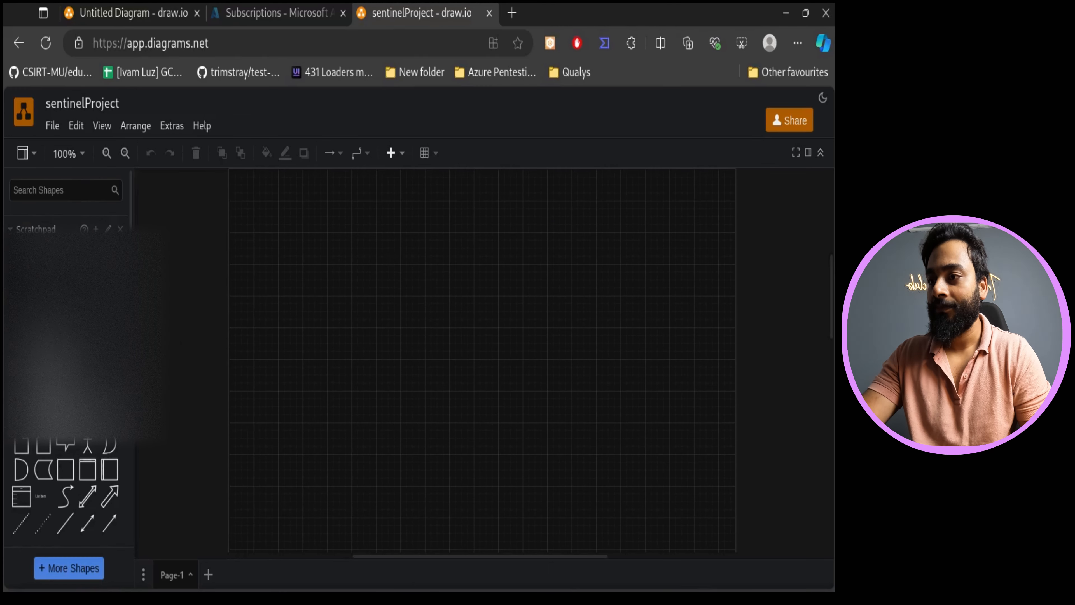
- Add a large rounded rectangle to the canvas, enlarge it, and remove its fill
click(47, 367)
drag(521, 386, 686, 502)
click(808, 152)
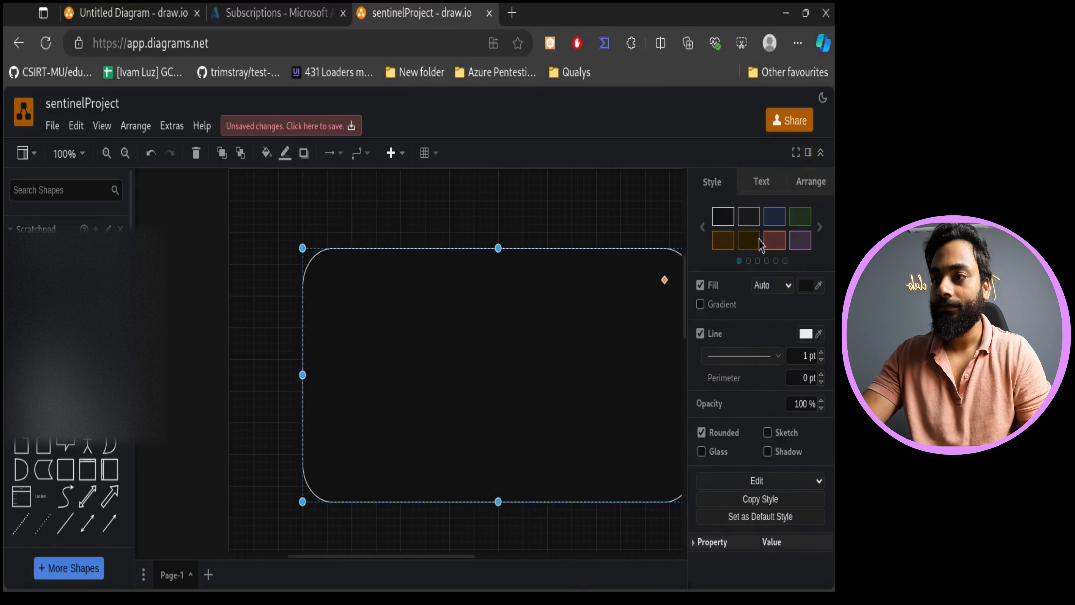
click(701, 285)
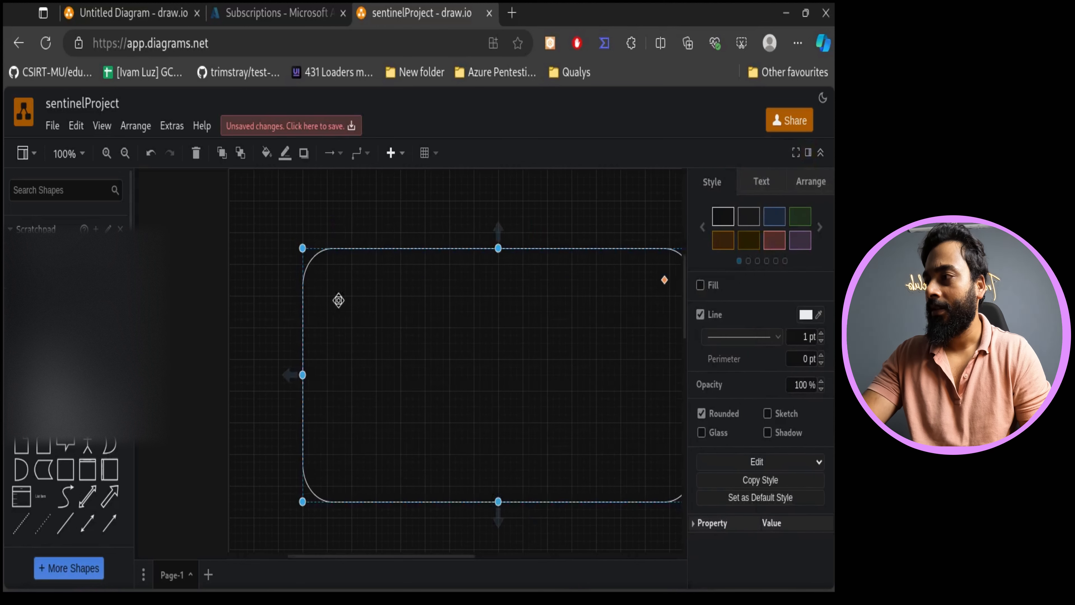
- Search the shapes for subscription and place the key icon on the top edge of the large rectangle
click(48, 189)
text(subscription)
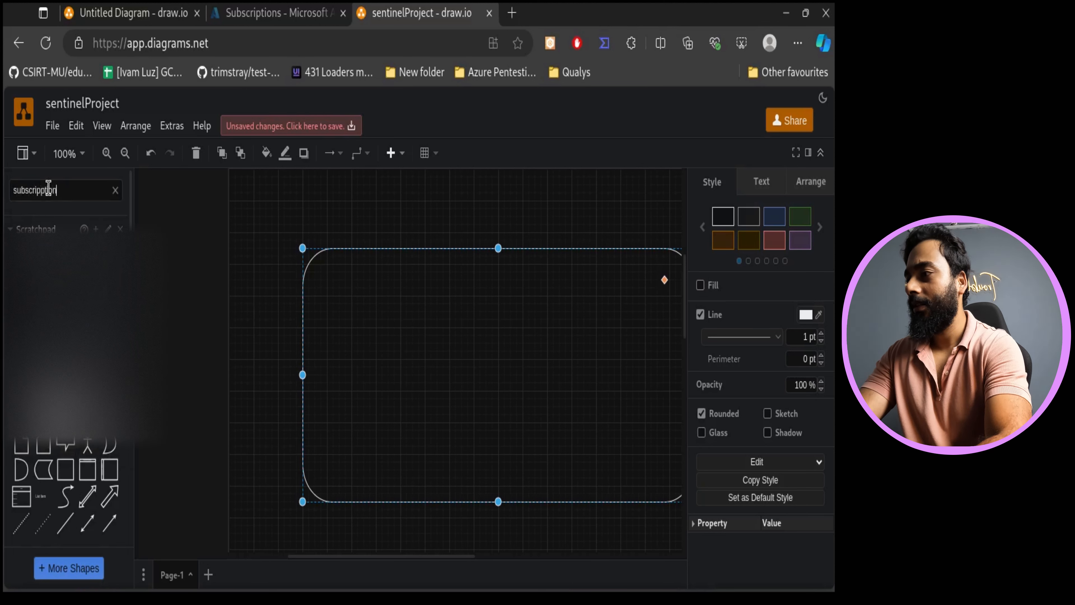
key(Return)
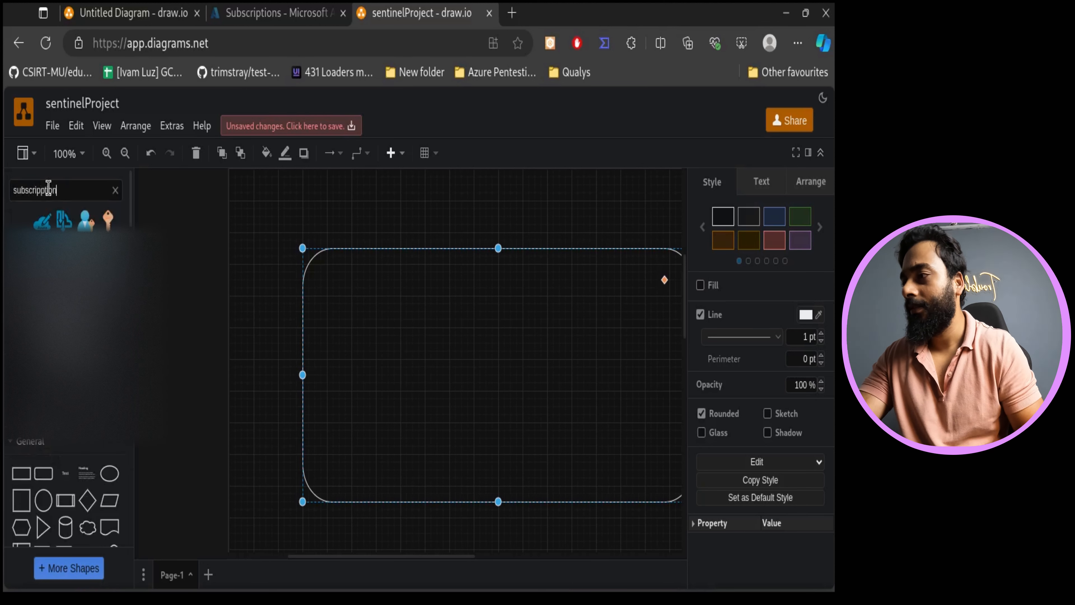
drag(108, 219, 632, 237)
drag(431, 557, 477, 562)
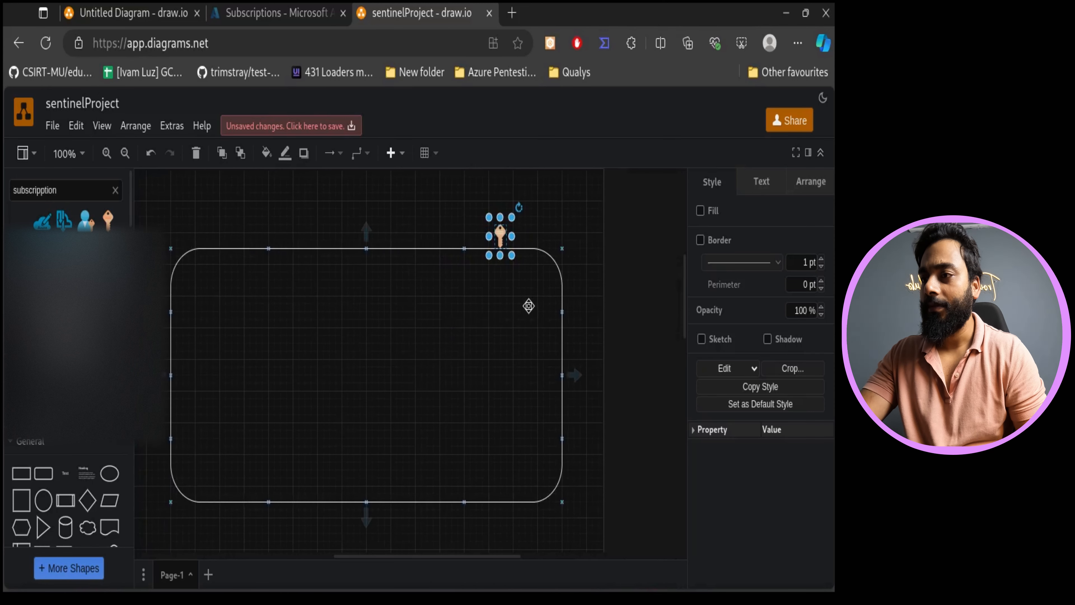
click(528, 306)
drag(501, 236, 488, 235)
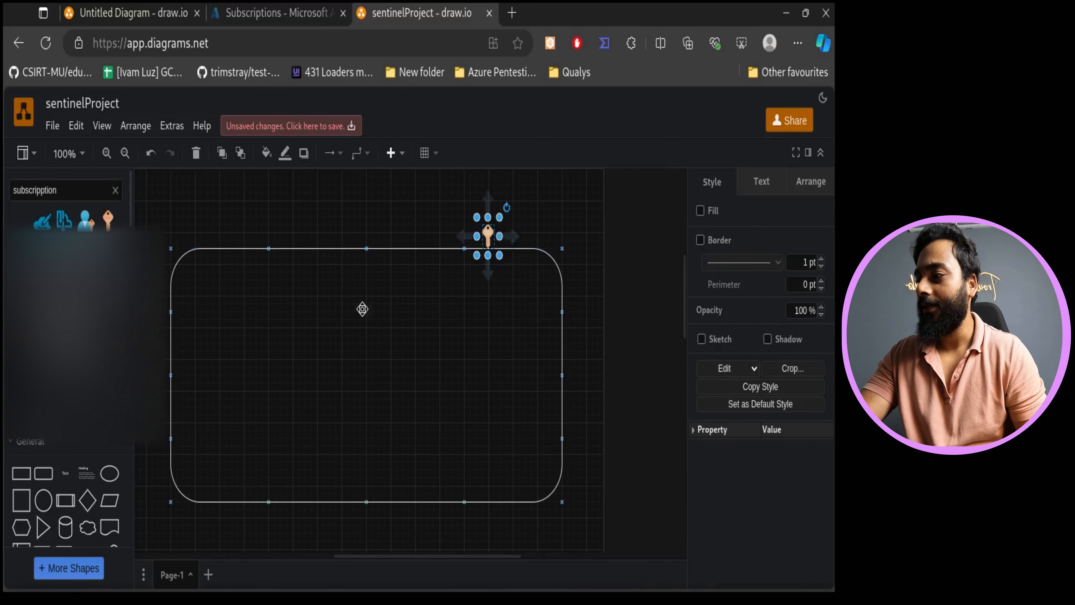
- Add a text label reading az sub and move it beside the key icon
click(67, 473)
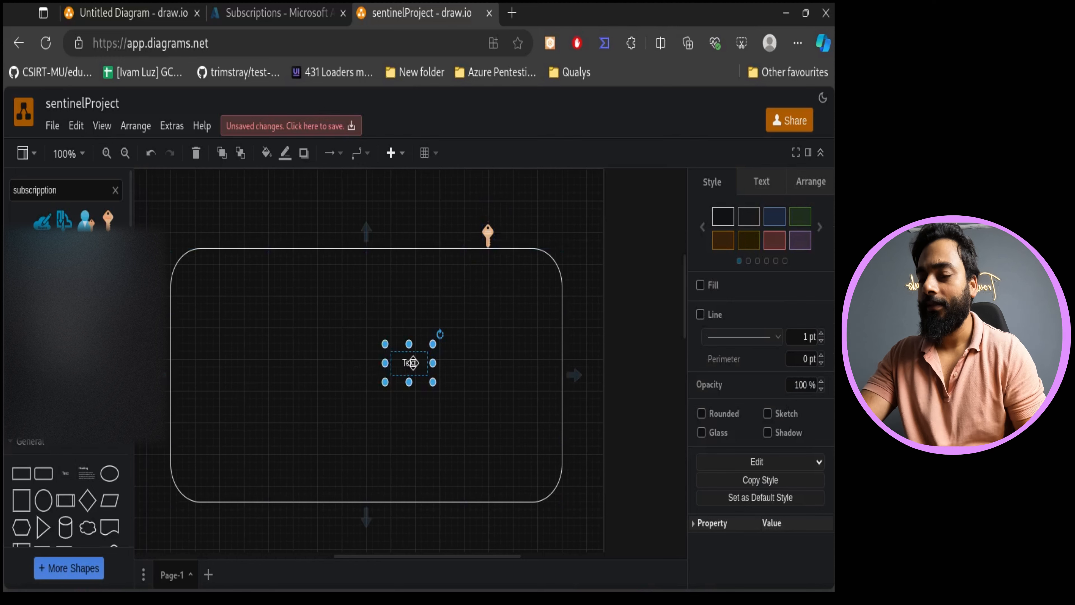
double_click(411, 367)
key(BackSpace)
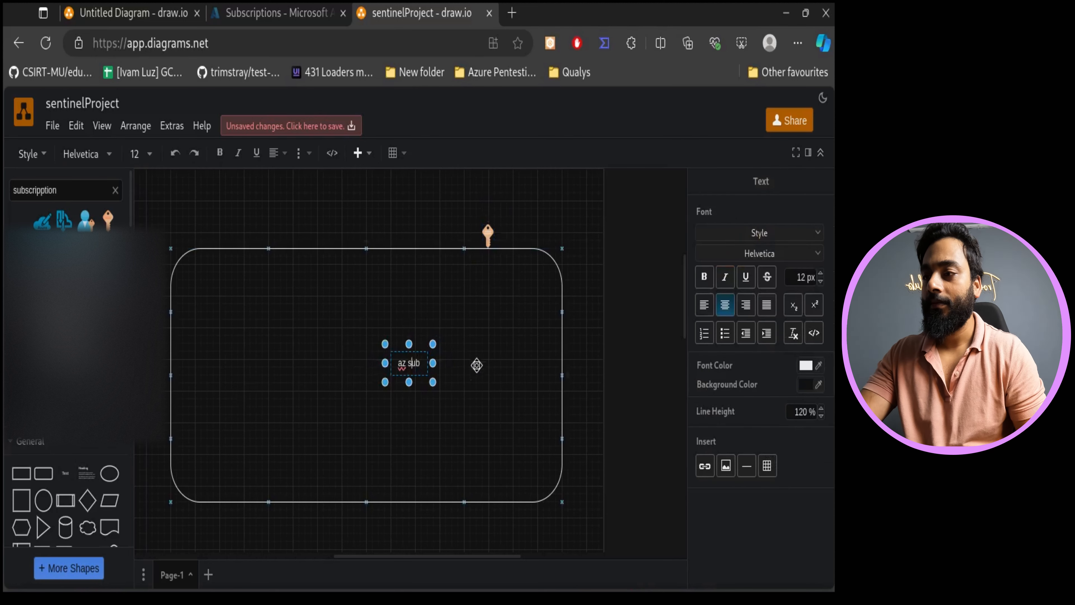
click(476, 365)
drag(411, 370, 516, 250)
click(624, 271)
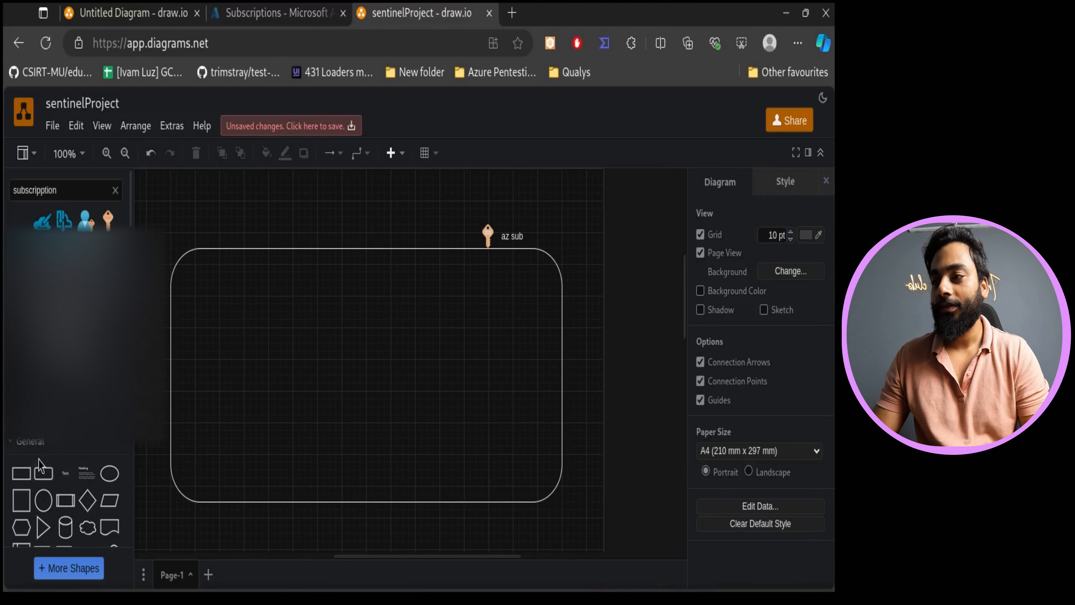
- Add a second rounded rectangle inside the first, resize it to fill most of it, and remove its fill
click(43, 473)
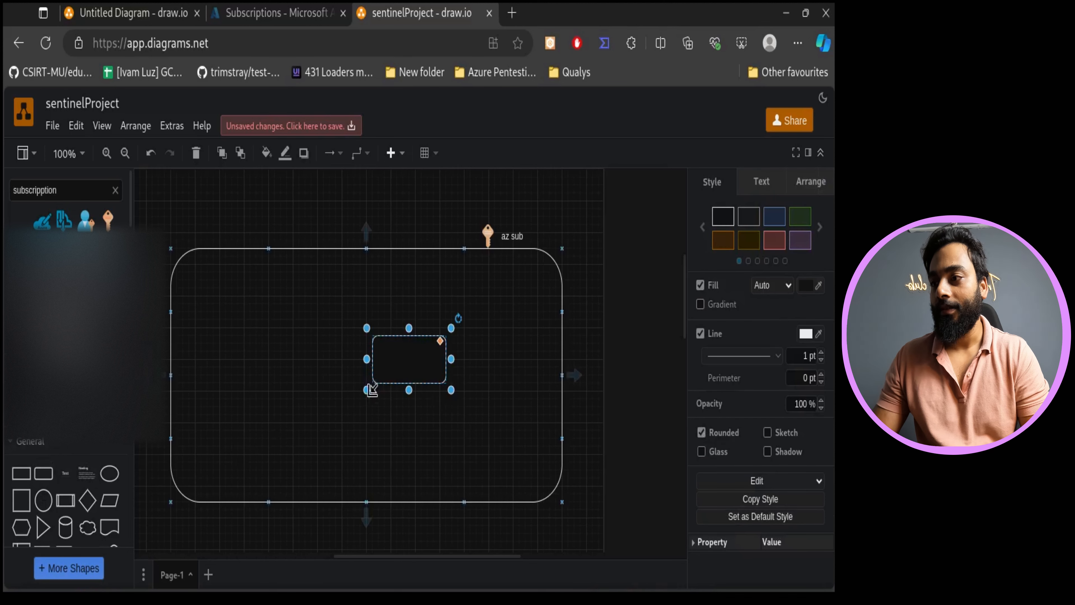
drag(367, 389, 262, 385)
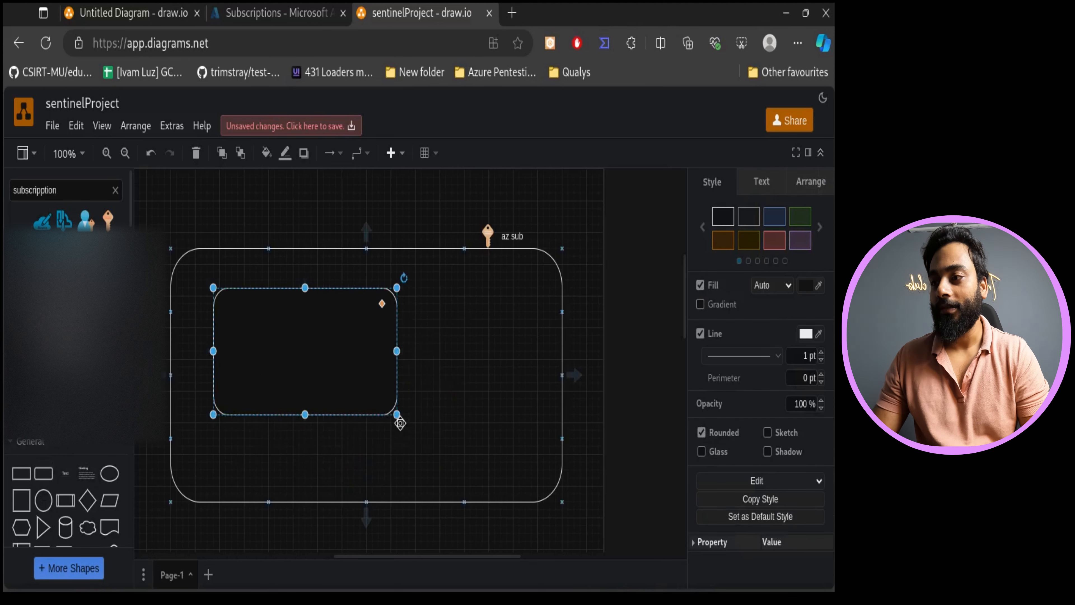
drag(397, 418, 543, 486)
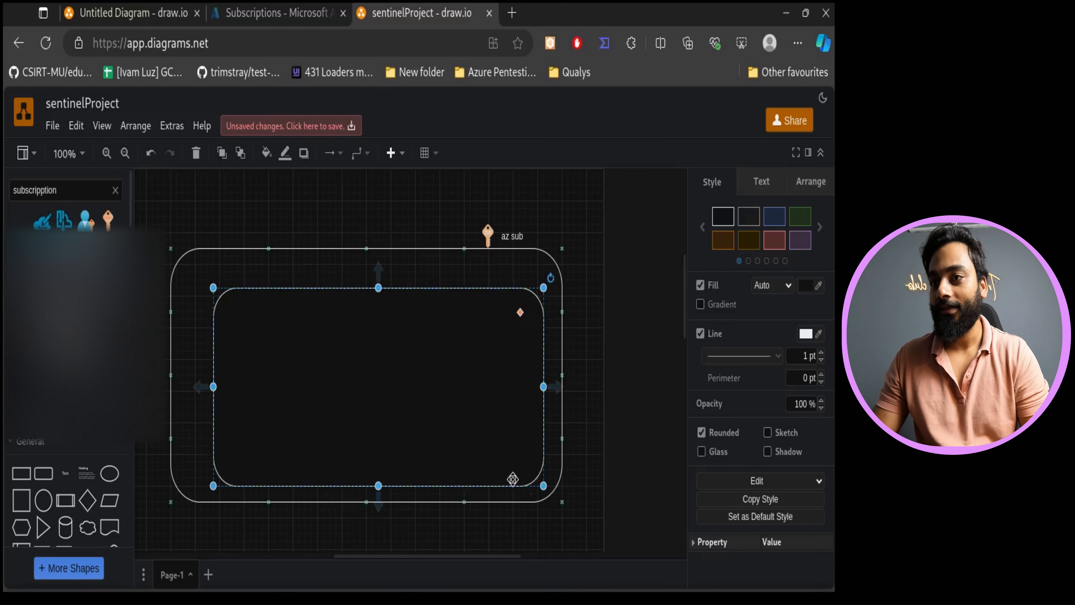
click(700, 285)
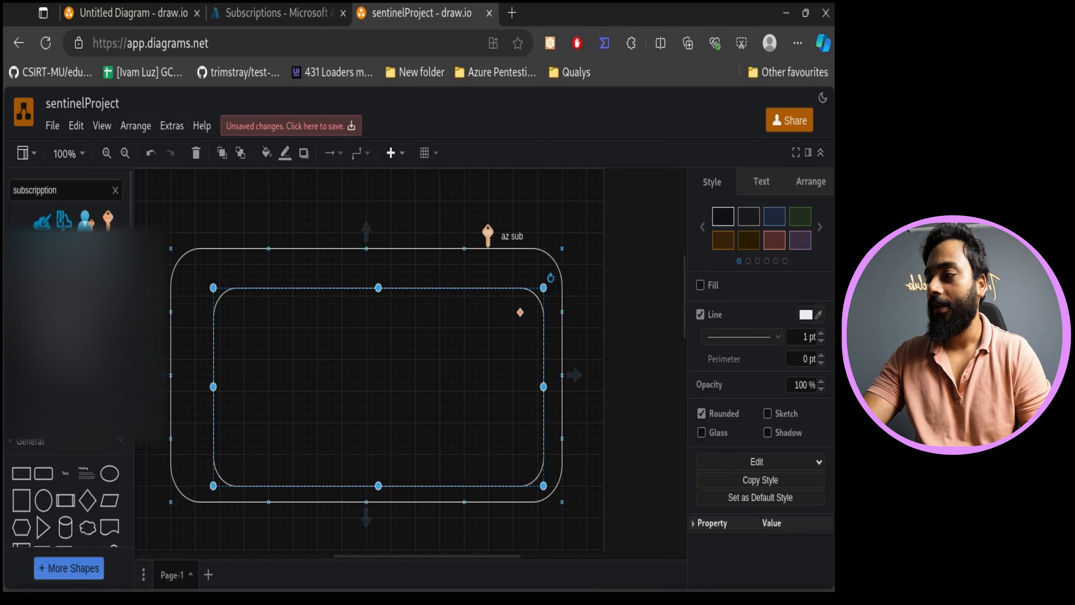
- Add a text label reading RG at the inner rectangle's top-right corner
click(66, 473)
drag(414, 371, 506, 284)
double_click(507, 290)
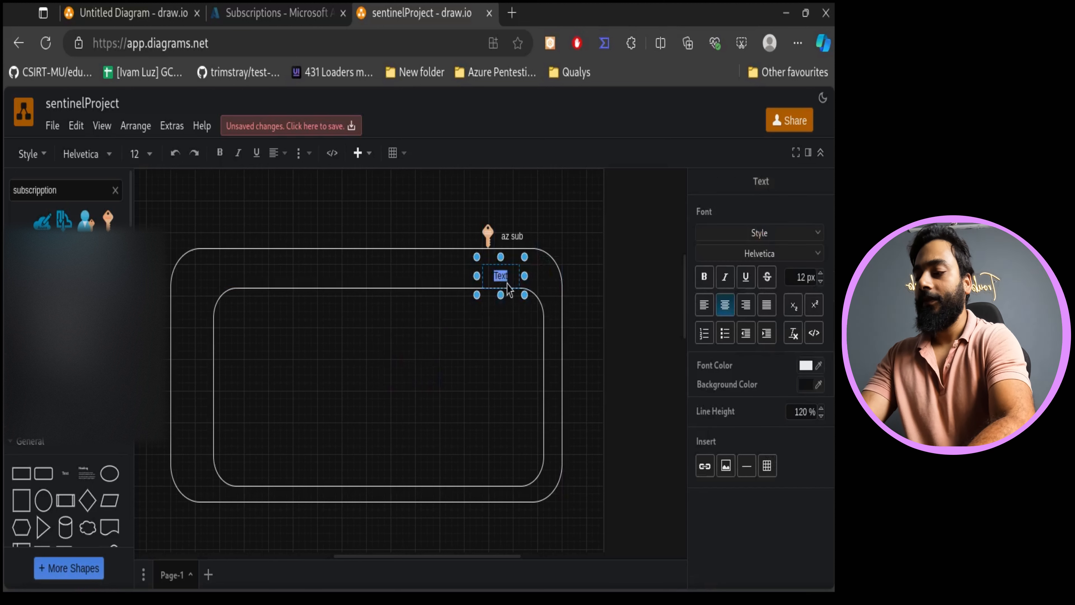
key(BackSpace)
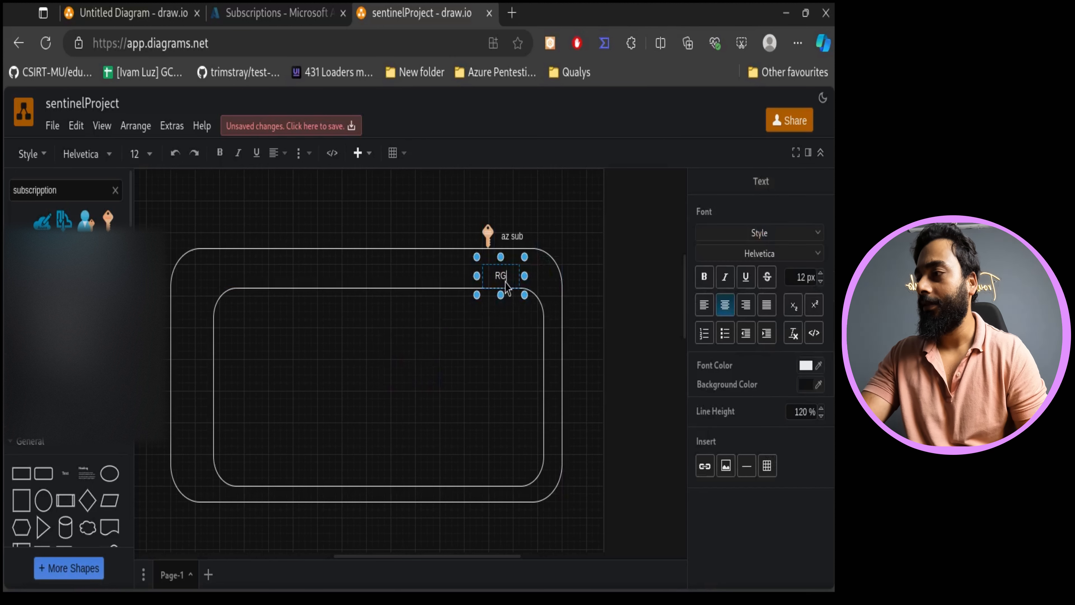
- Search the shapes for Resource group and place the resource group icon beside the RG label
click(115, 190)
click(96, 188)
text(Res)
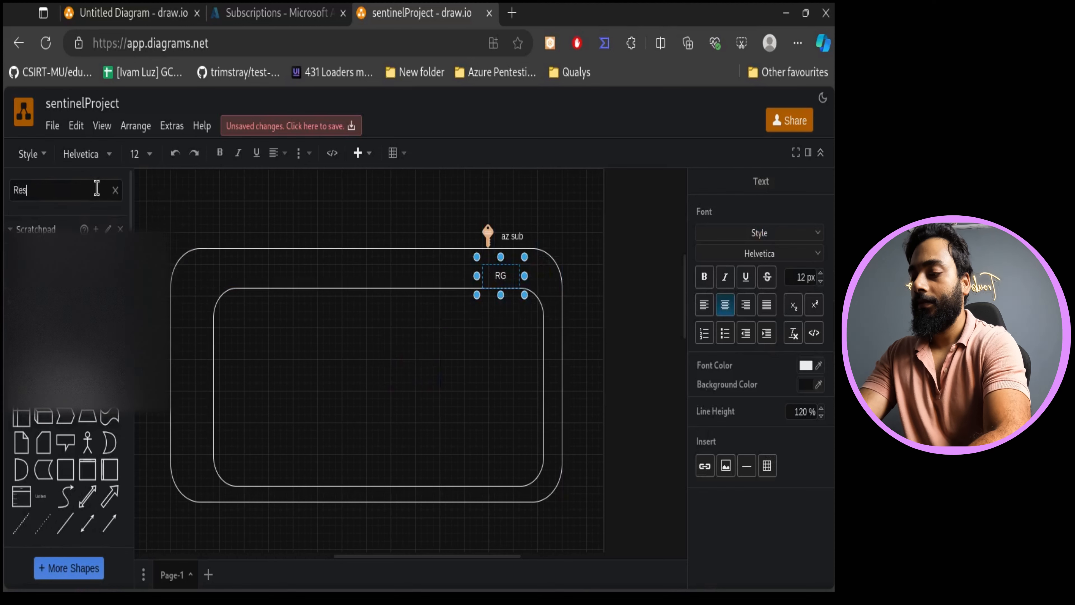
text(ource grou)
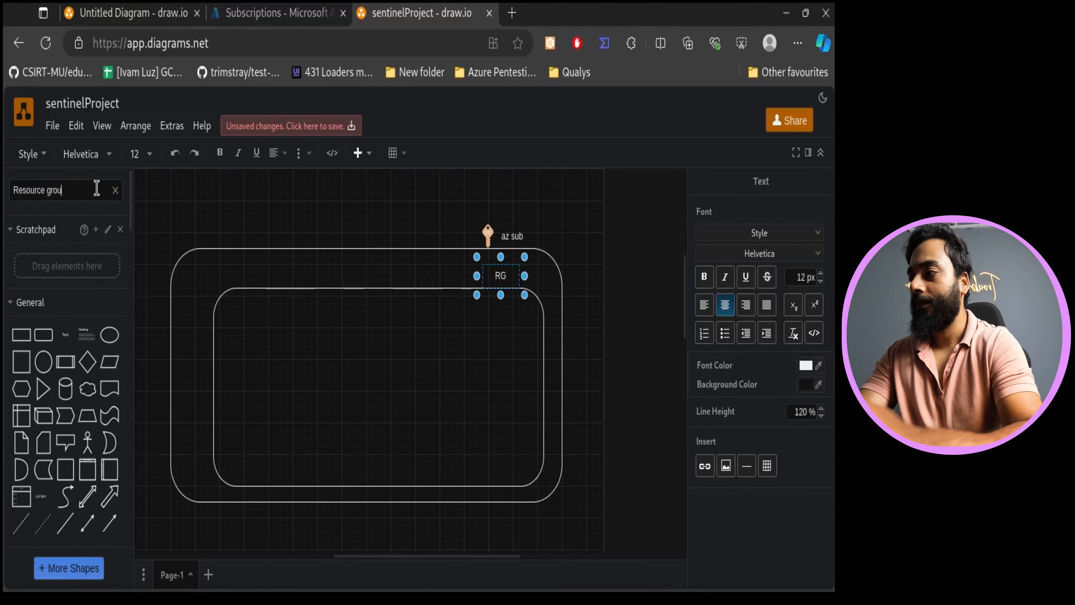
key(Return)
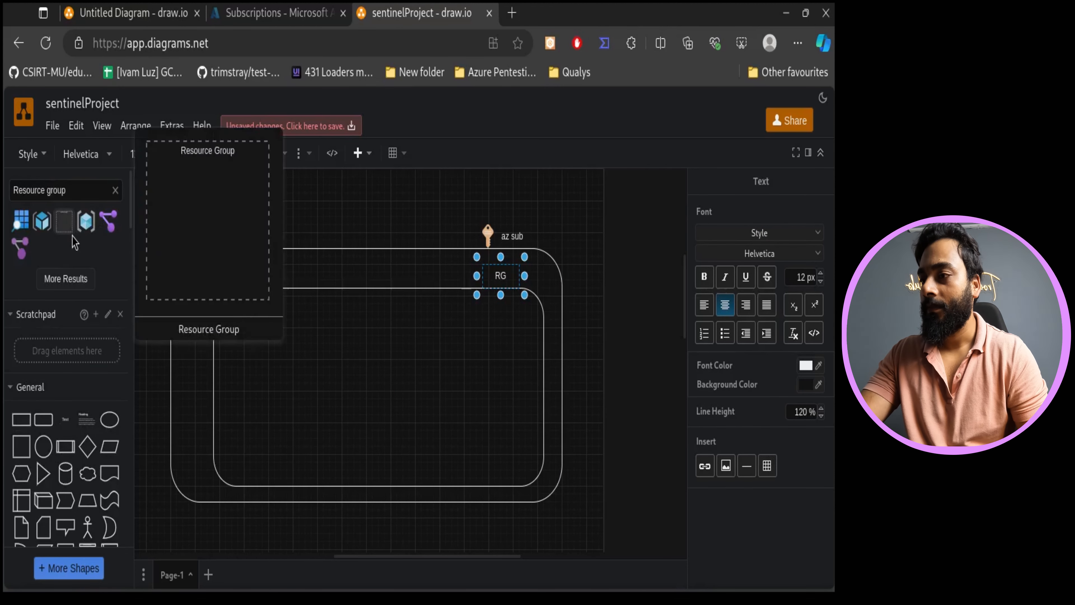
click(66, 222)
key(ctrl+z)
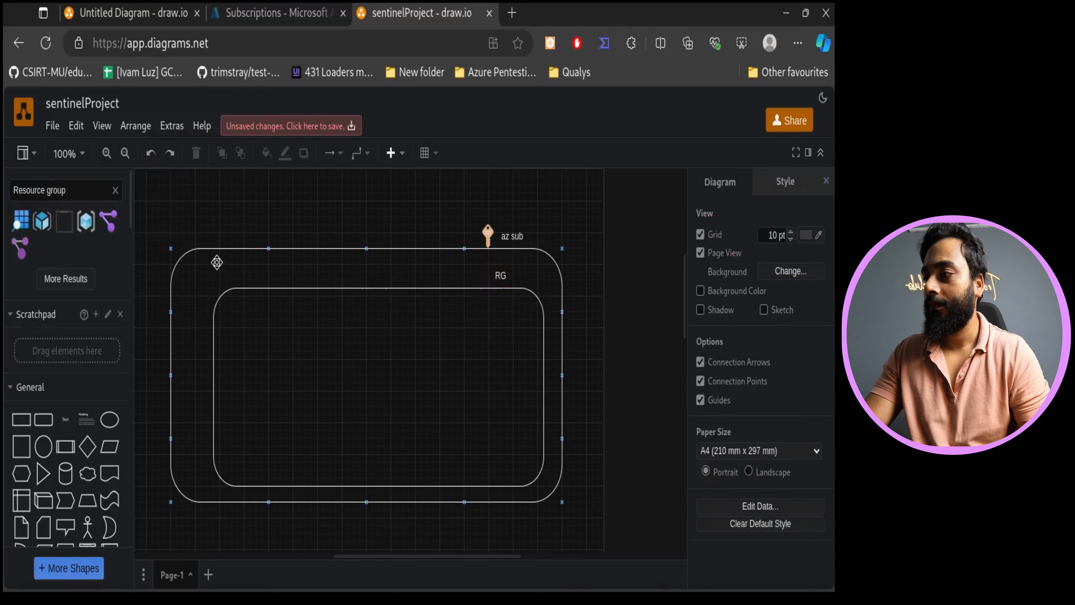
click(86, 221)
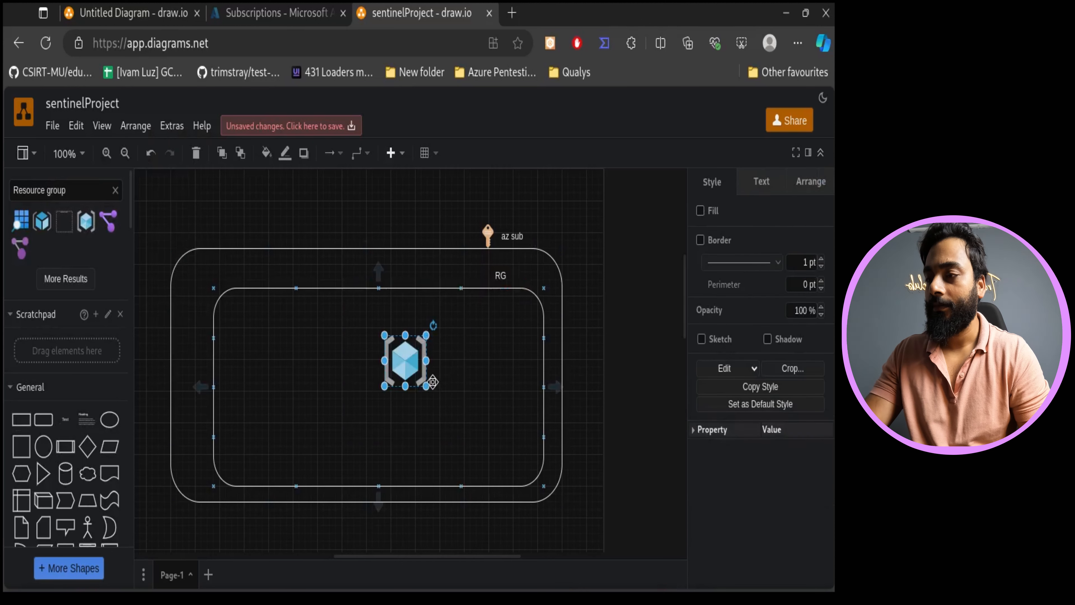
drag(425, 385, 485, 287)
click(453, 349)
click(511, 280)
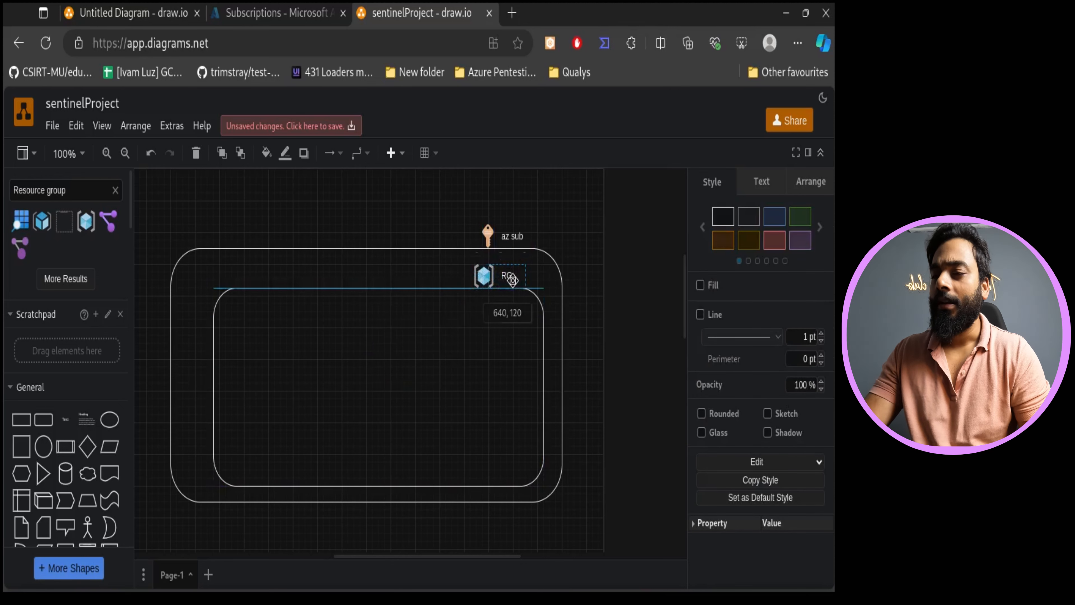
- Add a third rounded rectangle inside the resource group rectangle and resize and position it
click(482, 384)
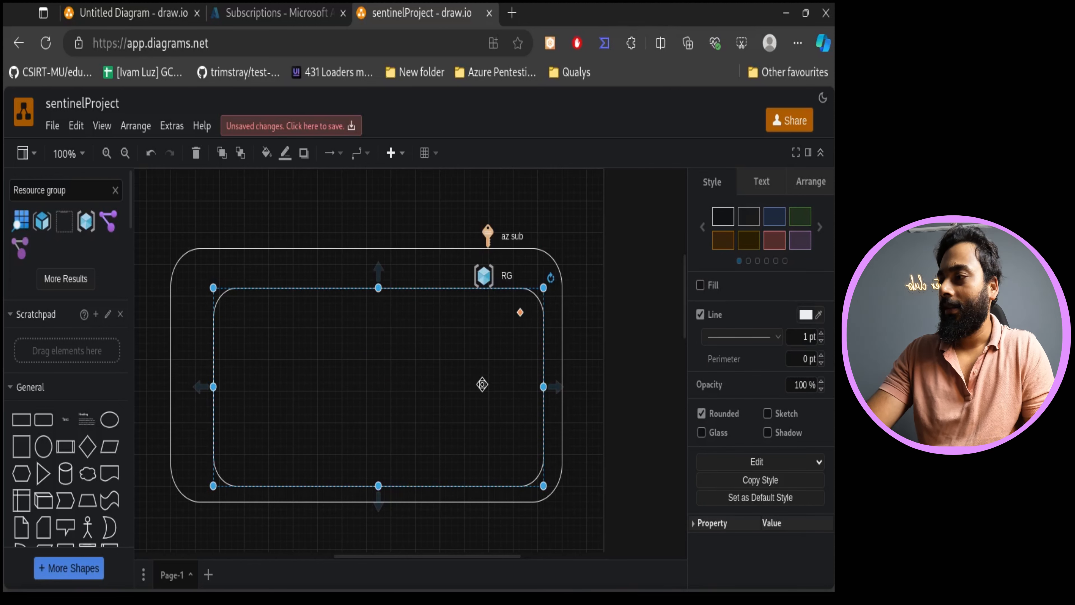
click(43, 419)
drag(451, 390, 524, 467)
drag(448, 408, 386, 384)
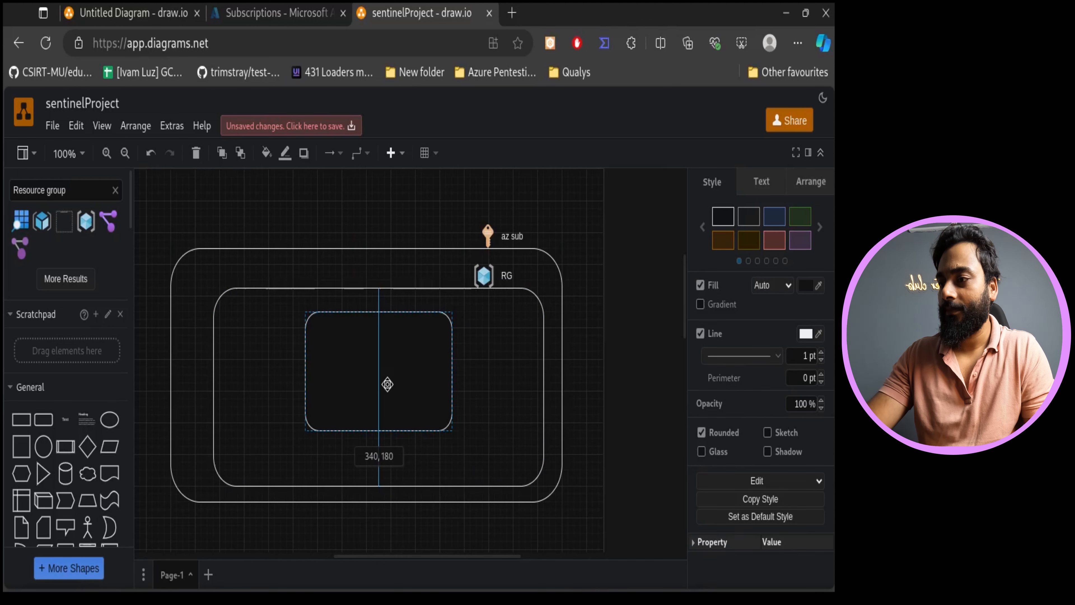
drag(449, 428, 504, 460)
drag(452, 423, 465, 417)
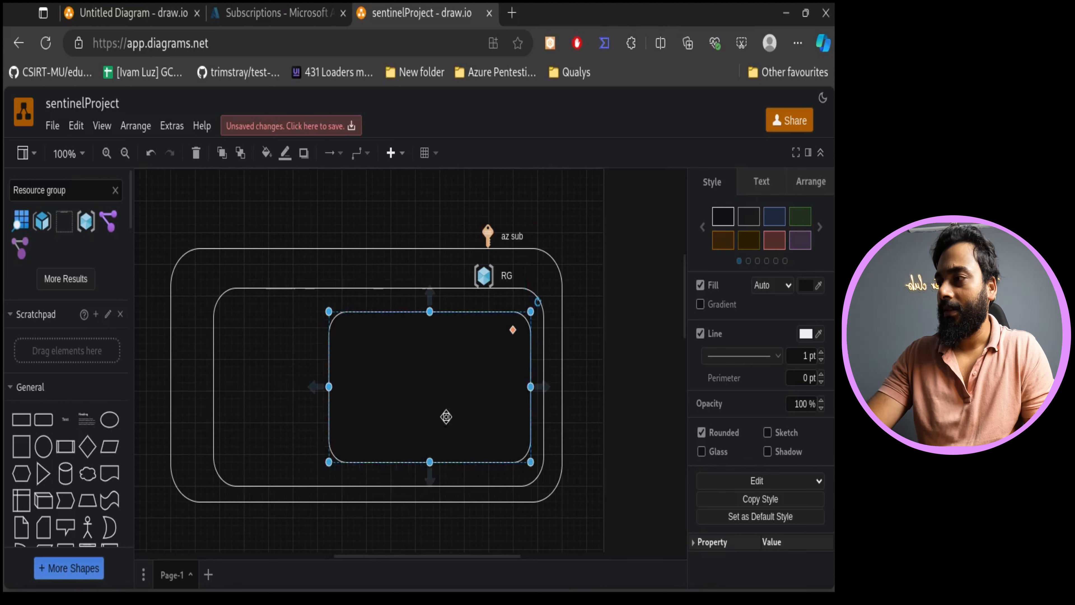
- Search the shapes for log analytics, place its icon on the innermost rectangle's top edge, and remove that rectangle's fill
click(116, 190)
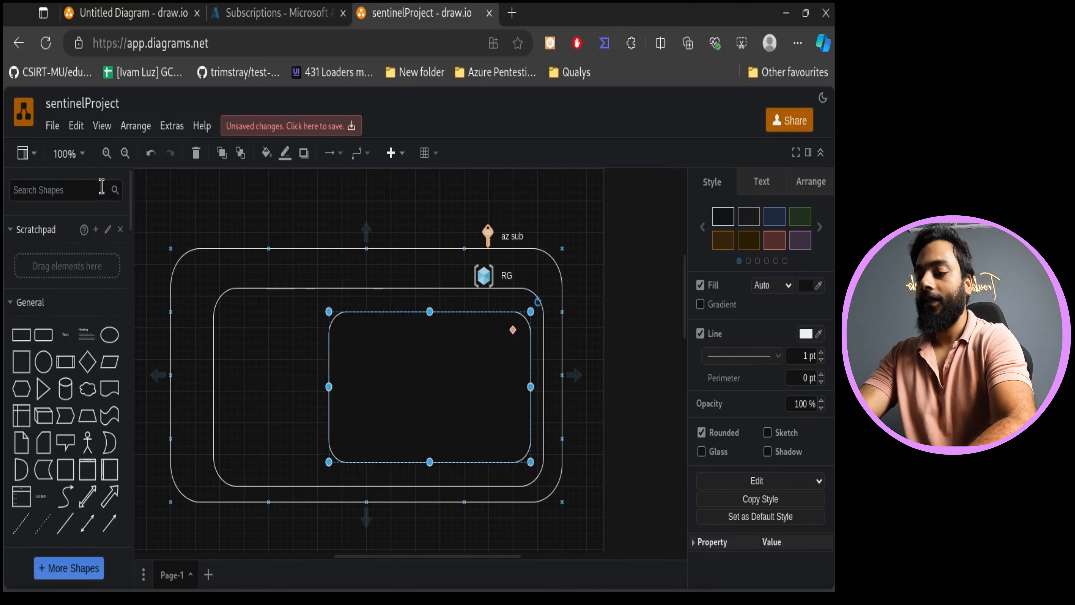
text(log)
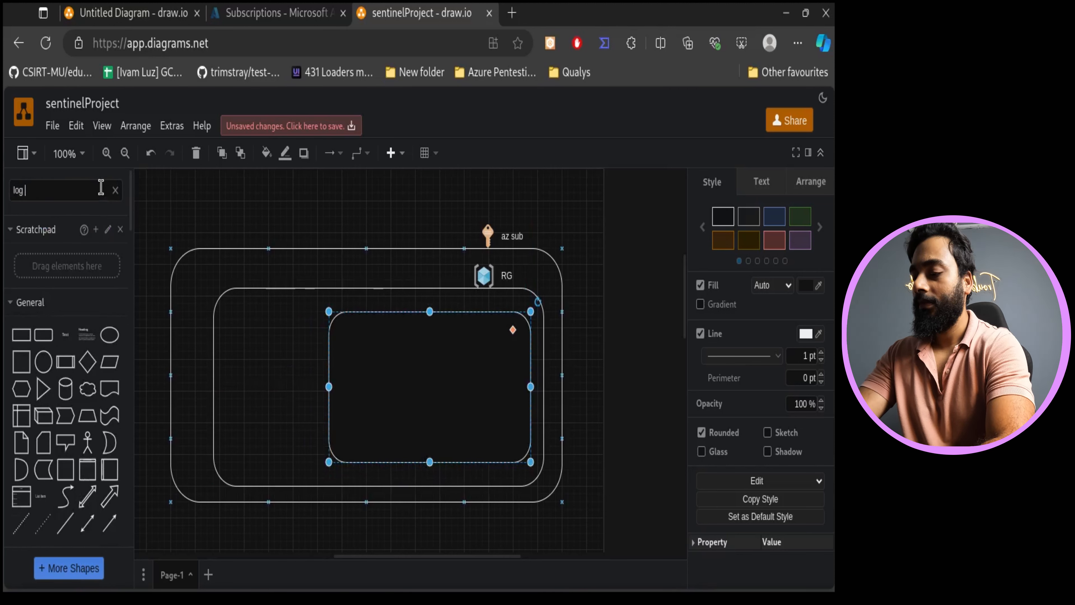
text( analytics)
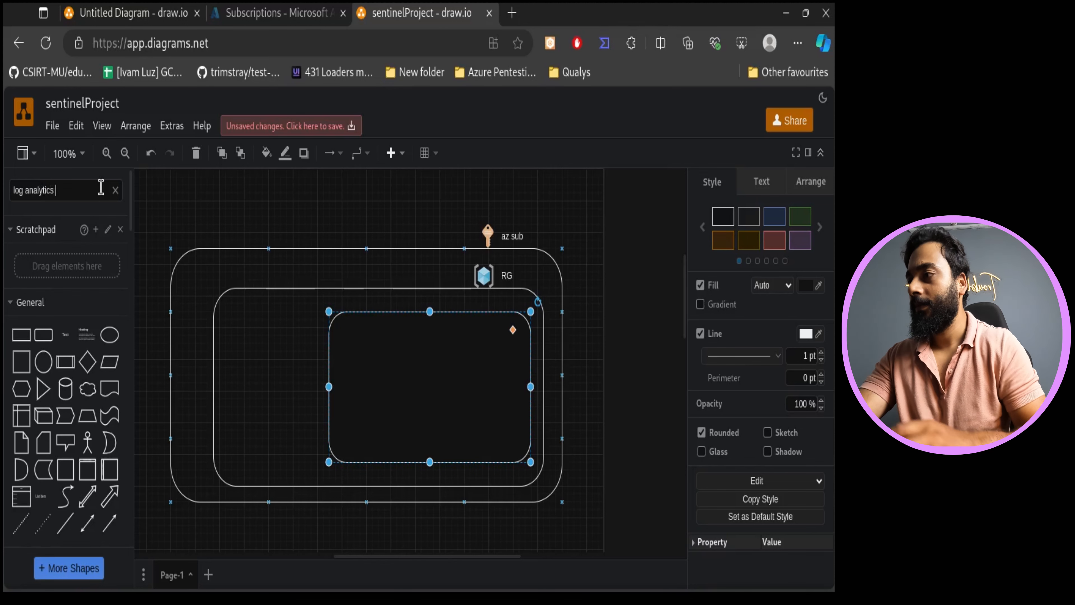
key(Return)
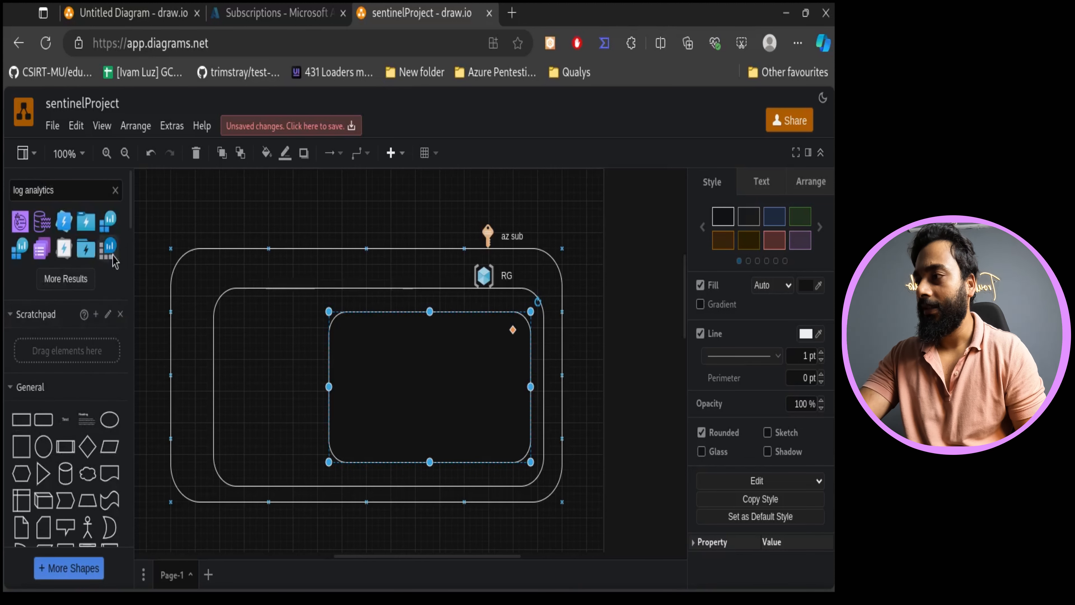
drag(107, 224, 472, 302)
click(432, 361)
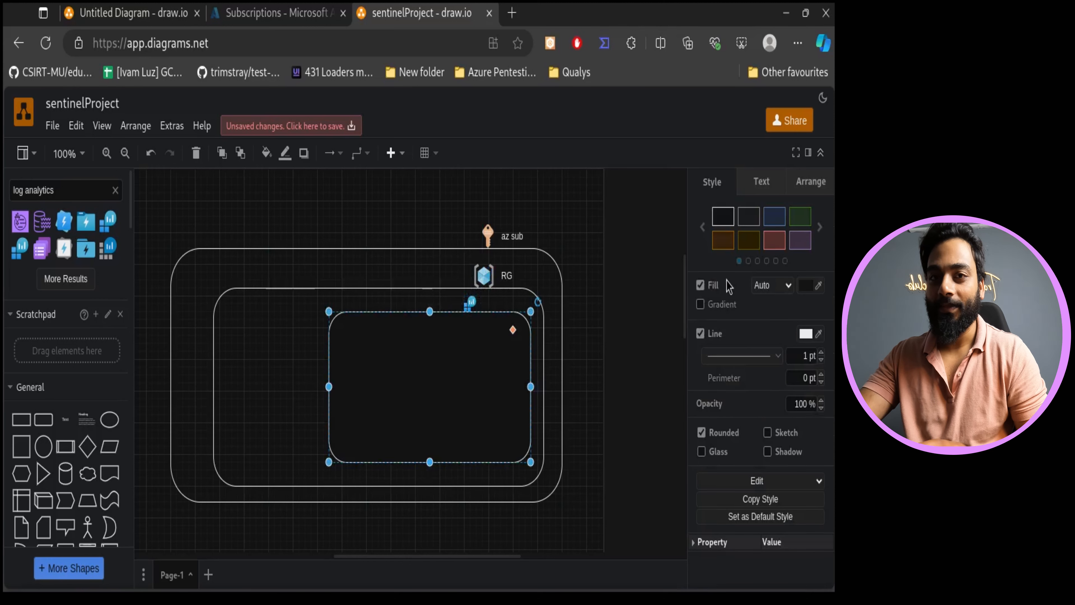
click(701, 285)
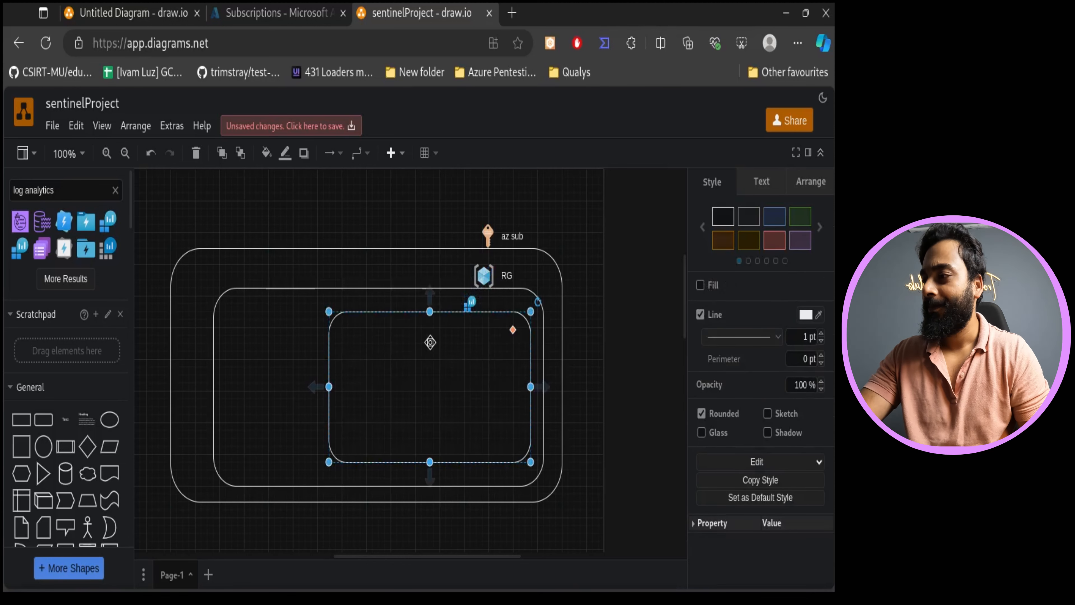
- Add a text label reading Log Anl WSP inside the innermost rectangle
click(65, 419)
double_click(418, 366)
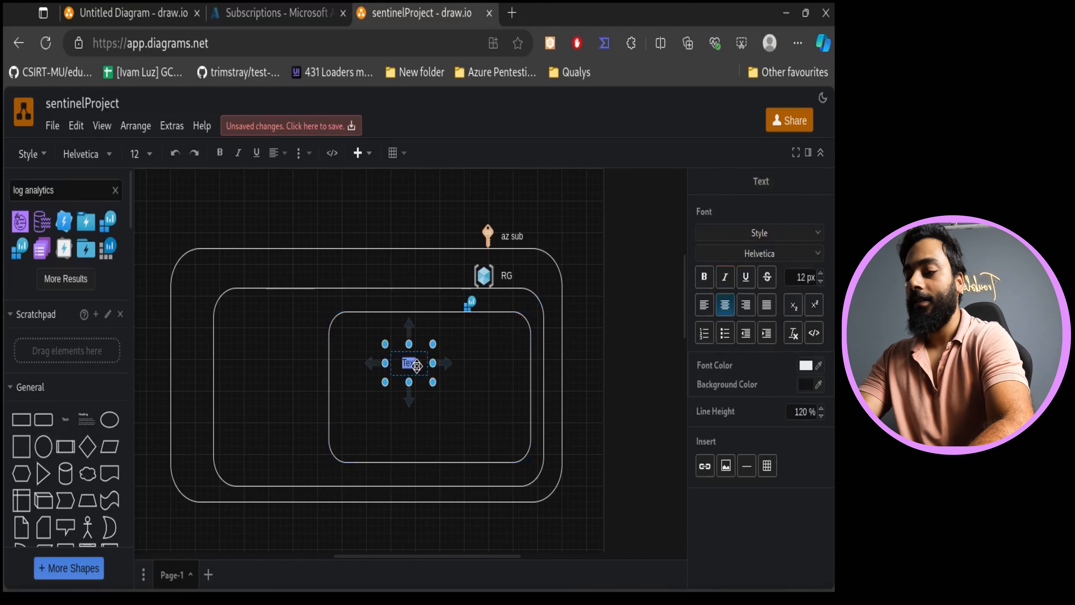
text(Log An)
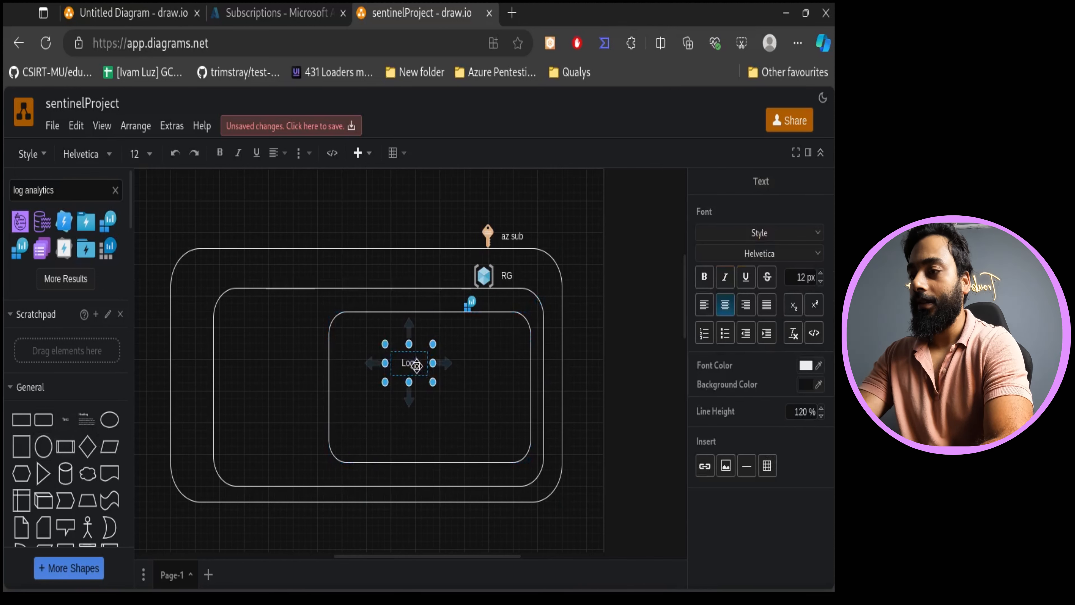
text(l)
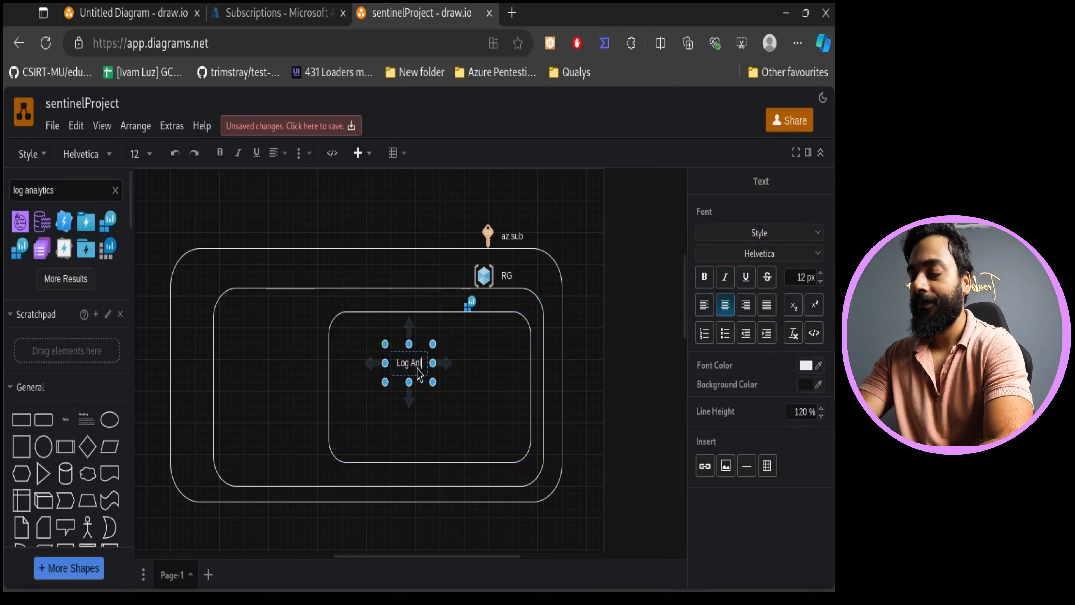
text( WS)
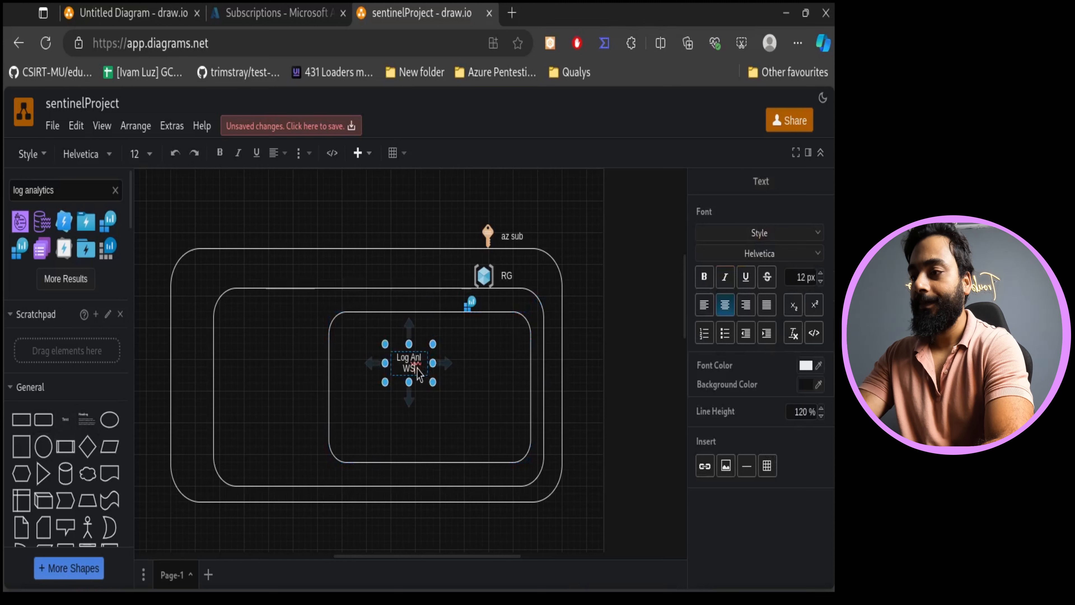
text(P)
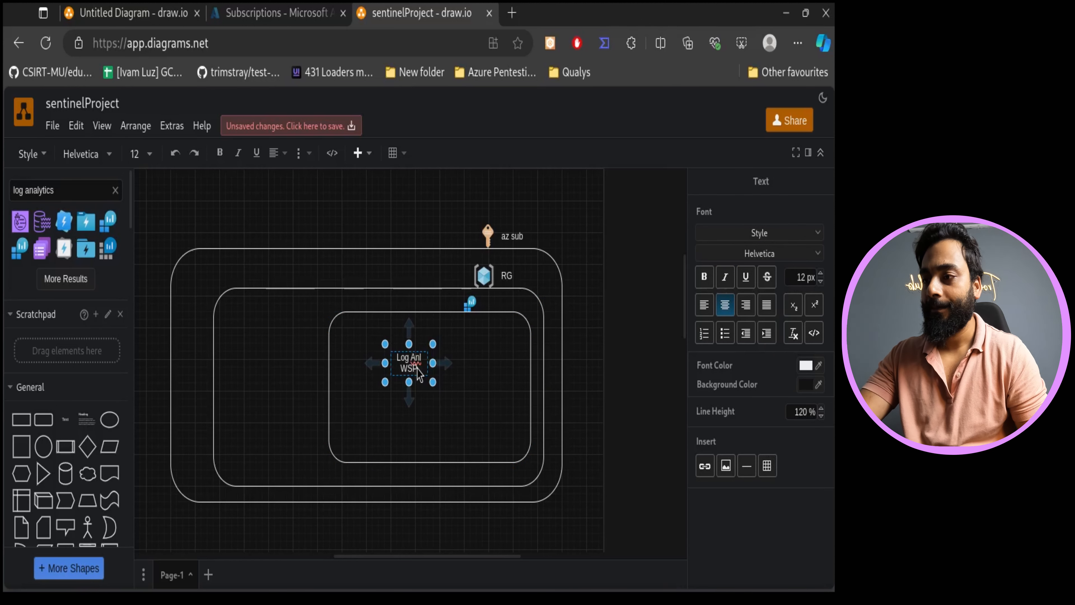
- Widen the Log Anl WSP label and move it beside the log analytics icon, opening it for editing
drag(433, 376, 481, 394)
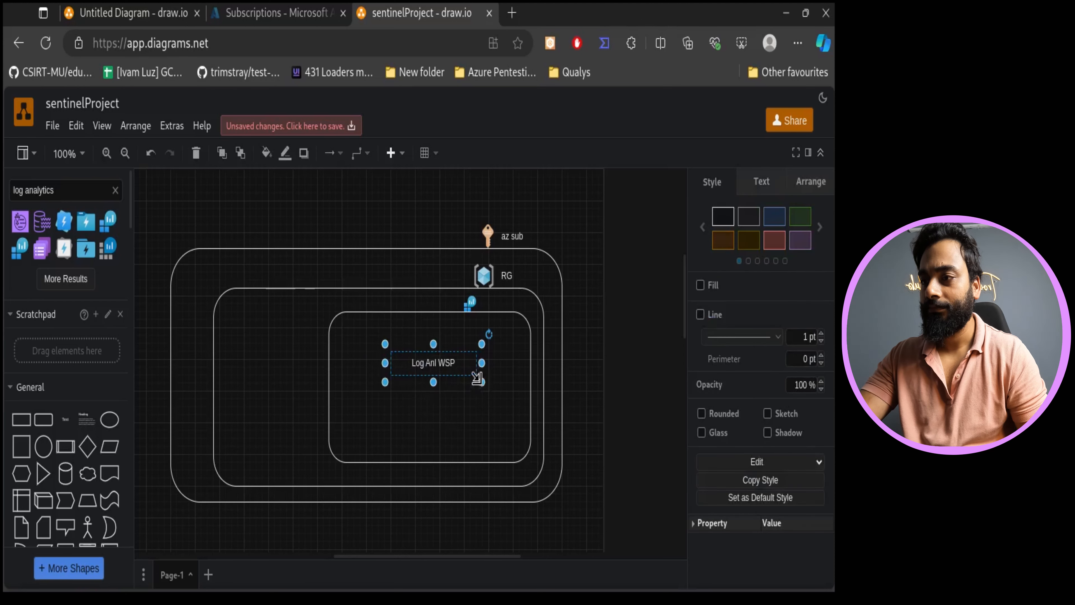
drag(449, 363, 524, 301)
double_click(524, 301)
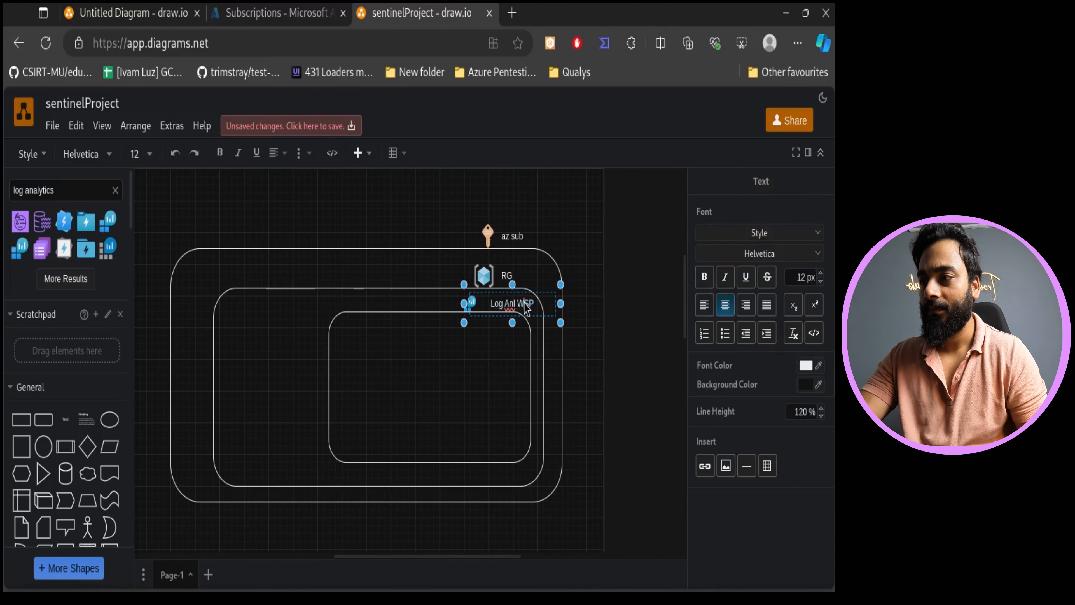
- Shrink the Log Anl WSP label's font size and nudge the label into place beside the icon
click(148, 154)
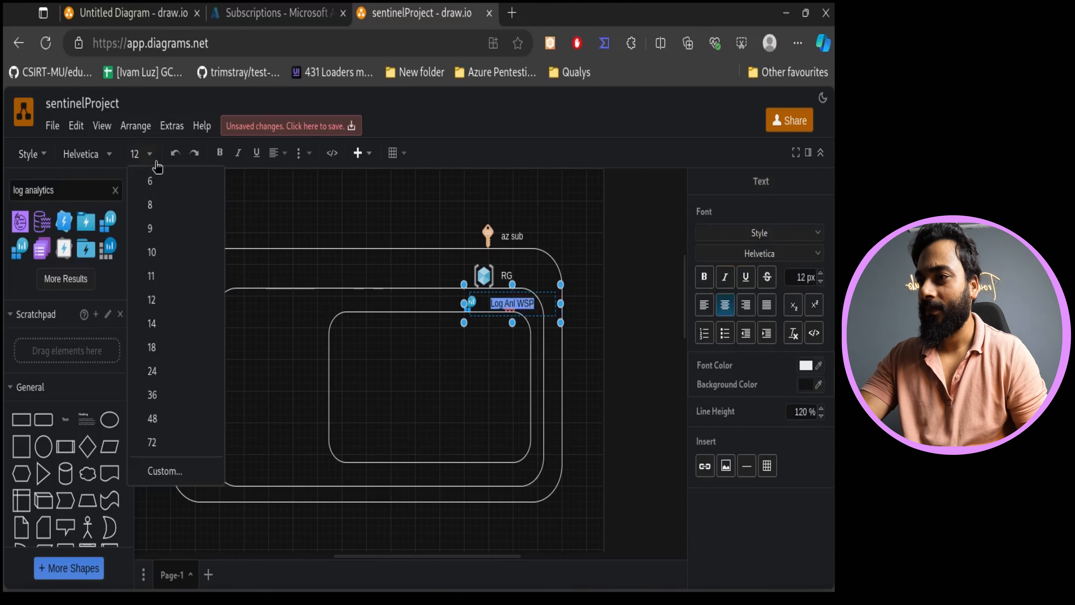
click(163, 205)
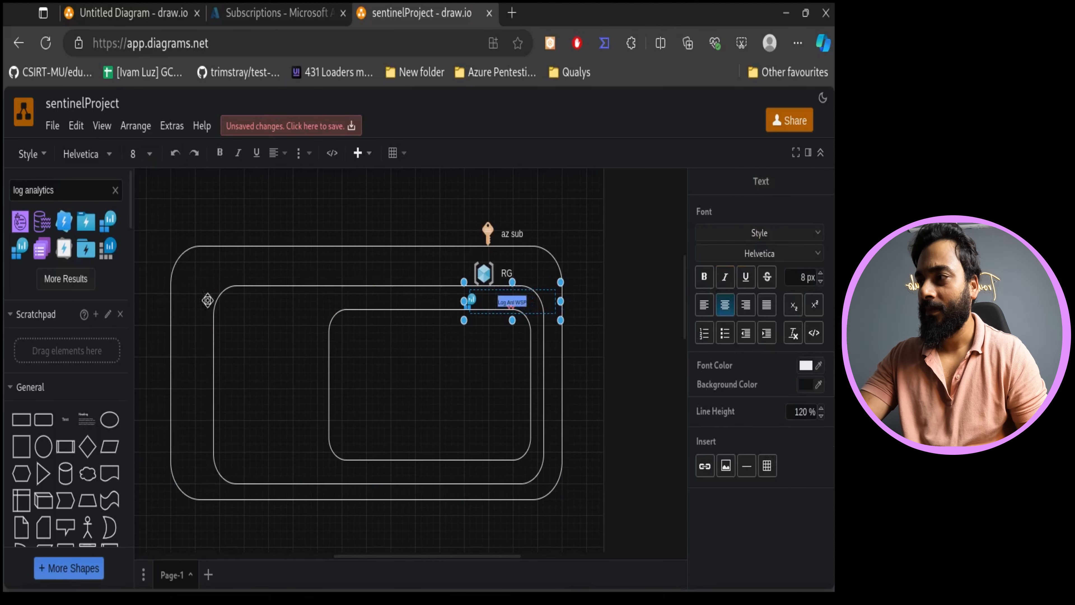
click(148, 154)
click(173, 240)
key(Escape)
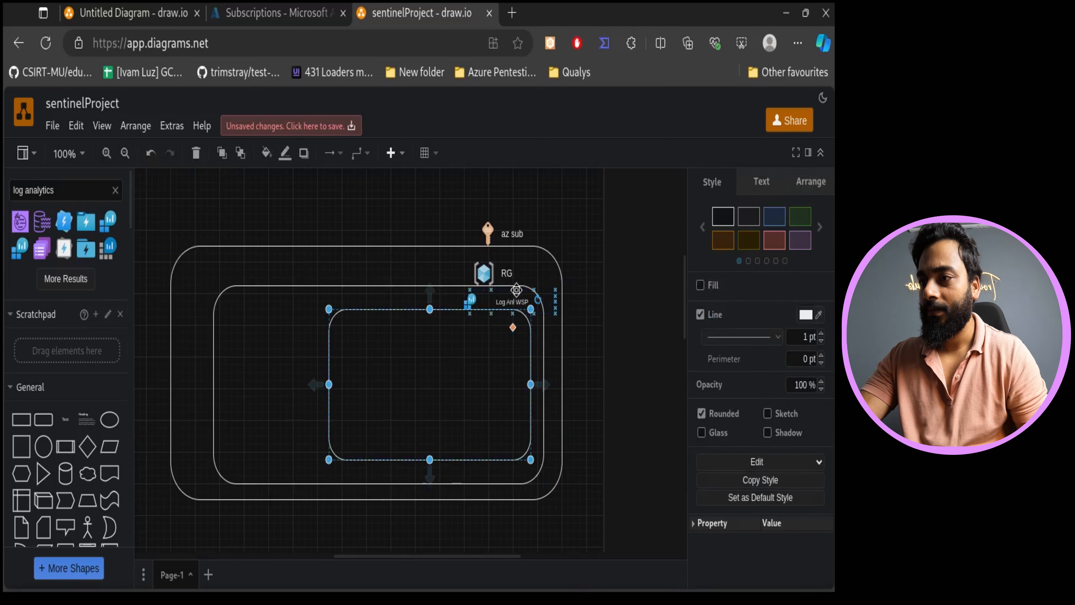
drag(507, 304, 501, 306)
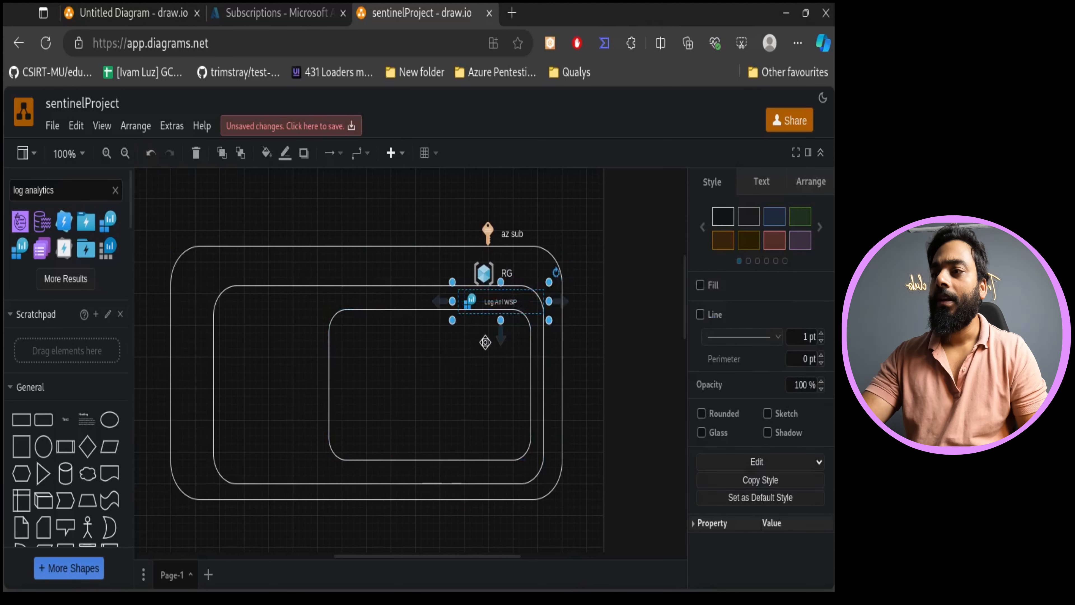
click(433, 420)
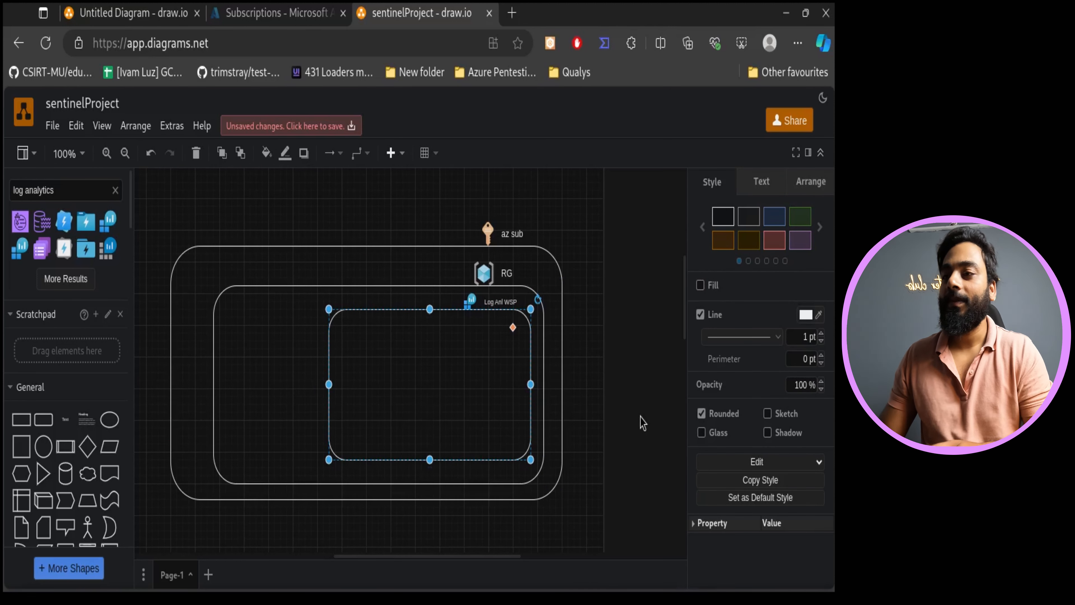
click(632, 413)
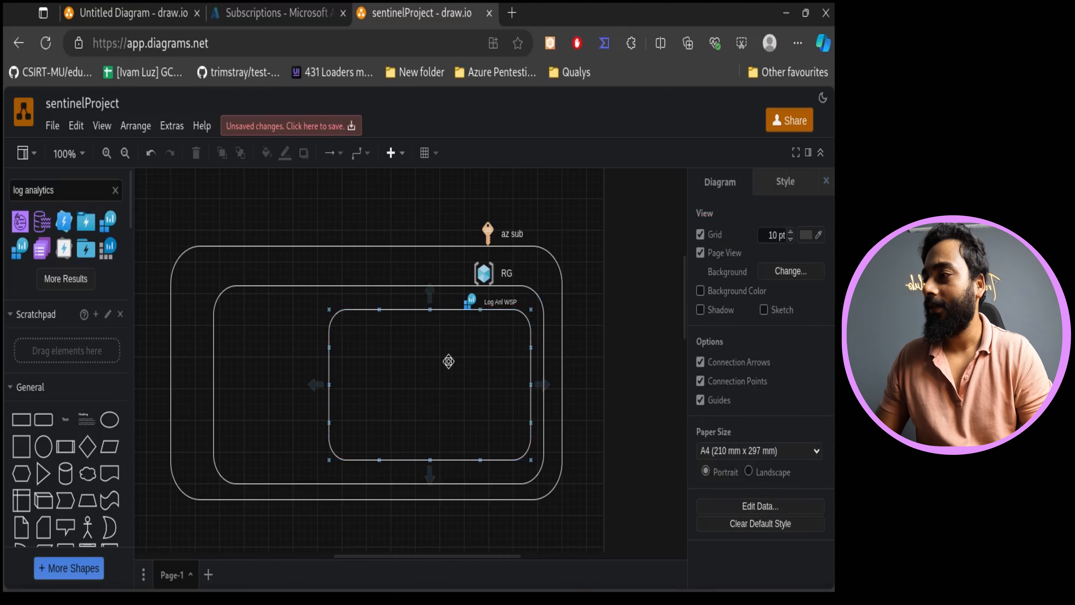
- Search the shapes for sentinel and add a rounded rectangle inside the Log Analytics rectangle, resizing and positioning it
click(203, 424)
click(116, 190)
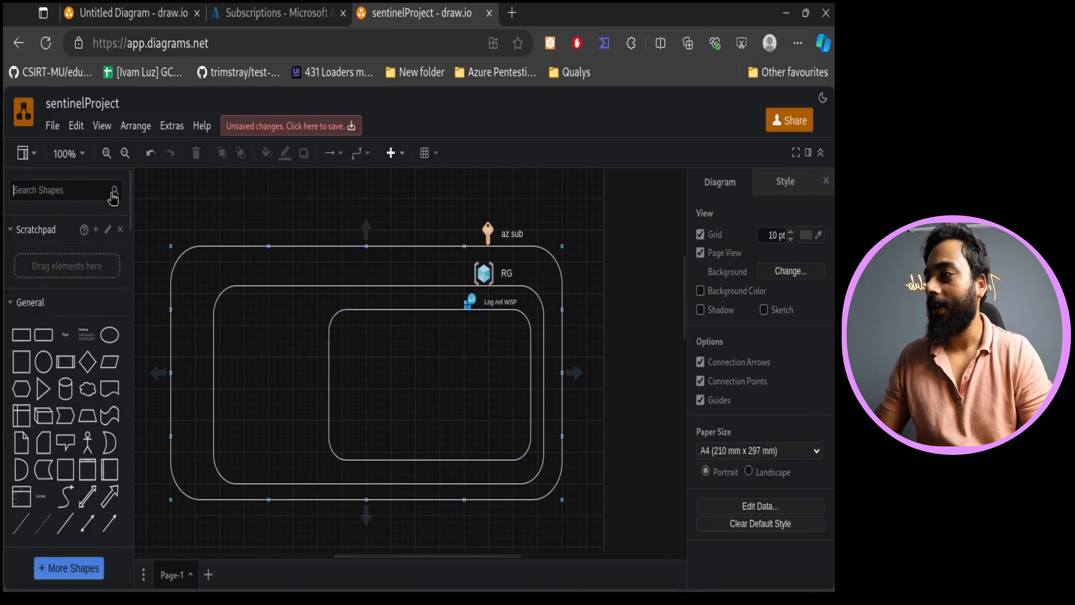
click(74, 194)
text(sentinel)
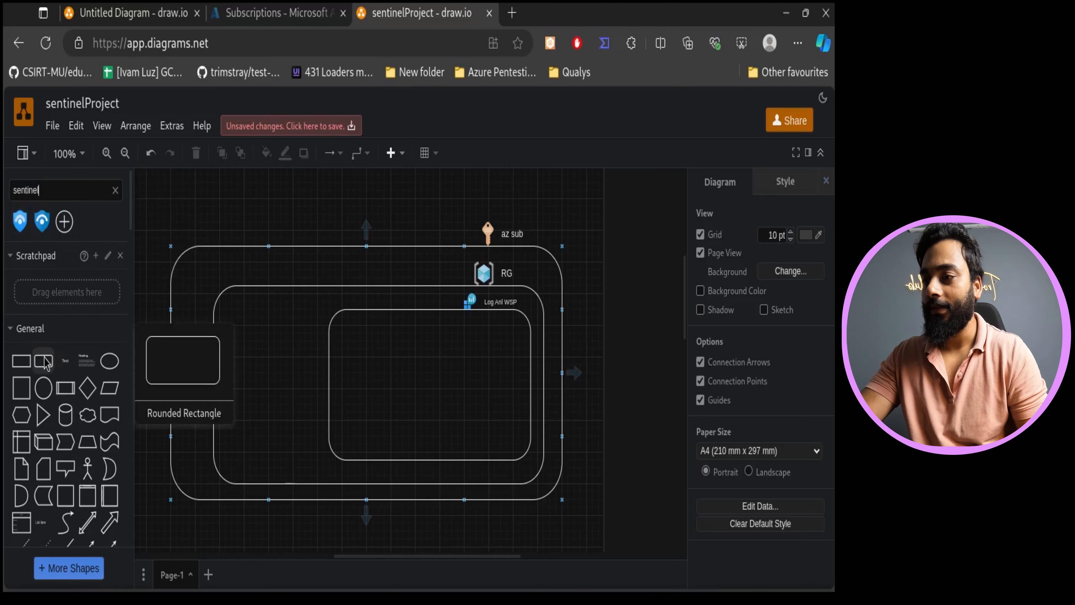
click(57, 362)
drag(419, 372, 520, 434)
drag(467, 396, 456, 396)
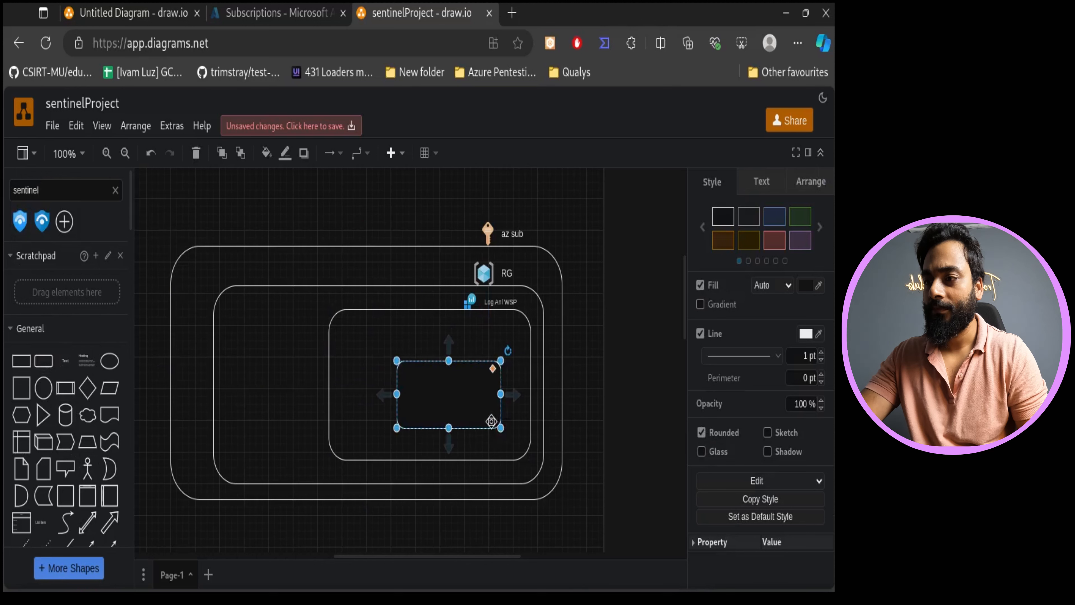
drag(504, 433, 513, 436)
drag(465, 400, 464, 386)
- Place the Sentinel icon on the new rectangle's top-left corner and remove the rectangle's fill
drag(20, 220, 405, 357)
click(437, 379)
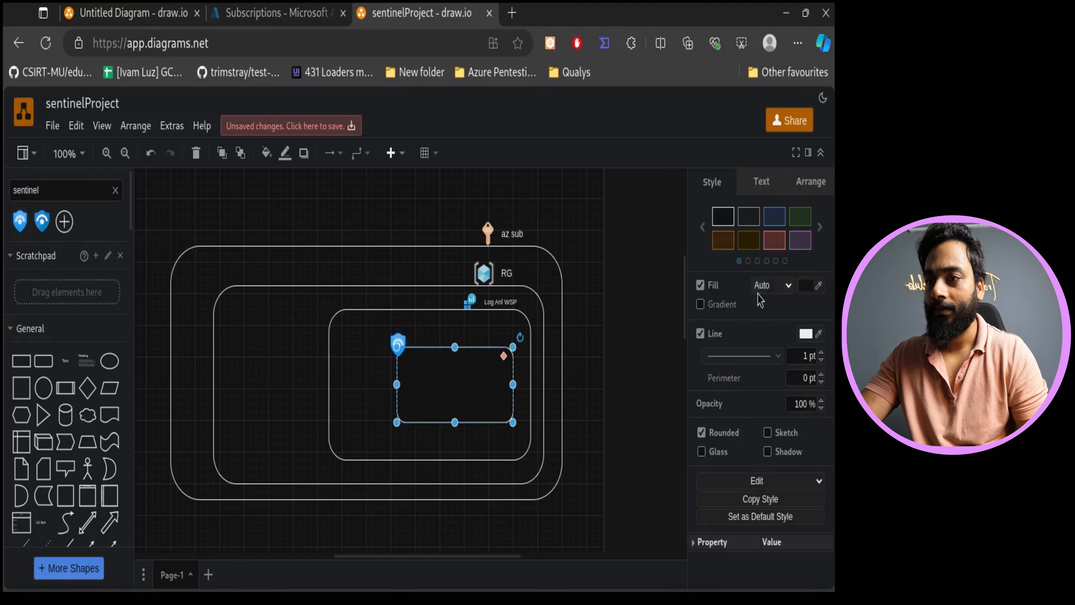
click(700, 285)
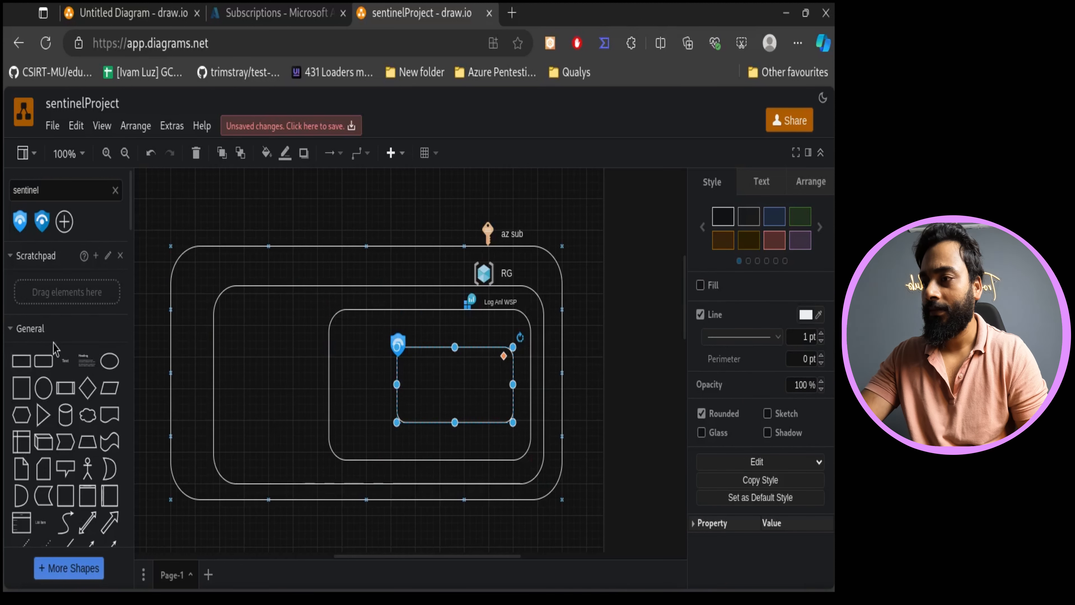
- Add a text label reading MS Sentinel inside the innermost rectangle and widen it
drag(67, 373, 444, 385)
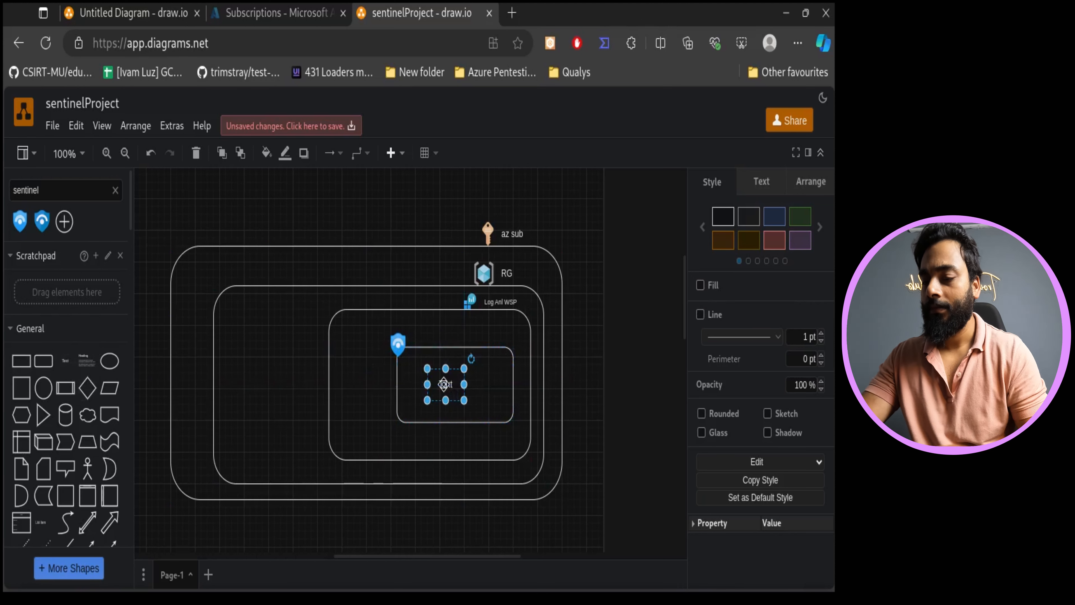
double_click(445, 385)
key(BackSpace)
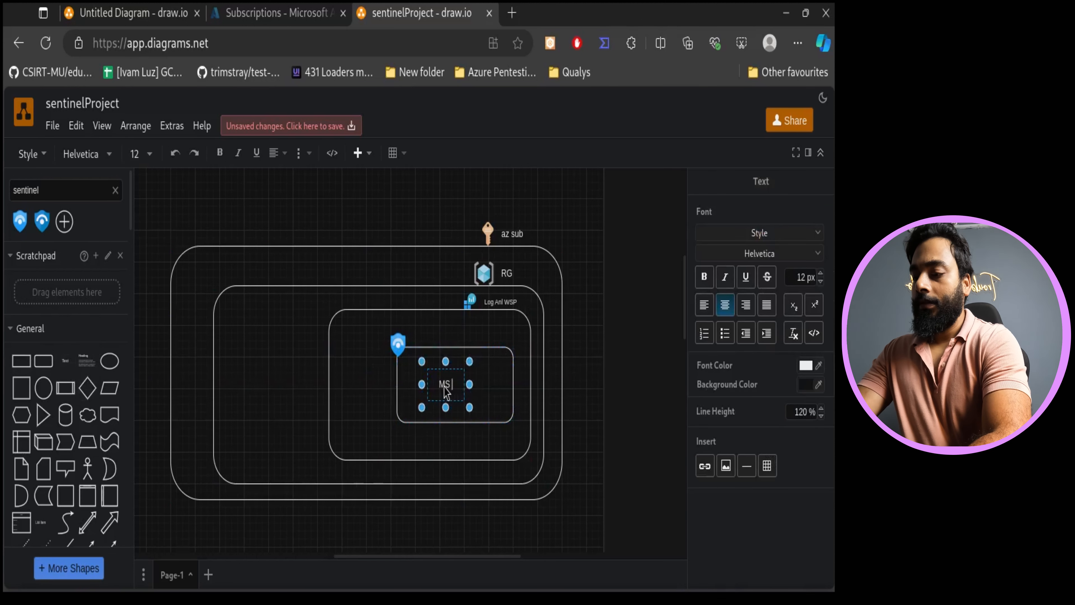
text(MS Sentinel)
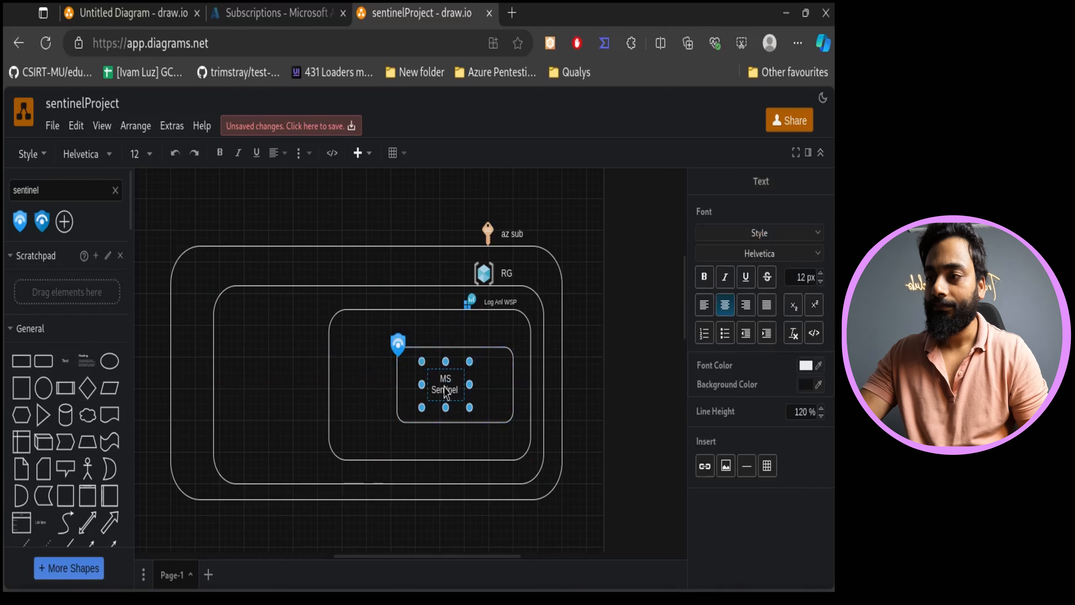
drag(469, 384, 488, 387)
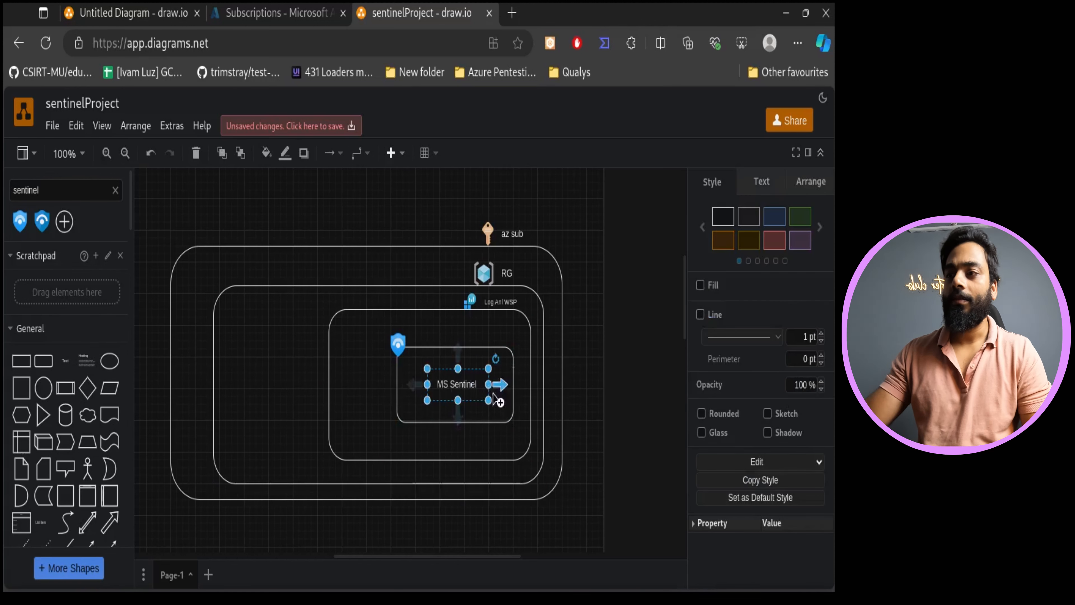
click(603, 448)
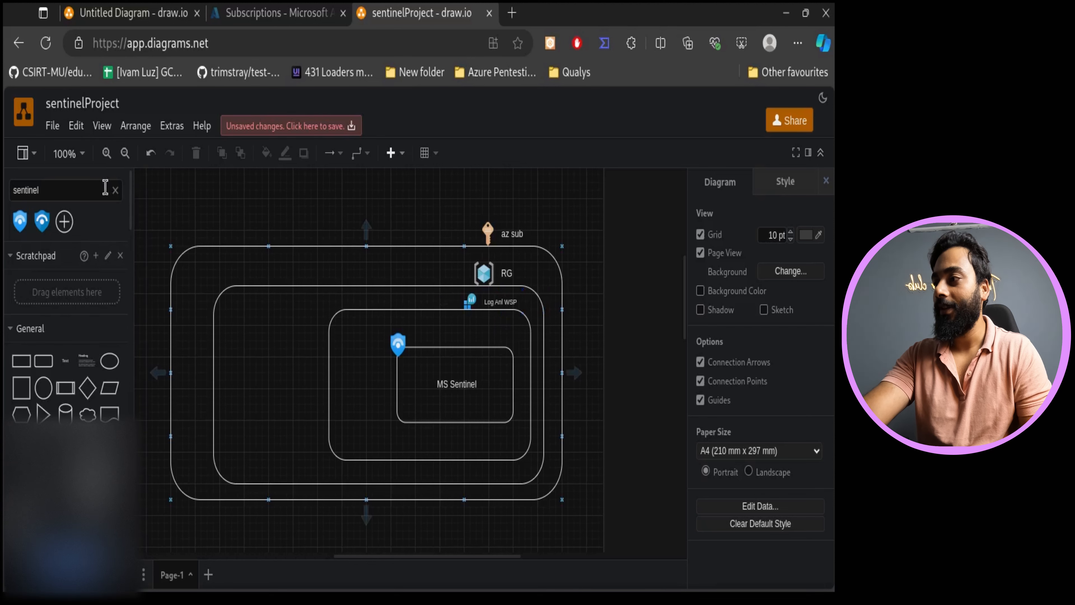
- Search the shapes for virtual machine and place the Virtual Machine icon in the resource group's left area
click(115, 190)
click(66, 194)
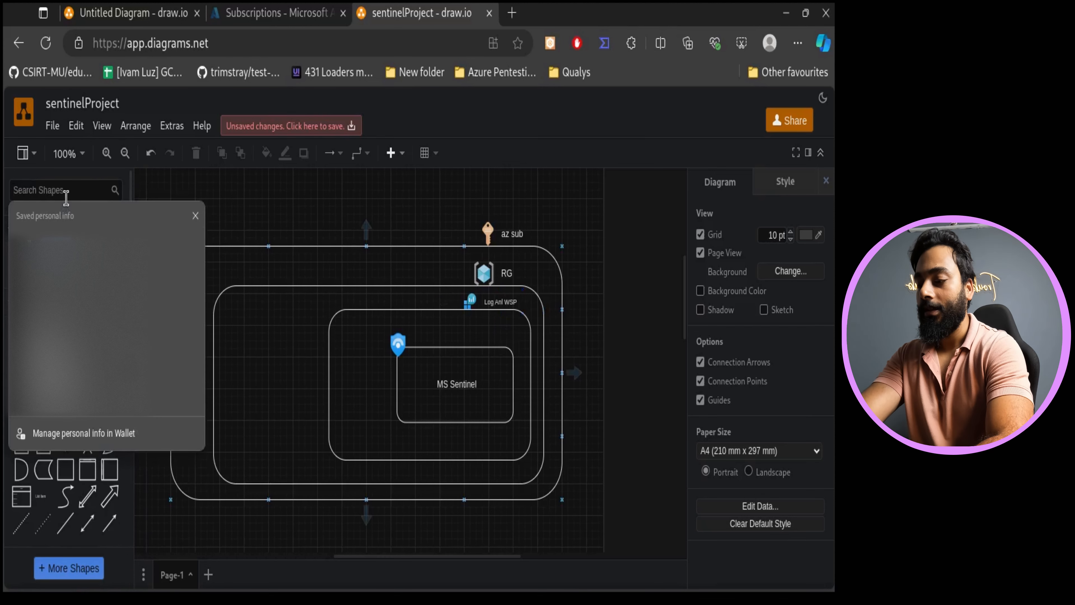
text(virtu)
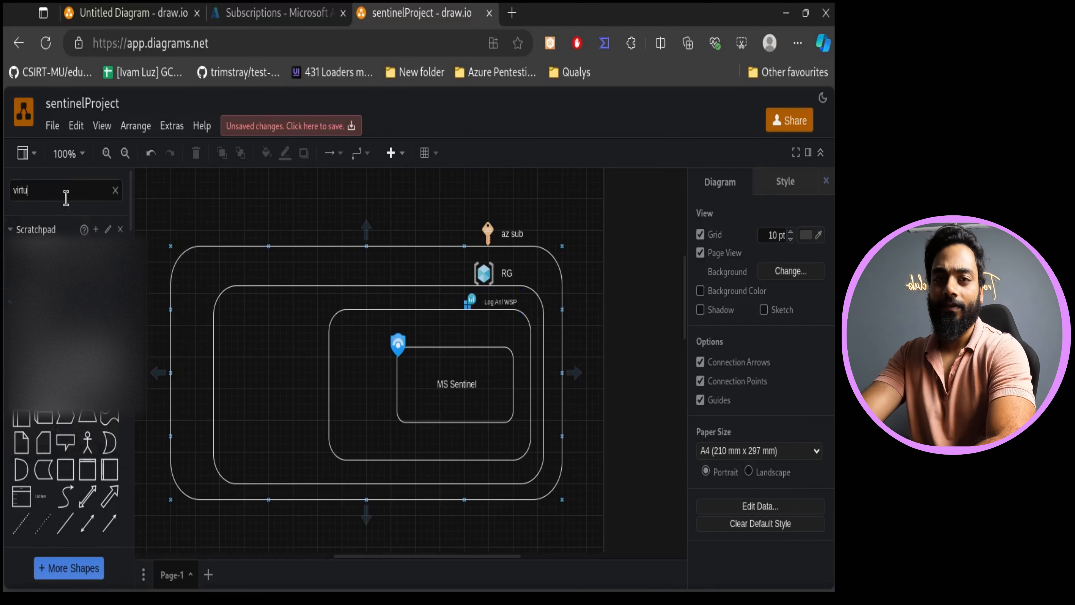
text(al machine)
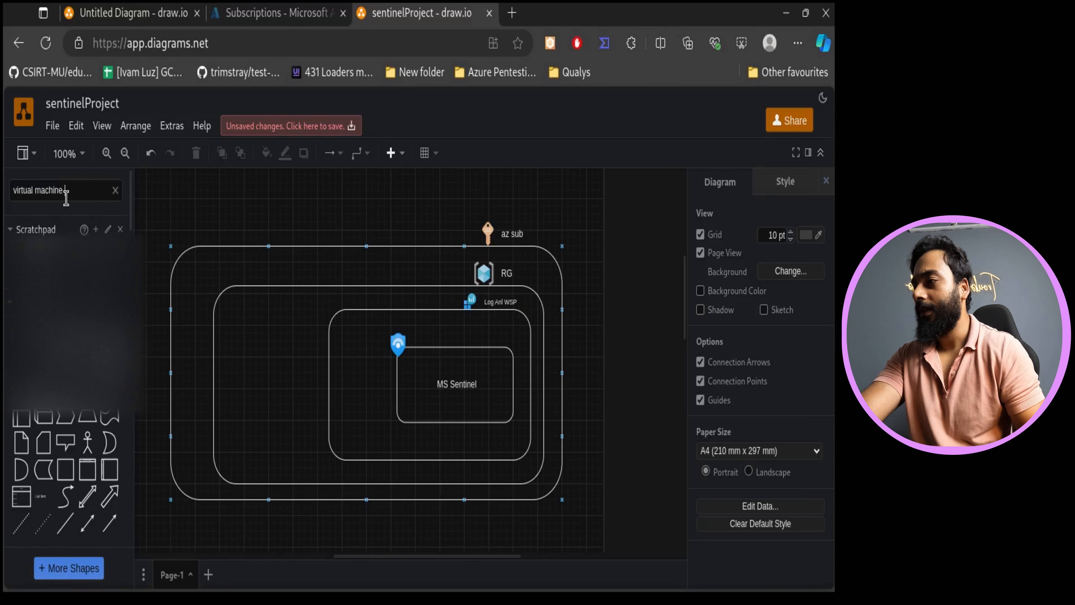
key(Return)
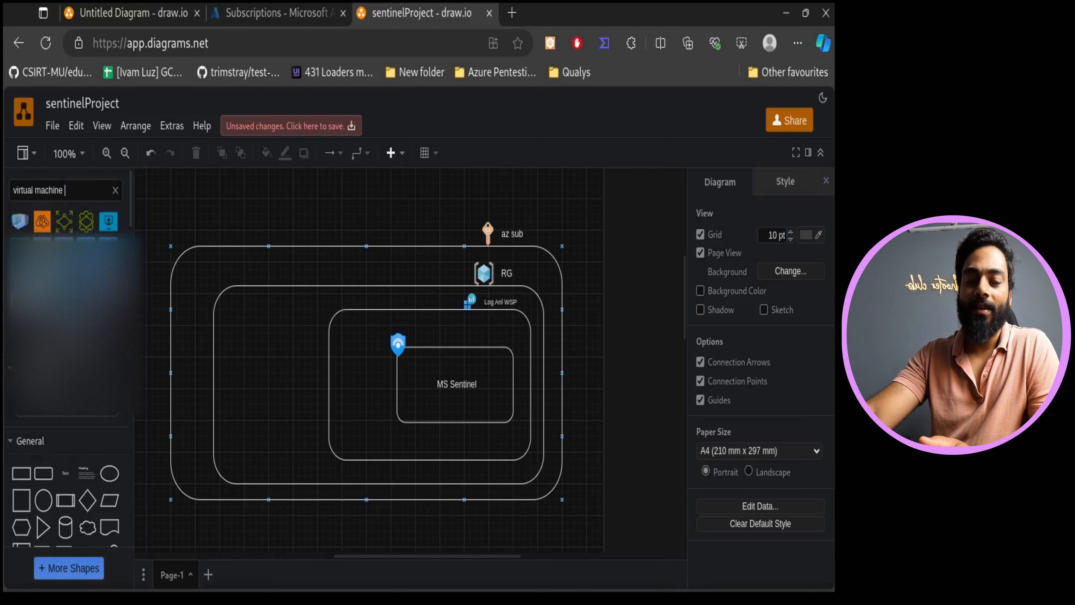
mouse_move(87, 300)
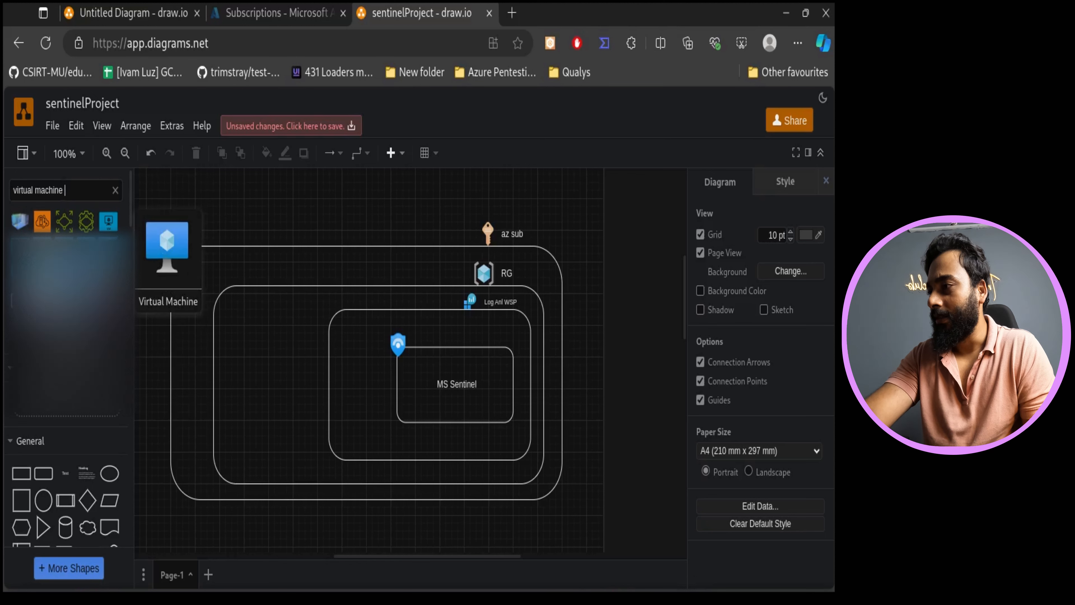
drag(109, 221, 271, 380)
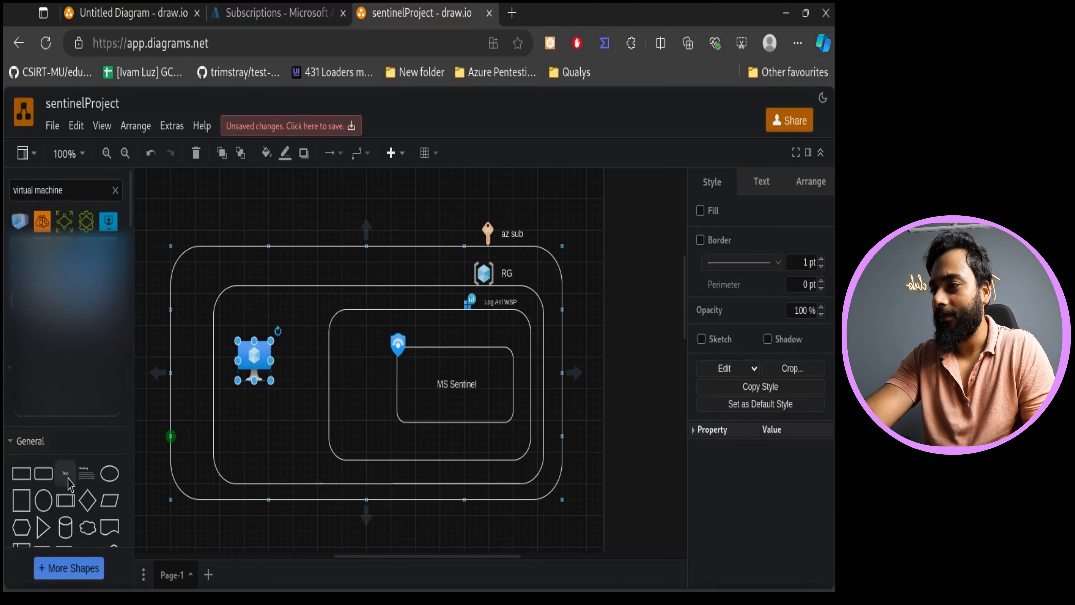
- Add a text label reading win 10 beneath the virtual machine icon
click(67, 475)
drag(413, 359, 249, 399)
double_click(257, 403)
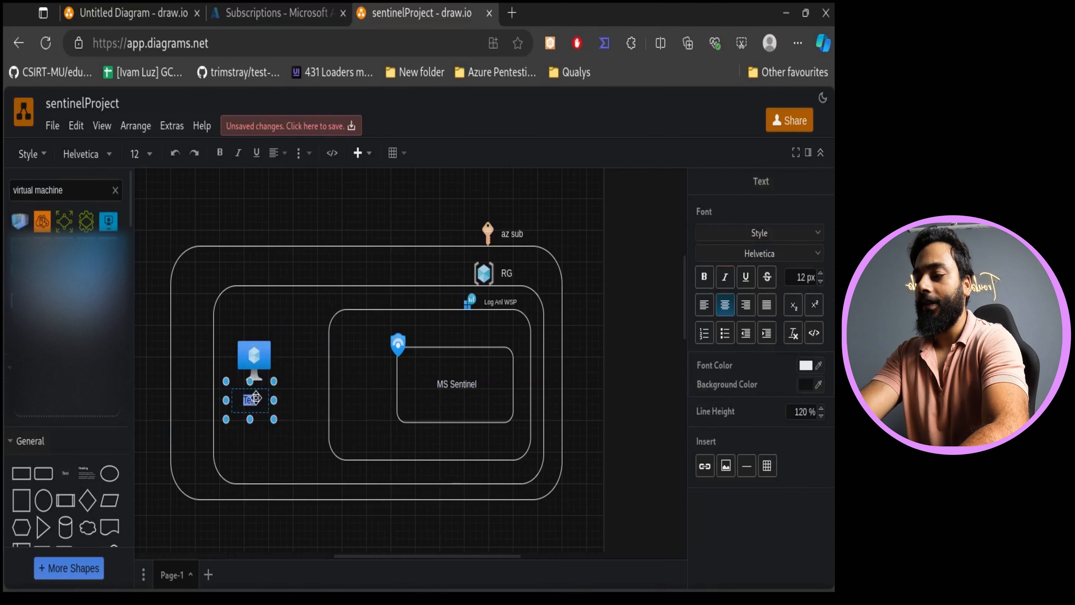
text(win 1)
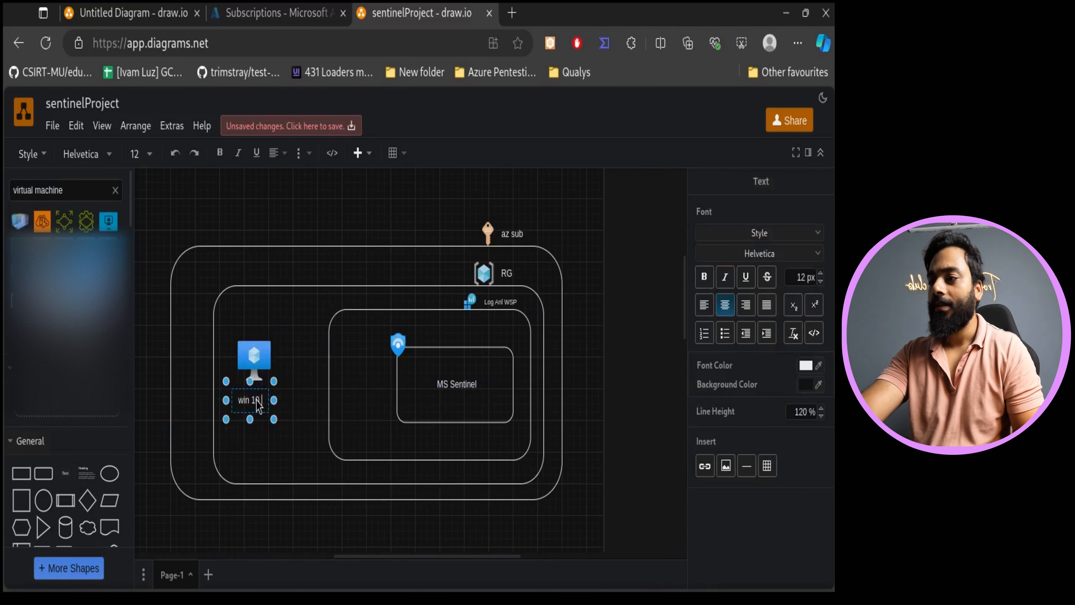
text(0)
click(366, 458)
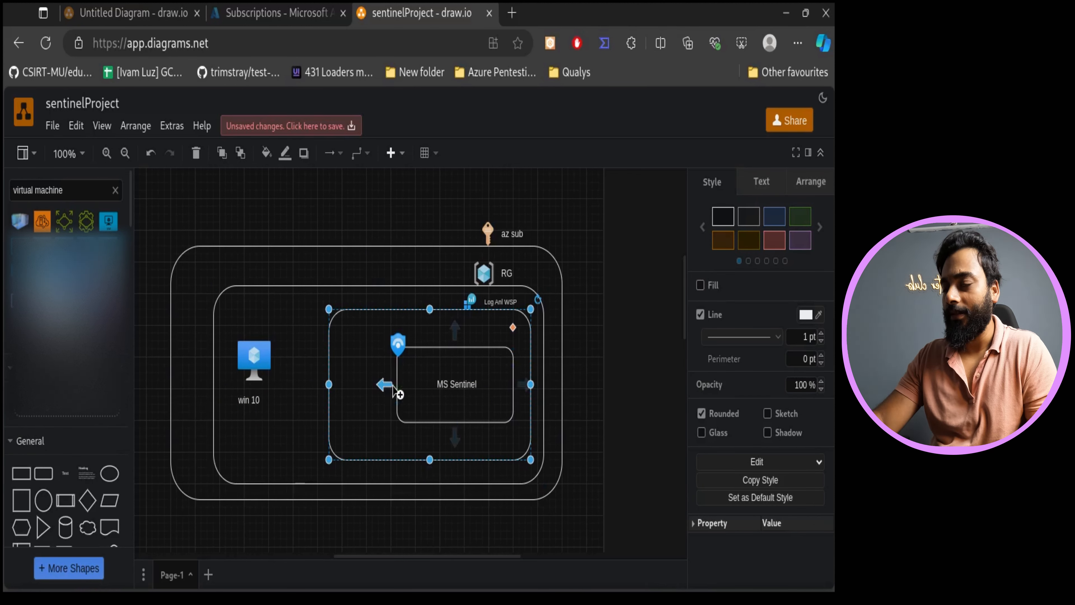
- Draw an arrow from the MS Sentinel rectangle to the virtual machine icon
mouse_move(383, 384)
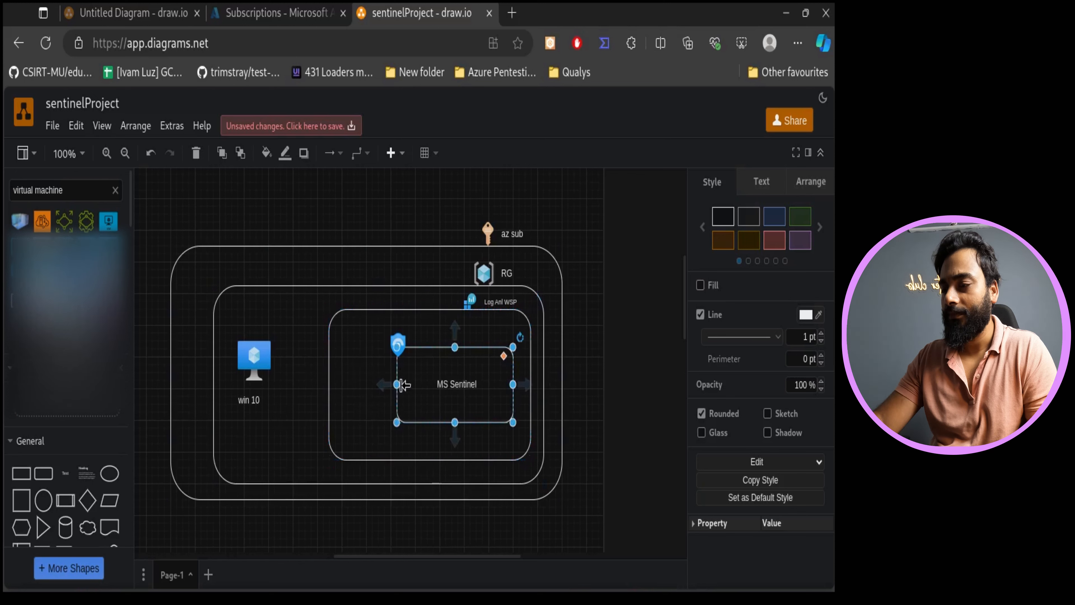
drag(392, 382, 246, 375)
click(295, 409)
click(254, 368)
click(294, 451)
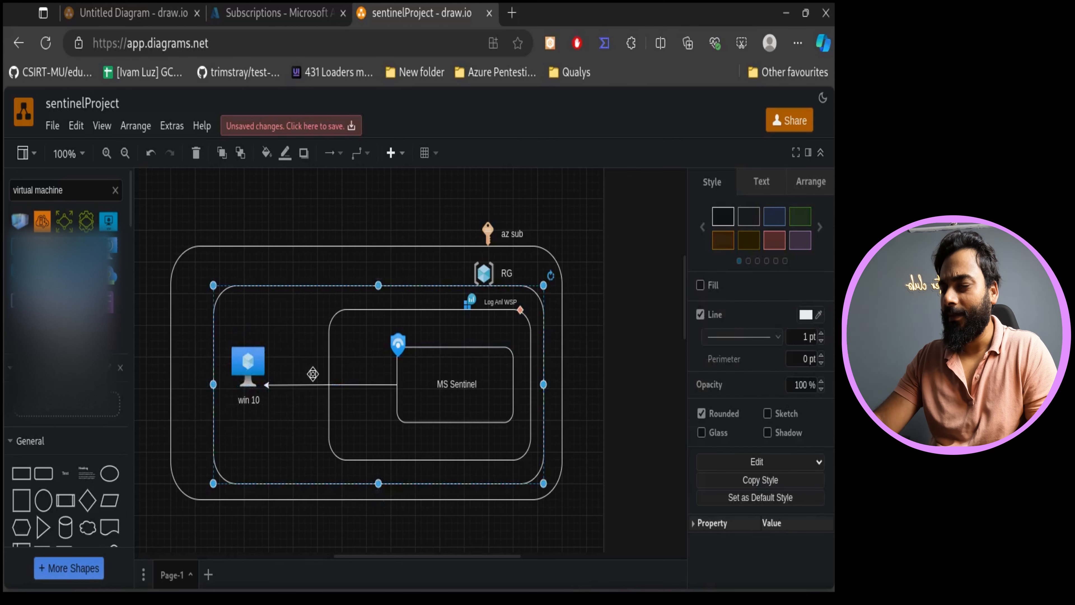
- Add a text label reading AMA above the arrow to the virtual machine
double_click(312, 373)
click(66, 474)
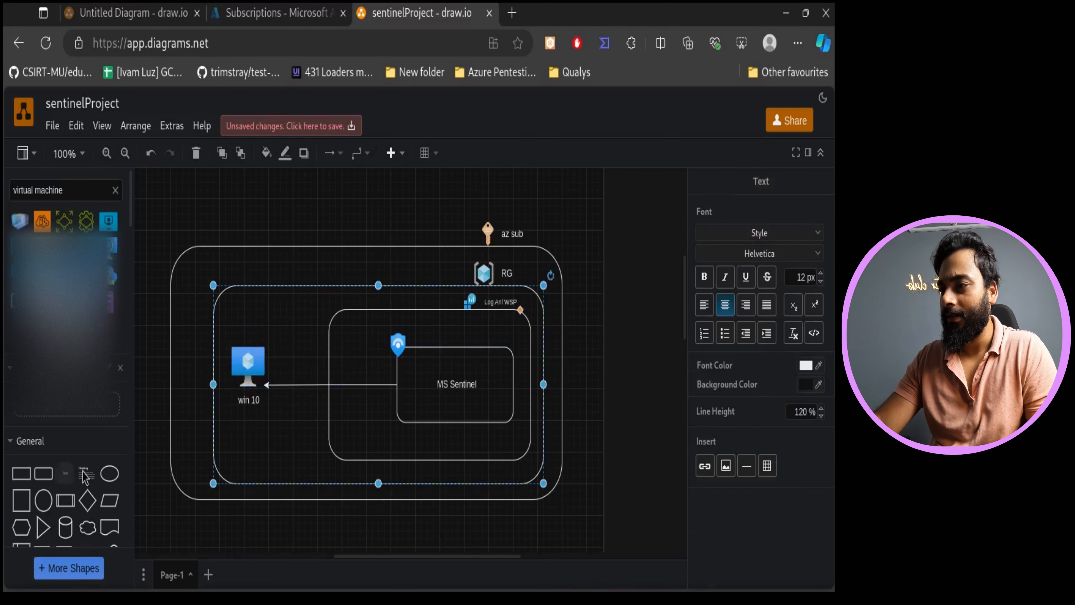
drag(403, 368, 314, 372)
double_click(317, 368)
text(AMA)
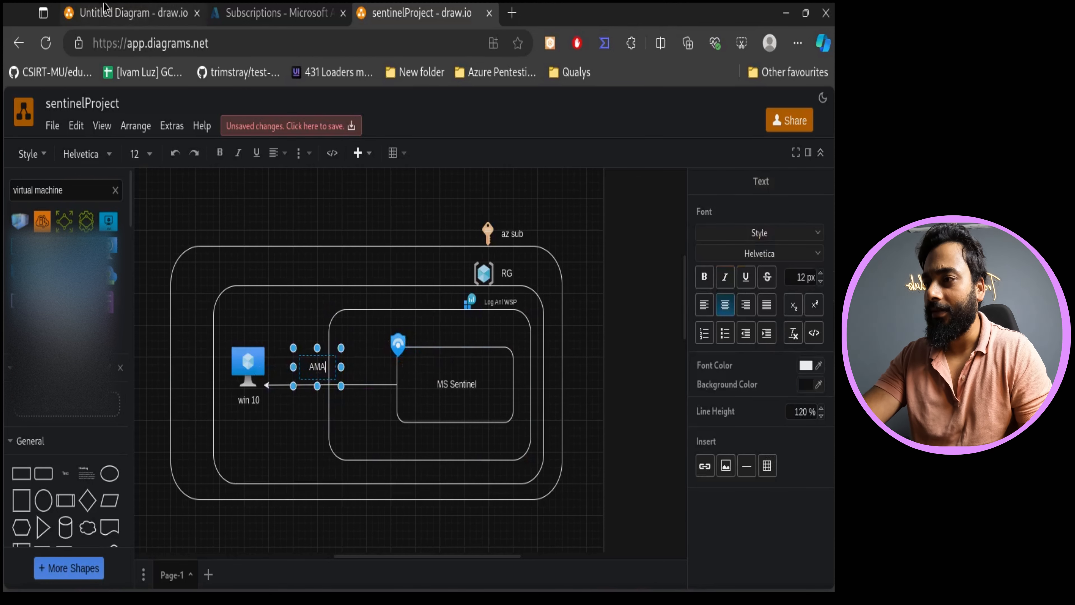
- Review the reference architecture diagram in the other drawing tab
click(127, 14)
scroll(495, 443, up, 6)
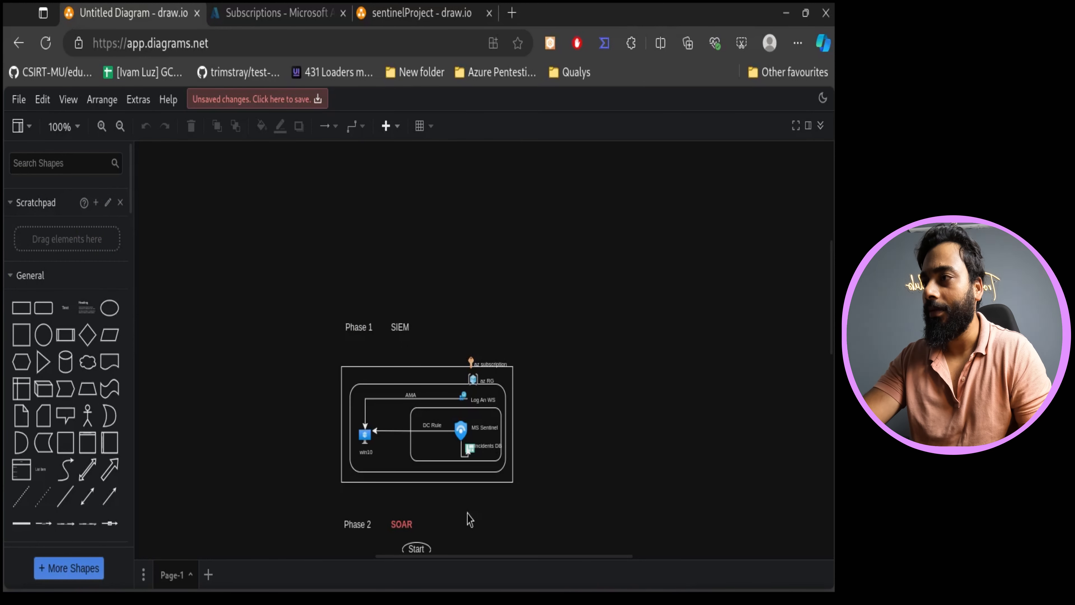
click(419, 12)
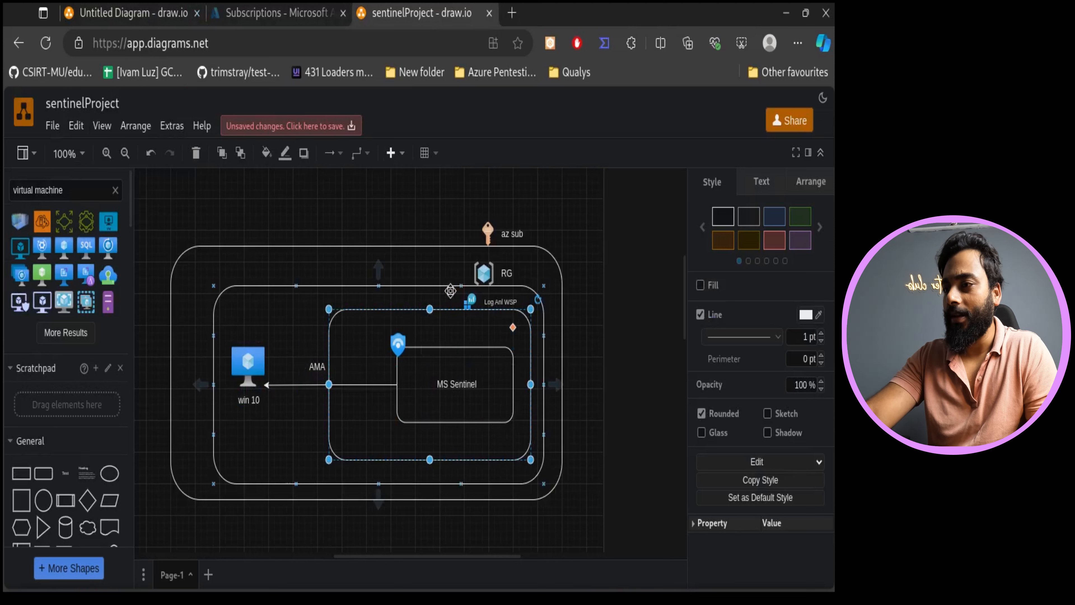
- Draw an arrow from the Log Anl WSP label down to the virtual machine and enlarge the resource group rectangle slightly
drag(449, 301, 251, 346)
click(290, 286)
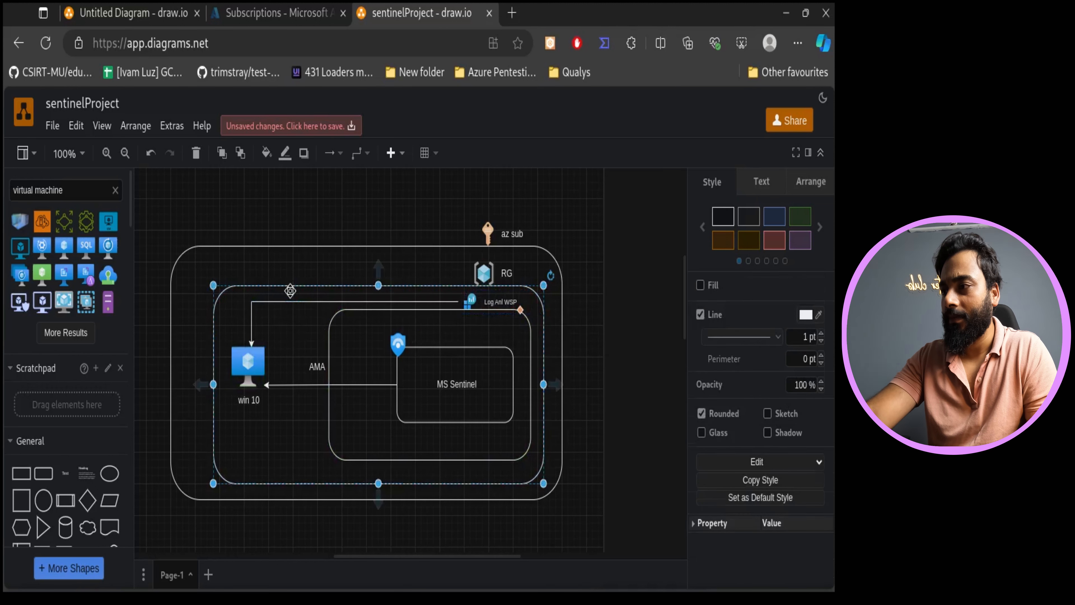
drag(214, 288, 208, 276)
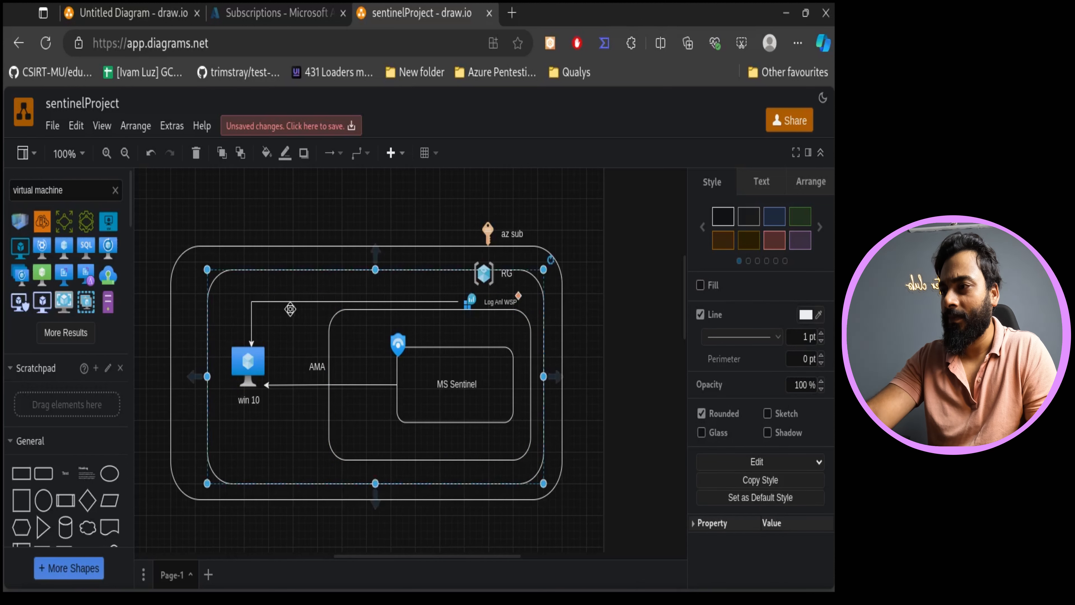
- Add a text label reading "DC Rules" above the arrow from the Log Anl WSP label to the virtual machine
double_click(315, 294)
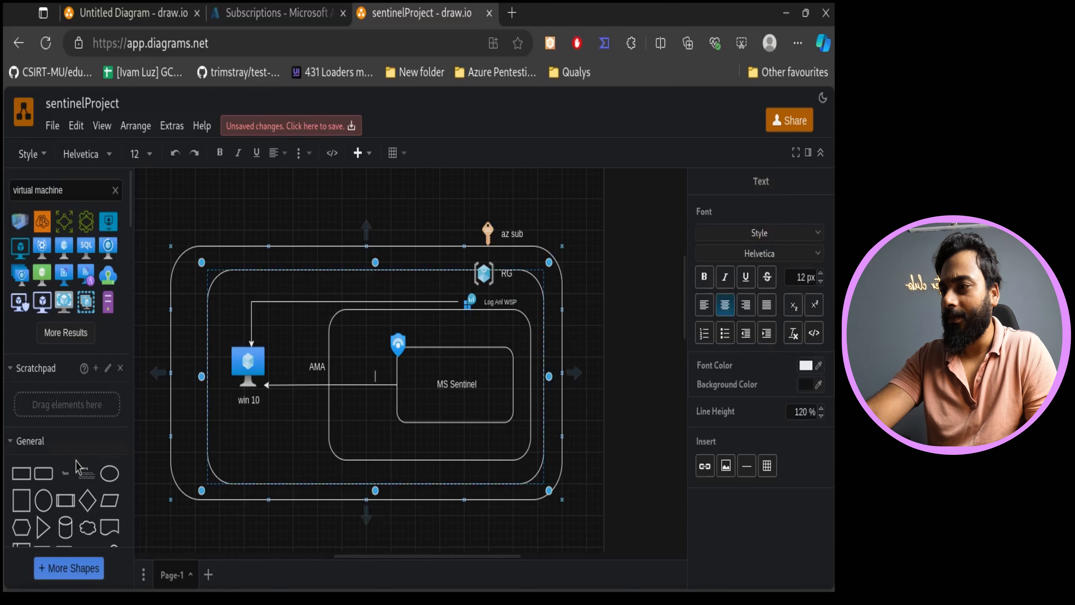
click(65, 473)
drag(436, 353, 354, 289)
double_click(354, 289)
key(BackSpace)
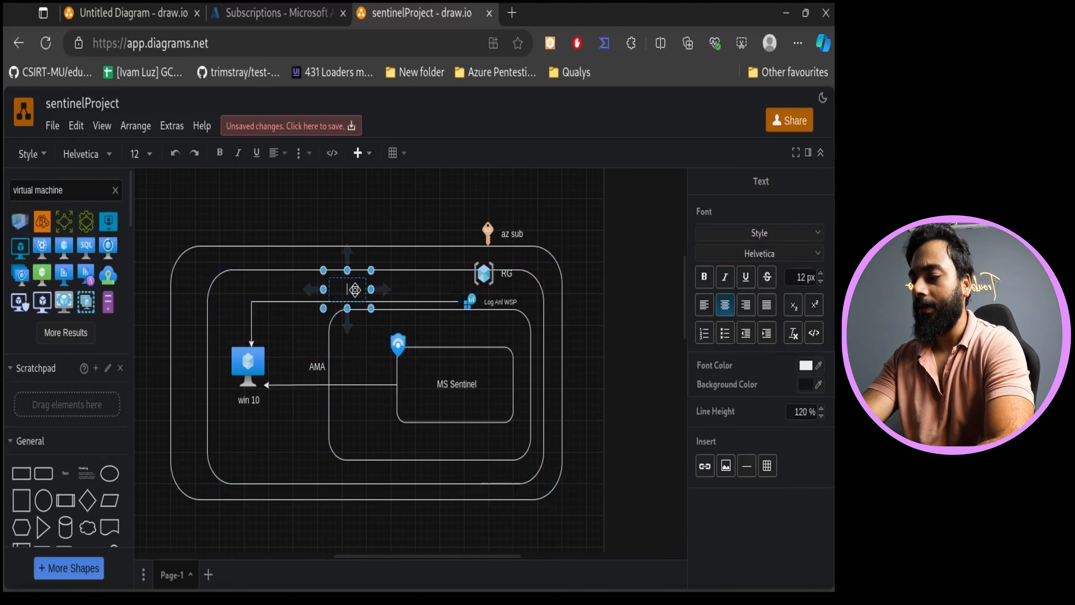
text(DC Rules)
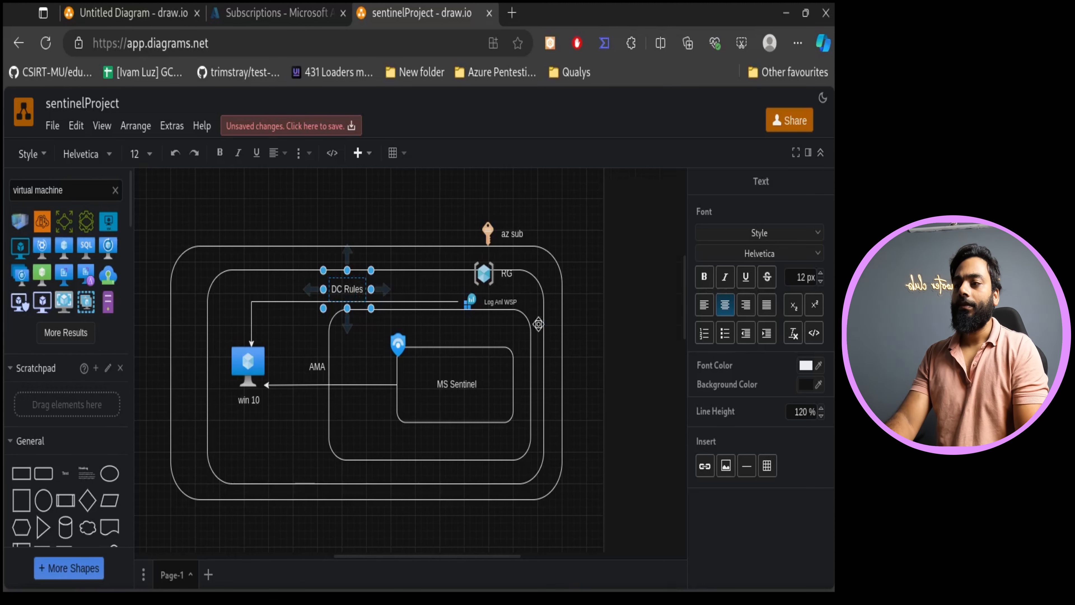
drag(538, 324, 587, 339)
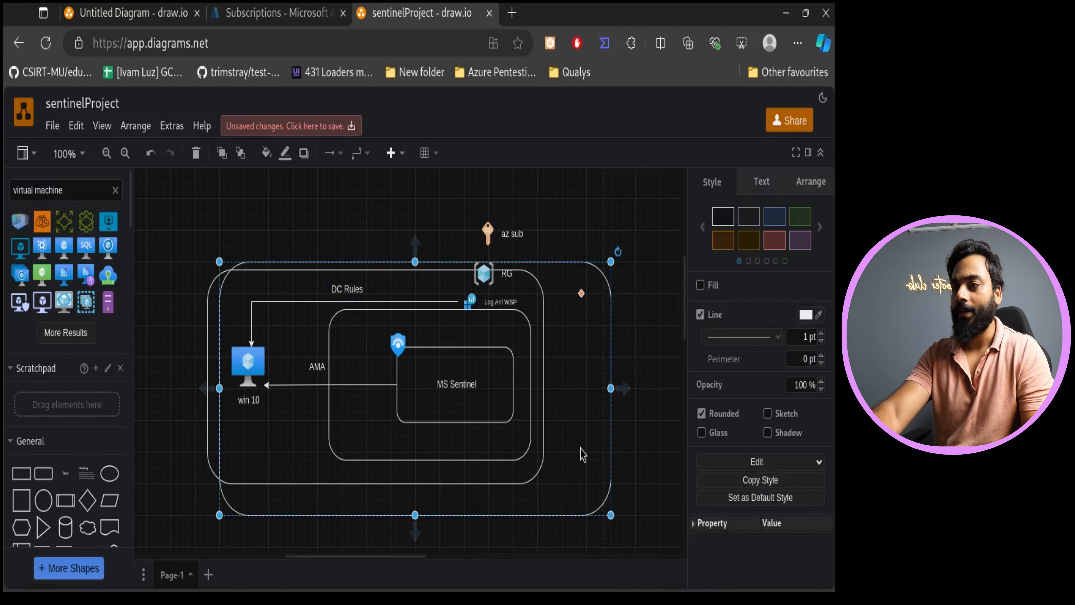
key(ctrl+z)
click(655, 418)
- Hide the format panel and the shapes sidebar to widen the drawing canvas
click(808, 154)
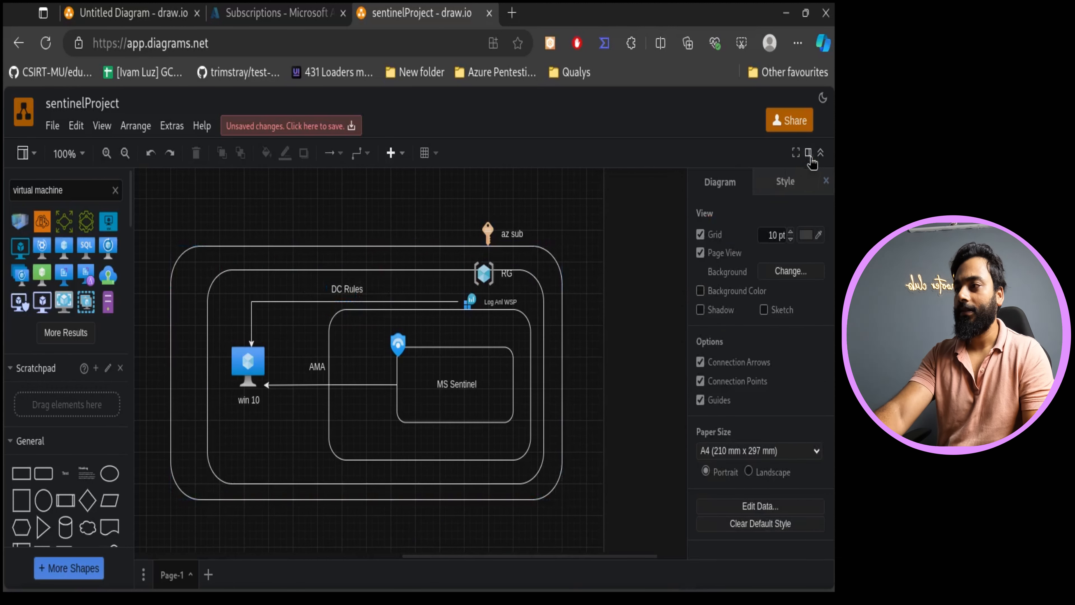
click(34, 157)
click(36, 179)
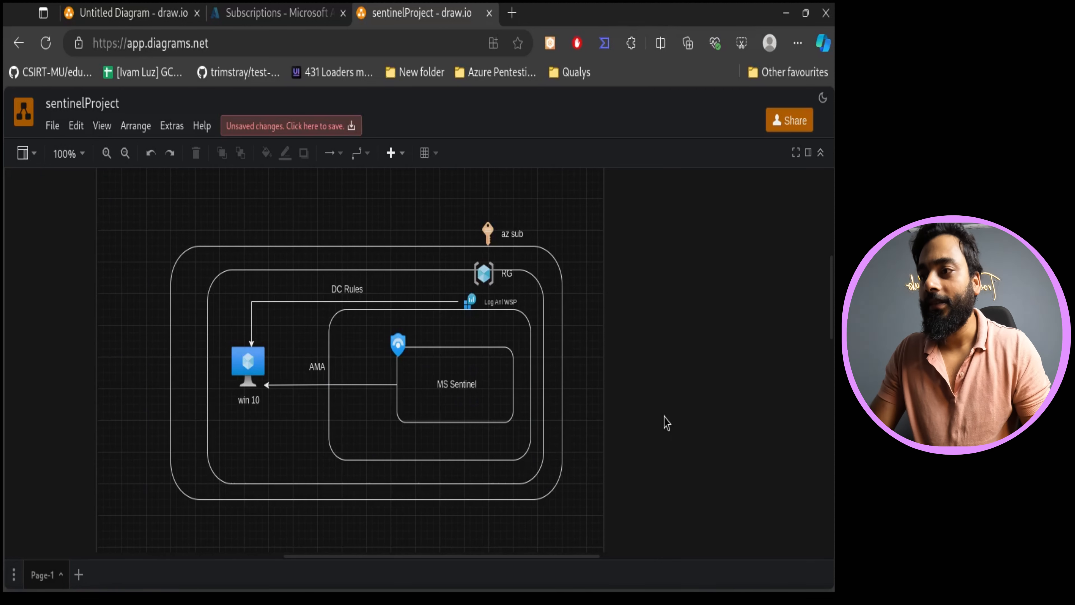
- Compare the diagram's subscription and resource group labels with the Azure portal home page
click(512, 233)
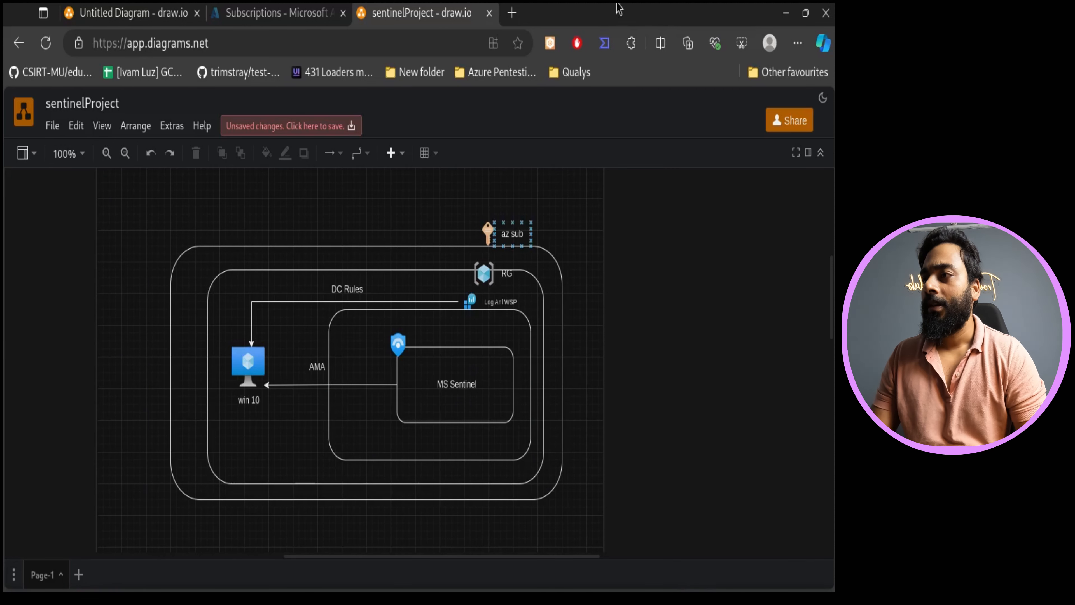
click(239, 6)
click(80, 102)
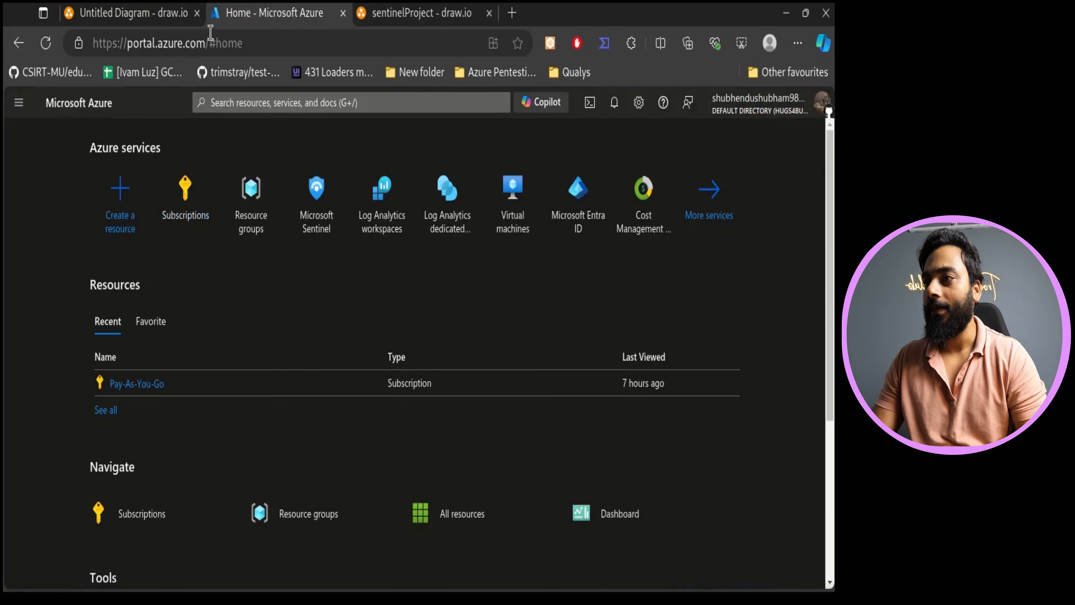
click(450, 14)
click(518, 248)
click(257, 12)
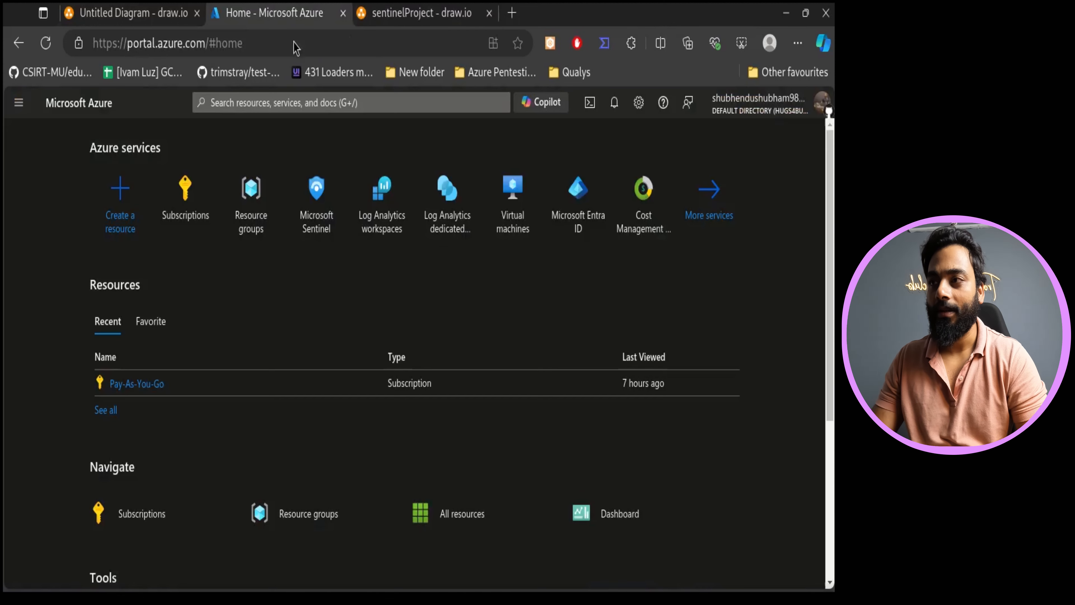
click(466, 11)
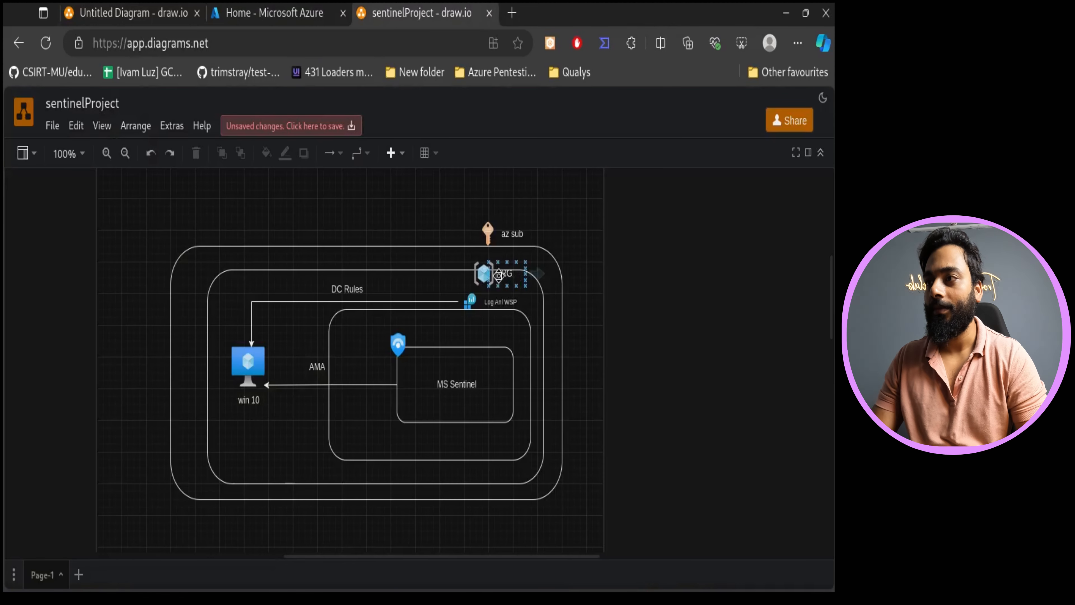
- In the Azure portal, start a new resource group named sentinelProject under the Pay-As-You-Go subscription in (US) East US
click(246, 7)
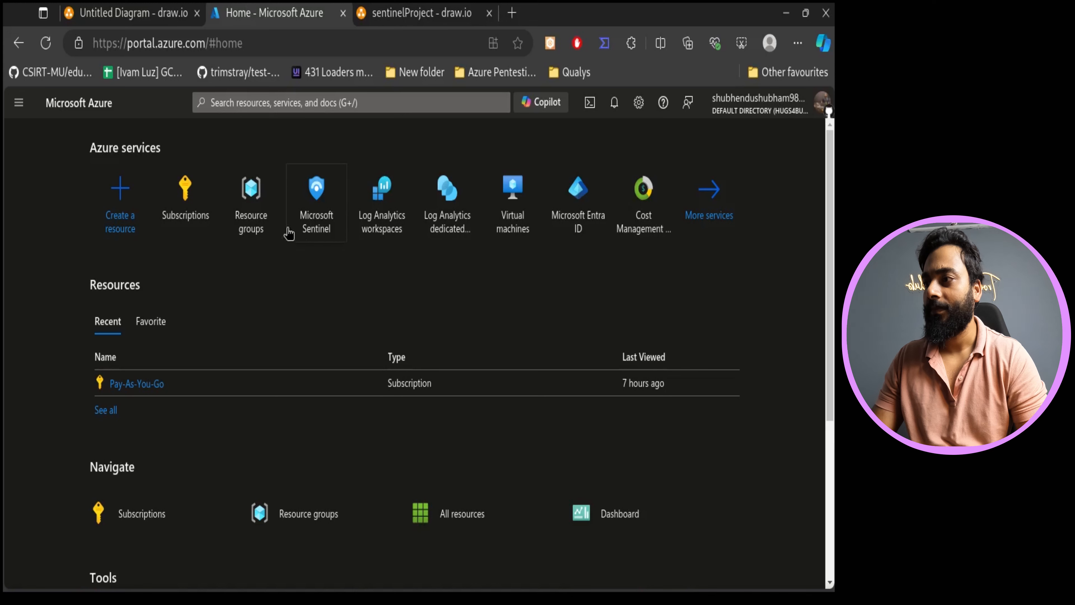
click(253, 190)
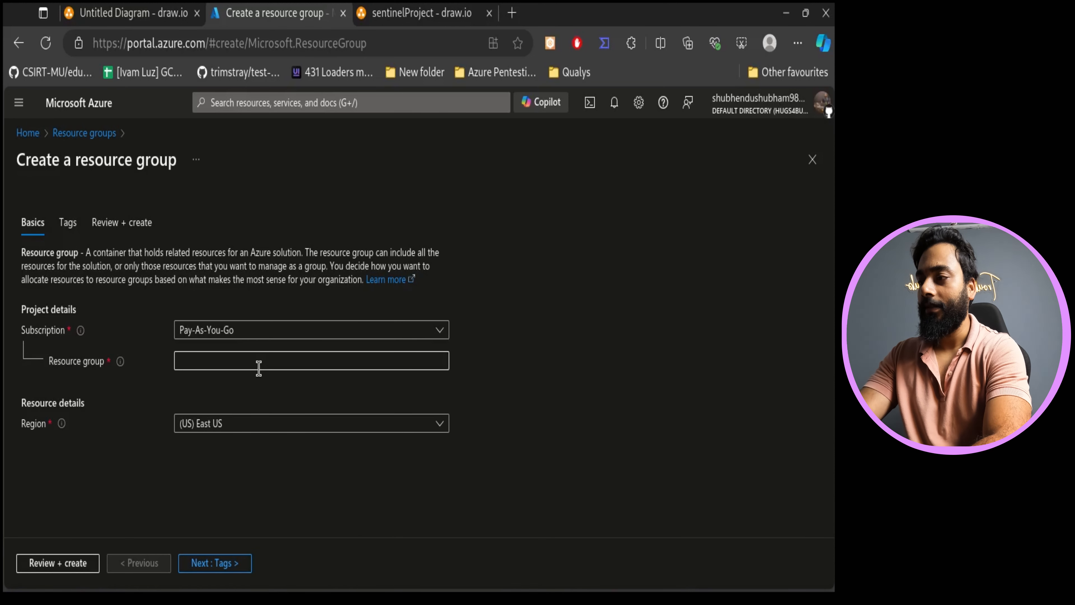
click(281, 356)
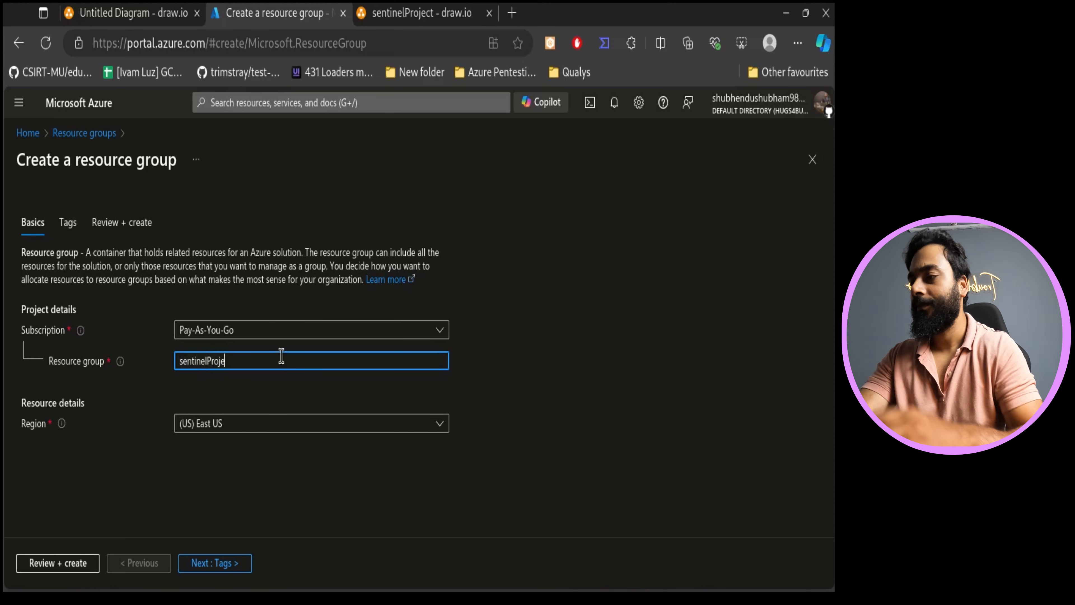
click(438, 528)
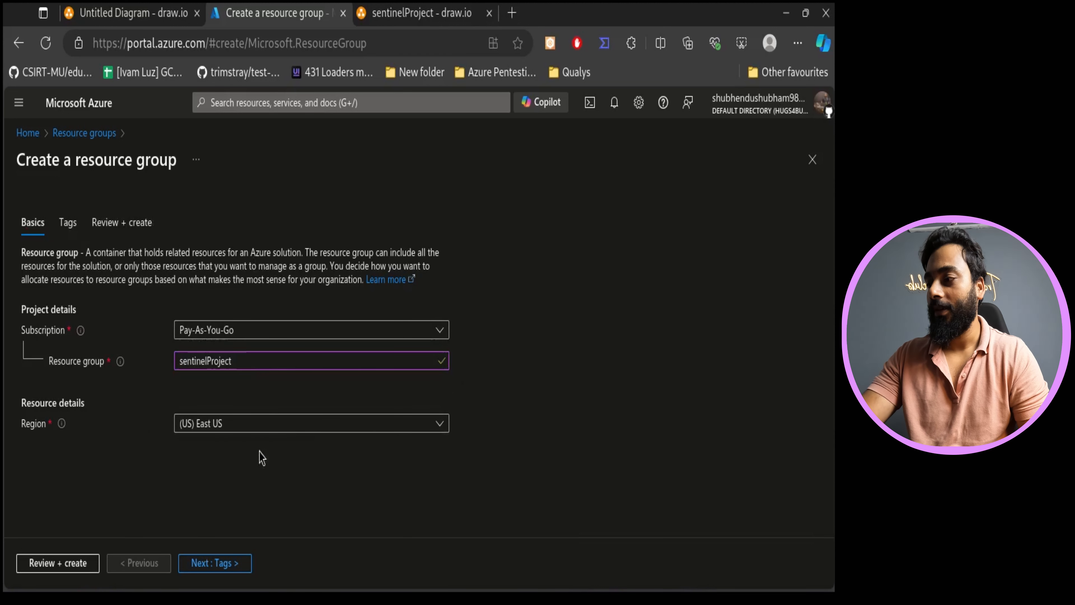
- Skip tags, review and create the sentinelProject resource group, then return to the diagram
click(68, 222)
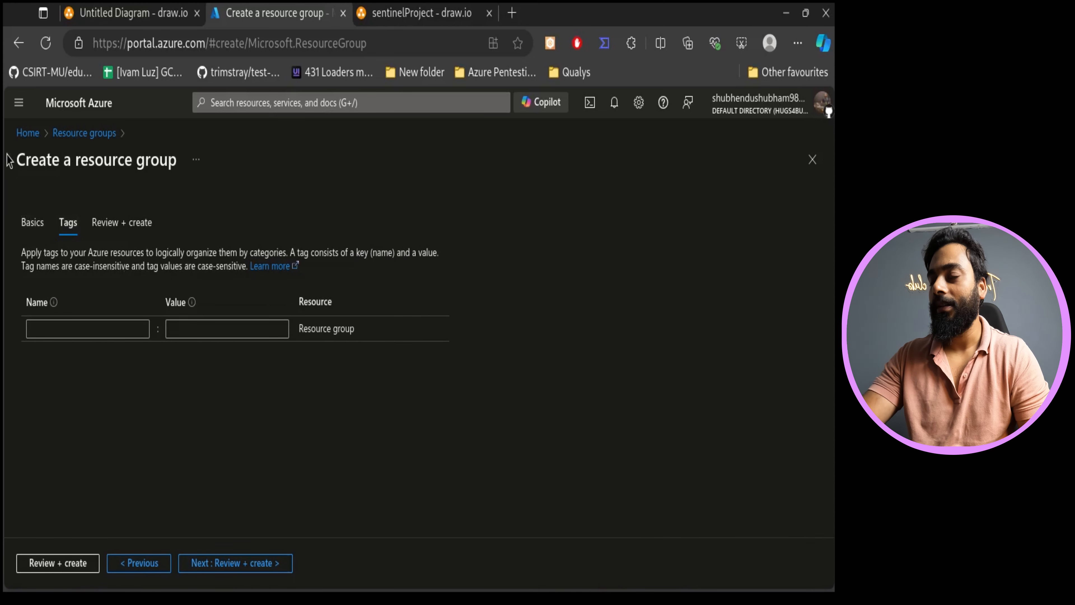
drag(7, 155, 88, 185)
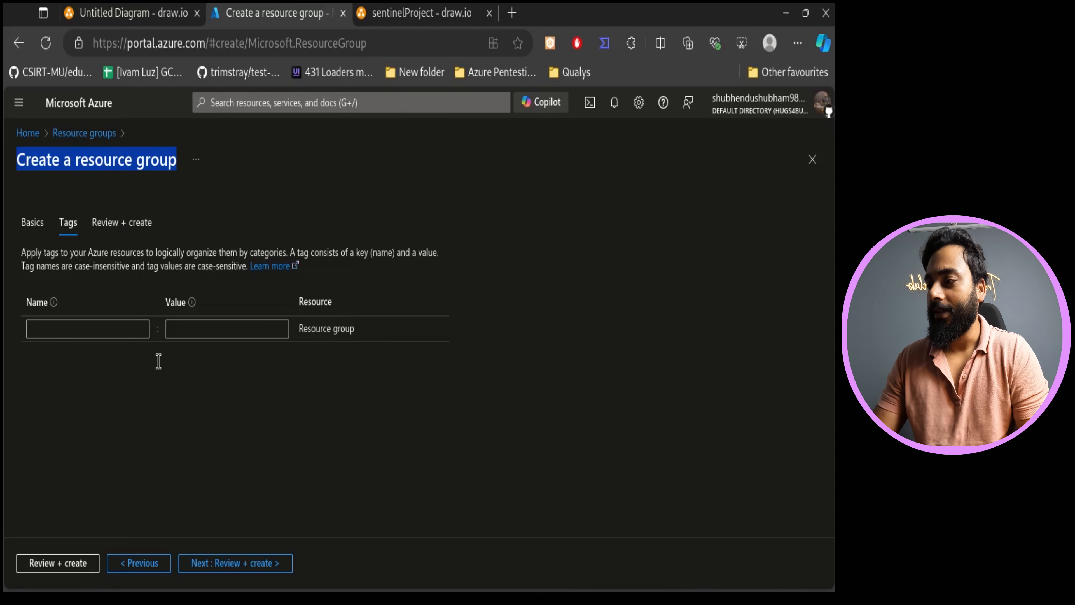
click(79, 558)
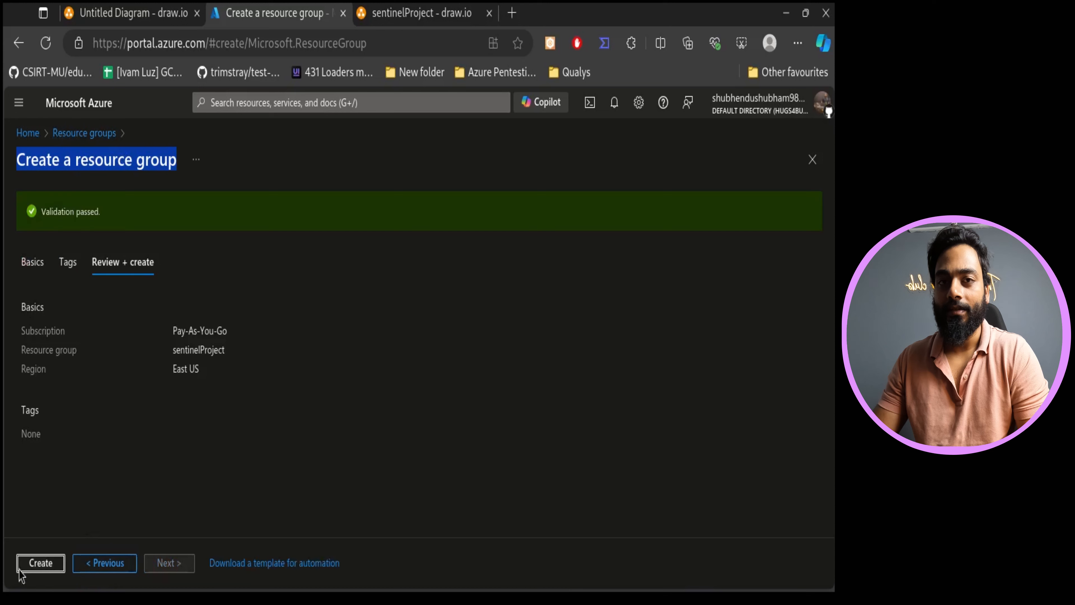
click(47, 561)
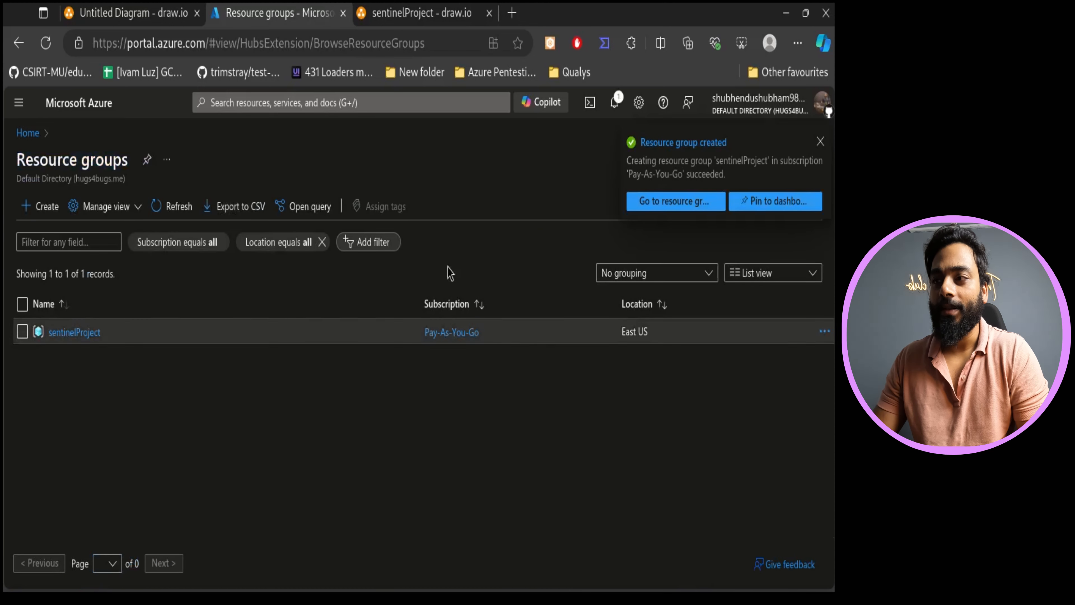
click(822, 145)
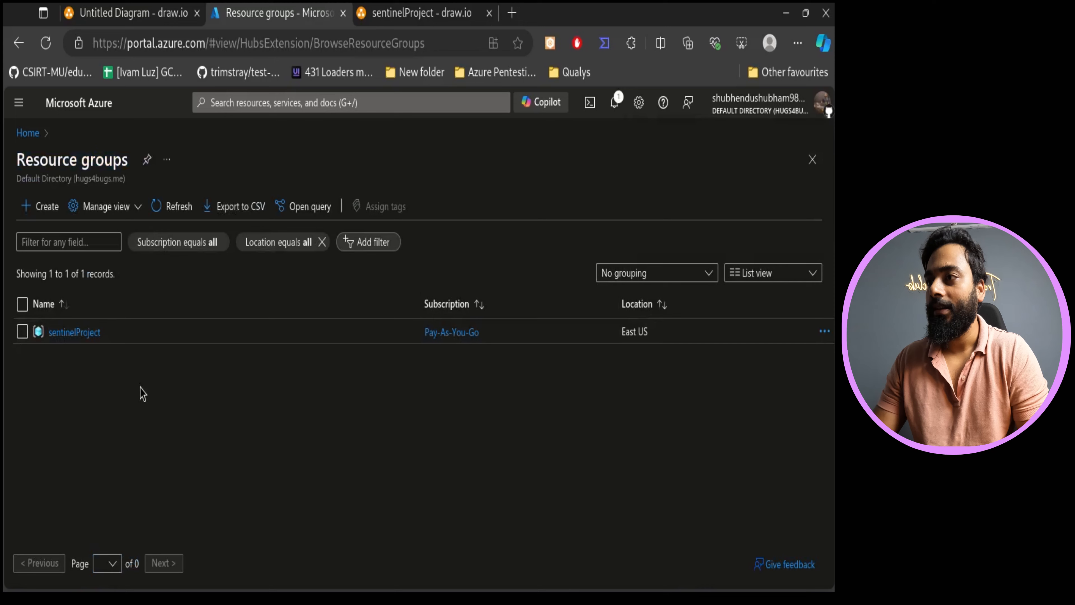
click(431, 6)
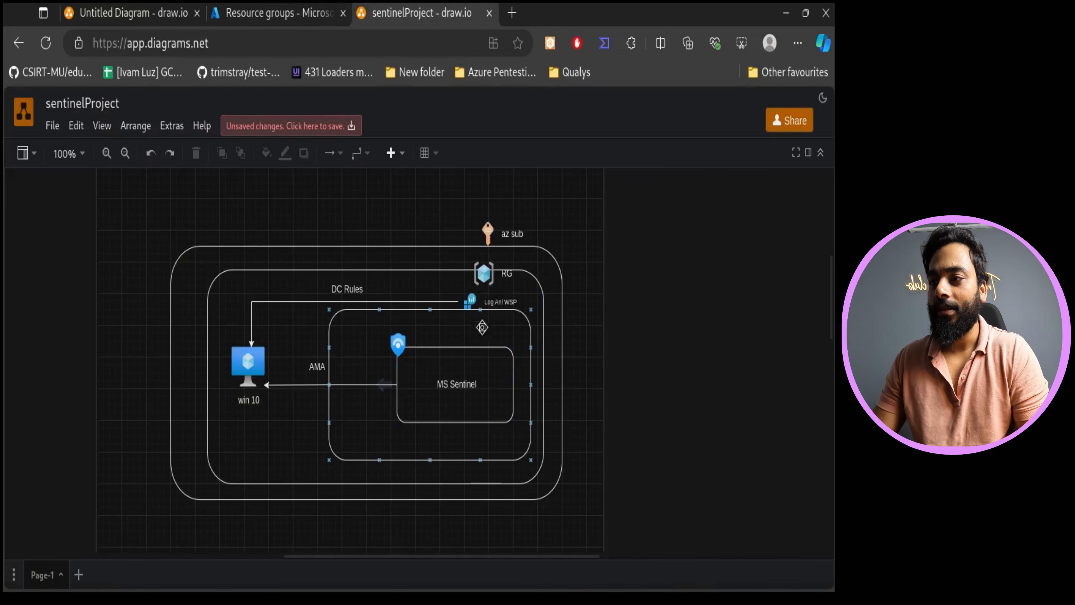
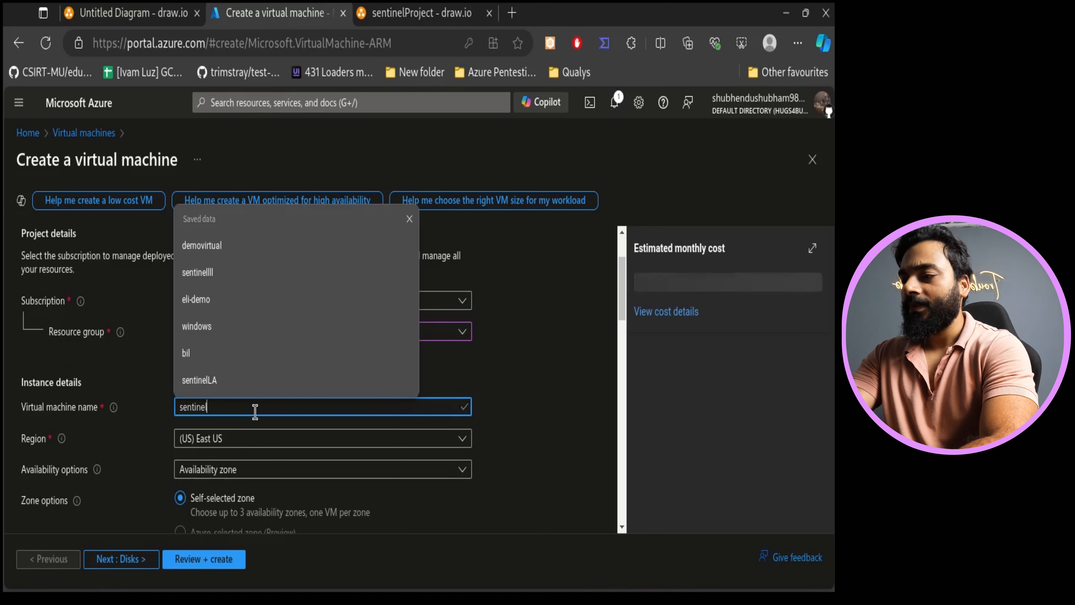
- Name the virtual machine sentinelVM and choose the Windows 10 Pro, version 22H2 - x64 Gen2 image
key(BackSpace)
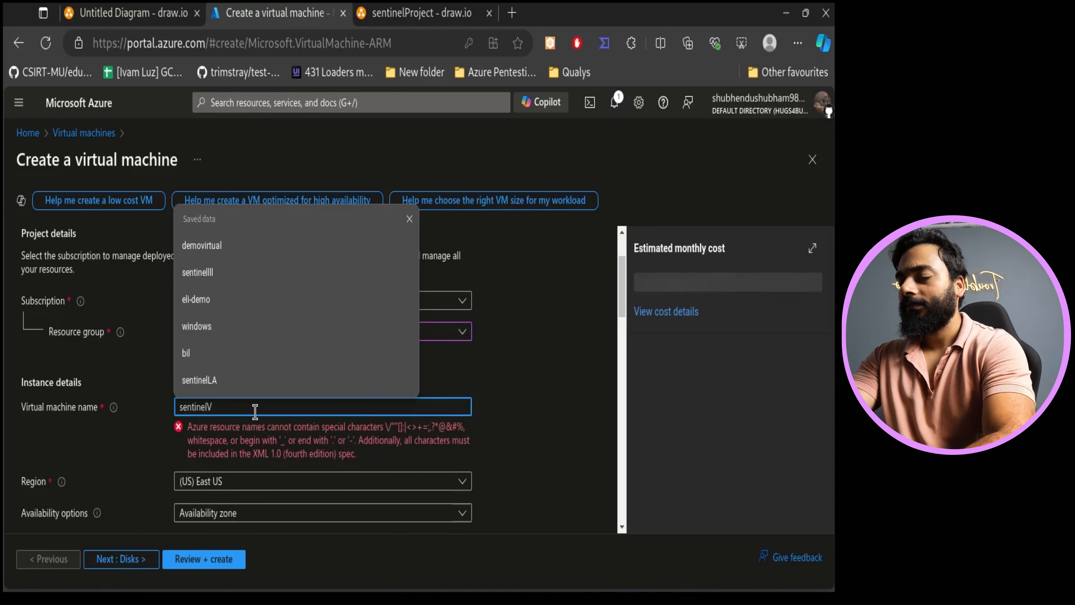
click(564, 459)
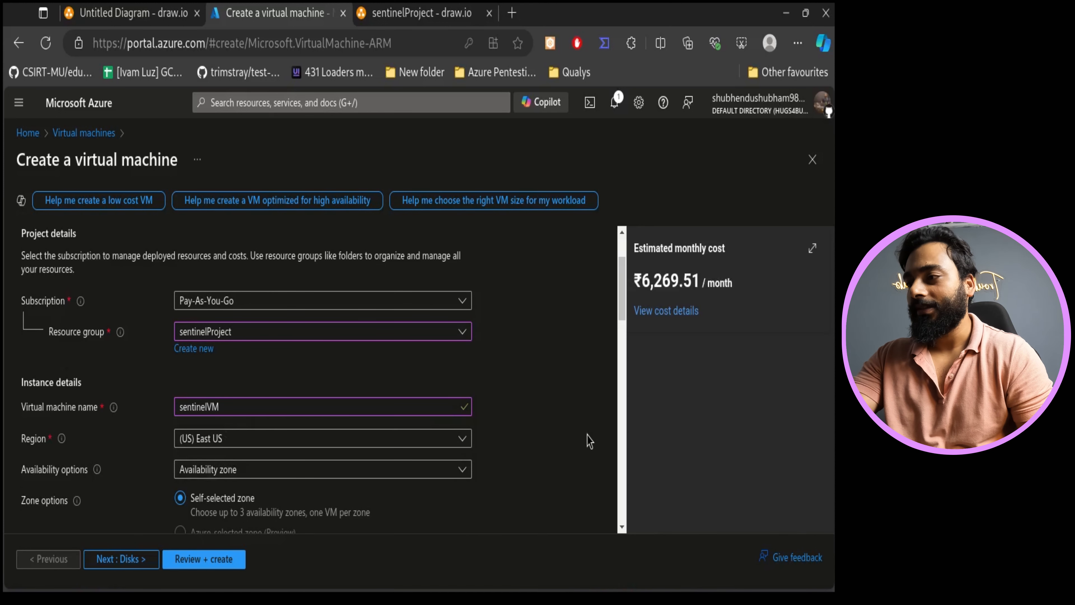
scroll(584, 440, down, 2)
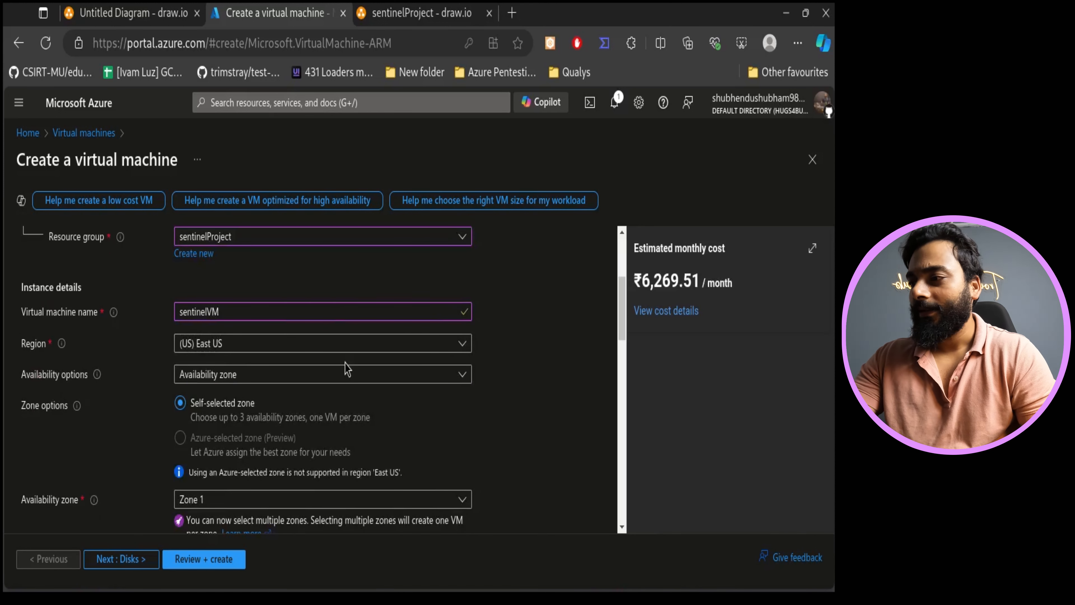
scroll(347, 369, down, 2)
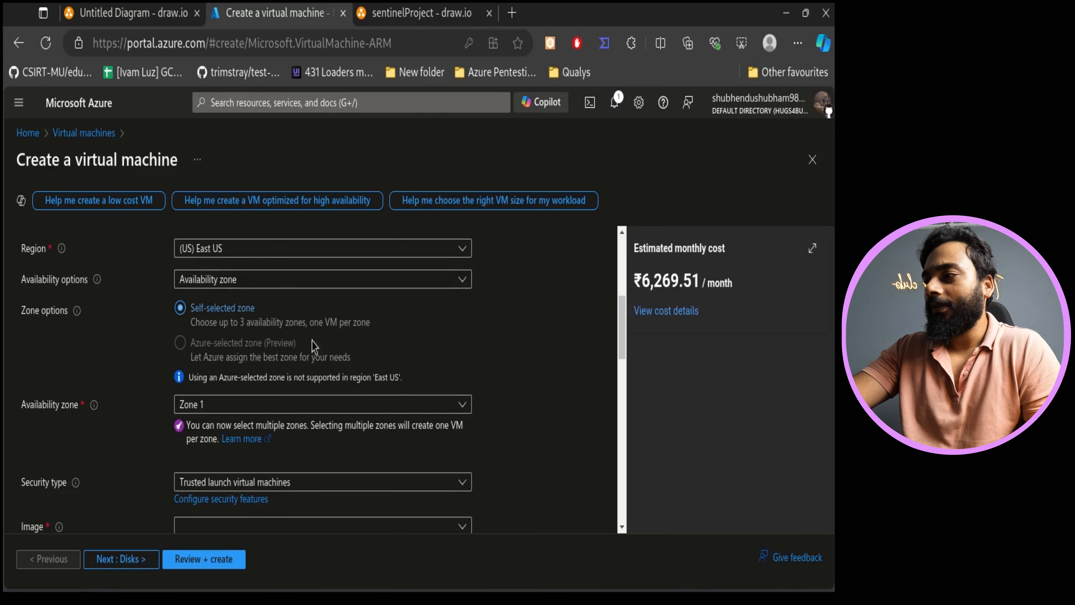
scroll(536, 394, down, 2)
scroll(535, 396, up, 2)
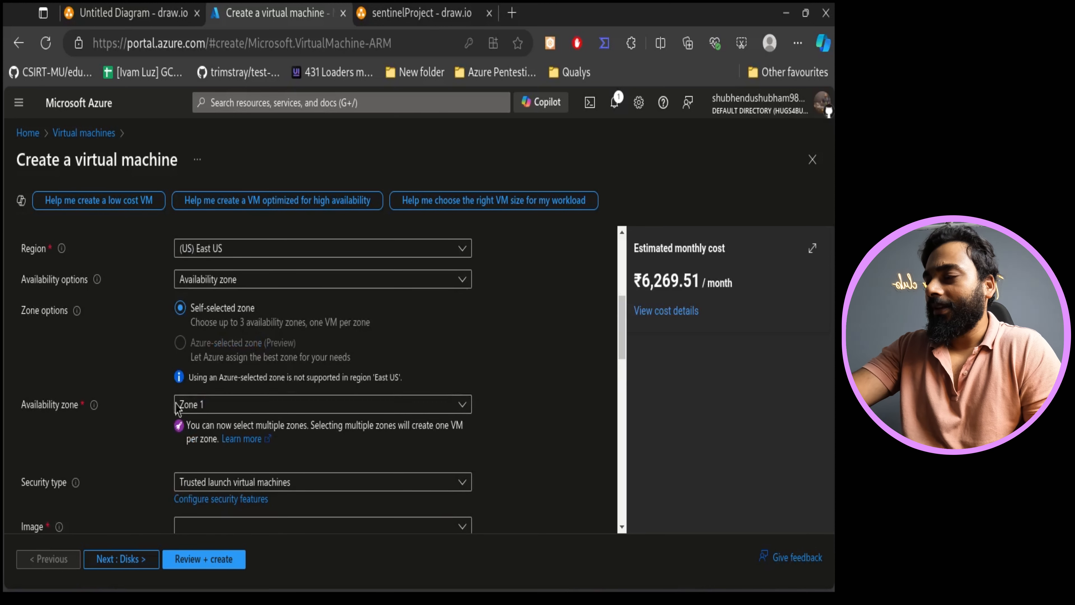
scroll(342, 424, down, 2)
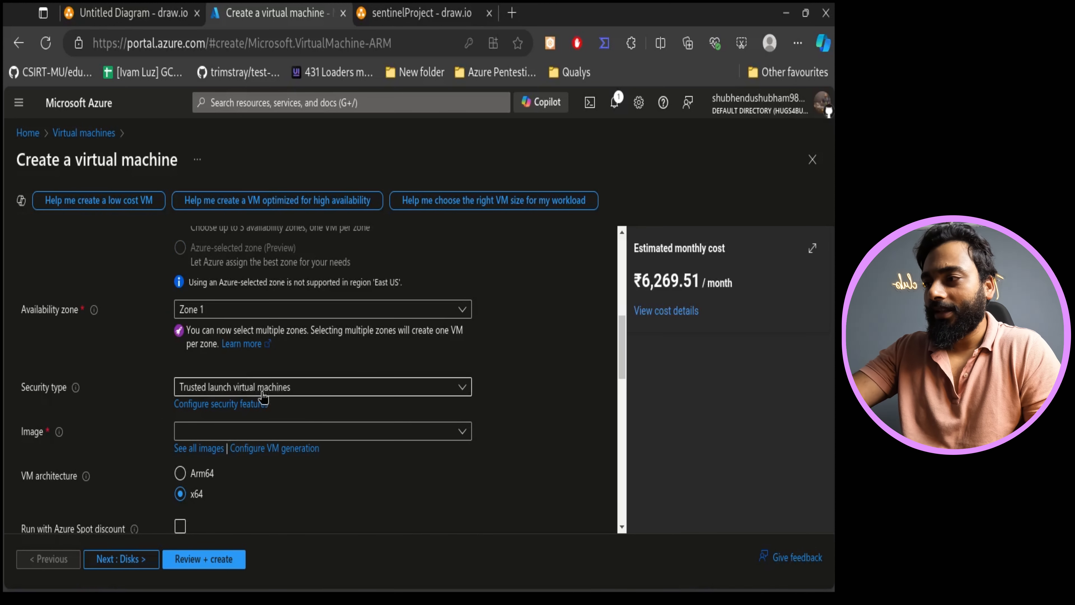
click(329, 432)
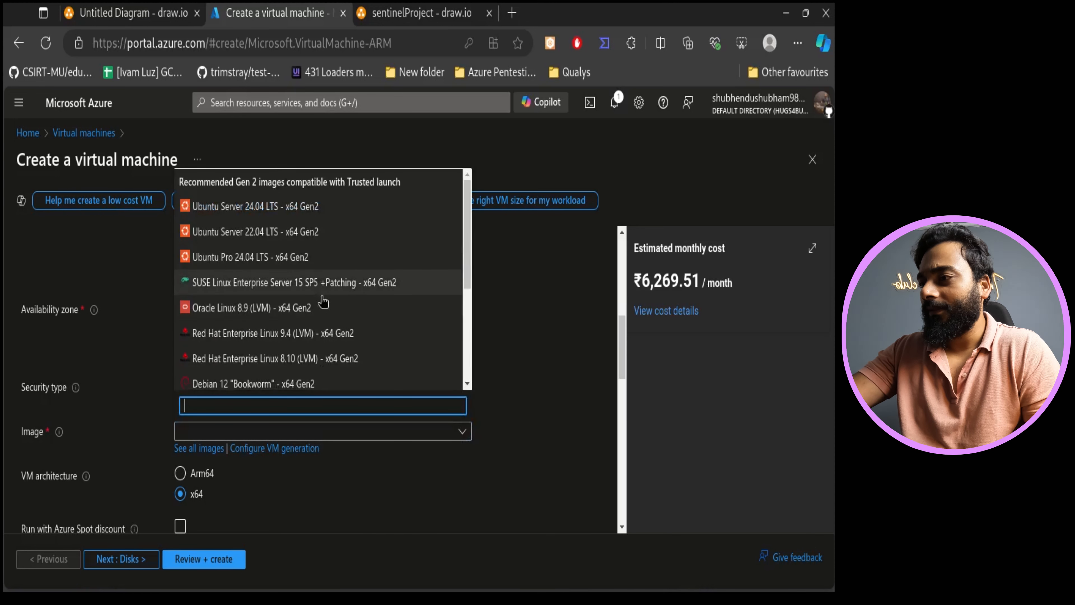
scroll(324, 288, down, 4)
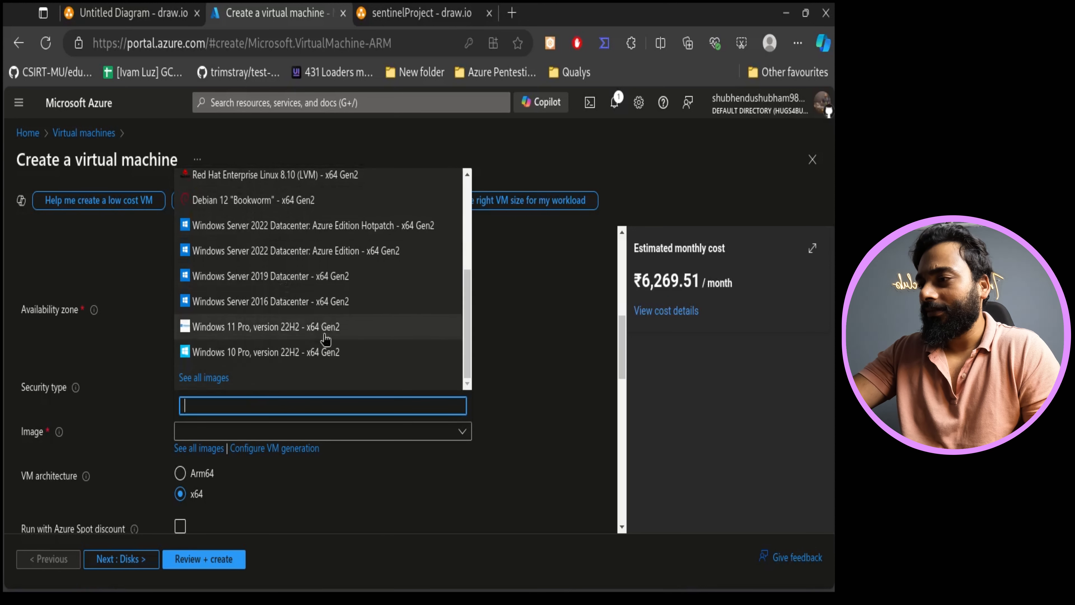
click(311, 356)
scroll(313, 367, down, 3)
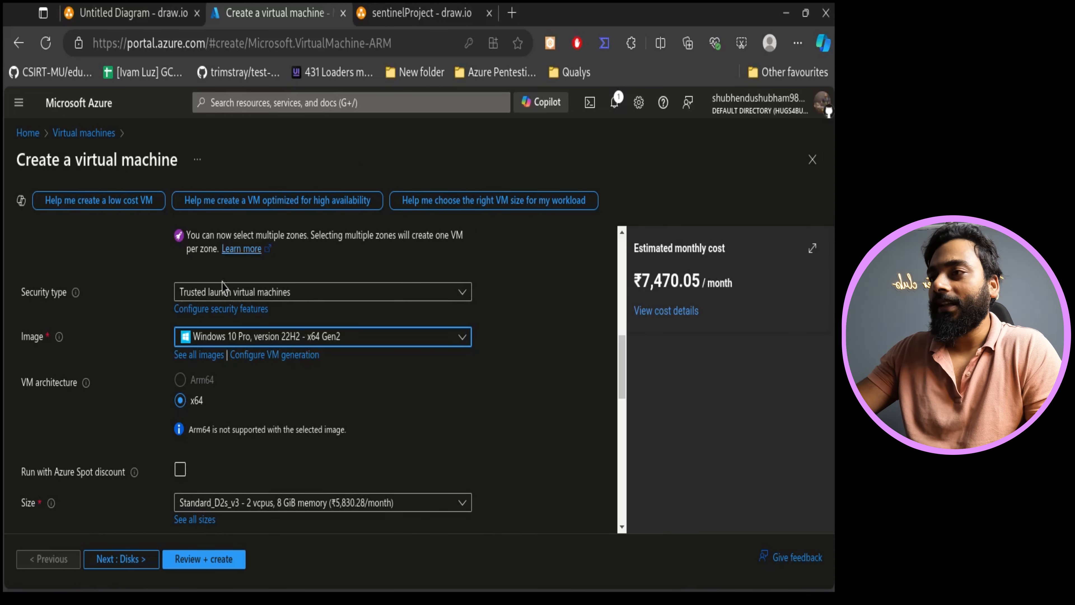
- Check the Windows 10 VM placement in the diagram and return to the VM creation form
click(428, 13)
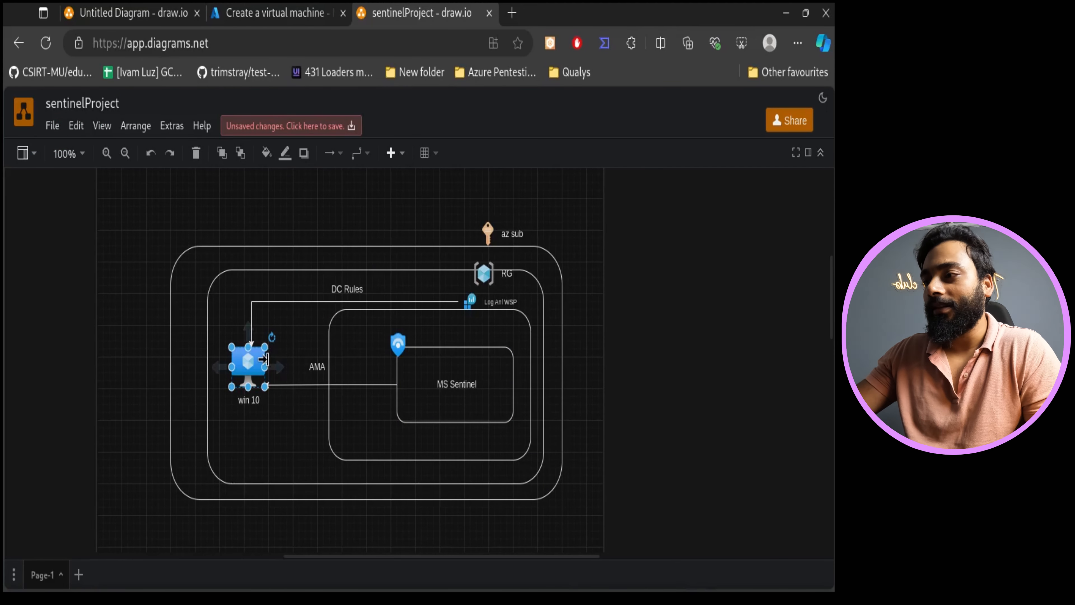
drag(292, 400, 286, 396)
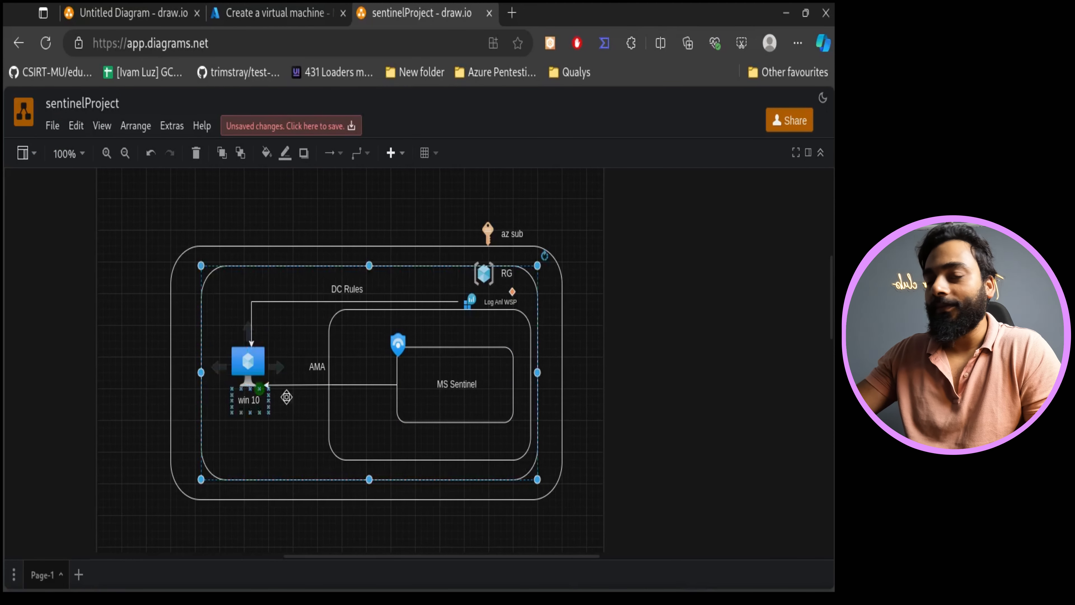
click(283, 8)
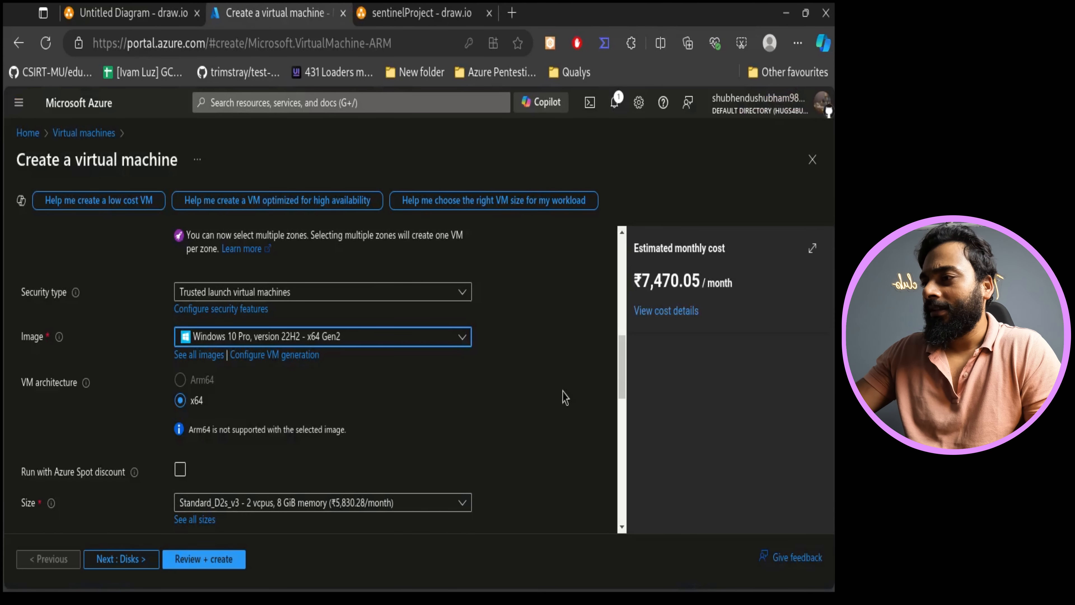
- Enable Run with Azure Spot discount for the virtual machine
scroll(558, 392, down, 2)
click(192, 377)
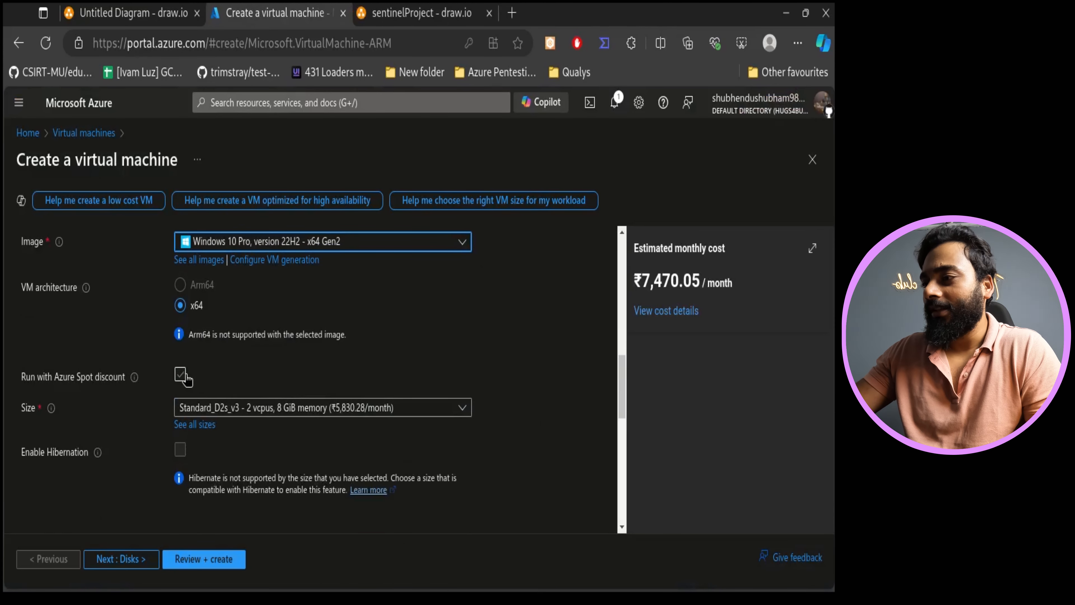
click(188, 376)
scroll(485, 432, down, 3)
scroll(293, 379, up, 3)
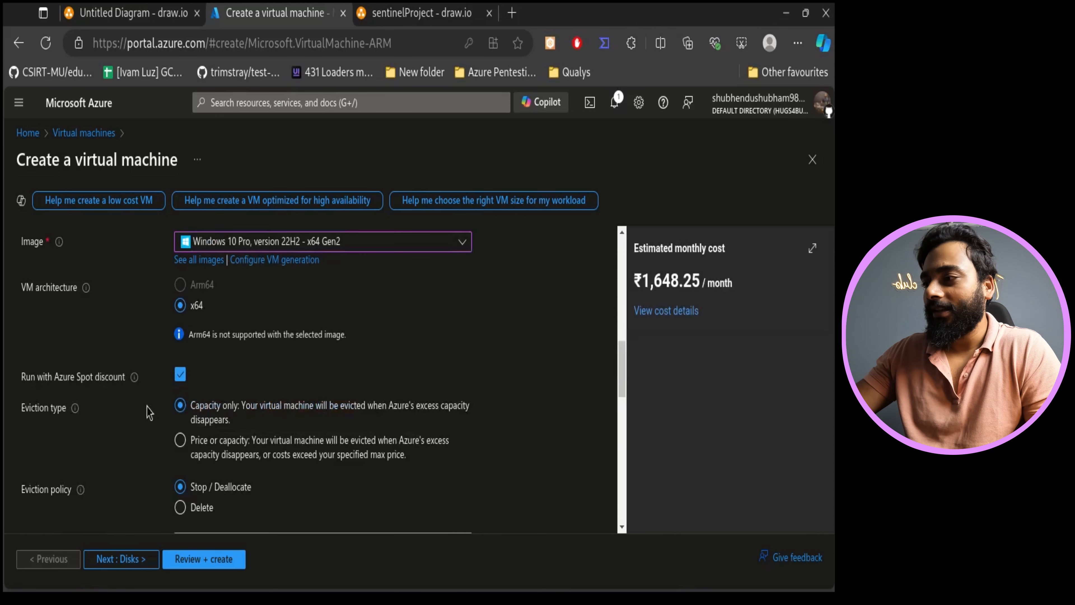
scroll(508, 392, down, 4)
scroll(171, 397, up, 1)
scroll(224, 394, up, 2)
scroll(508, 439, down, 4)
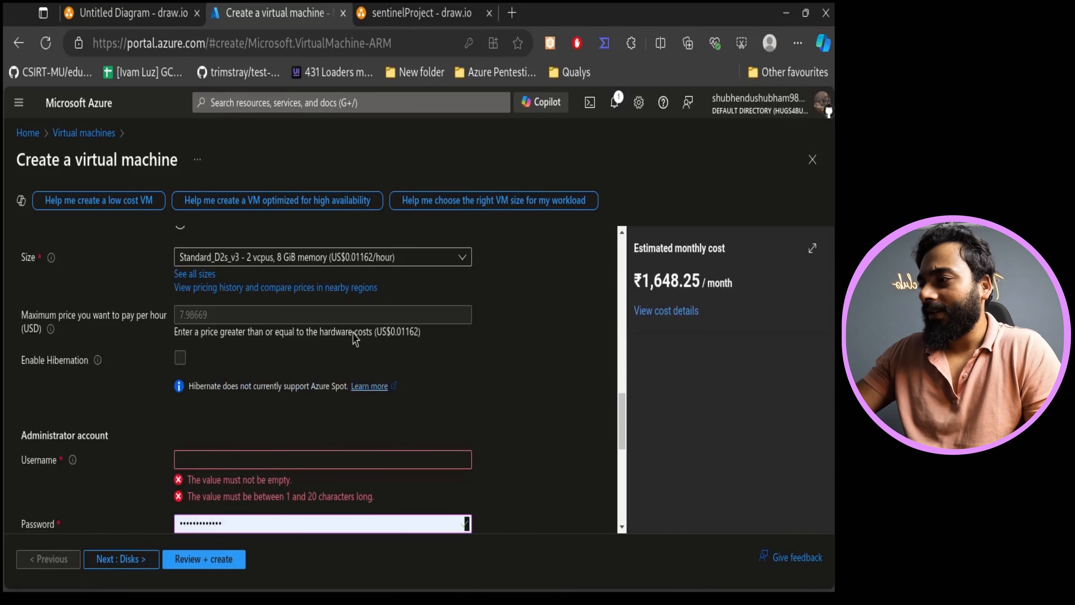
scroll(365, 386, down, 2)
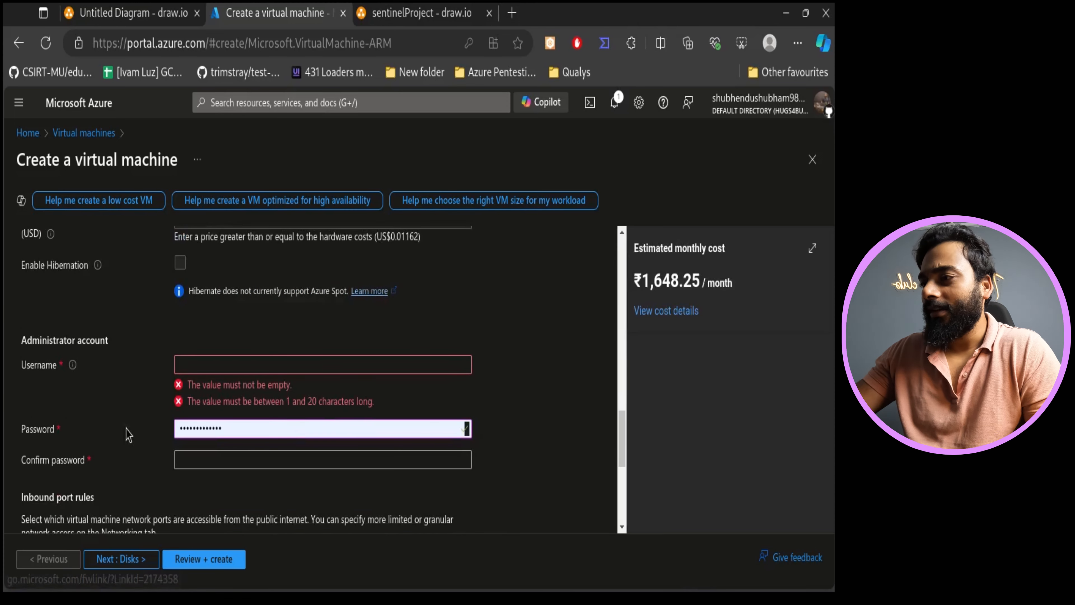
- Enter sentinelvm as the administrator account username
click(269, 365)
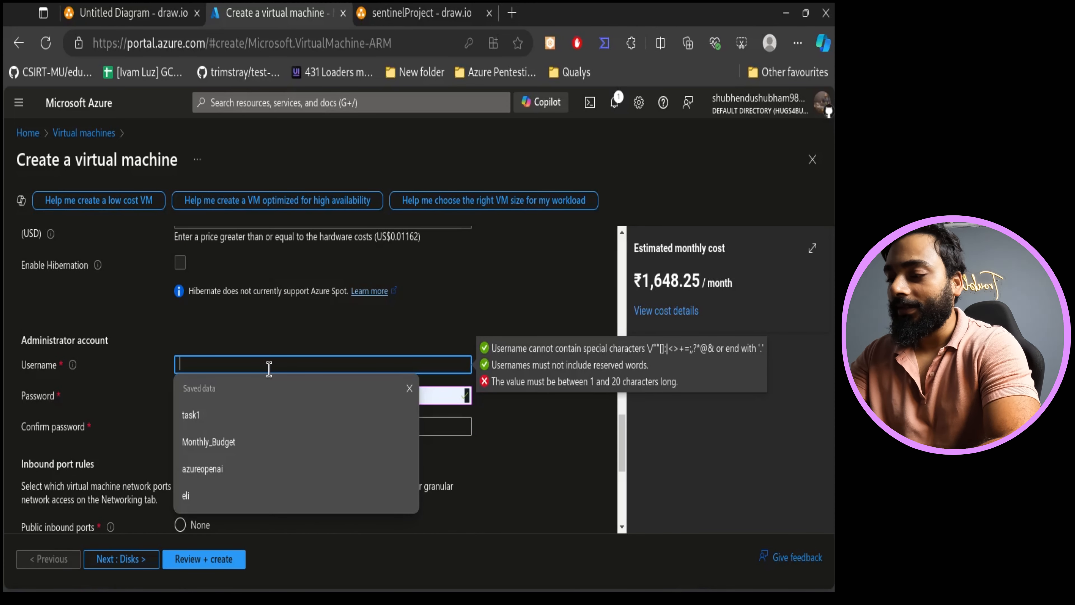
text(sentinelvm)
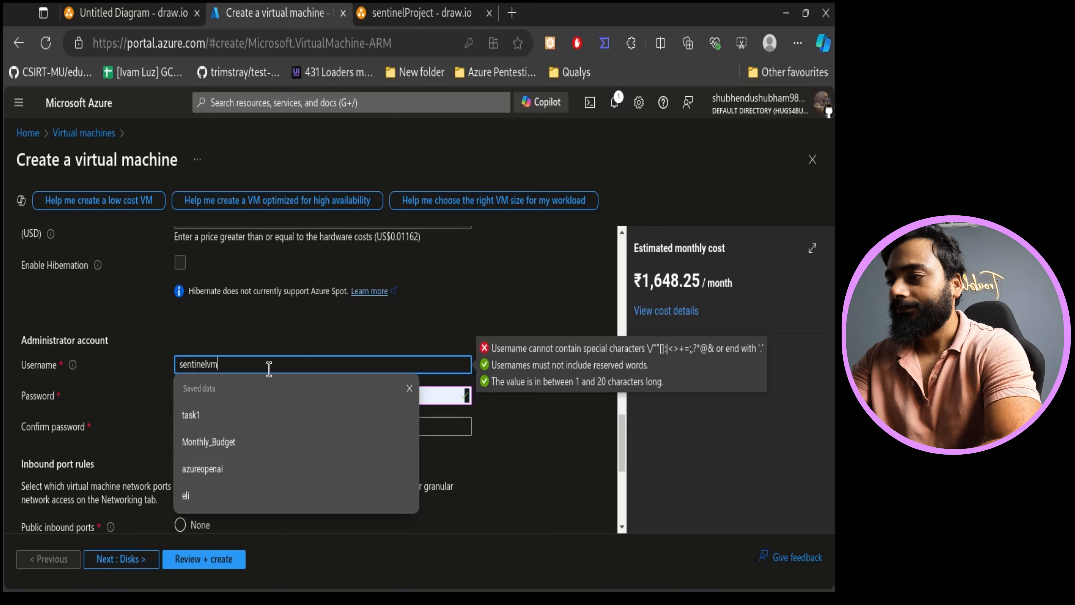
- Enter the administrator password and confirm it
key(Tab)
key(BackSpace)
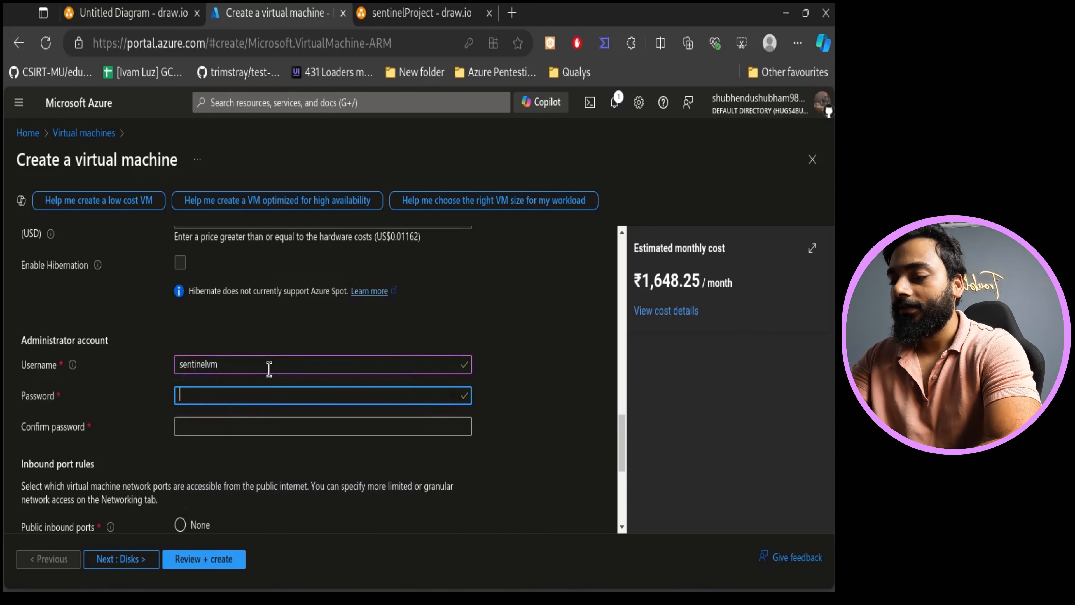
key(BackSpace)
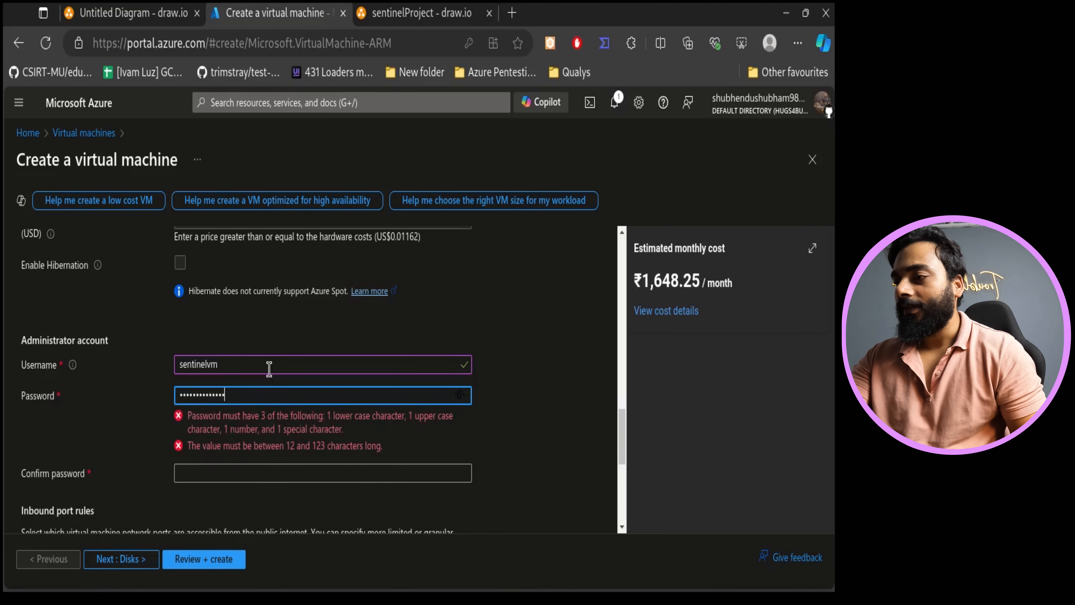
click(303, 426)
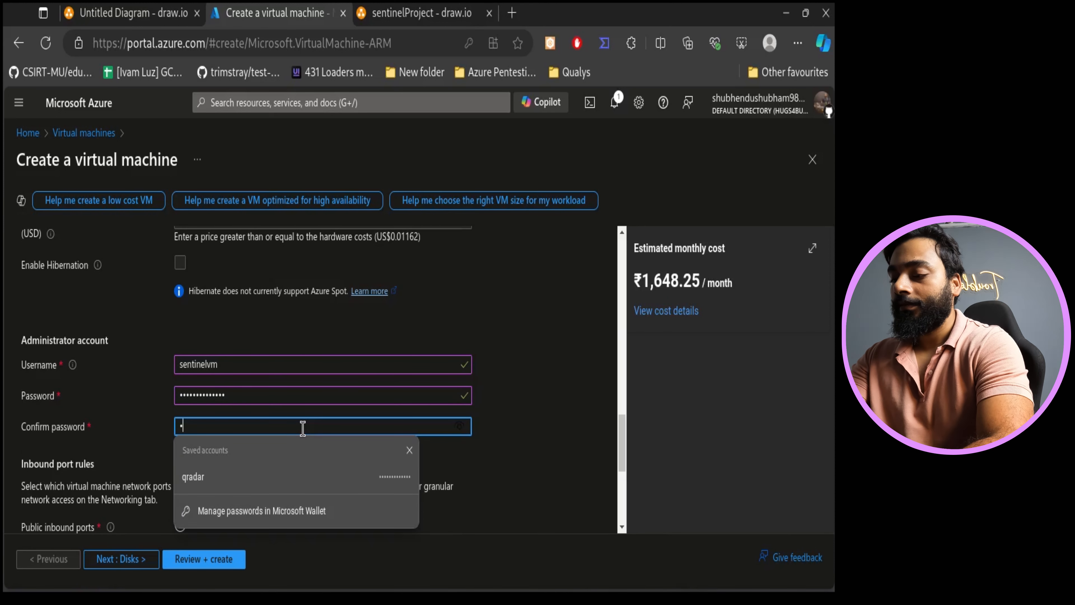
text(•••••••••)
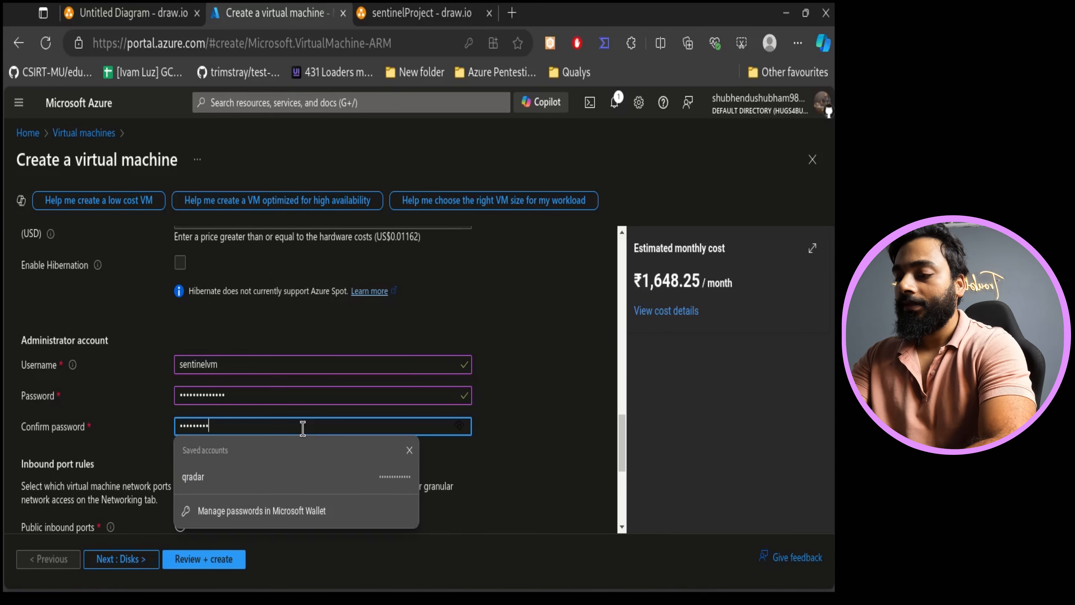
text(•)
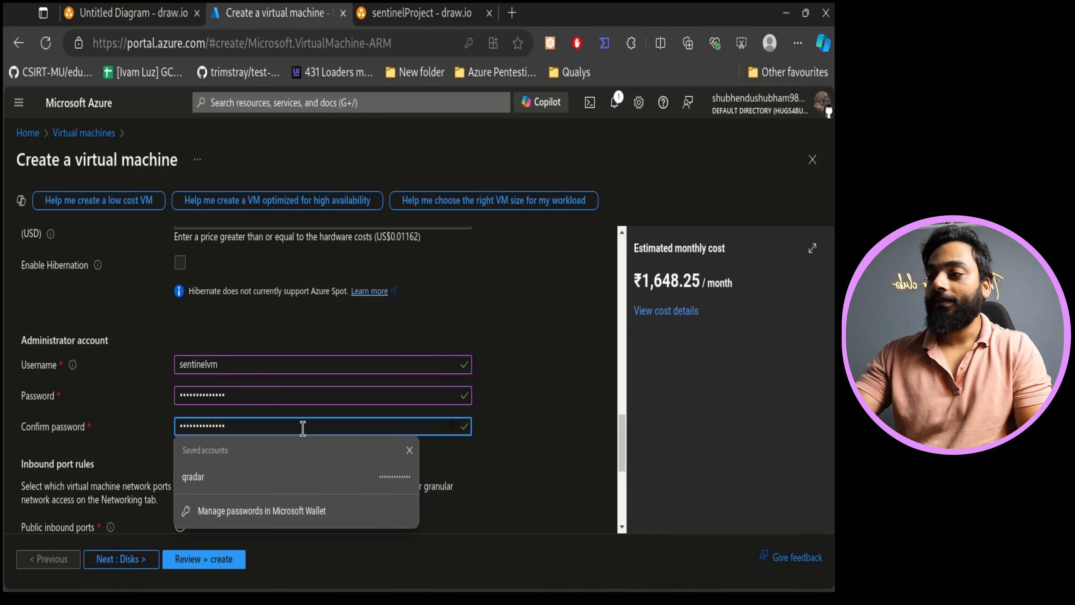
- Allow RDP (3389) as the inbound port and confirm the eligible Windows 10/11 multi-tenant license
click(558, 443)
scroll(513, 465, down, 4)
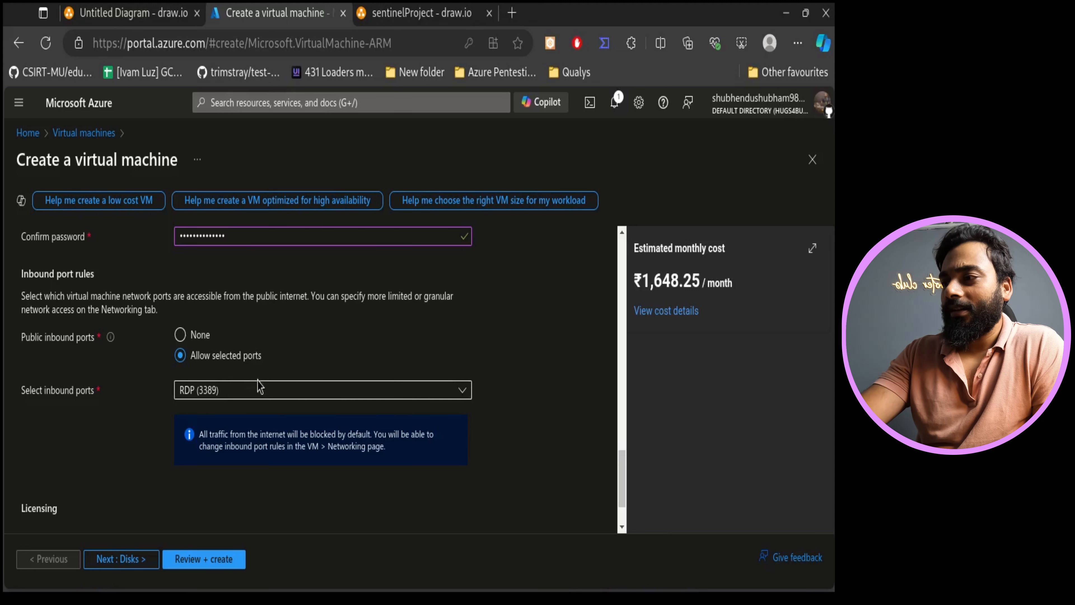
click(246, 394)
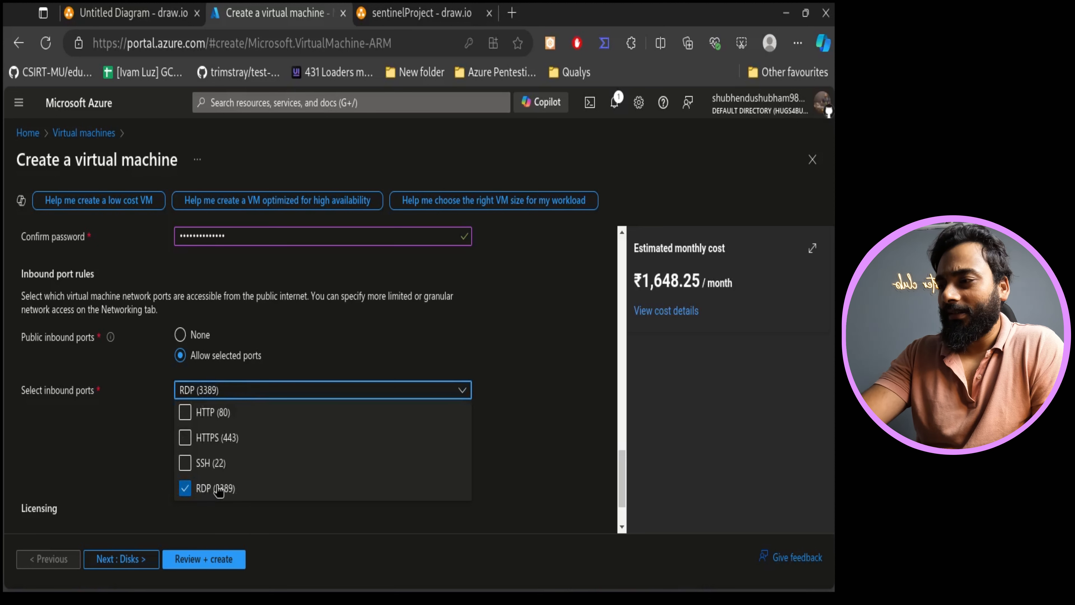
click(135, 470)
click(210, 389)
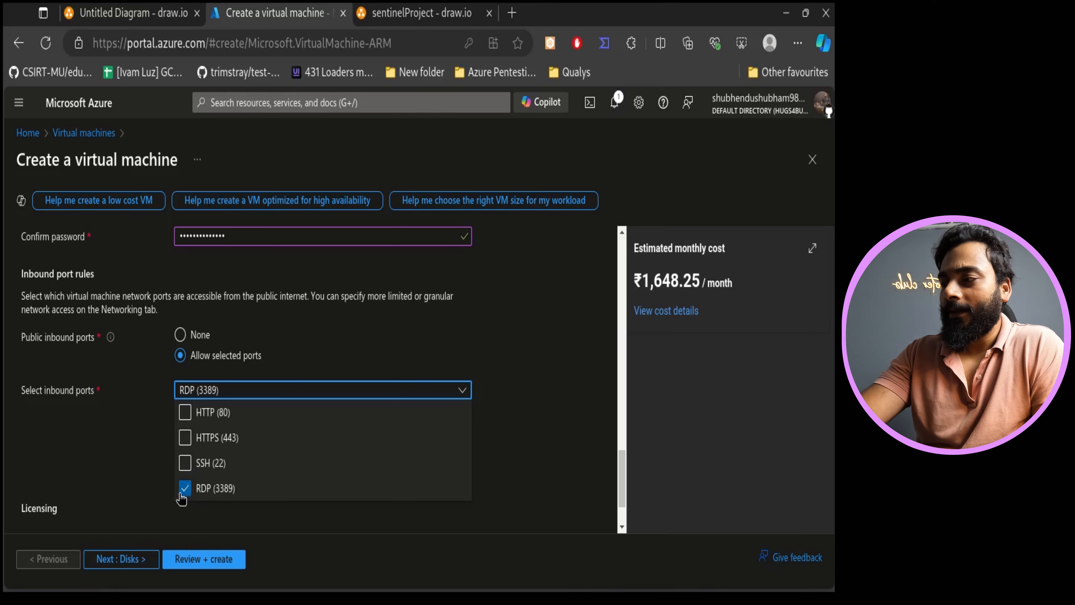
click(140, 466)
scroll(148, 474, down, 2)
click(75, 482)
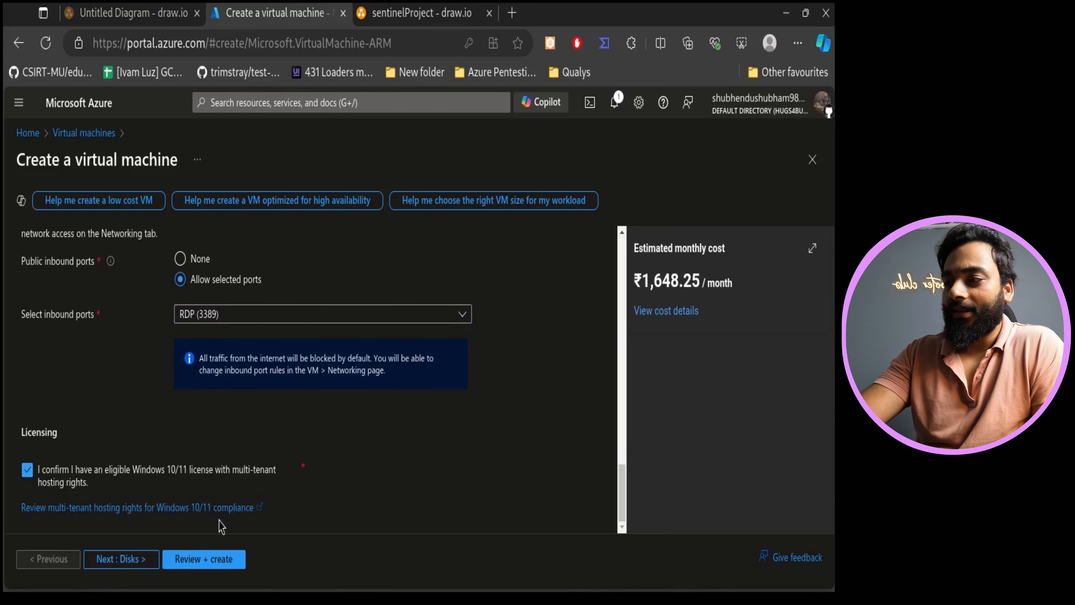
- Review and create the sentinelVM virtual machine, declining the browser's saved-password update
click(112, 559)
scroll(296, 466, down, 5)
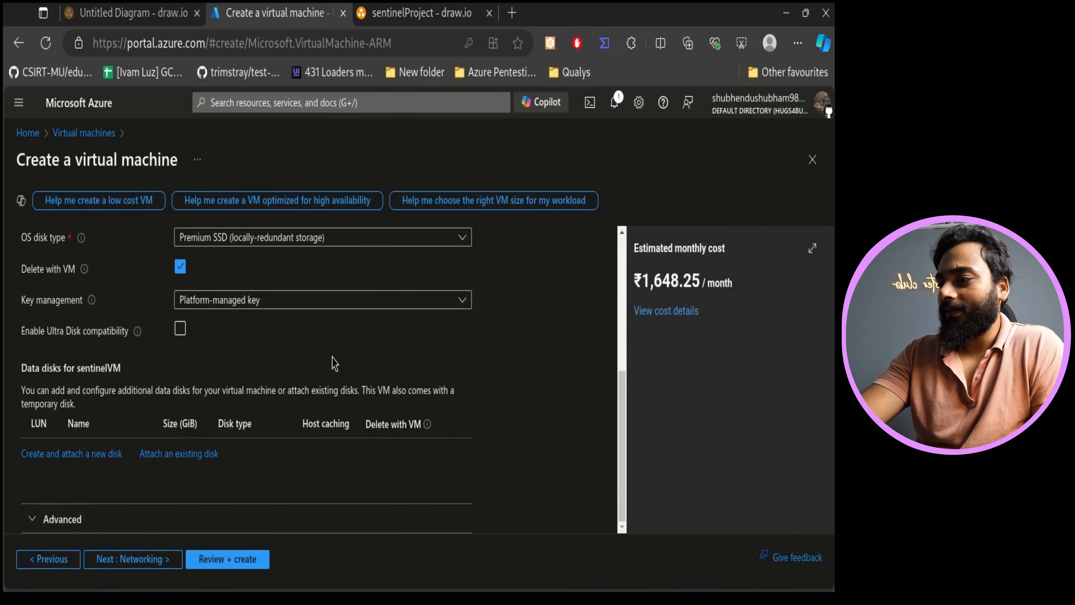
click(217, 559)
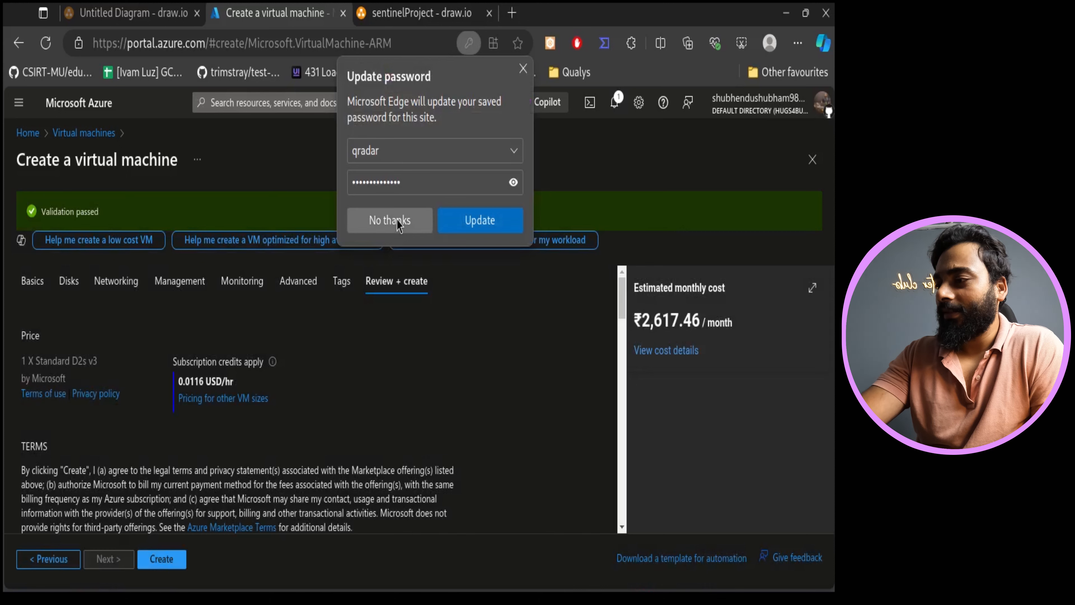
click(391, 220)
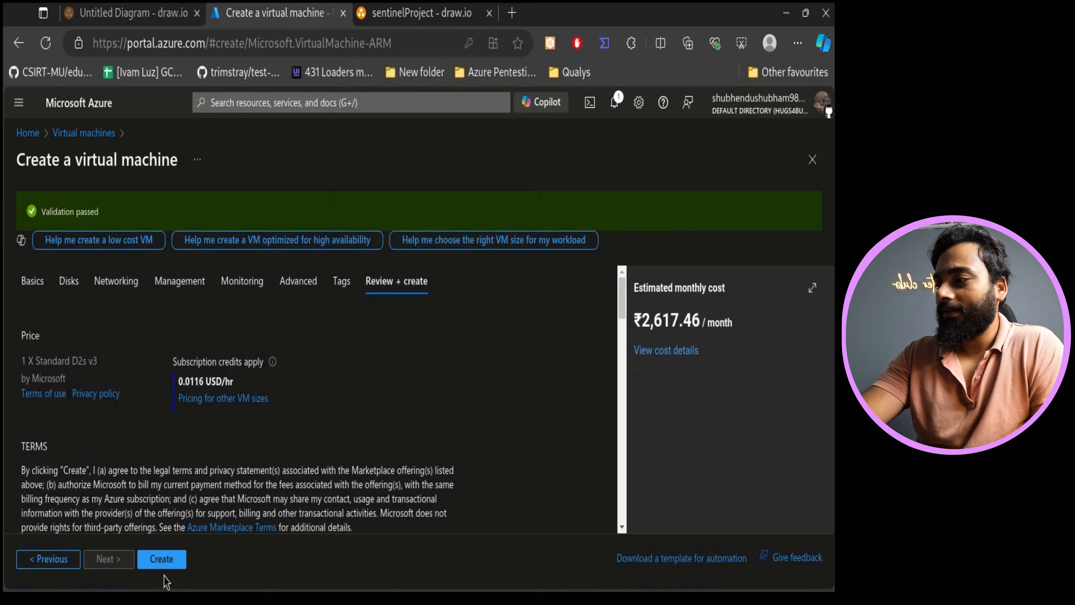
click(161, 563)
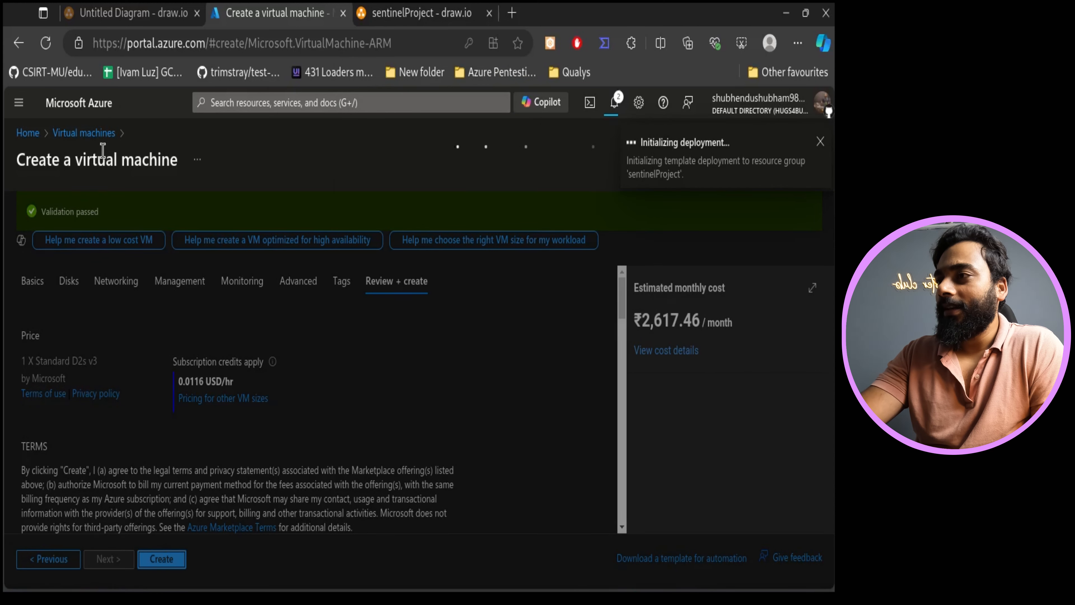
- Duplicate the Azure portal tab and sign in again with the existing signed-in account
right_click(308, 6)
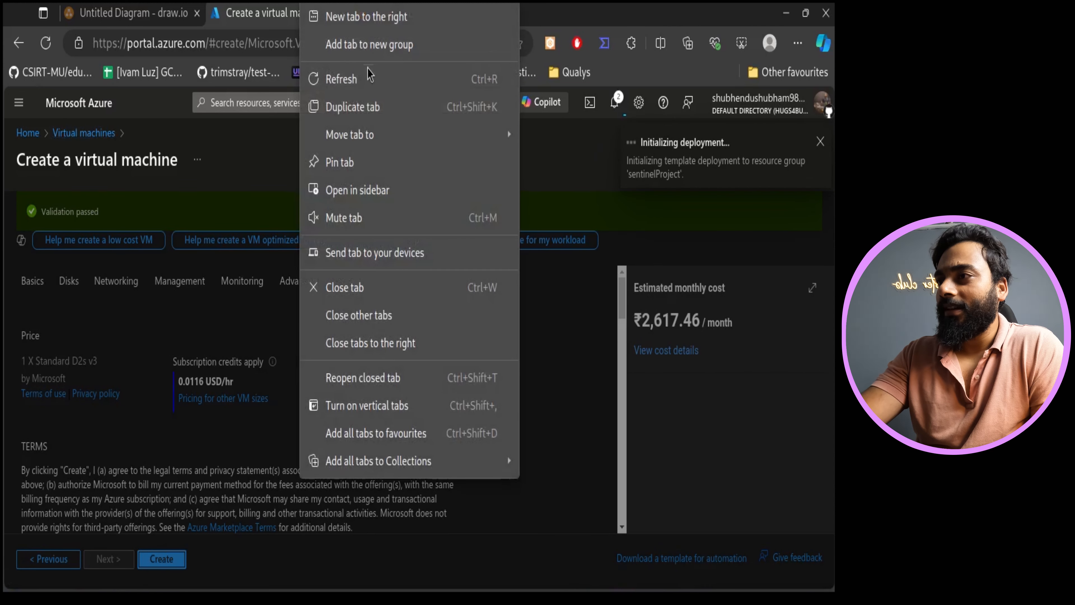
click(373, 106)
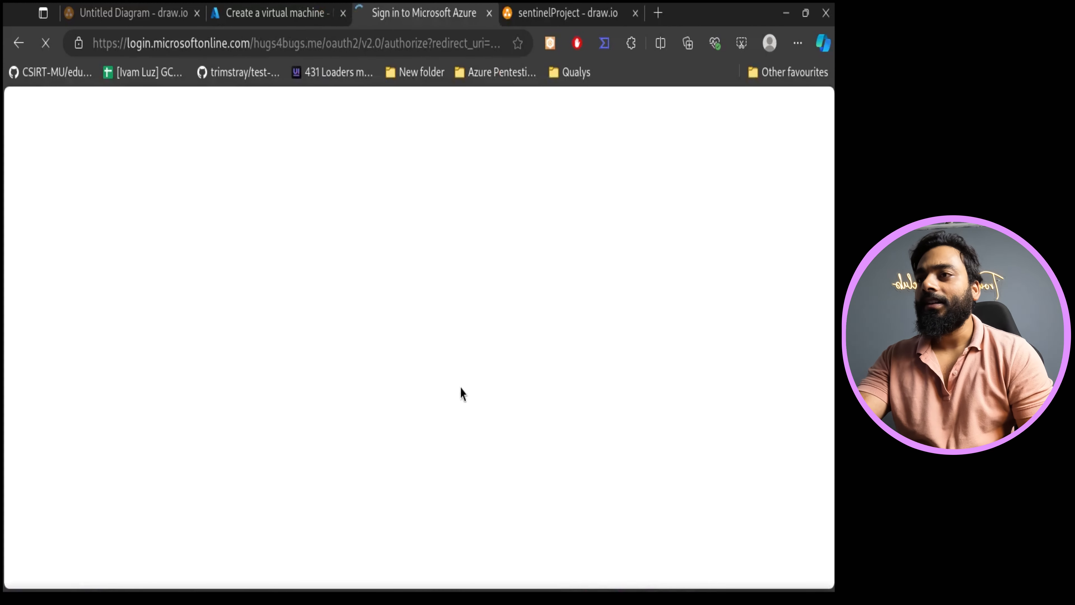
click(601, 11)
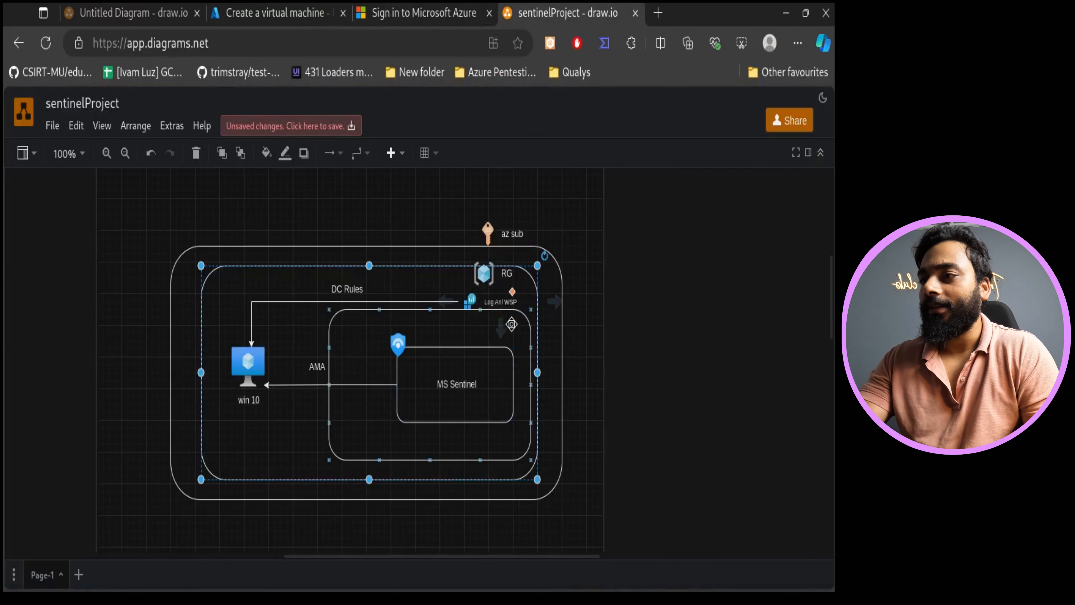
key(ctrl+shift+Tab)
click(404, 303)
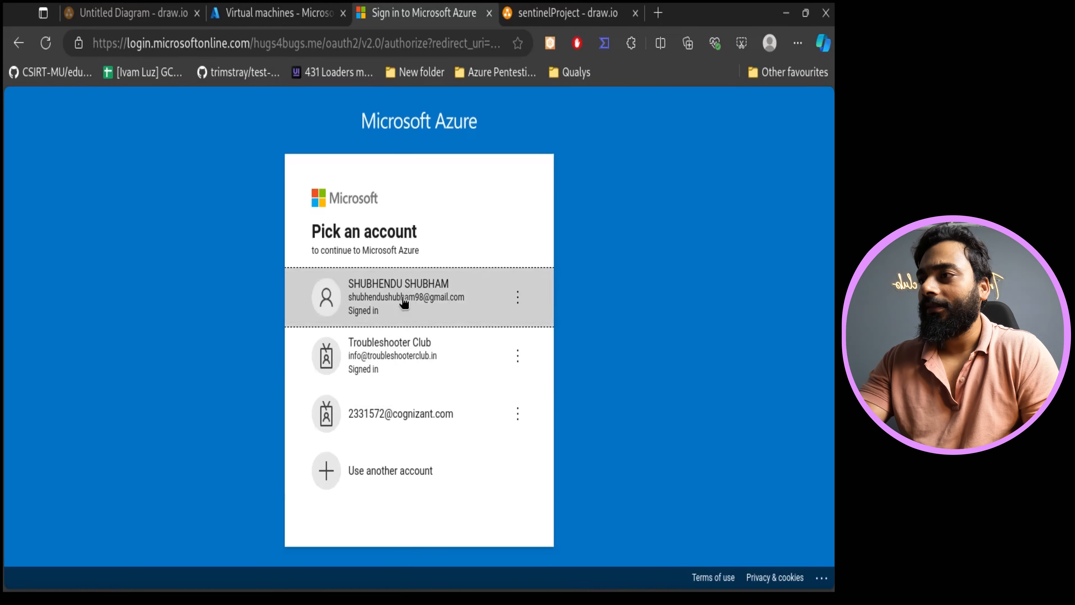
- Check the VM deployment progress, then return the duplicated tab to the Azure portal home page
click(263, 11)
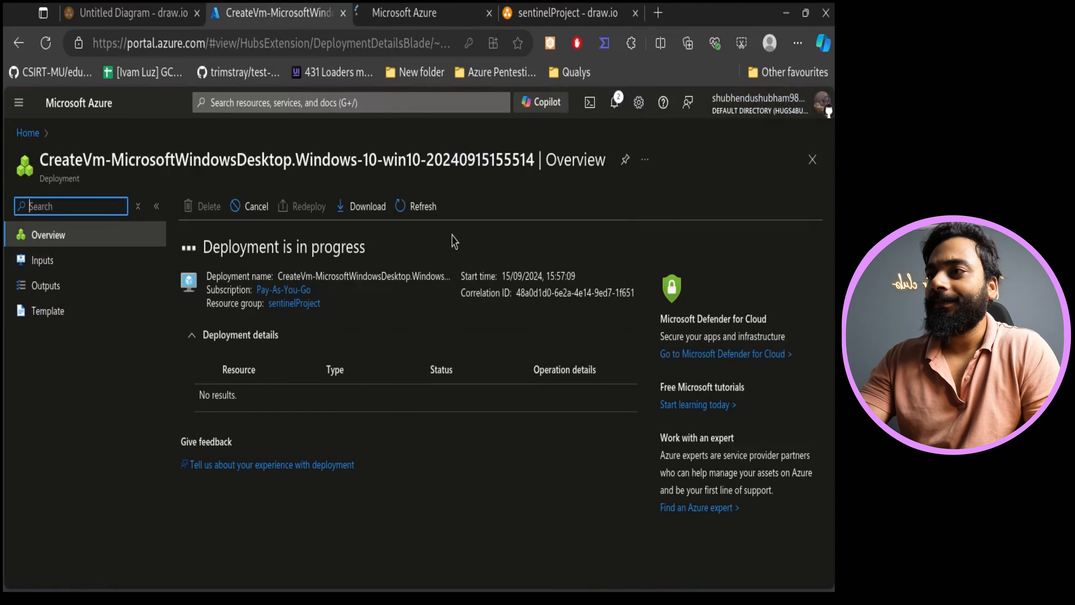
click(446, 10)
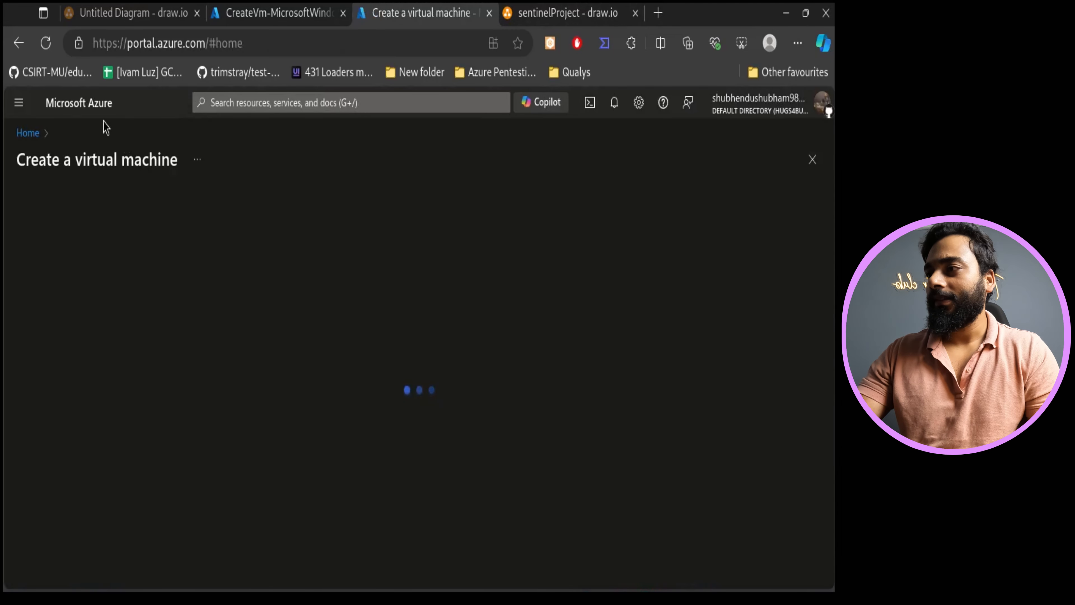
click(96, 111)
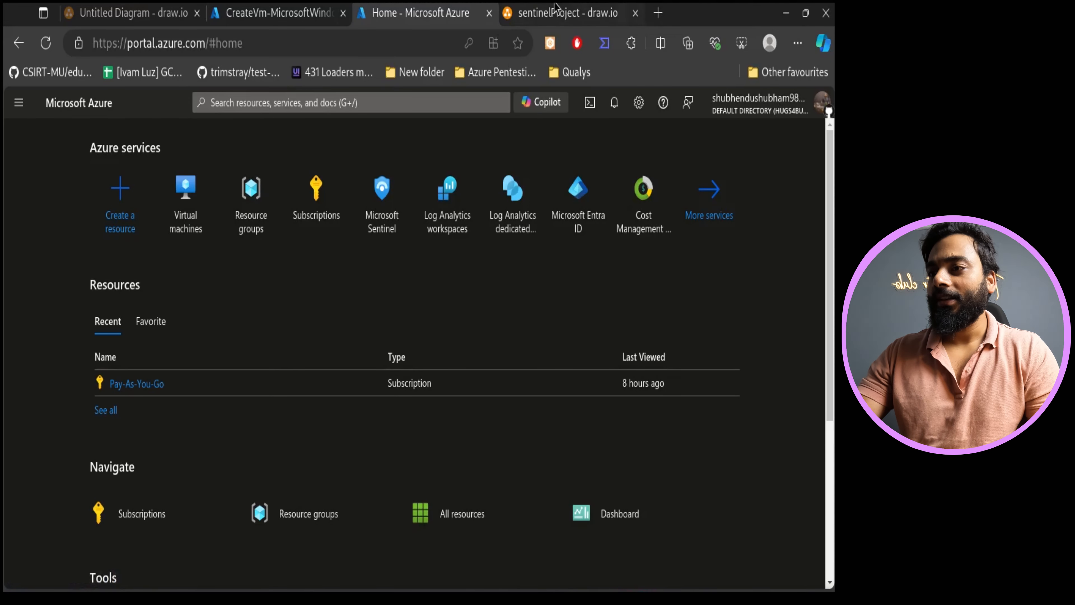
- Search the portal for log ana and open the Log Analytics workspaces service
click(621, 13)
click(394, 6)
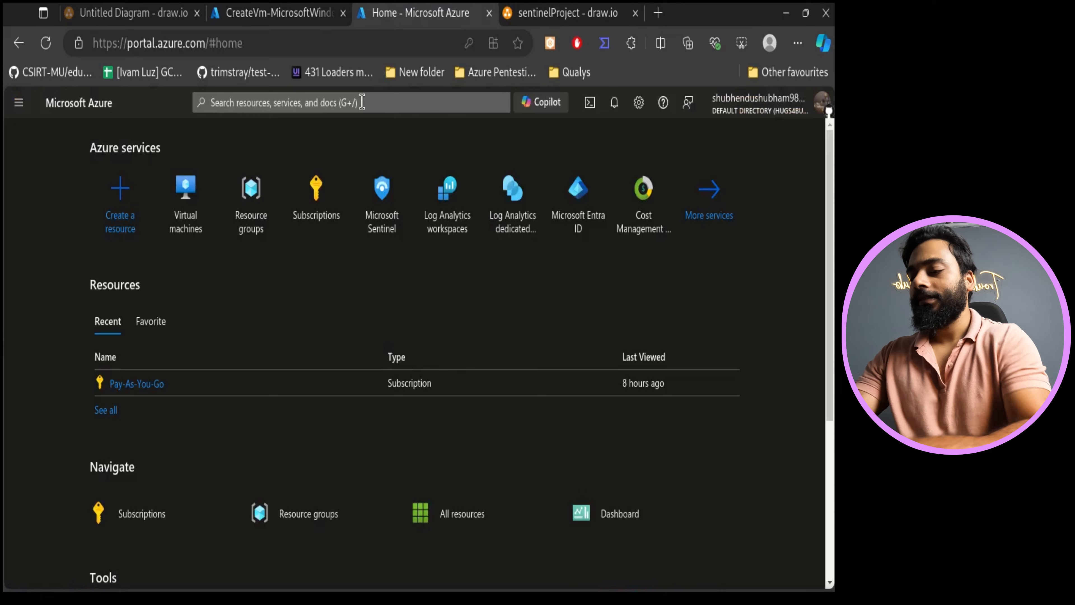
click(362, 102)
text(log ana)
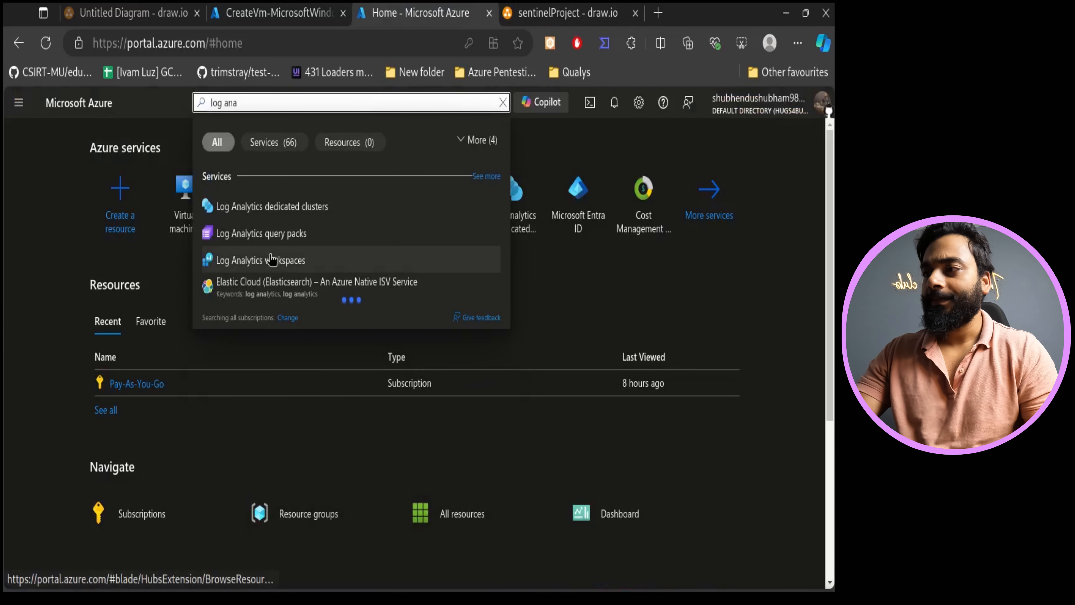
click(290, 258)
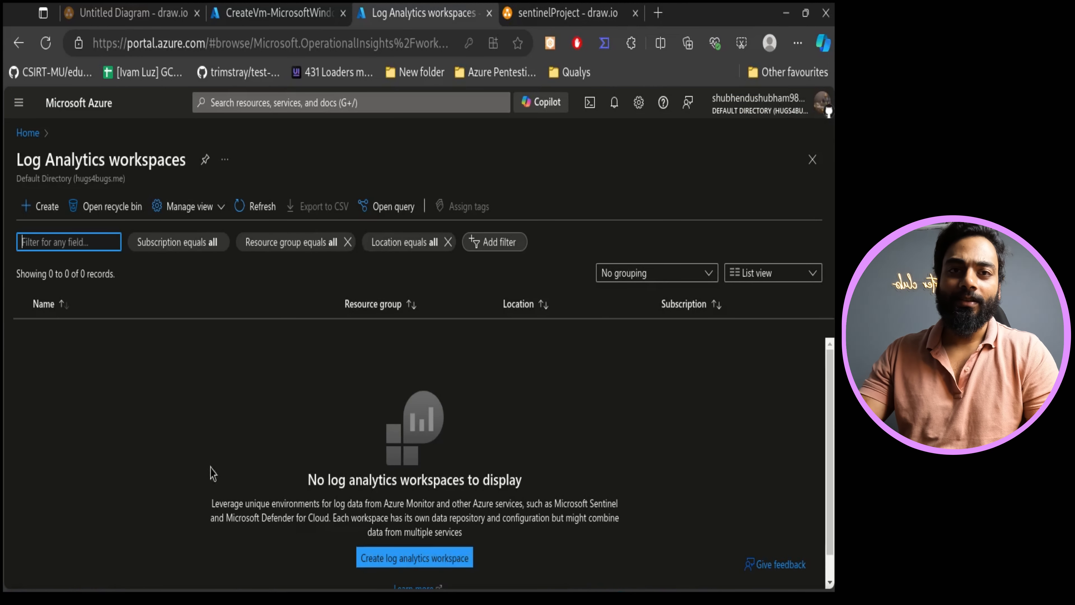
- Start creating a Log Analytics workspace and select the sentinelProject resource group
click(35, 207)
click(536, 9)
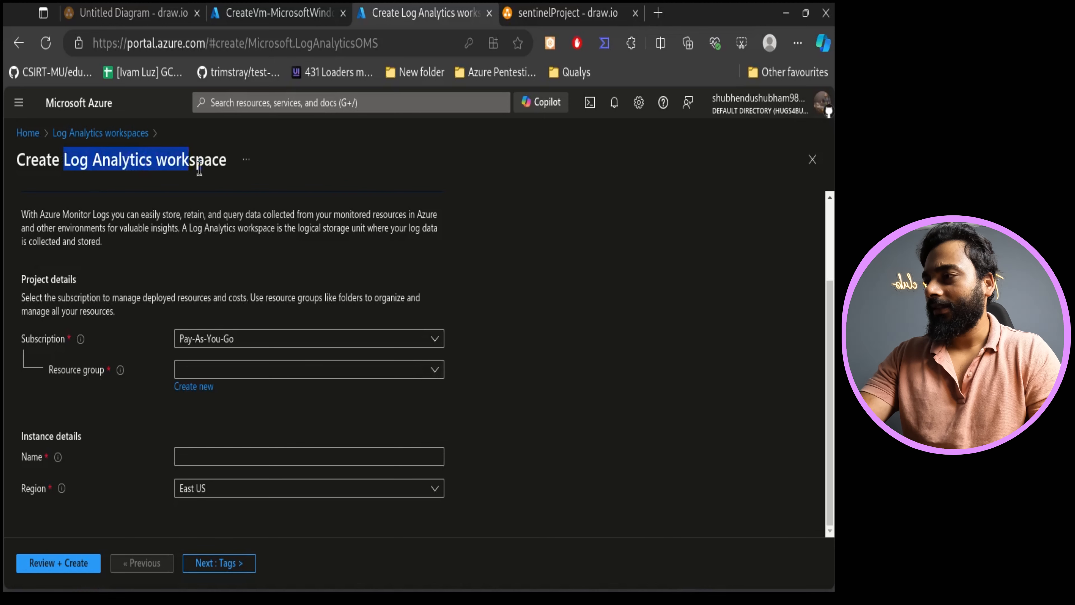
drag(199, 167, 227, 168)
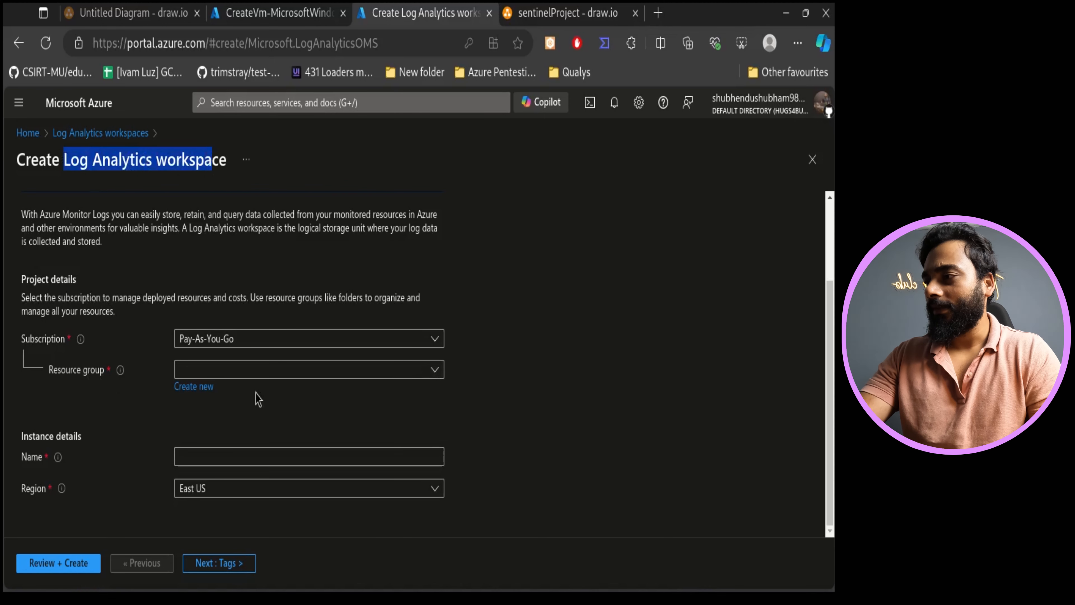
click(256, 369)
click(247, 450)
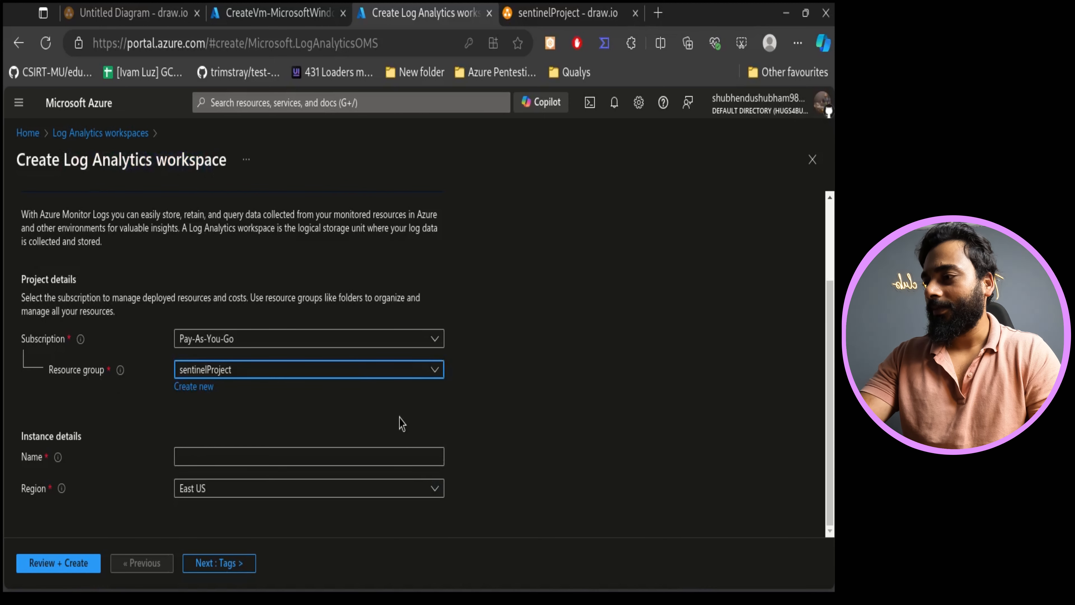
- Name the workspace sentinelWS in the East US region, then review and create it
click(199, 456)
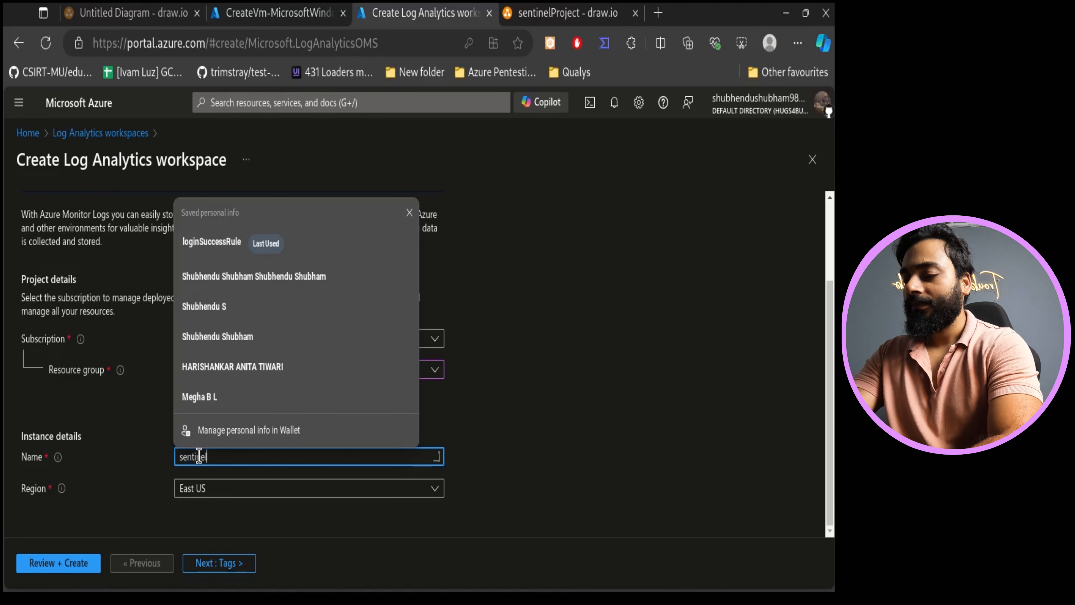
text(WS)
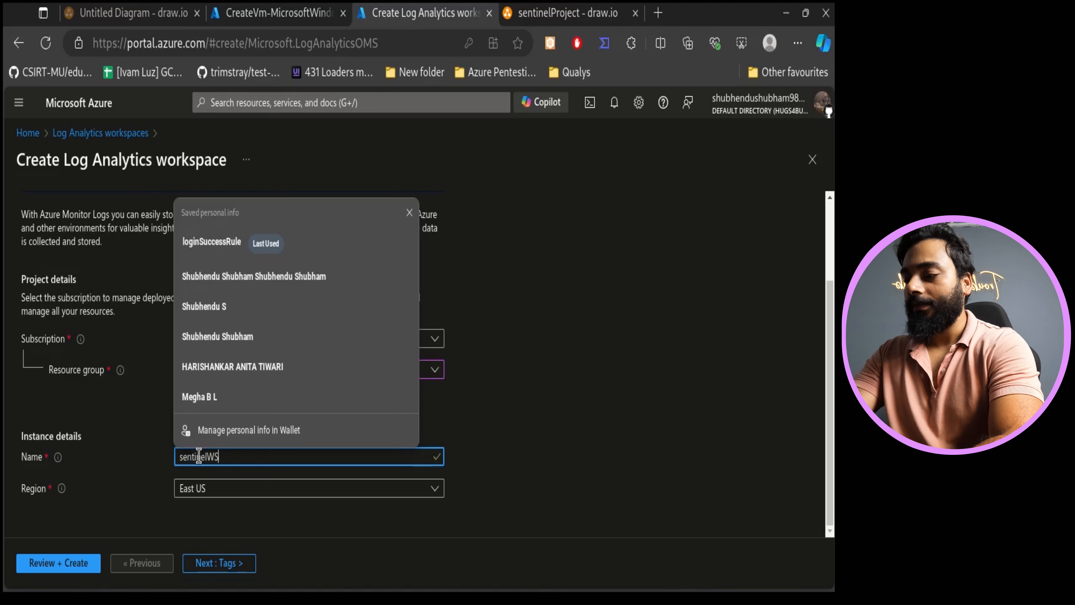
drag(194, 473, 316, 506)
click(316, 507)
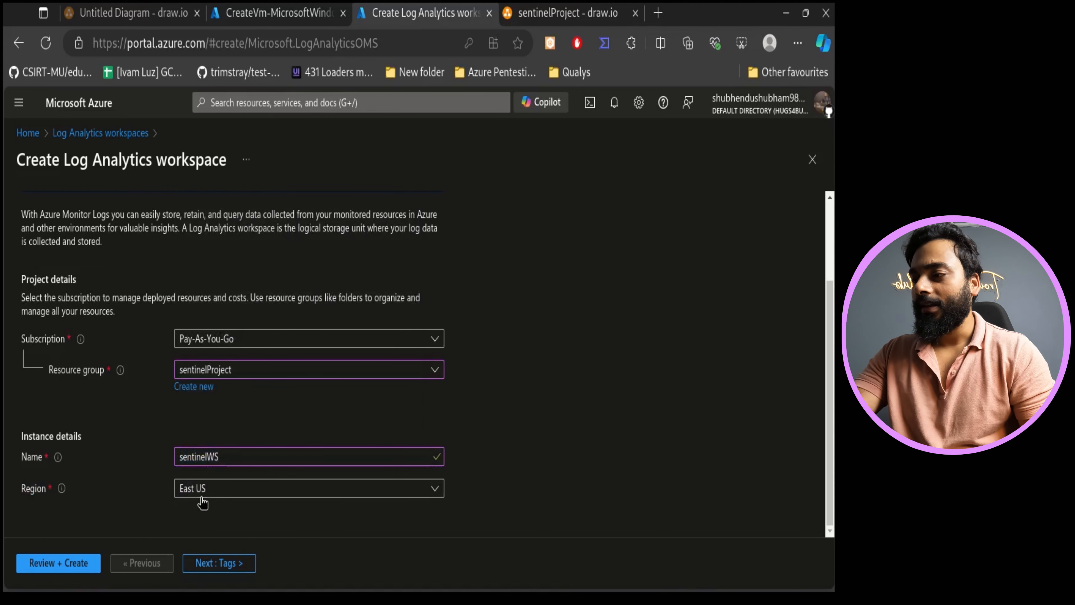
click(51, 566)
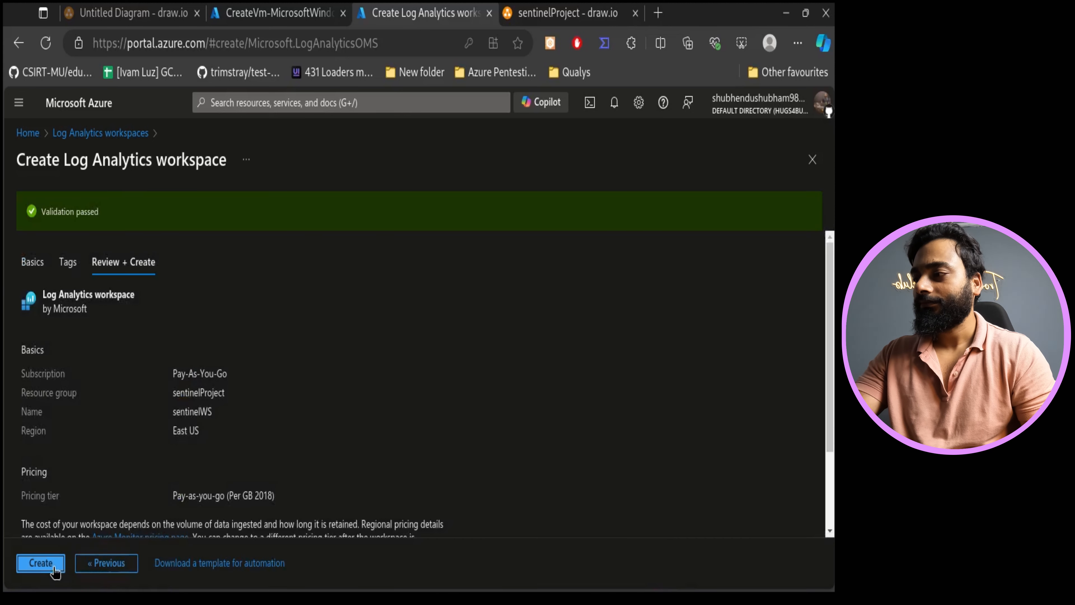
click(47, 564)
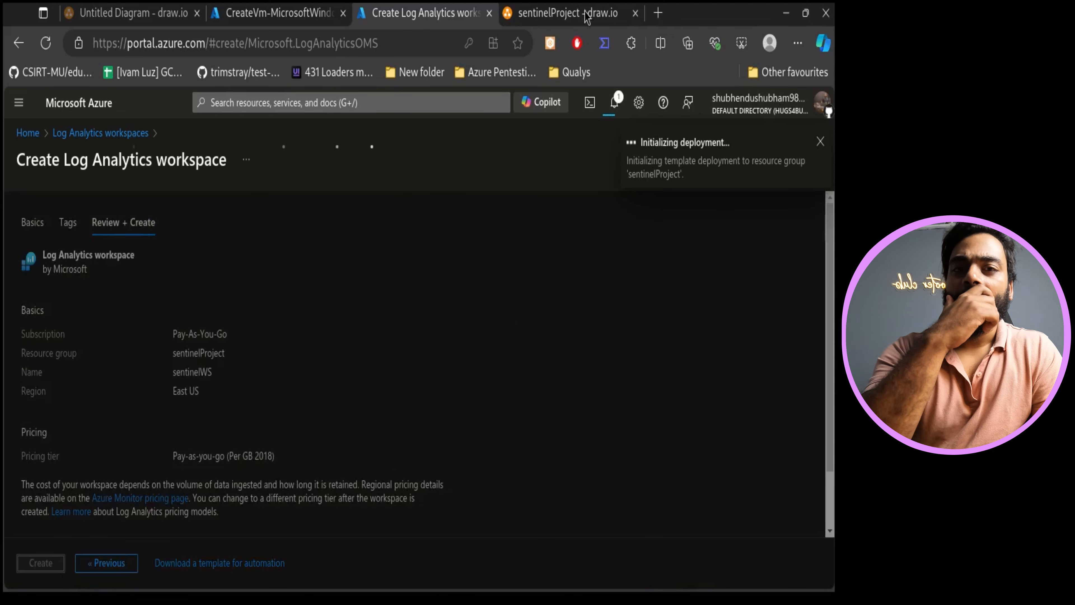
- Review the deployment status of the sentinelVM machine and the sentinelWS workspace
click(565, 13)
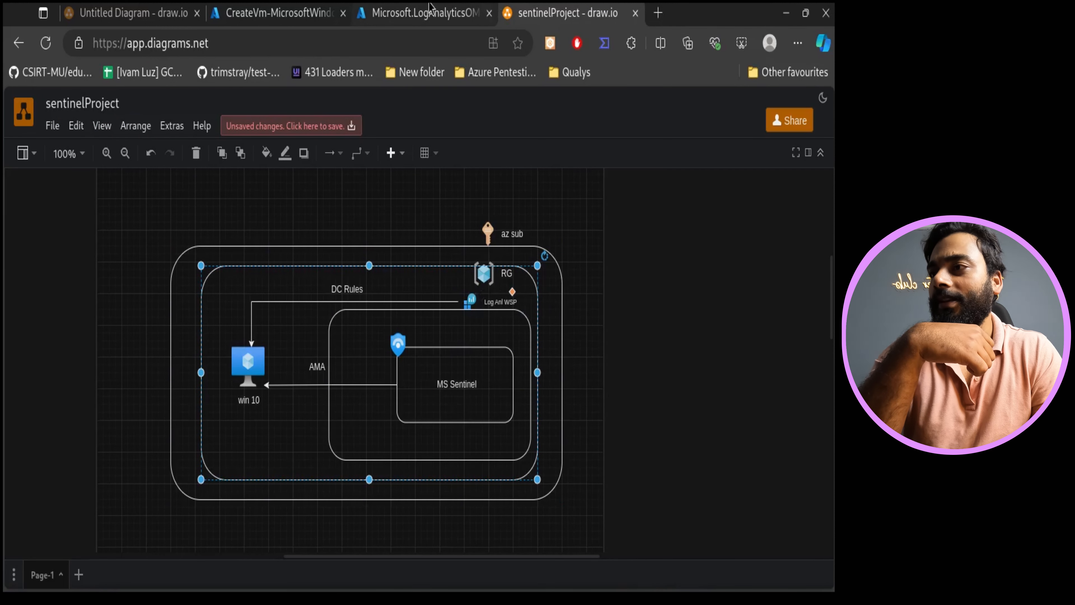
click(425, 12)
click(238, 12)
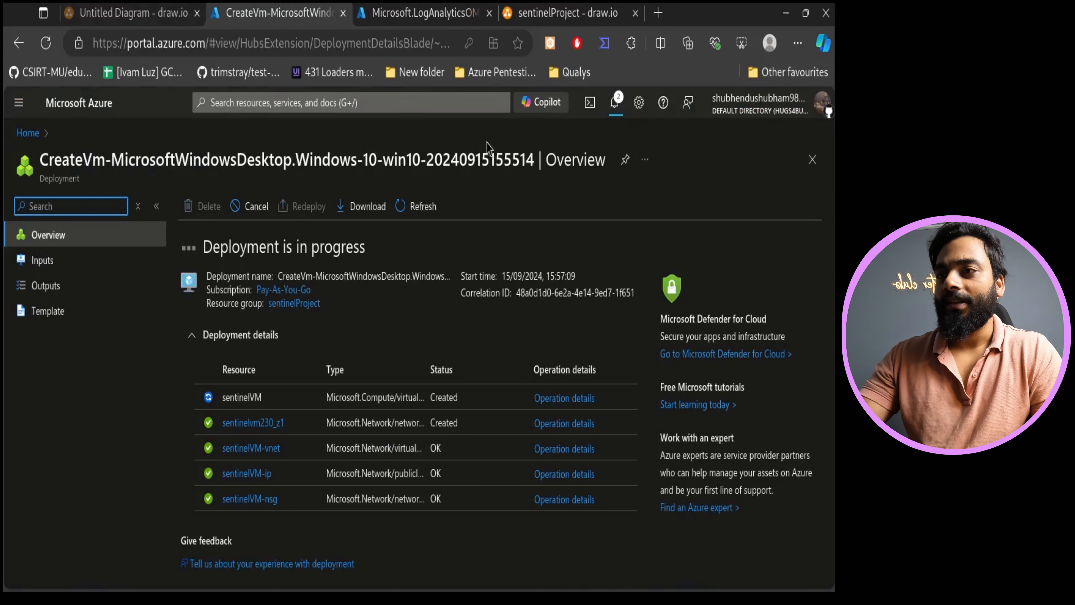
click(478, 11)
click(613, 102)
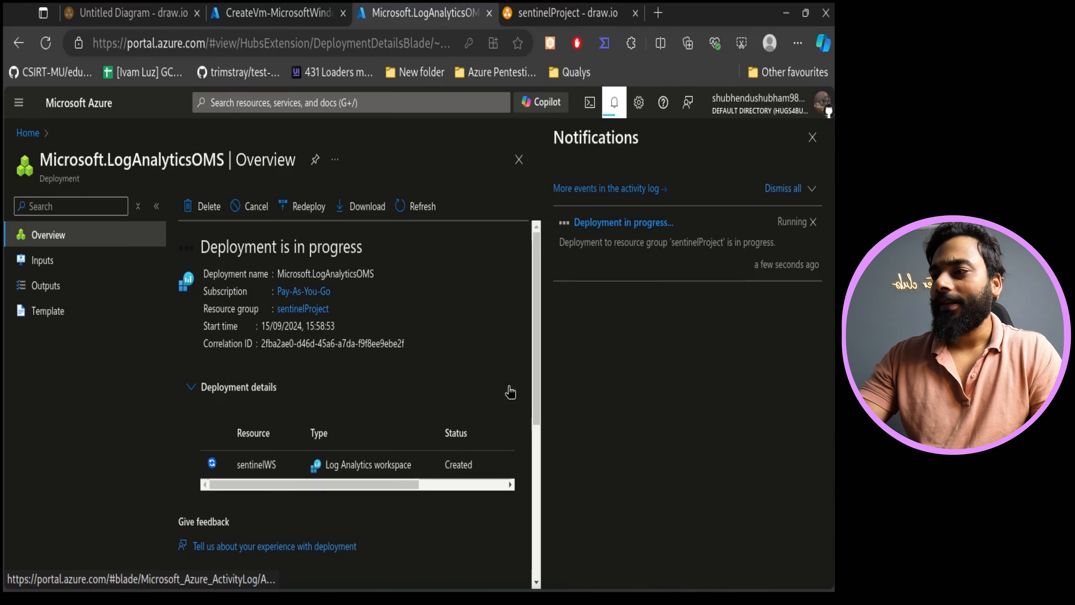
scroll(481, 450, down, 2)
scroll(482, 450, up, 2)
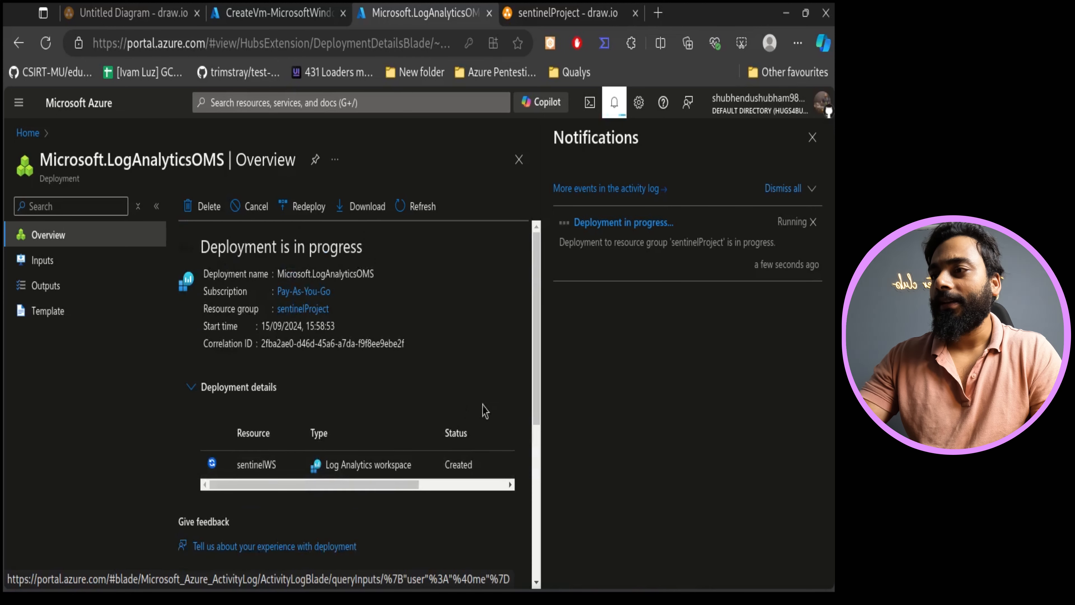
click(532, 11)
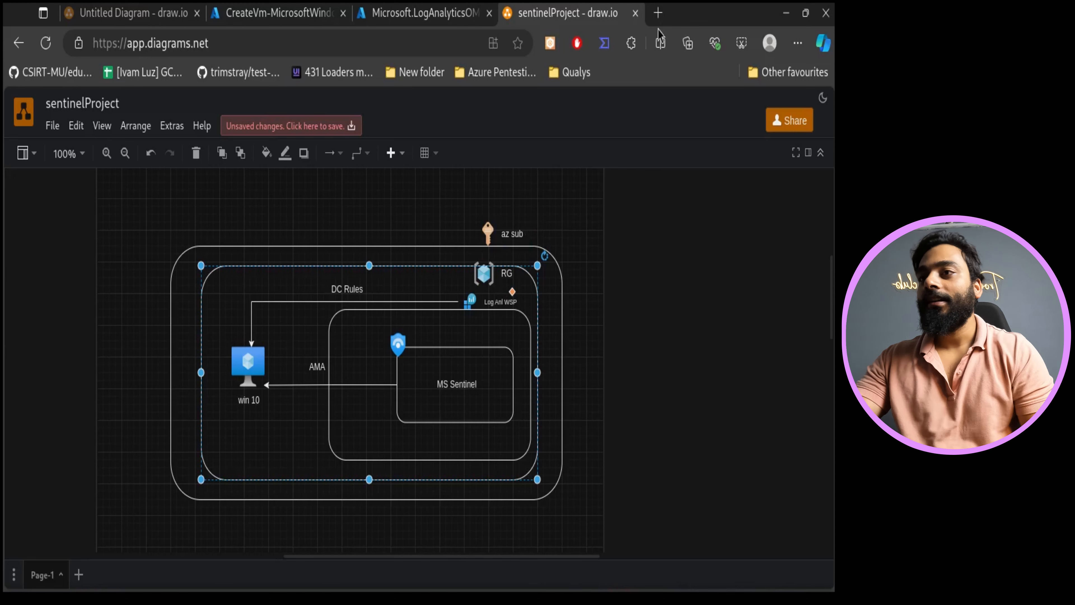
- Open GitBook in a new browser tab
click(659, 13)
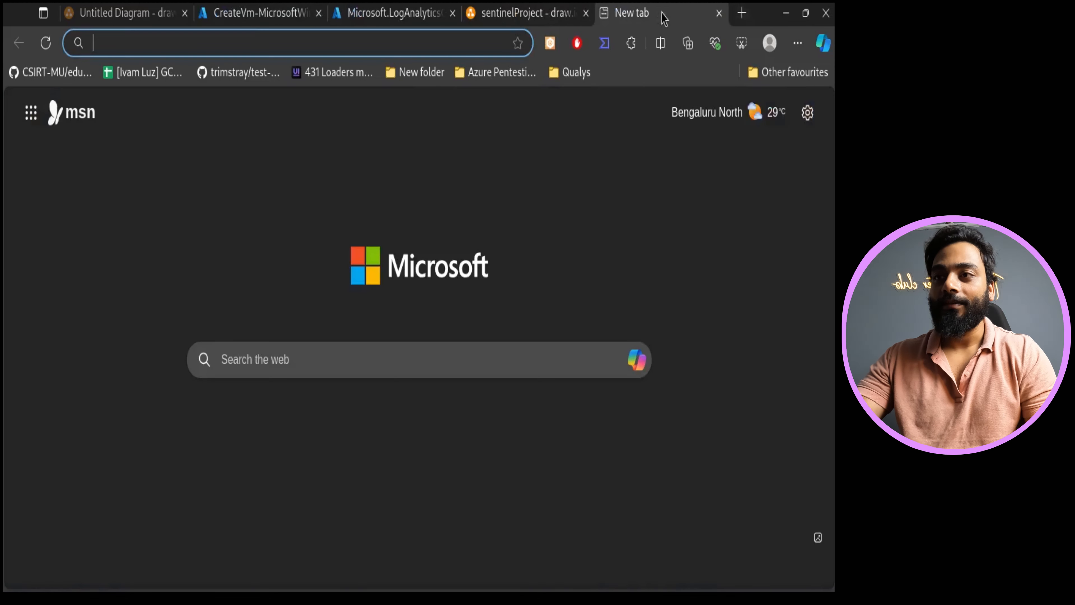
click(407, 44)
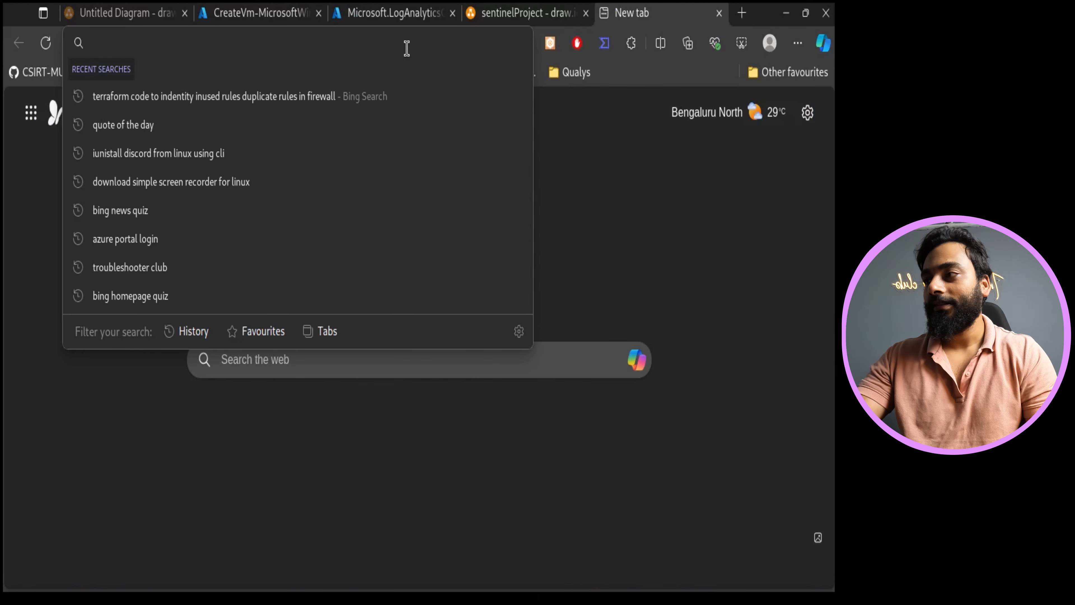
text(gitbook)
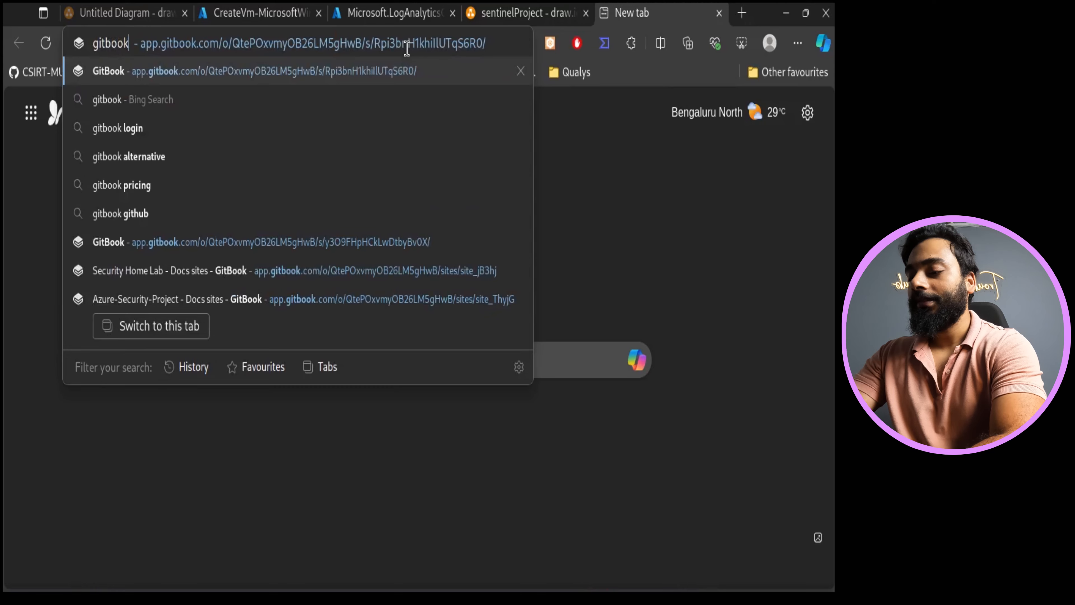
key(Return)
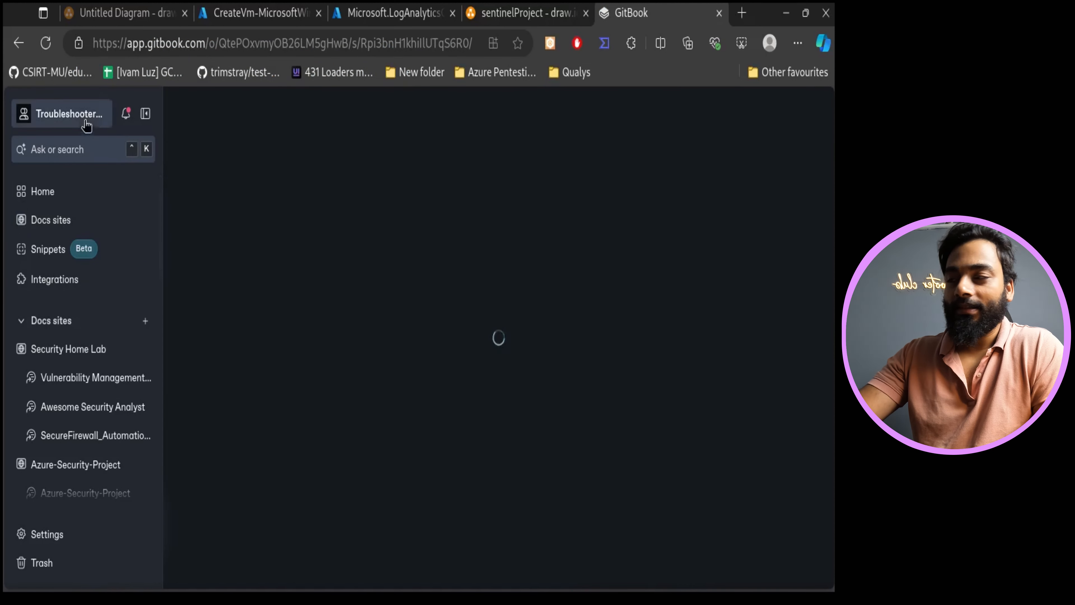
- Browse the GitBook sidebar's docs sites and spaces
scroll(140, 354, down, 3)
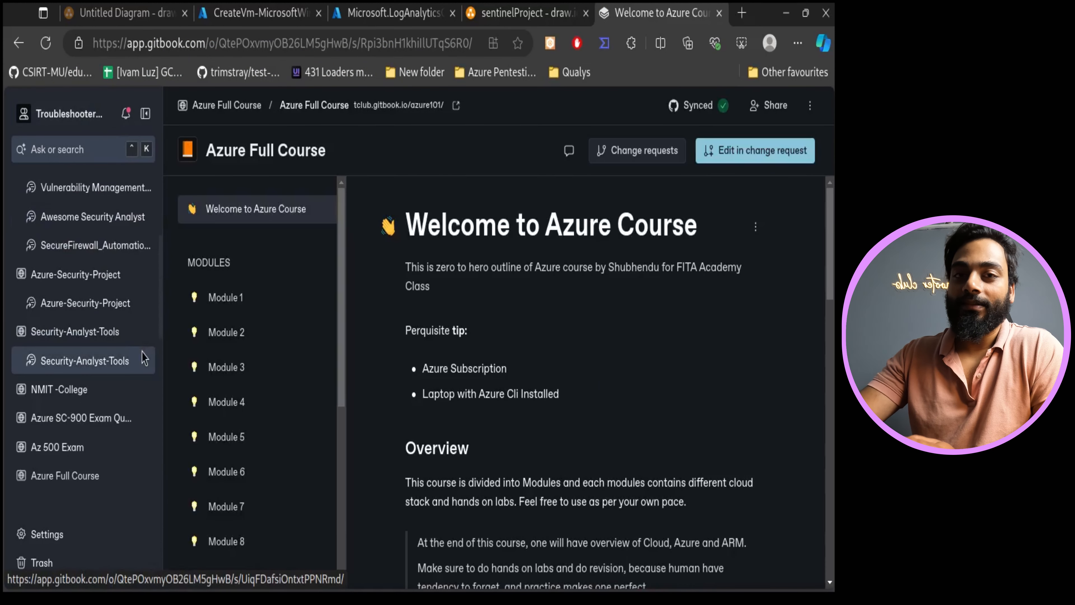
scroll(80, 360, down, 3)
scroll(64, 339, up, 7)
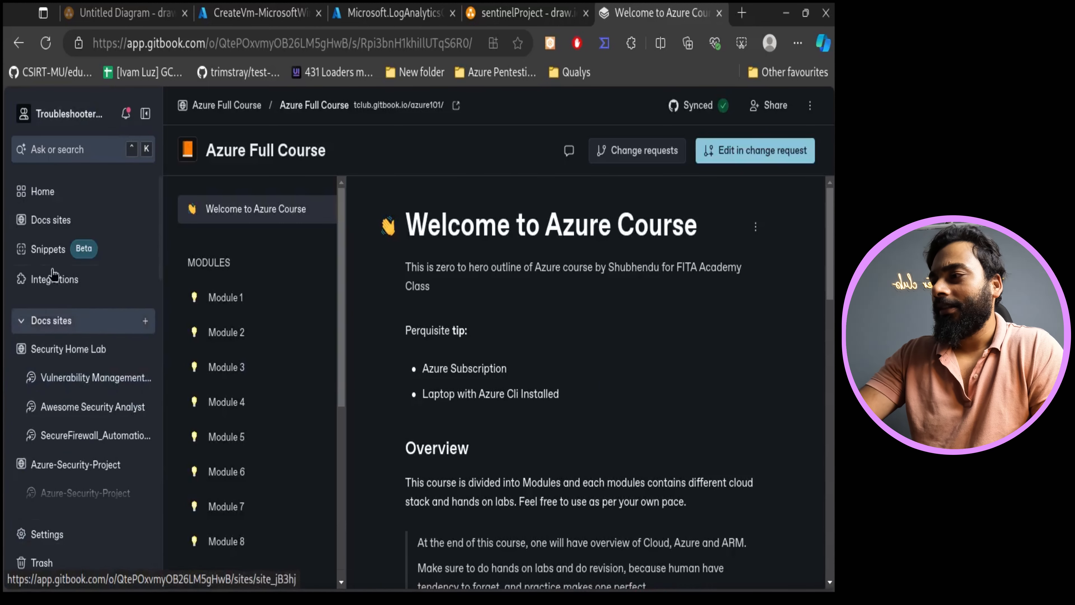
scroll(127, 444, down, 5)
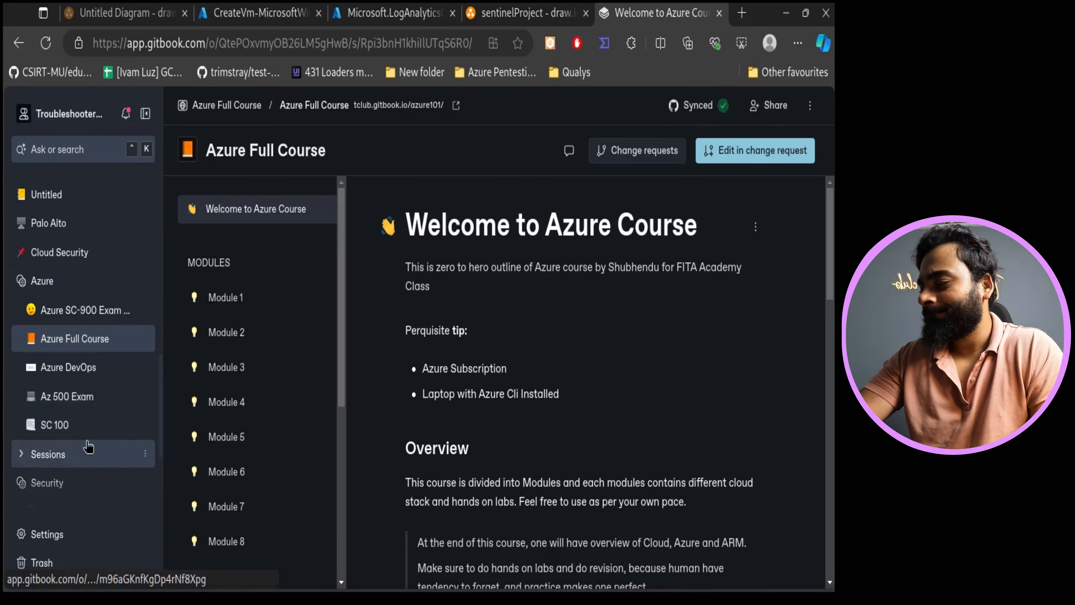
scroll(90, 446, up, 2)
scroll(135, 242, up, 6)
scroll(80, 304, up, 4)
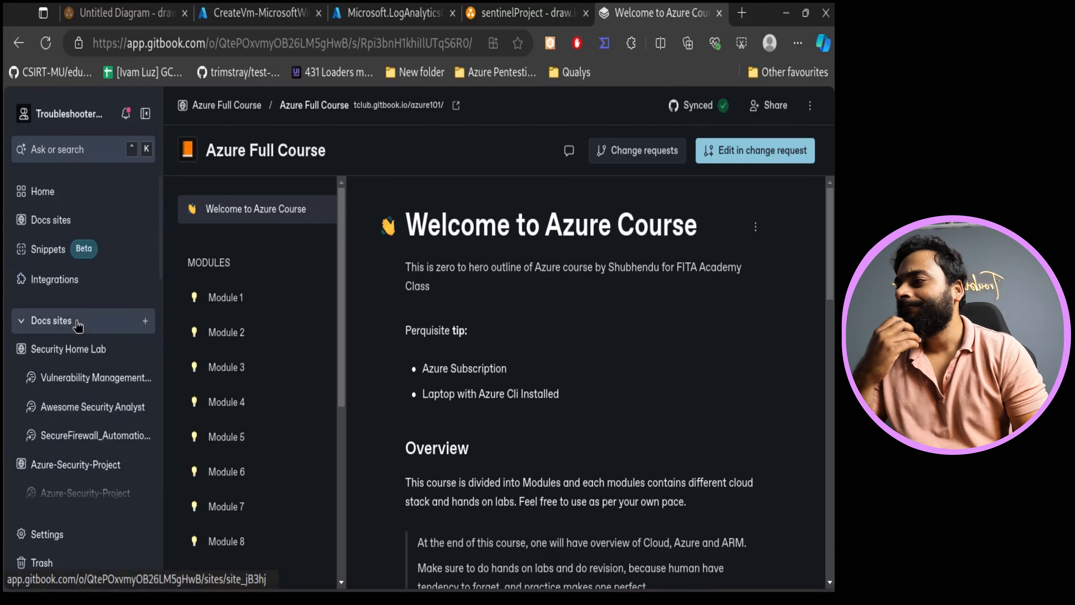
scroll(142, 339, down, 5)
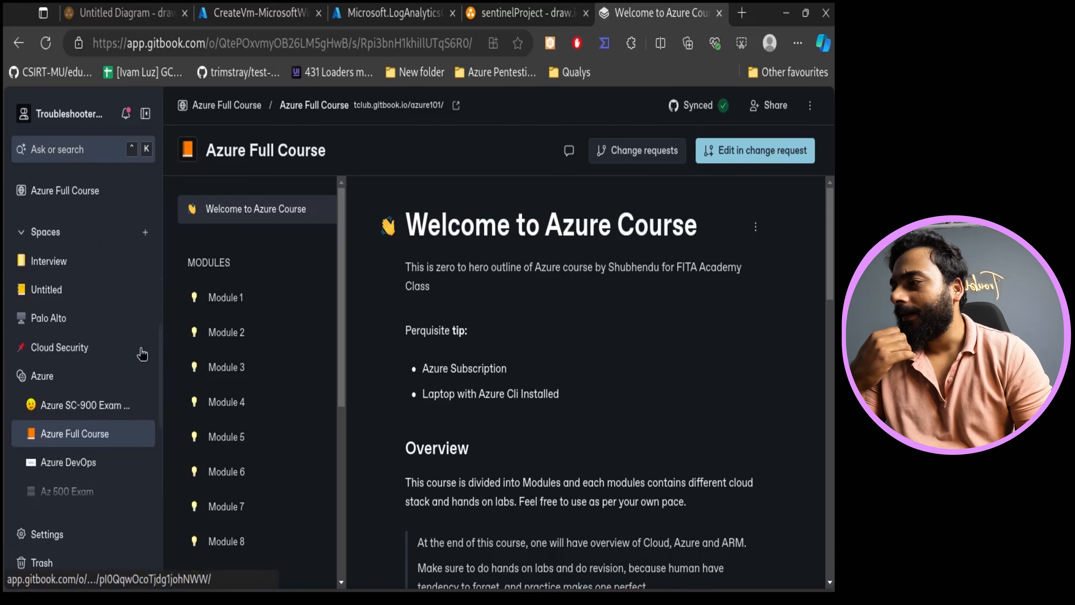
- Collapse the Spaces and Docs sites sections and create a new GitBook space
click(144, 233)
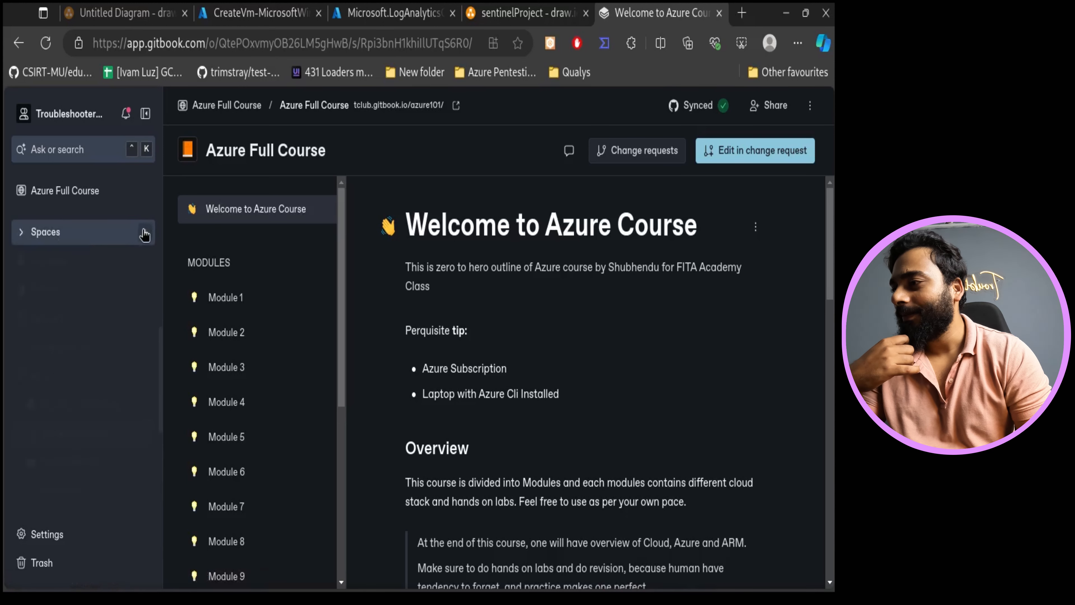
scroll(101, 339, up, 5)
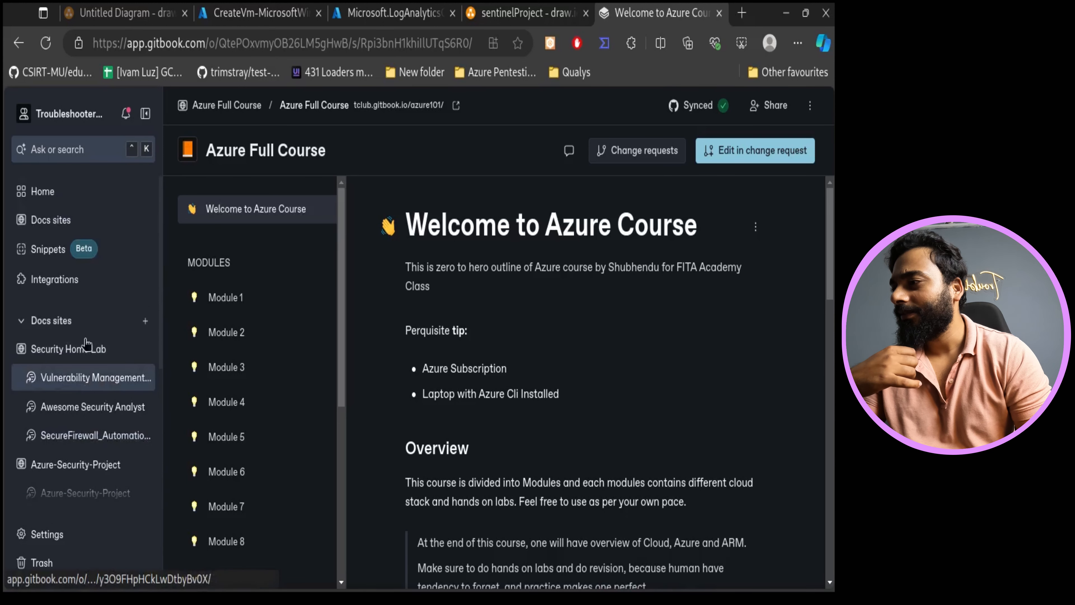
click(22, 322)
click(145, 362)
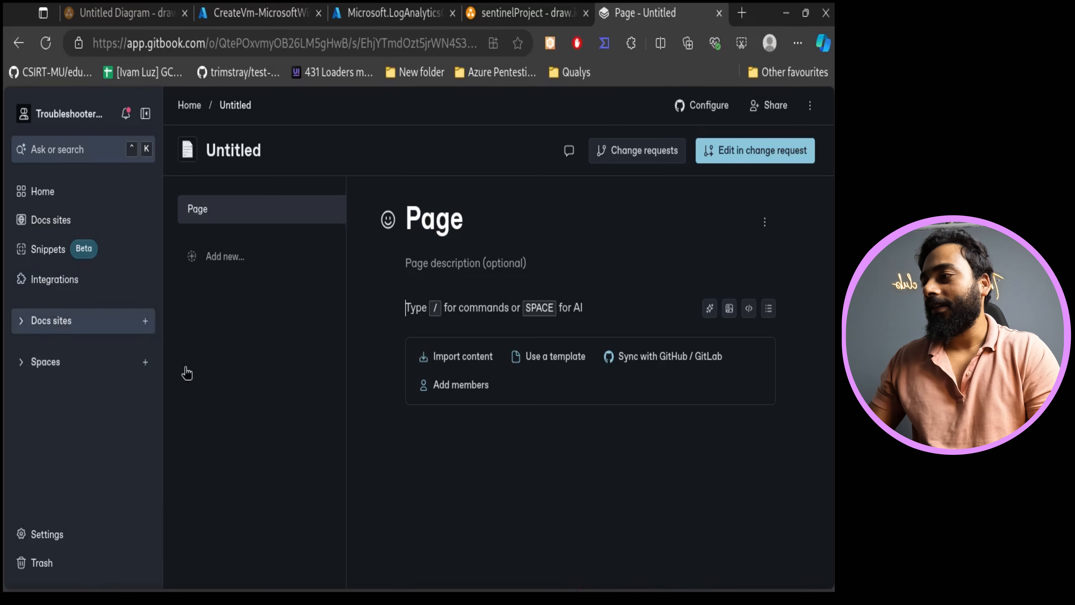
- Rename the new space to SentinelProjectYT
double_click(249, 148)
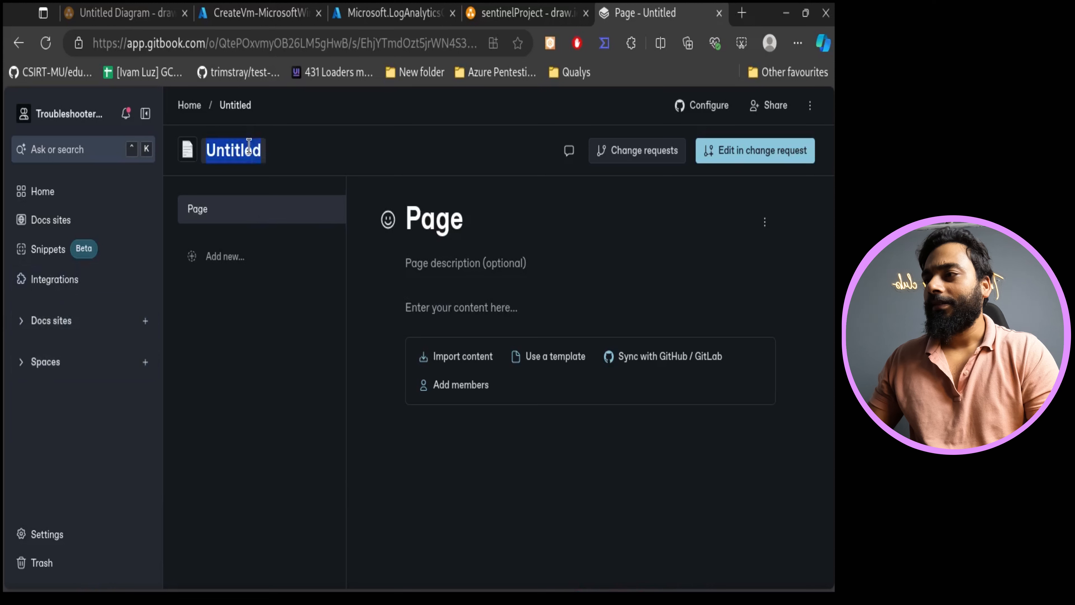
text(Sentin)
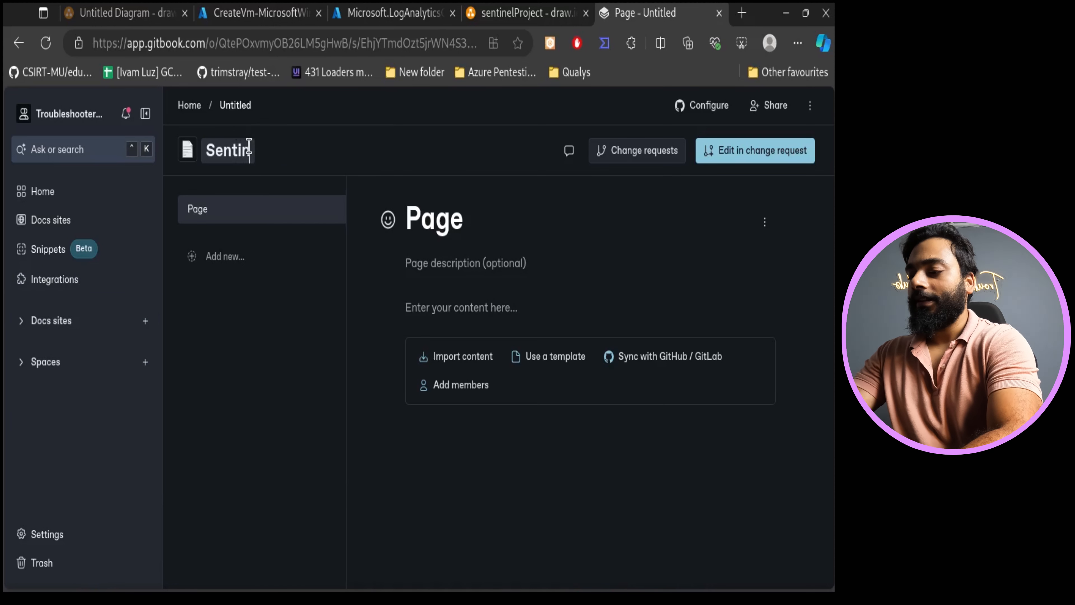
text(elProje)
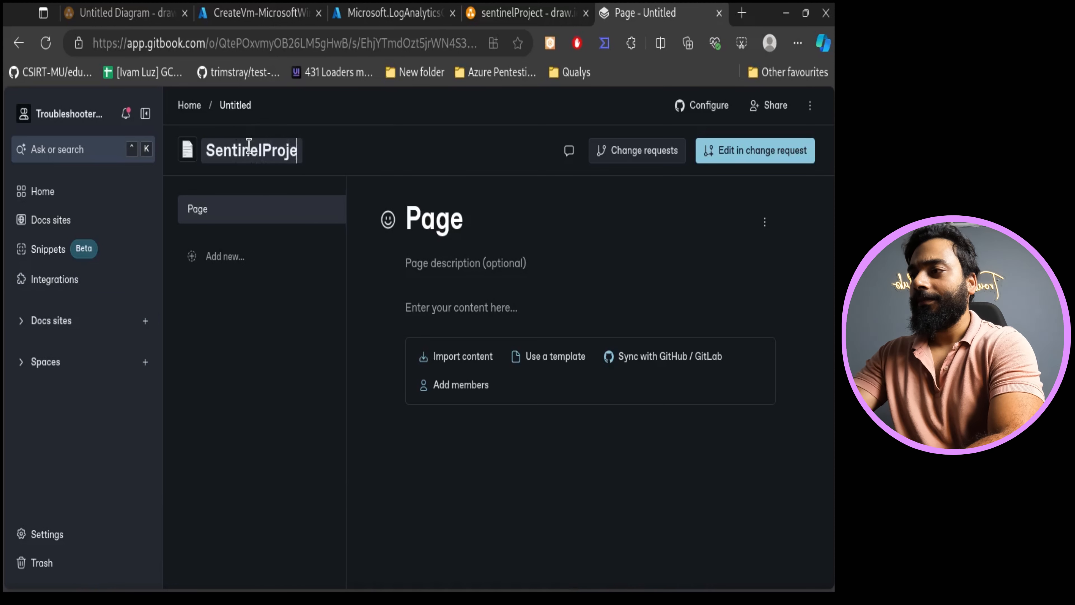
text(ctYT)
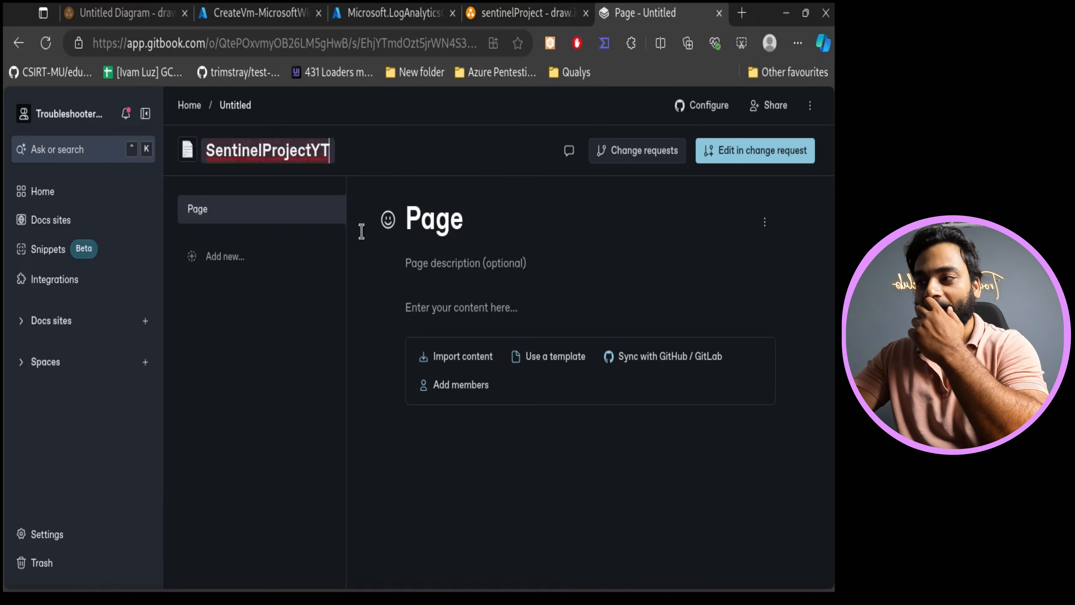
- Set the first page's title to SIEM Project
double_click(475, 229)
key(BackSpace)
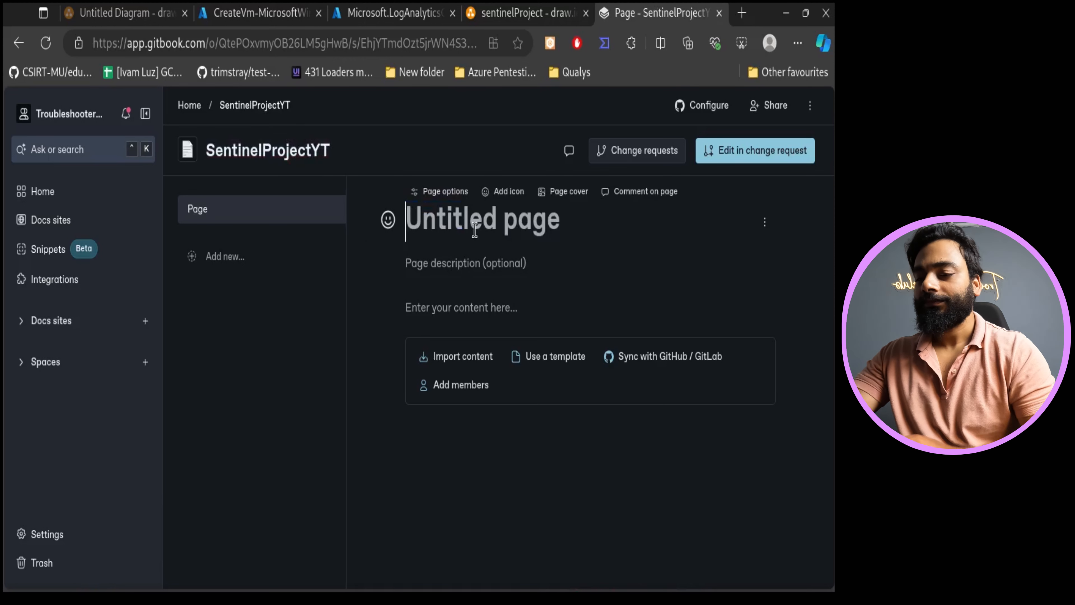
text(Sentin)
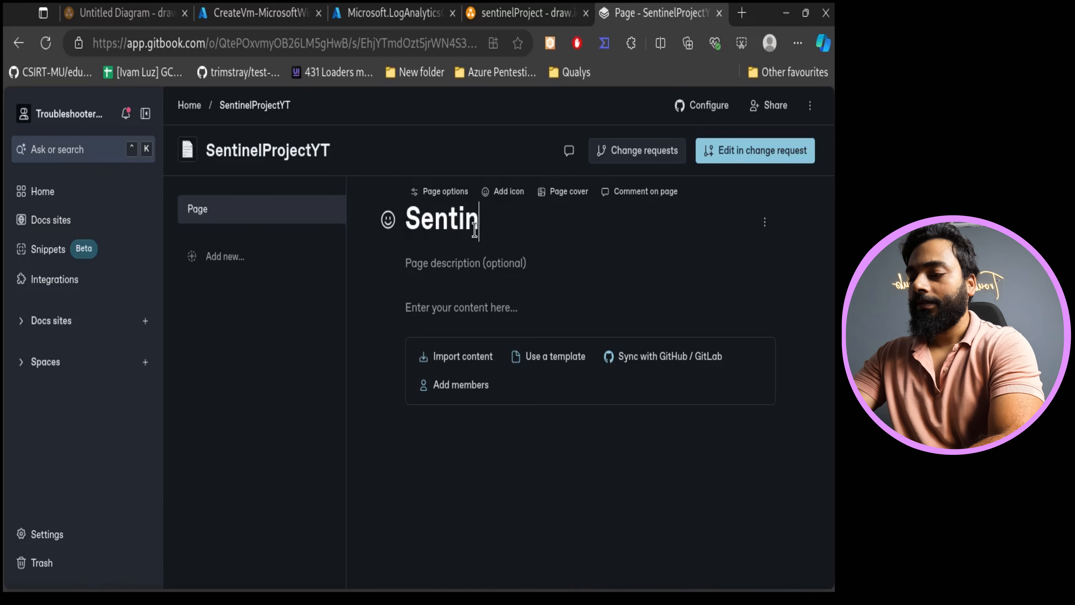
text(el Depl)
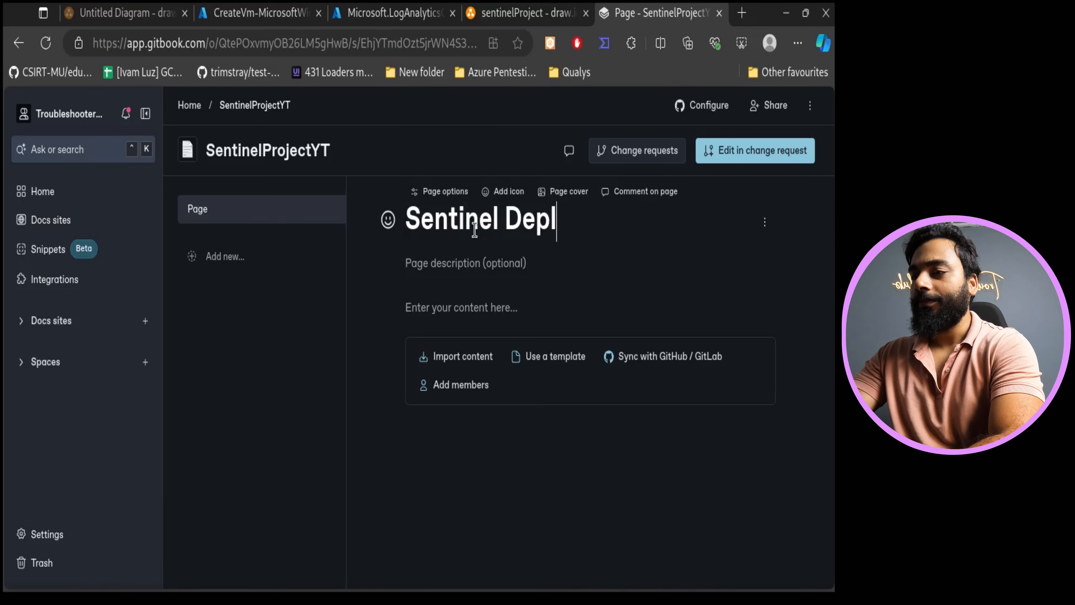
key(BackSpace)
key(BackSpace)
key(BackSpace)
key(BackSpace)
key(BackSpace)
key(BackSpace)
key(BackSpace)
key(BackSpace)
key(BackSpace)
key(BackSpace)
key(BackSpace)
key(BackSpace)
key(BackSpace)
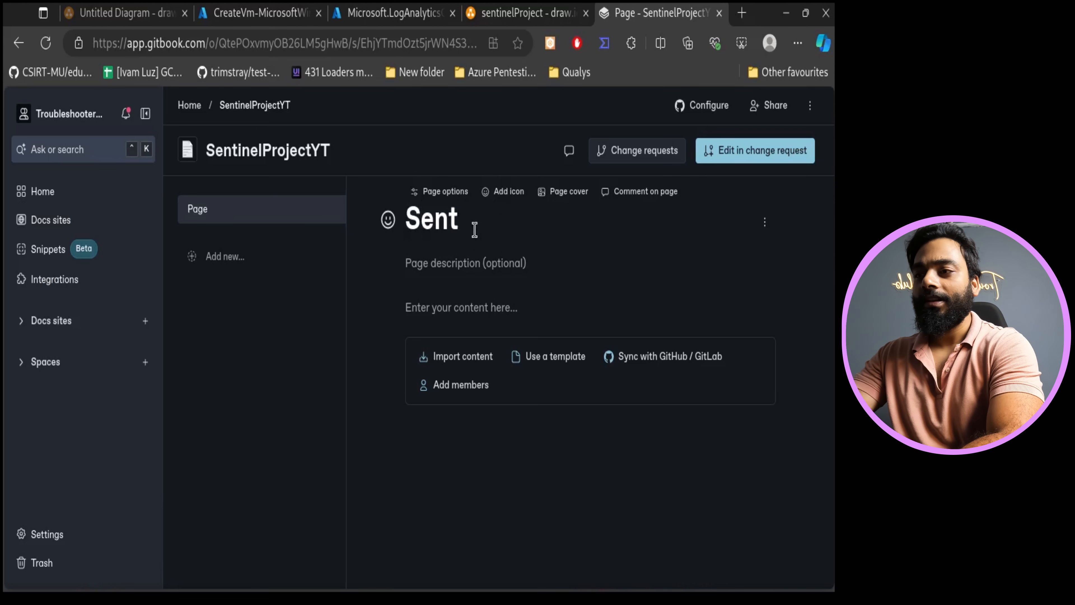
text(SIEM )
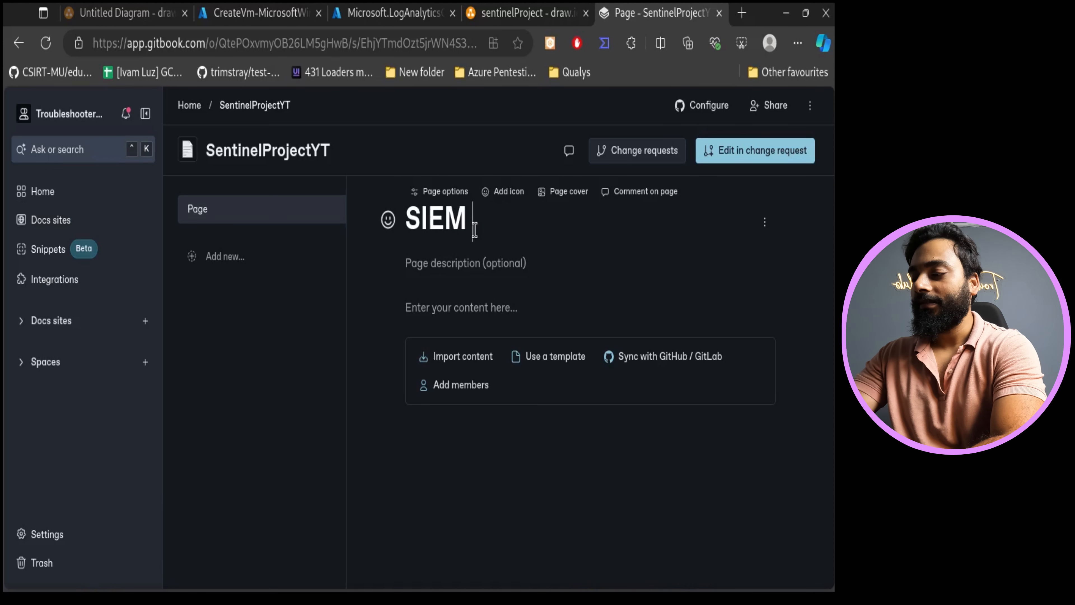
text(Project)
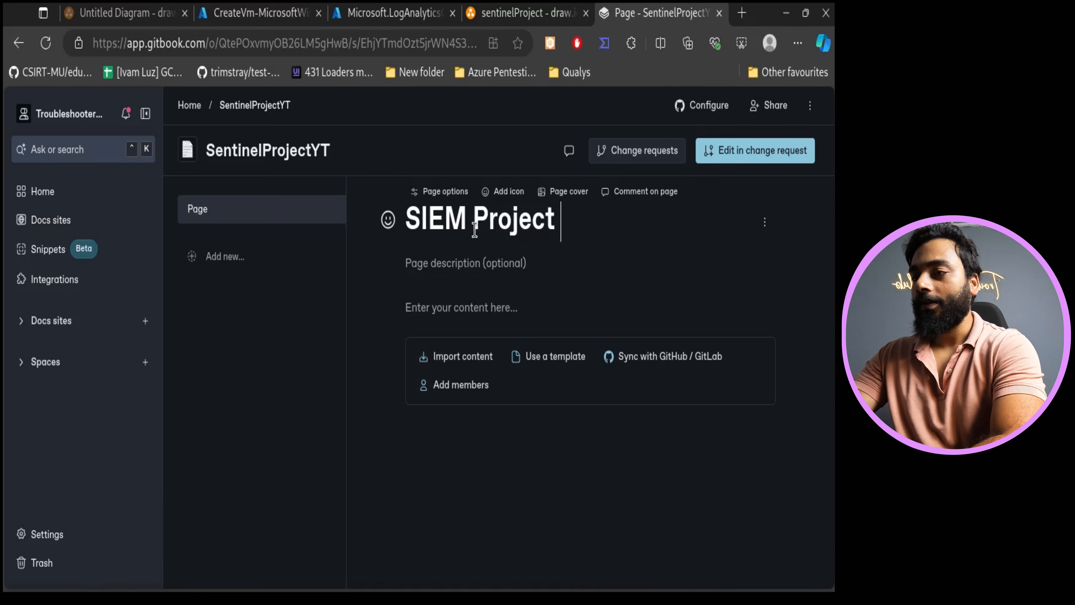
key(Return)
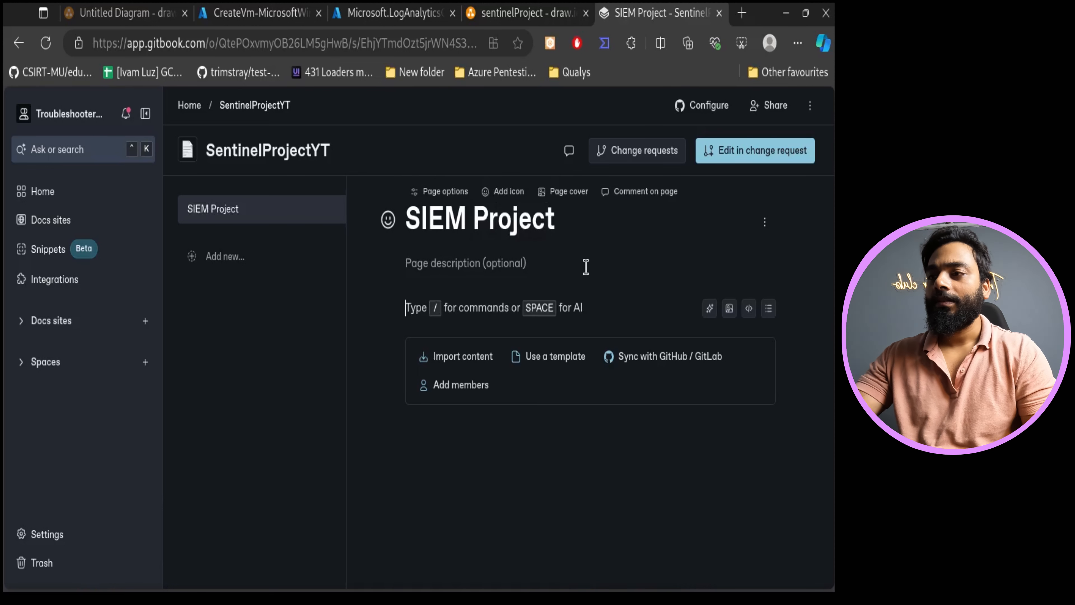
- Enter the page description "This is my first Cloud Native SIEM Project using MS Sentinel"
click(582, 266)
text(Th)
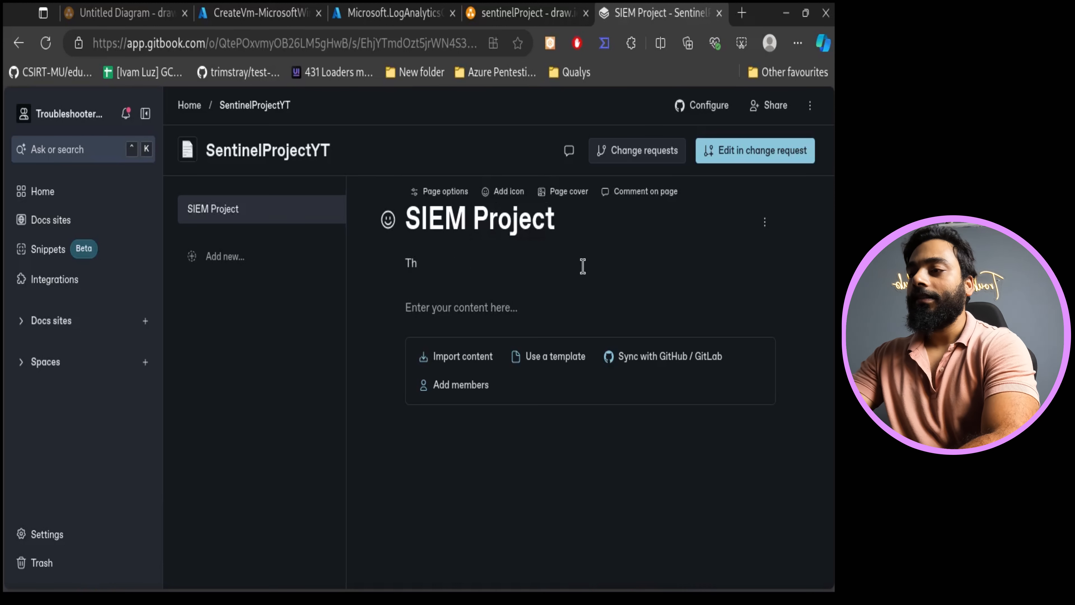
text(yh is my )
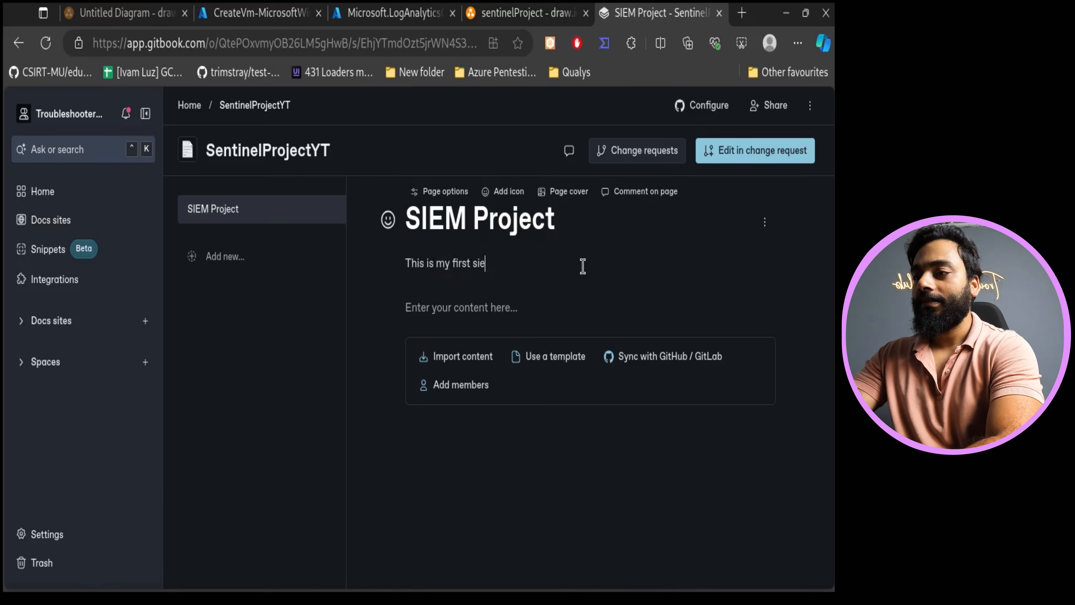
text(first SIEM )
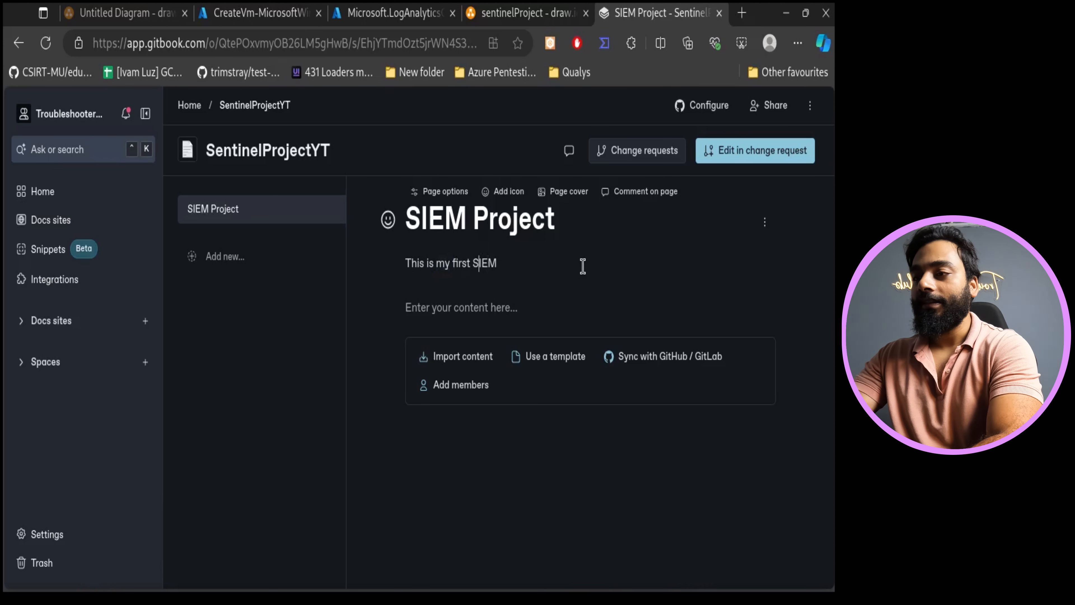
text(Cloud Nativ)
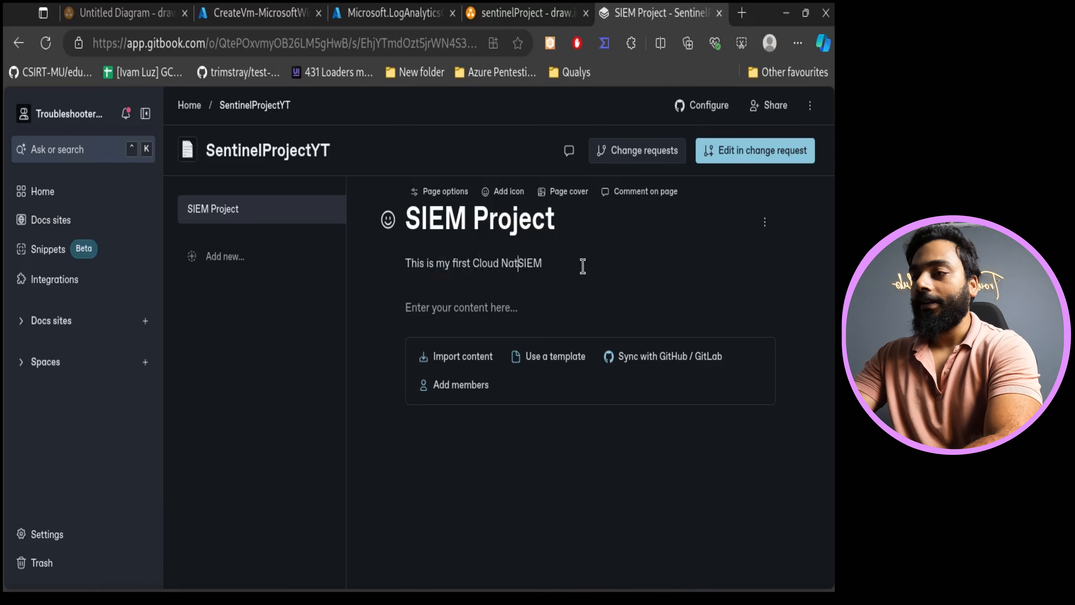
text(e)
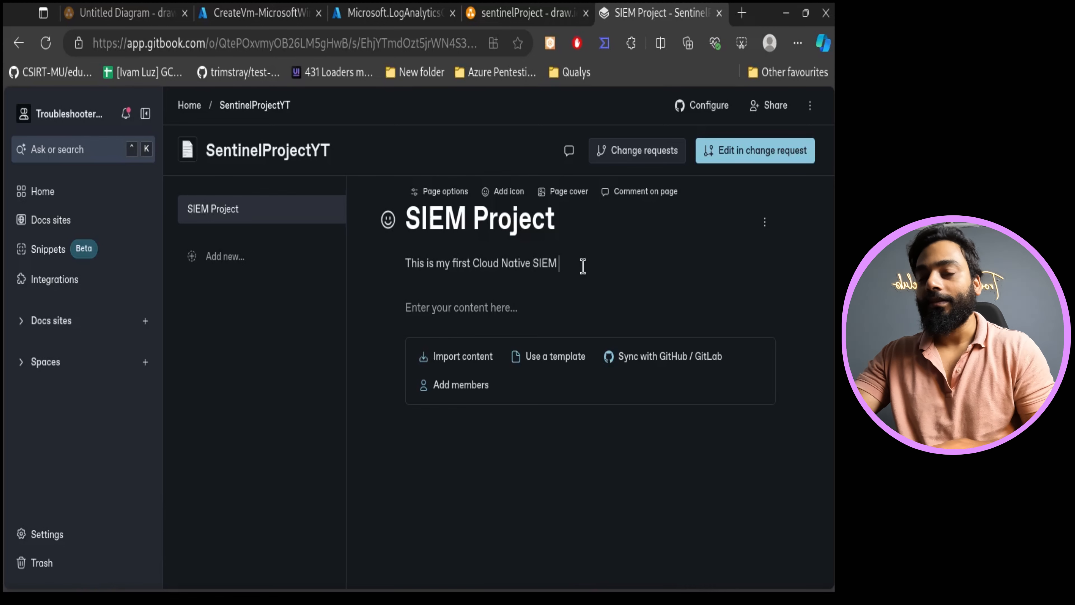
text(roject using MS Sentinel)
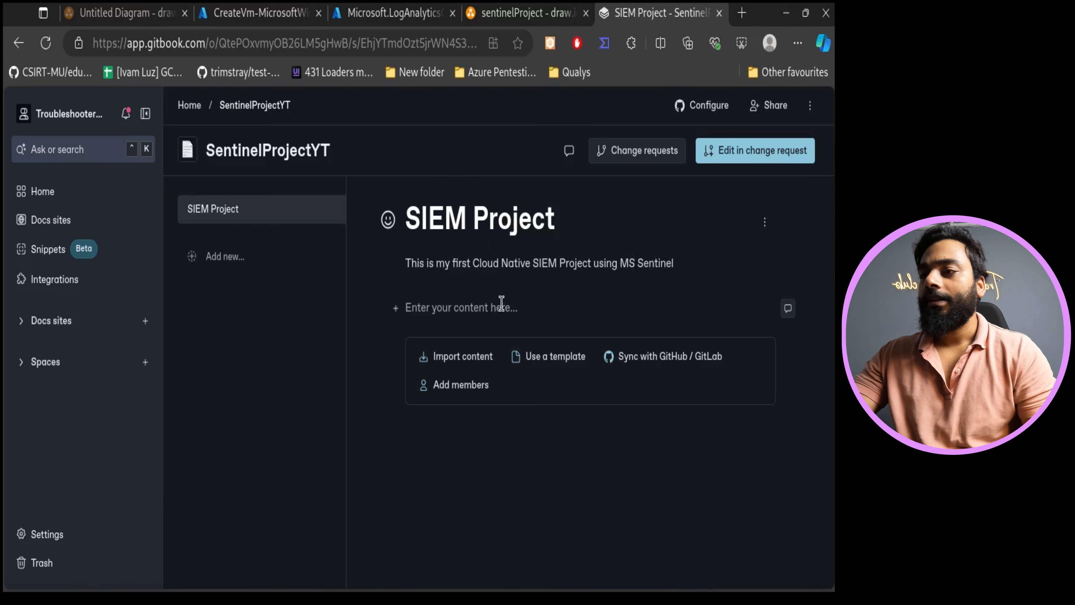
- Browse the Product Docs and RFCs page templates, then close the template gallery without applying one
click(511, 307)
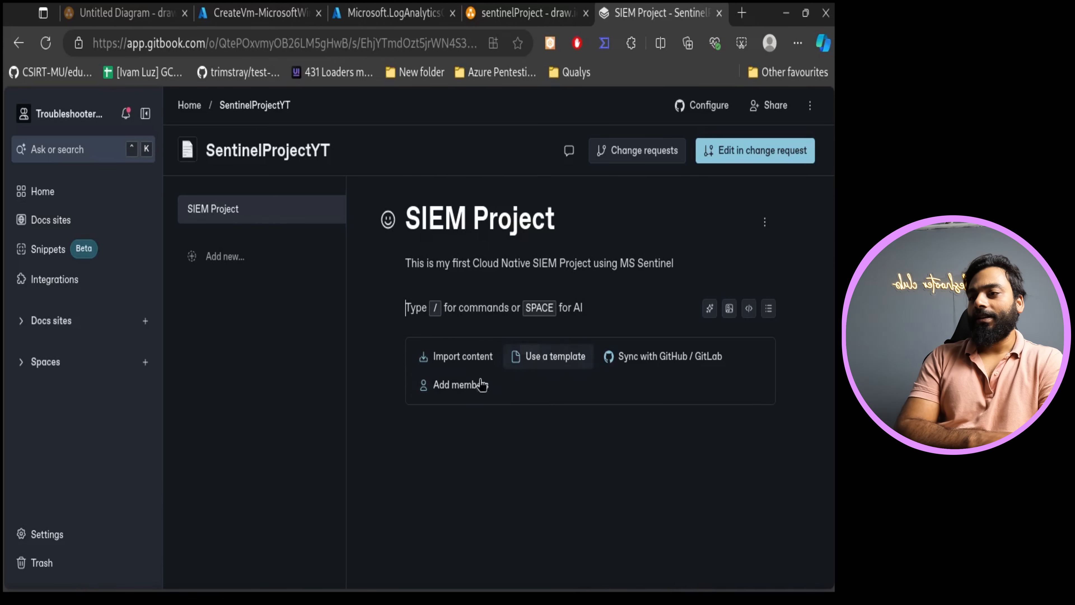
click(552, 365)
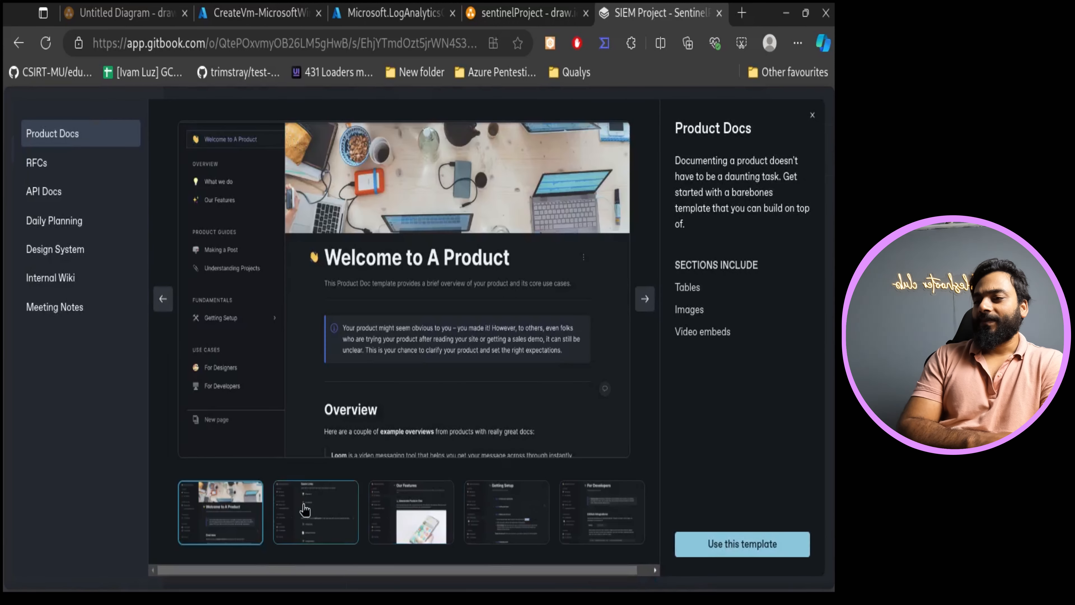
click(406, 512)
click(42, 163)
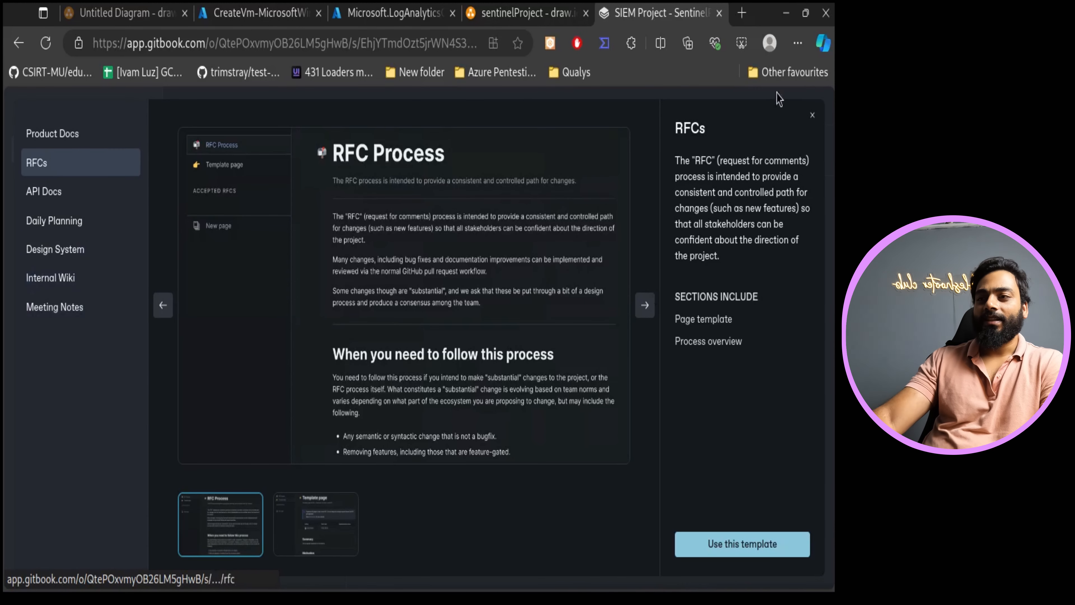
click(811, 113)
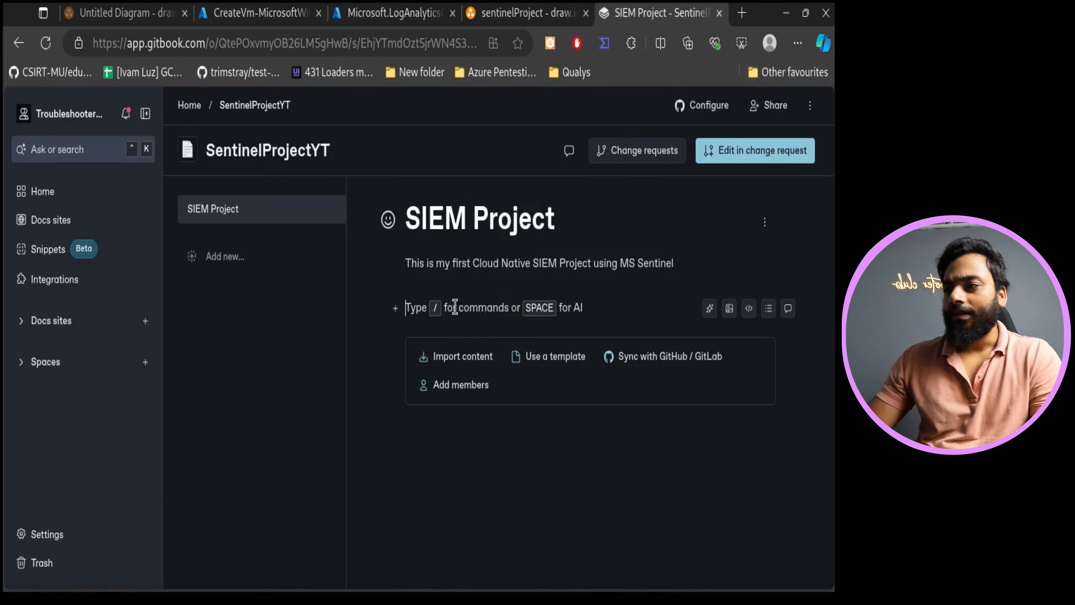
- Insert a Heading 1 block titled "Obejctive :-" below the description
click(396, 308)
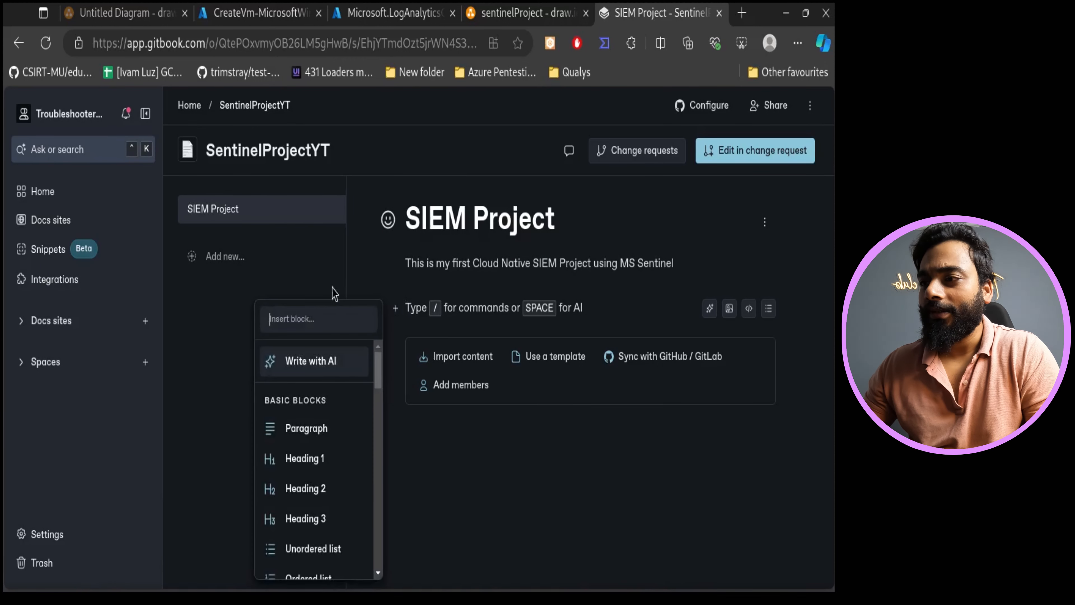
click(314, 458)
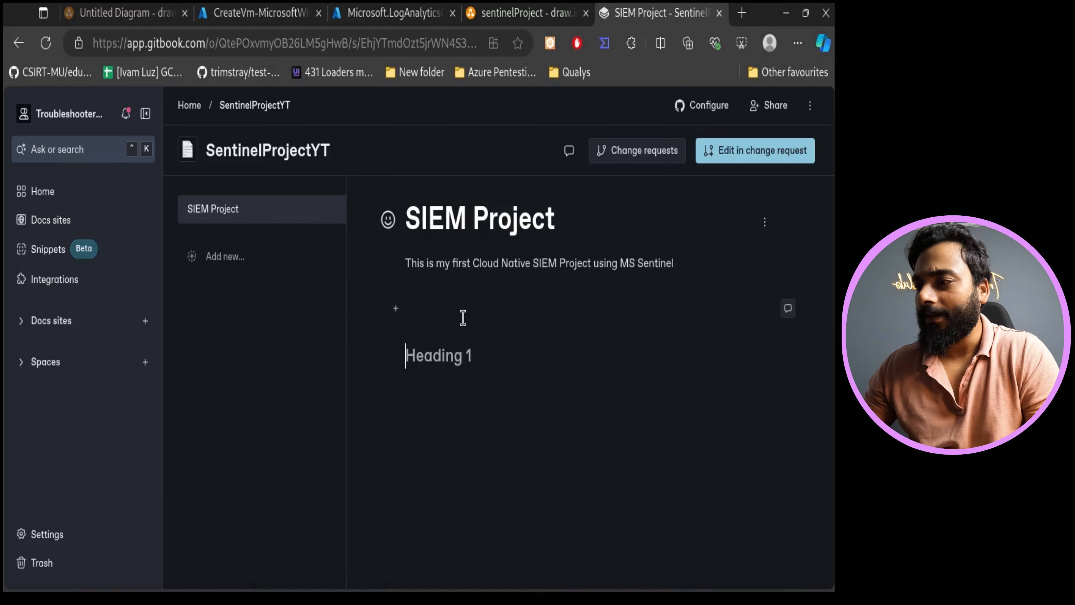
click(429, 332)
key(Delete)
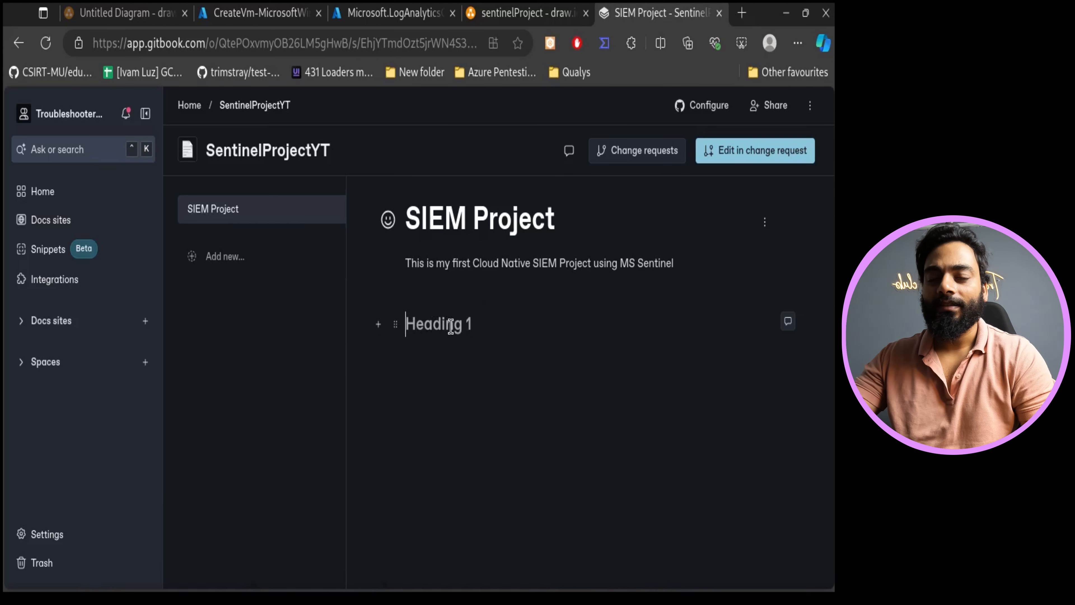
text(Obejc)
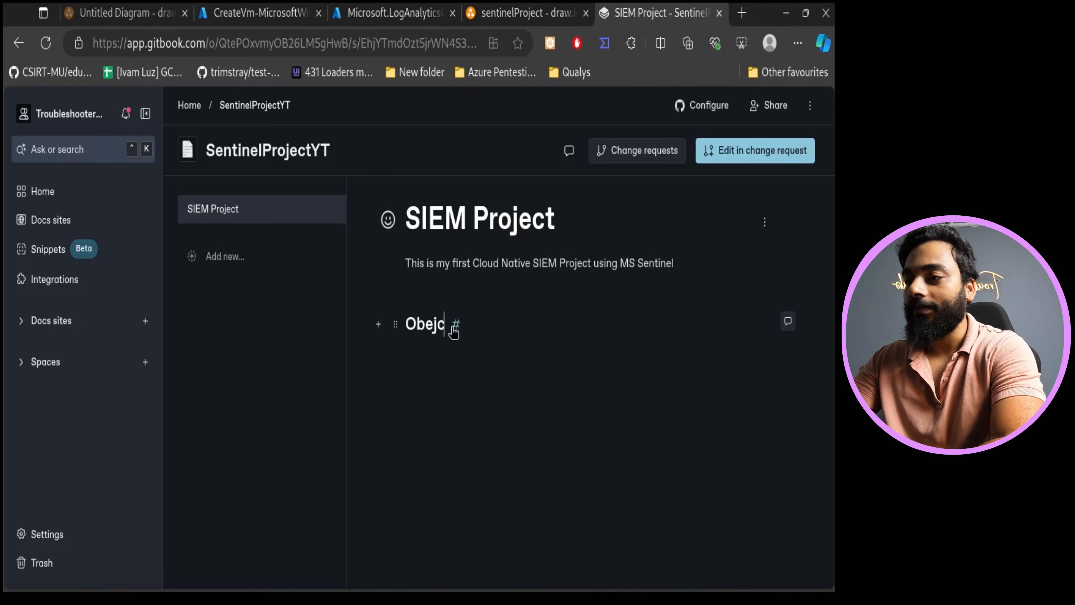
text(tive :-)
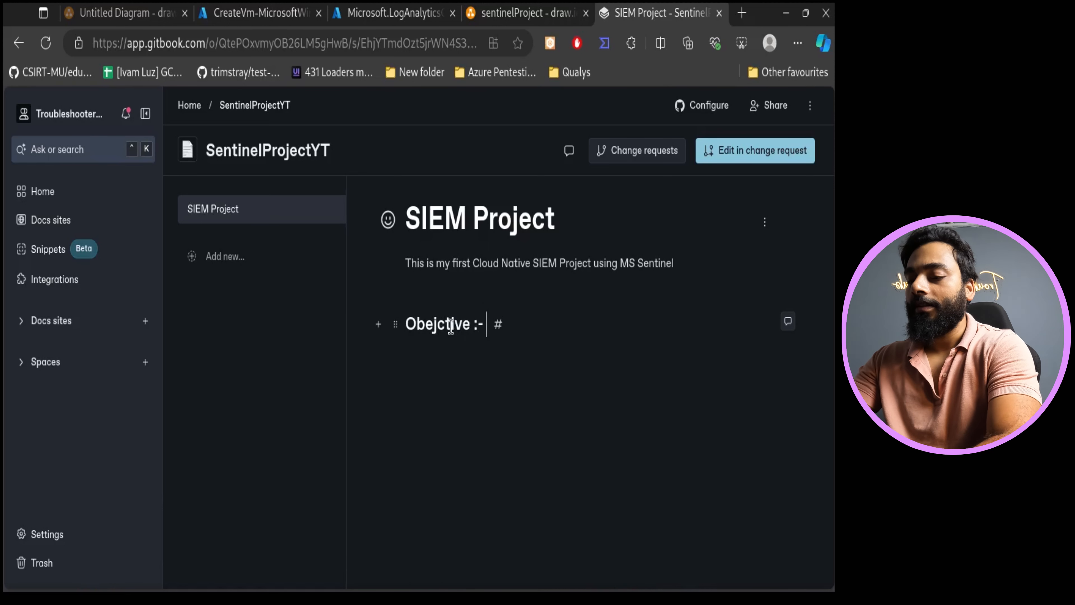
key(Return)
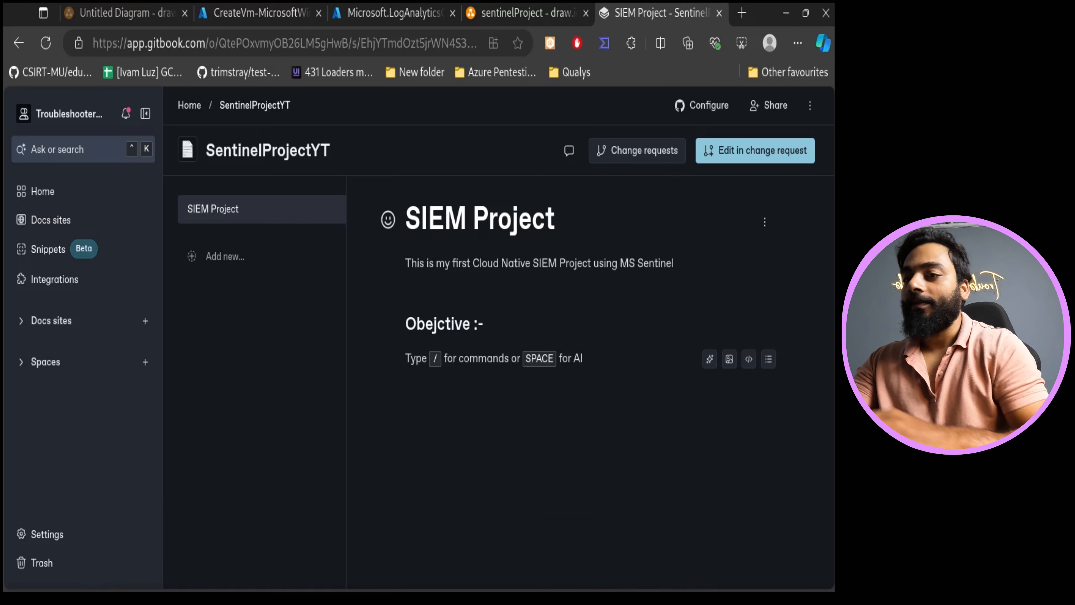
- Write the objective: "To build a cloud native SIEM solution and monitor a Machine with process id 4624 (Success Log in)"
text(TO)
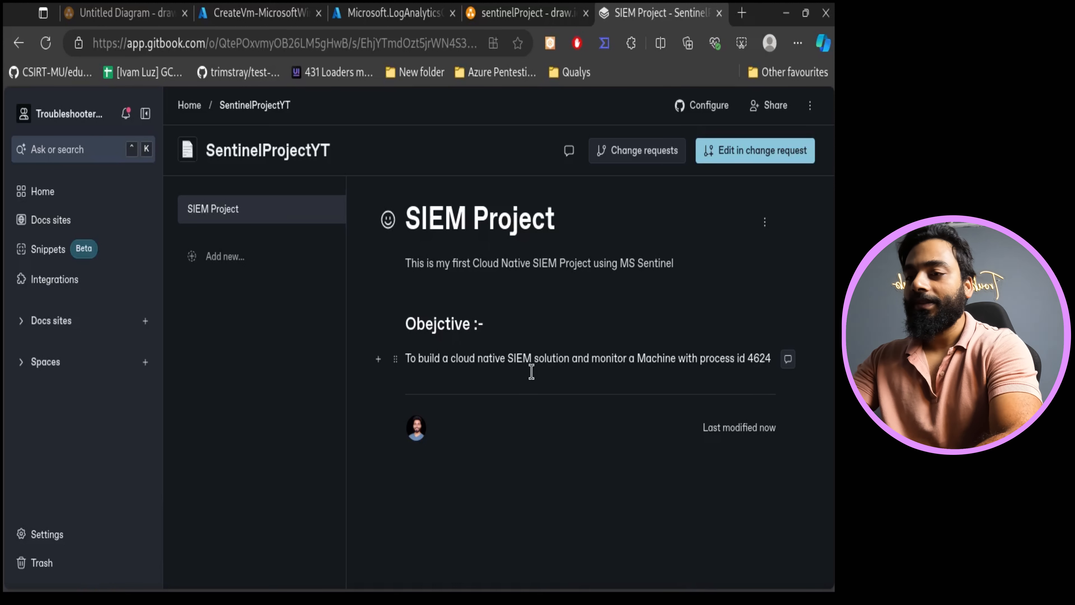
text(())
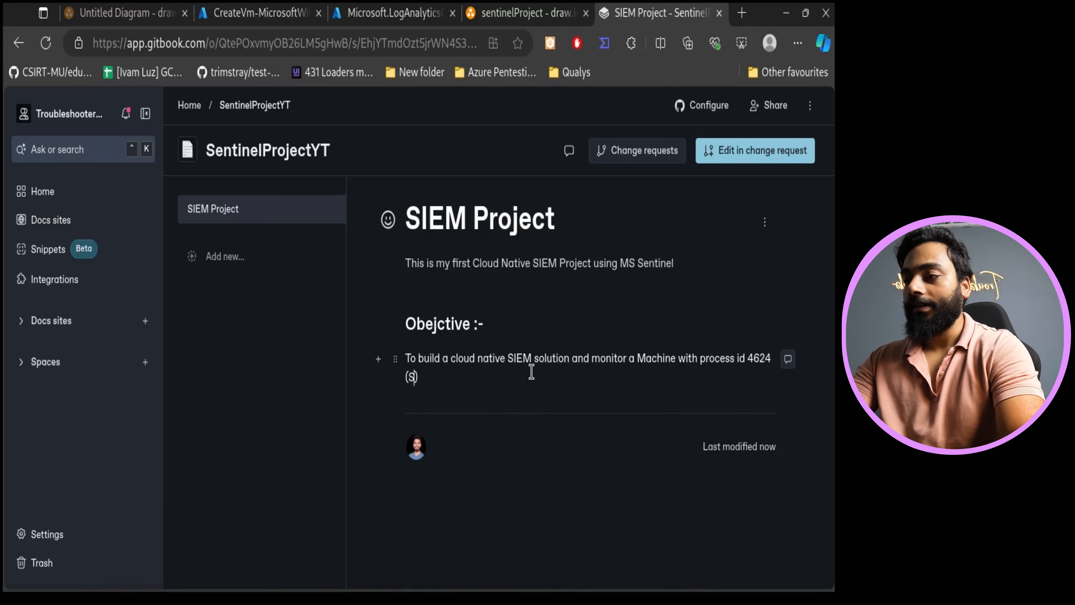
text(Success Login)
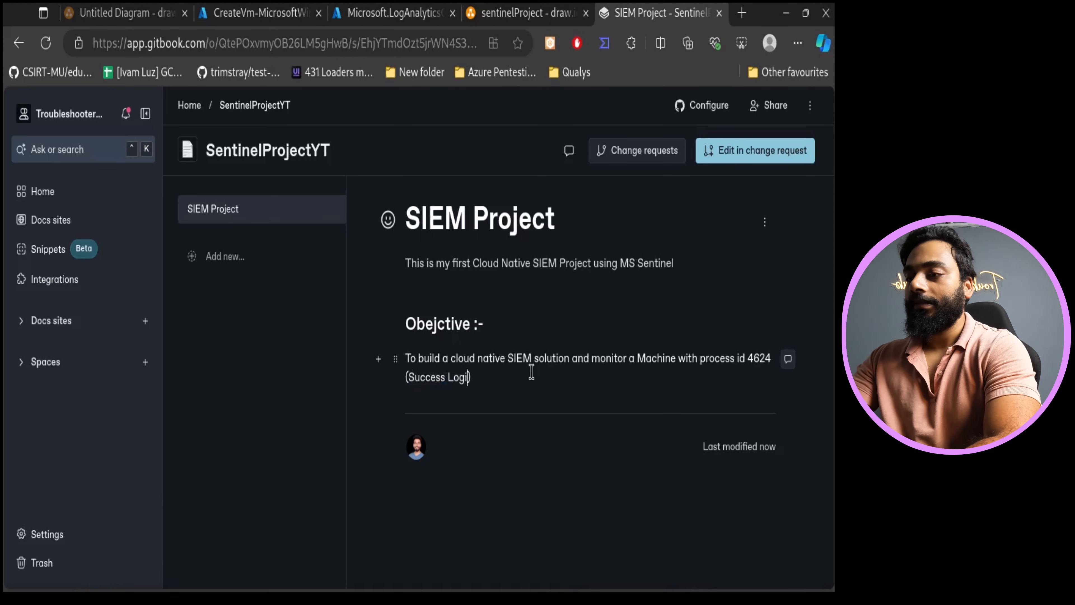
text( in)
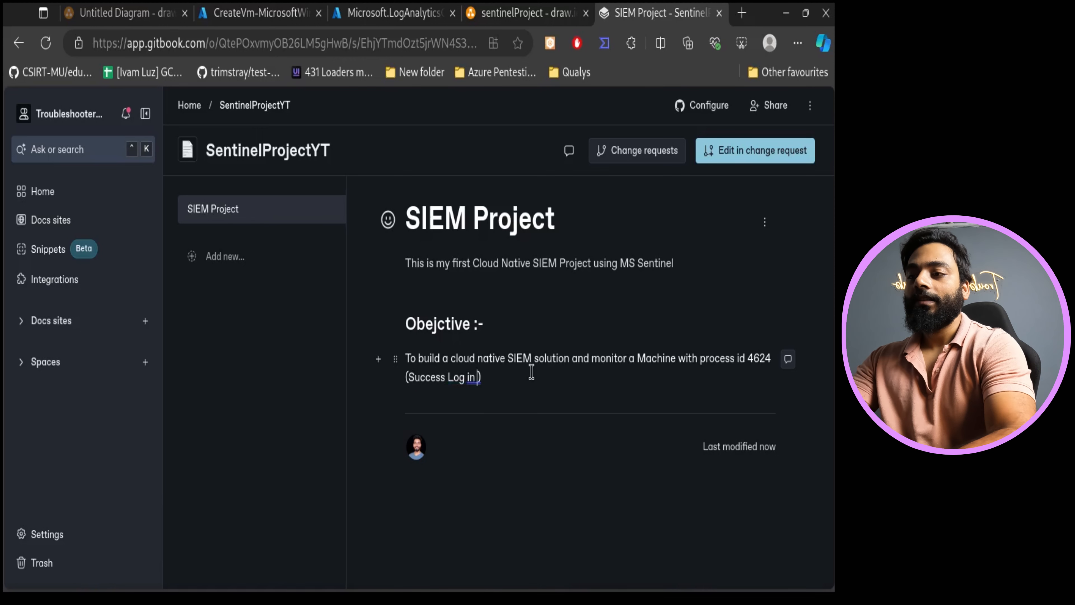
key(Return)
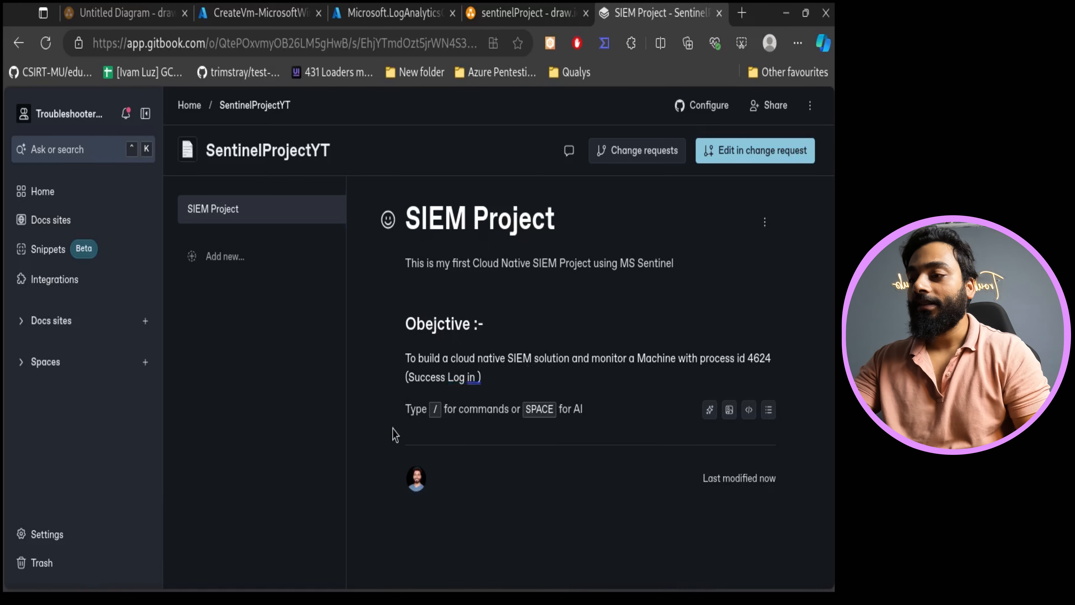
- Insert a Heading 2 block titled "Architecture" below the objective paragraph
click(395, 409)
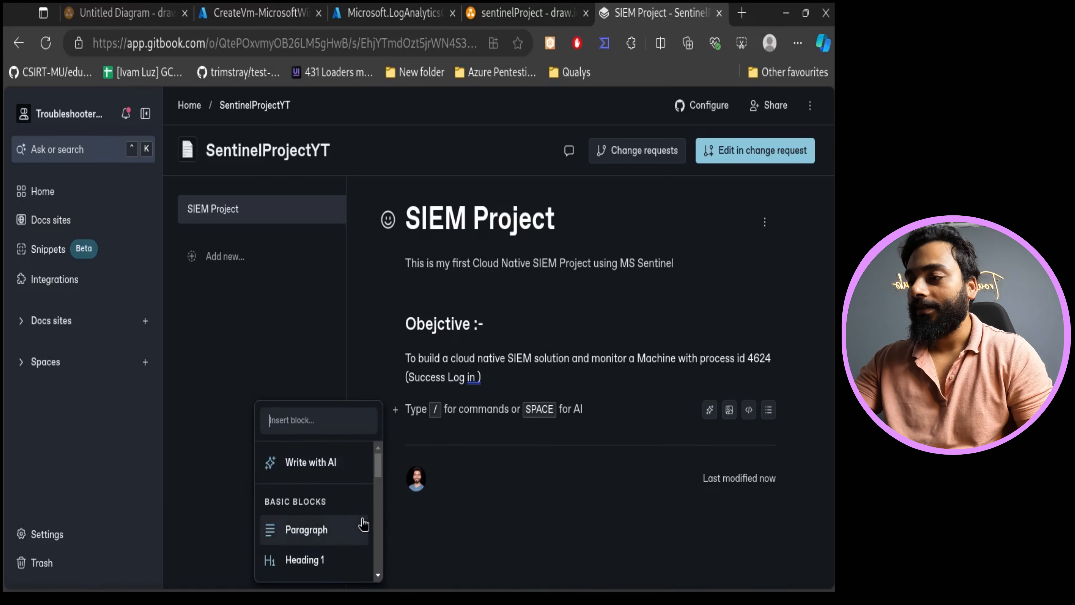
scroll(363, 525, down, 3)
click(329, 504)
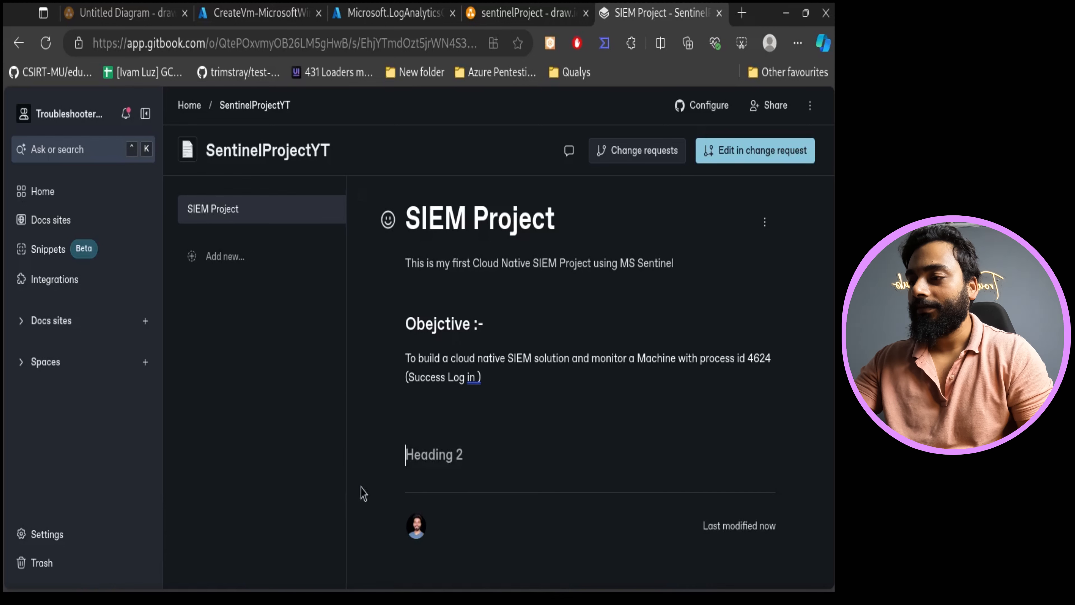
key(BackSpace)
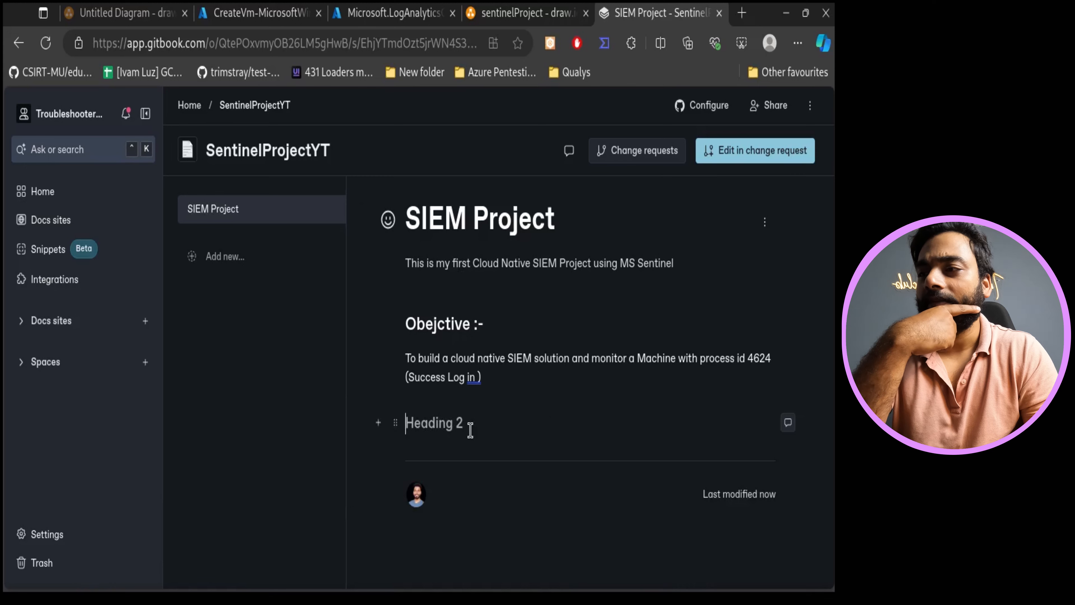
click(525, 13)
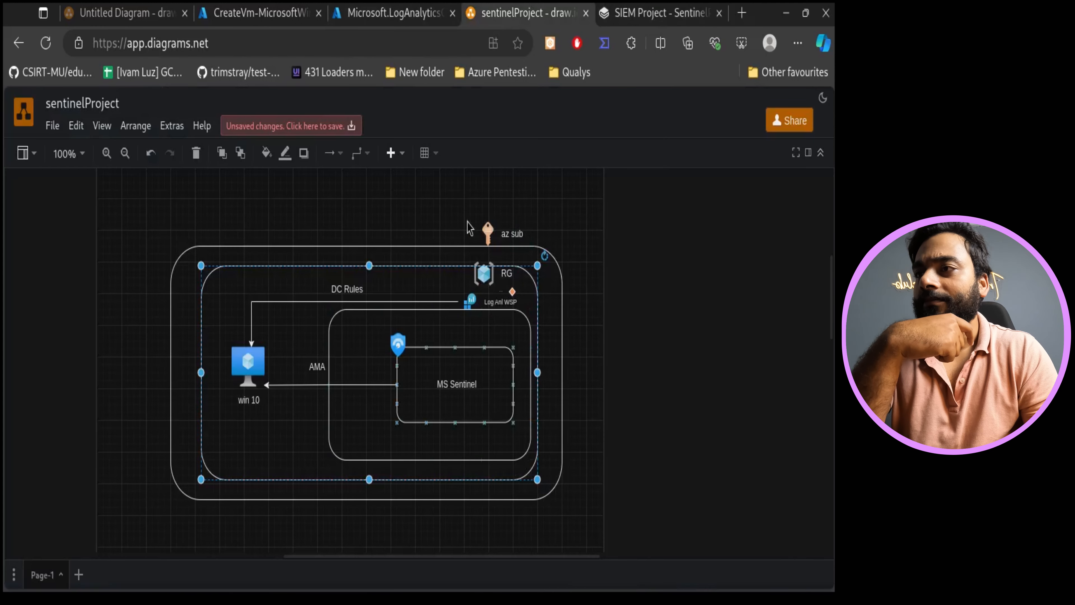
key(ctrl+Tab)
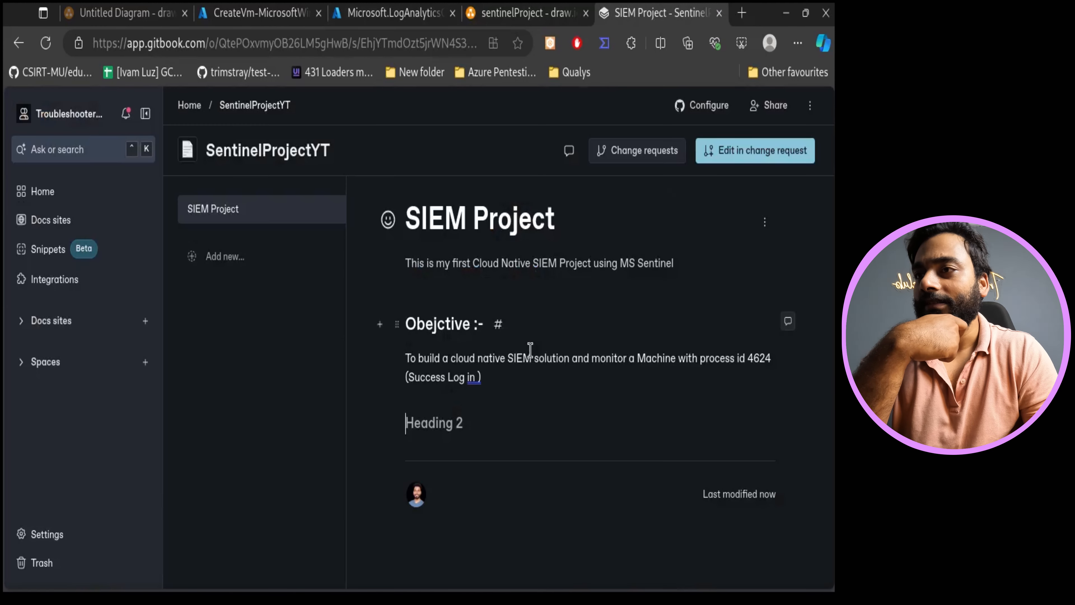
text(Architecture)
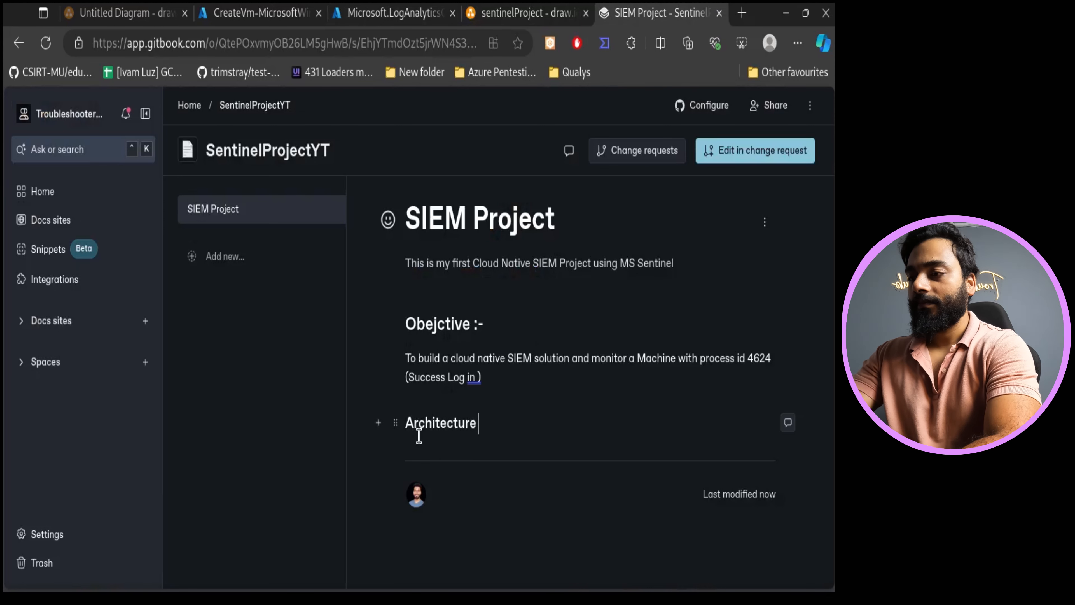
key(Return)
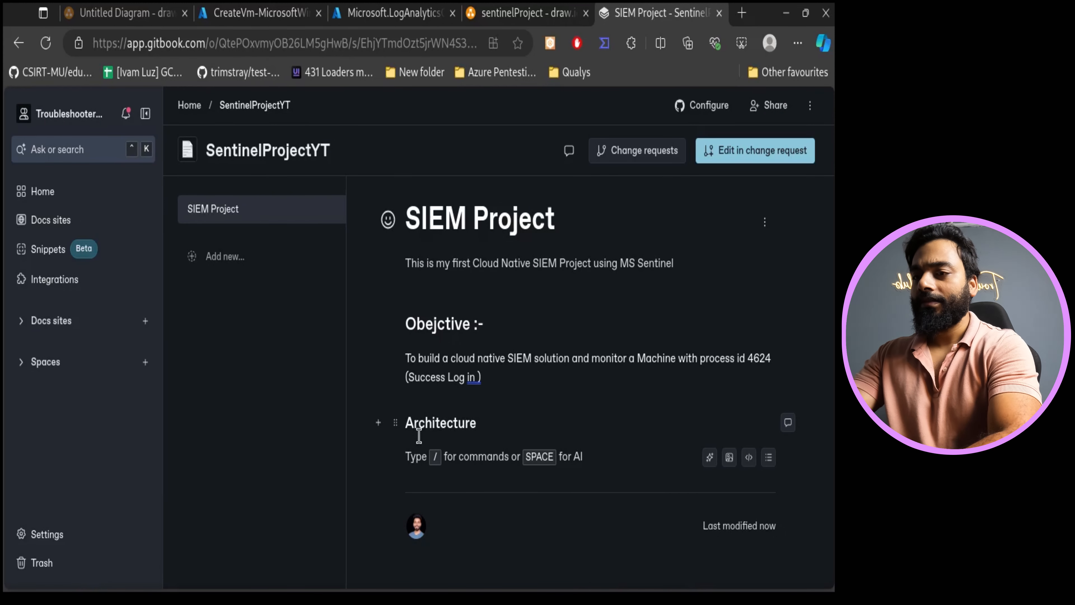
- Try copying the whole architecture diagram as an image and pasting it under the Architecture heading
click(522, 12)
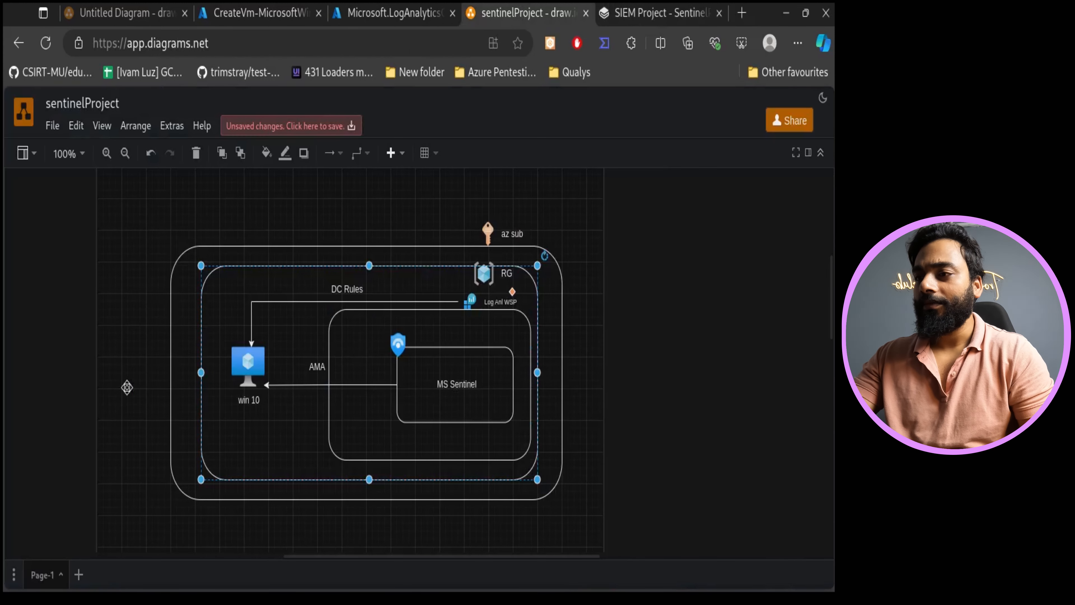
drag(101, 189, 598, 284)
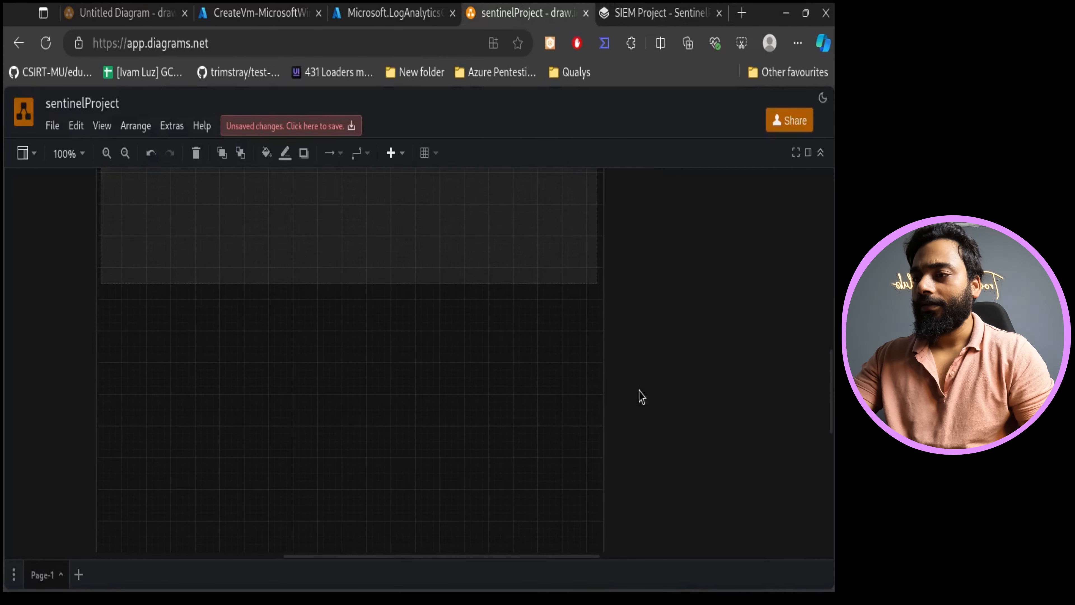
scroll(681, 436, up, 6)
right_click(415, 390)
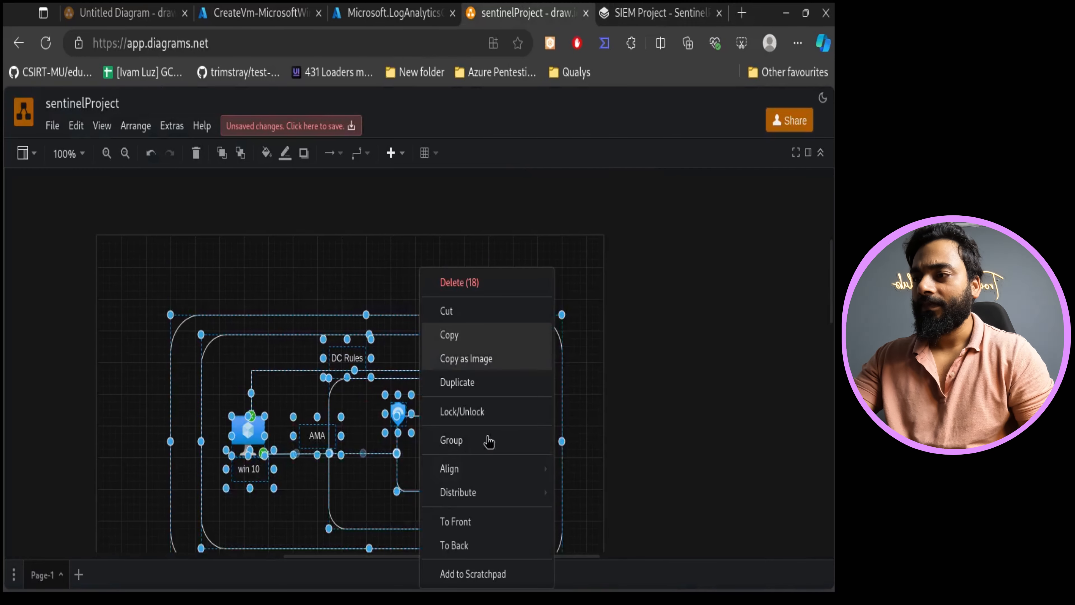
click(488, 358)
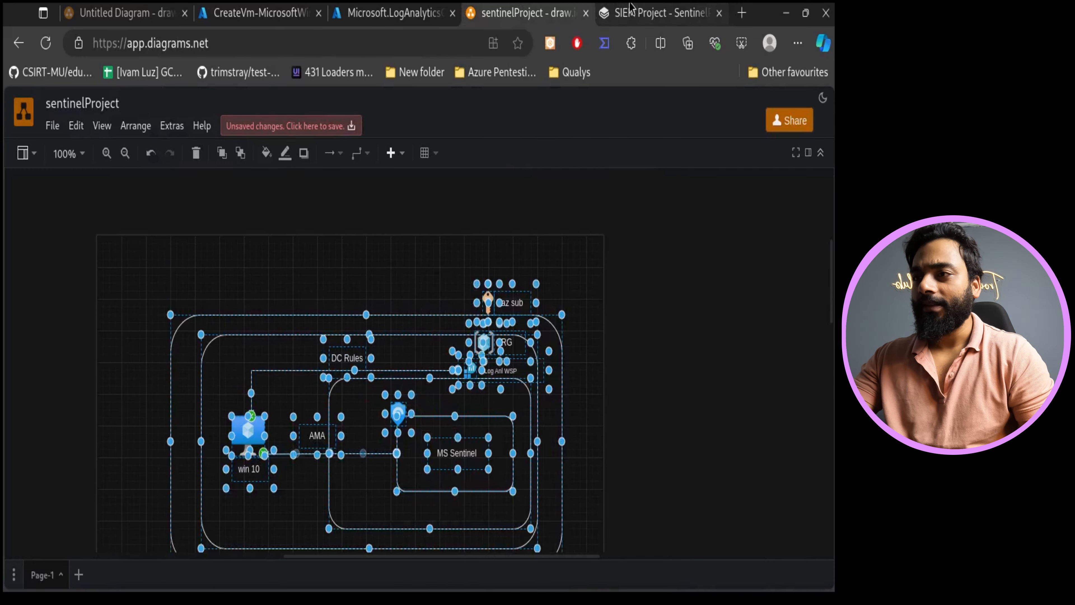
click(660, 12)
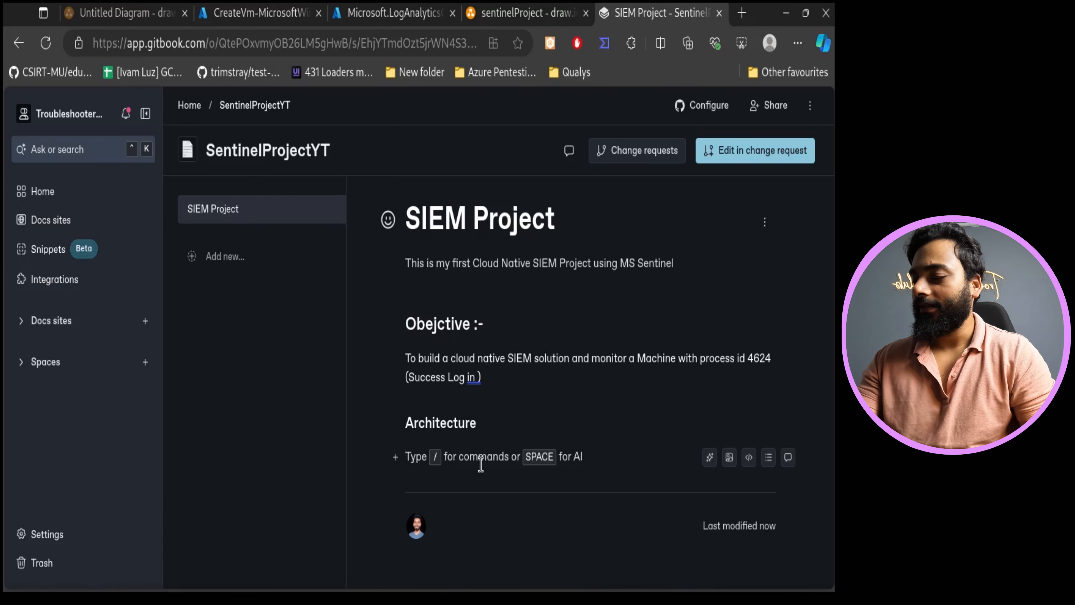
key(ctrl+v)
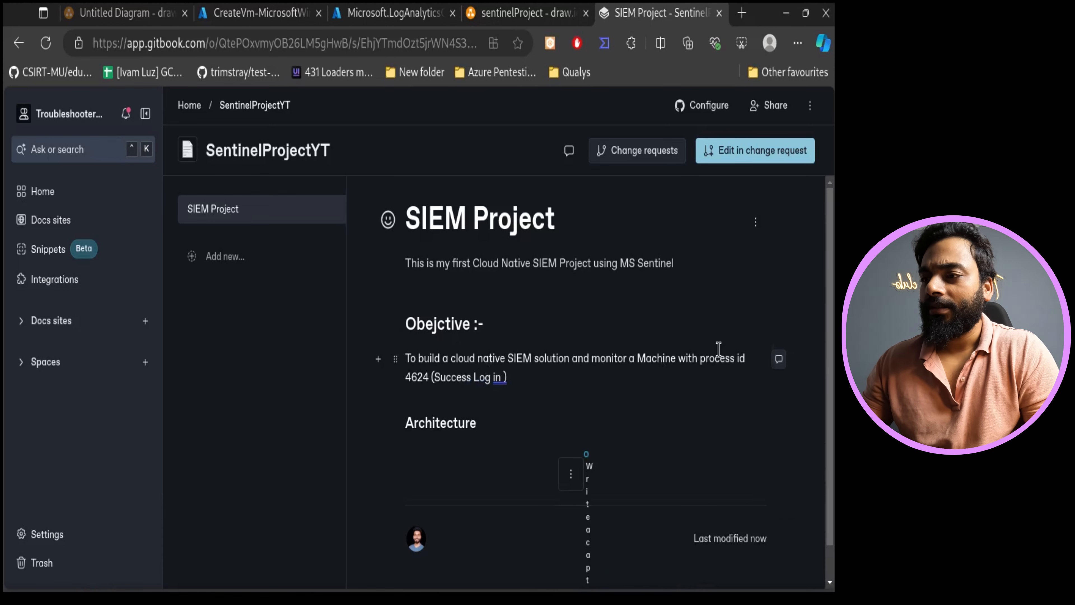
scroll(672, 459, down, 2)
scroll(672, 458, down, 3)
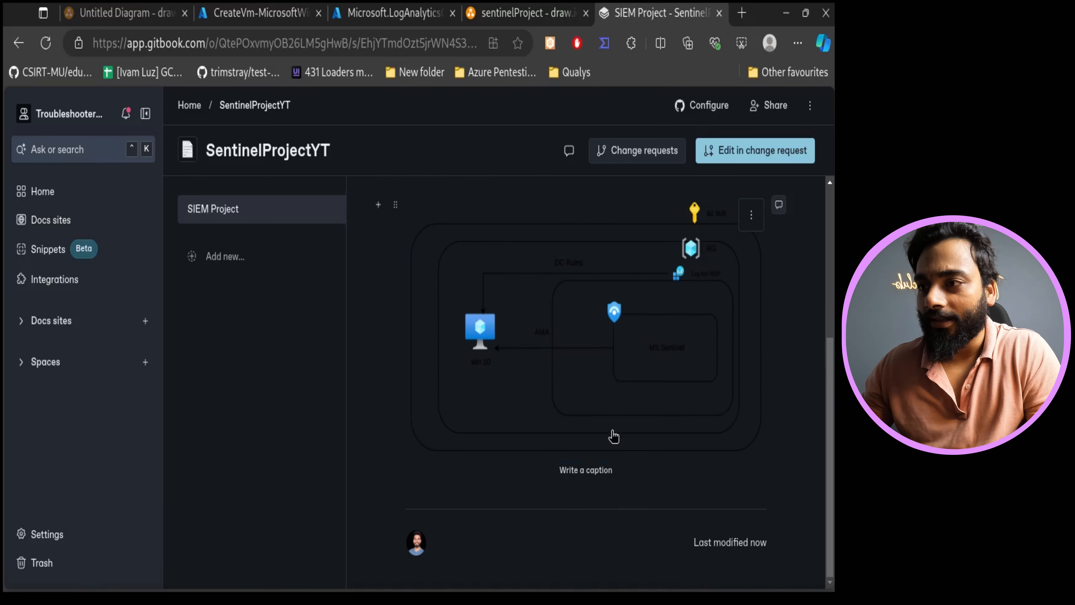
- Select the entire diagram again and copy it as an image
click(525, 13)
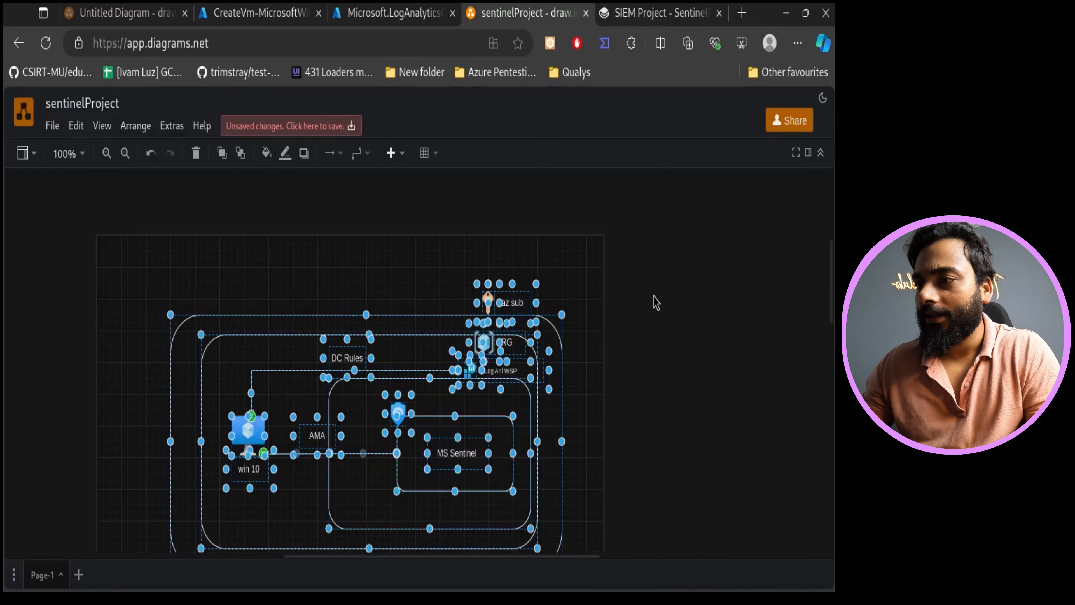
scroll(655, 303, down, 3)
right_click(413, 221)
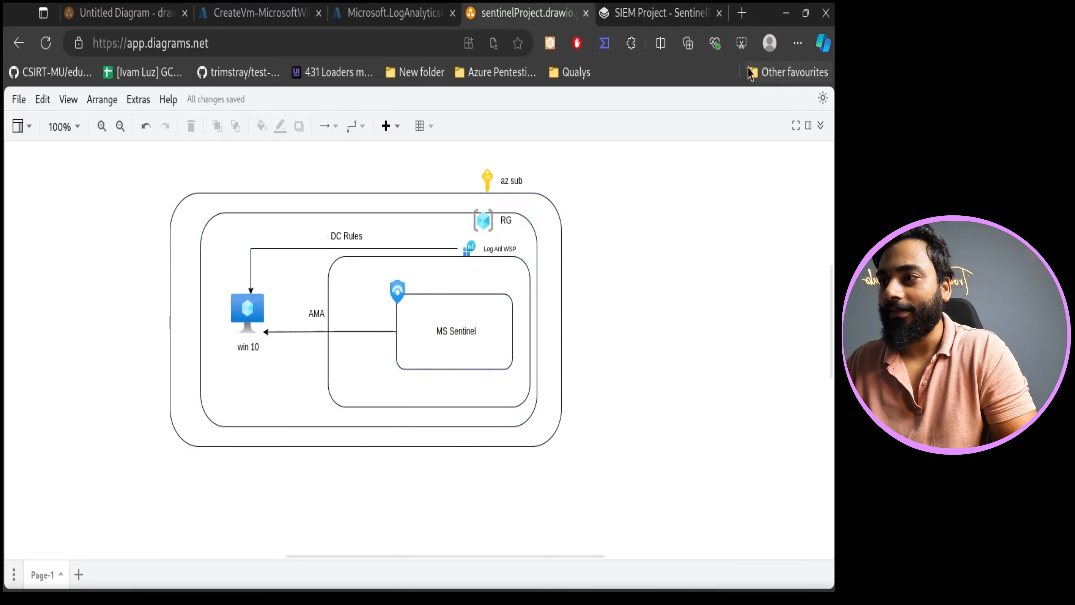
click(741, 43)
drag(133, 138, 595, 447)
click(406, 175)
click(647, 13)
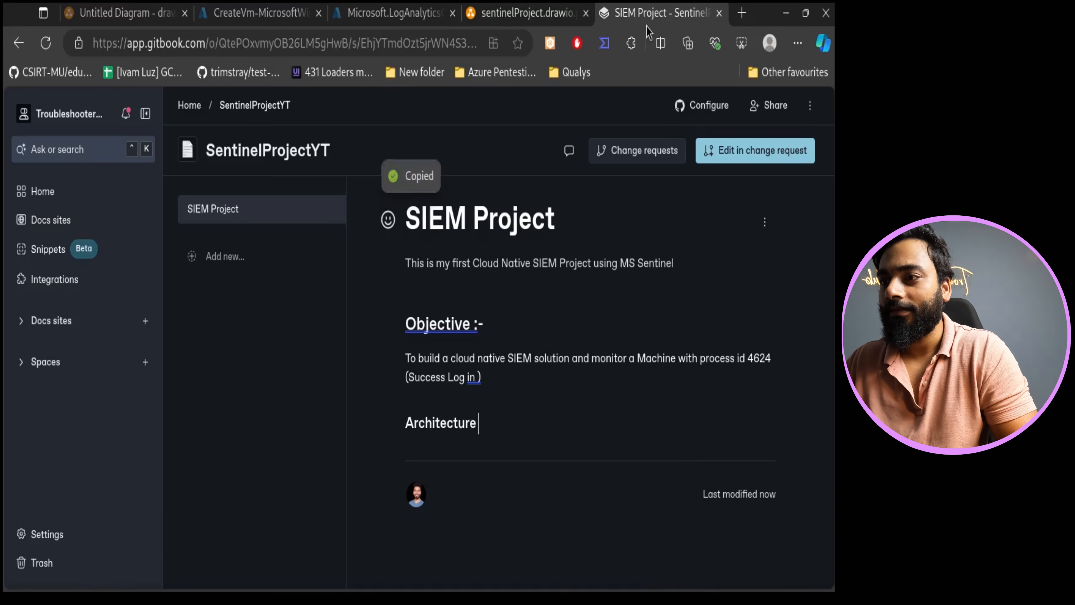
- Paste the diagram image on a new line under the Architecture heading
key(Return)
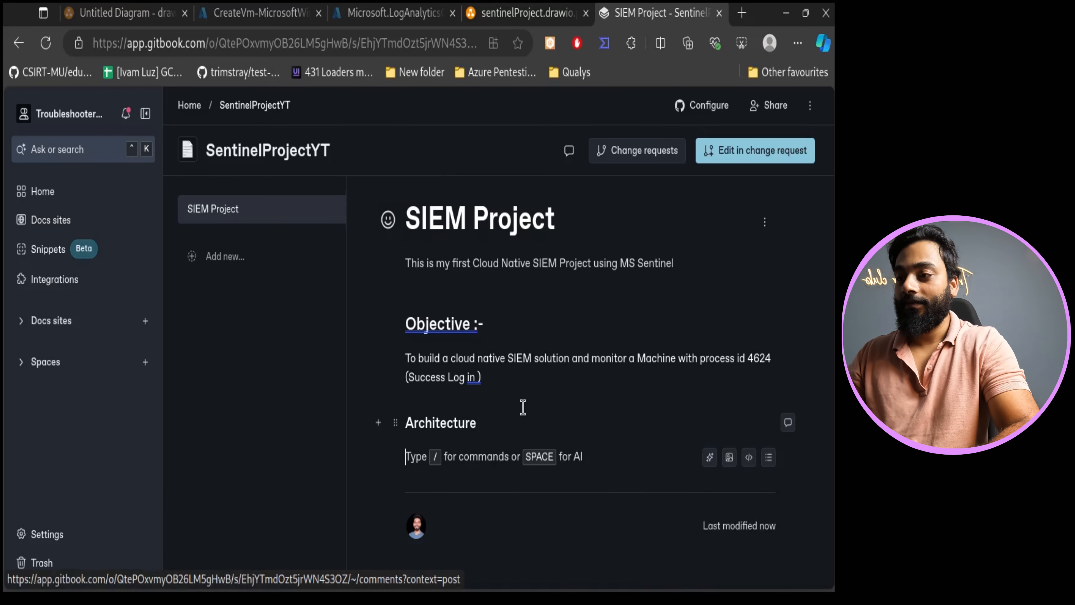
key(ctrl+v)
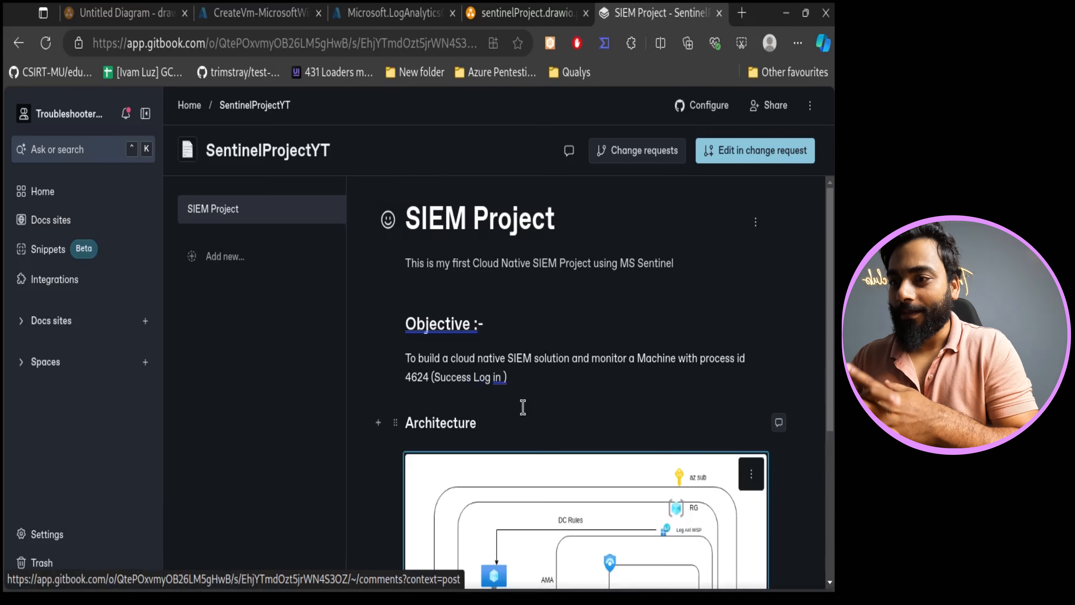
scroll(524, 407, down, 5)
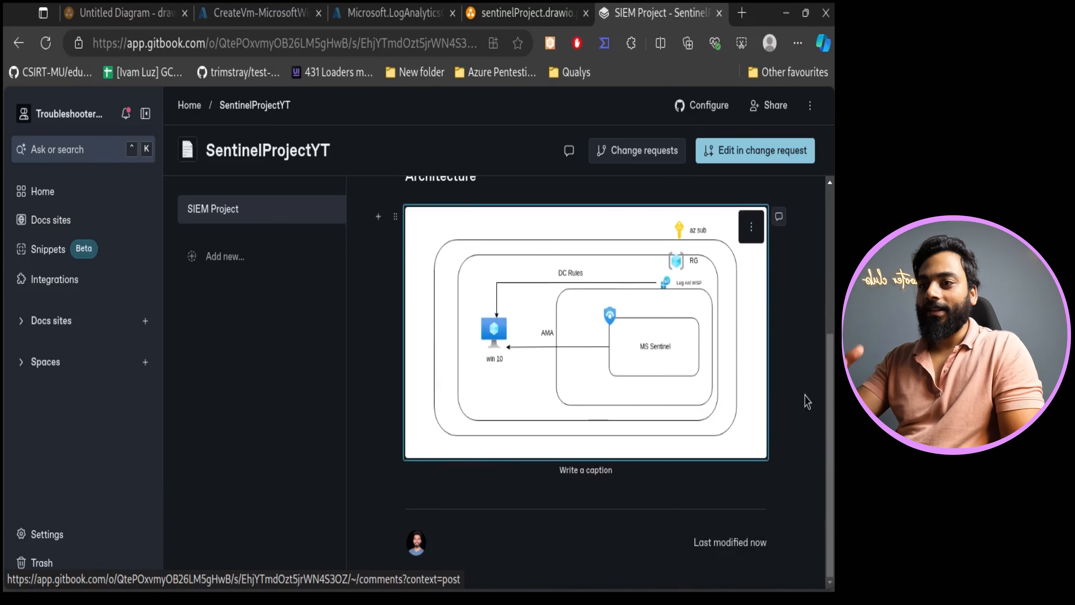
scroll(766, 396, up, 5)
scroll(641, 362, down, 5)
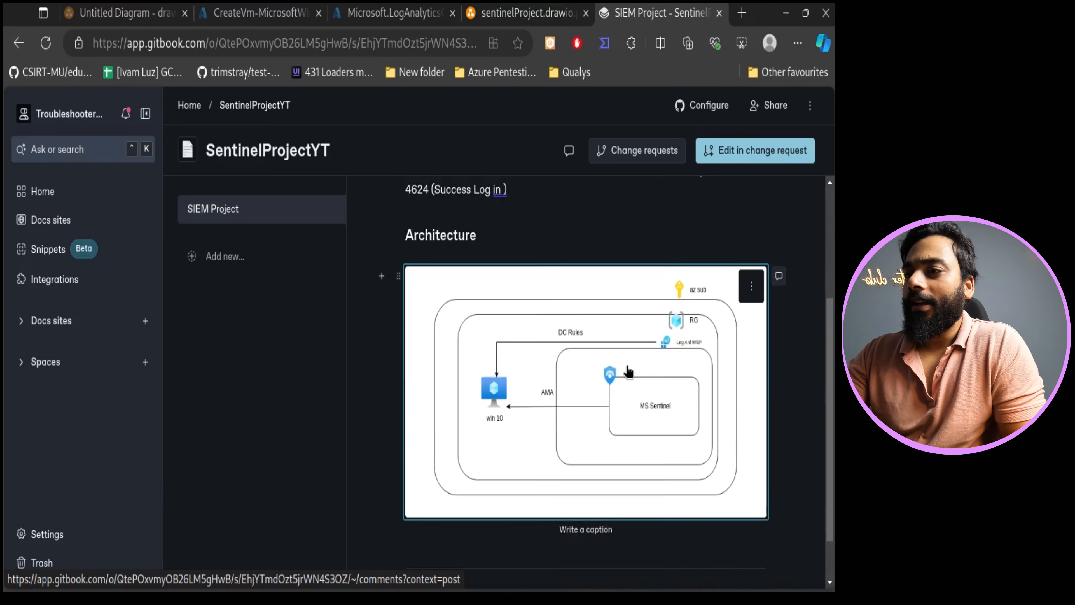
scroll(487, 424, up, 2)
- Open the sentinelVM virtual machine from the portal's Virtual machines list
click(390, 13)
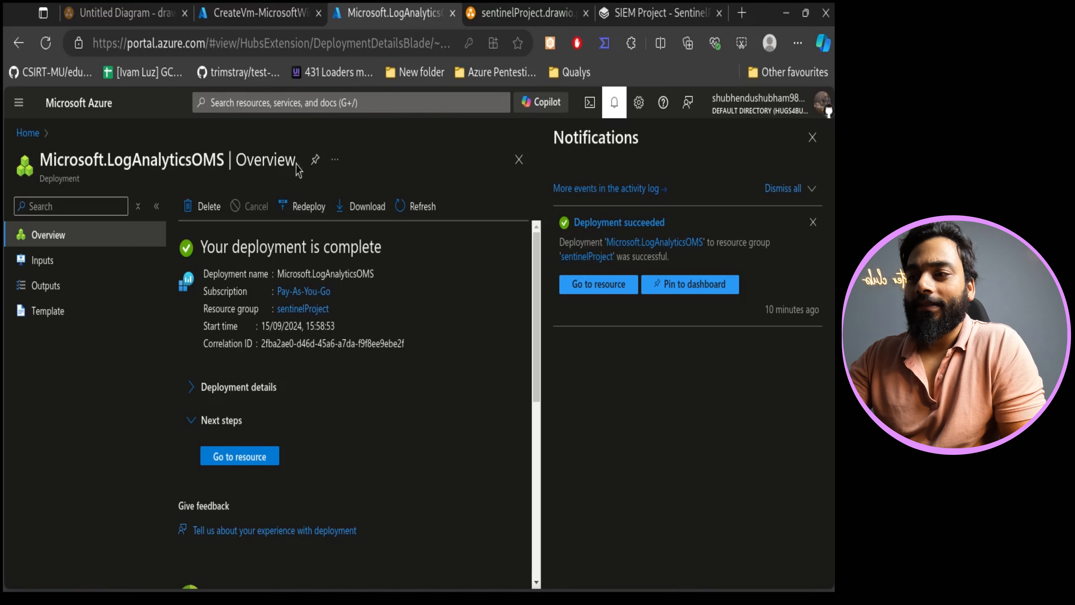
drag(213, 175, 117, 146)
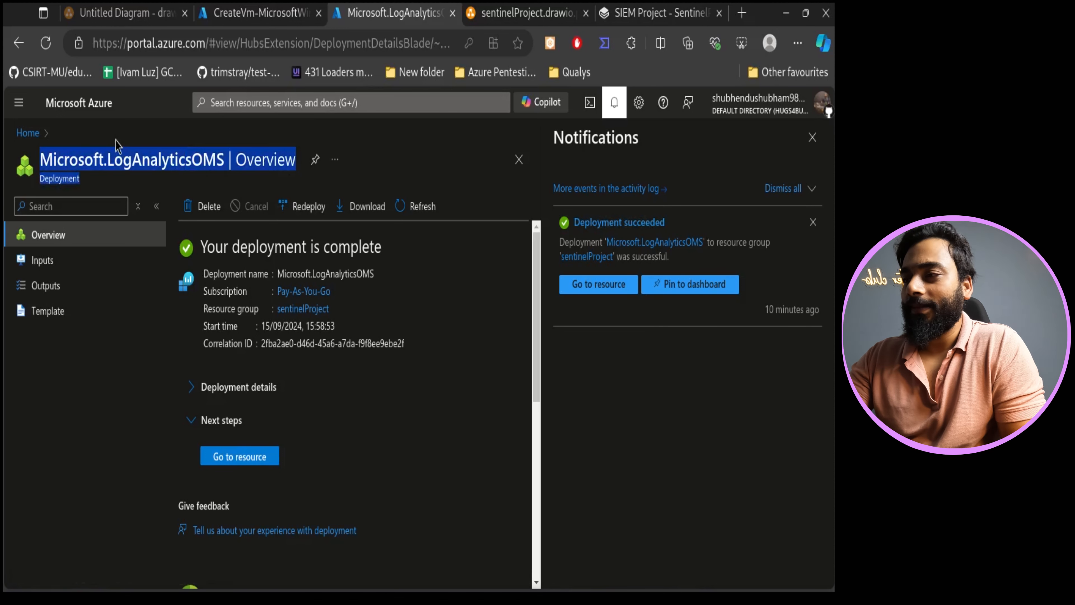
click(241, 12)
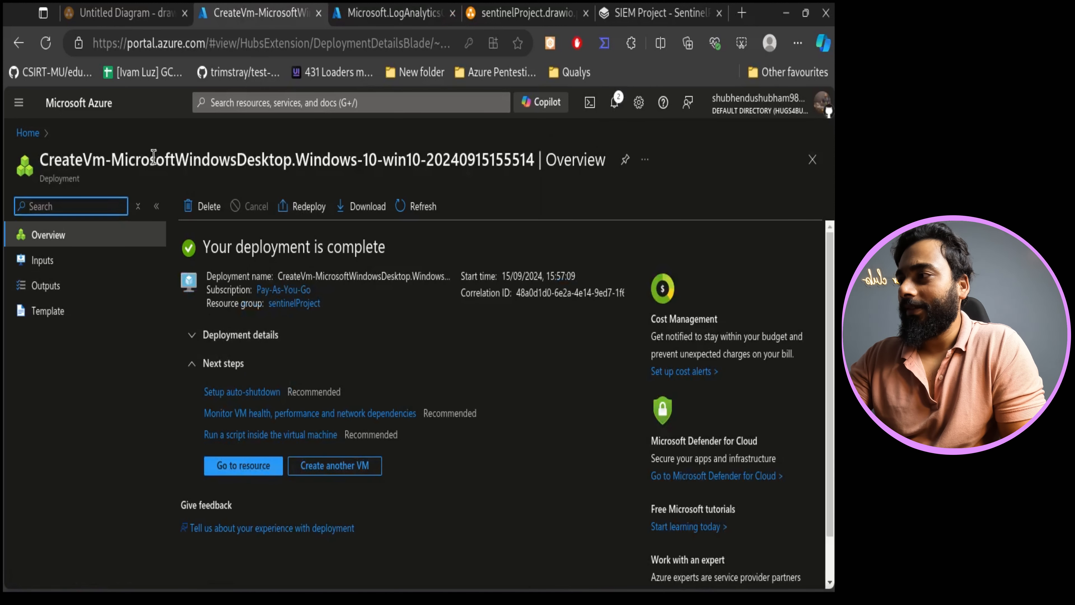
click(27, 133)
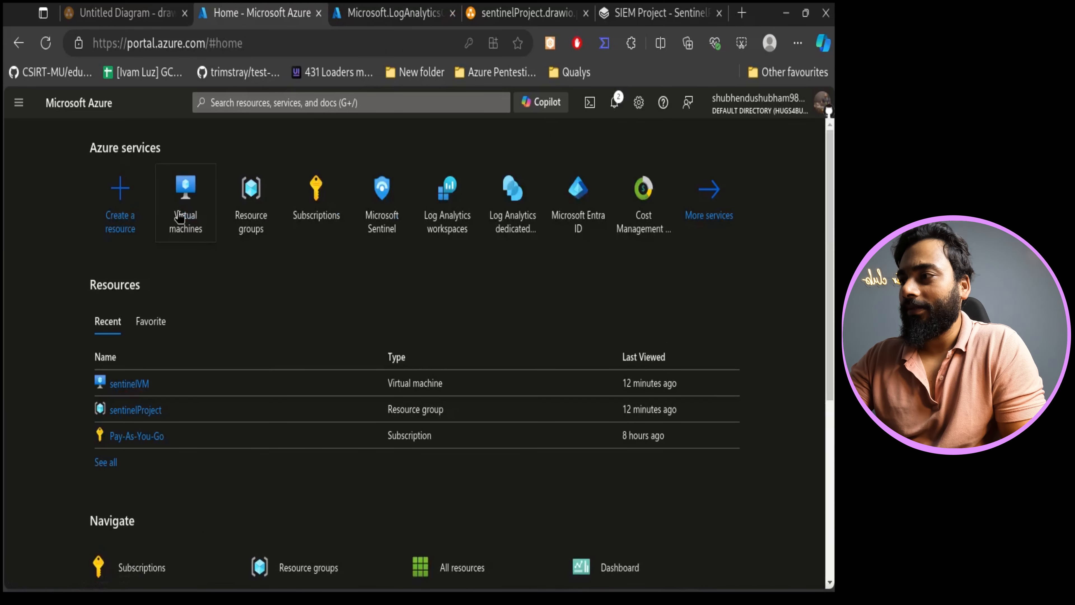
click(186, 190)
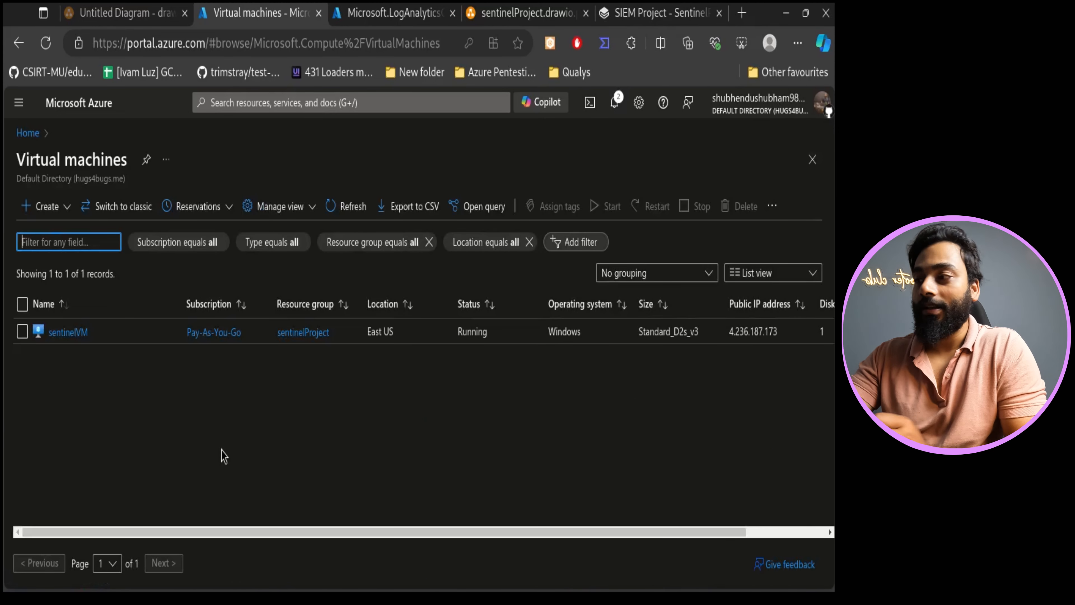
click(78, 332)
- Deploy Bastion for sentinelVM using the default name, resource group, virtual network and public IP
click(173, 163)
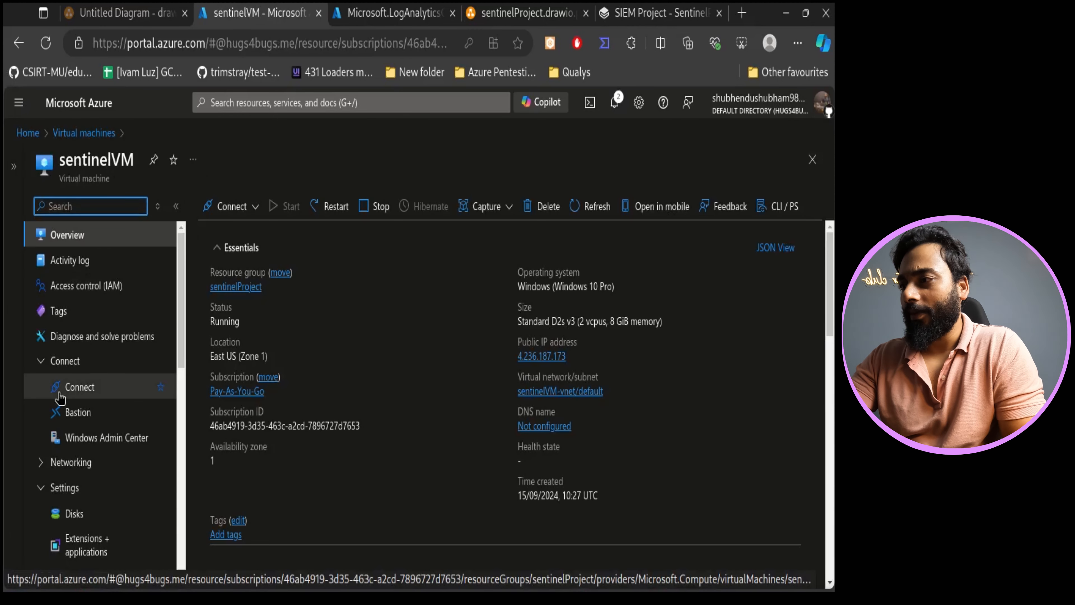
drag(242, 333, 197, 325)
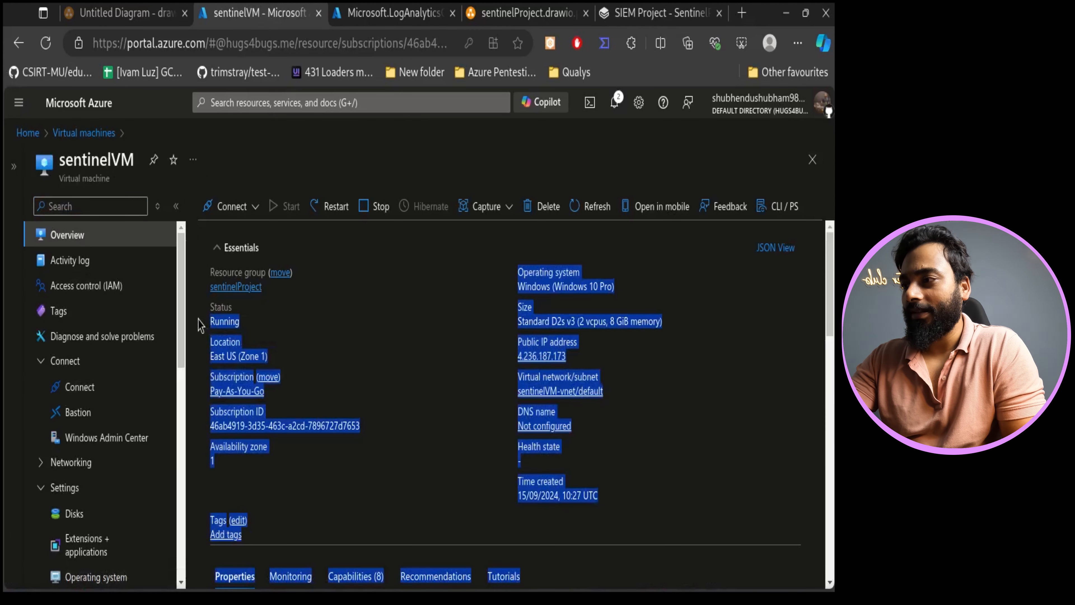
click(241, 341)
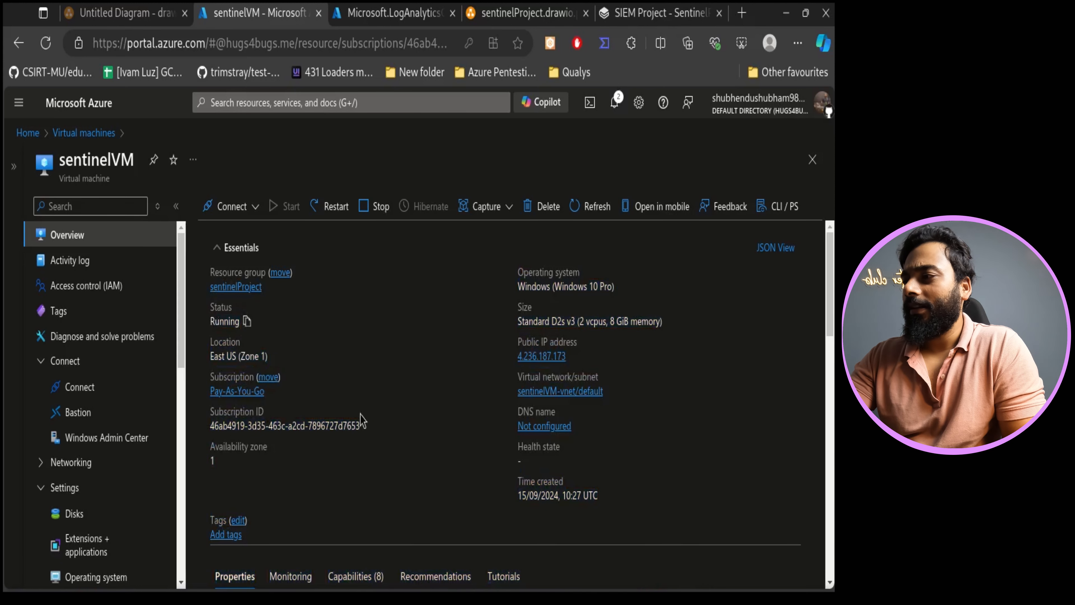
click(110, 406)
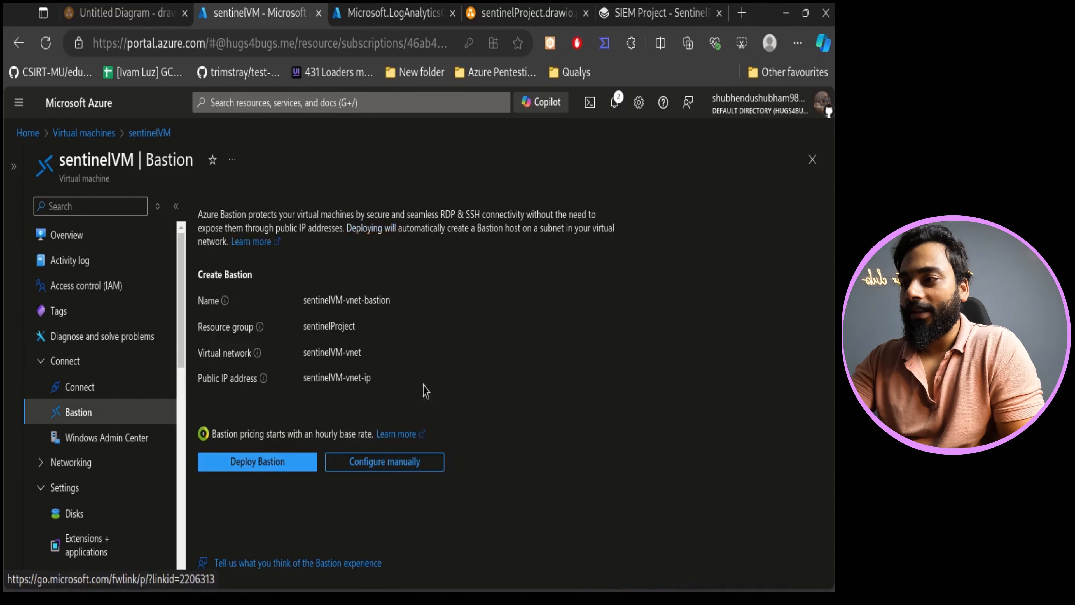
drag(388, 391, 296, 313)
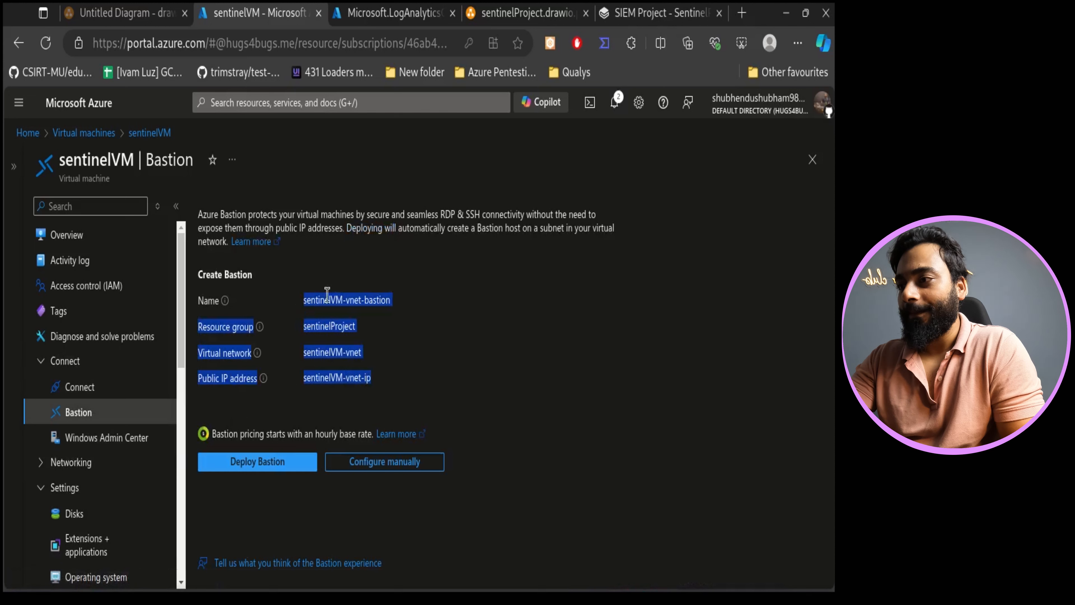
click(426, 388)
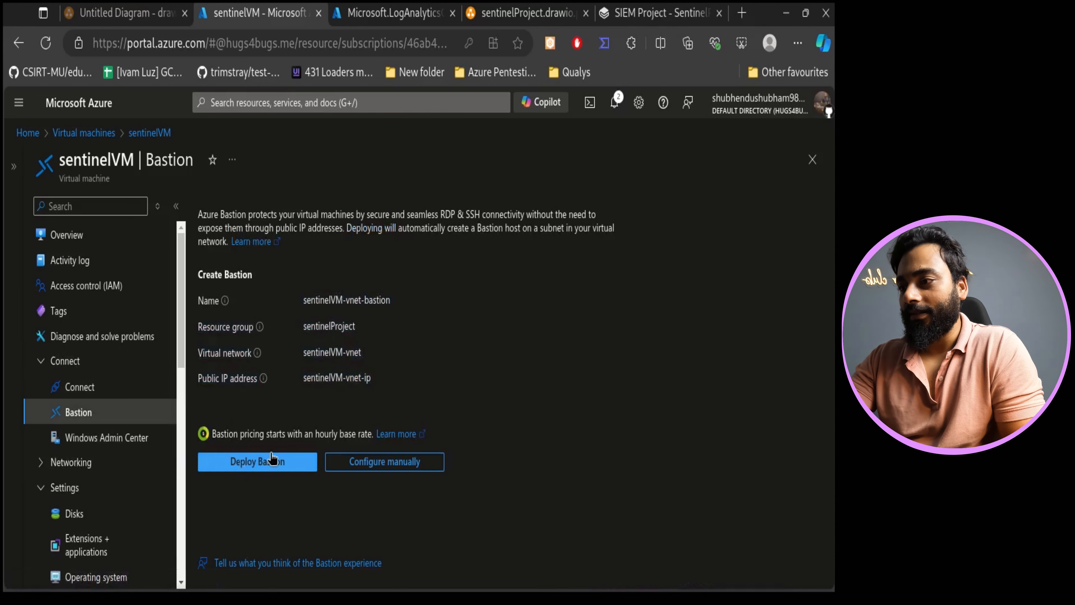
click(254, 463)
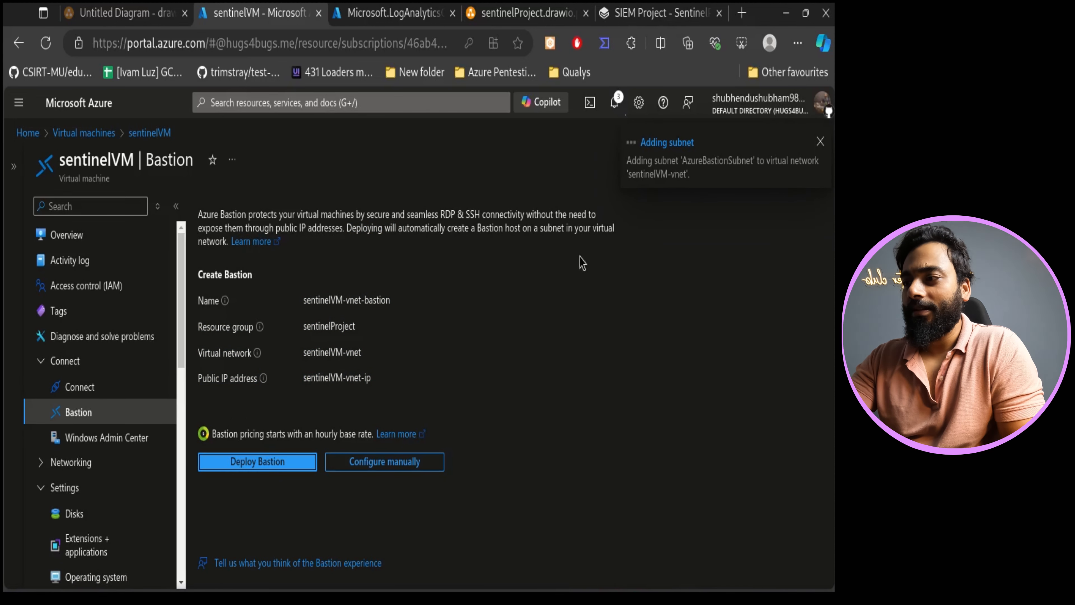
- Open the sentinelWS Log Analytics workspace from its completed deployment and close the notifications
click(386, 9)
click(251, 462)
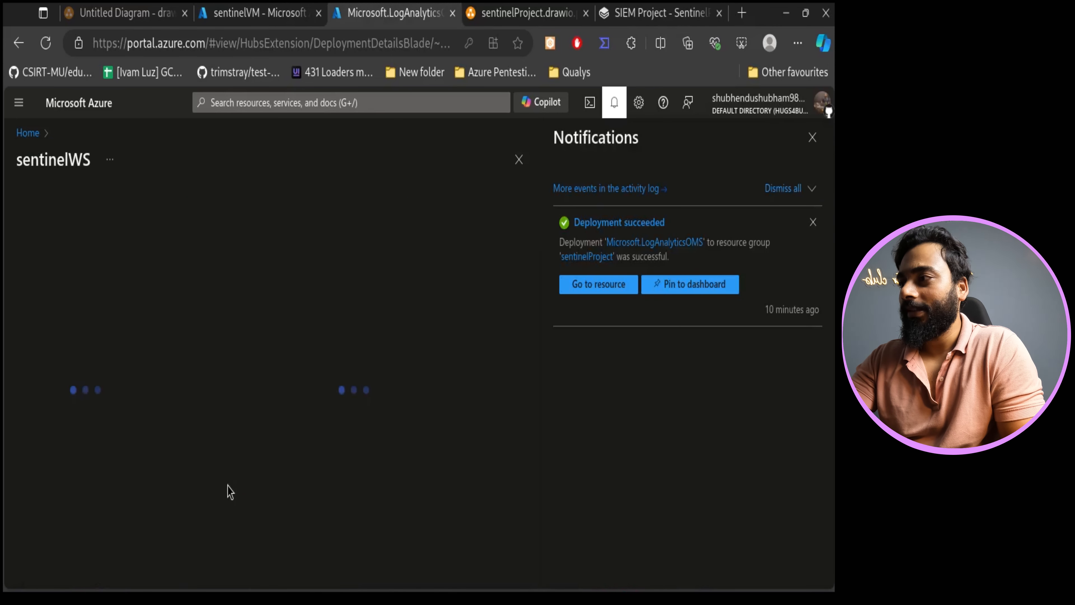
click(812, 137)
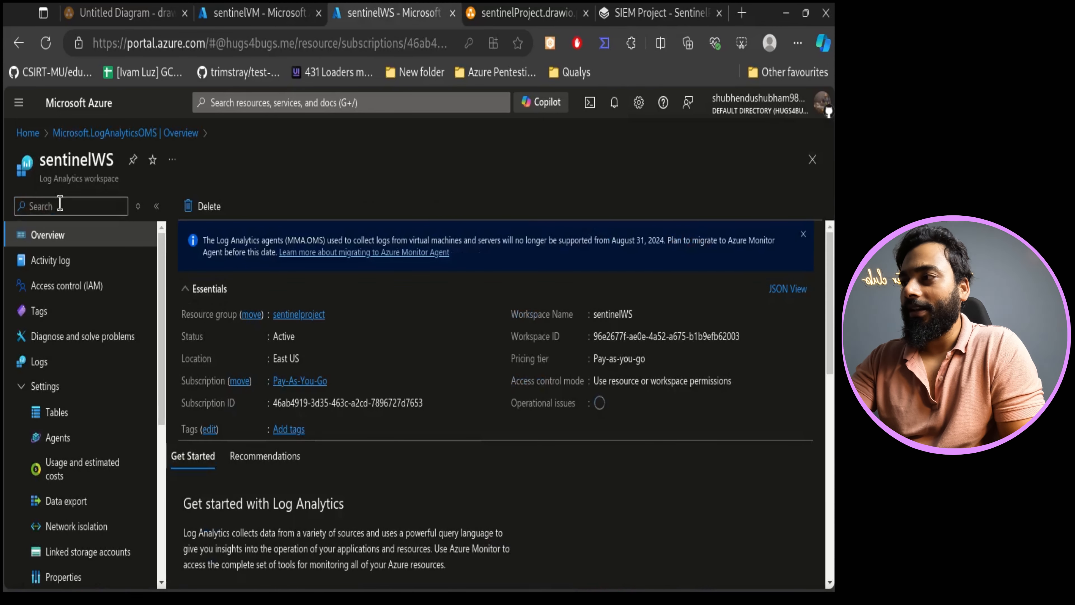
- Open the sentinelWS workspace's Agents page and review the Windows computers connected through each agent type
drag(100, 178, 62, 159)
click(361, 176)
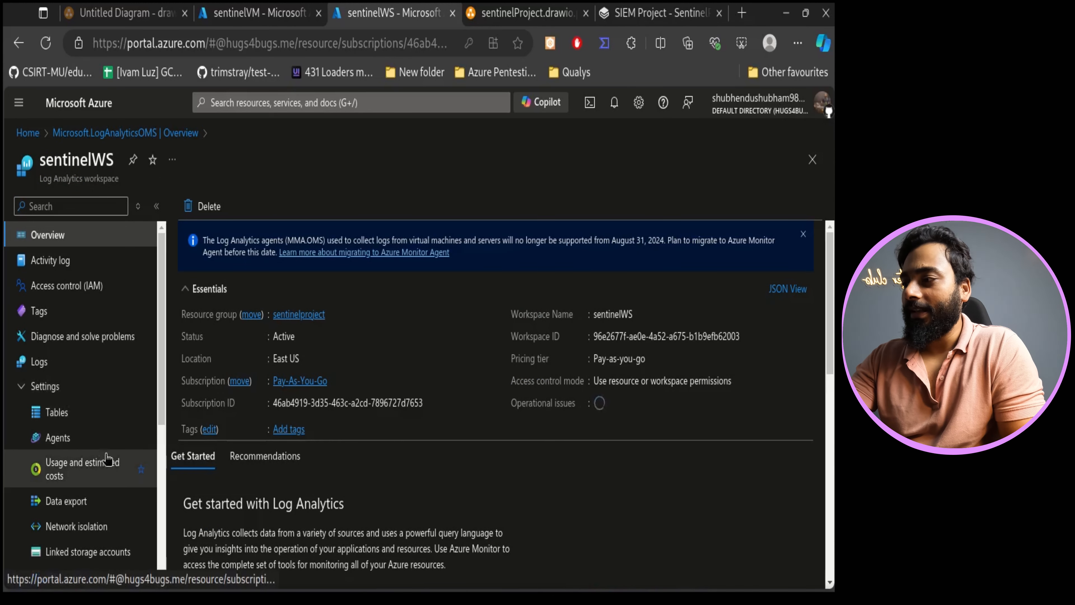
click(85, 438)
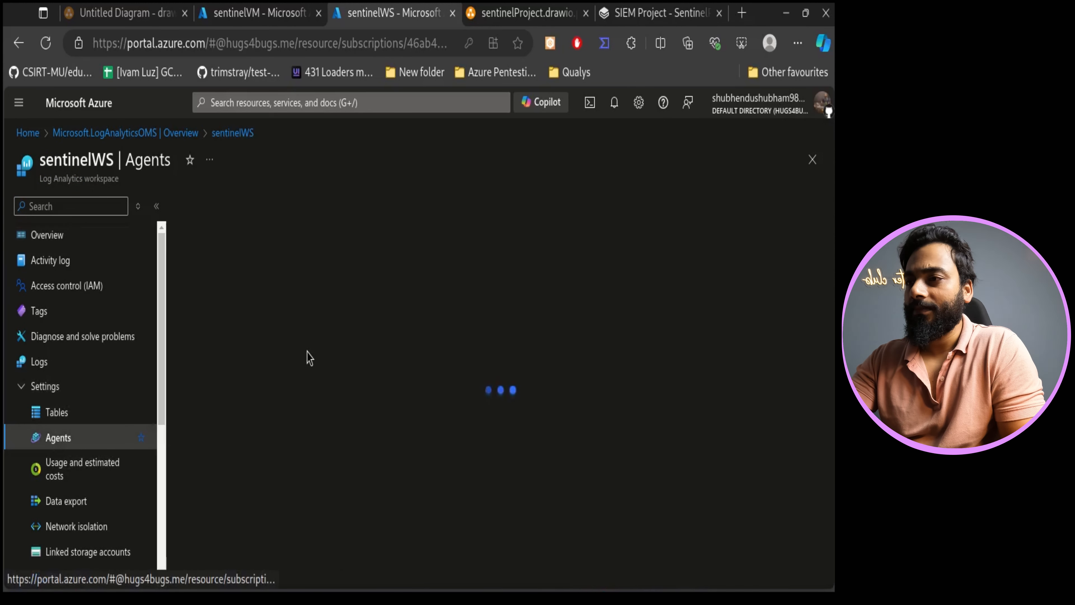
drag(340, 300, 198, 248)
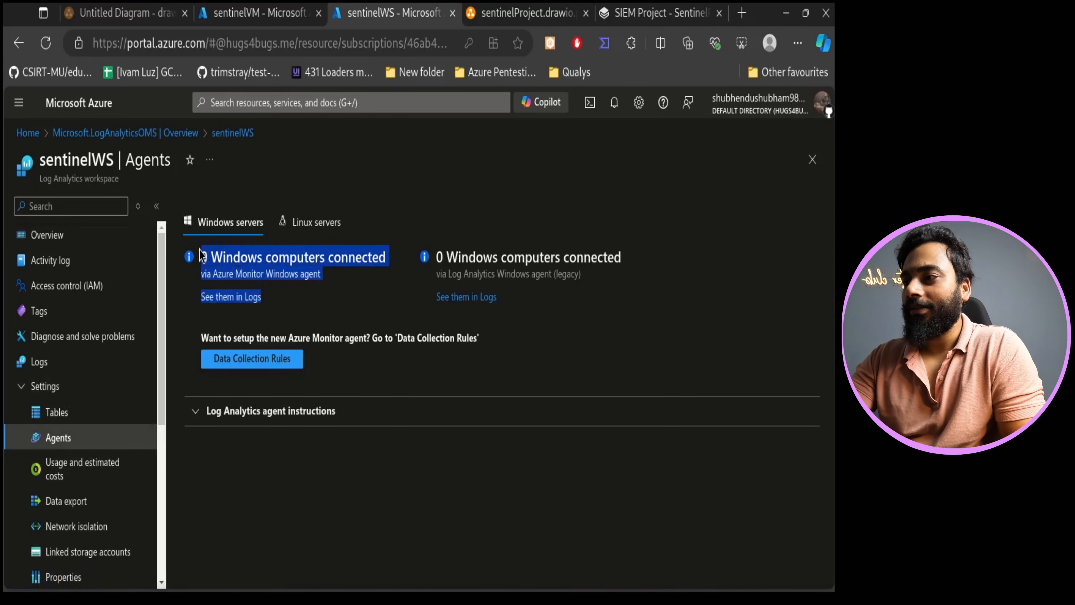
click(372, 280)
drag(335, 293, 257, 255)
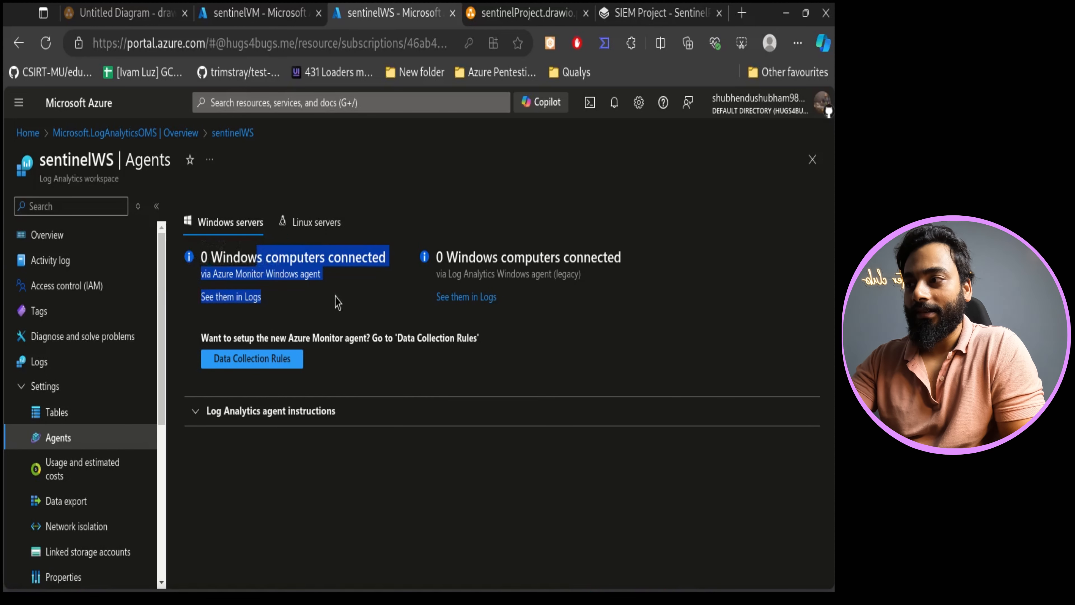
click(331, 306)
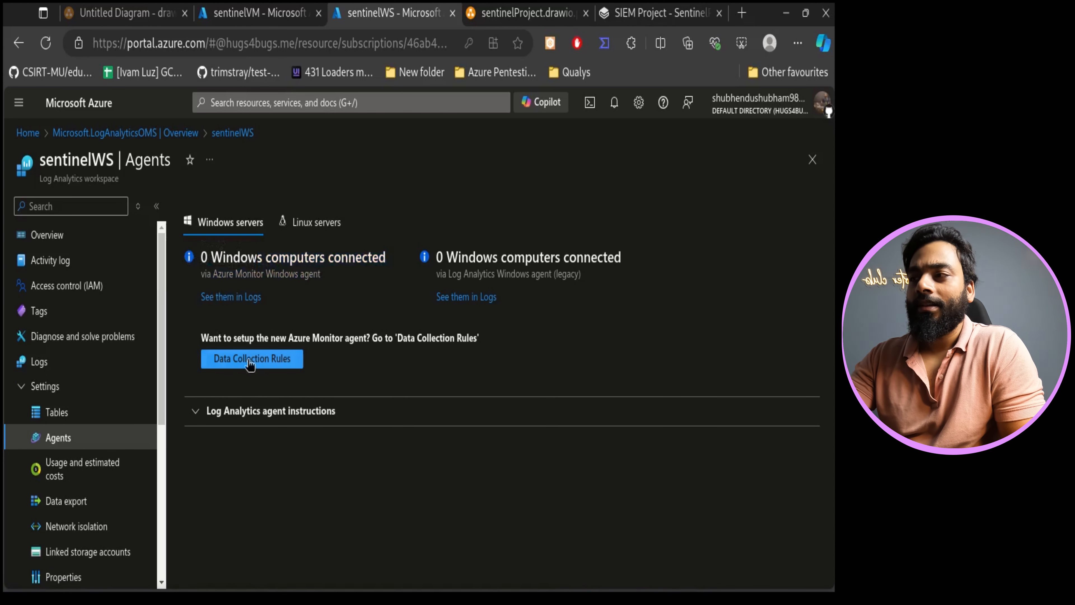
- Search the portal for Microsoft Sentinel, open its service page, and switch back to the architecture diagram
click(291, 106)
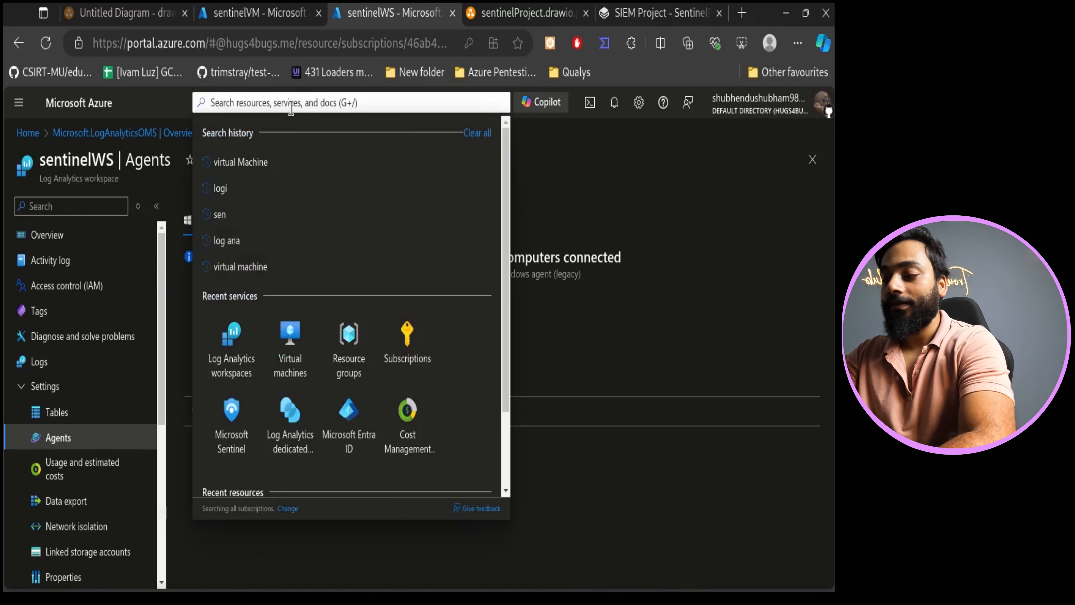
text(senti)
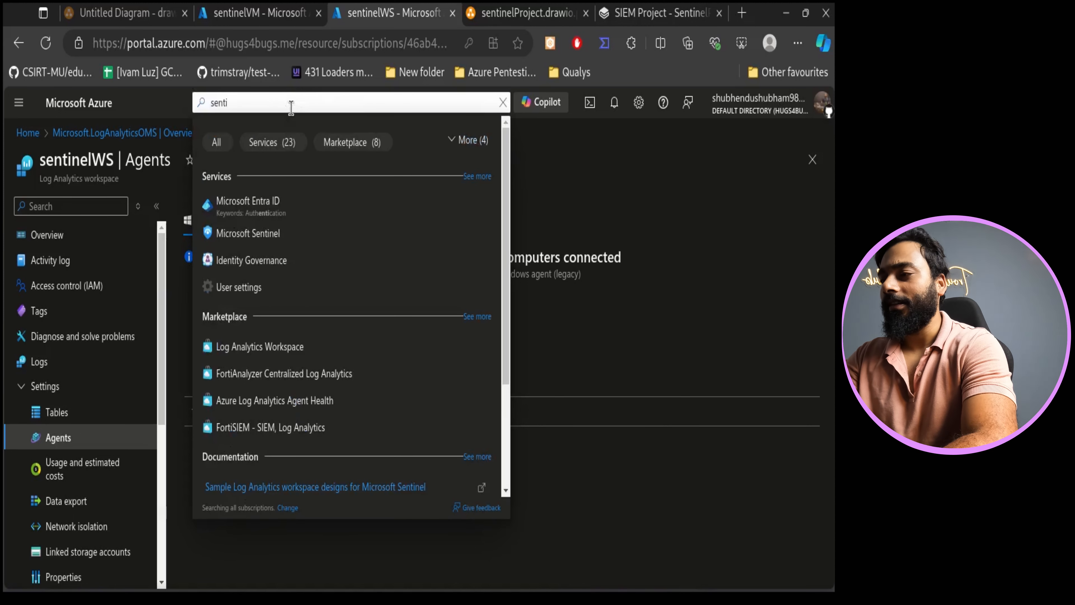
click(276, 234)
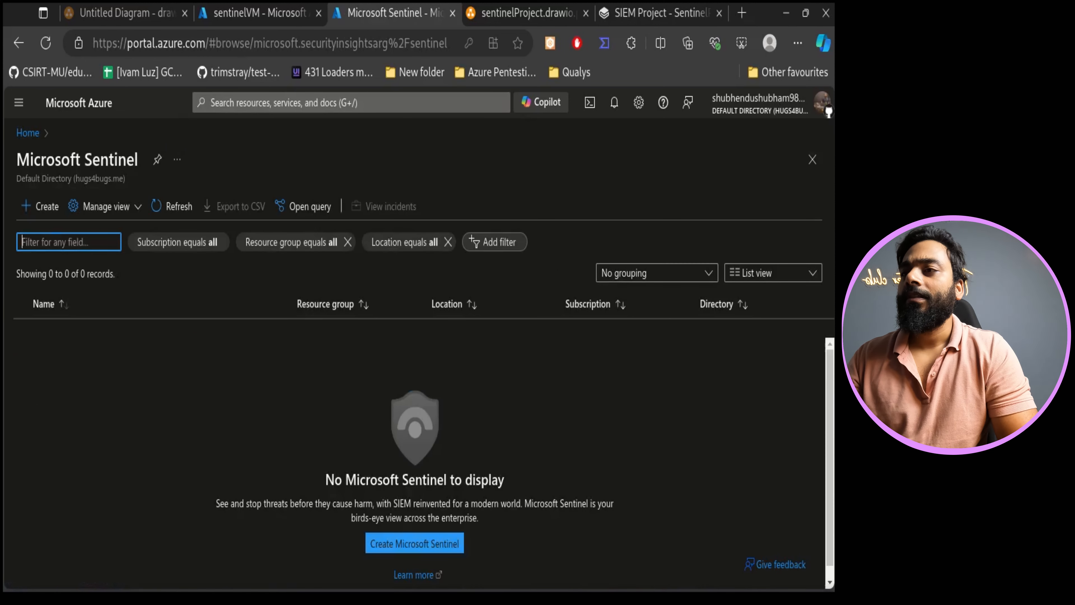
click(549, 14)
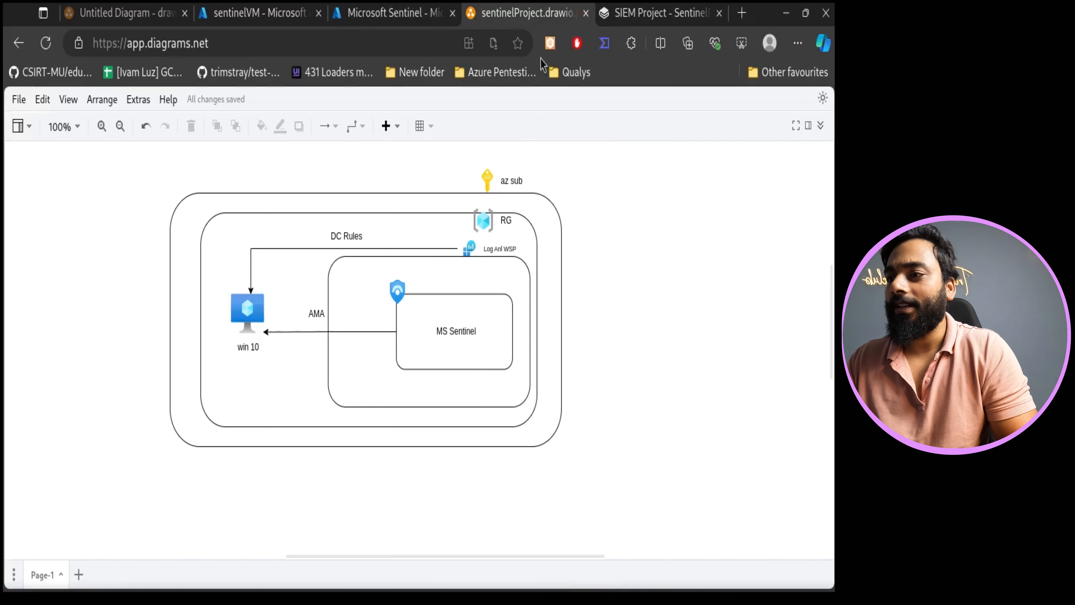
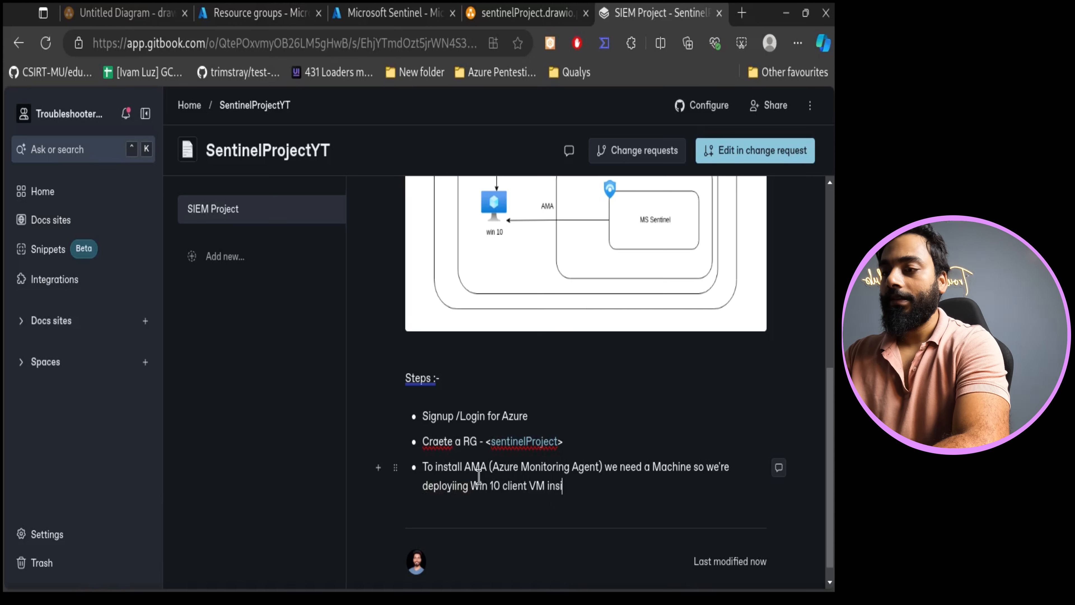
- Finish the AMA step bullet with 'inside Azure', start a new bullet, and fix the 'deployiing' typo
text(zure)
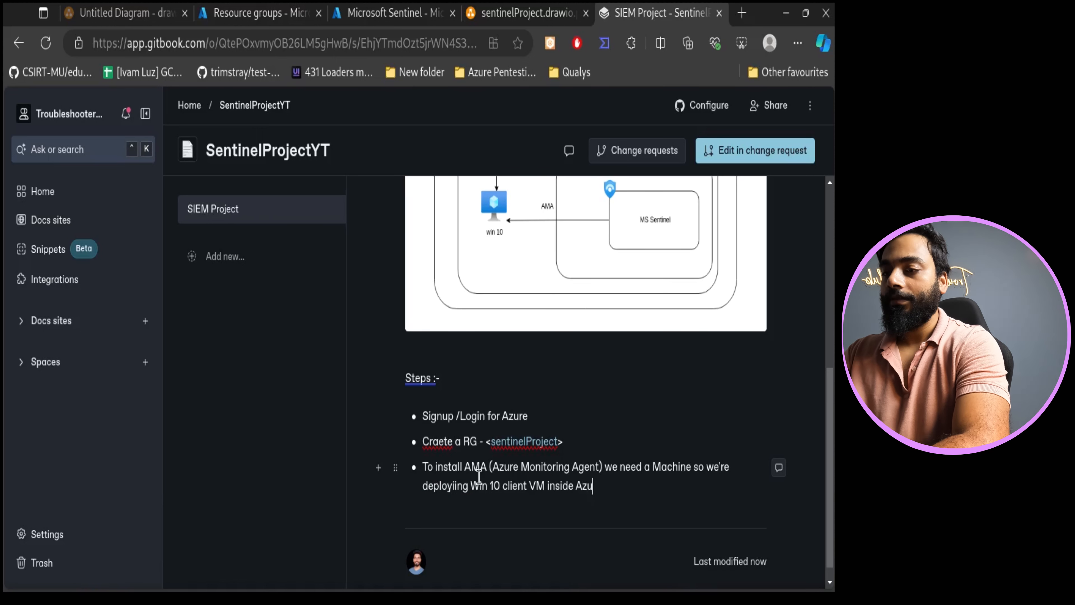
key(Return)
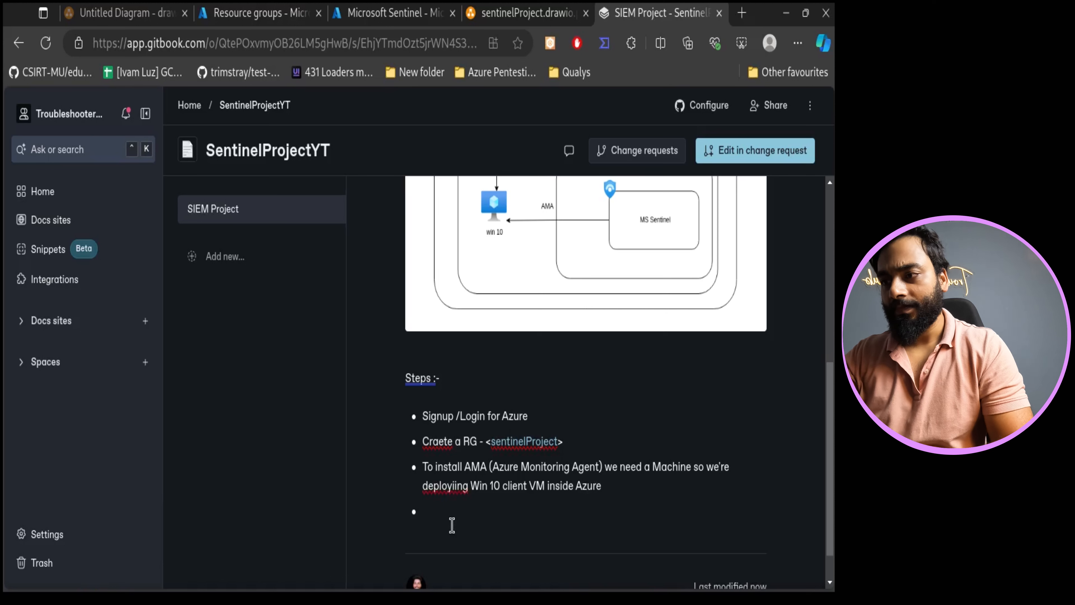
click(456, 492)
click(464, 517)
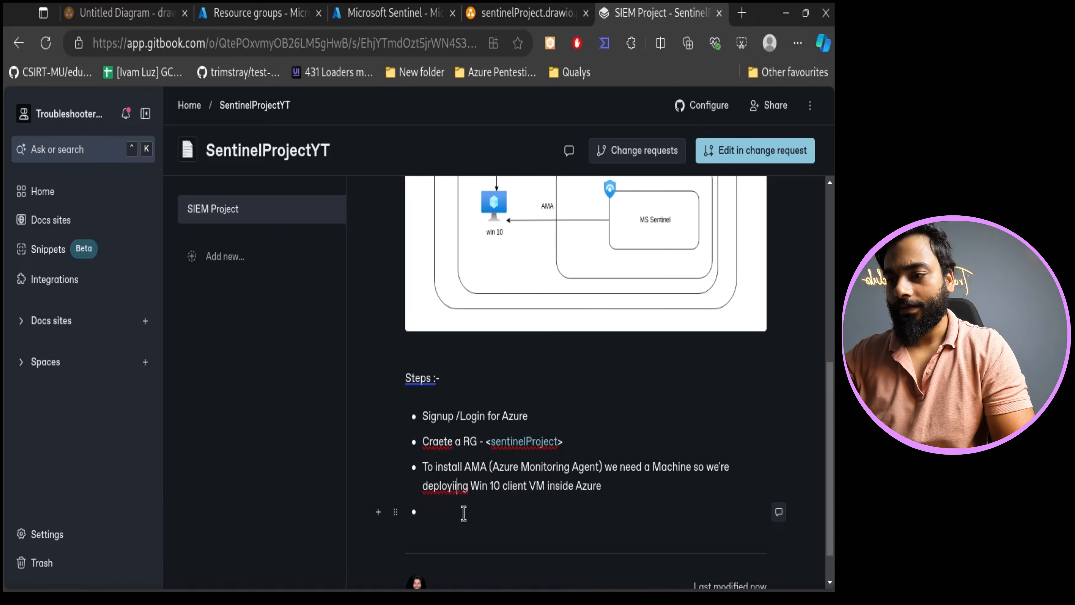
key(BackSpace)
- Correct the misspelt 'Create' in the resource group step bullet
click(464, 513)
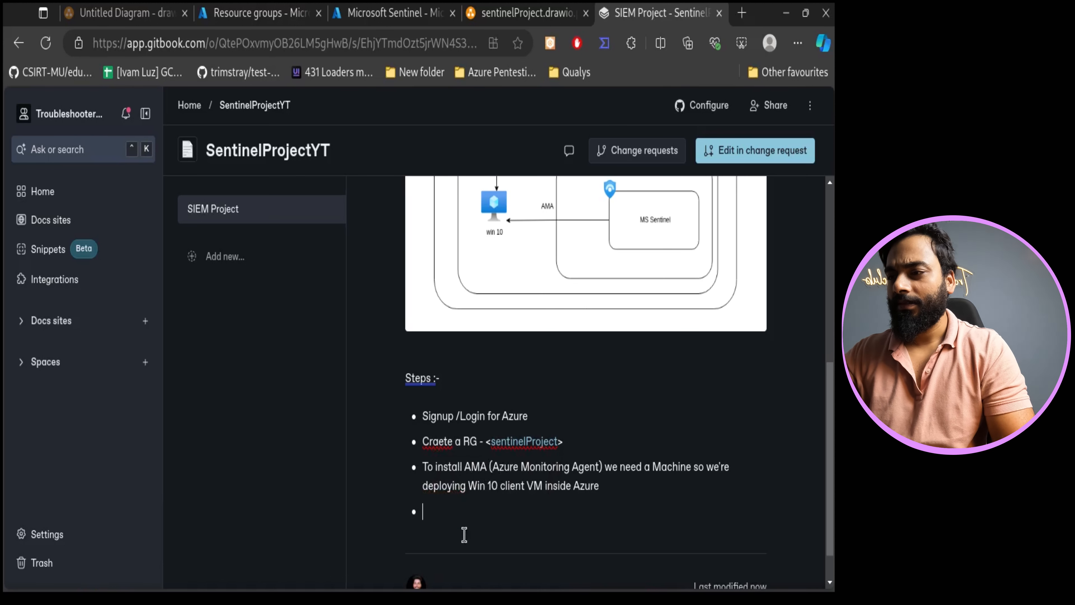
click(441, 443)
click(466, 486)
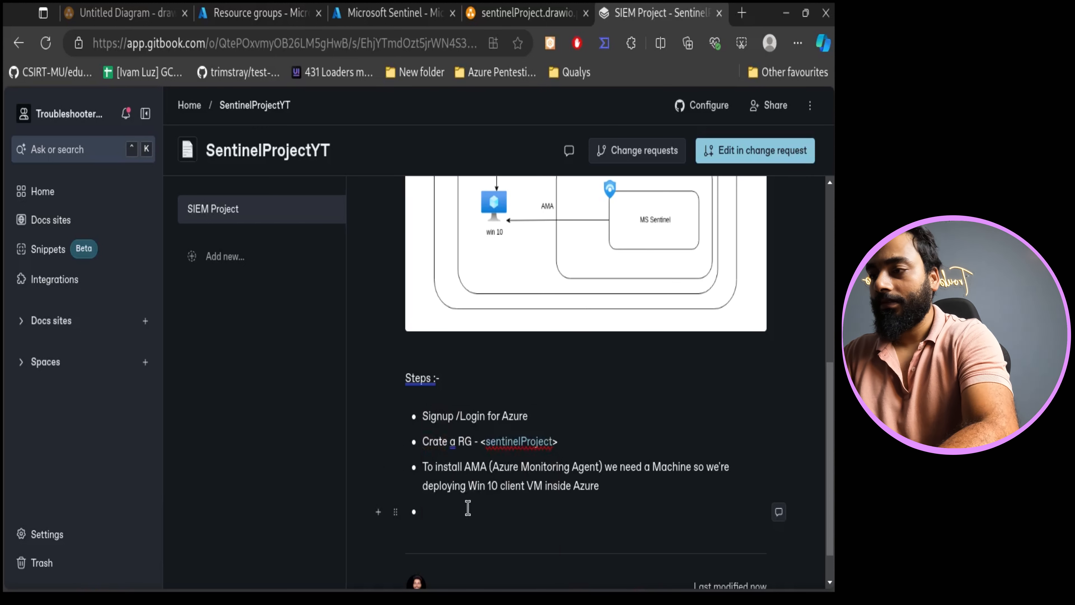
key(BackSpace)
text(ea)
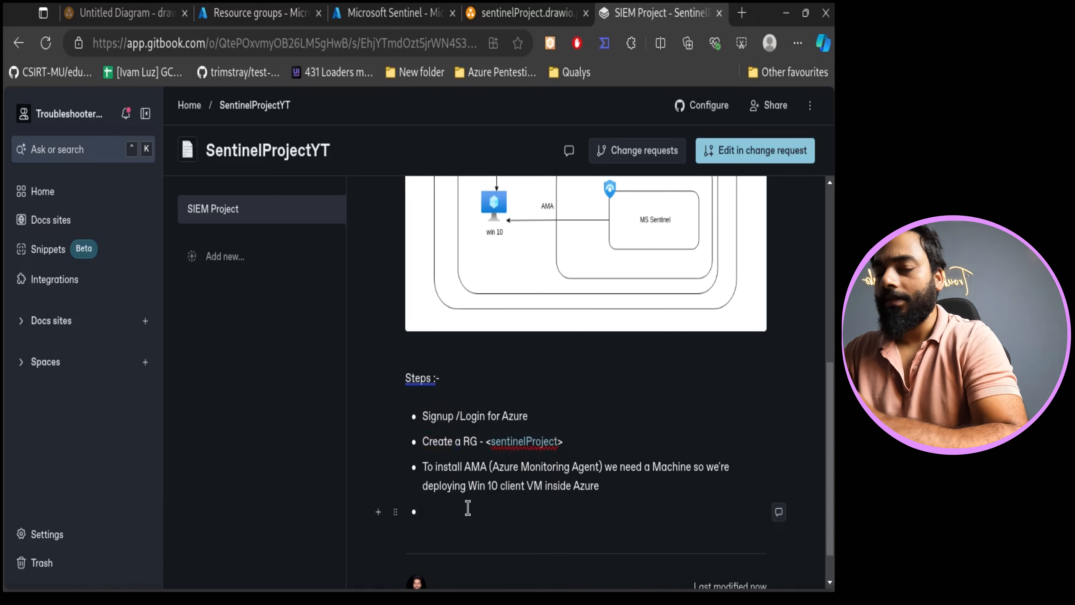
- Write a new step bullet reading 'Create a VM - OS - Win 10 -'
click(511, 547)
click(489, 511)
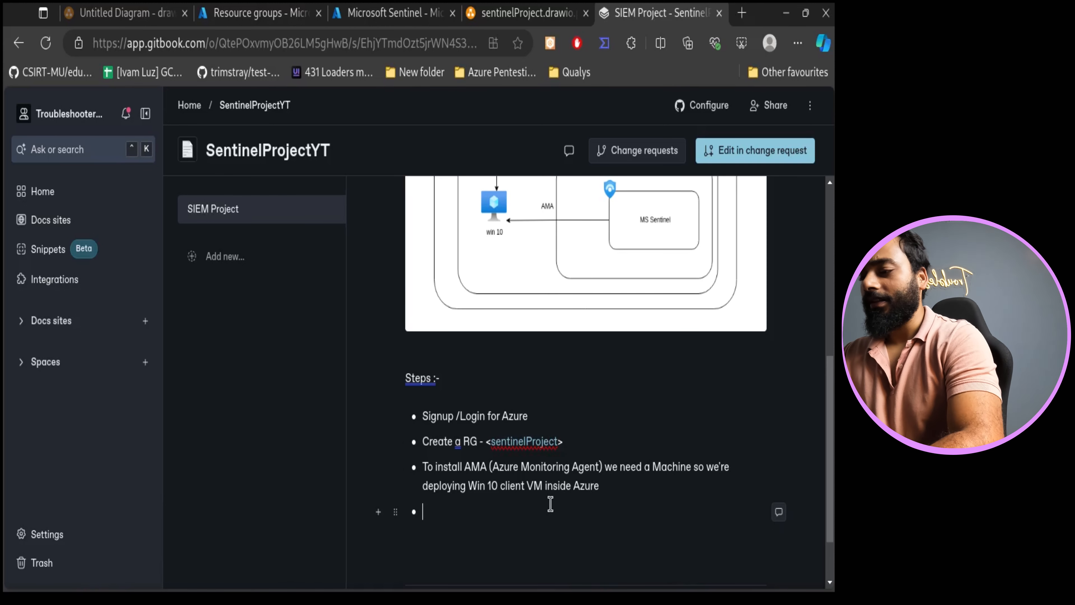
text(reate a VM )
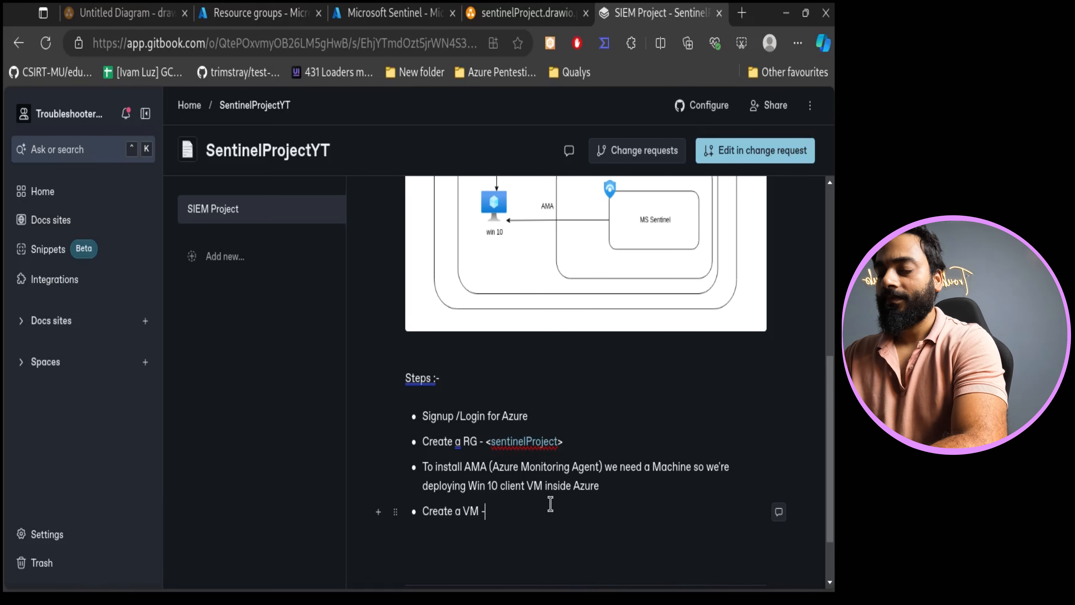
text(- OS - W)
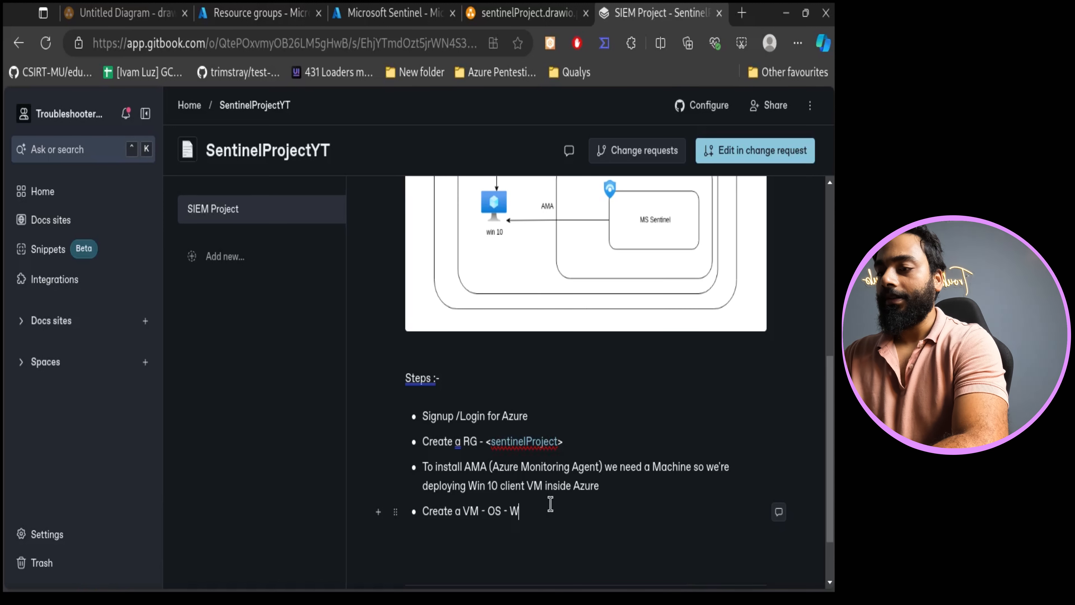
text(in 1o)
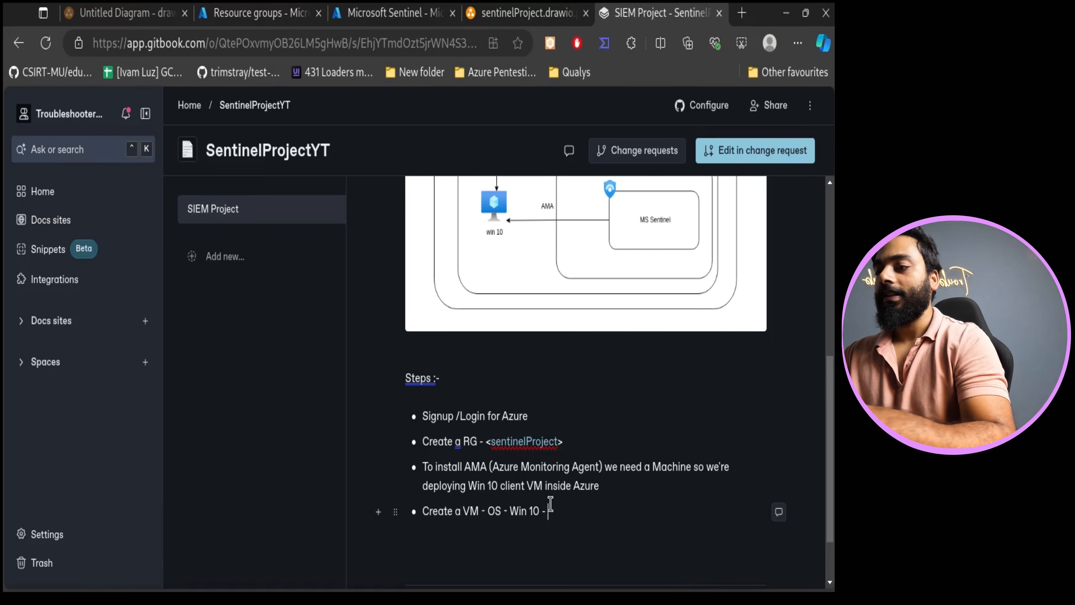
- Open the sentinelProject resource group in the Azure portal, copy the sentinelVM name, and return to the GitBook page
click(373, 12)
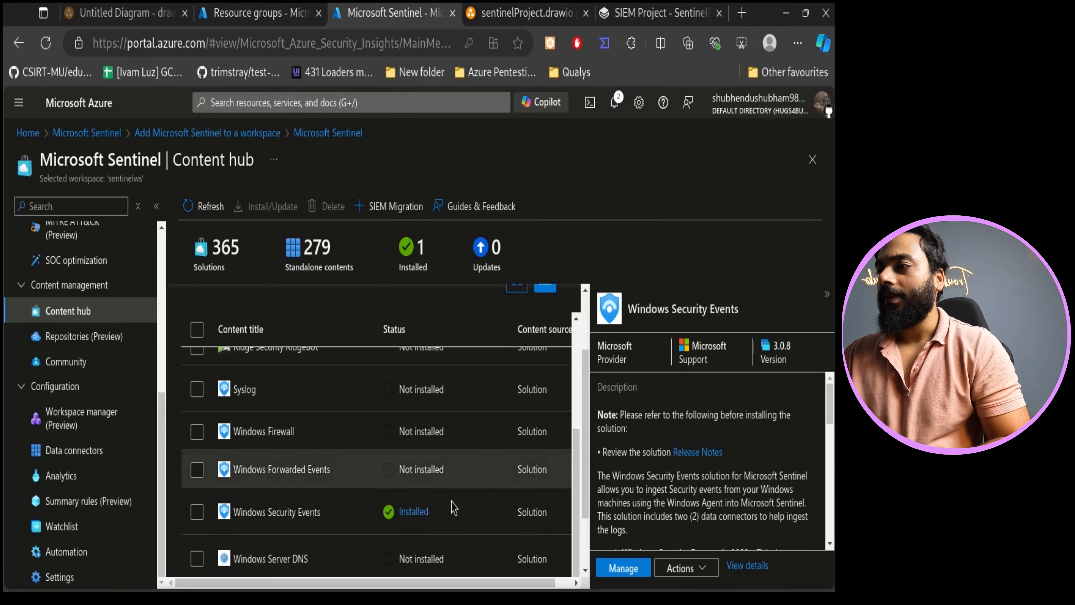
click(274, 8)
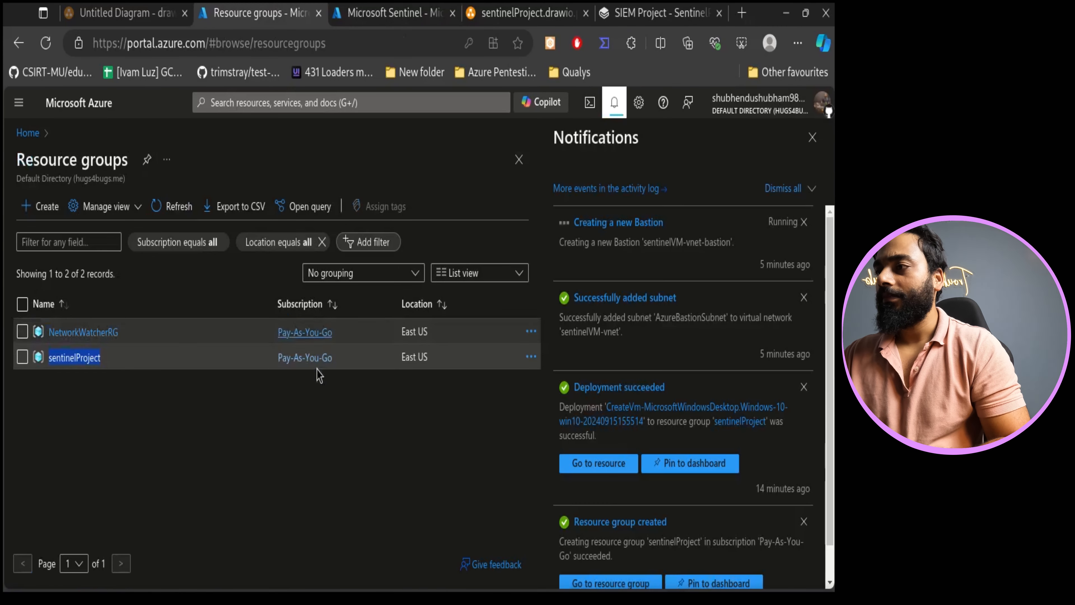
click(79, 356)
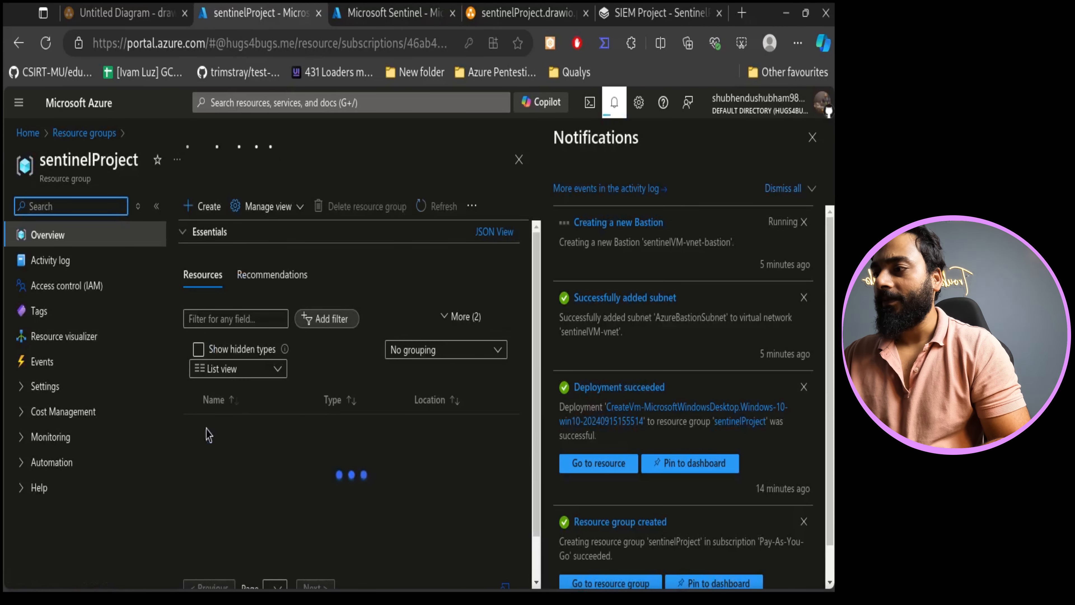
drag(260, 448, 220, 450)
key(ctrl+c)
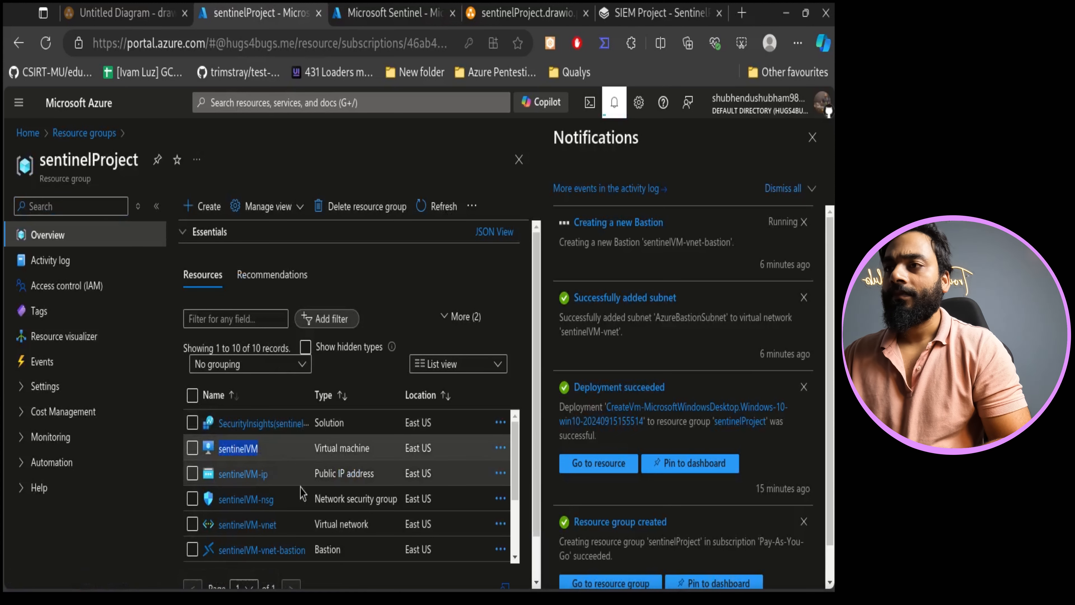
click(658, 13)
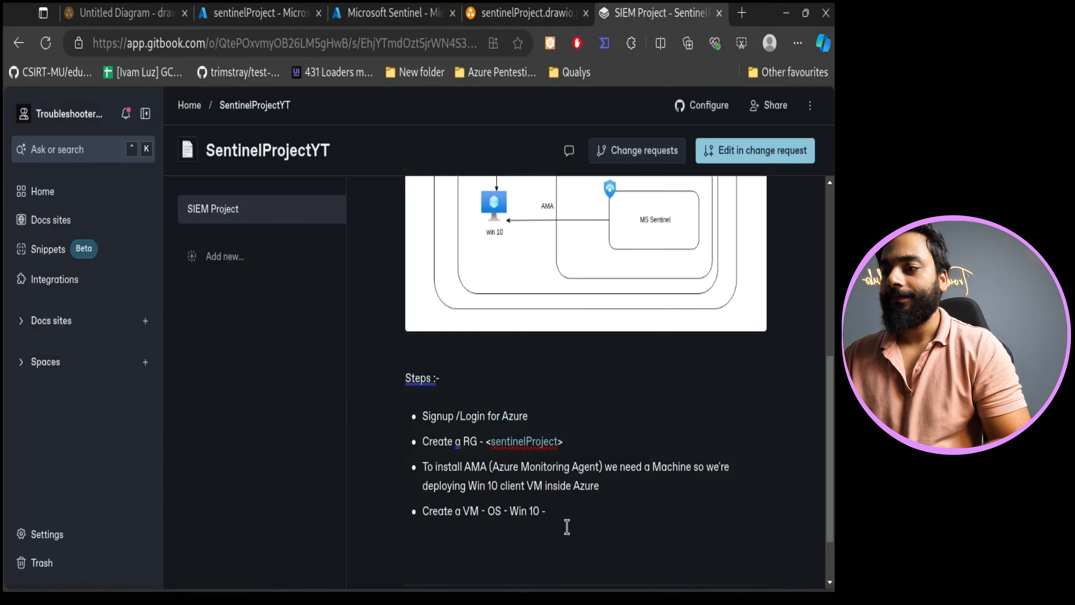
- Insert '<sentinelVM>' after 'Create a VM', end the bullet with 'Bastion to connect', and start a new bullet
click(482, 514)
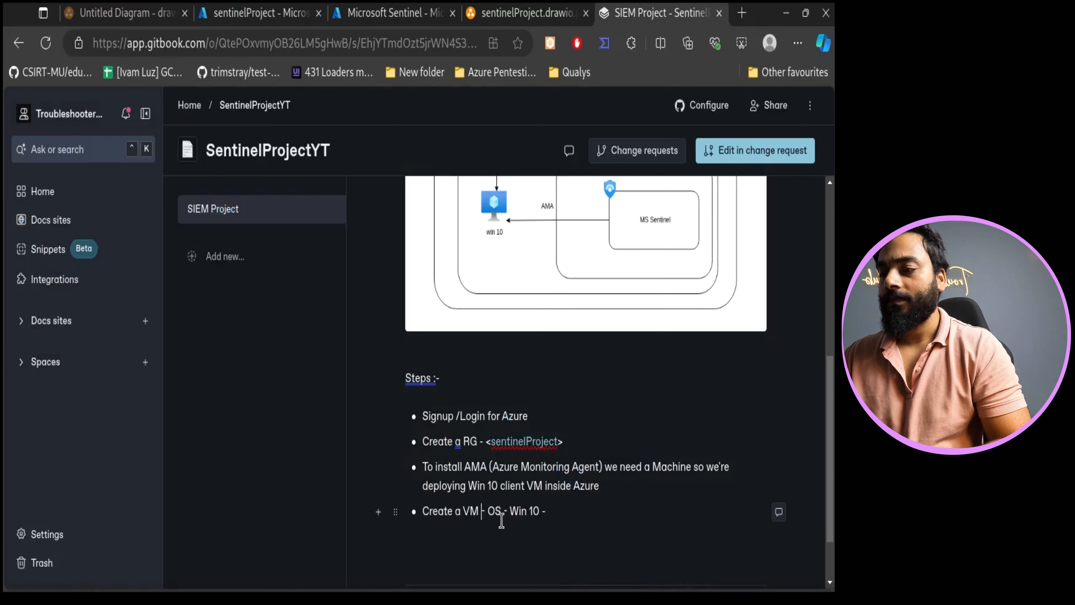
text(<)
key(ctrl+v)
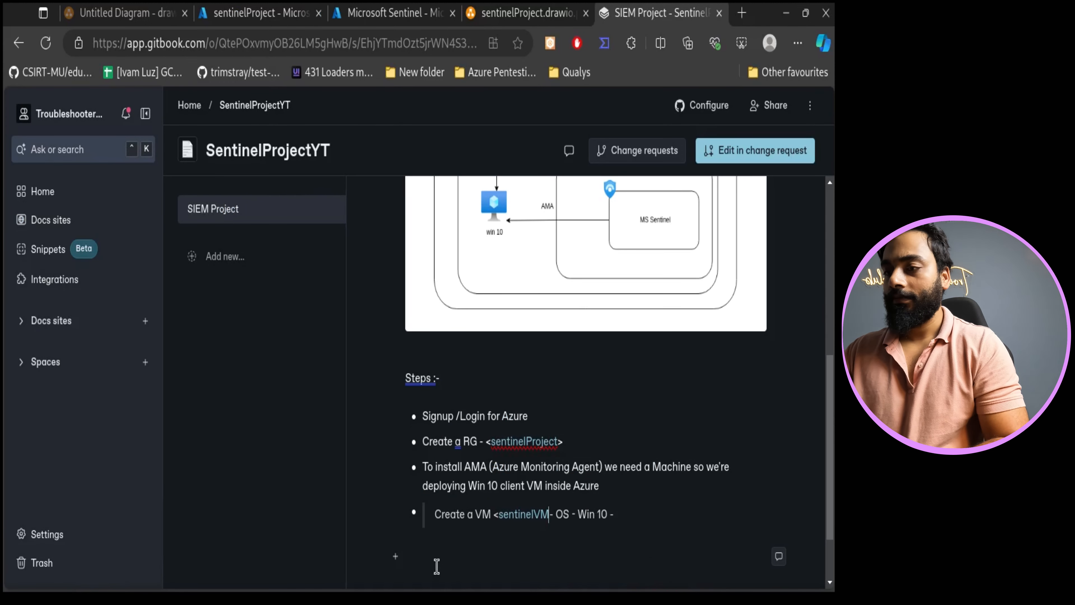
text(>)
click(618, 511)
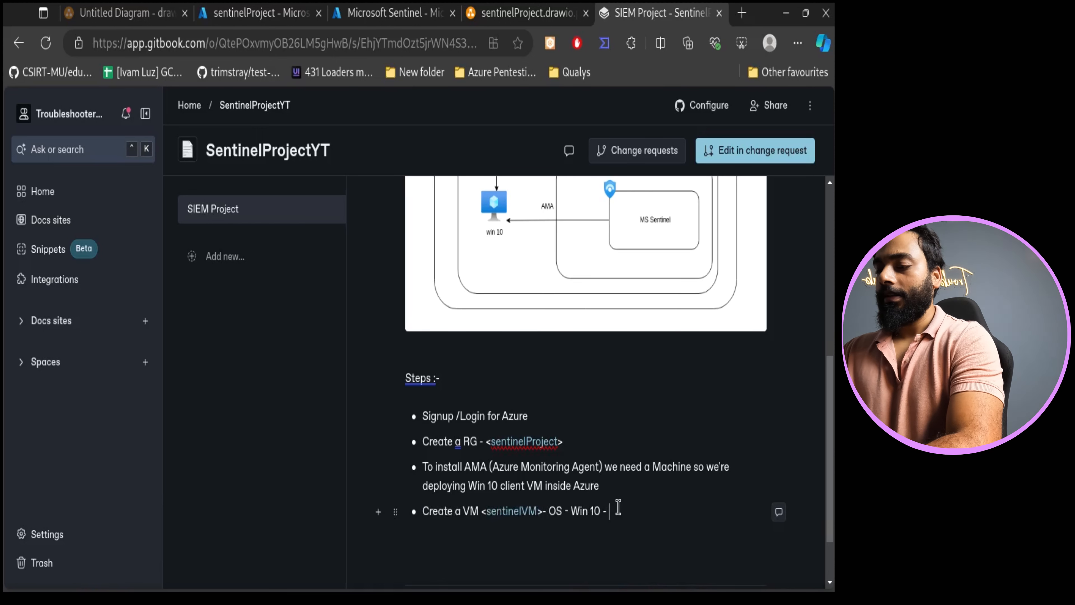
text(Bas)
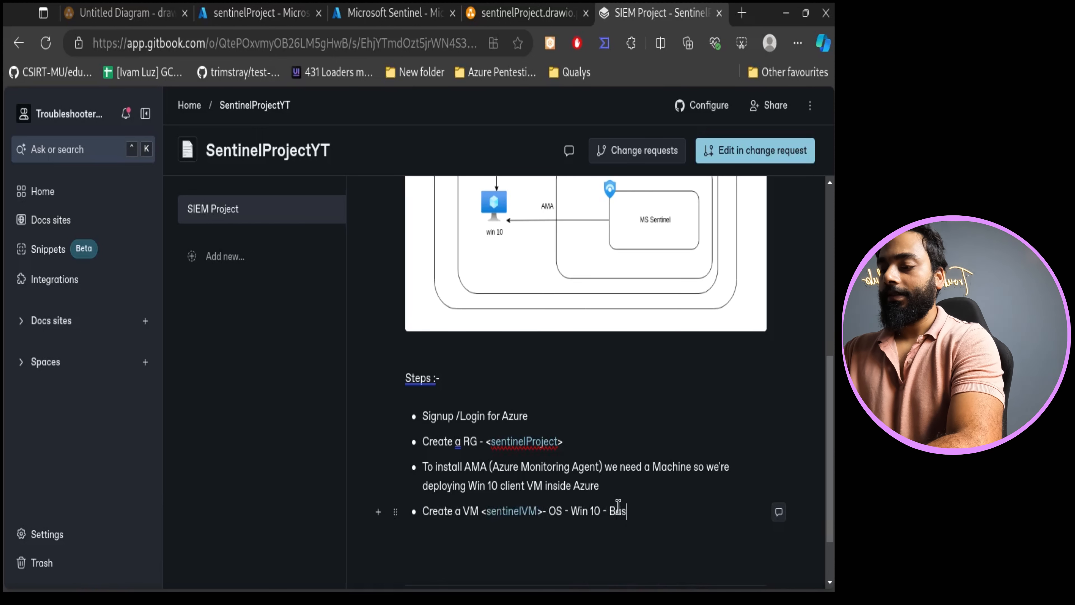
text(tion to connect)
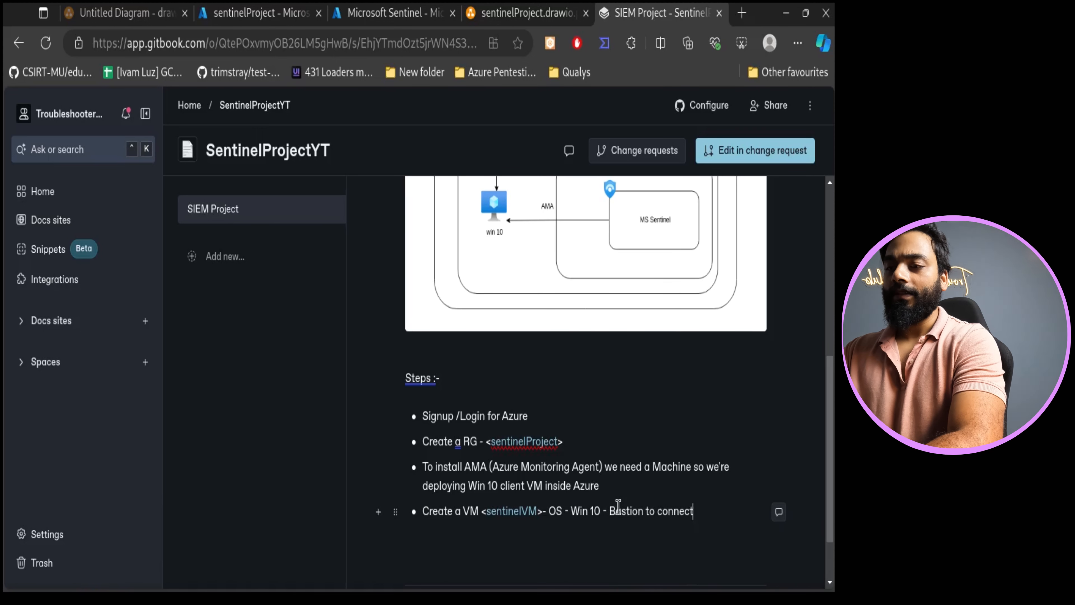
key(Return)
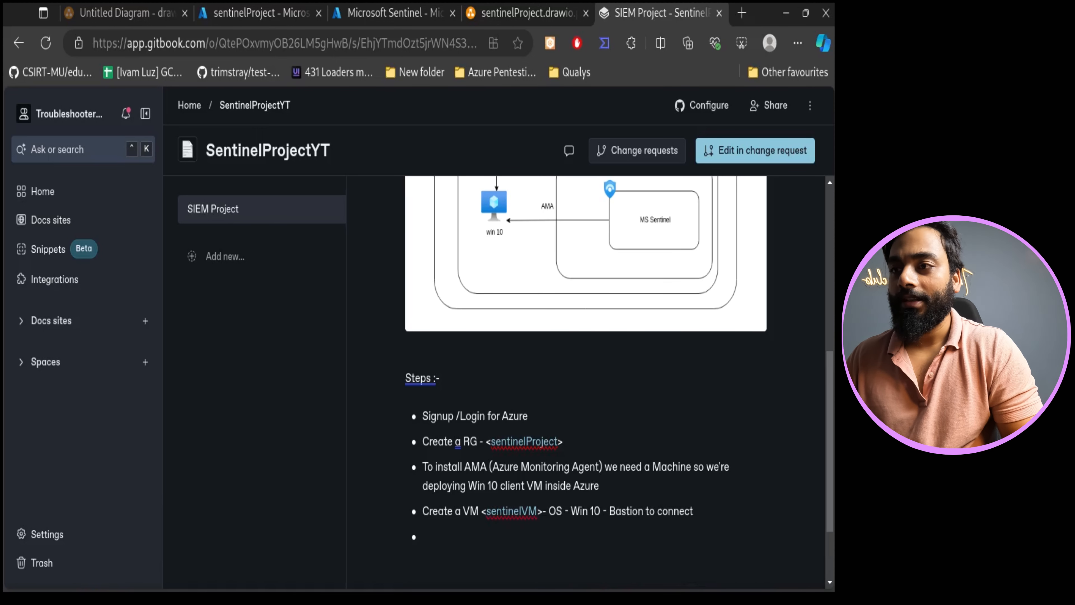
- Add a step bullet reading 'Create Log Analytics workspace' and start another bullet
scroll(515, 344, up, 4)
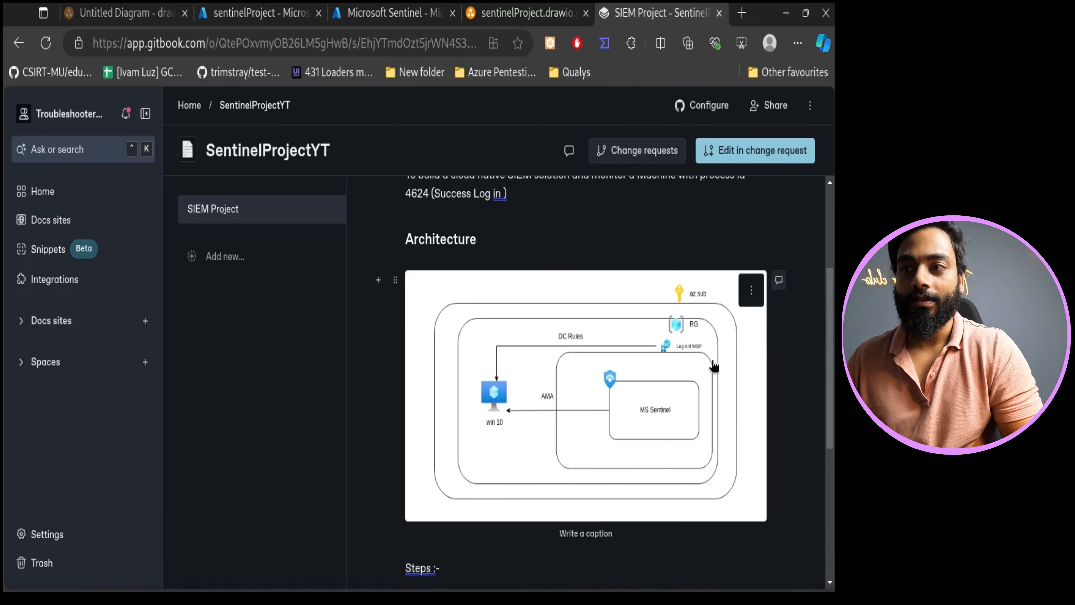
scroll(715, 377, down, 6)
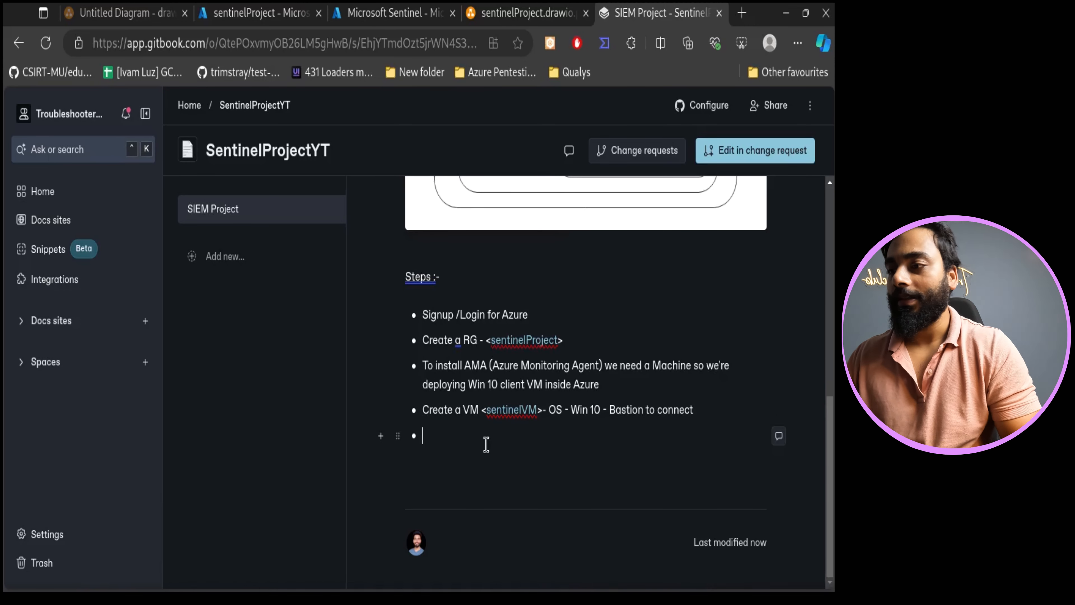
text(eate )
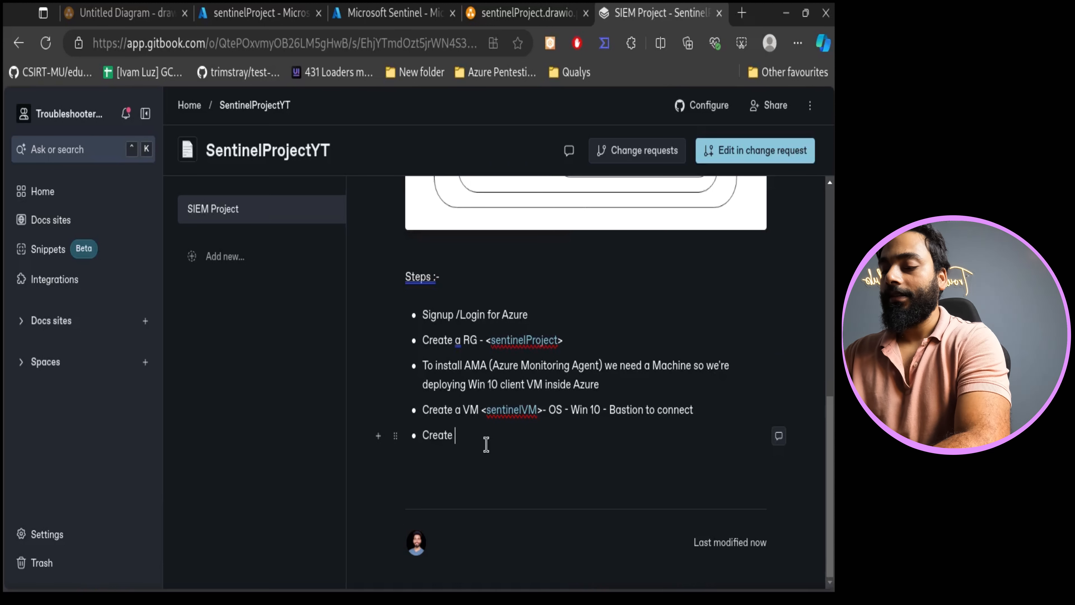
text(Log Analhytics wor)
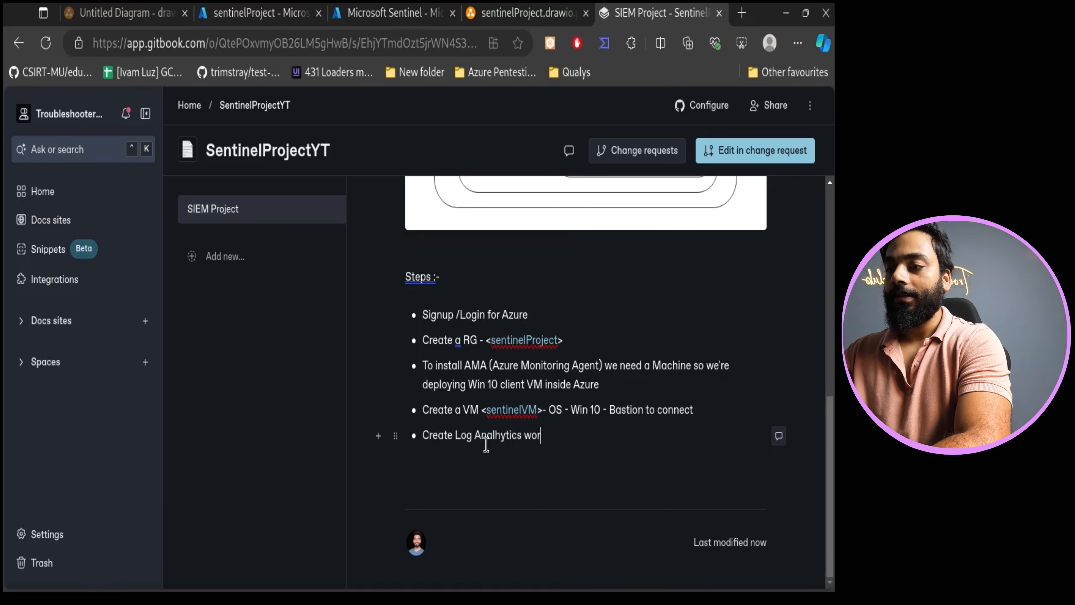
text(kspace)
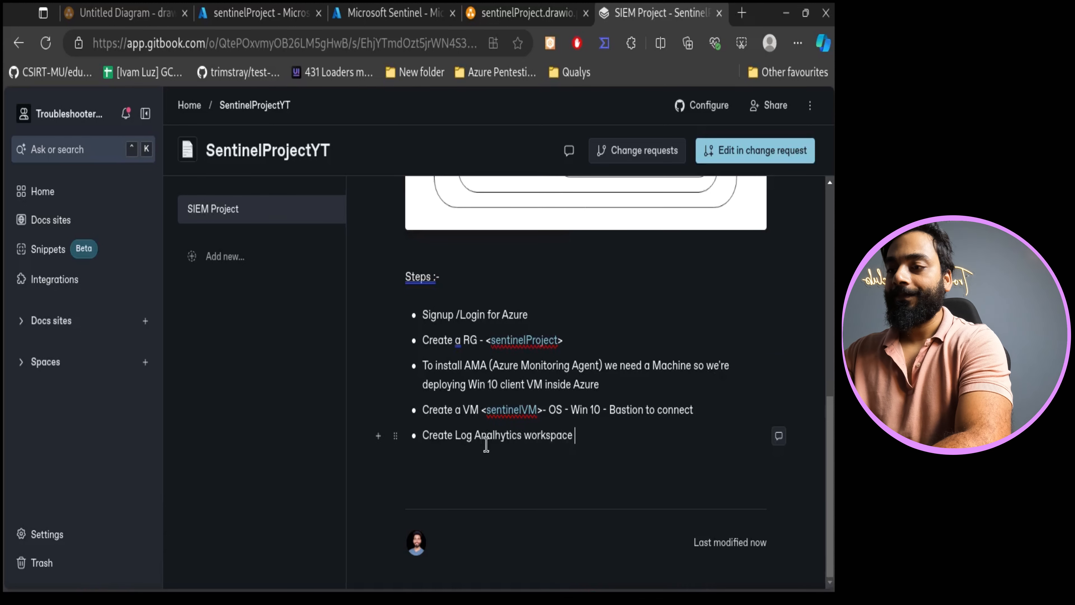
key(Return)
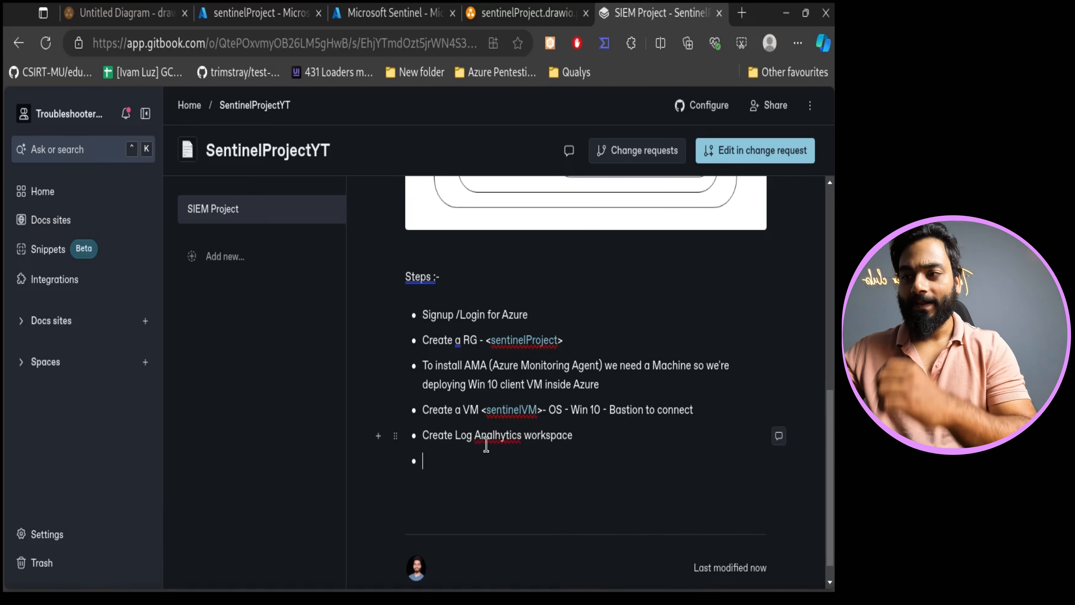
- Fix the spelling of 'Analytics' in the Log Analytics workspace bullet
click(500, 439)
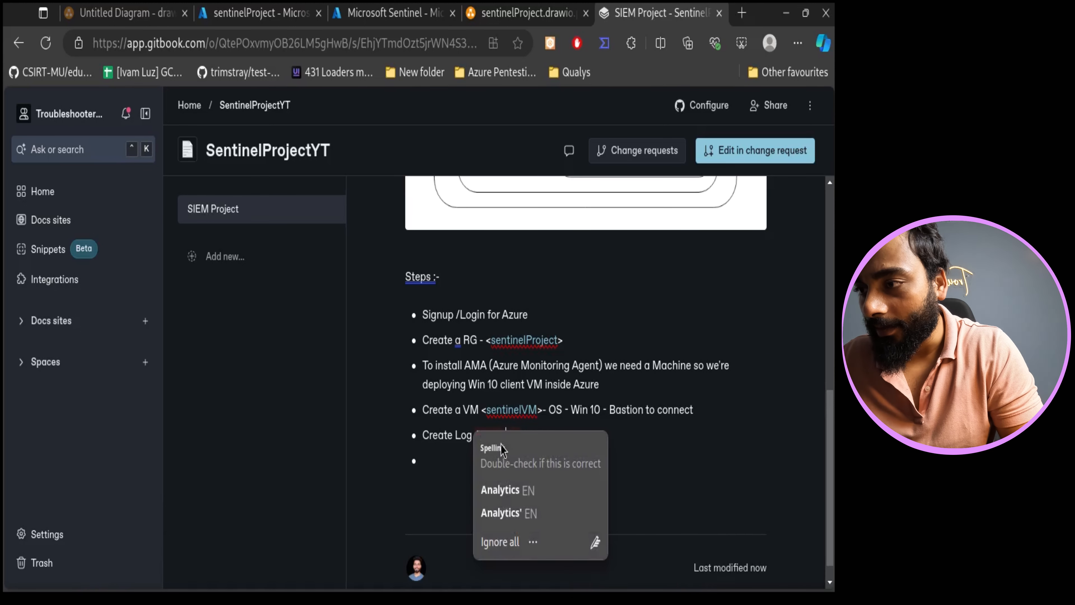
click(499, 439)
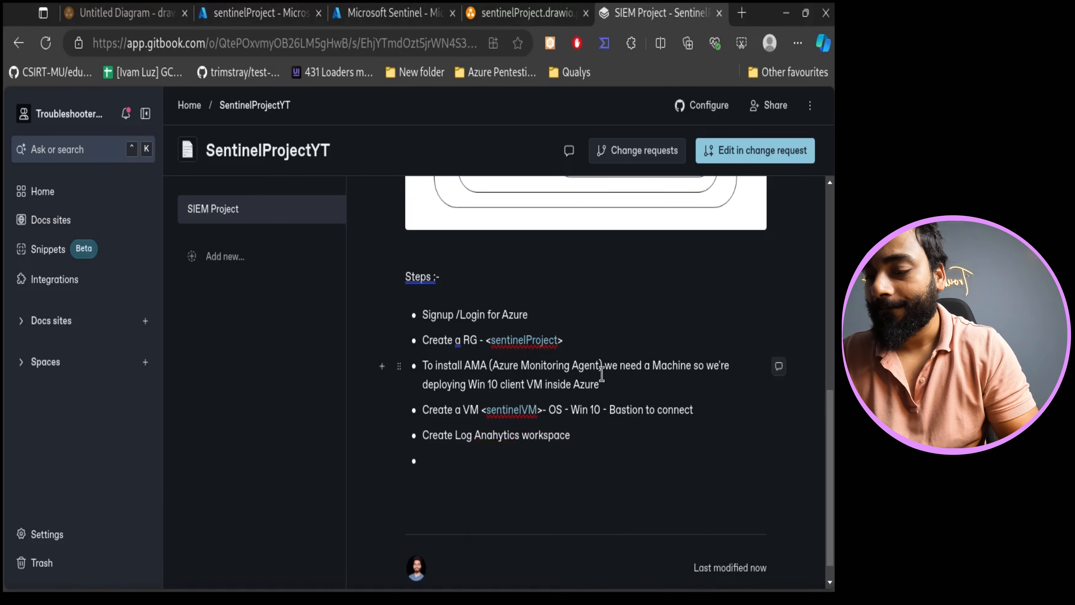
key(BackSpace)
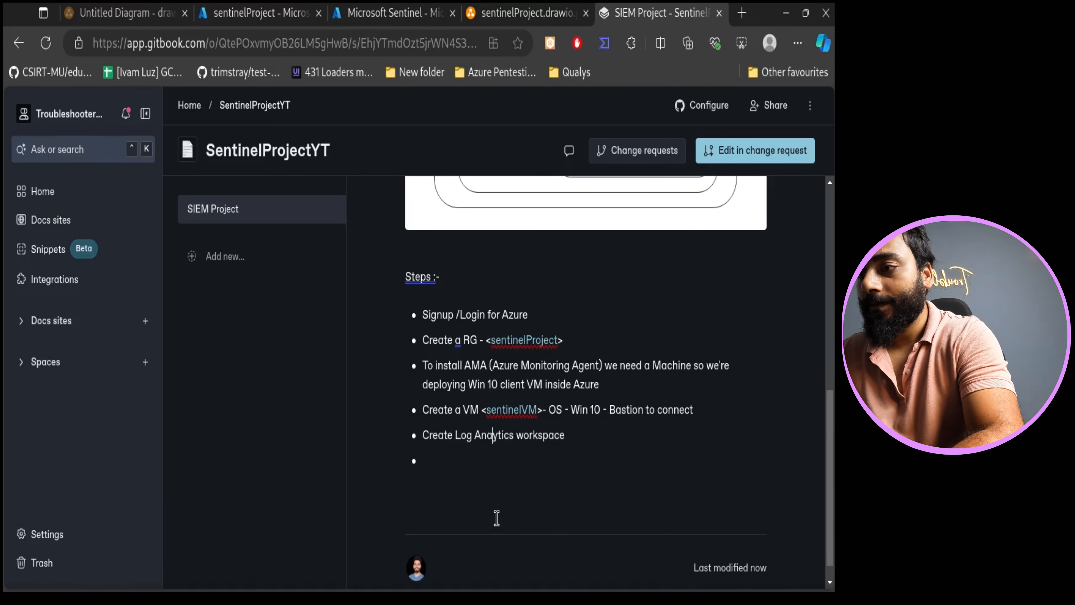
text(l)
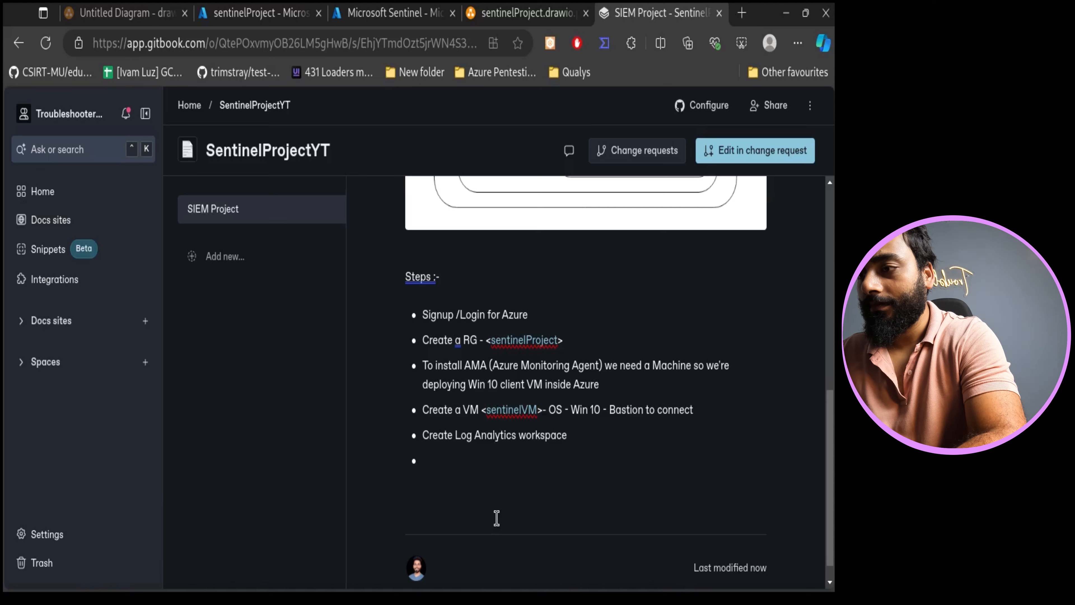
- Add a step bullet reading 'Deploy MS Sentinel inside same Log Analytics workspace' and start another bullet
click(496, 518)
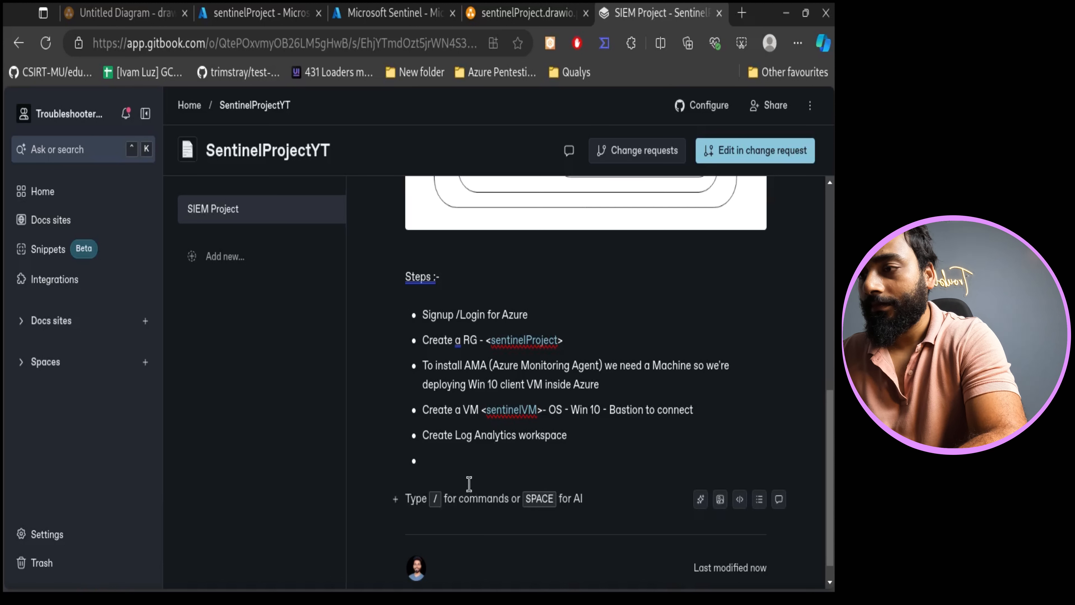
click(466, 473)
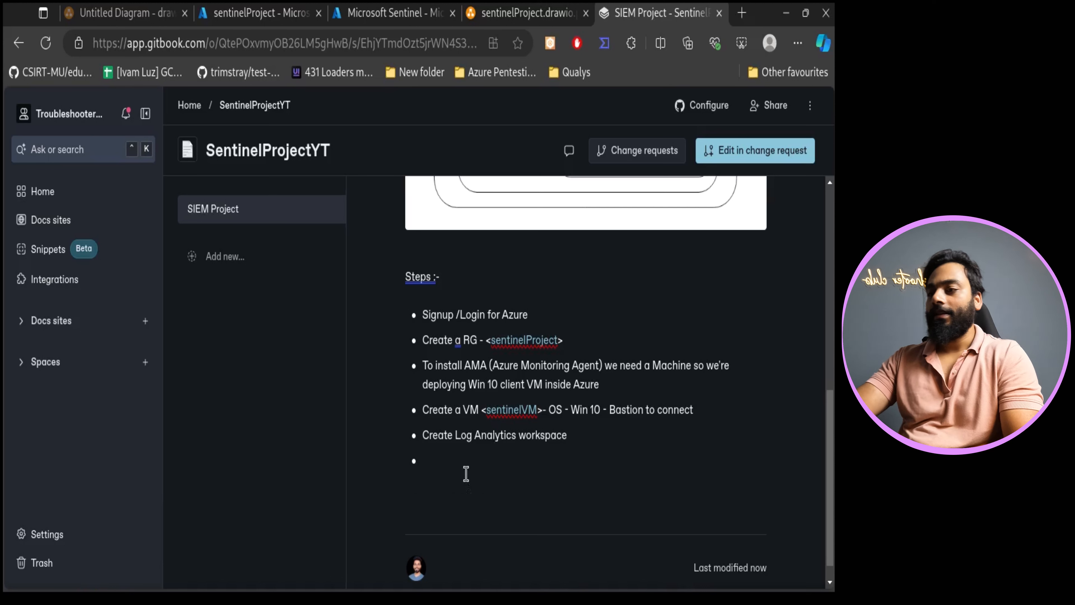
text(Deplo)
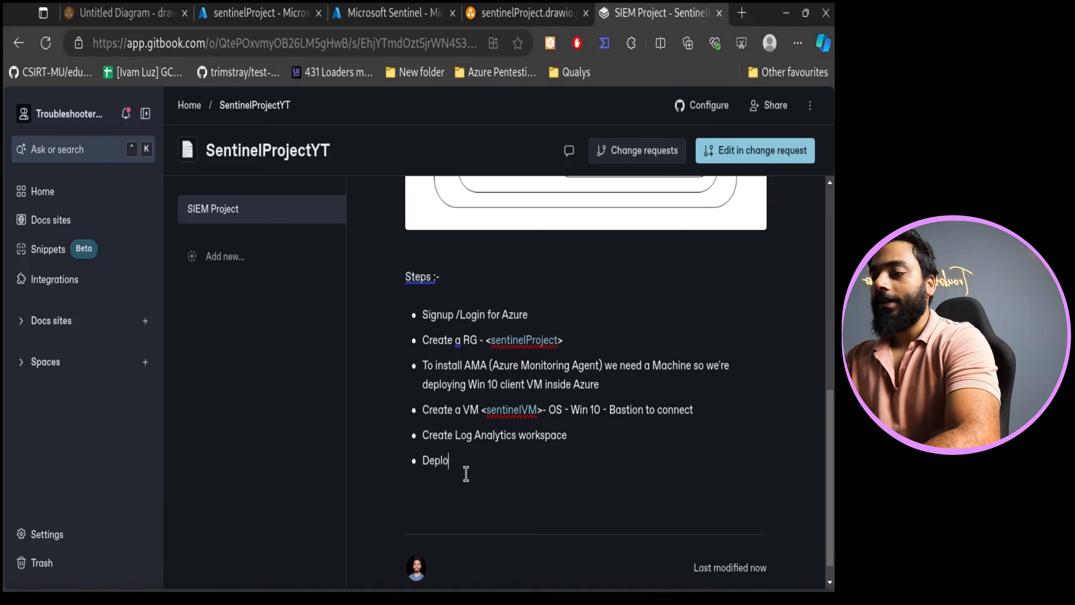
text(y MS )
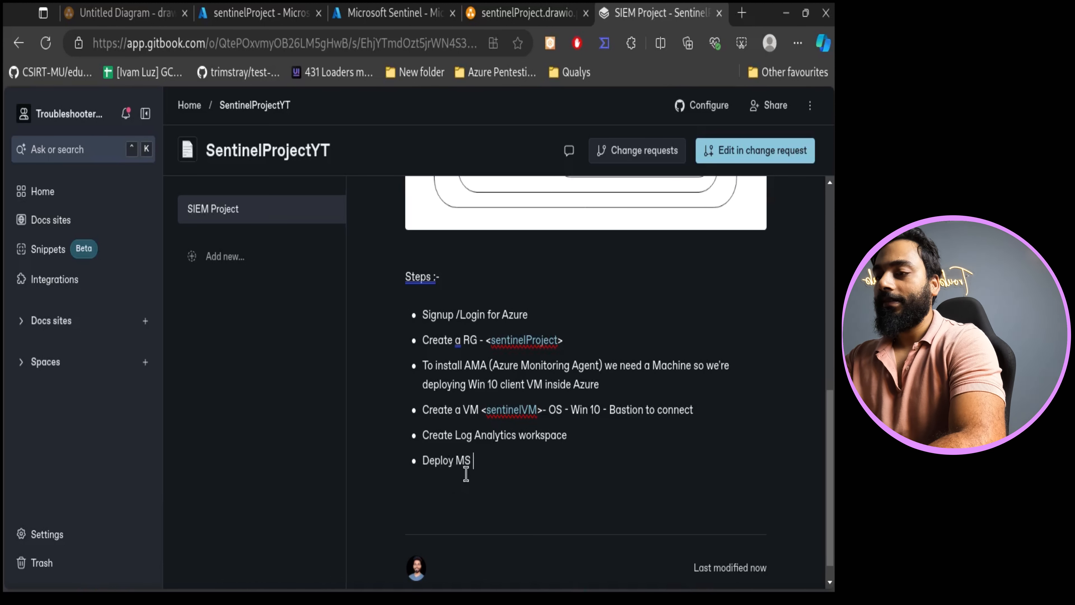
text(Snei)
key(BackSpace)
key(BackSpace)
key(BackSpace)
text(e)
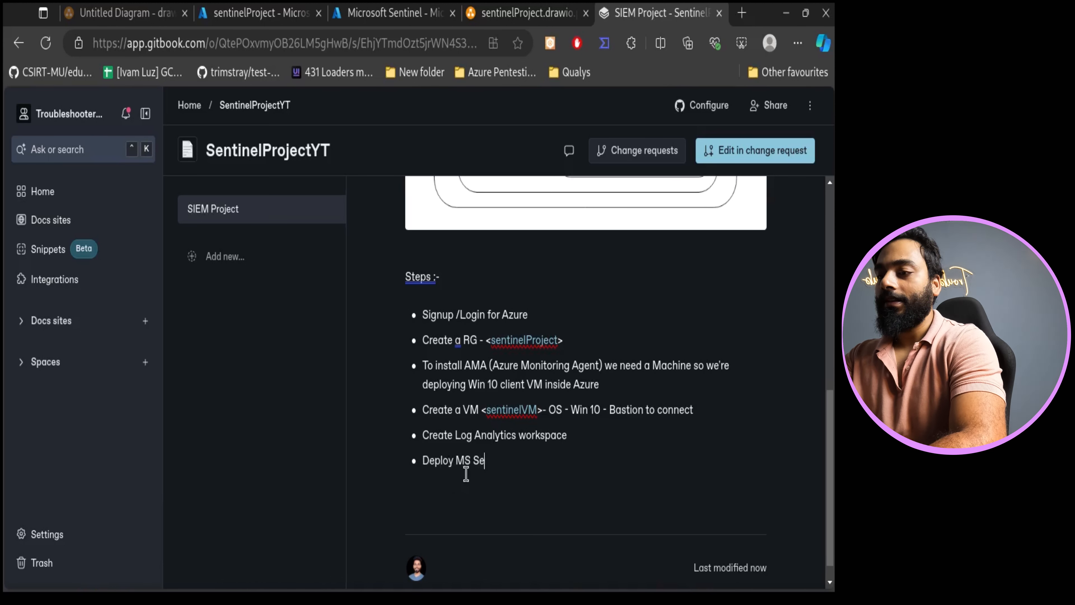
text(ntinel in)
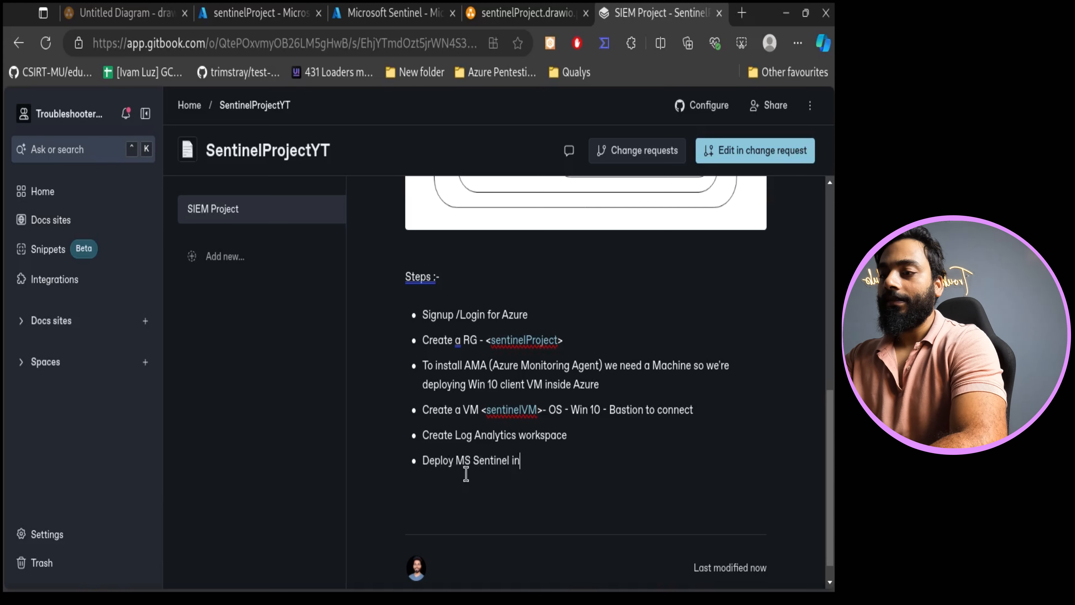
text(side same Log Analytics workspace)
key(Return)
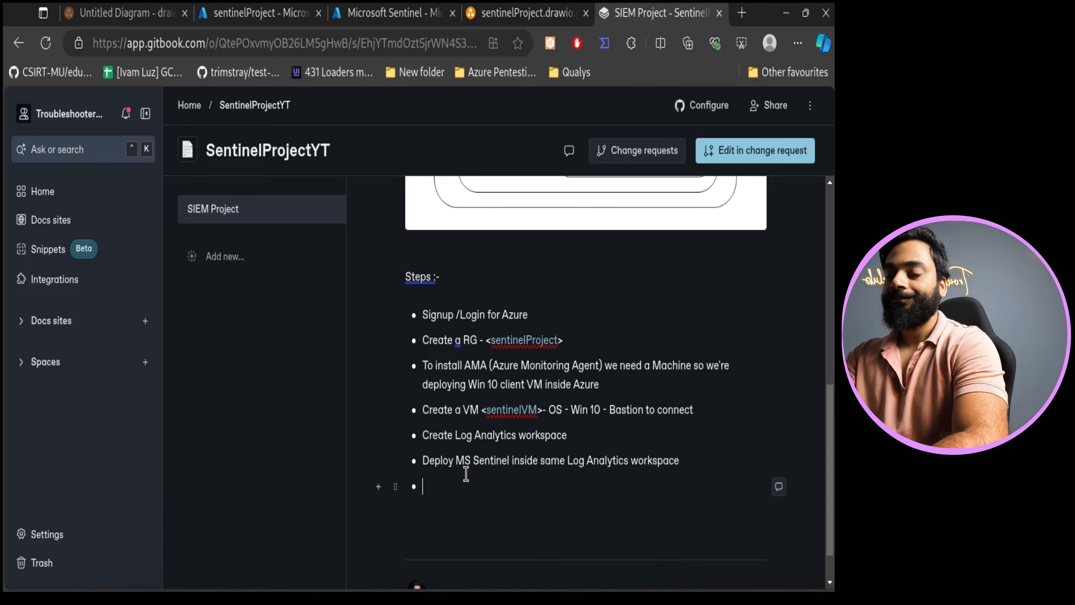
- Add a bullet reading 'Install AMA from Content Hub -- Windows Security'
scroll(665, 408, up, 10)
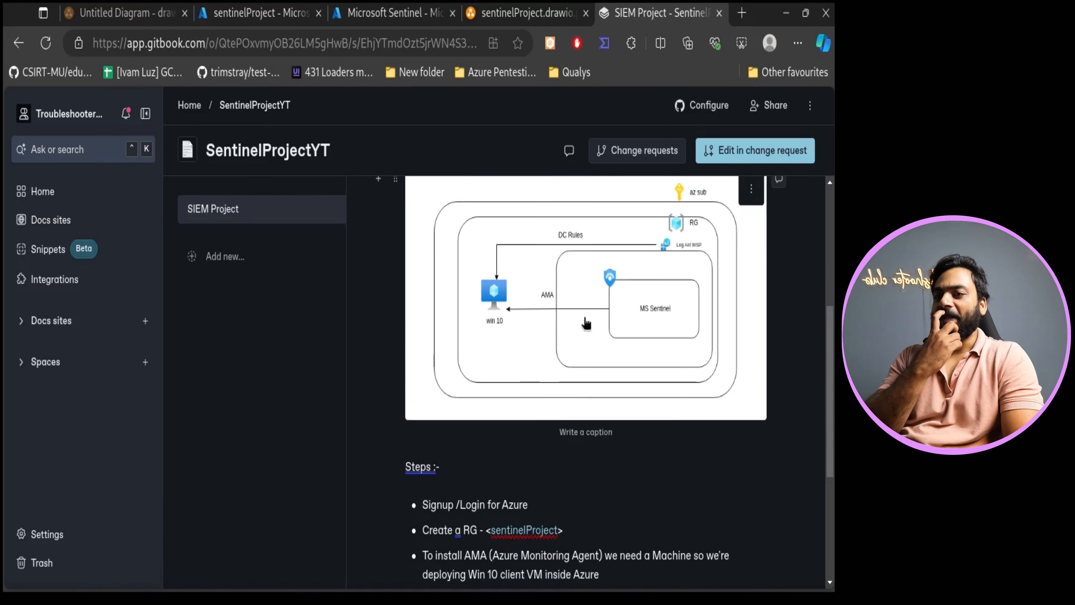
scroll(700, 337, down, 2)
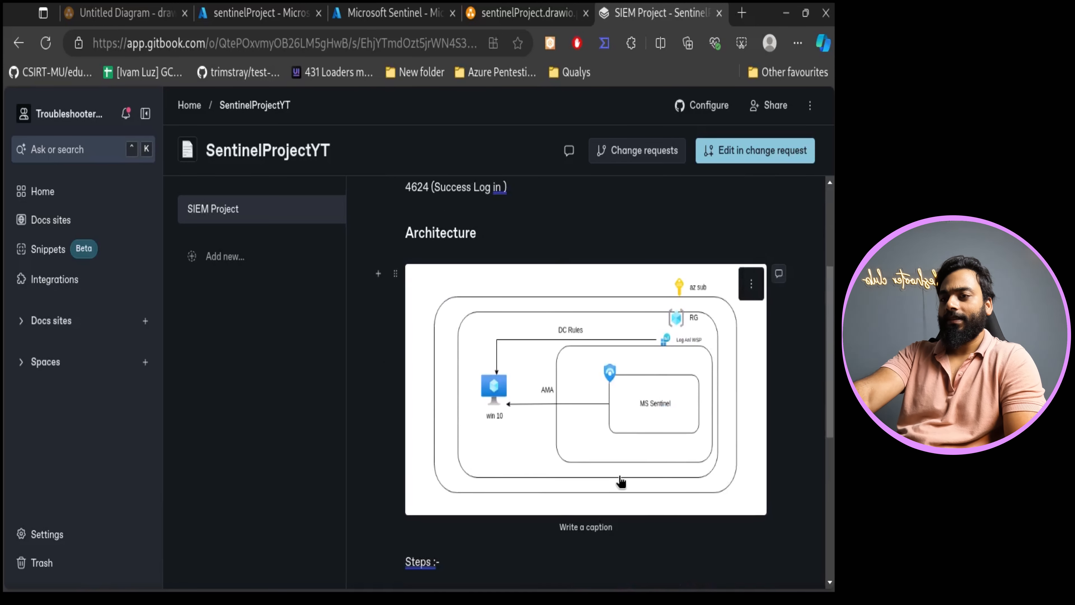
scroll(635, 491, down, 4)
scroll(593, 474, down, 3)
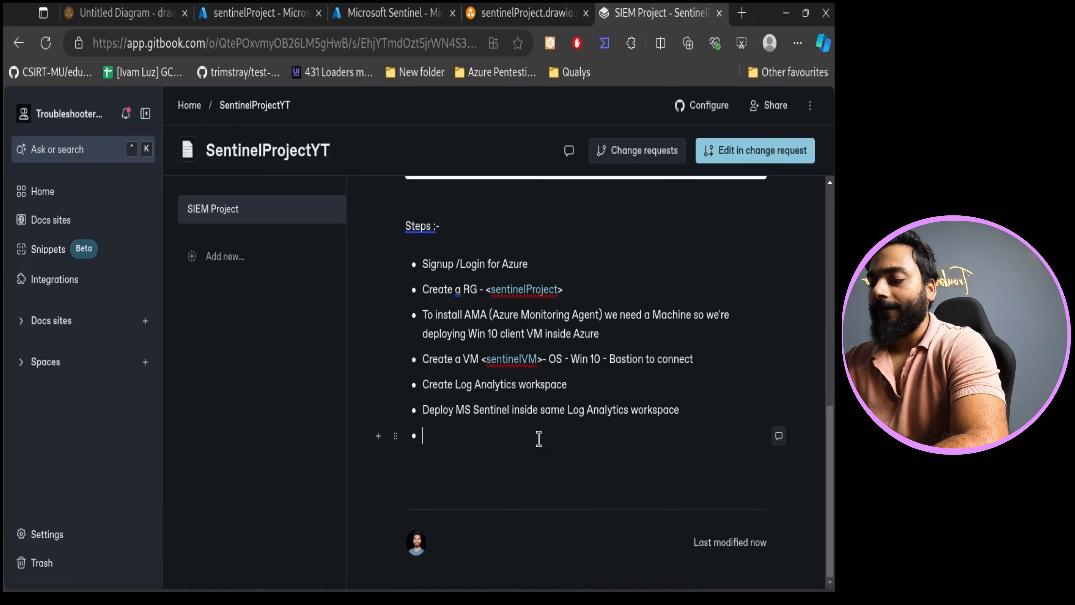
text(stall )
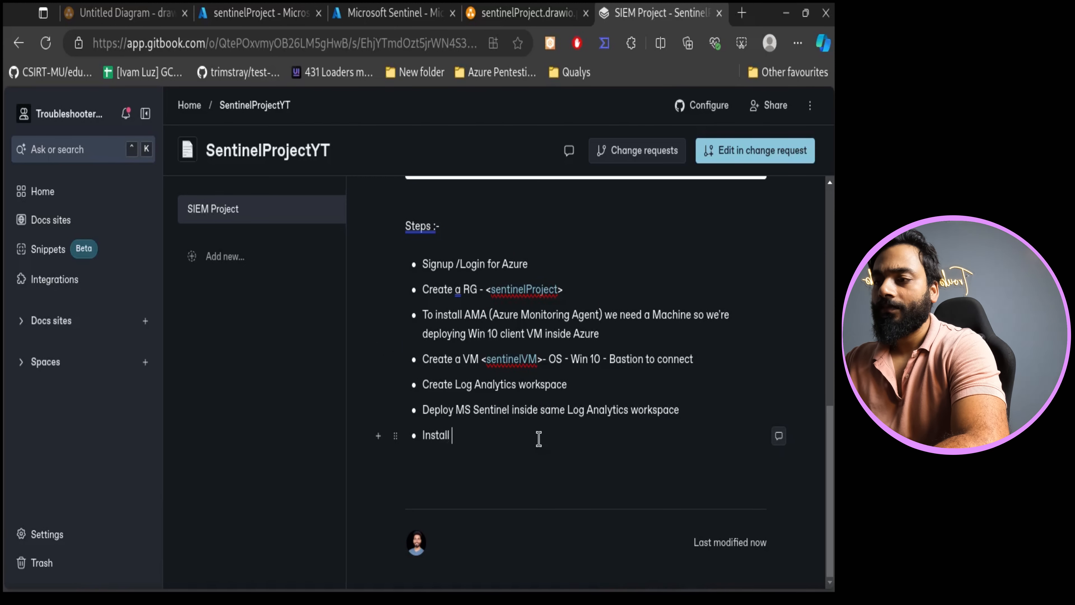
text(AMS)
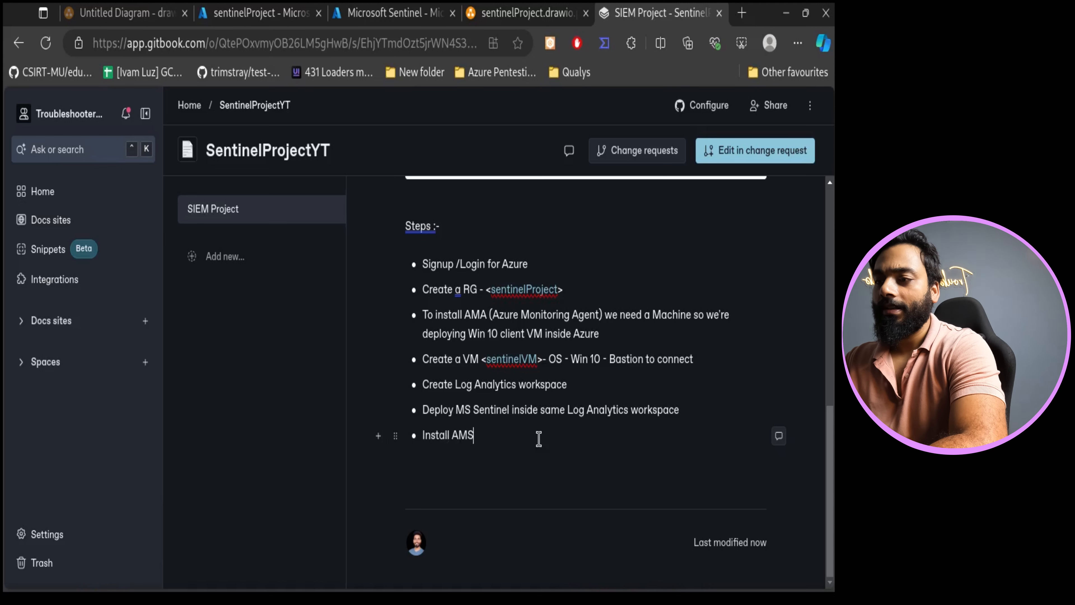
key(BackSpace)
text(A via)
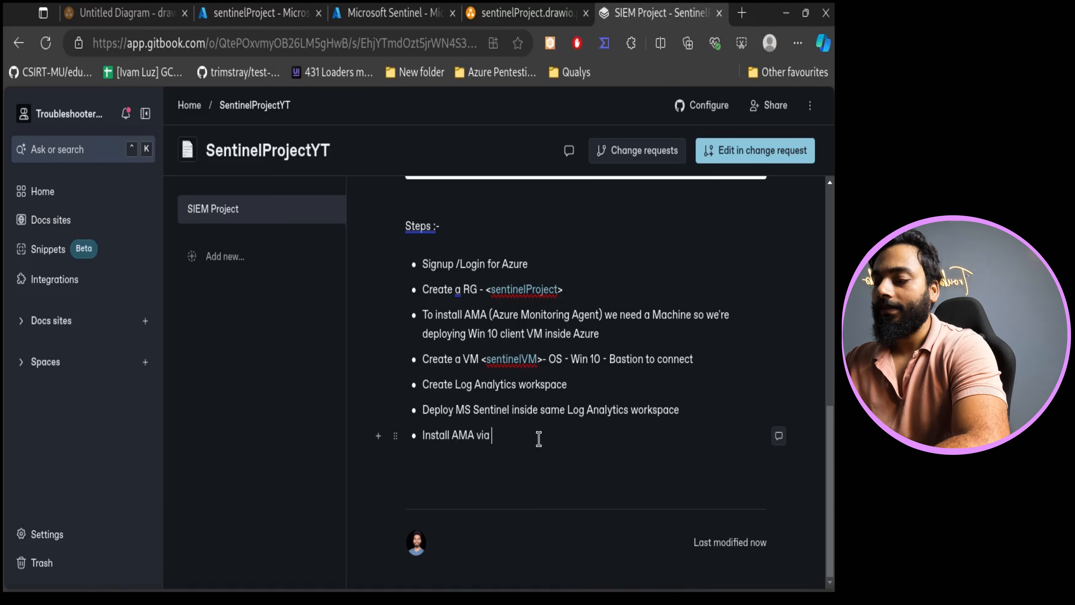
text(from CO)
key(BackSpace)
key(BackSpace)
key(BackSpace)
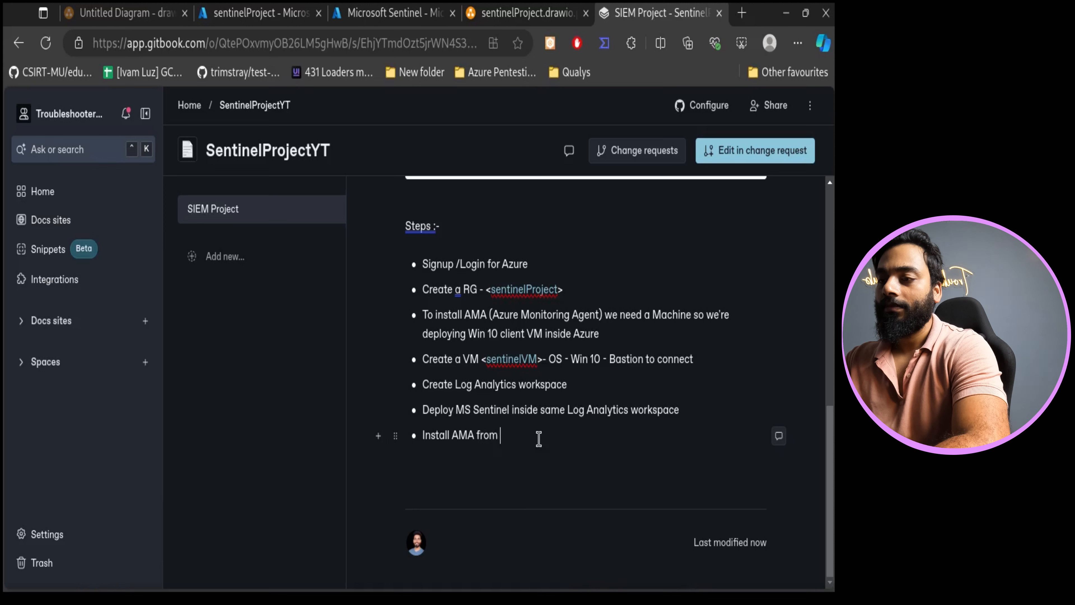
text(Content)
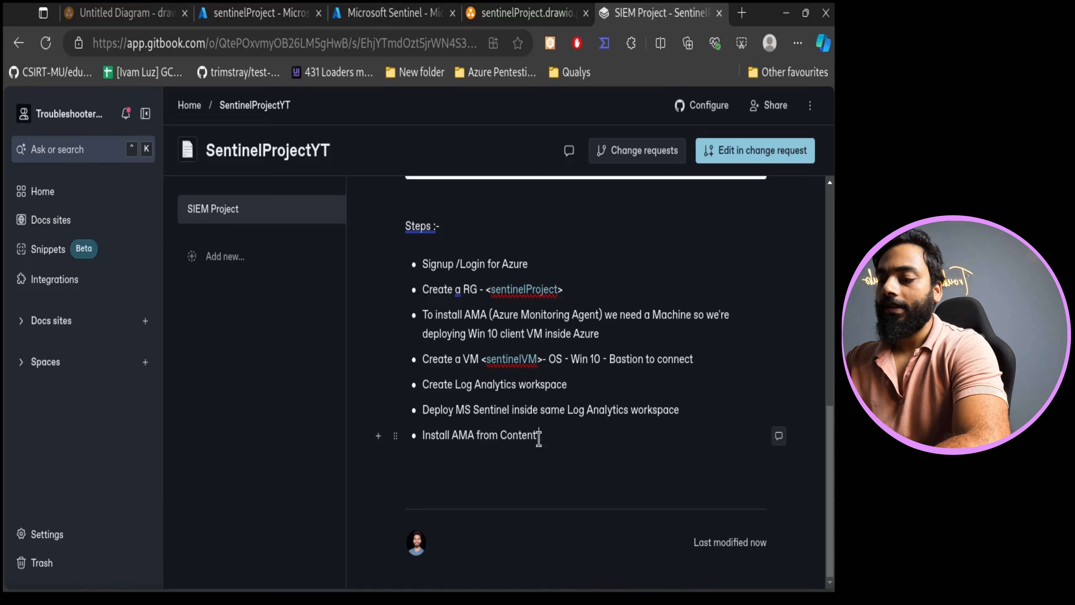
text( Hub -- Windows Security)
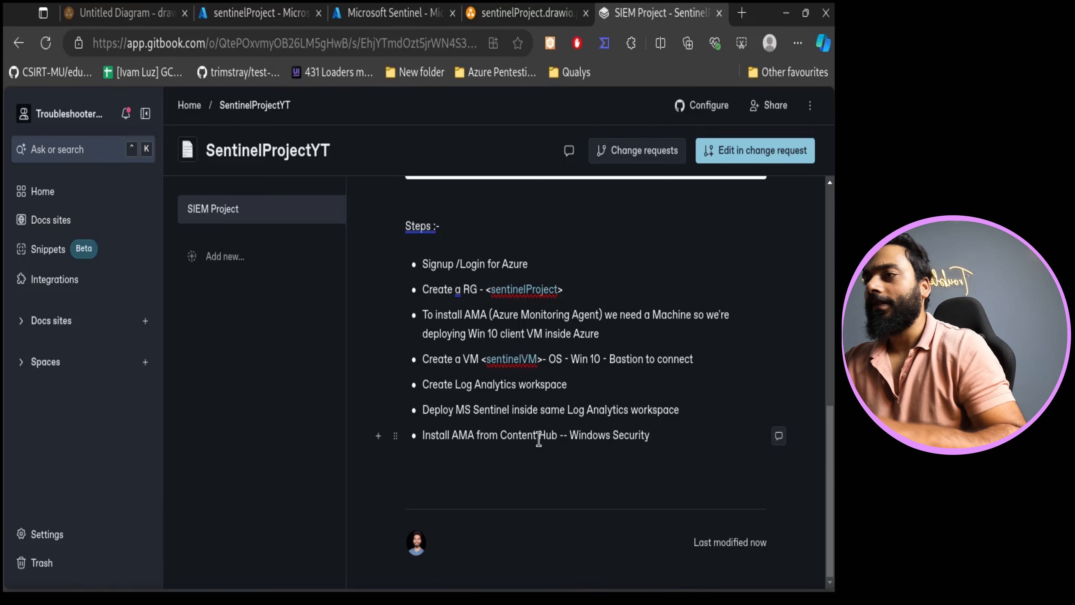
- Check the installed solution's name in Content hub and complete the bullet as 'Install AMA from Content Hub -- Windows Security Events'
click(378, 13)
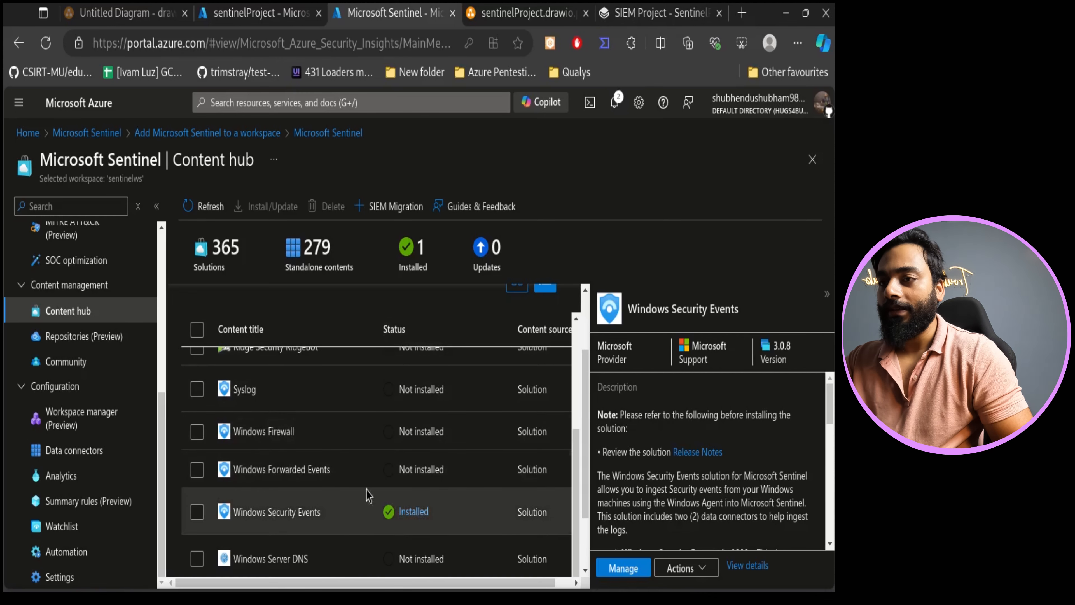
drag(740, 309, 629, 309)
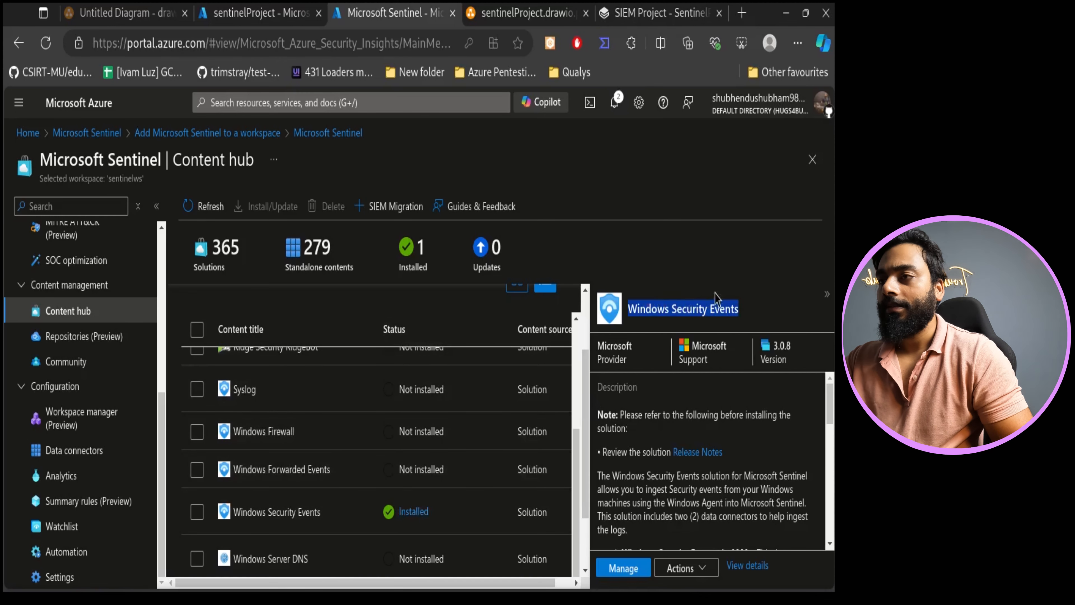
click(663, 11)
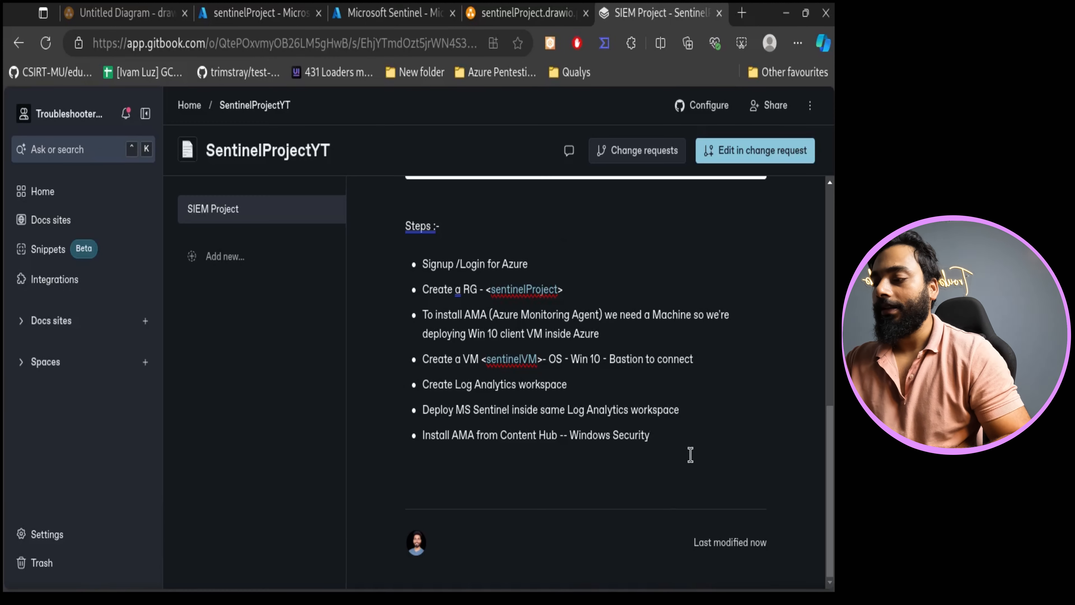
text(nts and In)
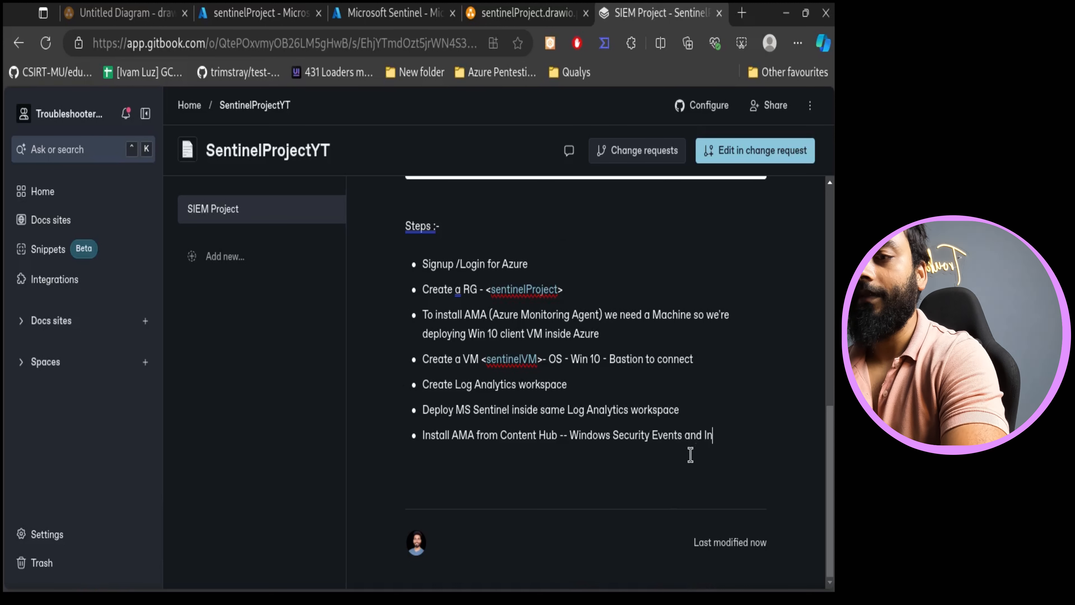
key(BackSpace)
key(BackSpace)
key(BackSpace)
key(BackSpace)
key(BackSpace)
key(BackSpace)
key(BackSpace)
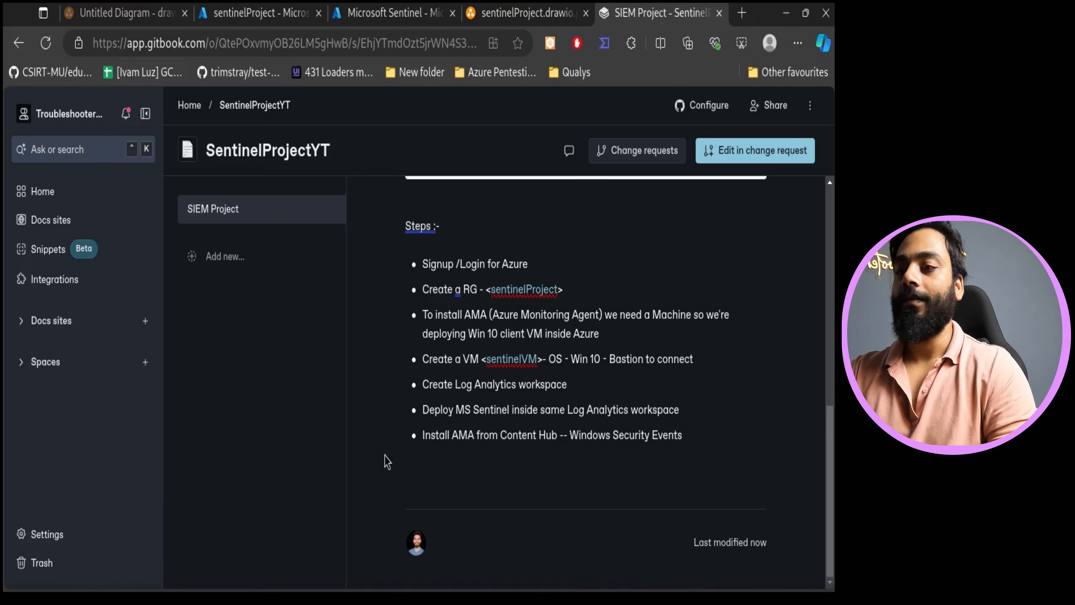
drag(442, 438, 425, 430)
click(523, 442)
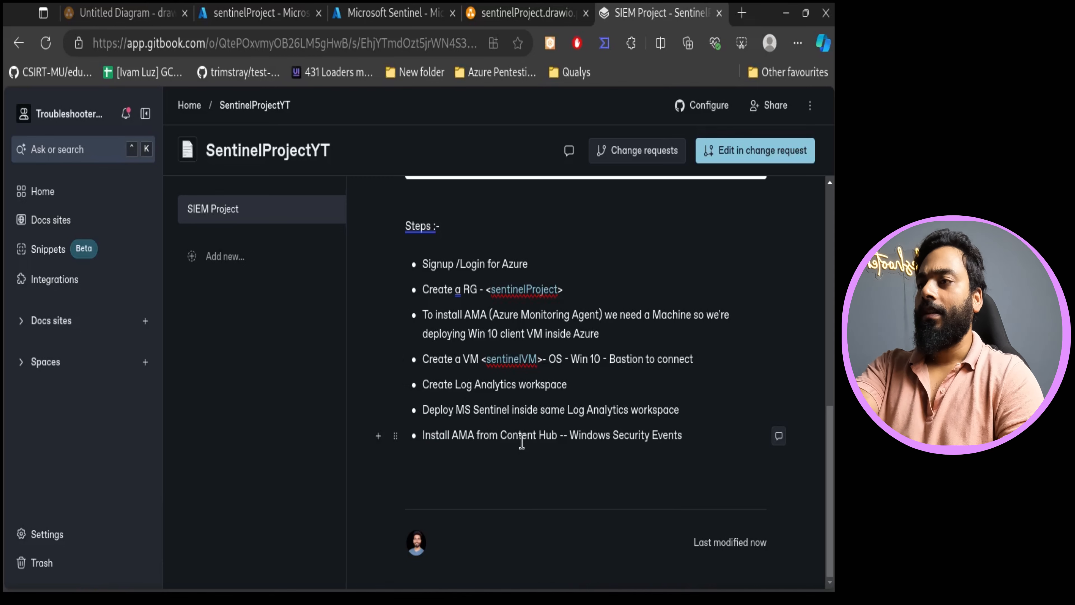
- Return to Microsoft Sentinel's Content hub, open Data connectors, and refresh the connector list
click(287, 11)
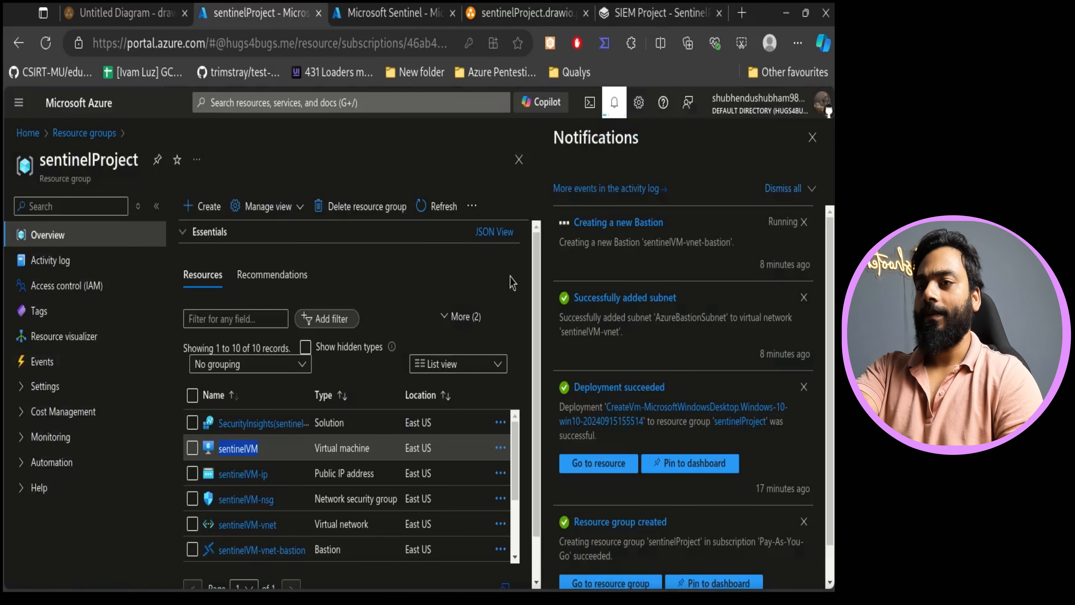
click(423, 10)
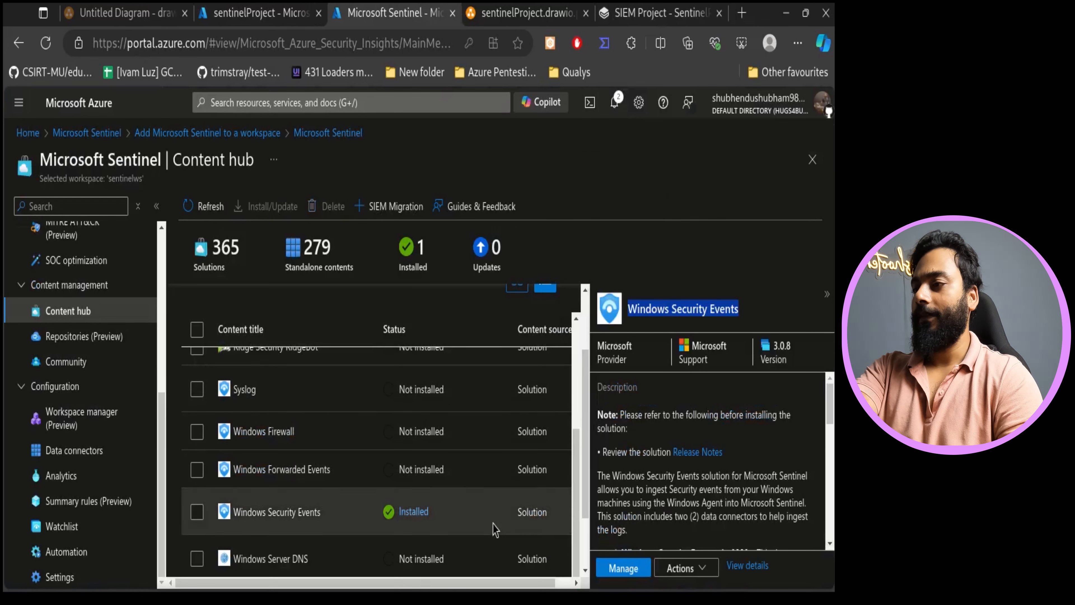
click(409, 249)
double_click(409, 249)
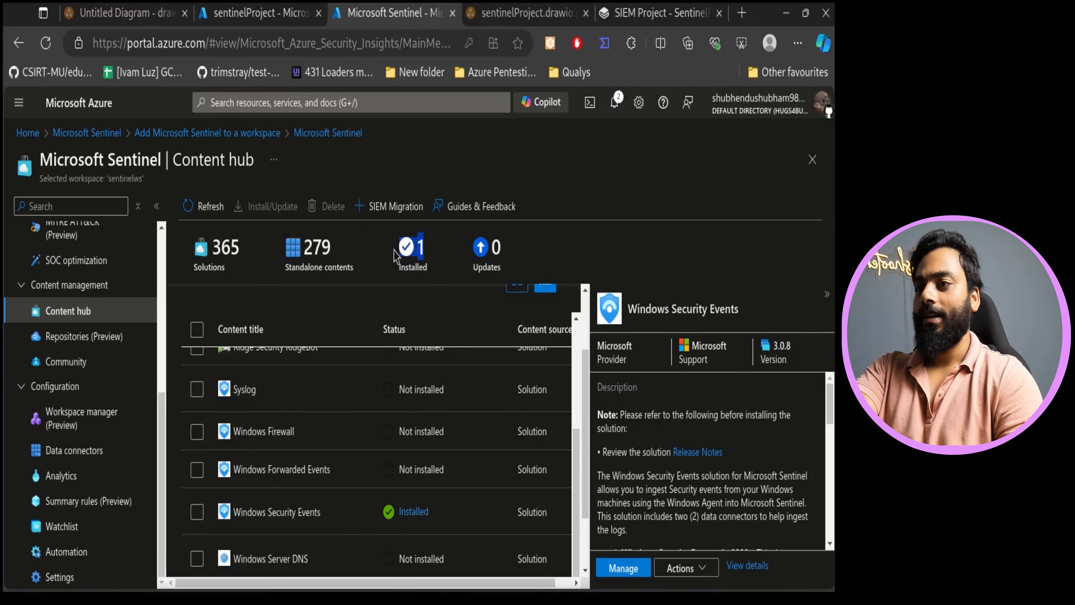
double_click(433, 262)
drag(427, 262, 397, 251)
click(418, 255)
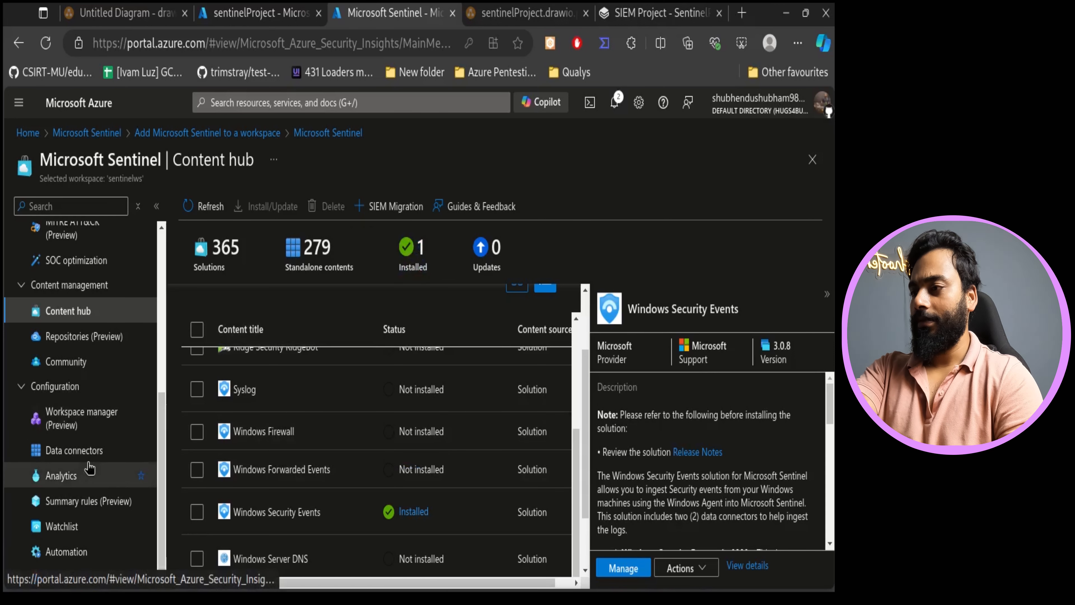
click(86, 452)
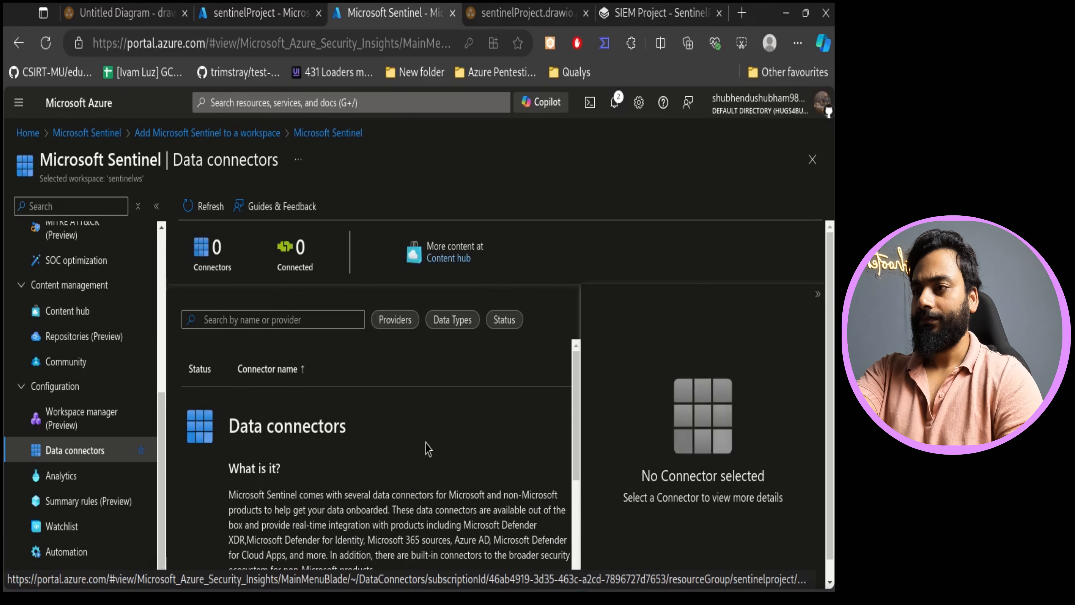
click(225, 205)
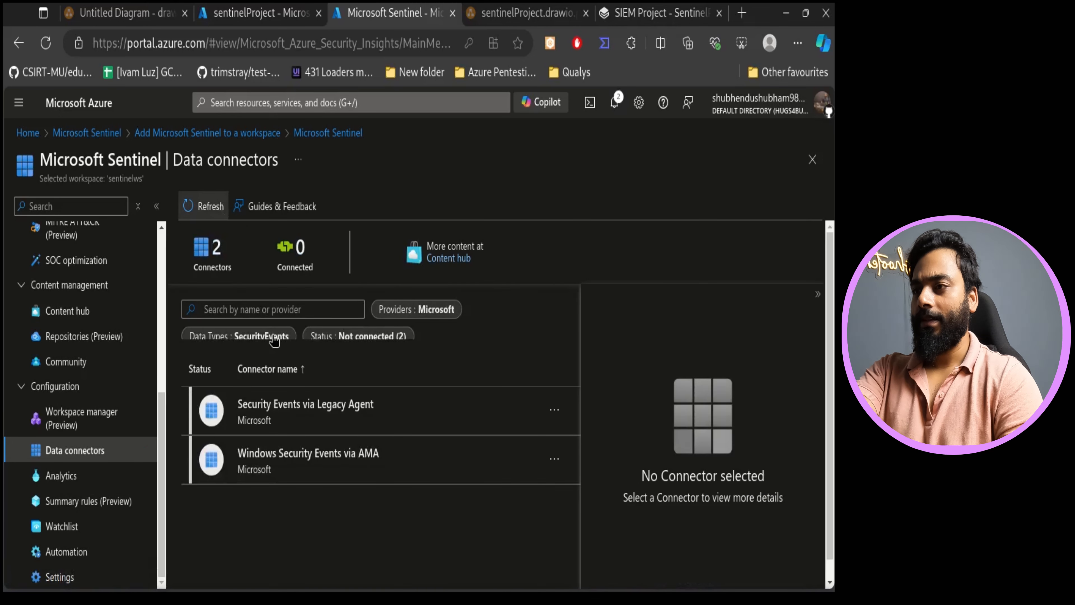
drag(225, 253, 192, 249)
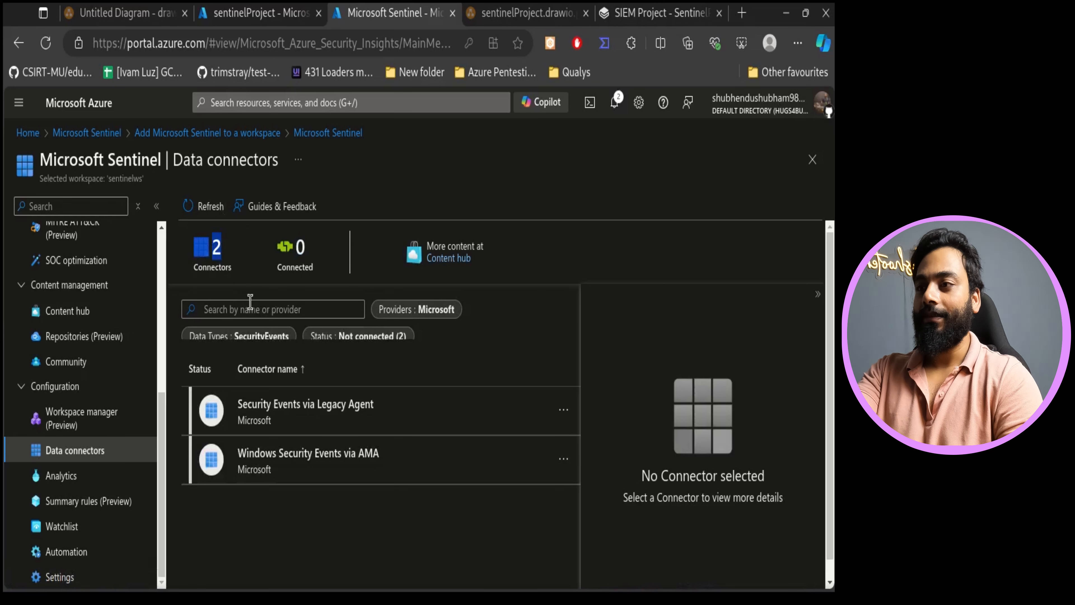
click(303, 258)
drag(303, 259, 271, 263)
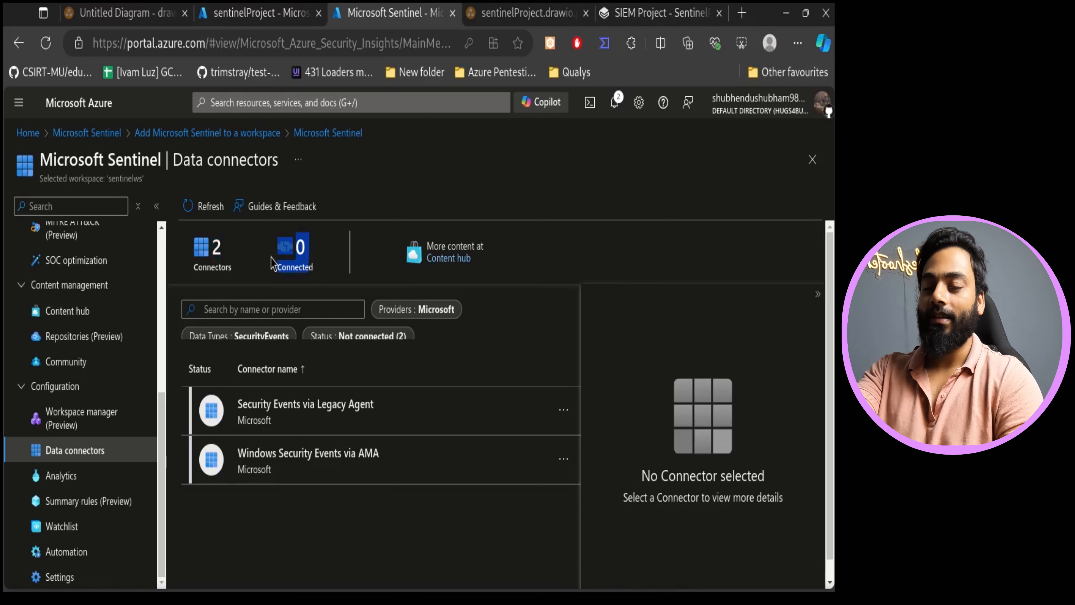
click(302, 254)
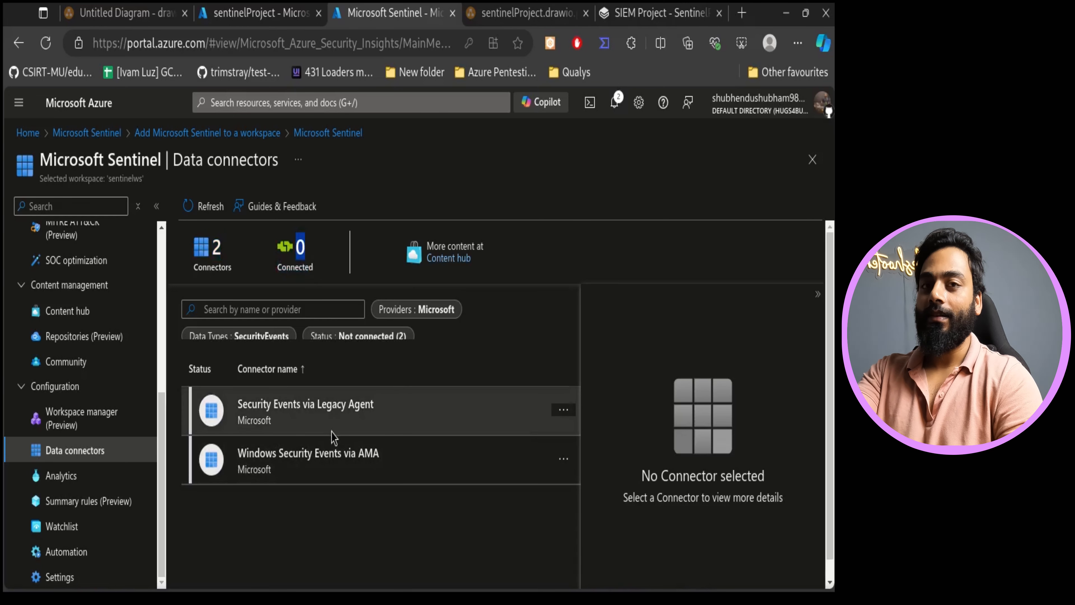
- Review the details of the Windows Security Events via AMA and Security Events via Legacy Agent connectors
click(239, 469)
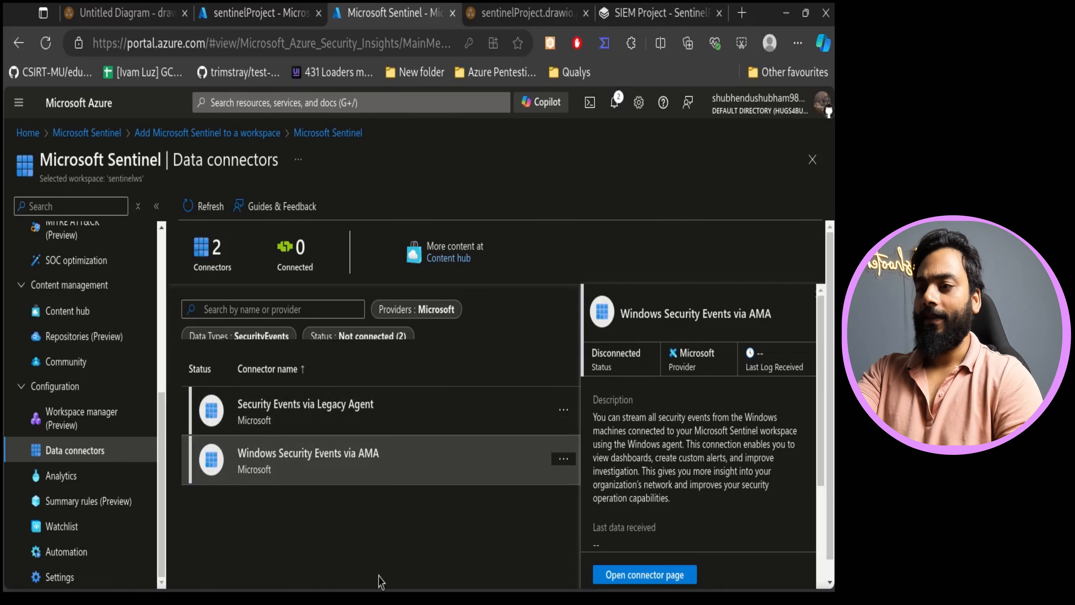
click(295, 421)
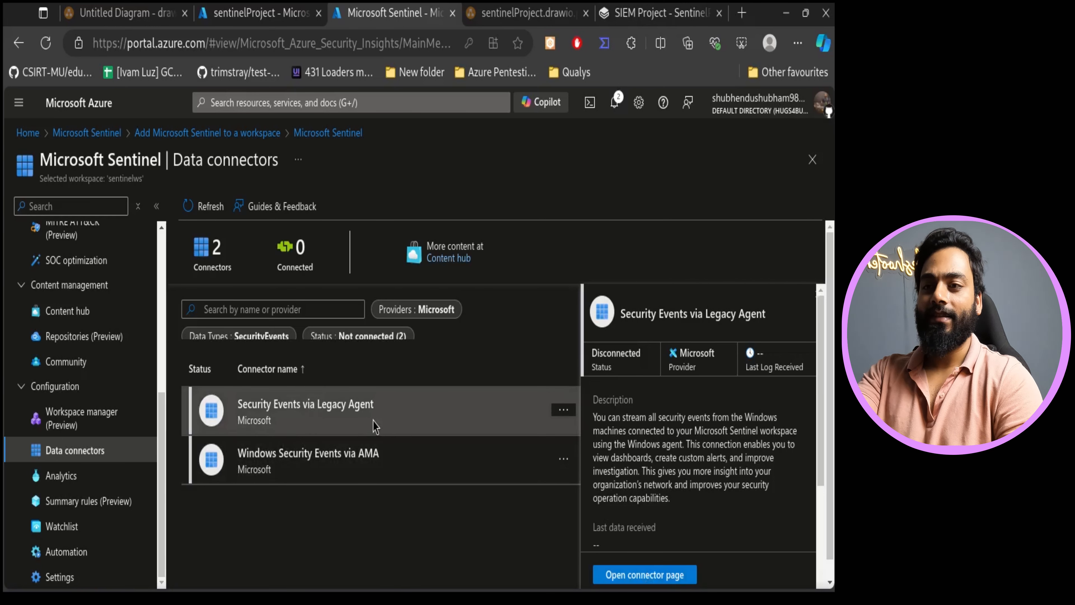
scroll(753, 487, down, 5)
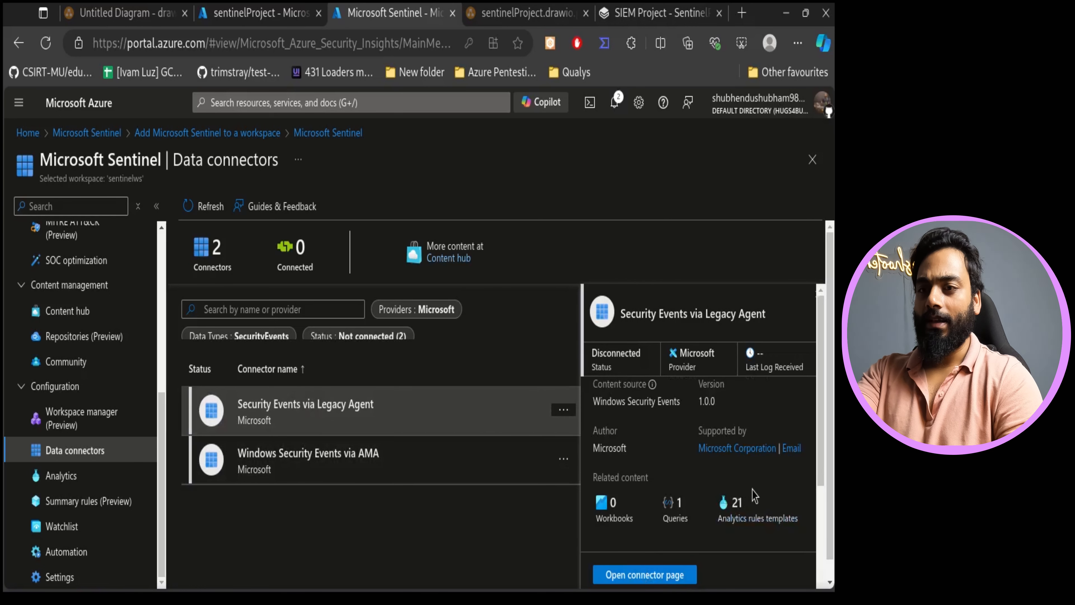
scroll(753, 492, up, 5)
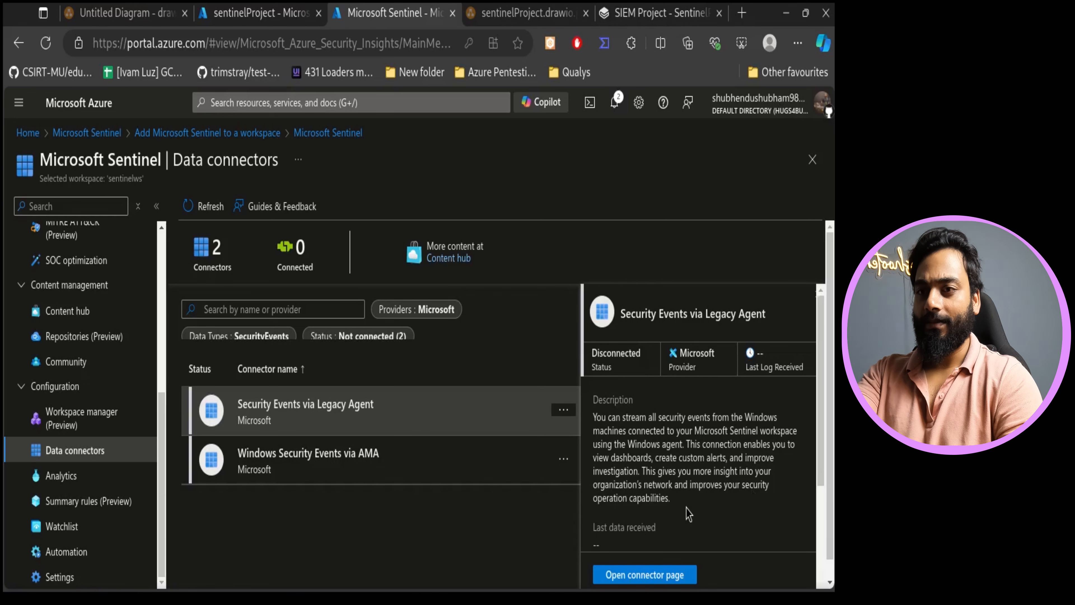
- Select the Windows Security Events via AMA connector and open its connector page
scroll(747, 389, down, 8)
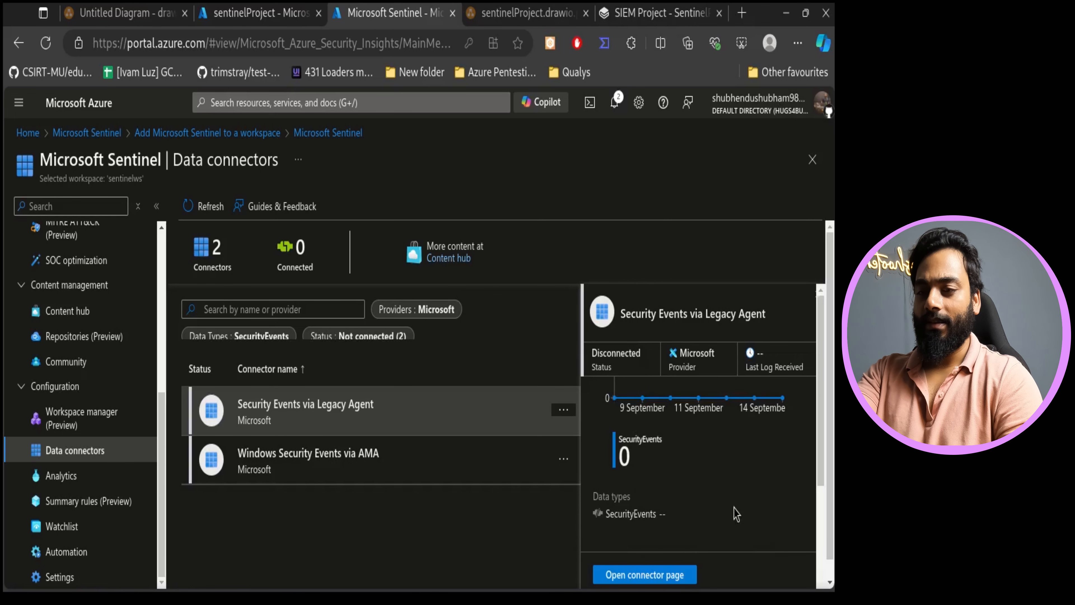
scroll(737, 512, up, 8)
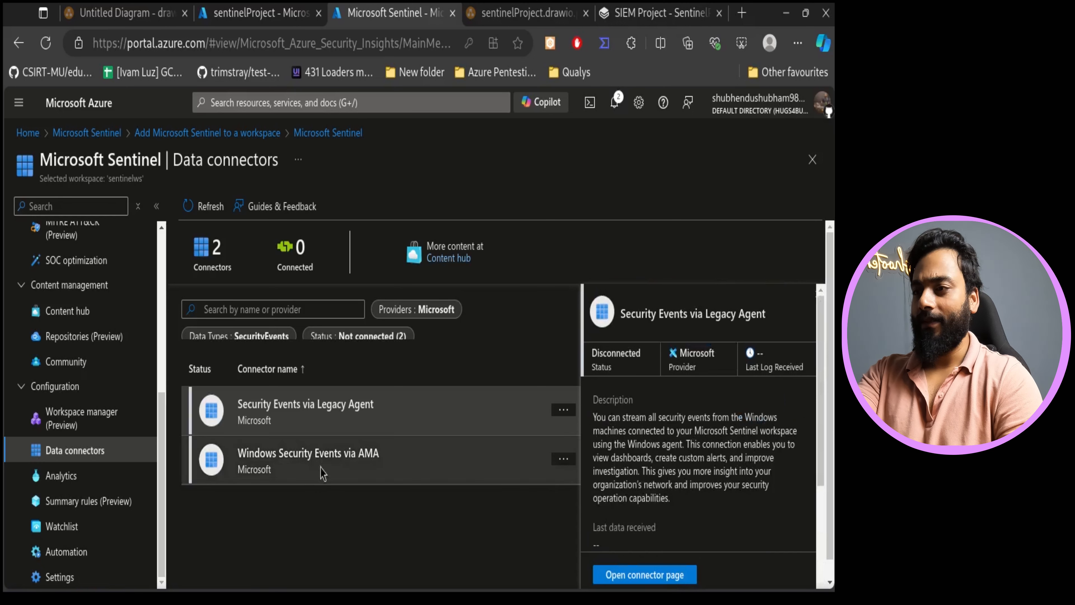
click(279, 468)
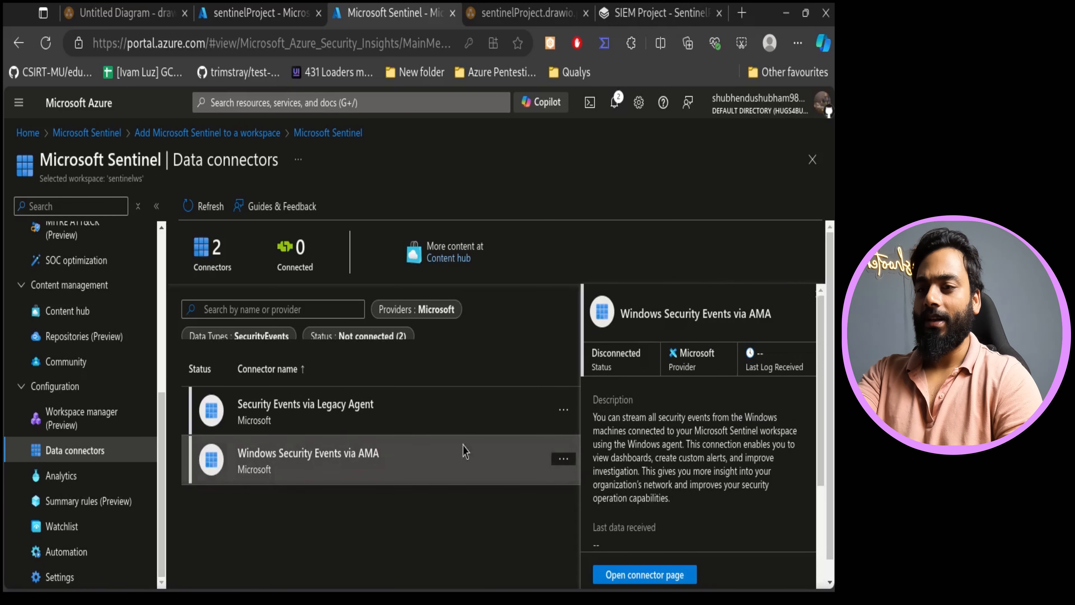
scroll(677, 486, down, 3)
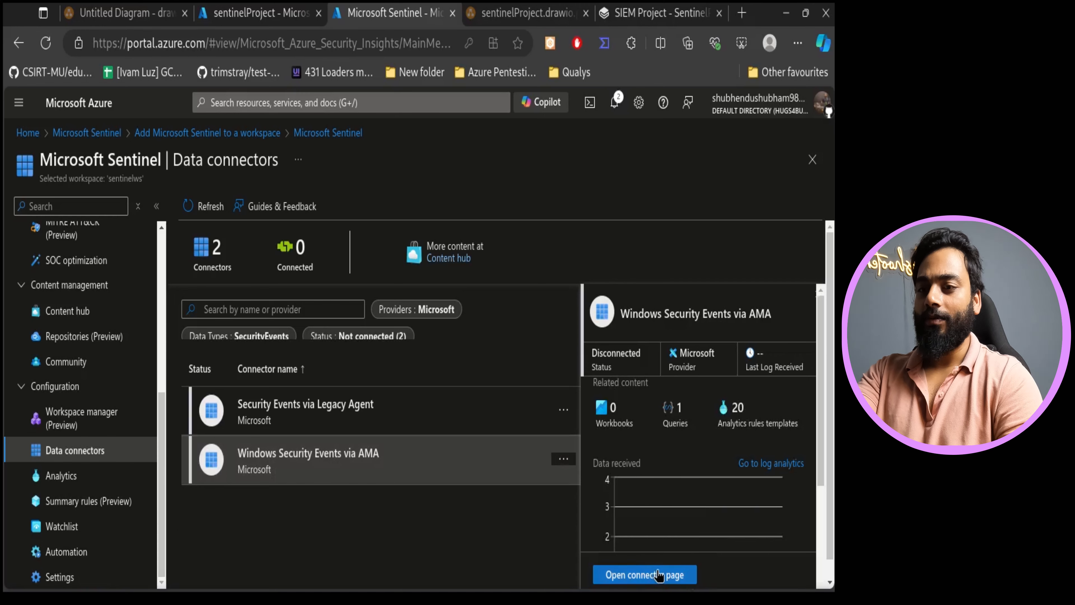
click(658, 576)
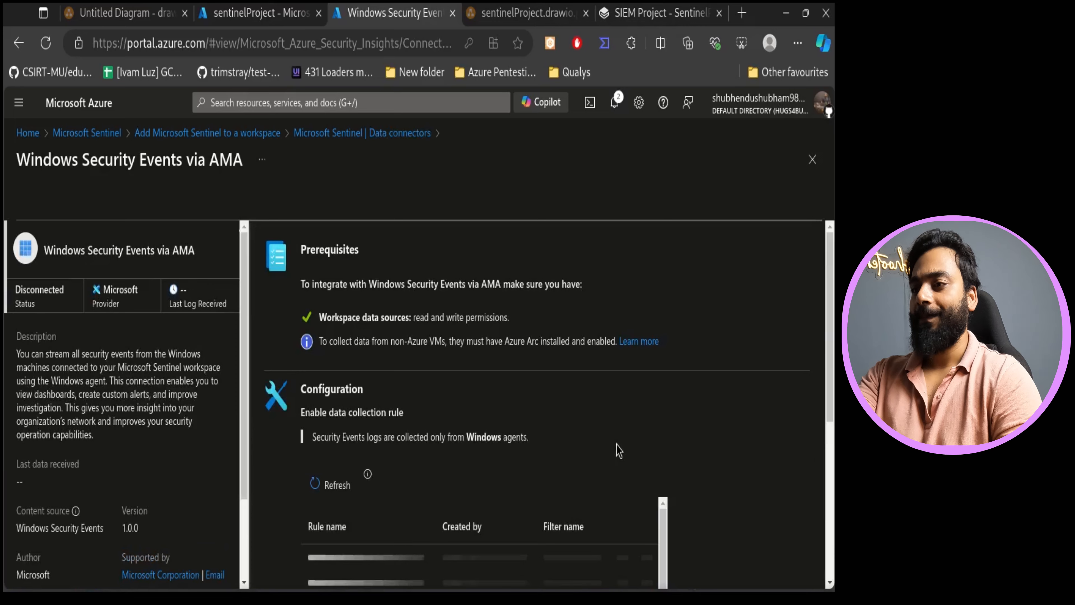
- Review the connector's prerequisites and configuration alongside the lab architecture diagram
scroll(481, 514, down, 2)
scroll(433, 396, up, 2)
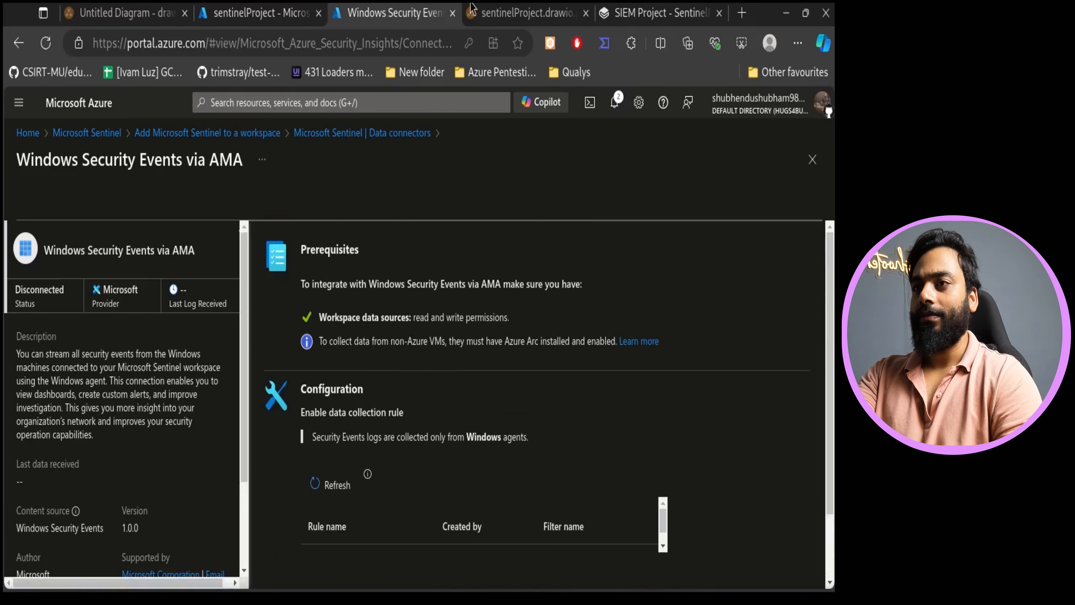
click(517, 12)
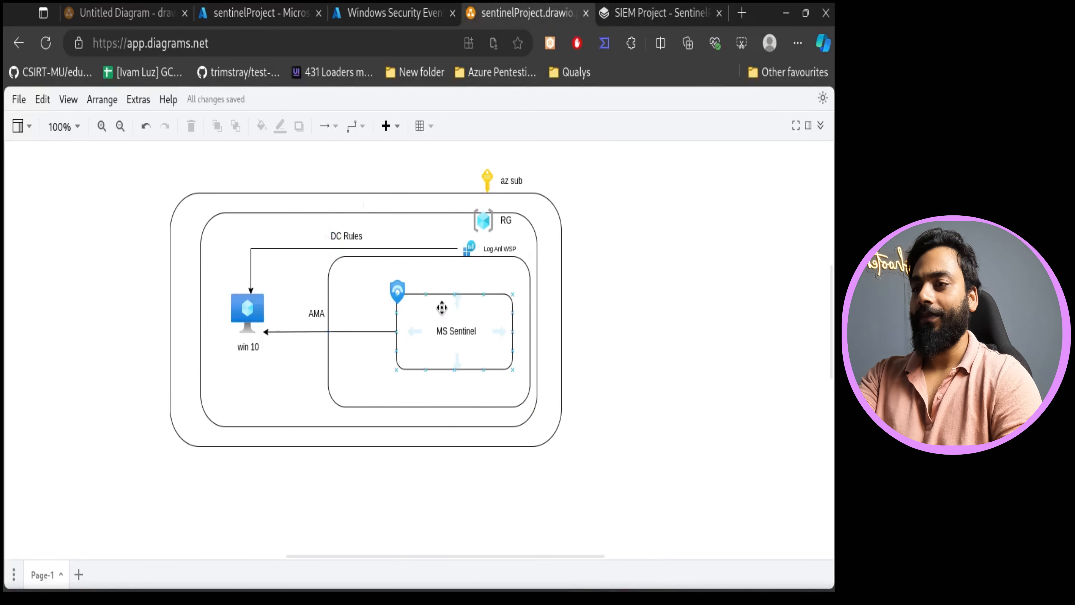
click(452, 335)
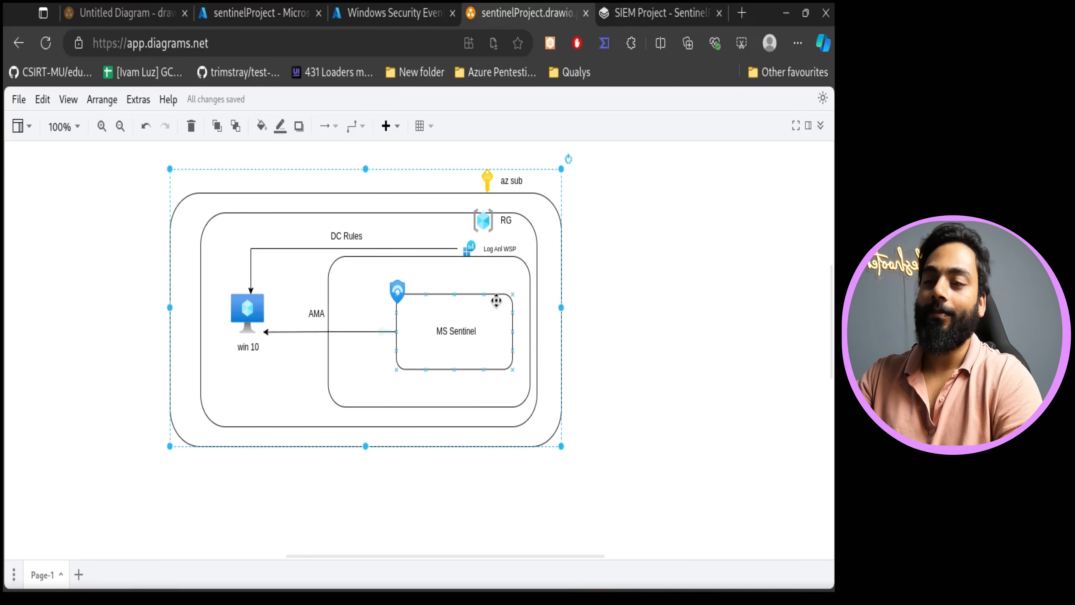
click(647, 13)
click(423, 6)
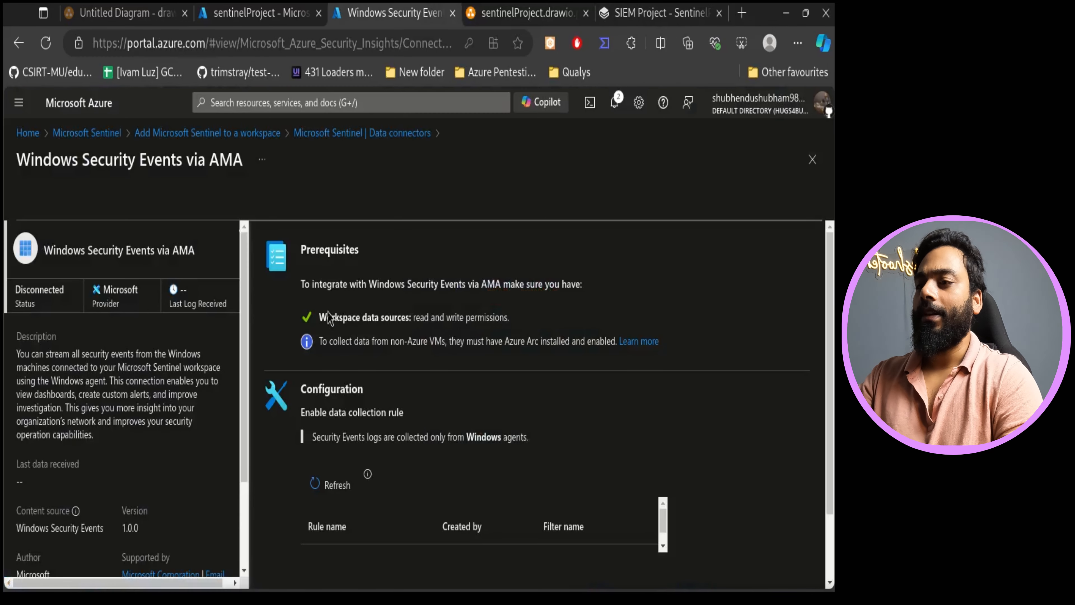
- Start creating a data collection rule named winEventsRule in the sentinelProject resource group
scroll(428, 422, down, 2)
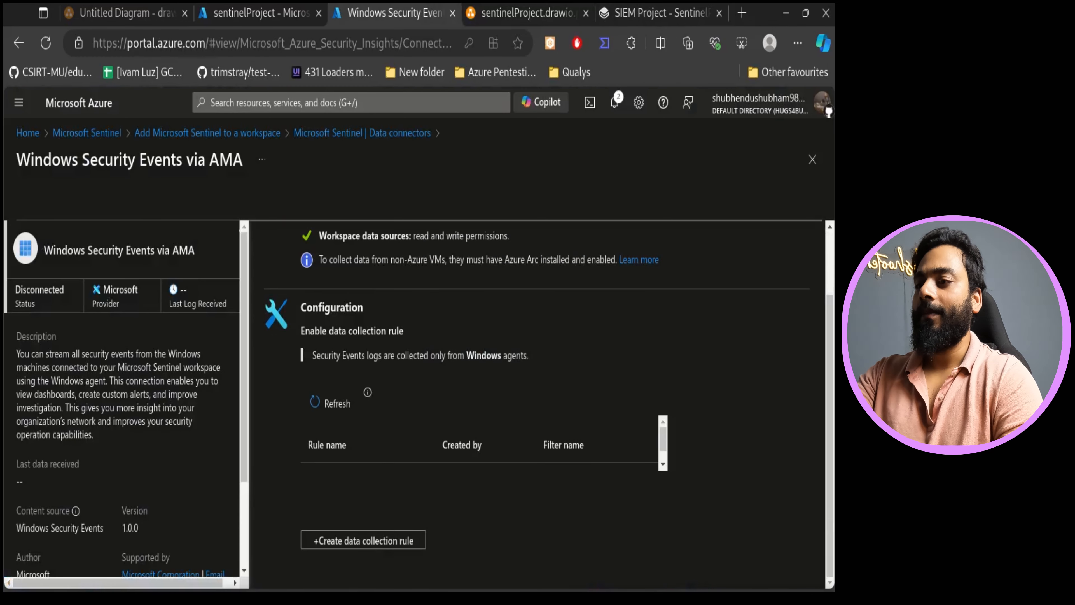
click(408, 542)
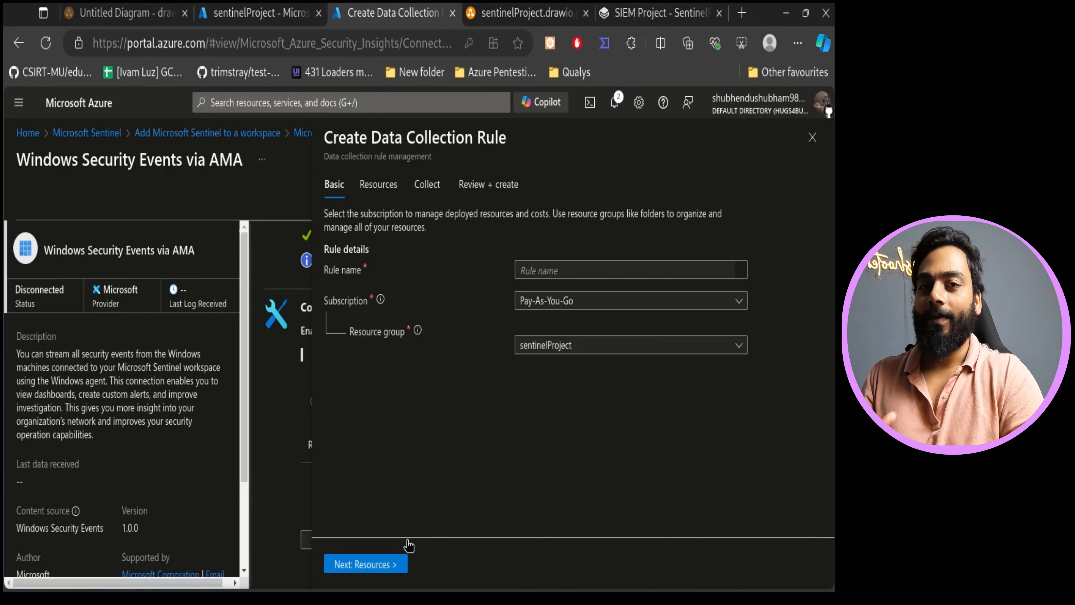
click(565, 270)
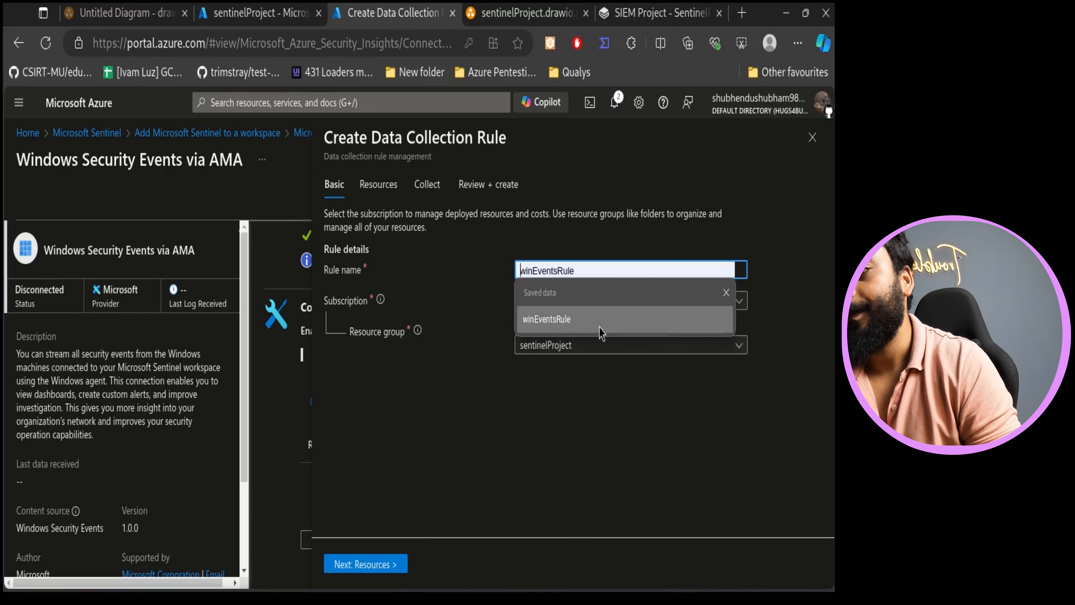
click(593, 323)
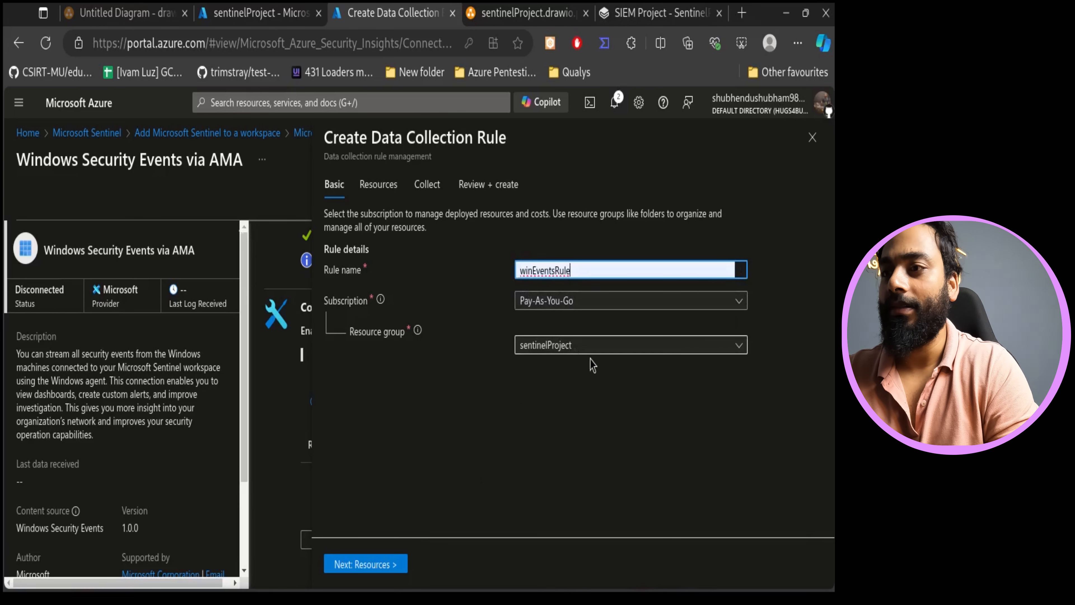
click(389, 563)
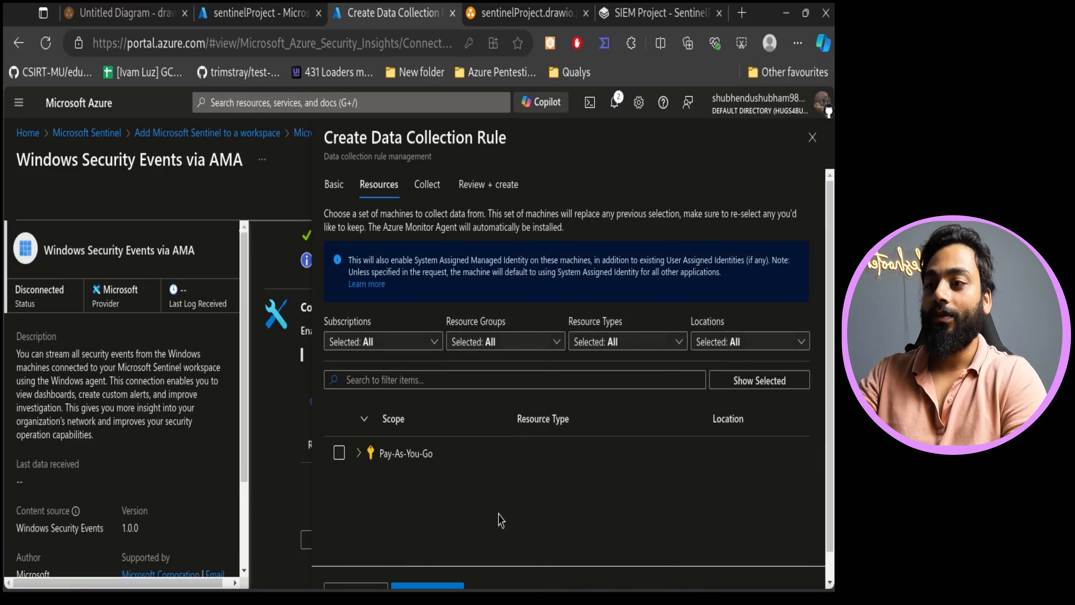
- Select the sentinelVM virtual machine under Pay-As-You-Go and sentinelProject as the rule's resource
click(358, 452)
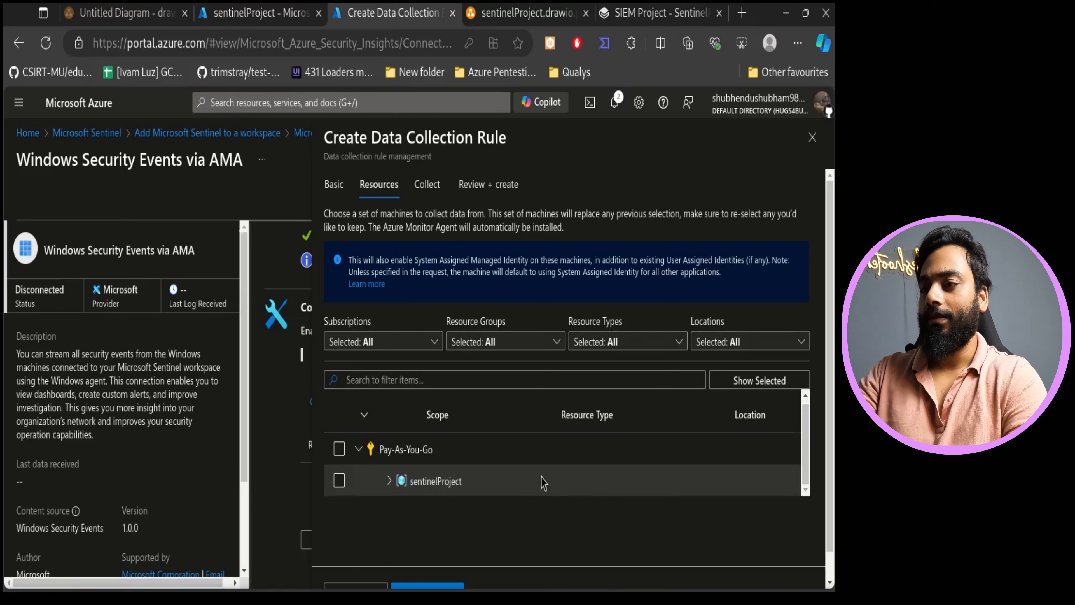
click(388, 483)
scroll(590, 472, down, 1)
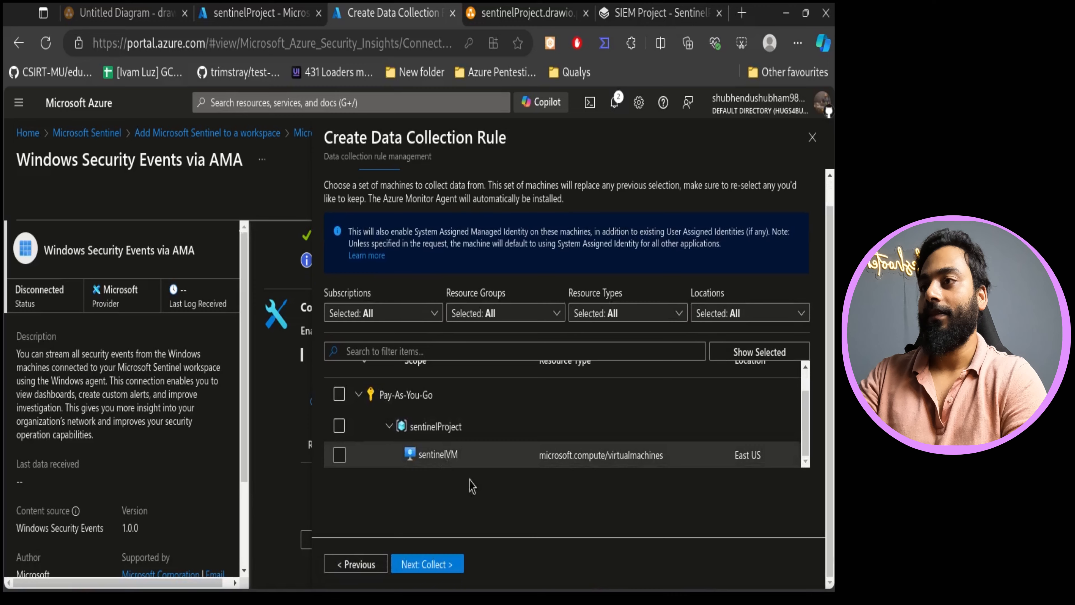
click(525, 12)
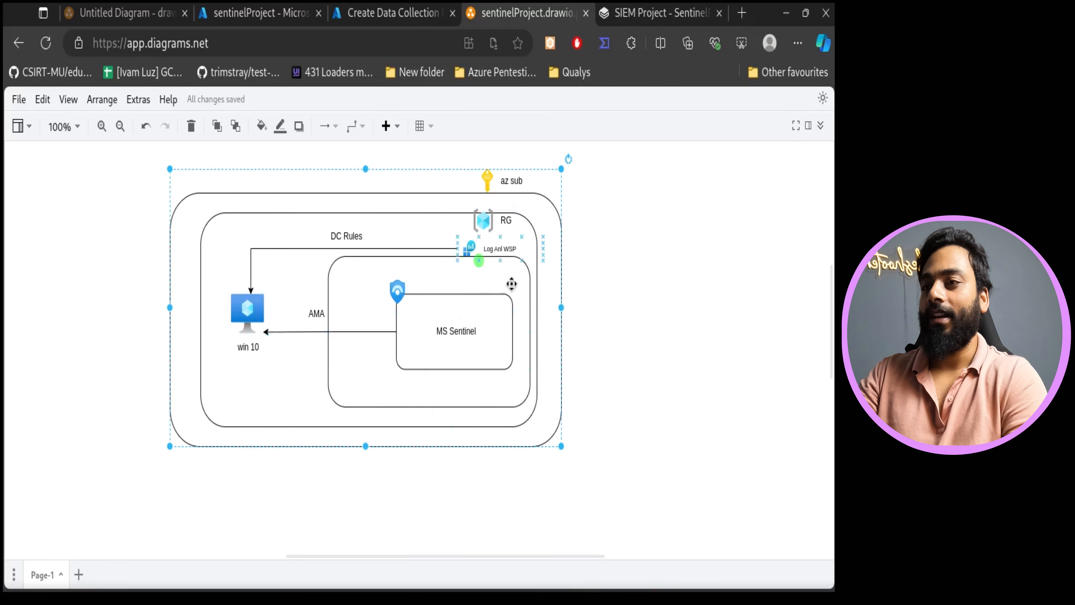
click(407, 9)
click(339, 455)
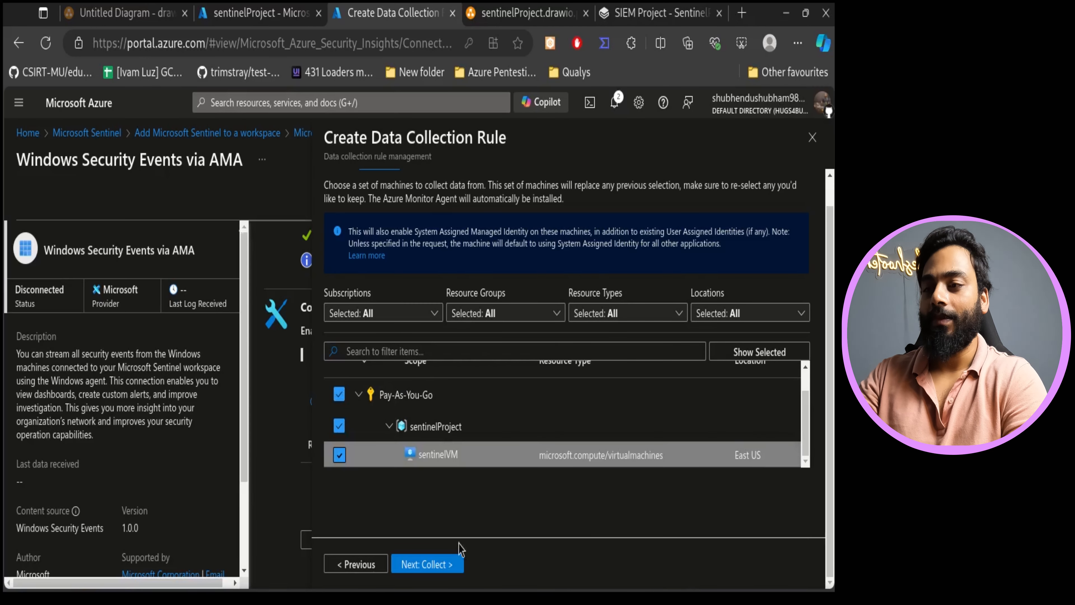
- Collect All Security Events and create the data collection rule
click(440, 565)
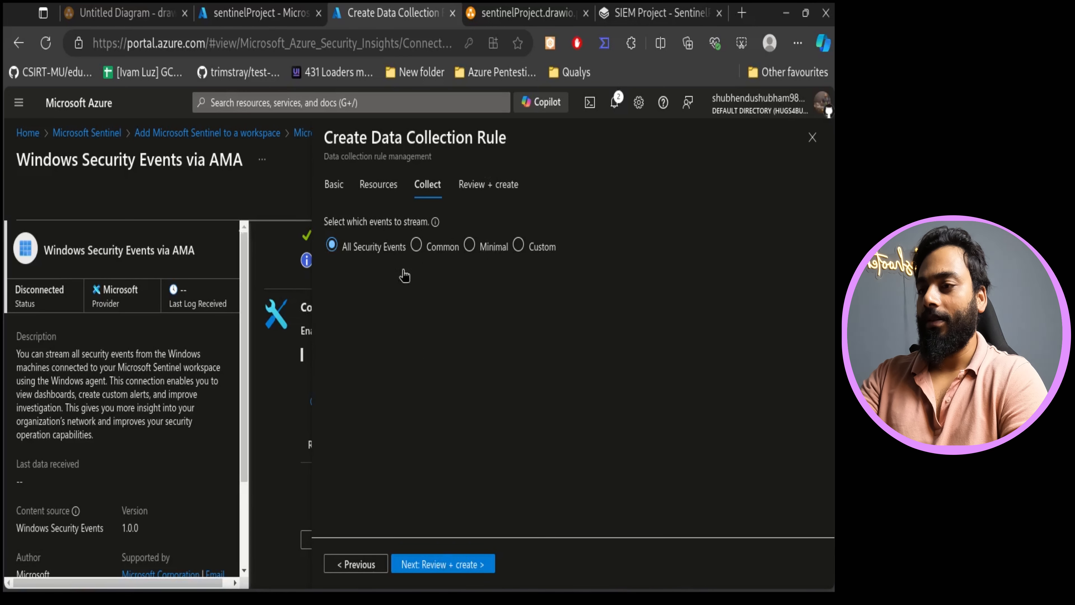
click(487, 566)
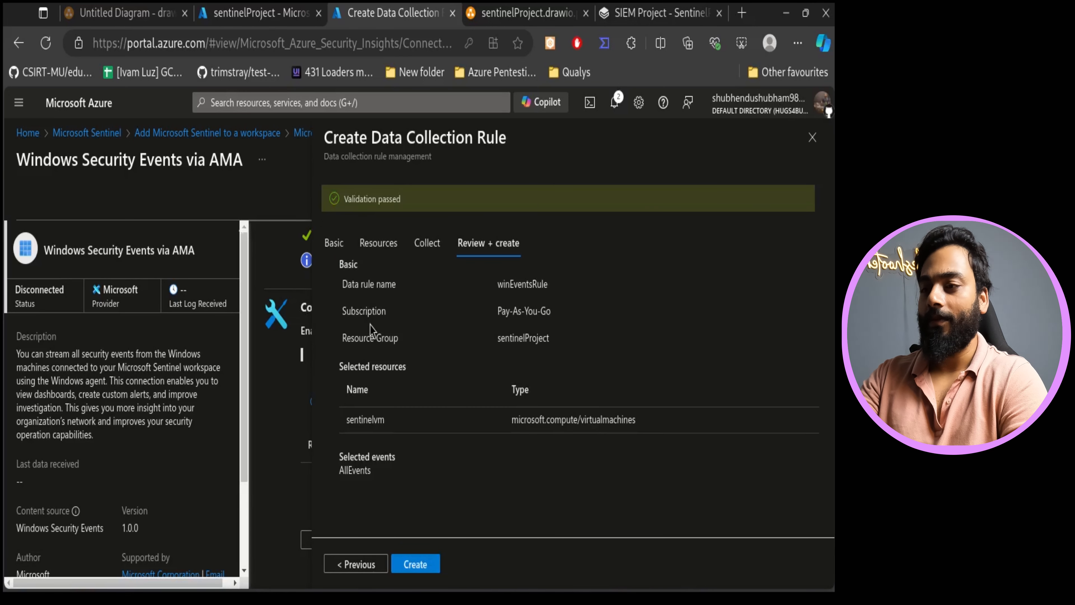
click(398, 564)
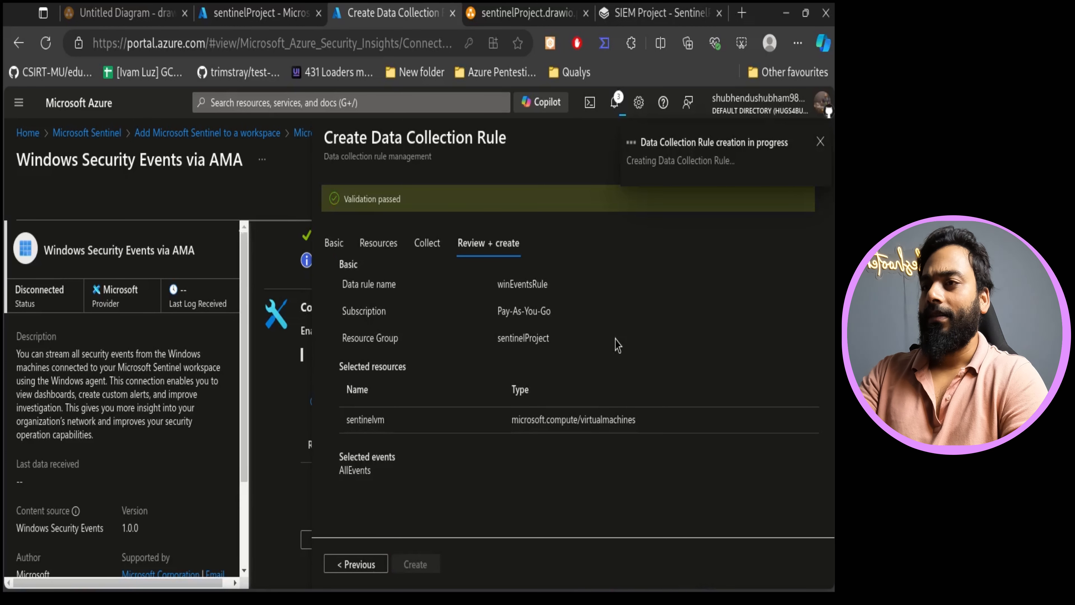
- Open the sentinelVM virtual machine from the resource group and go to its Bastion connection page
click(253, 9)
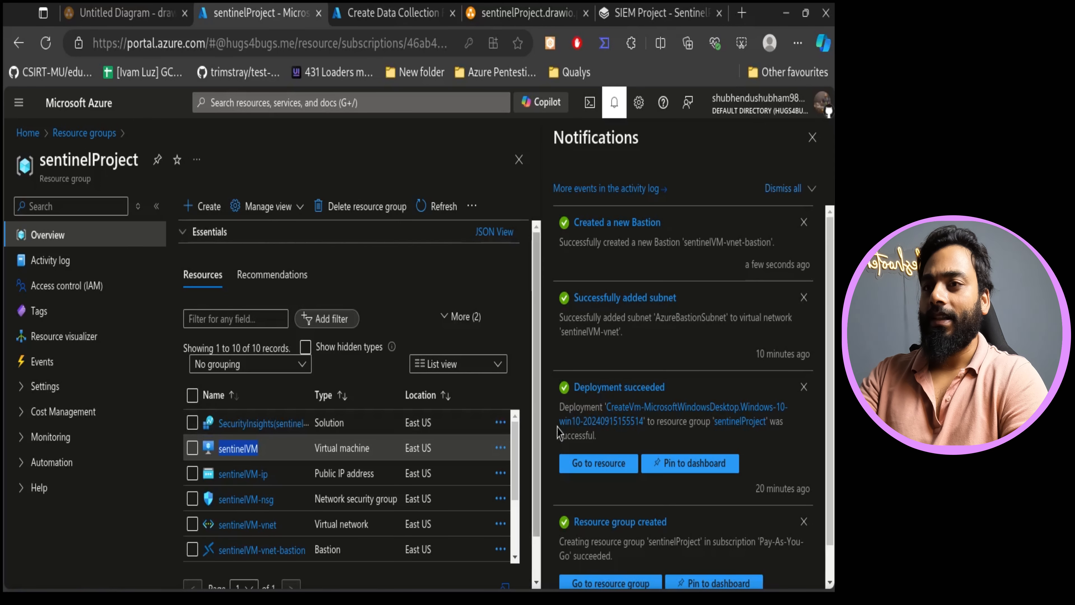
drag(670, 230, 569, 225)
click(383, 271)
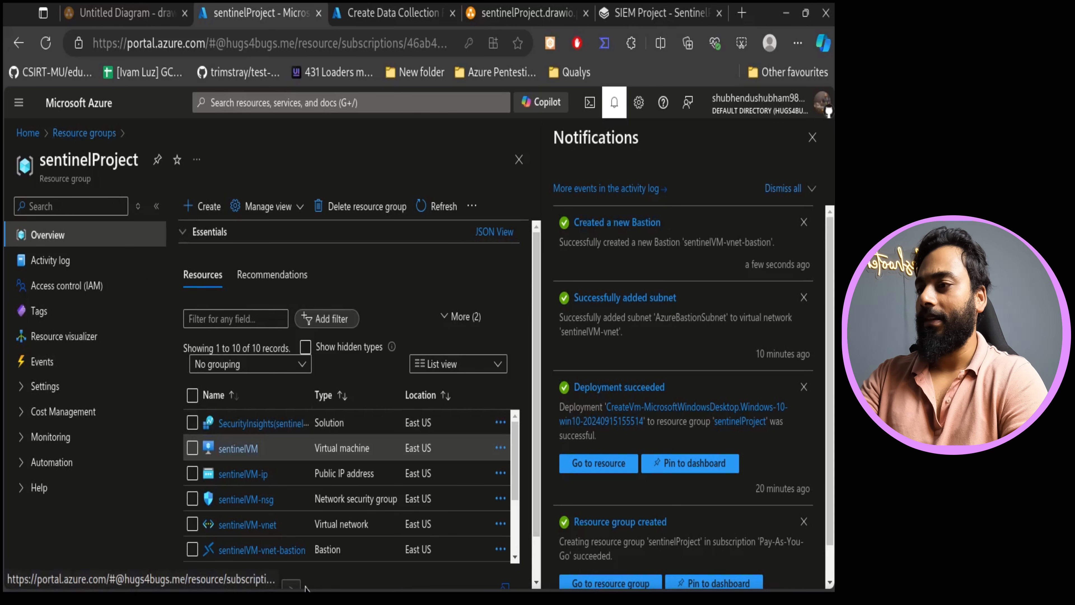
click(238, 448)
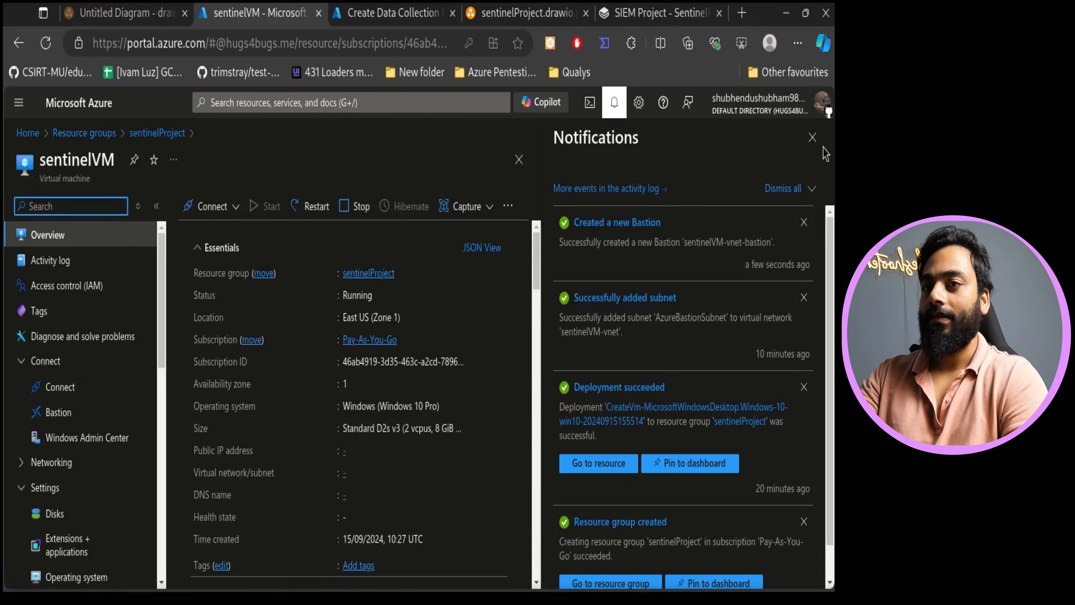
click(812, 137)
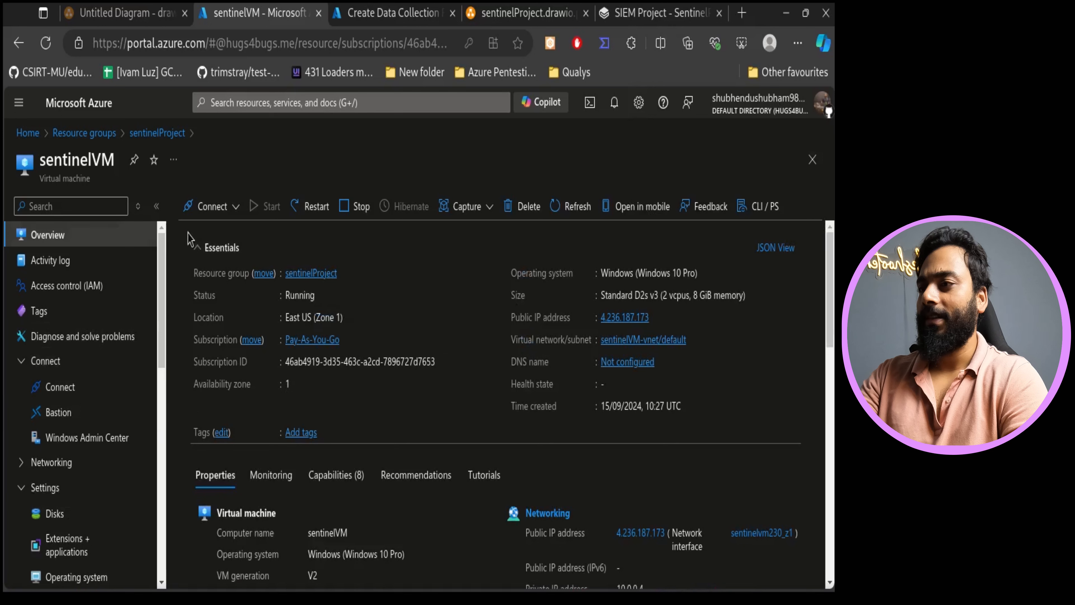
click(56, 415)
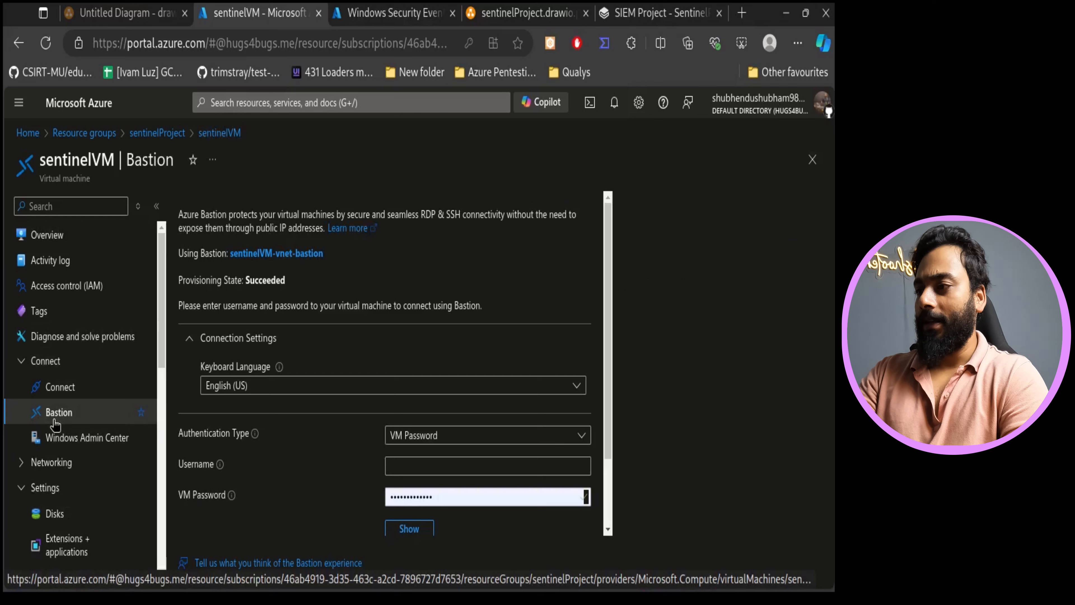
- Copy the VM's administrator username from its Operating system settings
click(434, 462)
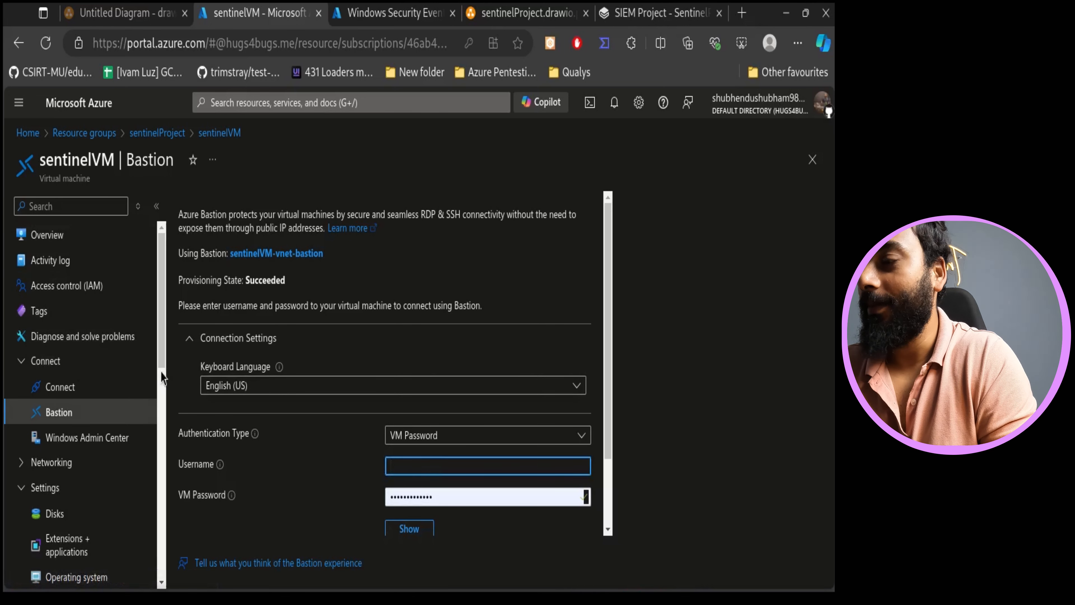
scroll(51, 311, down, 4)
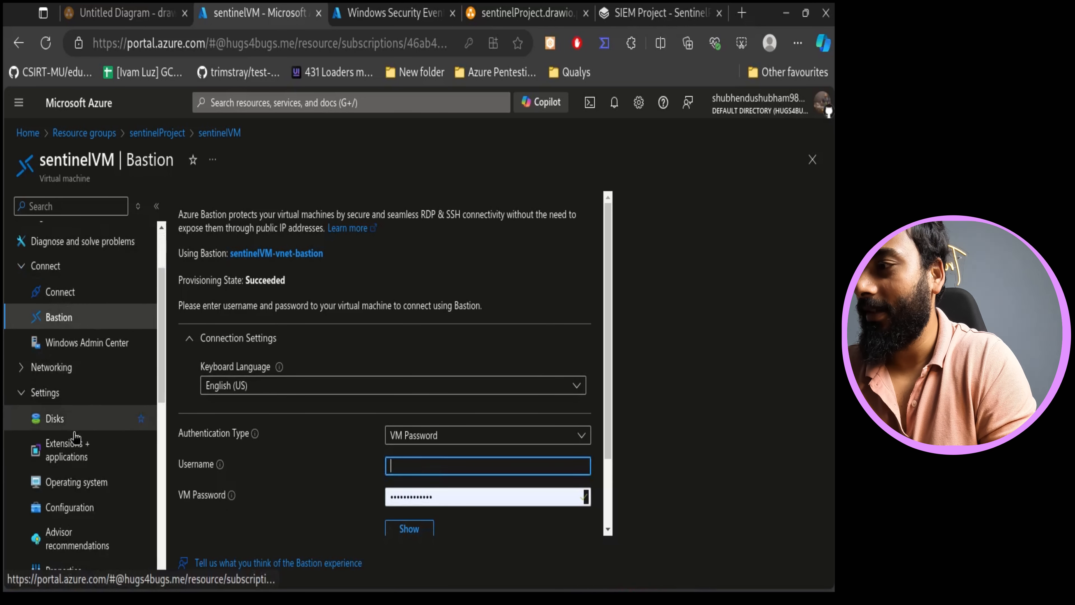
scroll(85, 339, down, 5)
scroll(76, 330, up, 2)
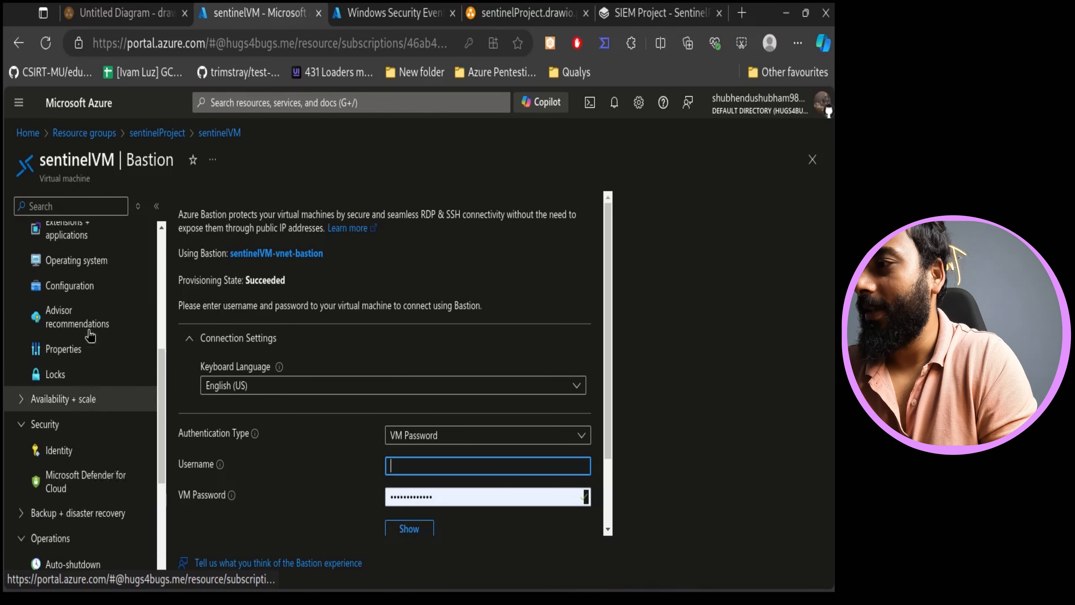
scroll(84, 372, up, 2)
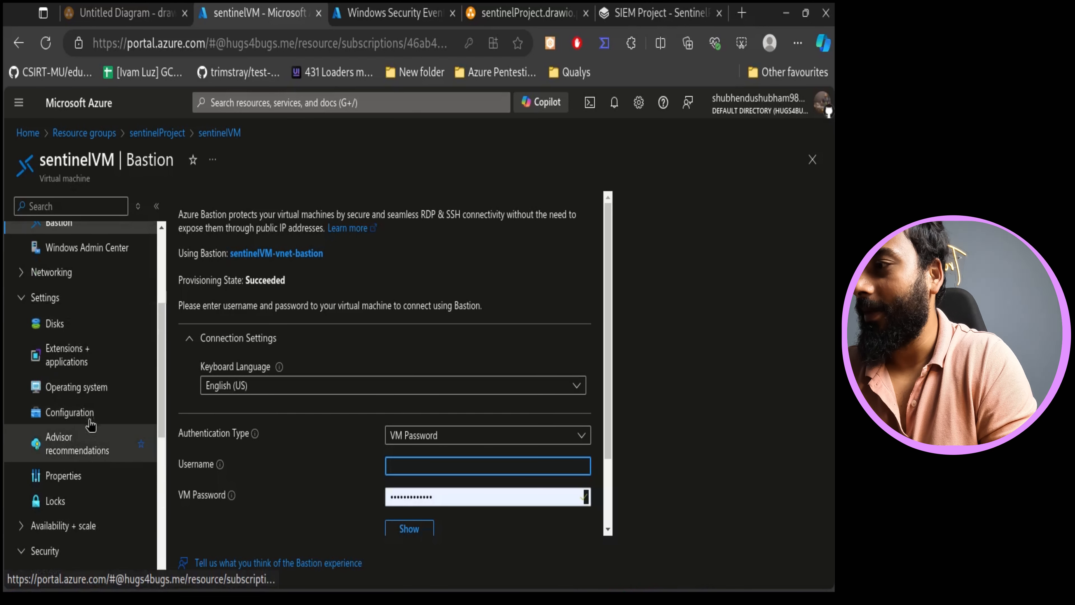
click(89, 396)
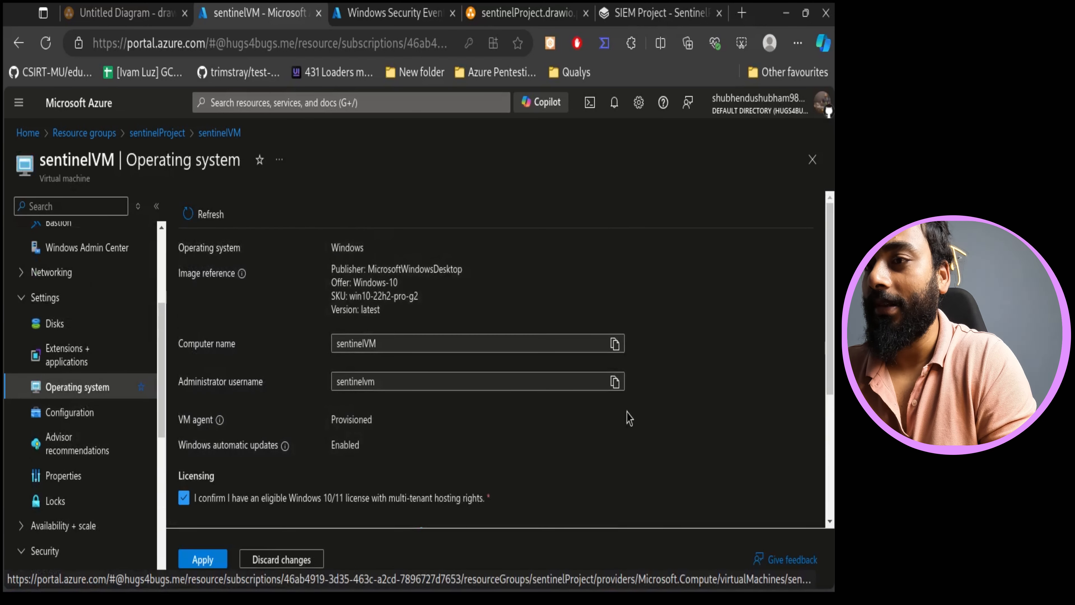
click(616, 382)
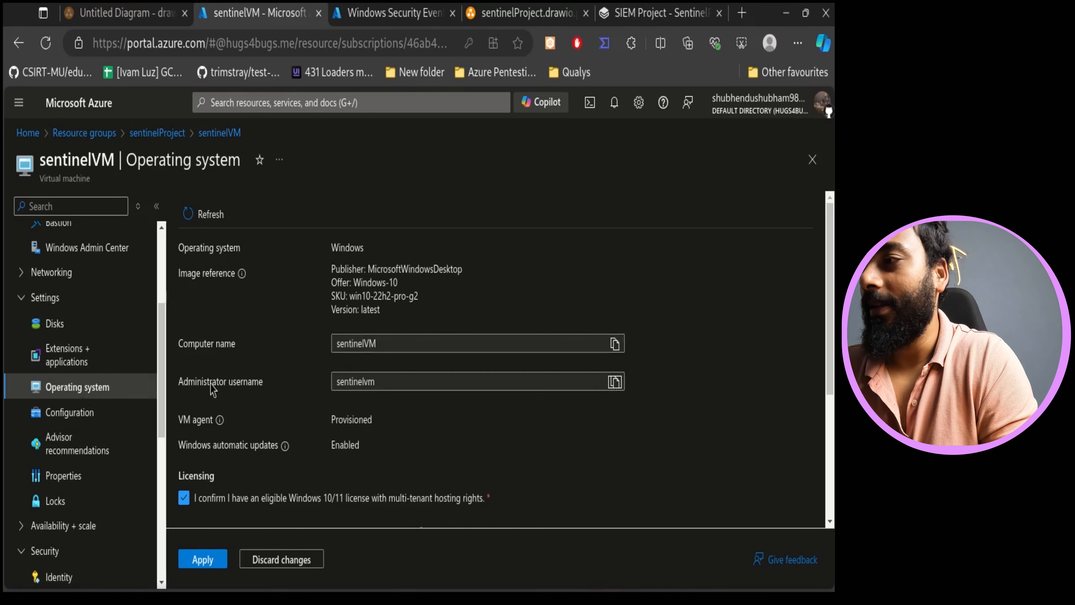
- Open the VM's Bastion page and paste the administrator username into the Username field
scroll(97, 301, up, 5)
click(153, 406)
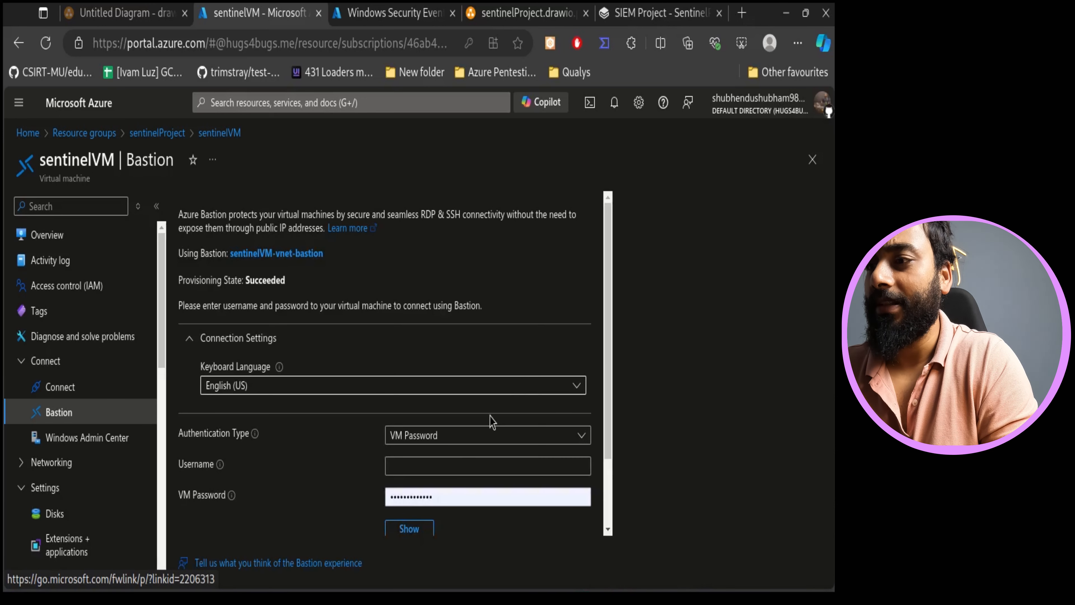
click(447, 462)
key(ctrl+v)
- Enter the VM password, connect through Bastion in a new tab, and allow clipboard access
scroll(502, 450, down, 3)
click(452, 405)
double_click(441, 410)
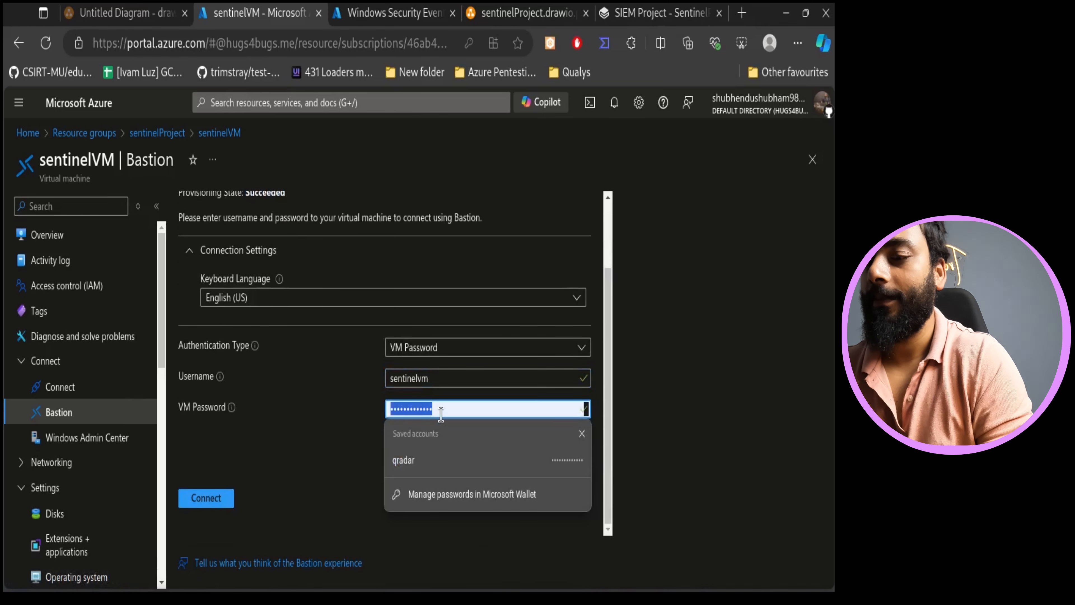
key(BackSpace)
text(••)
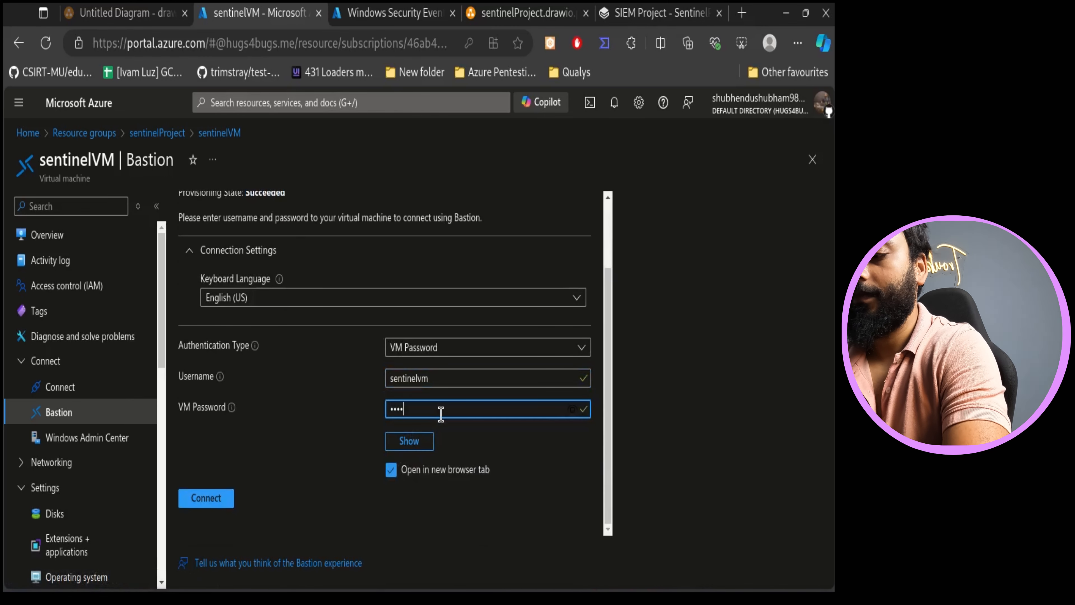
text(•)
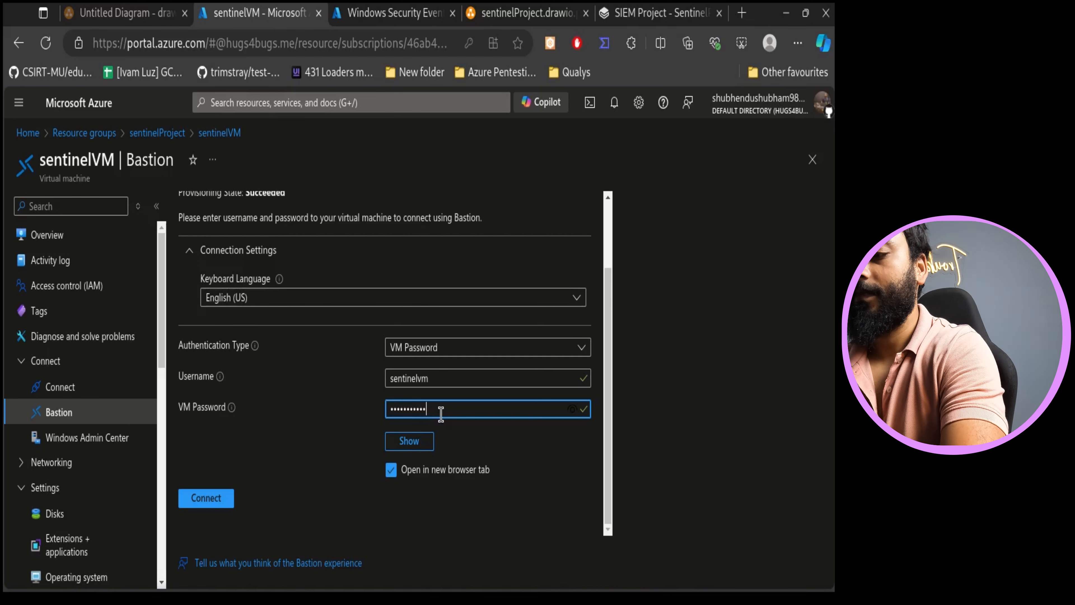
key(Return)
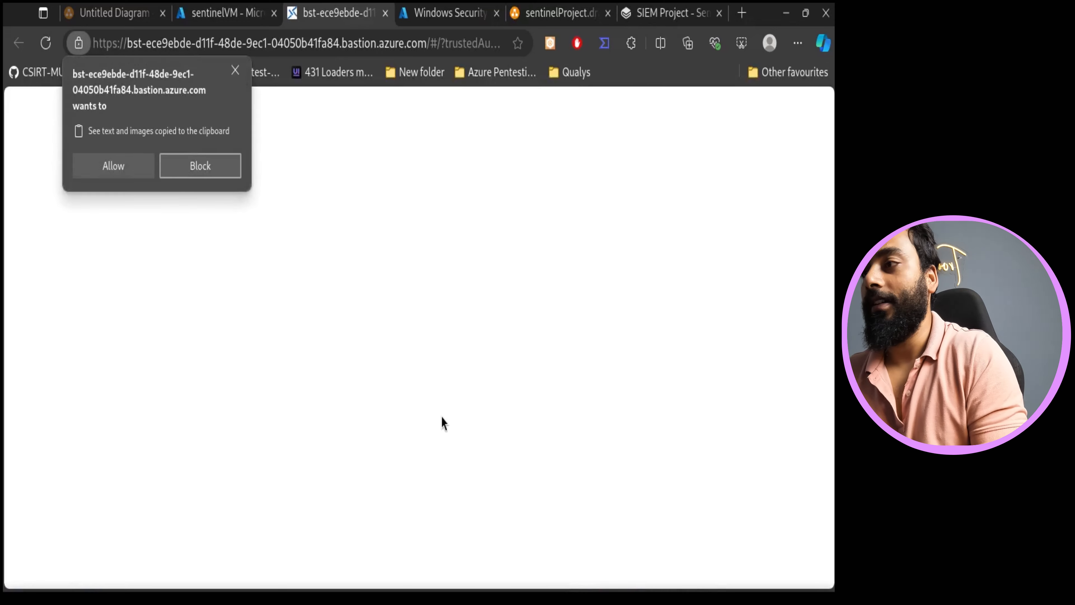
click(112, 165)
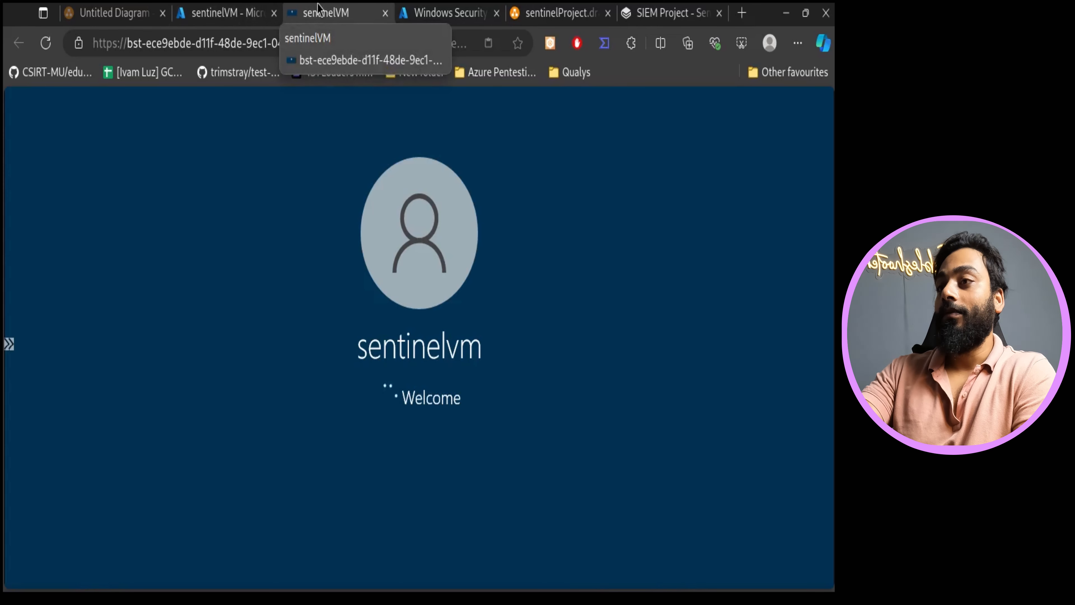
- Refresh the data collection rule list on the Windows Security Events via AMA connector page
click(491, 11)
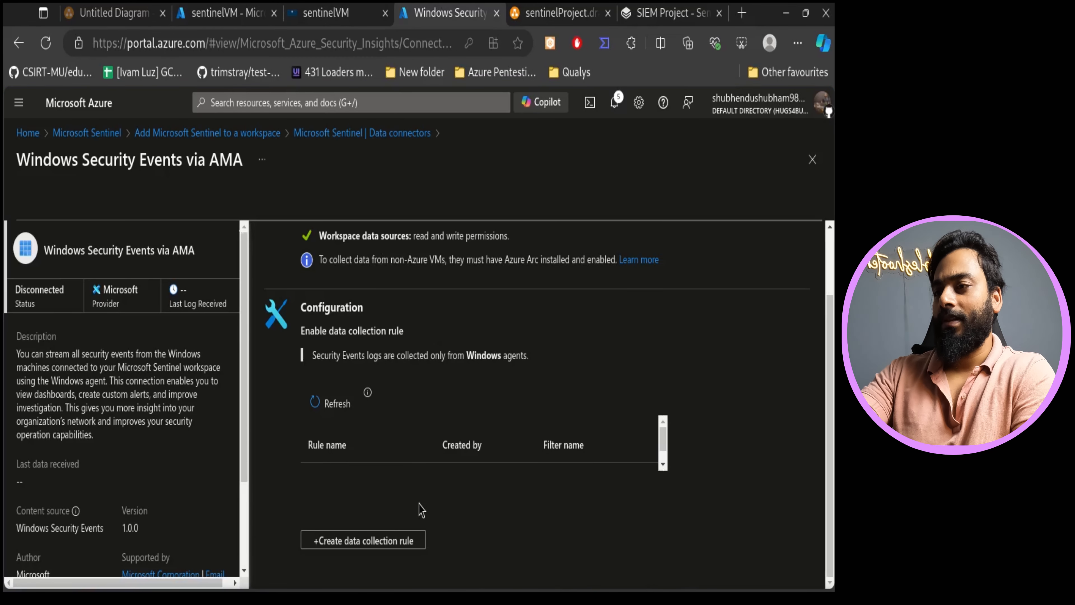
scroll(474, 509, up, 2)
click(337, 481)
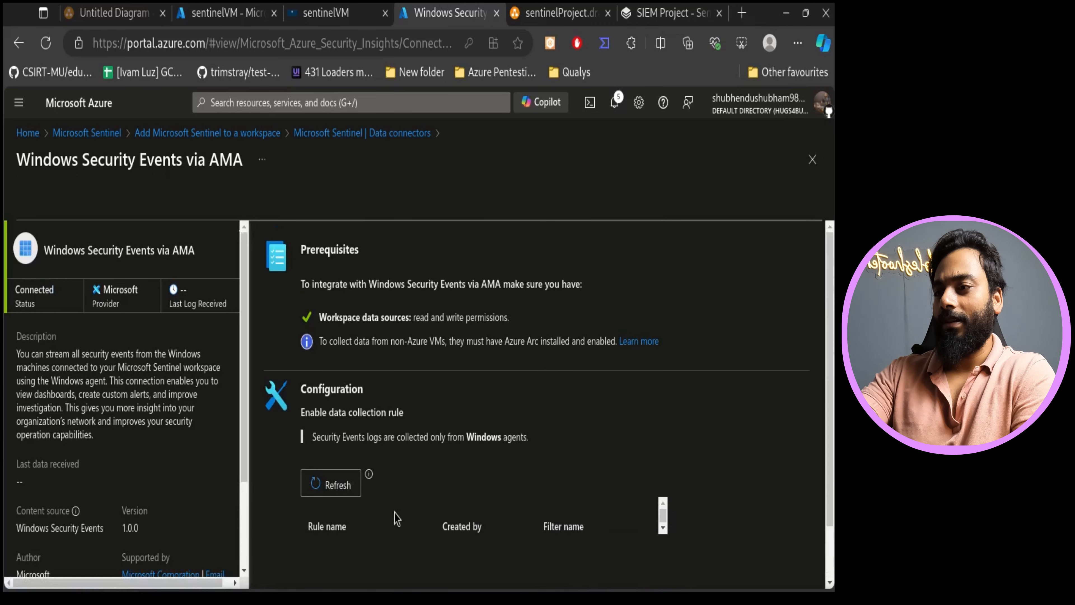
scroll(421, 513, down, 1)
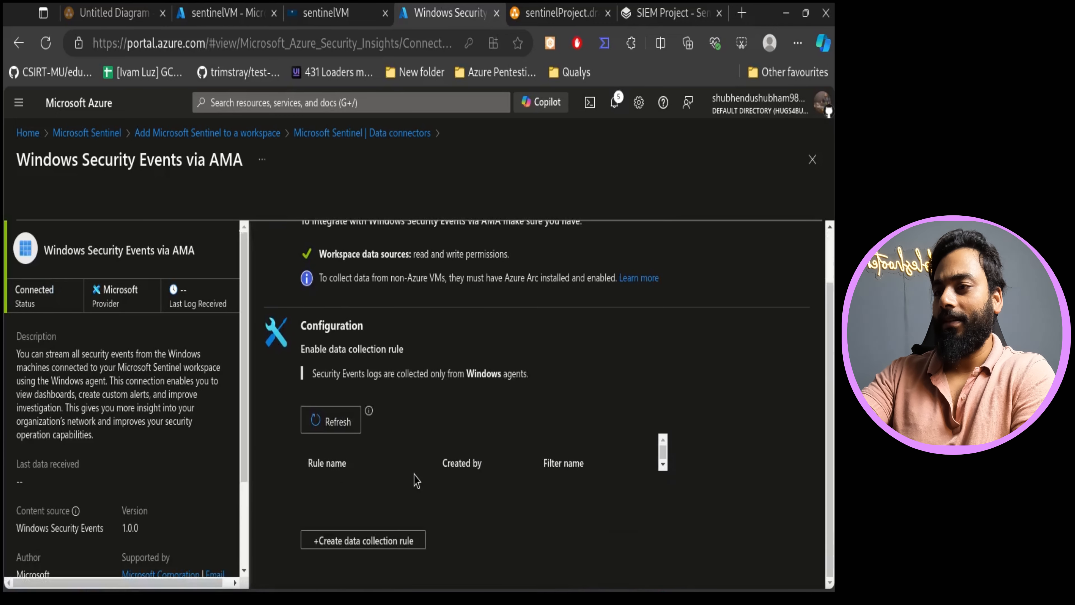
click(334, 422)
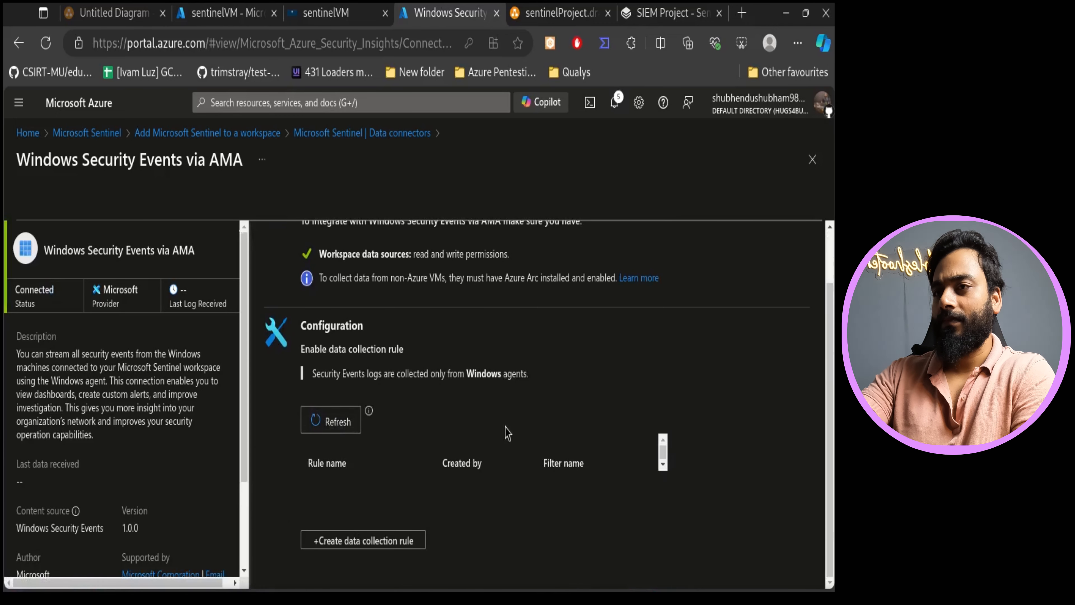
- Install the Windows Security Events solution from the Sentinel Content hub
scroll(508, 433, up, 1)
click(614, 102)
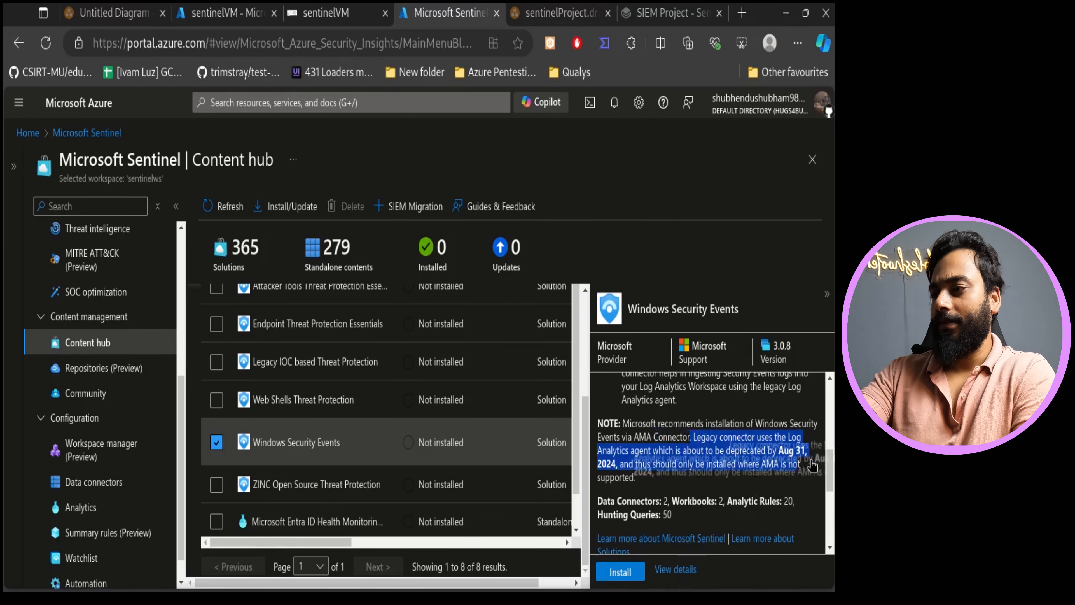
click(607, 581)
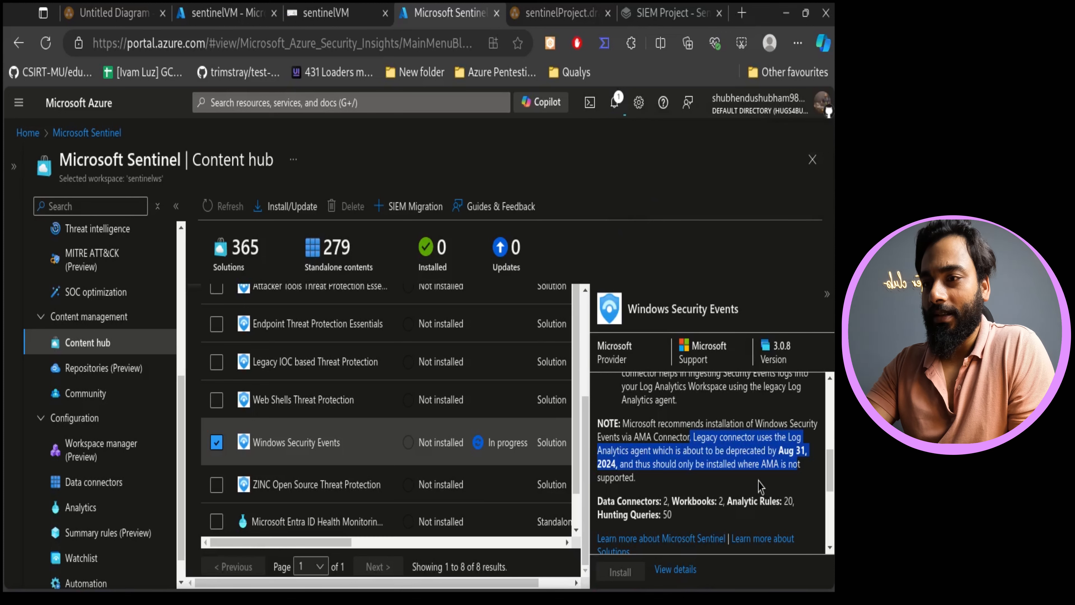
- In the VM session, confirm and finish the Edge first-run setup and open a new browser tab
click(615, 103)
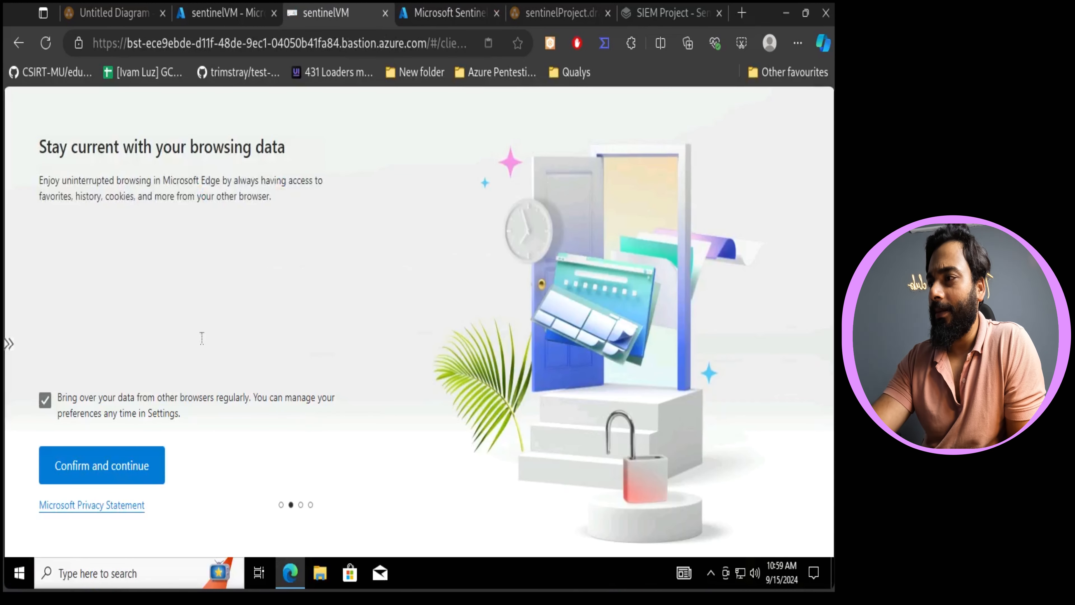
click(110, 472)
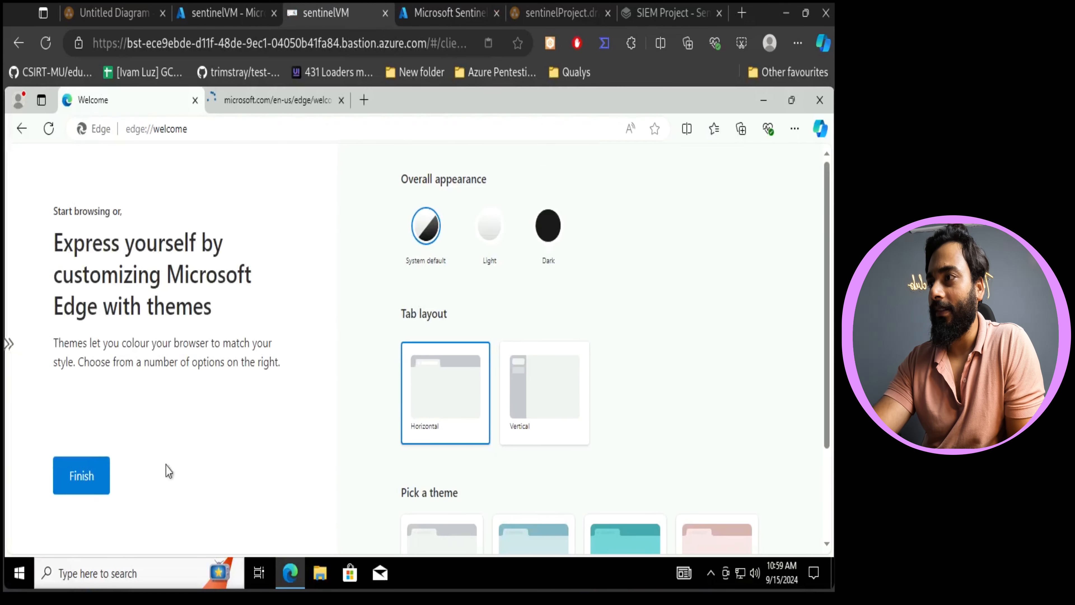
click(93, 470)
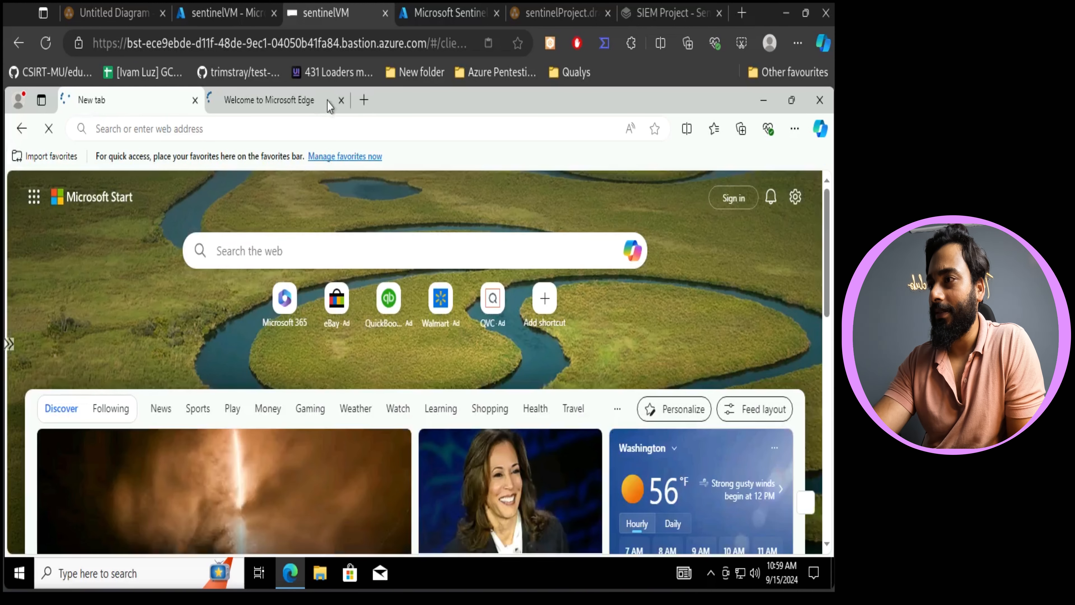
key(ctrl+t)
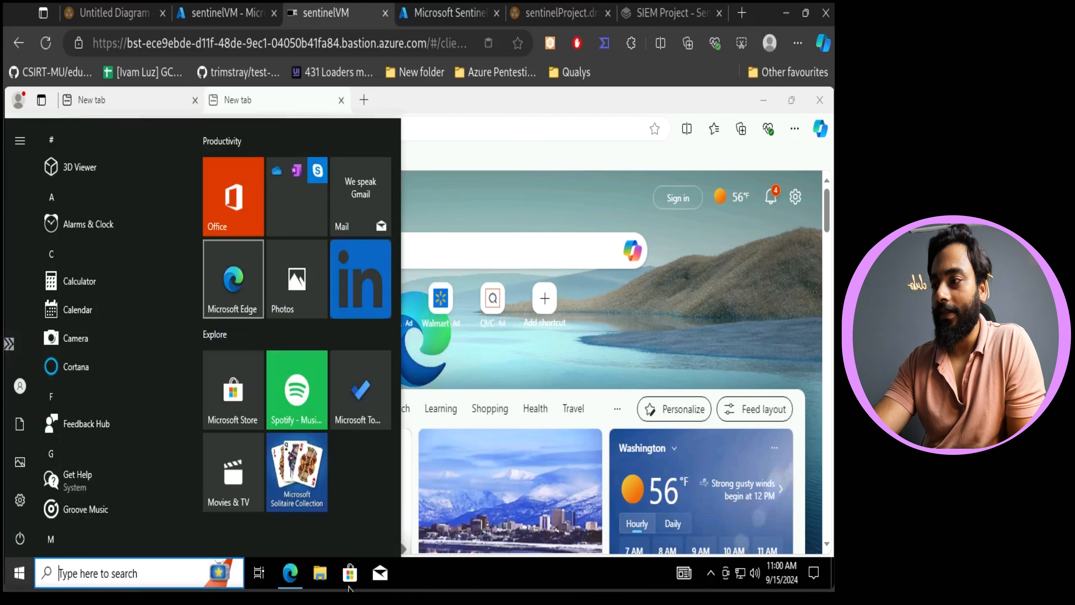
- Open File Explorer in the VM and view This PC's system properties
click(319, 576)
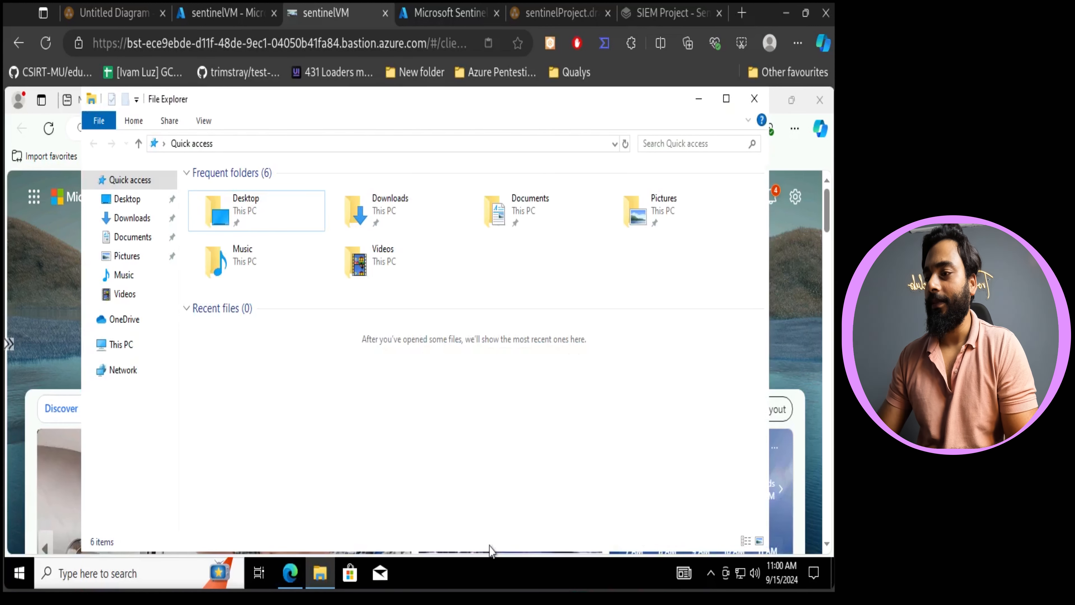
click(127, 350)
right_click(320, 458)
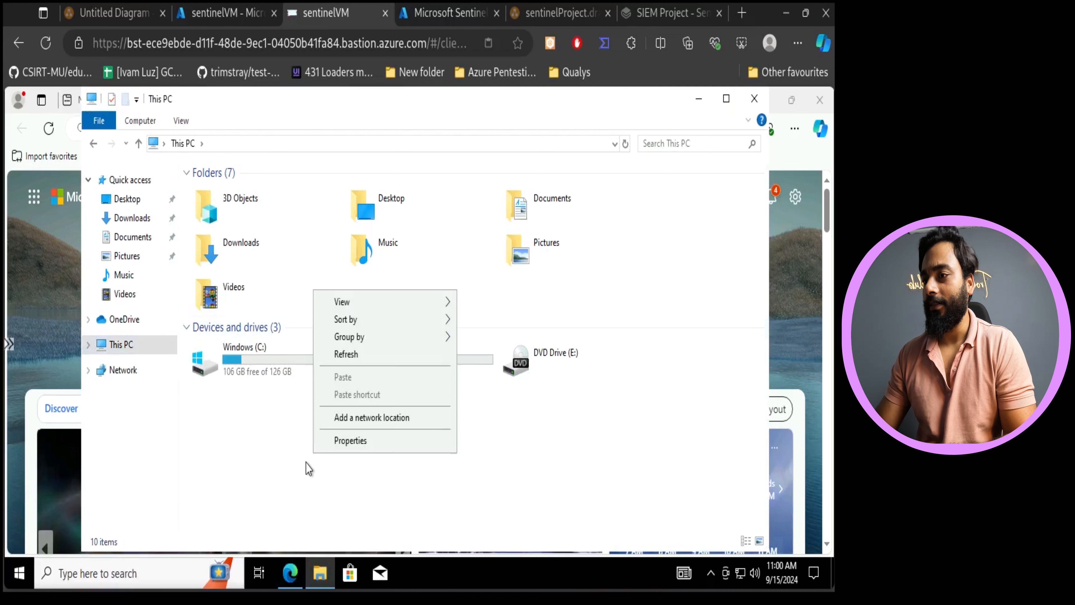
click(353, 440)
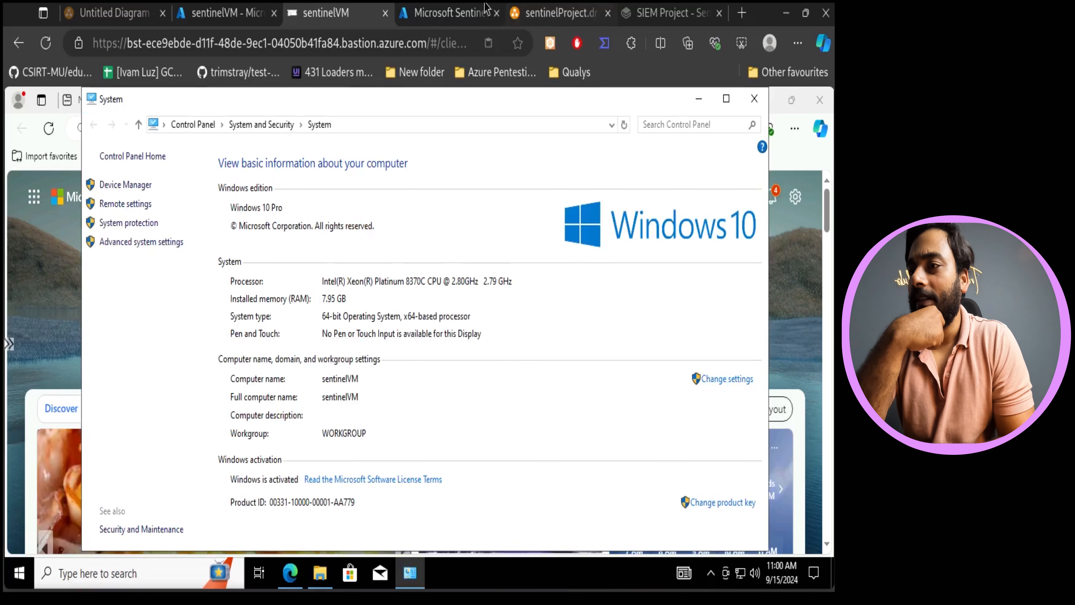
- Manage the installed Windows Security Events solution and open its Windows Security Events via AMA content item
click(469, 12)
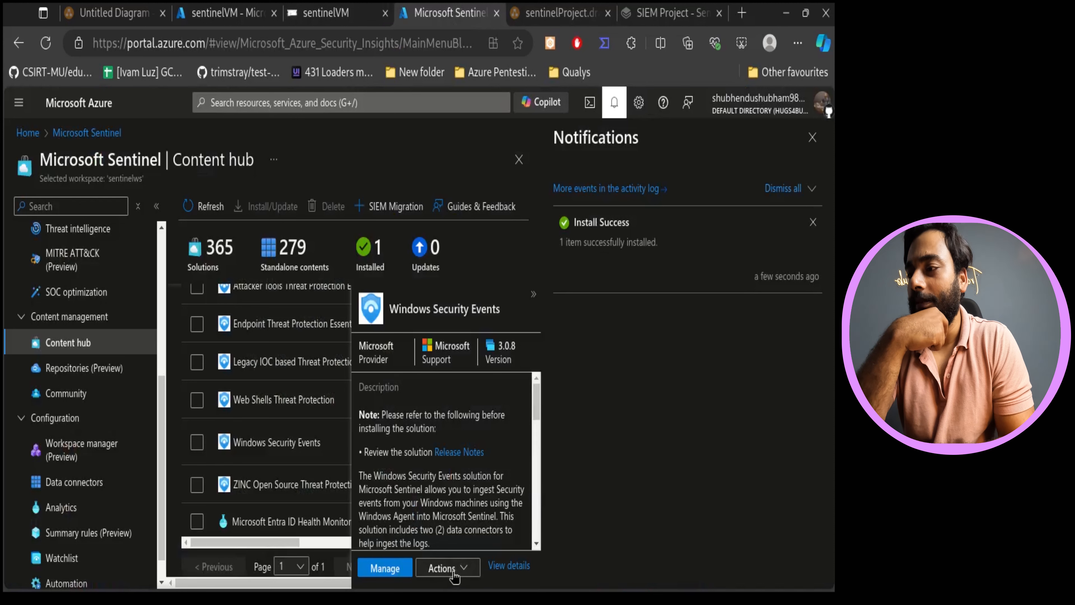
click(383, 570)
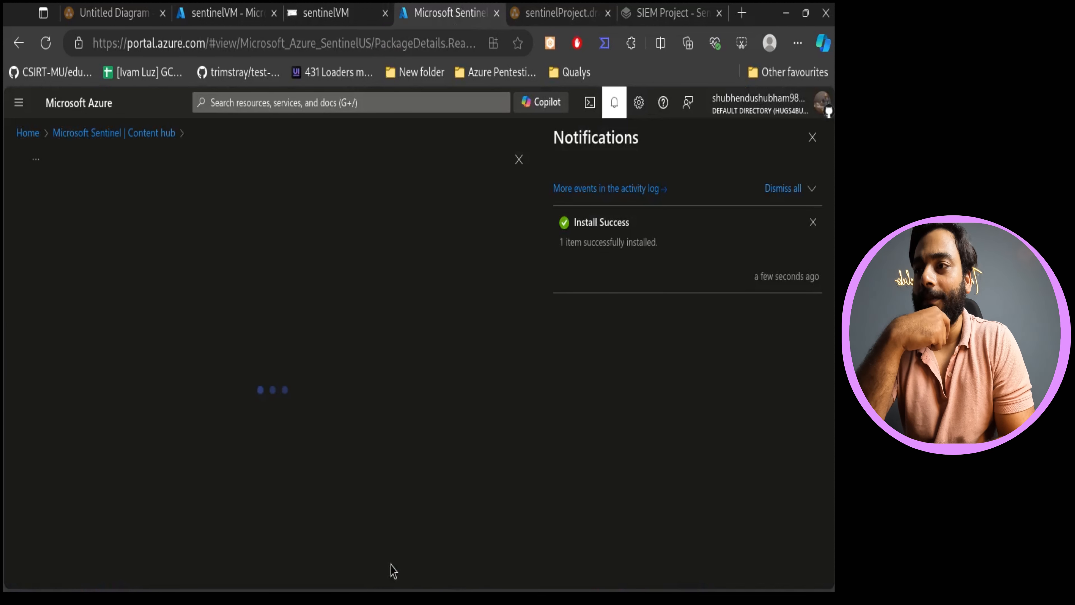
click(812, 137)
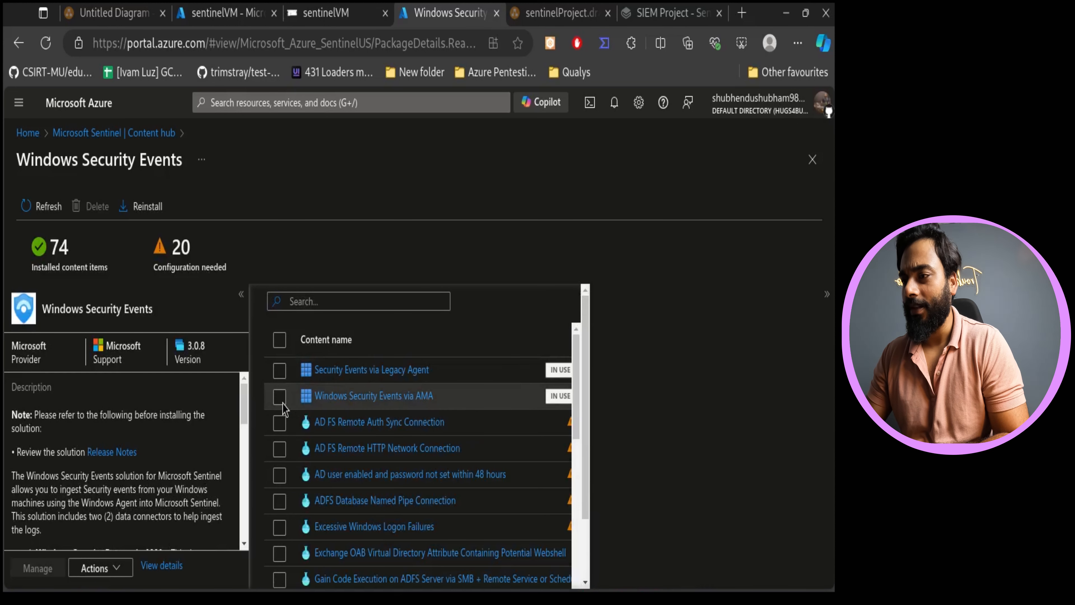
click(279, 399)
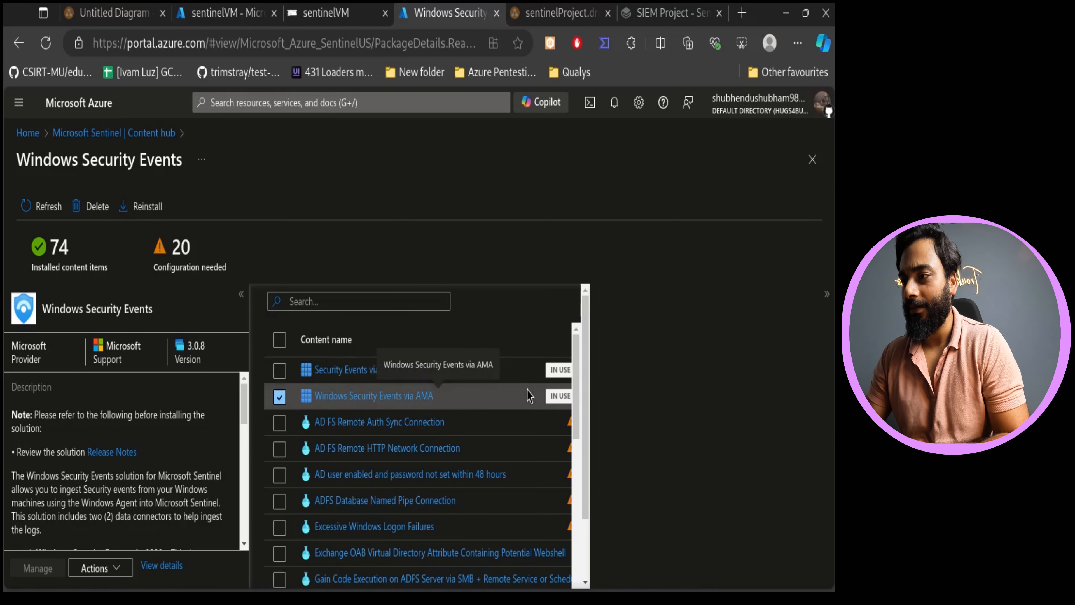
click(423, 396)
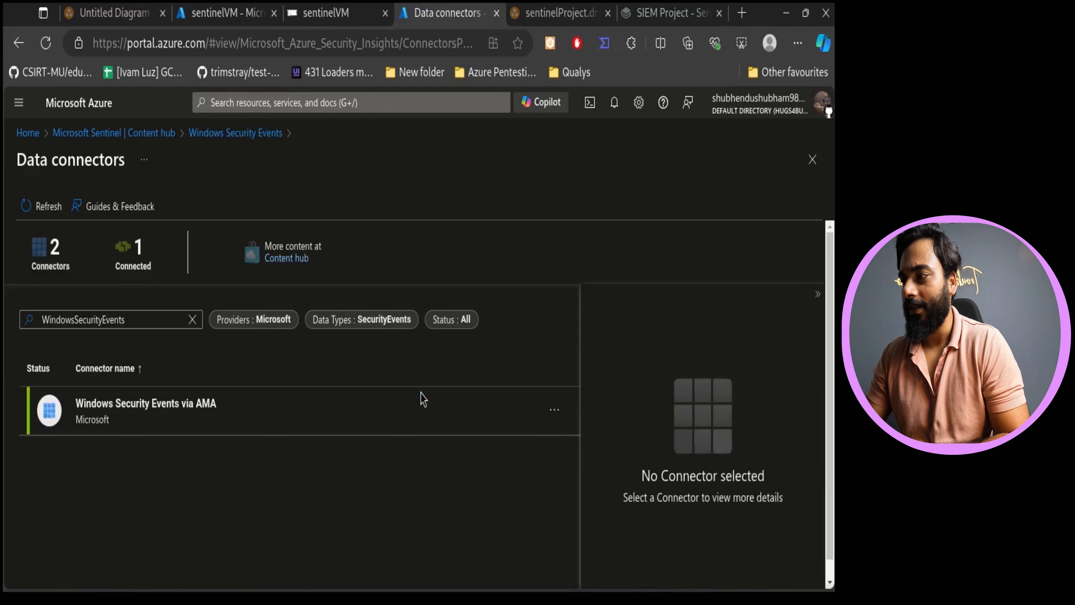
- Select the Windows Security Events via AMA data connector and open its connector page
click(151, 400)
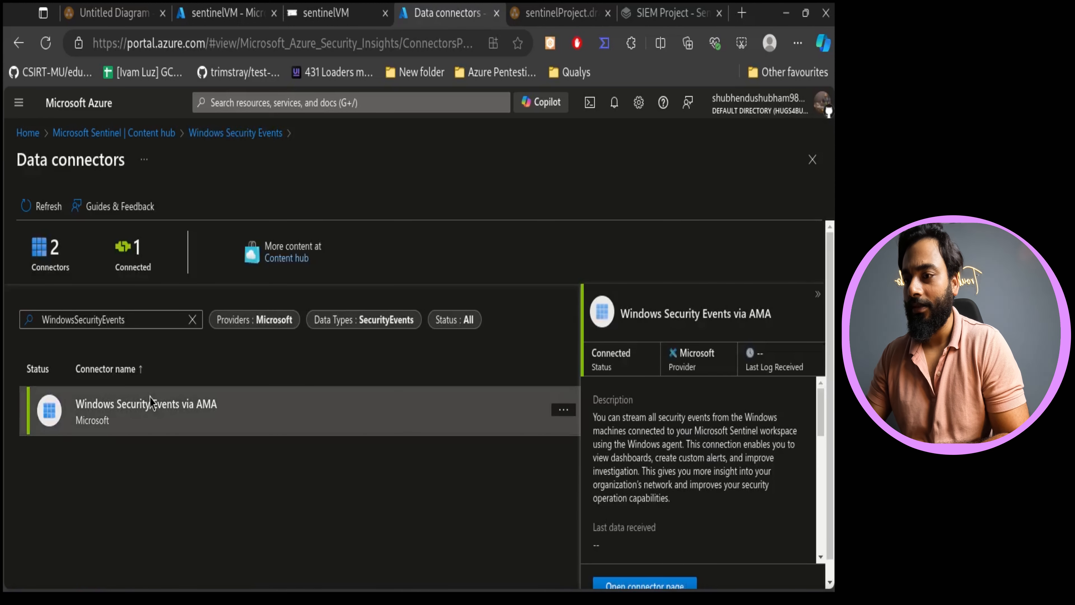
scroll(698, 466, down, 2)
click(673, 575)
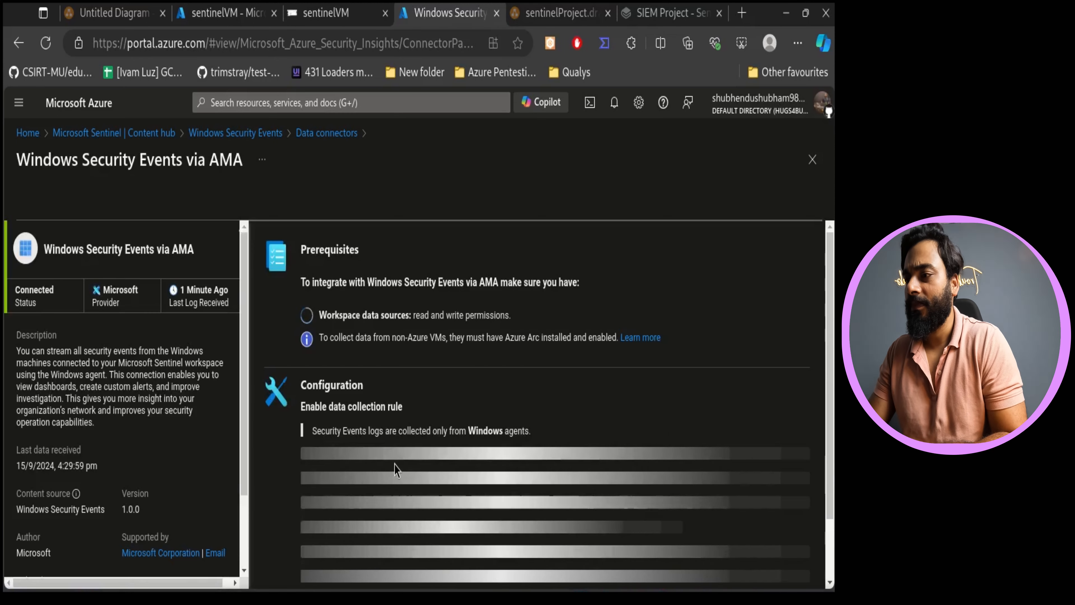
- Start creating a new data collection rule and name it signLogs
scroll(495, 421, down, 2)
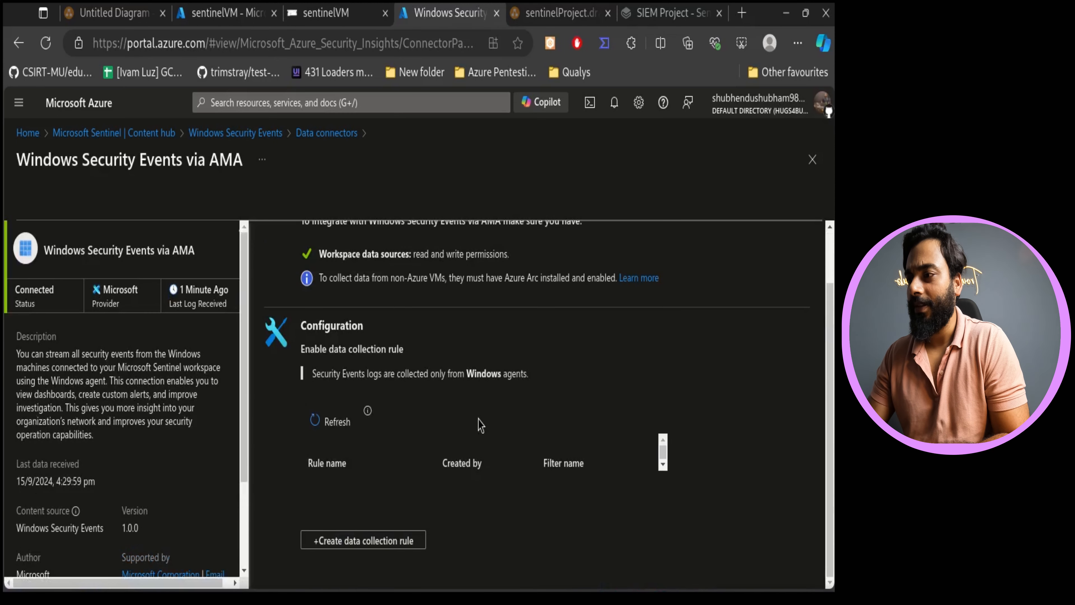
click(328, 420)
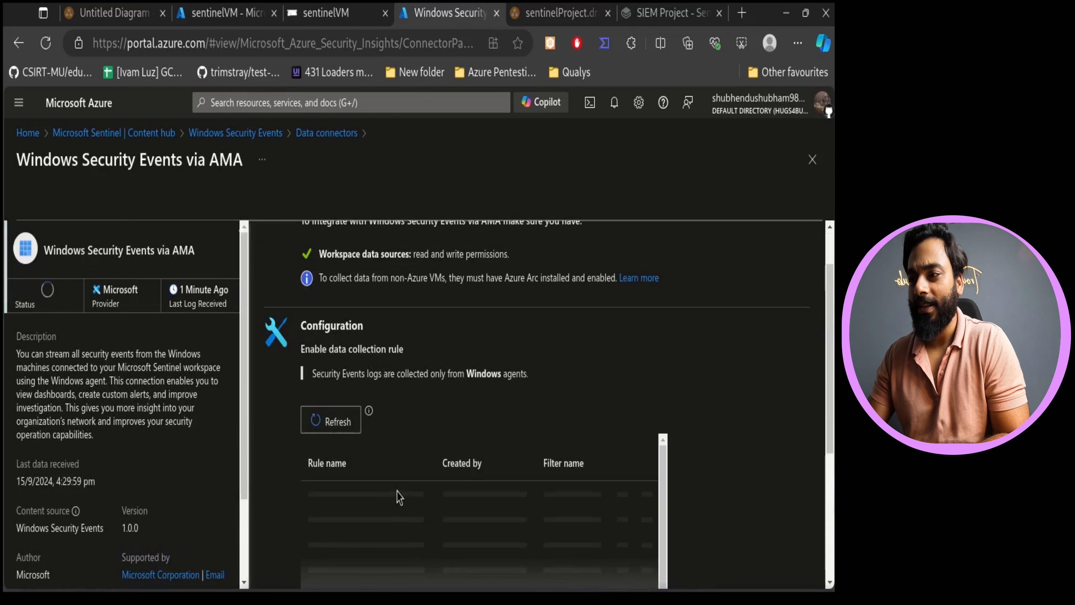
click(422, 541)
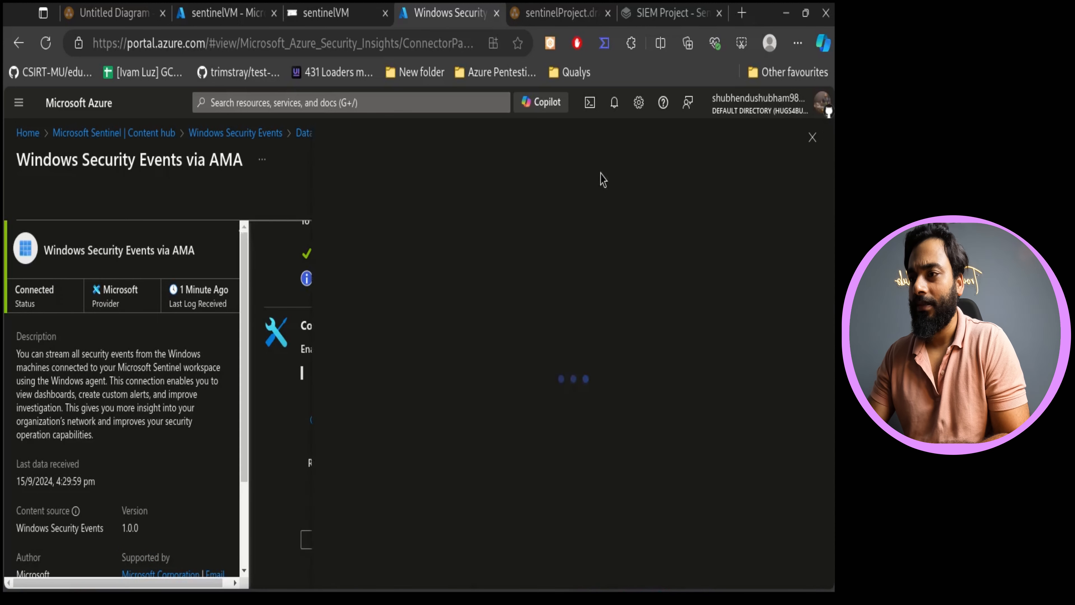
click(593, 271)
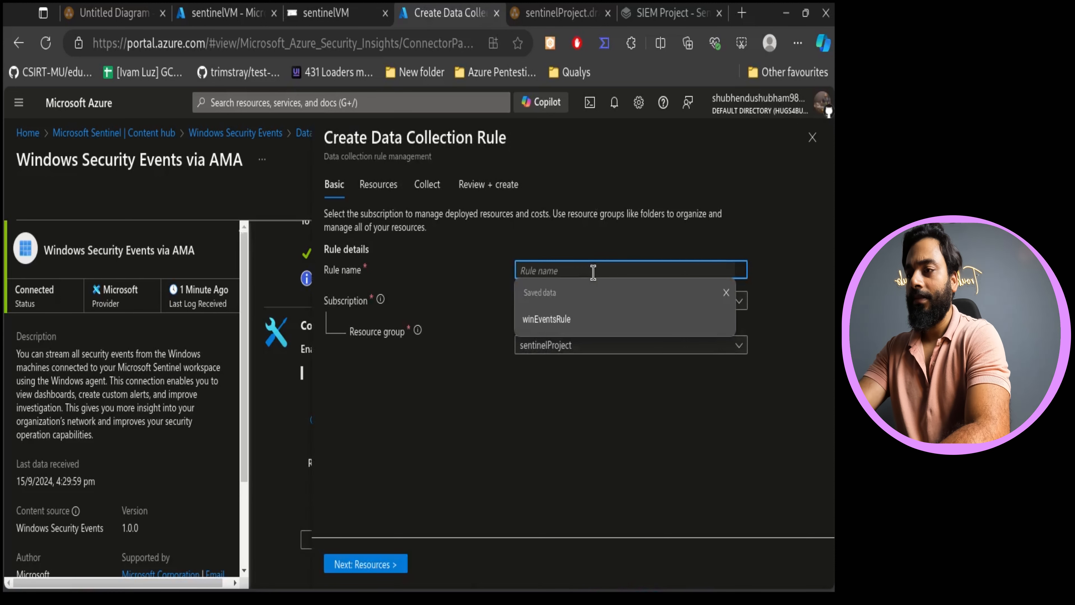
text(wind)
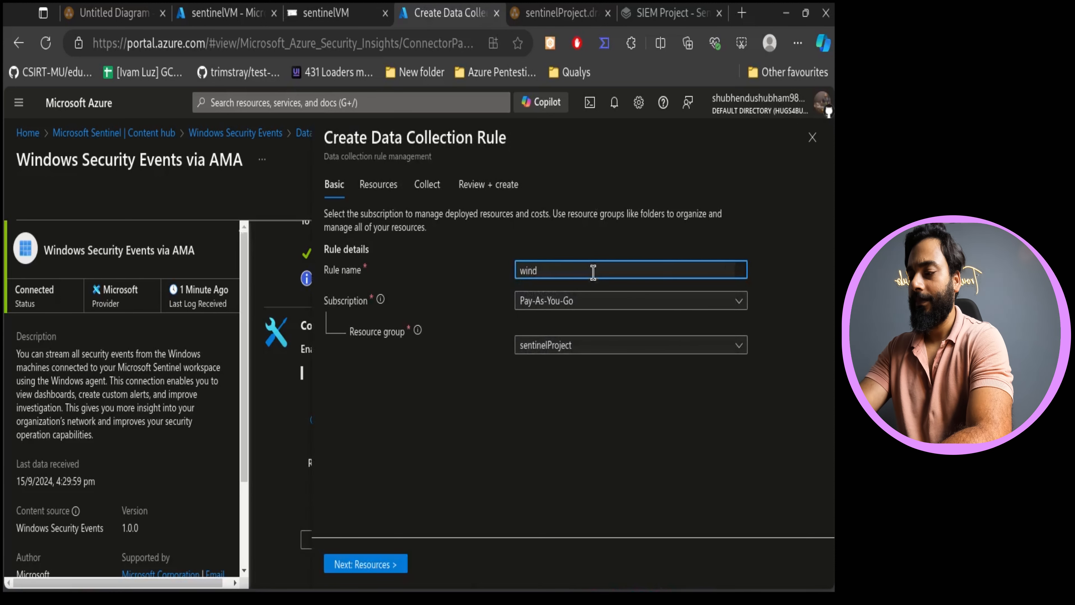
key(BackSpace)
key(BackSpace)
key(BackSpace)
key(BackSpace)
text(signLogs)
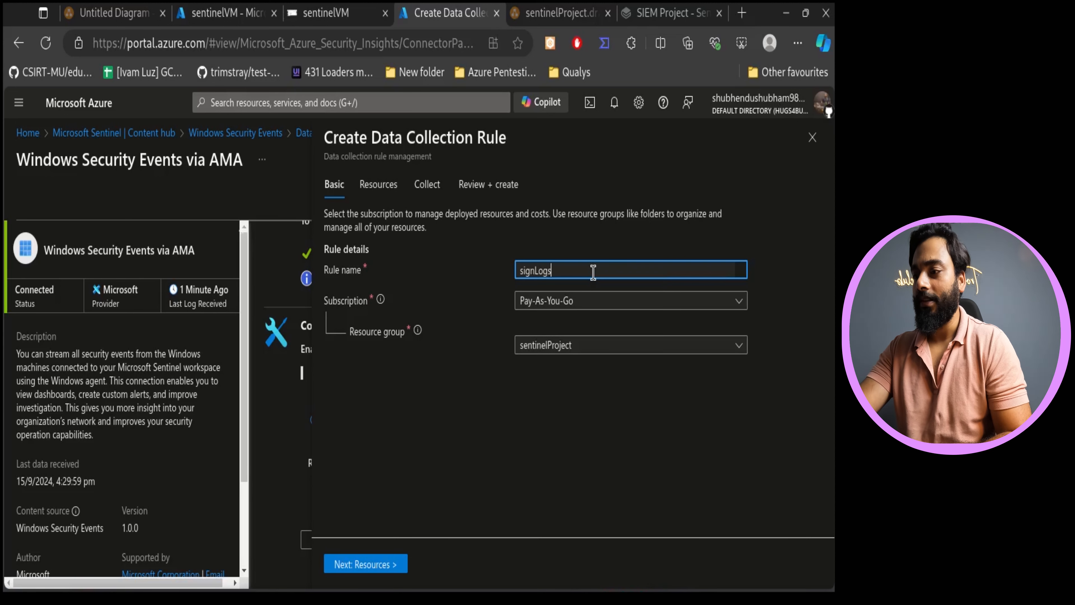
- Select the Pay-As-You-Go subscription scope, including sentinelProject's sentinelVM, as the rule's resources
click(387, 565)
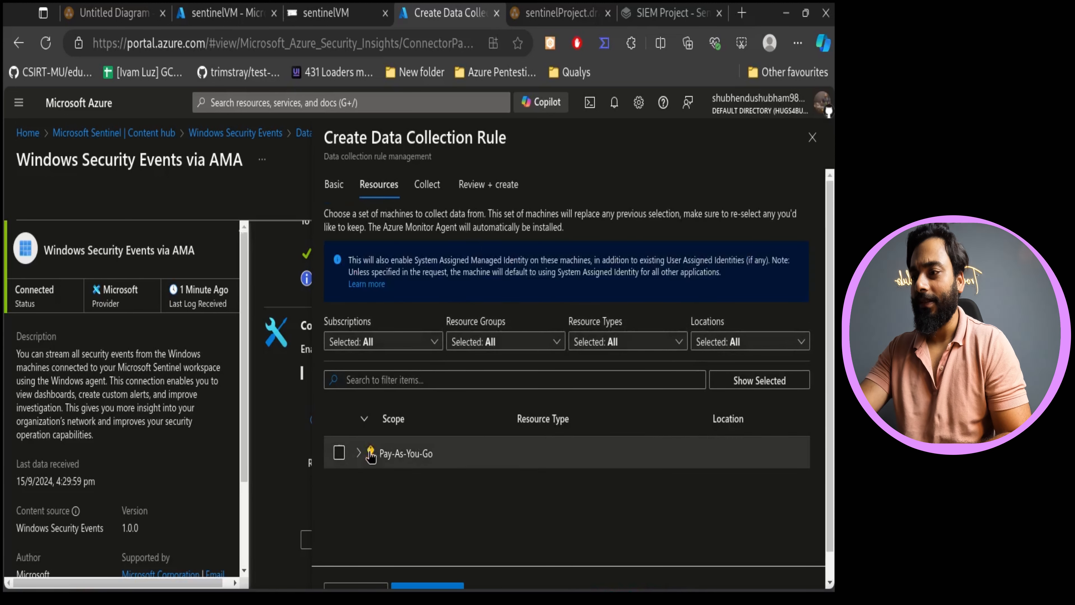
click(359, 453)
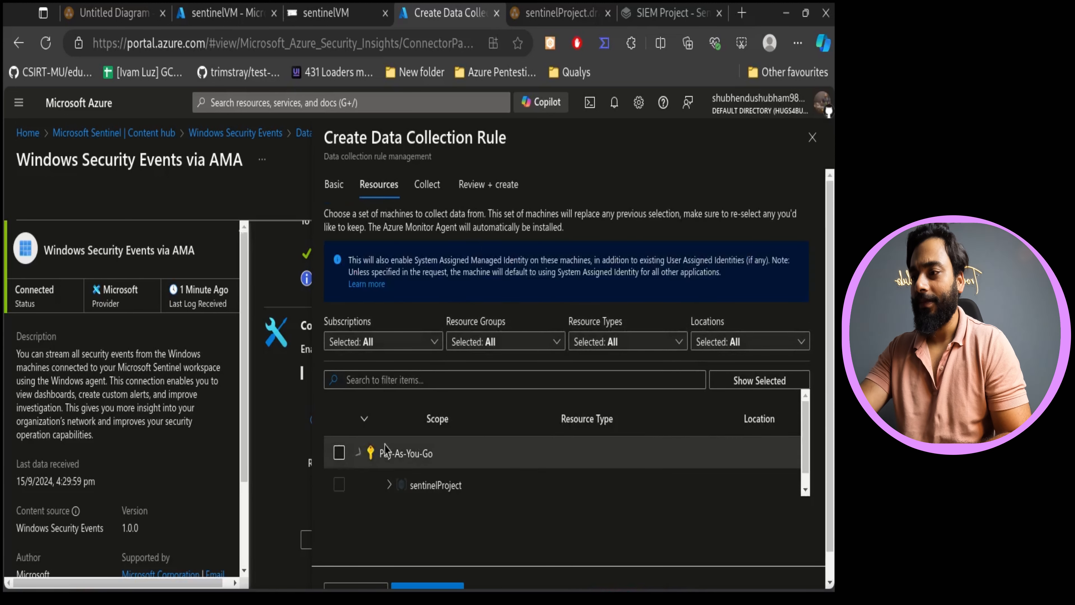
click(388, 481)
scroll(456, 473, down, 1)
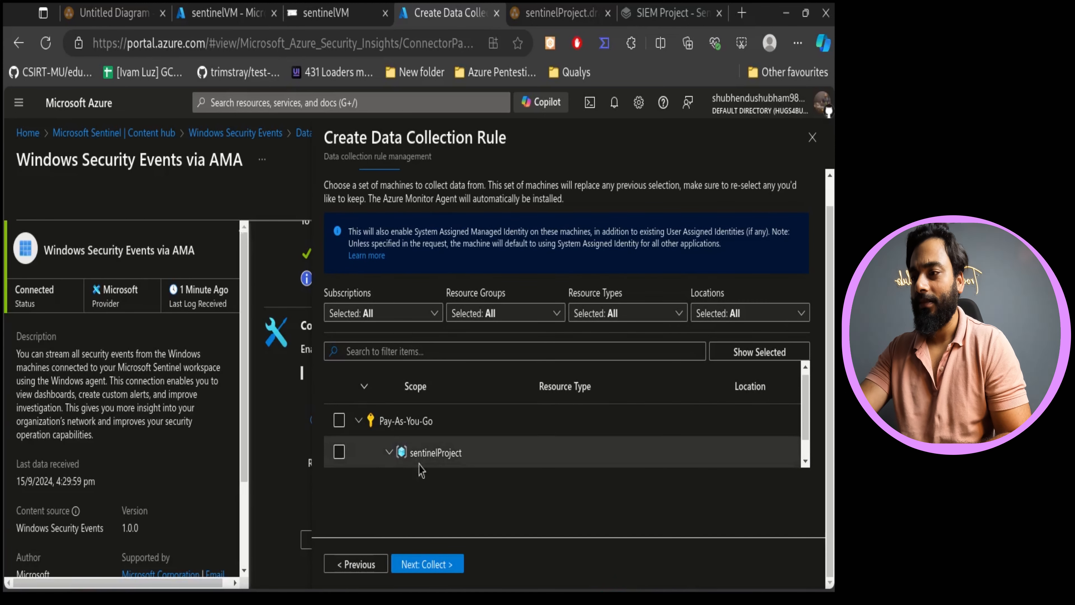
scroll(420, 466, down, 1)
click(339, 453)
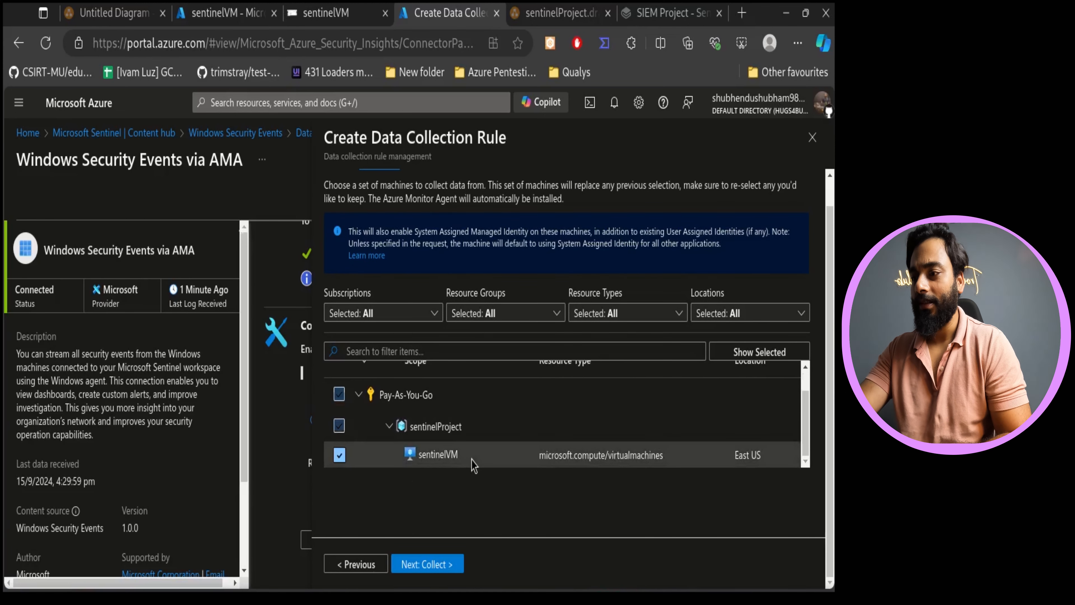
- Keep All Security Events as the events to stream, then review and create the signLogs rule
click(423, 565)
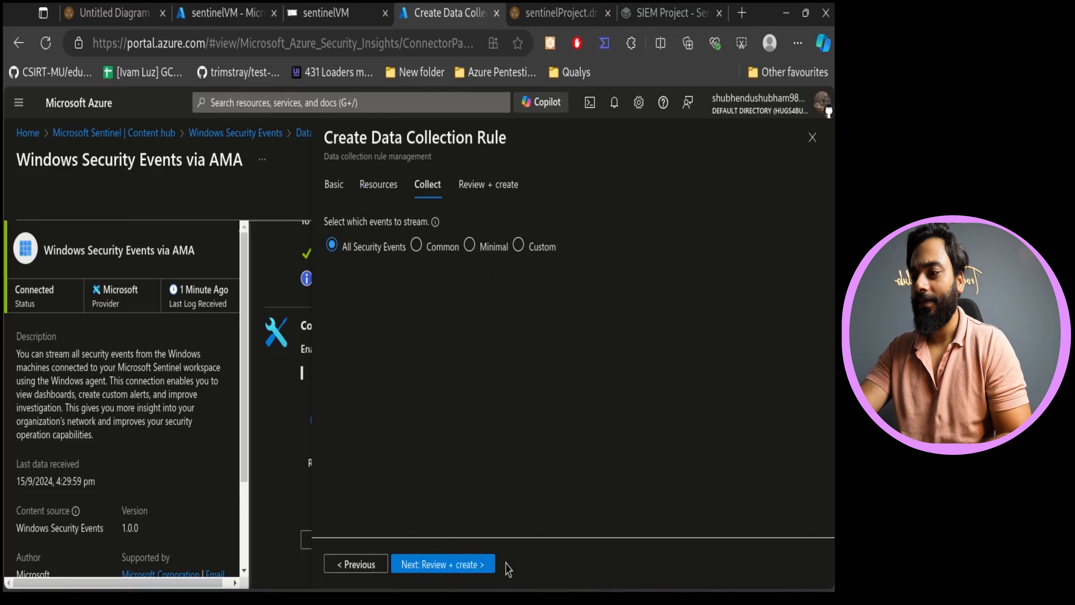
click(457, 567)
click(413, 568)
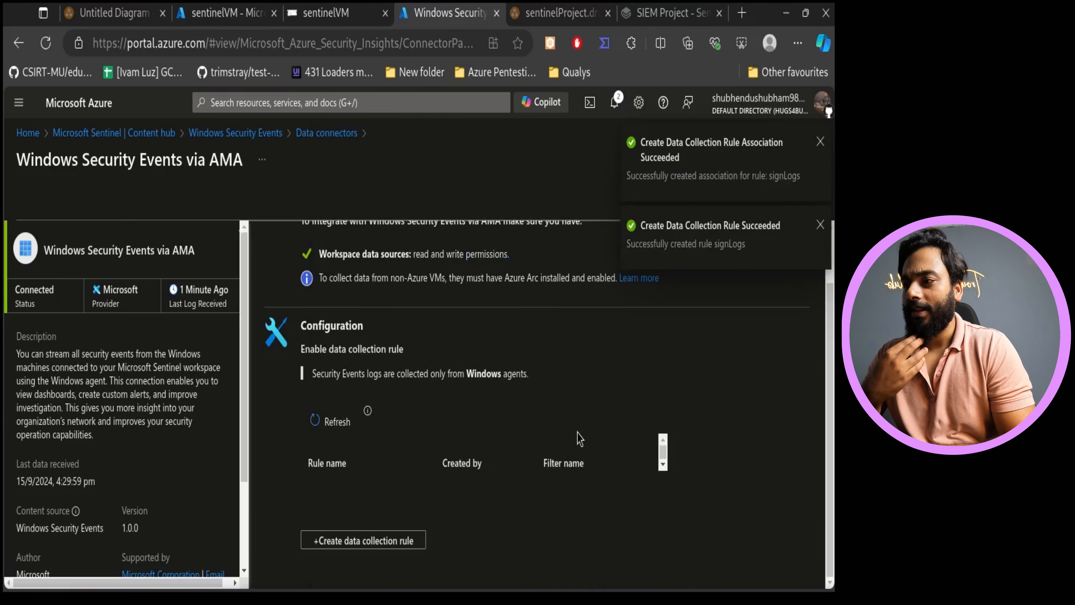
- Refresh the connector's data collection rule list and examine the existing rules
click(347, 428)
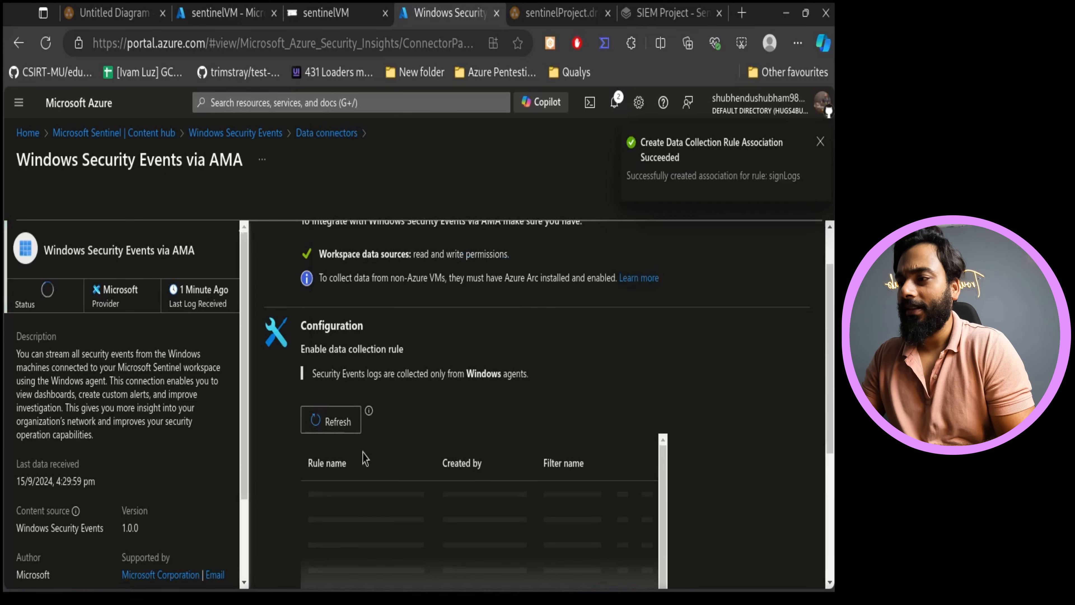
click(346, 424)
click(349, 424)
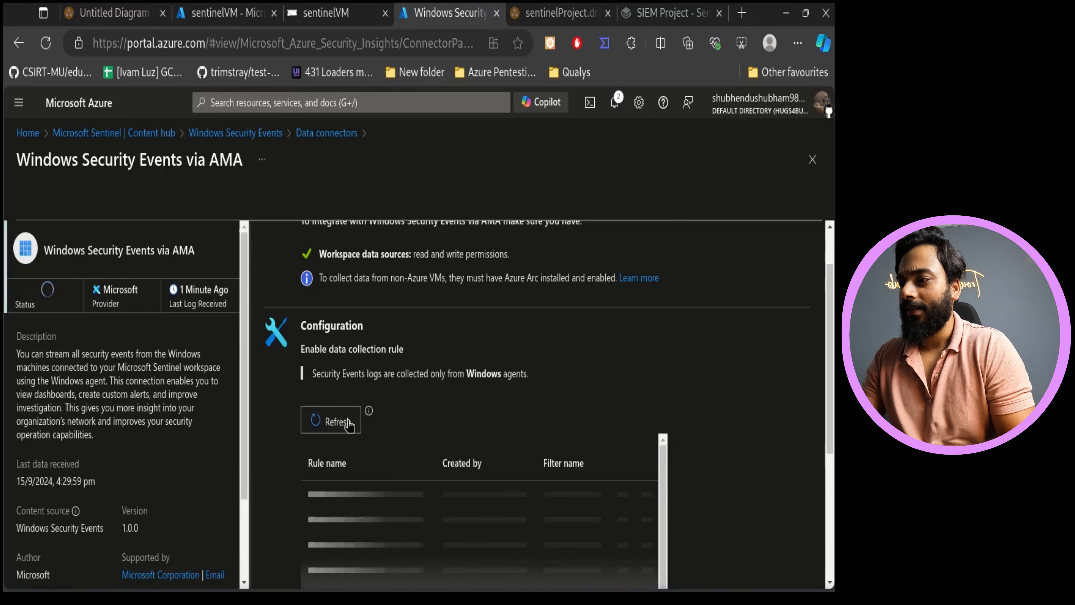
drag(55, 292, 8, 286)
click(325, 425)
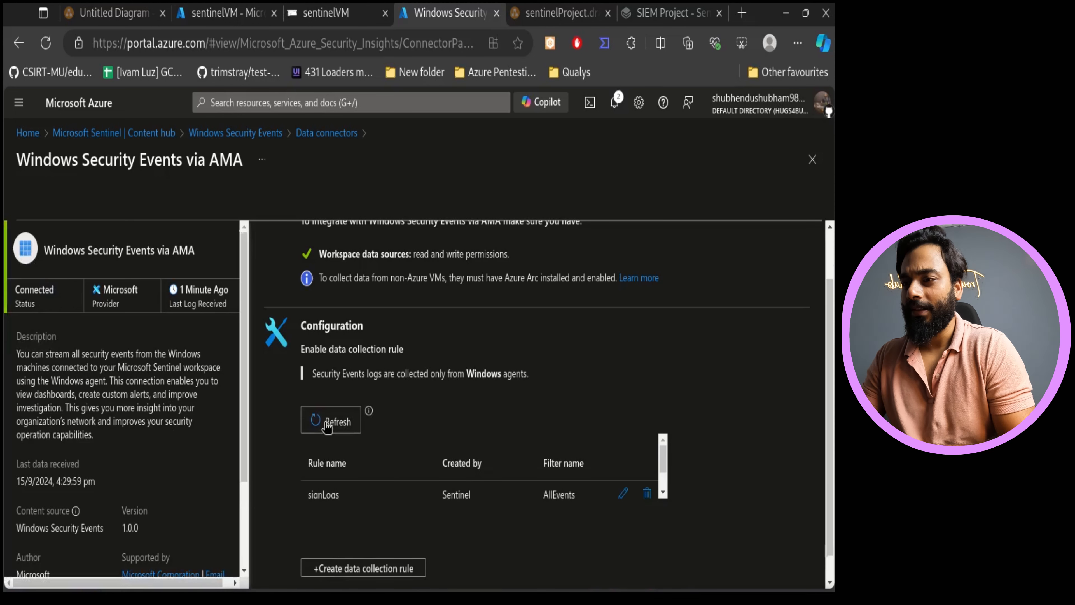
scroll(423, 474, down, 1)
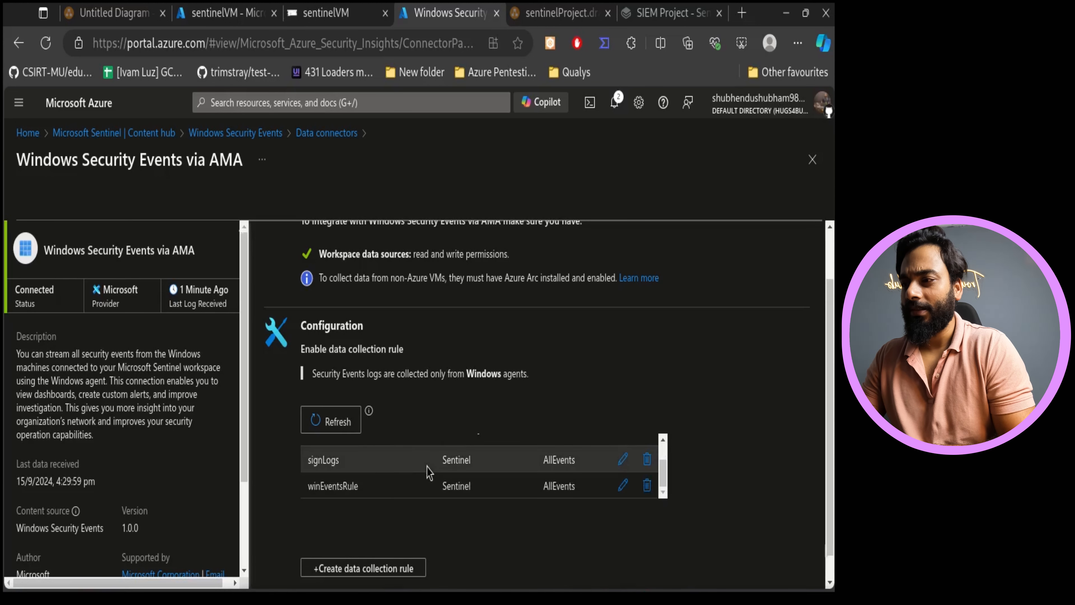
drag(350, 464, 308, 461)
drag(358, 486, 308, 487)
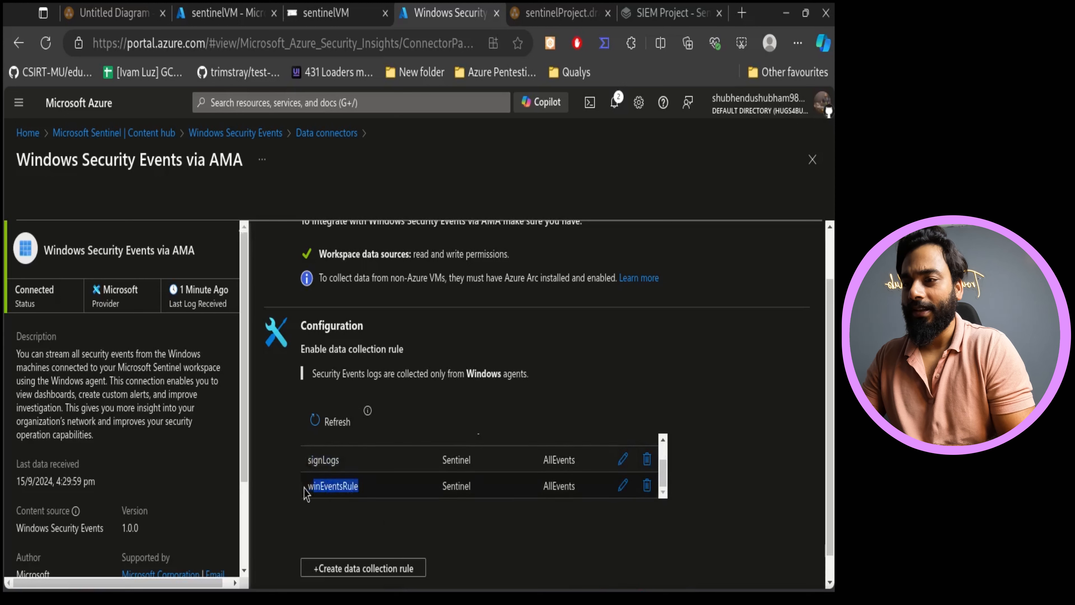
- Delete the winEventsRule data collection rule, confirming the deletion with yes
click(645, 488)
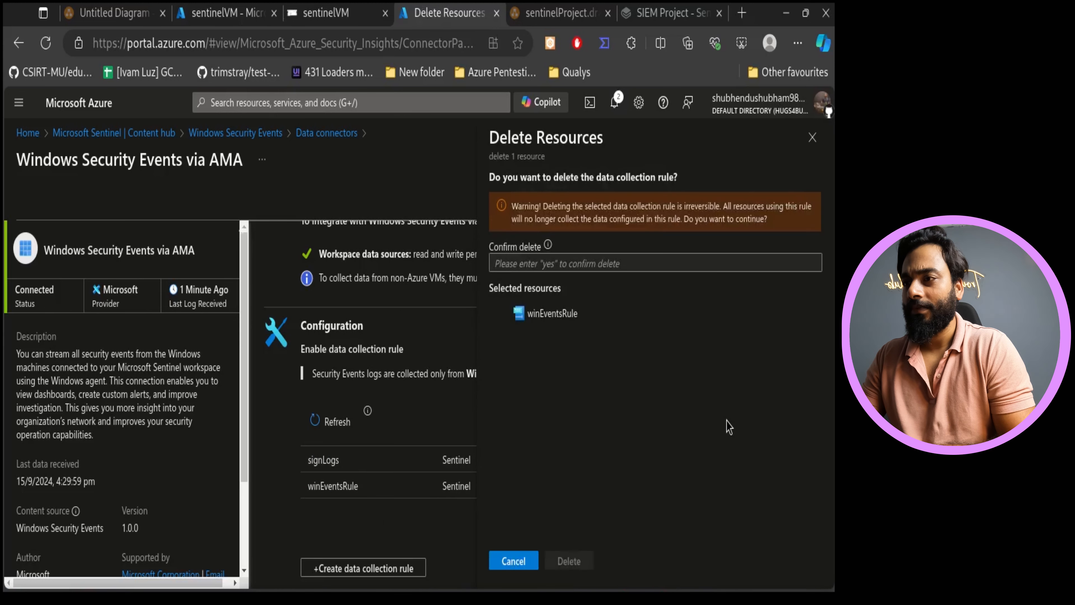
text(yes)
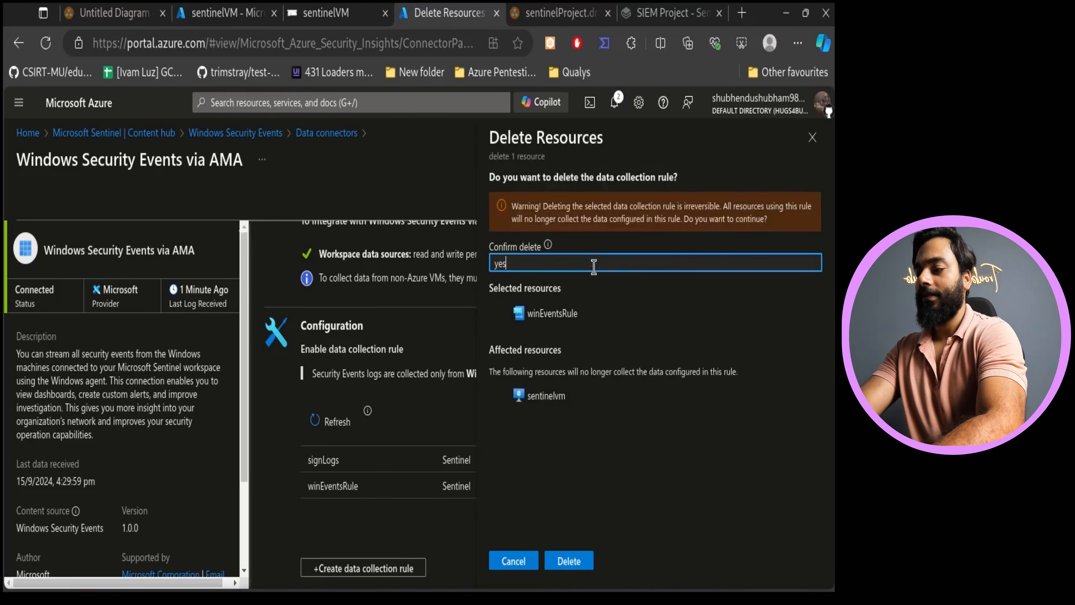
click(563, 563)
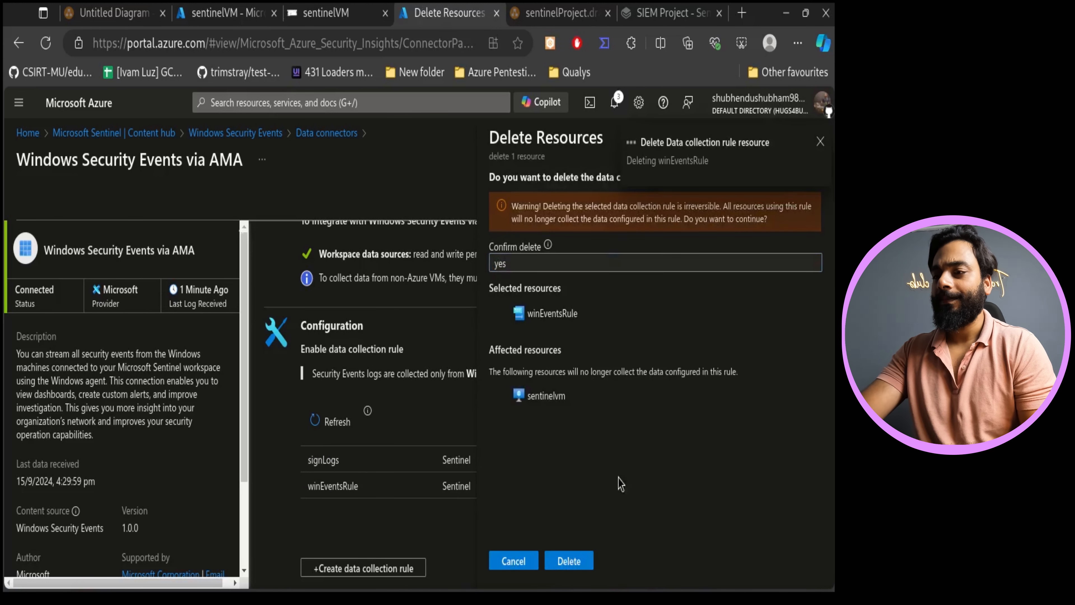
- Open the Log Analytics workspaces list through the portal search
click(559, 12)
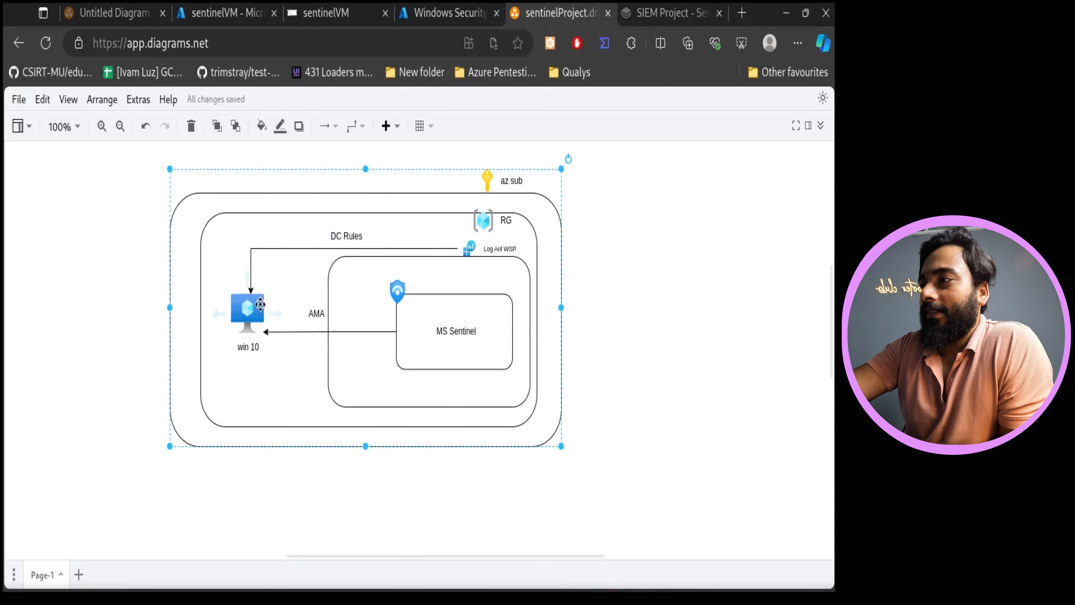
click(450, 13)
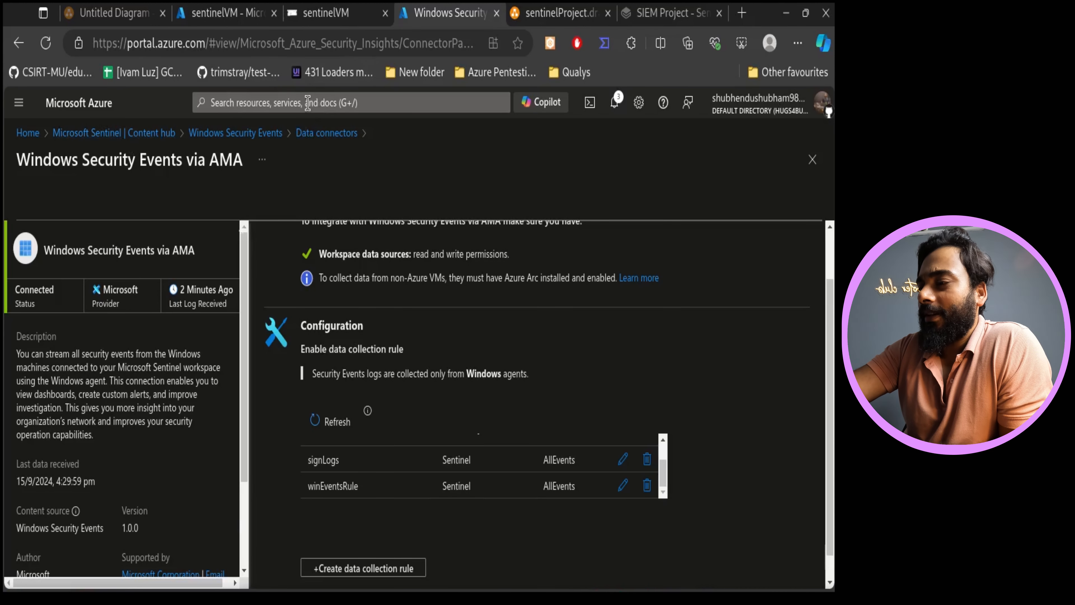
click(325, 103)
click(288, 350)
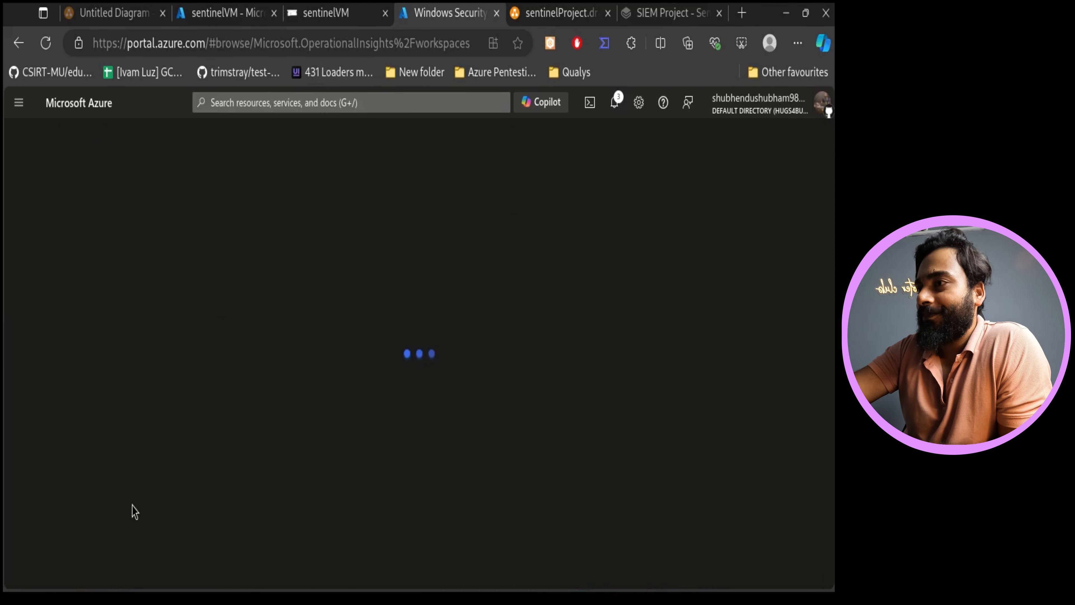
- Open the sentinelWS workspace's Agents page and review the Windows computers connected via Azure Monitor agent
click(562, 8)
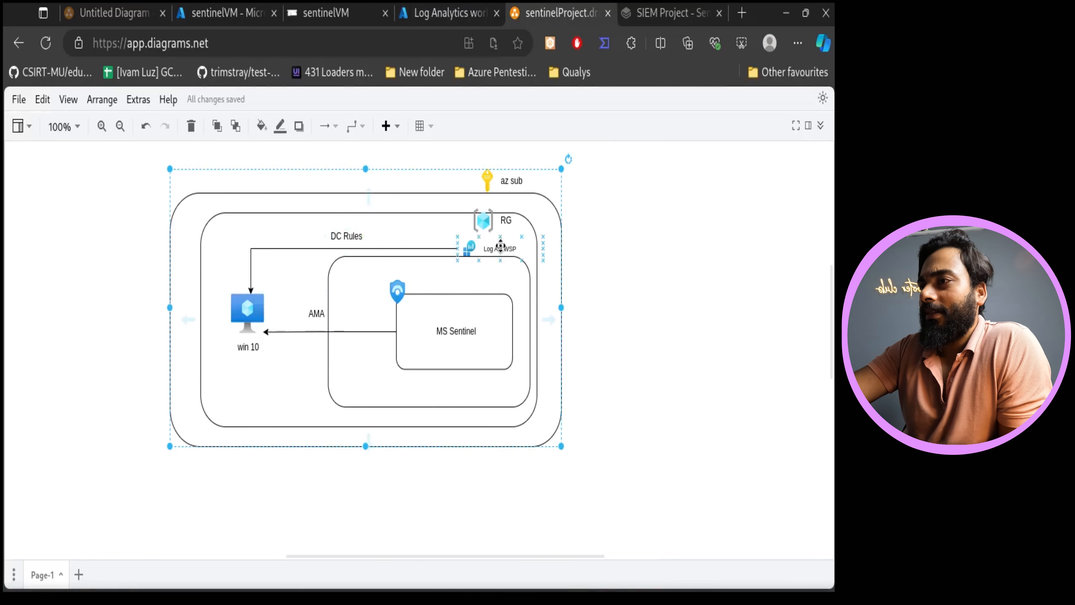
click(419, 10)
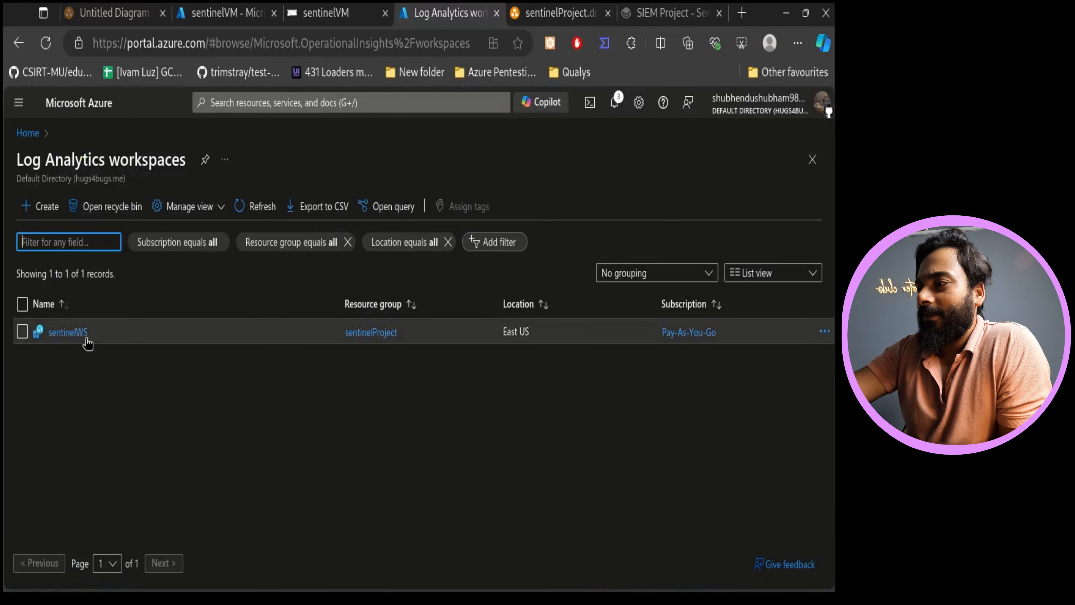
click(68, 333)
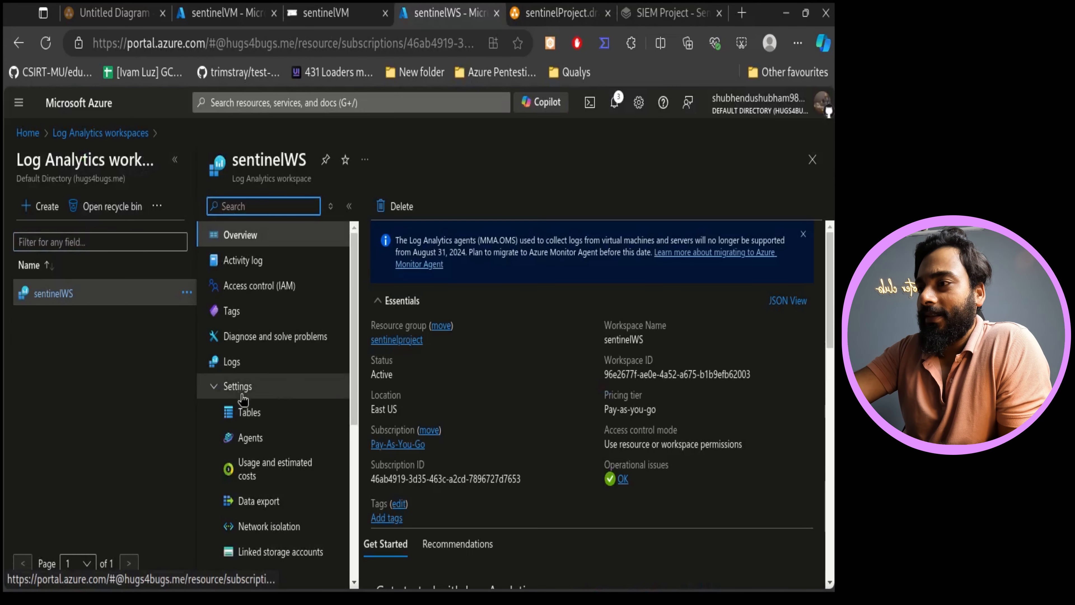
click(271, 438)
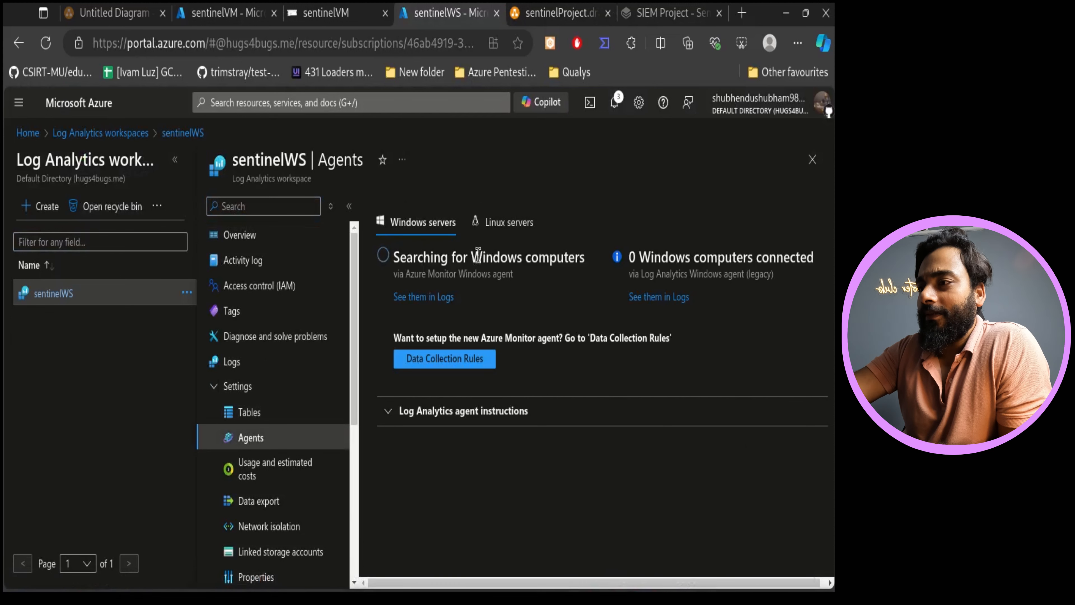
drag(563, 257, 381, 269)
drag(512, 274, 394, 272)
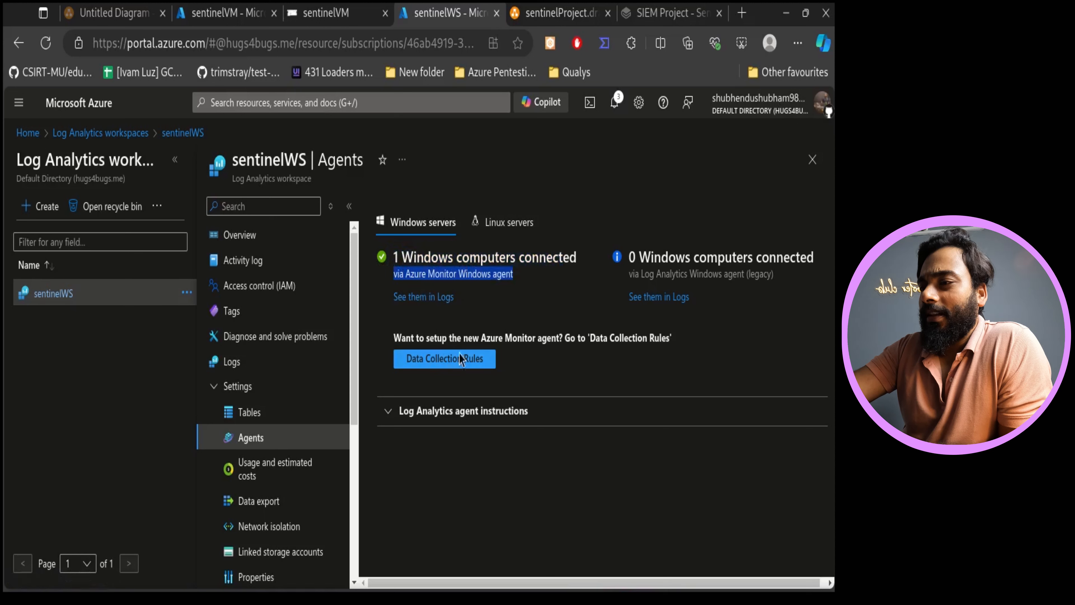
drag(518, 357, 464, 324)
click(464, 326)
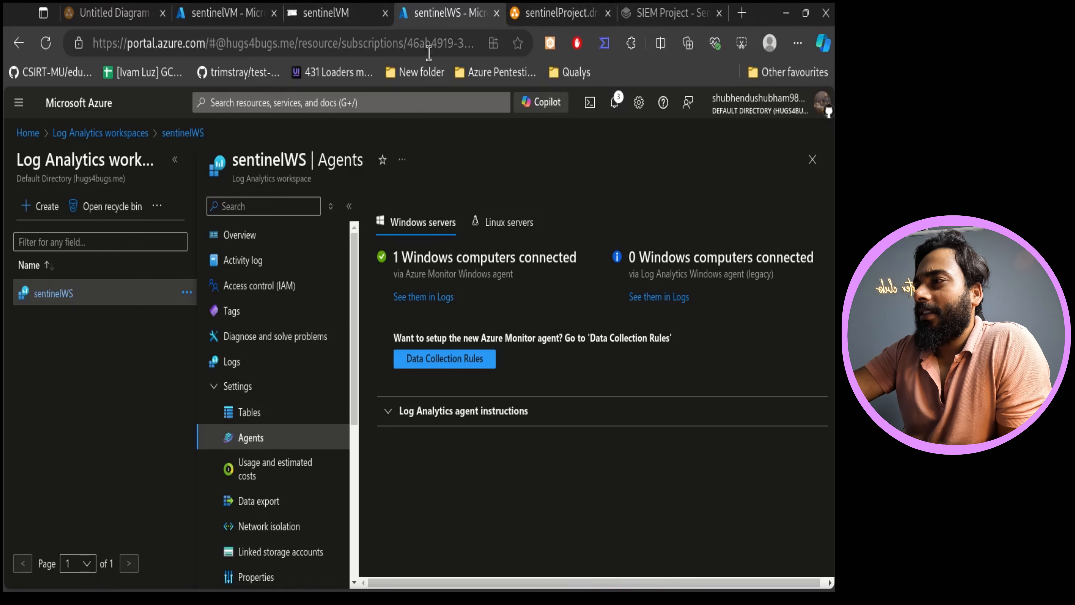
- Close File Explorer in the VM's Bastion session
click(348, 10)
click(224, 11)
click(373, 11)
click(754, 98)
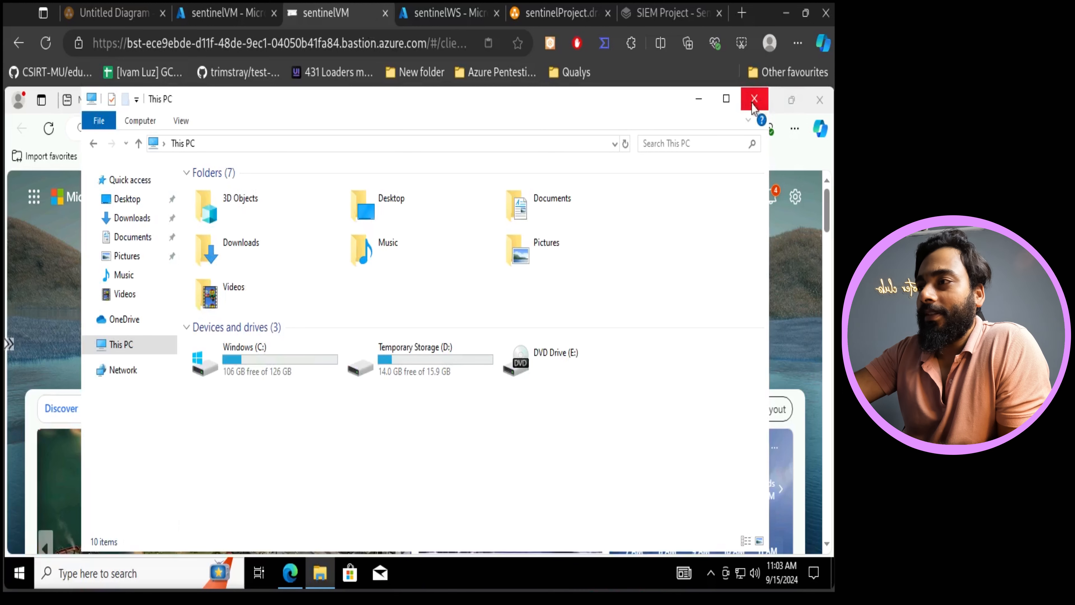
- Open Microsoft Sentinel for the sentinelWS workspace and go to its Logs page
click(517, 7)
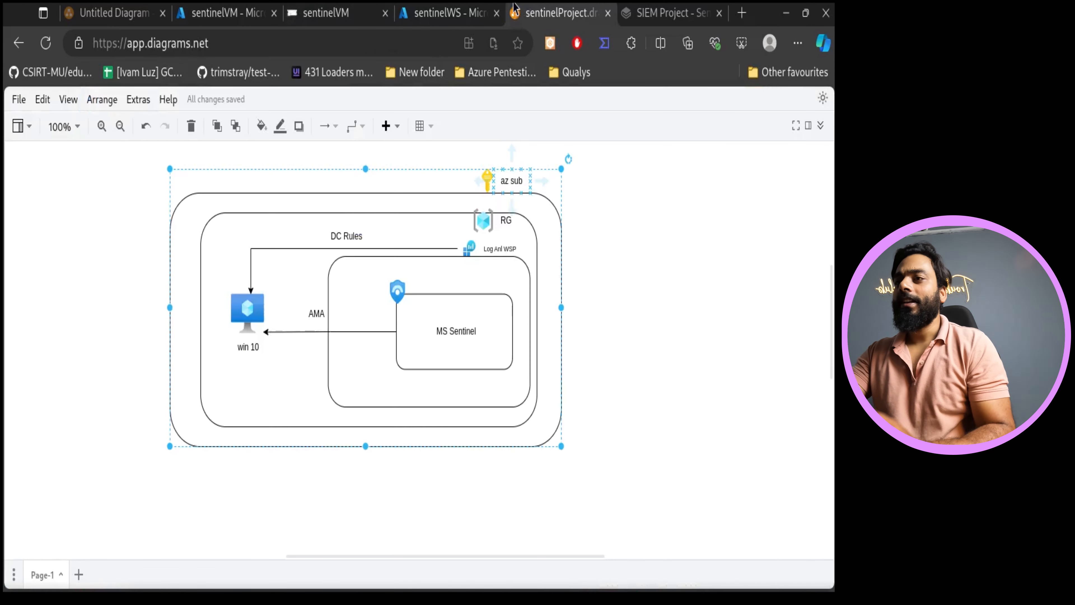
click(415, 8)
mouse_move(531, 7)
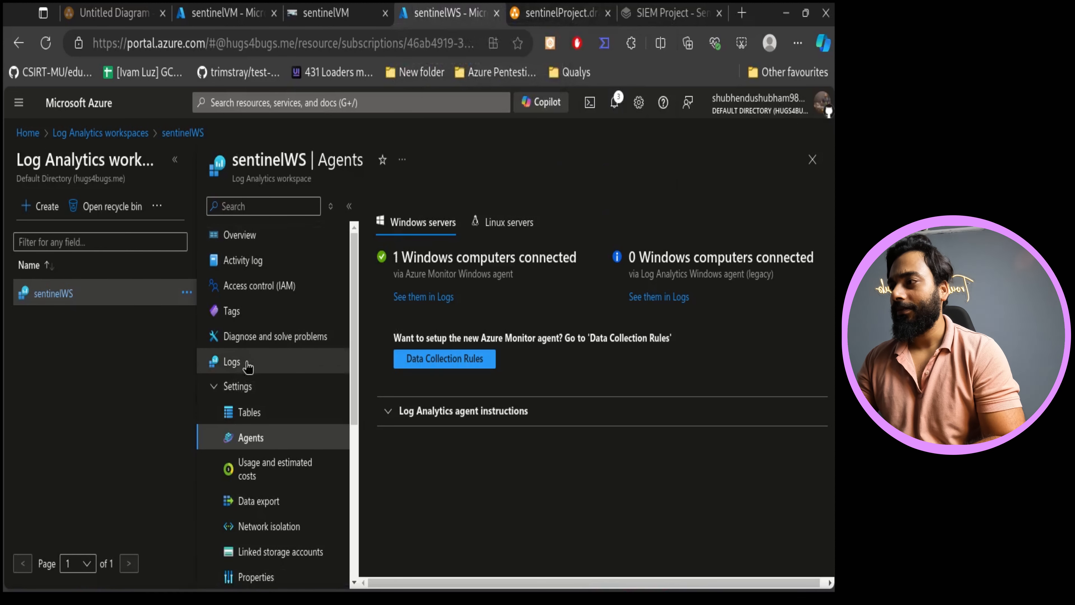
click(175, 160)
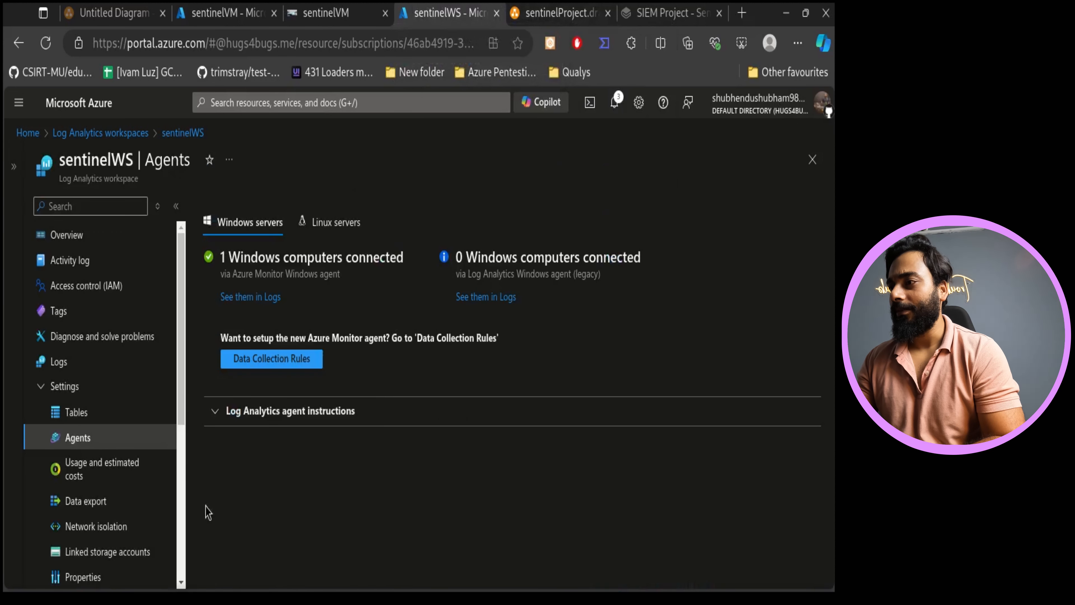
click(239, 103)
click(231, 347)
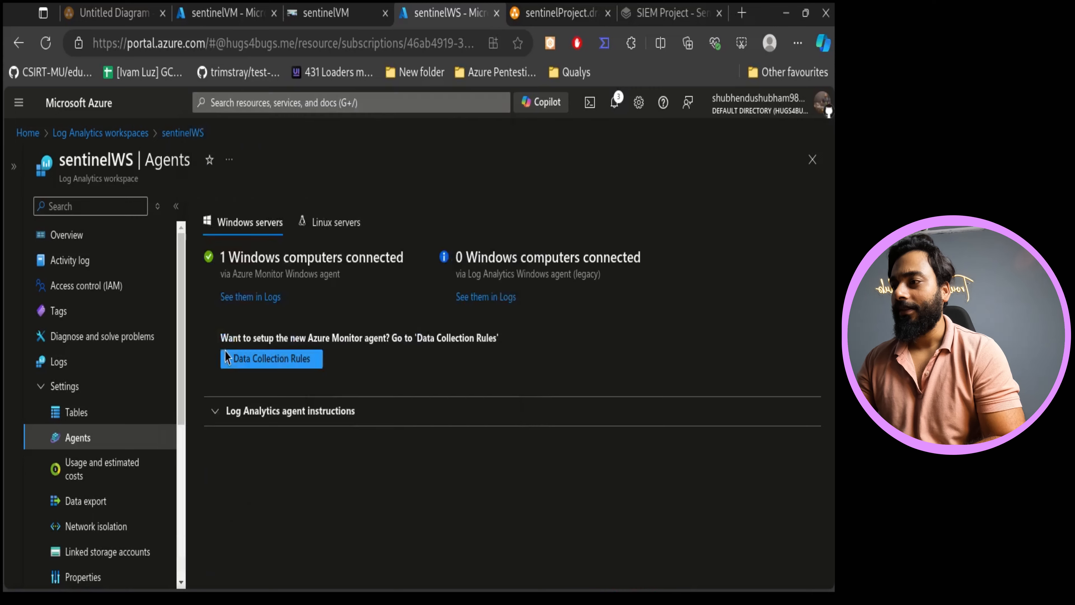
click(366, 104)
click(291, 339)
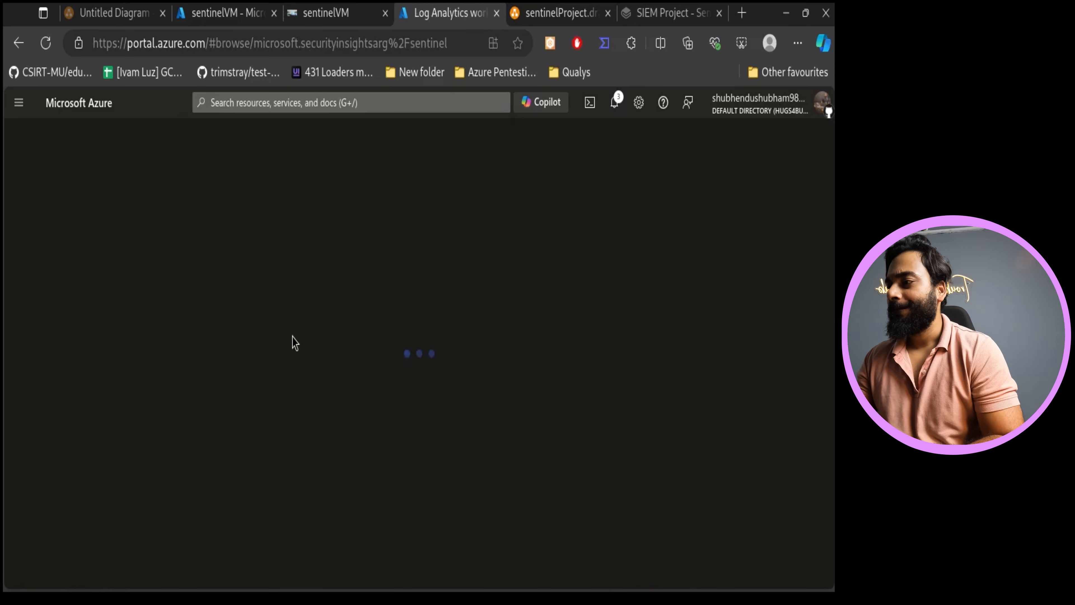
click(78, 333)
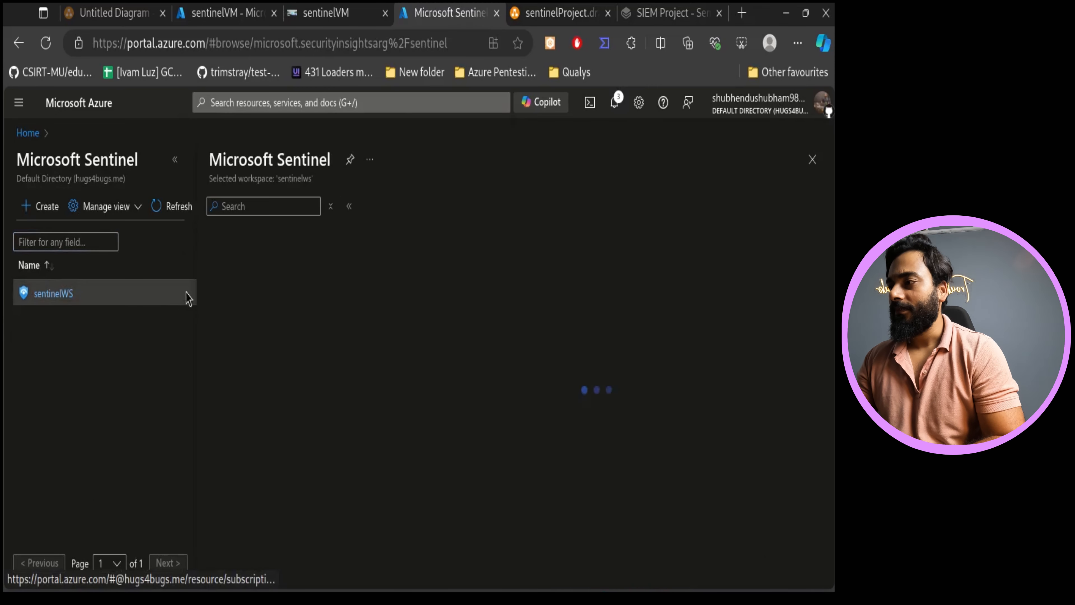
click(71, 284)
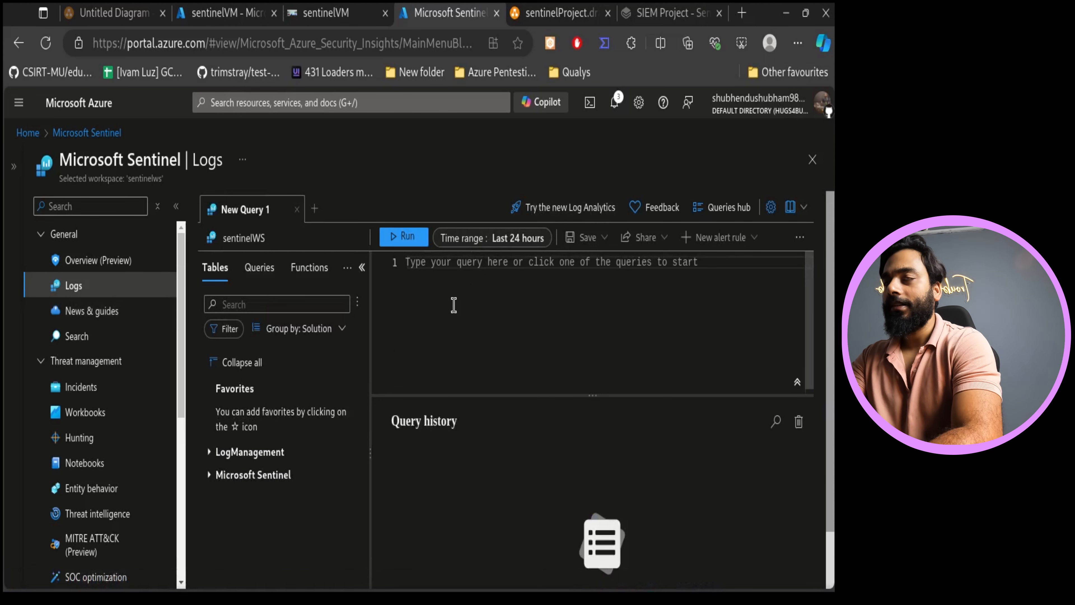
- Start a new query on the SecurityEvent table in the log query editor
text(Si)
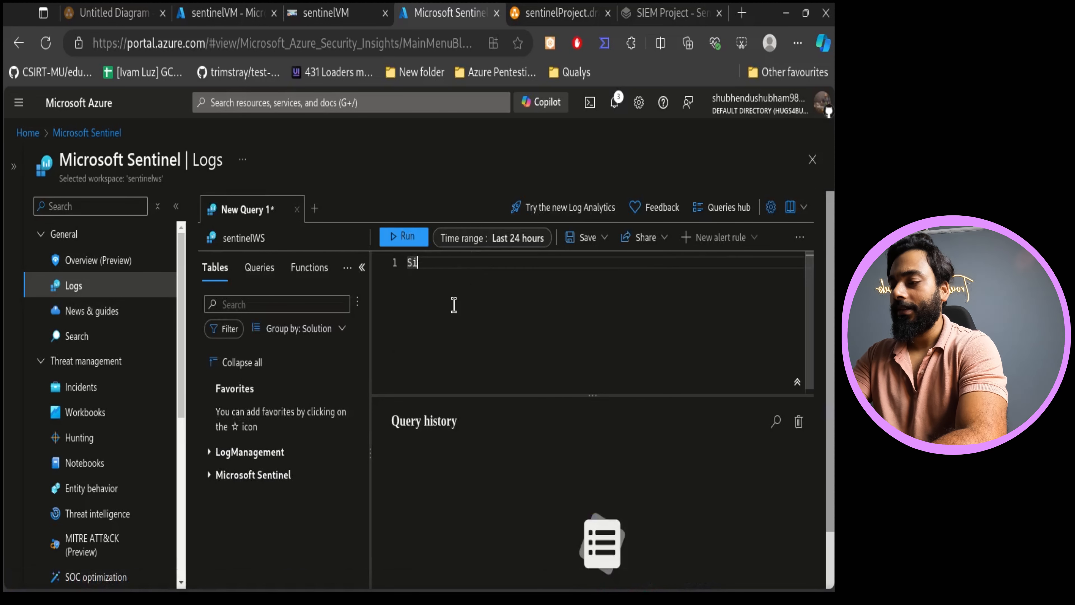
key(BackSpace)
key(BackSpace)
text(Security)
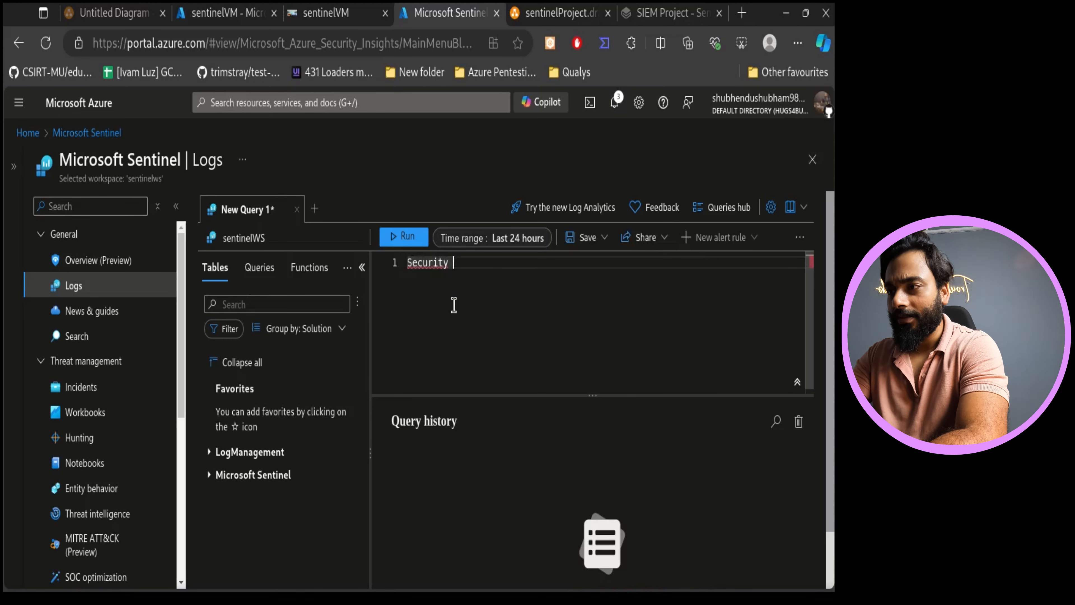
key(BackSpace)
key(BackSpace)
key(BackSpace)
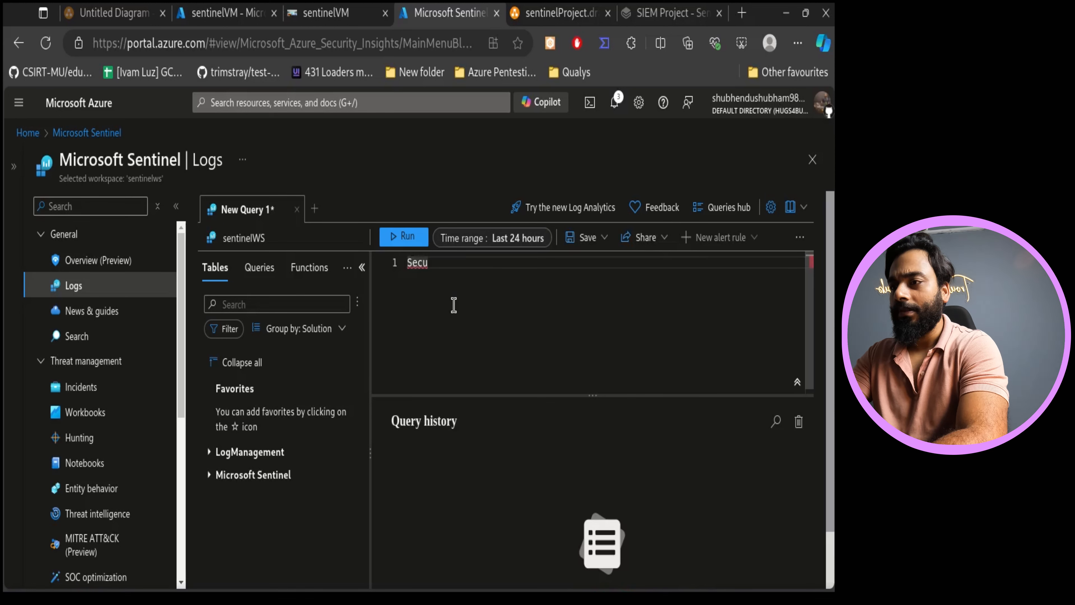
text(ityAlert)
key(Return)
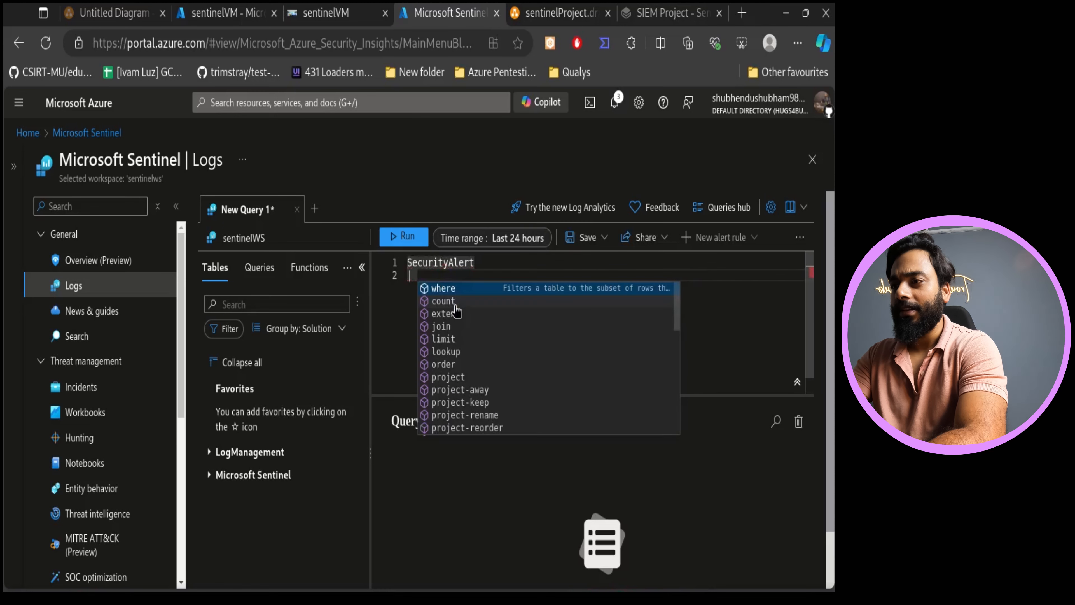
key(BackSpace)
key(BackSpace)
key(BackSpace)
key(BackSpace)
key(BackSpace)
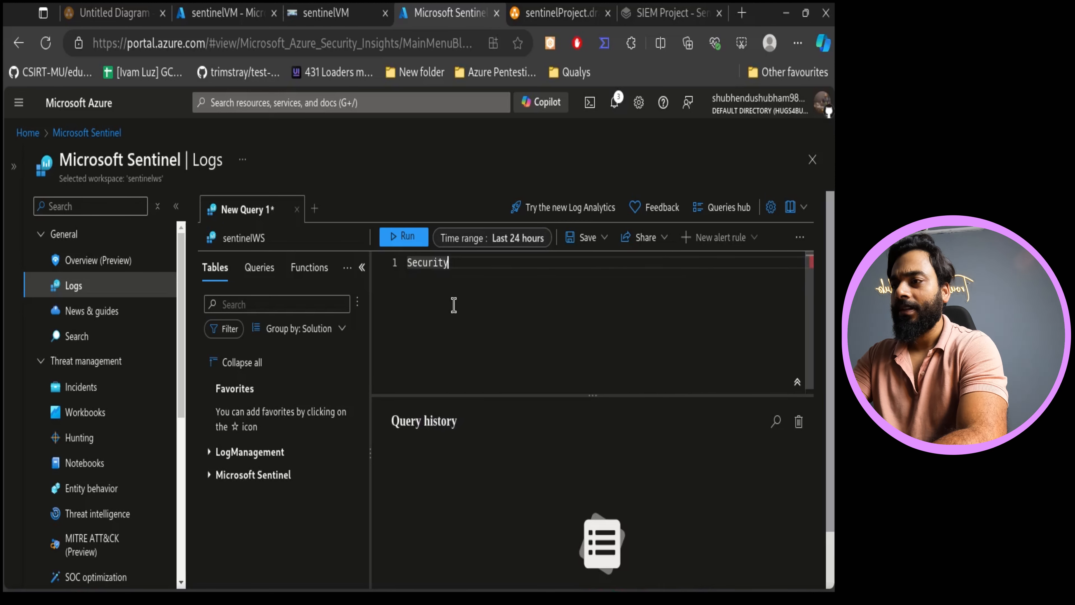
text(Ev)
key(Return)
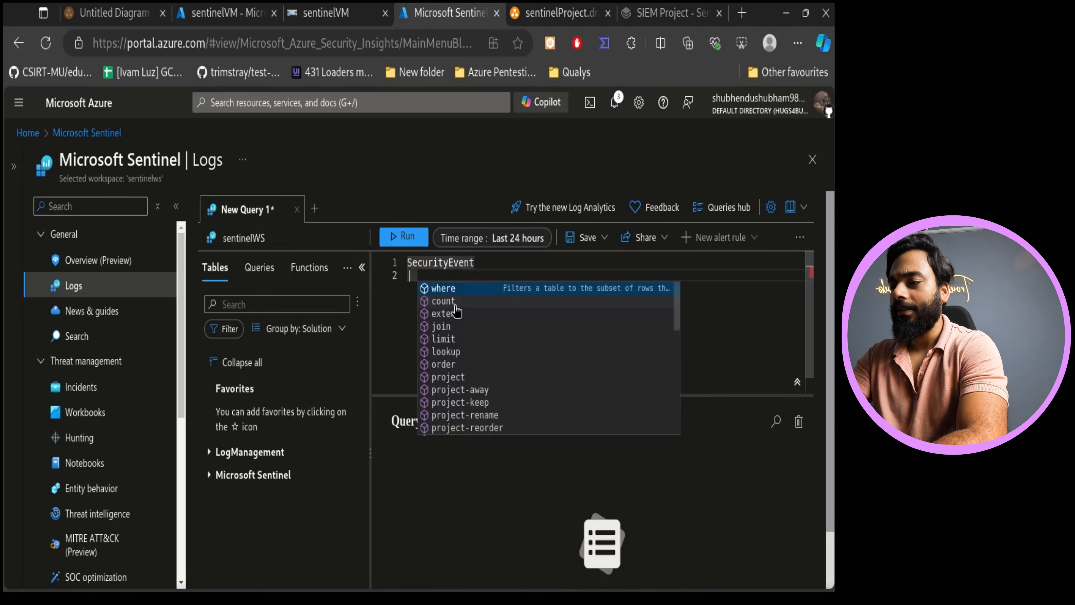
- Filter SecurityEvent rows where Activity contains "success", correcting the spelling, and run the query
text(w)
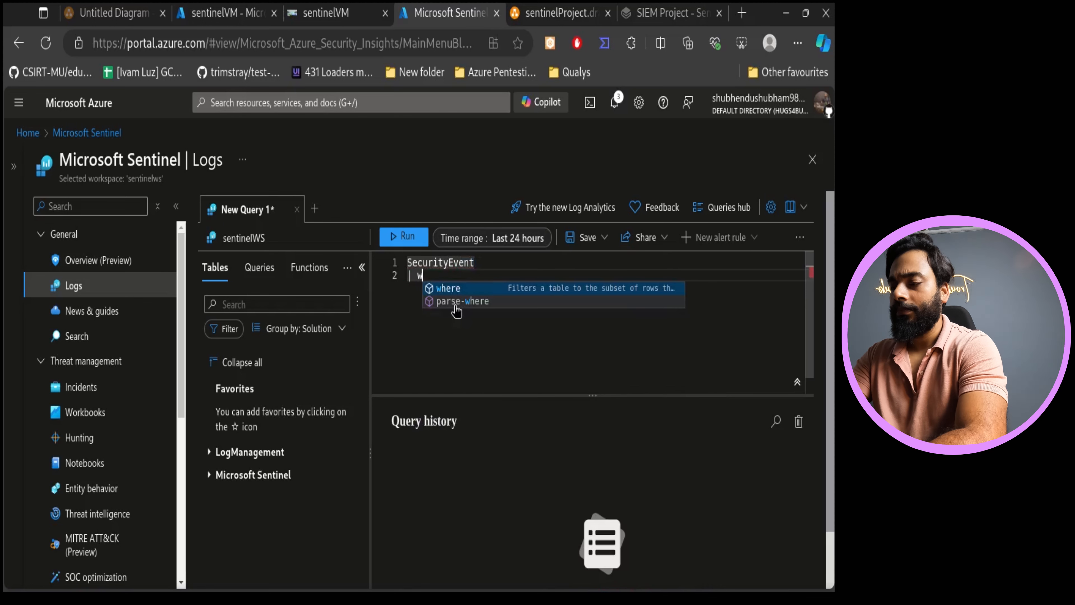
text(here)
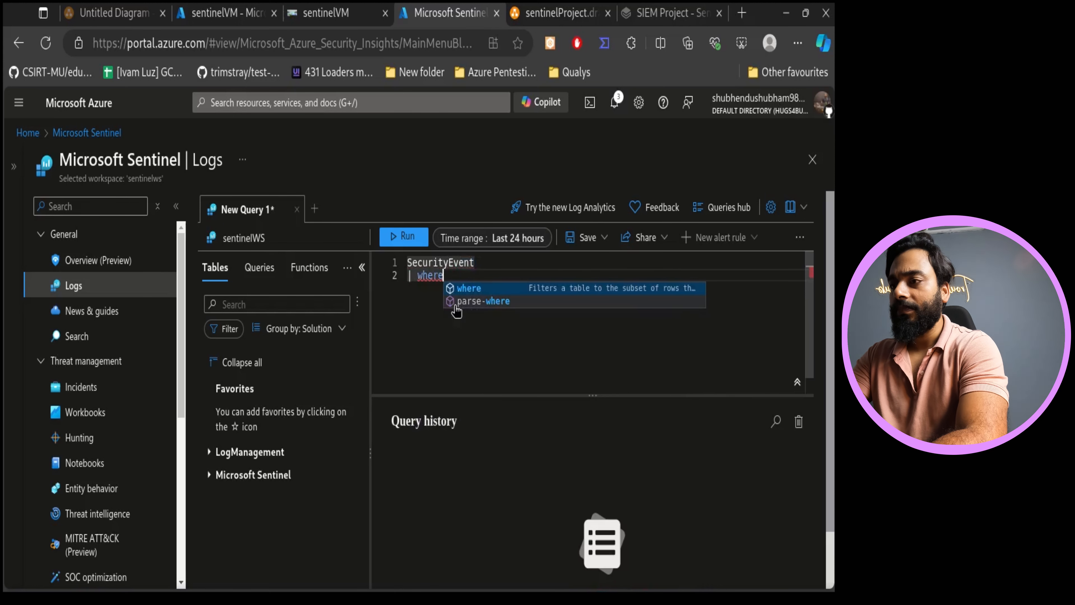
text( Acti)
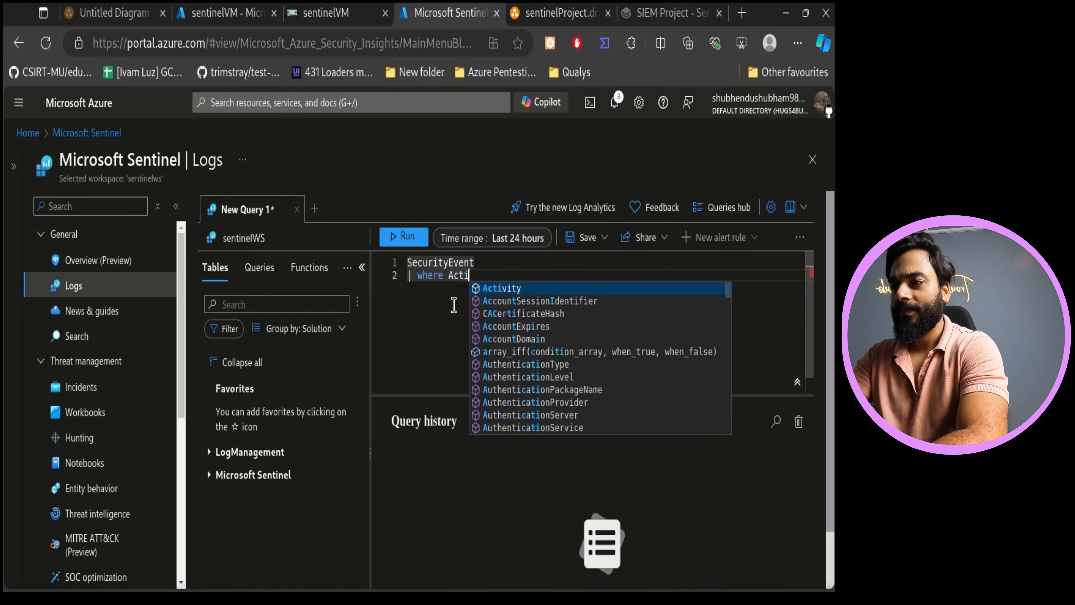
key(Tab)
text(contains ")
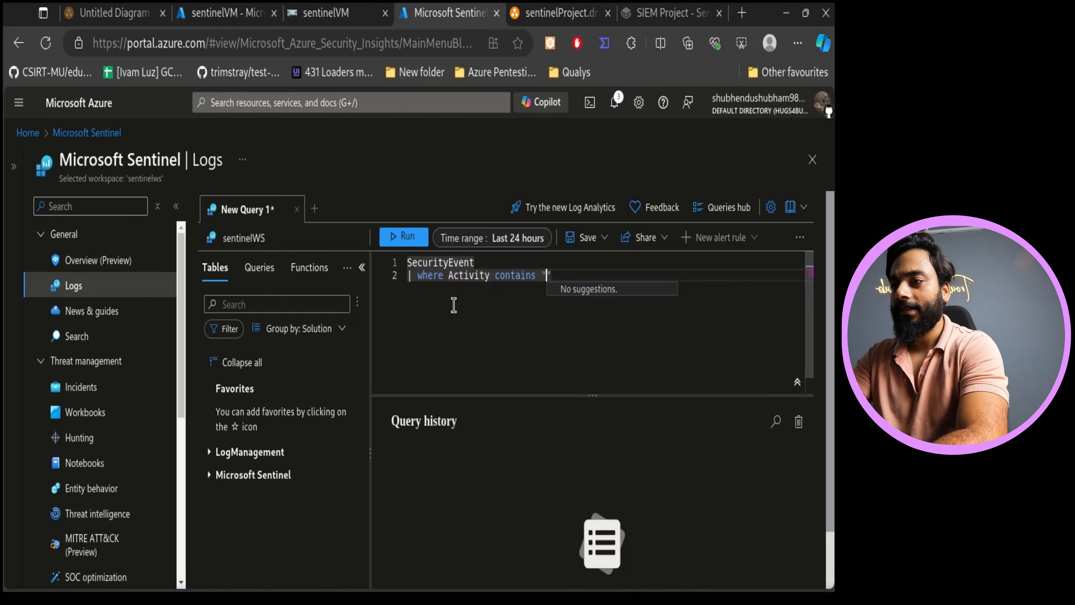
text(sucess)
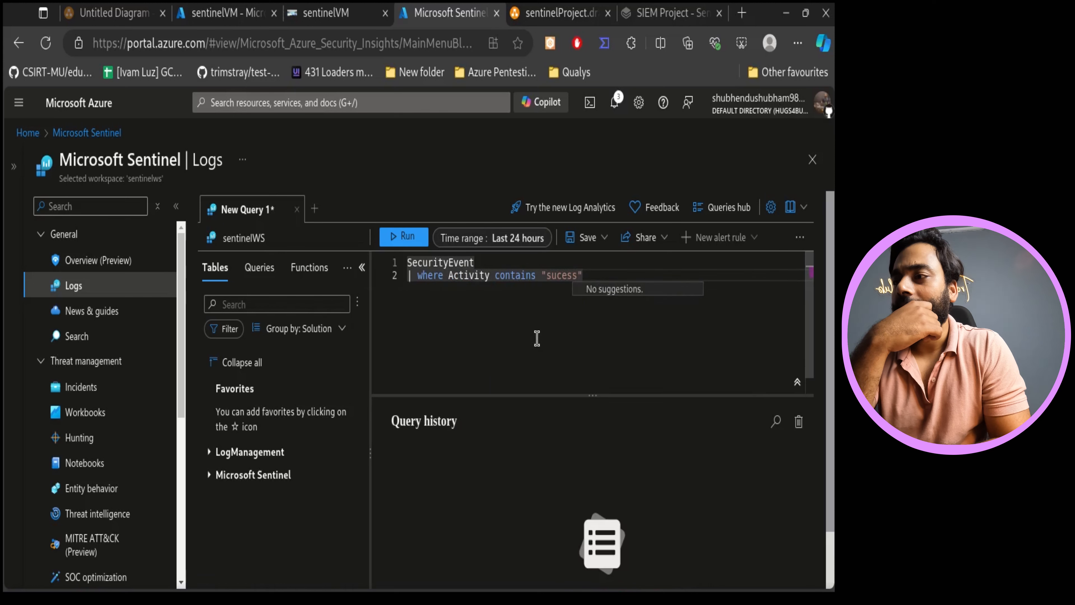
click(414, 244)
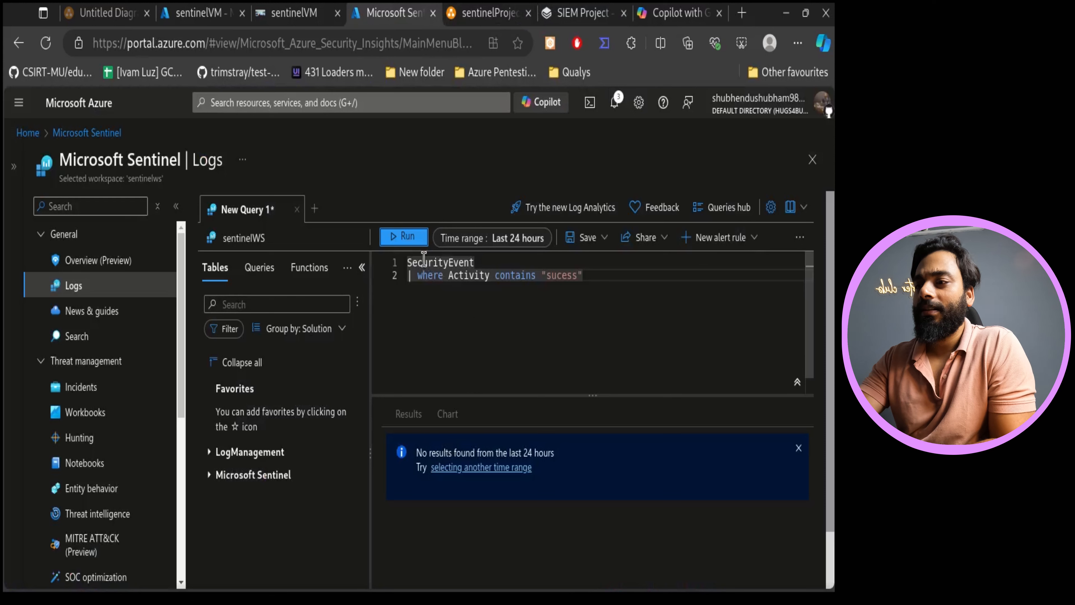
key(shift+Return)
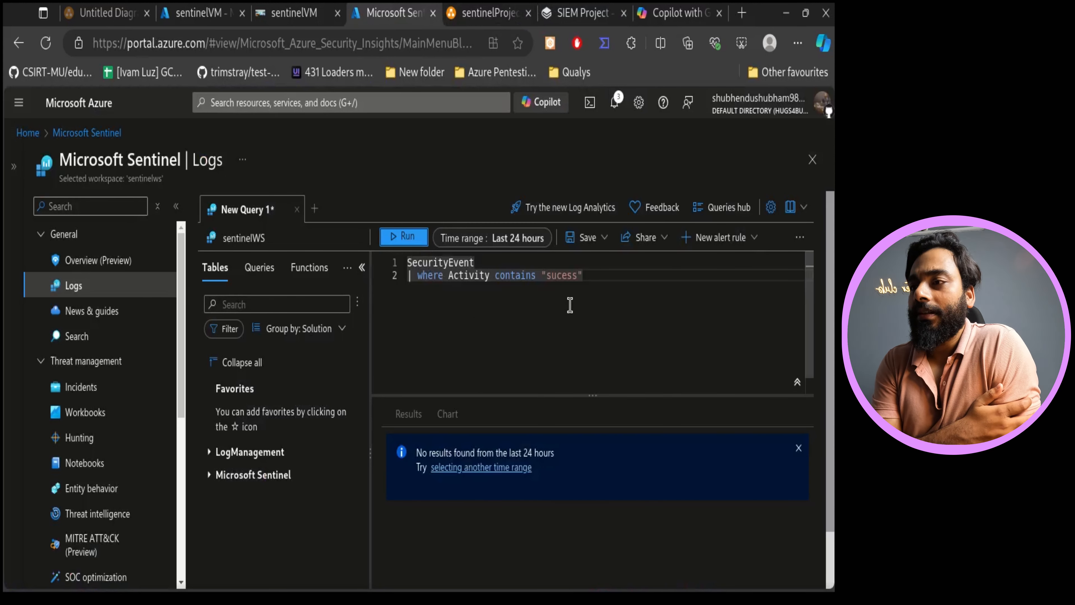
click(563, 276)
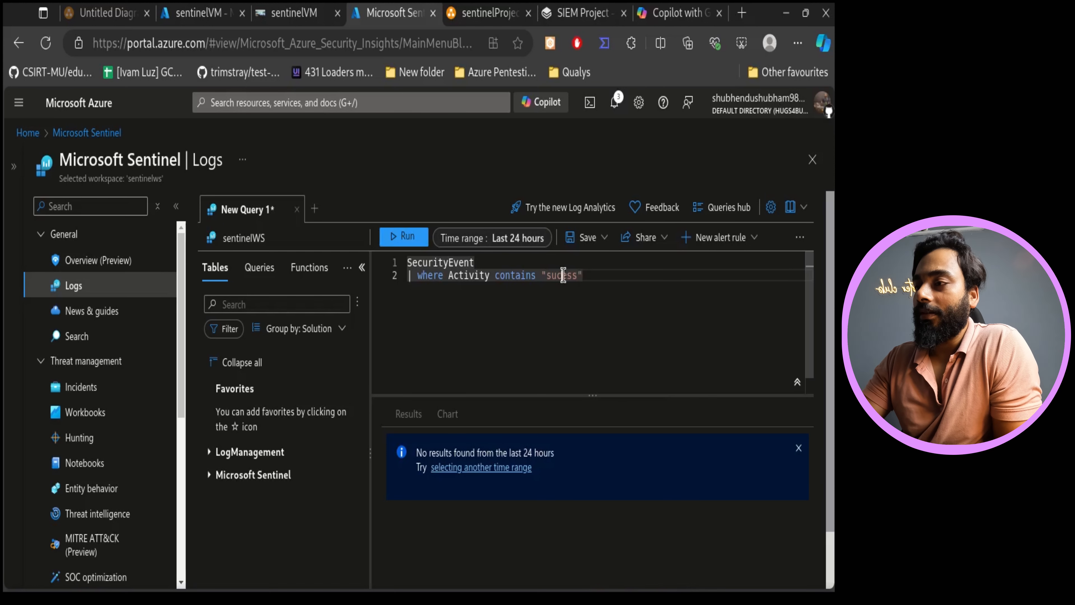
text(c)
click(394, 240)
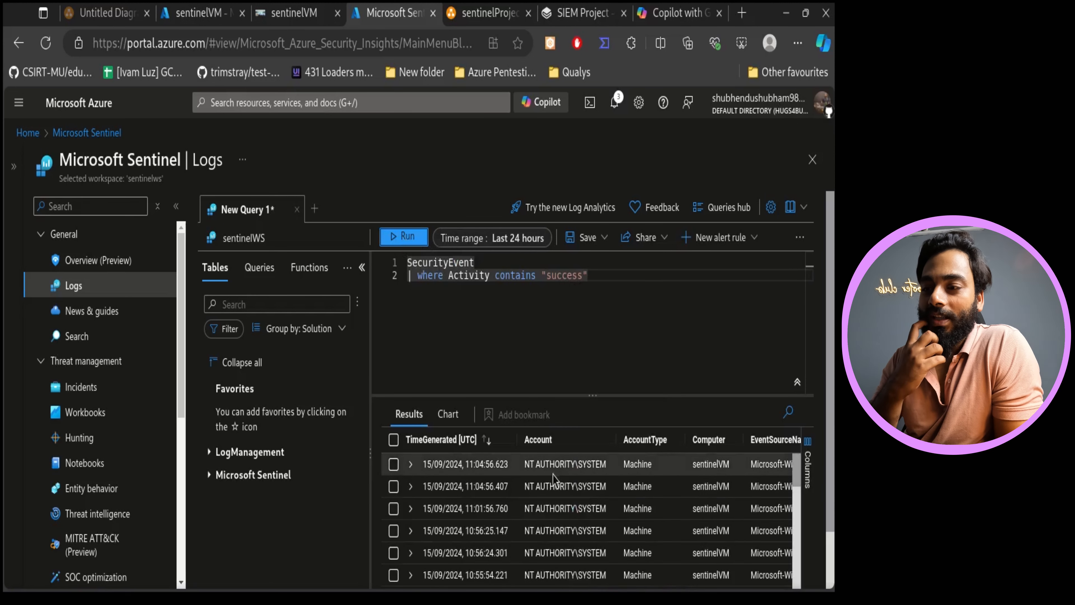
- Extend the filter with Account !contains "system" to exclude system accounts and rerun the query
scroll(651, 493, down, 10)
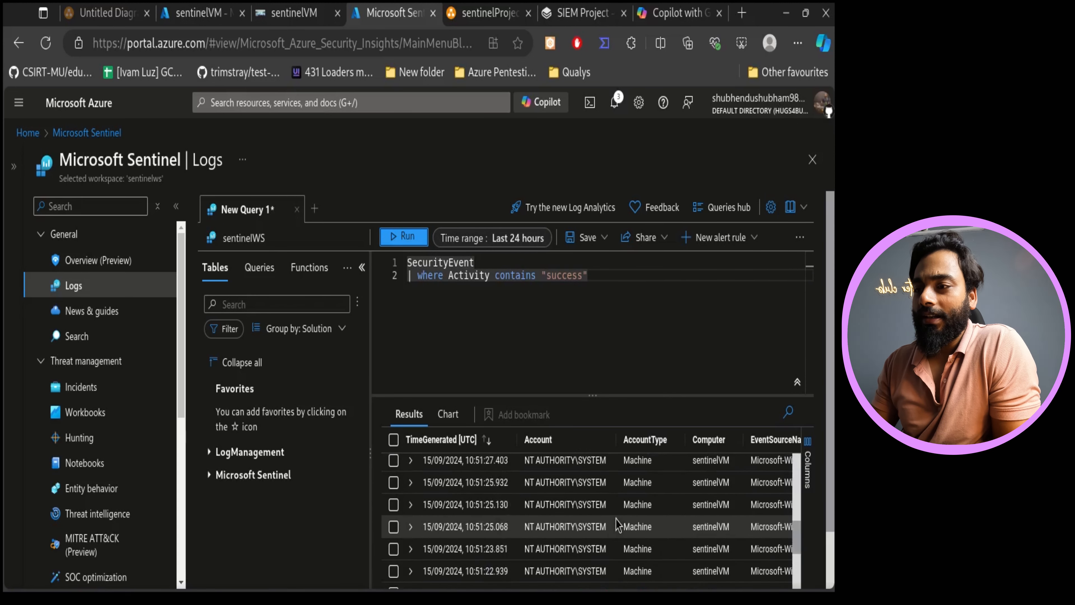
scroll(607, 517, up, 10)
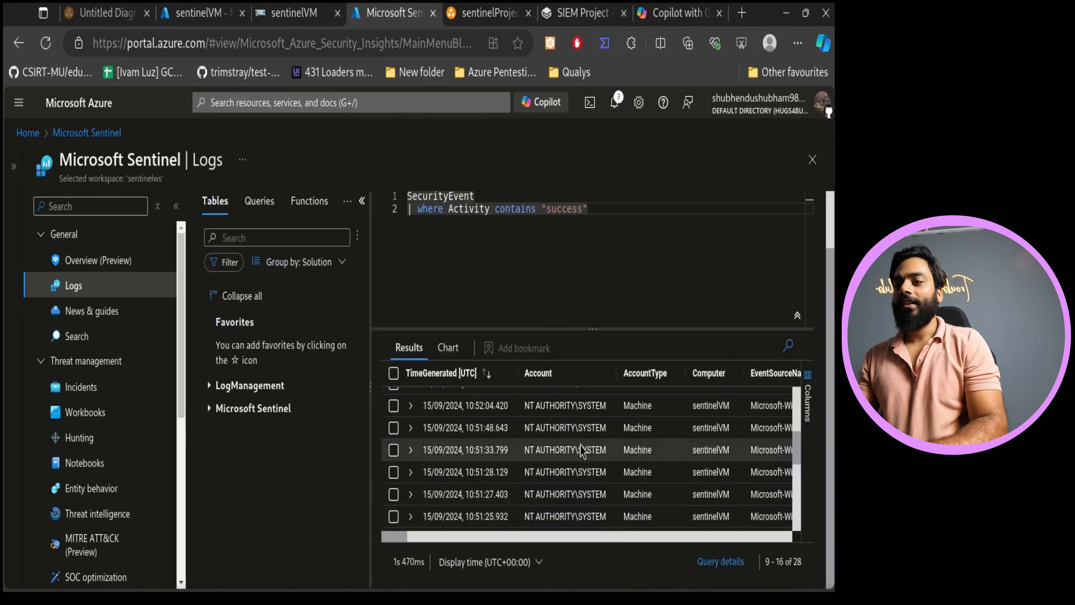
scroll(597, 546, down, 2)
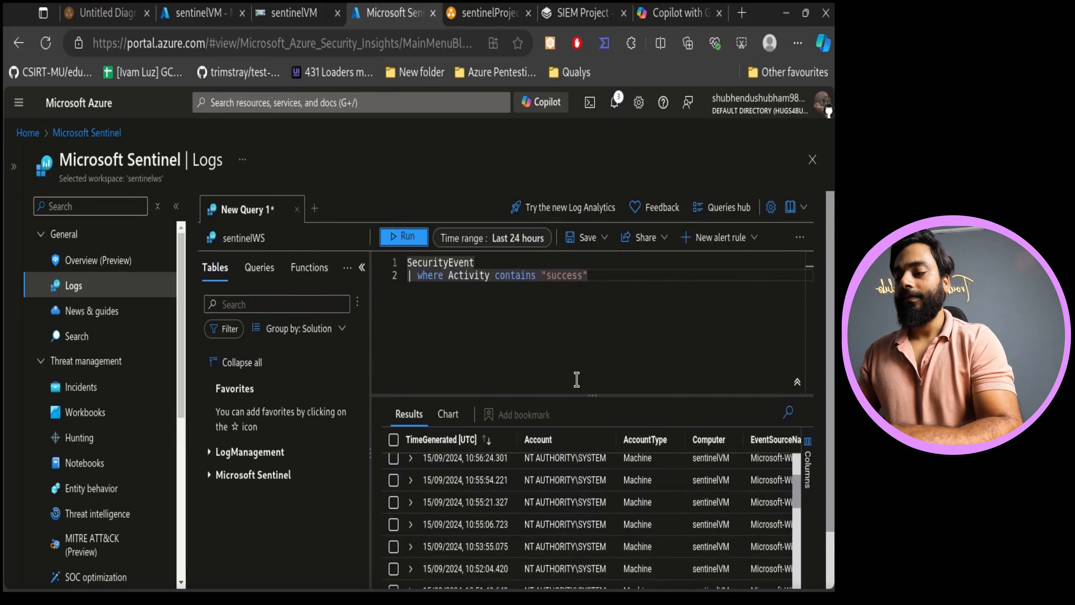
click(617, 286)
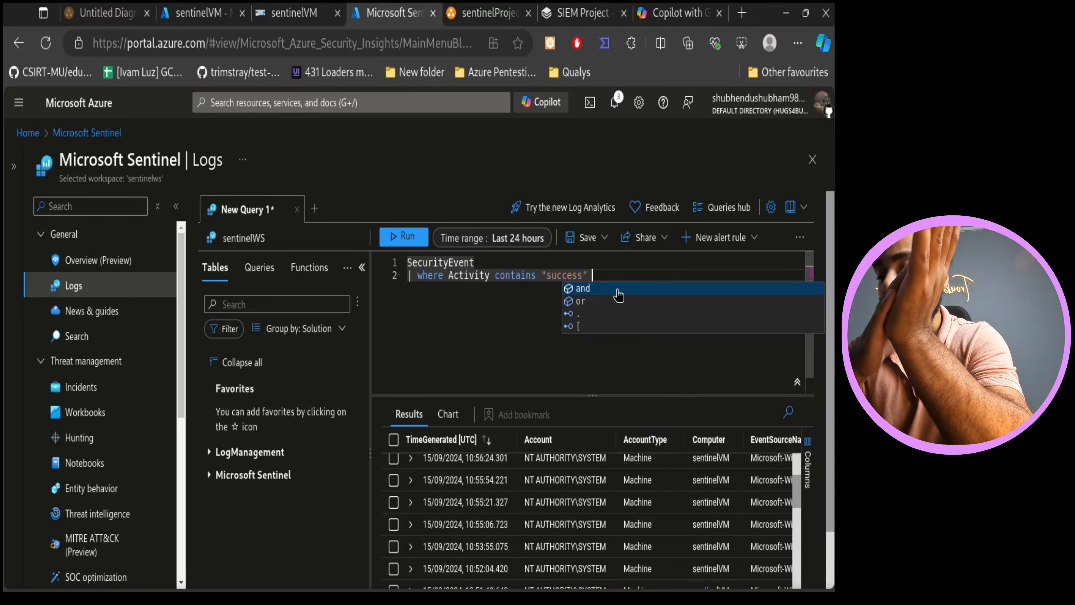
text(and )
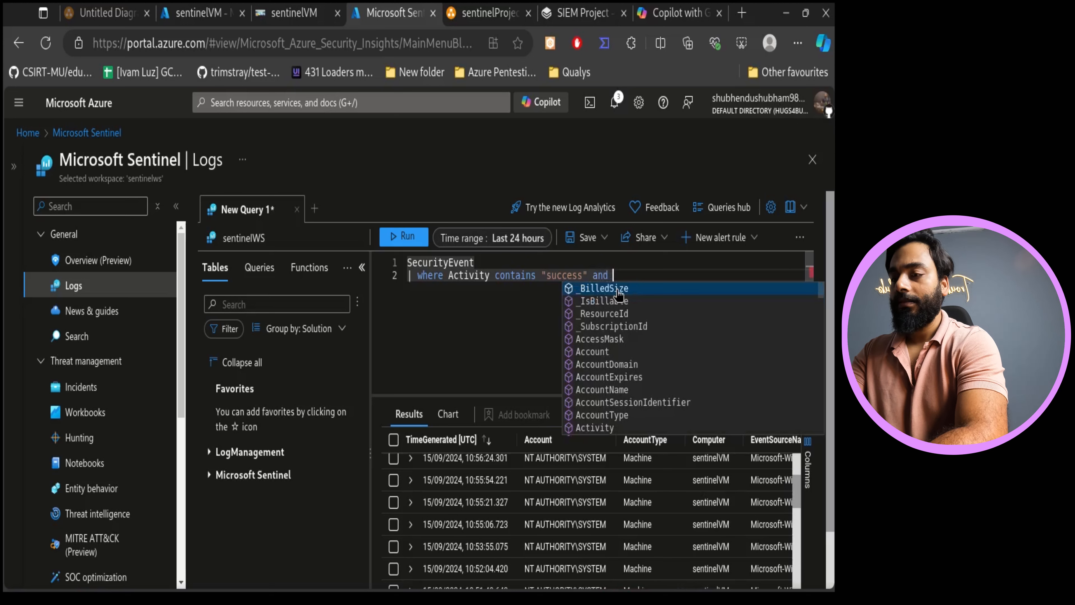
text(Account)
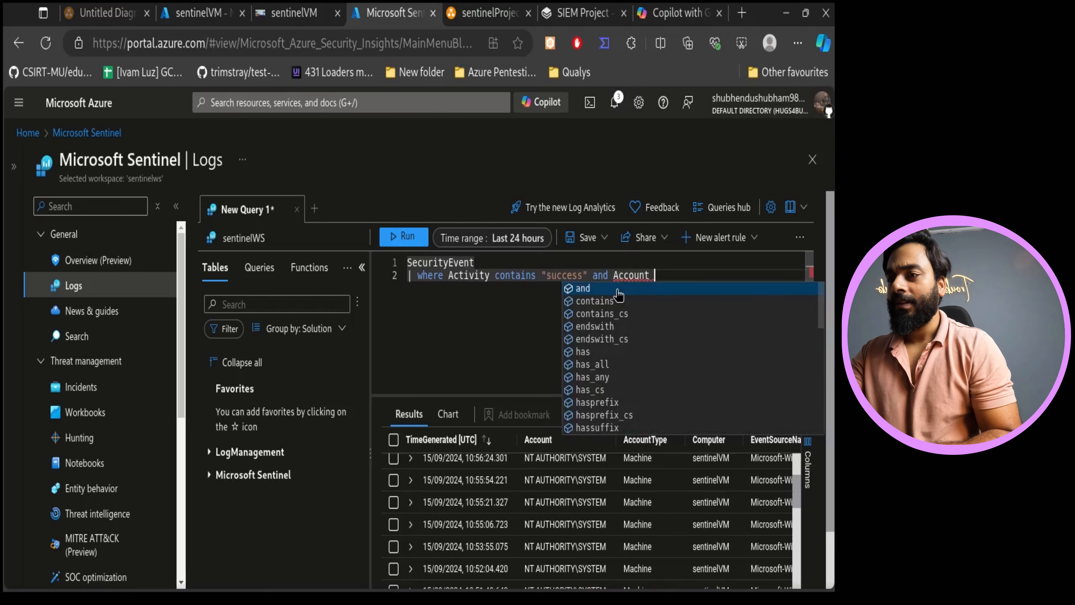
text( !)
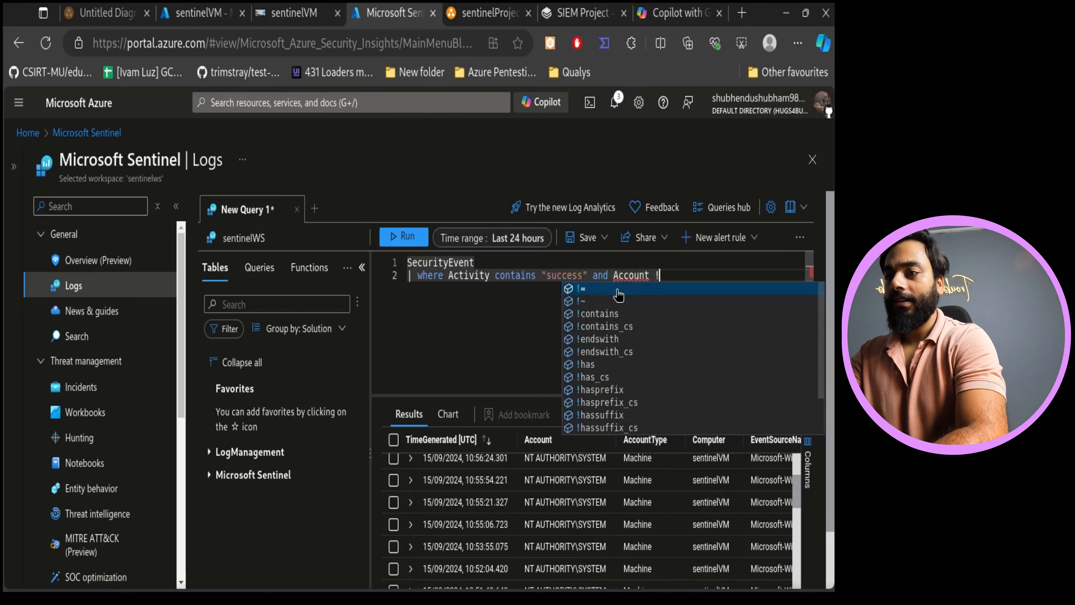
text(contai)
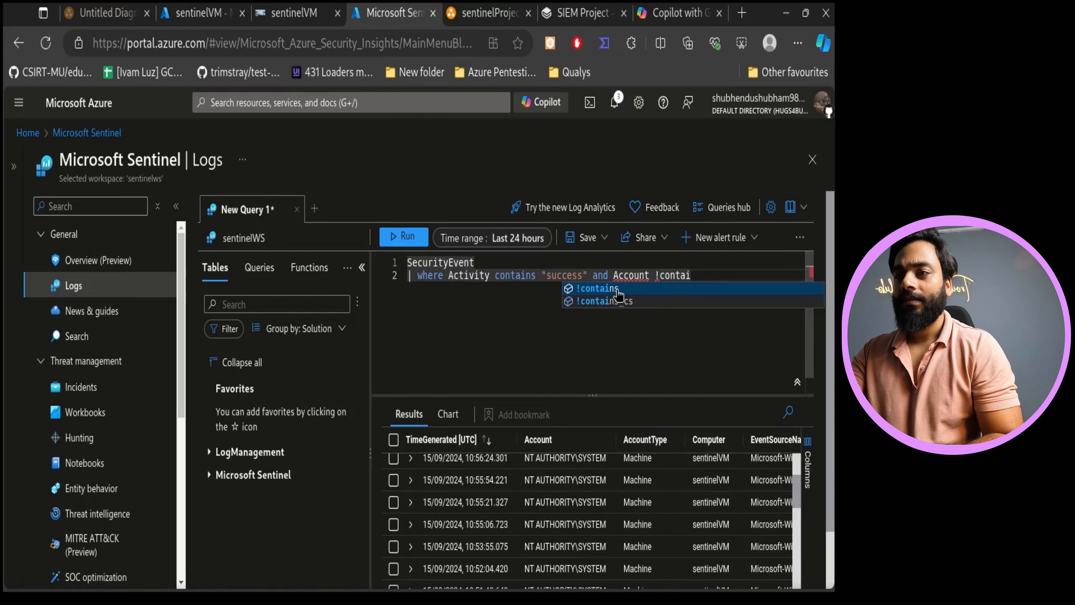
click(616, 290)
text(")
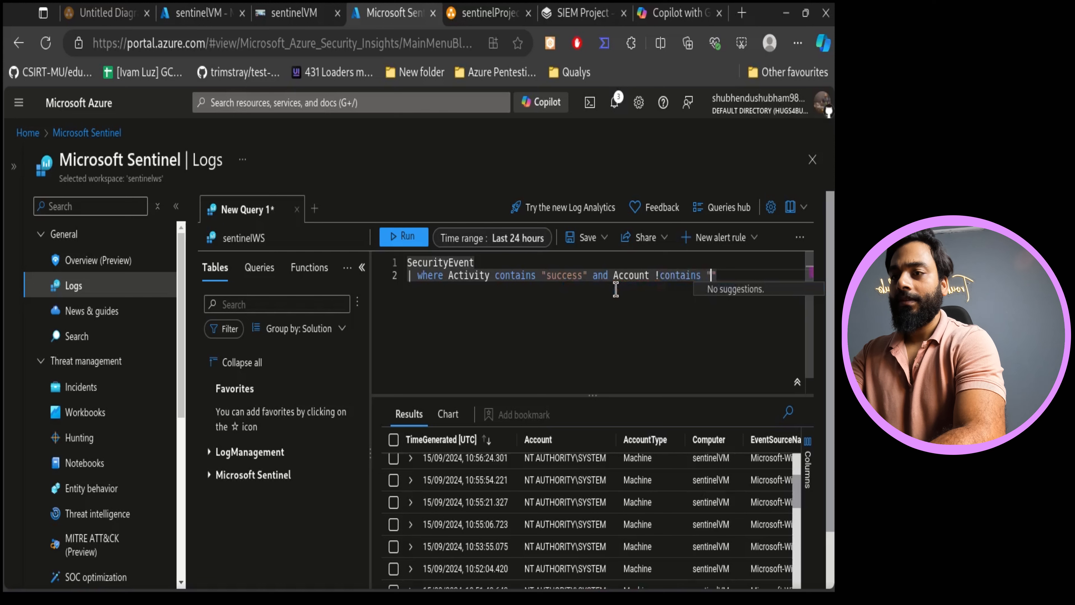
text(system)
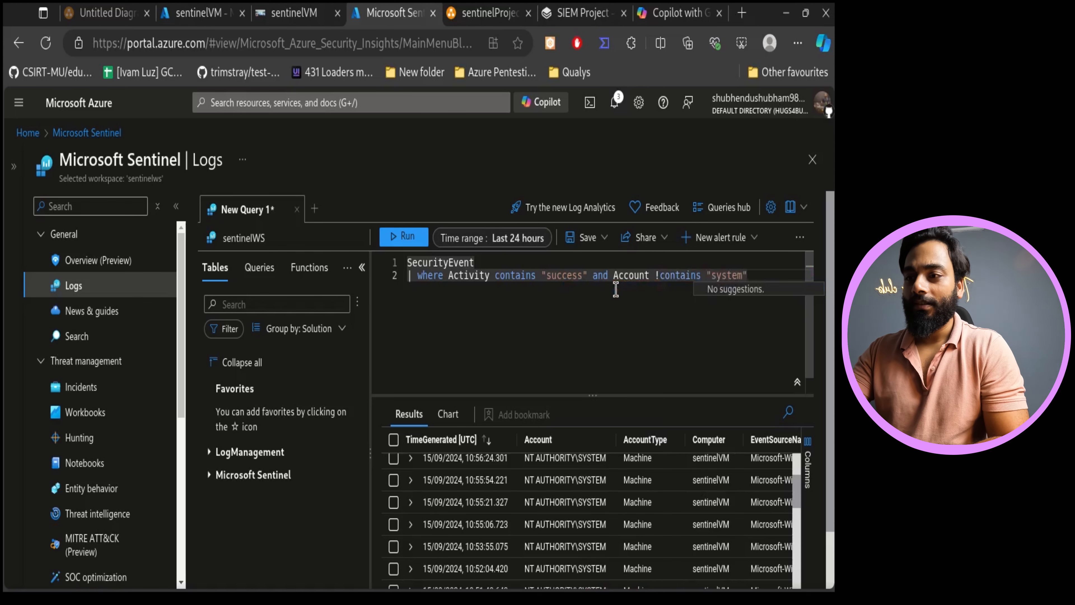
drag(618, 276, 756, 277)
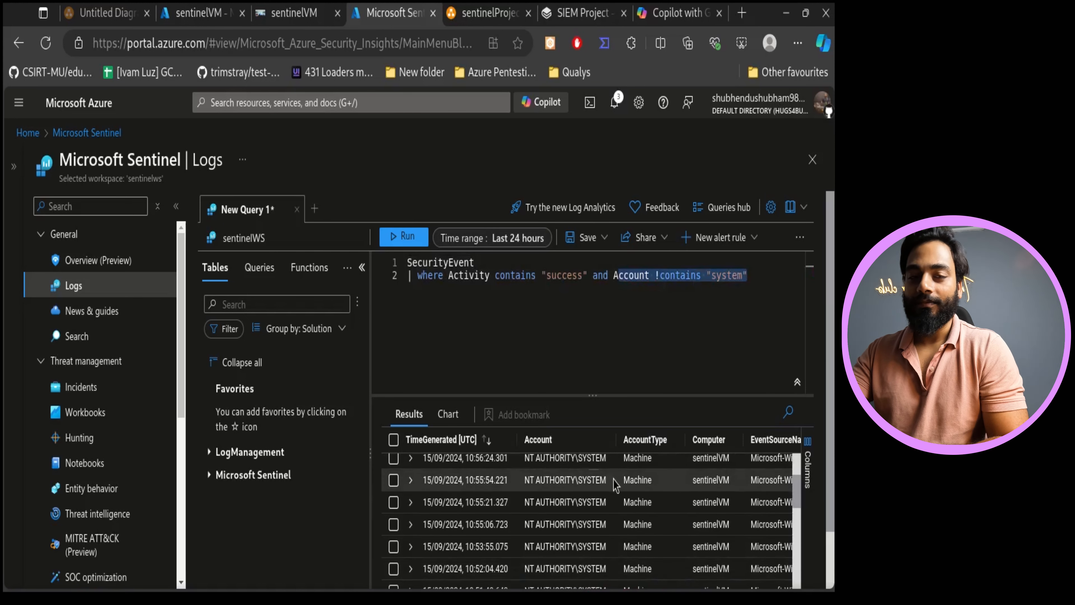
drag(613, 482, 587, 481)
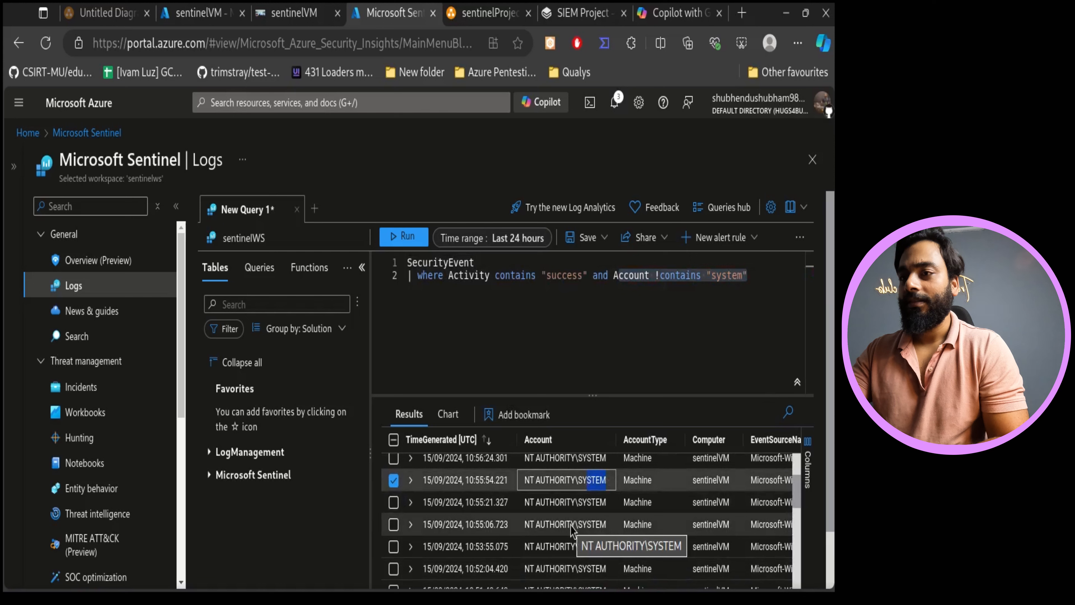
click(404, 236)
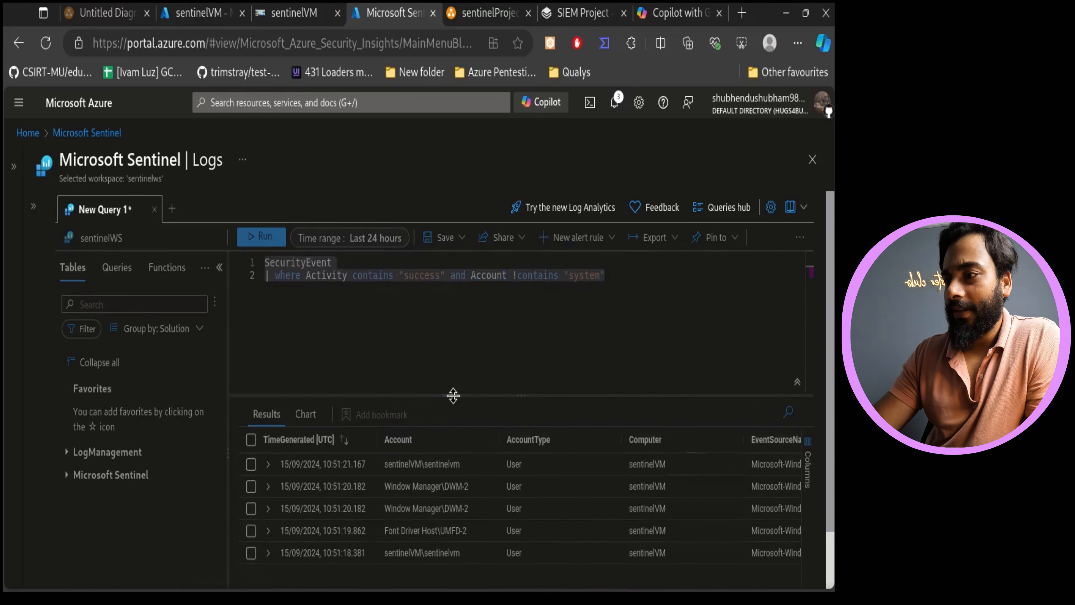
- Enlarge the results pane and review the returned user account events
drag(452, 395, 461, 352)
drag(477, 529, 496, 566)
drag(468, 509, 488, 439)
double_click(514, 419)
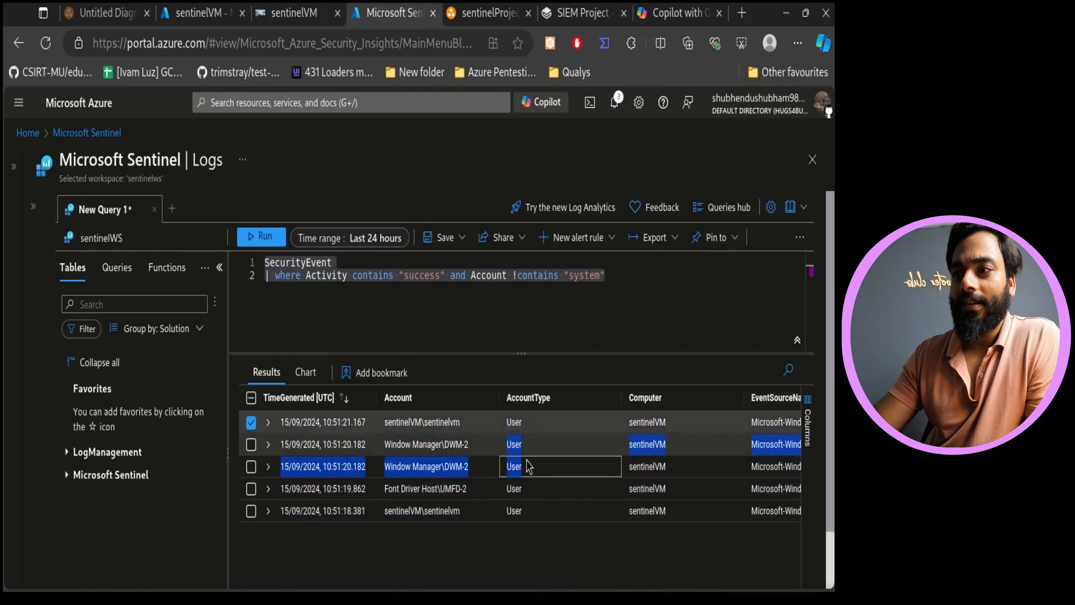
click(552, 323)
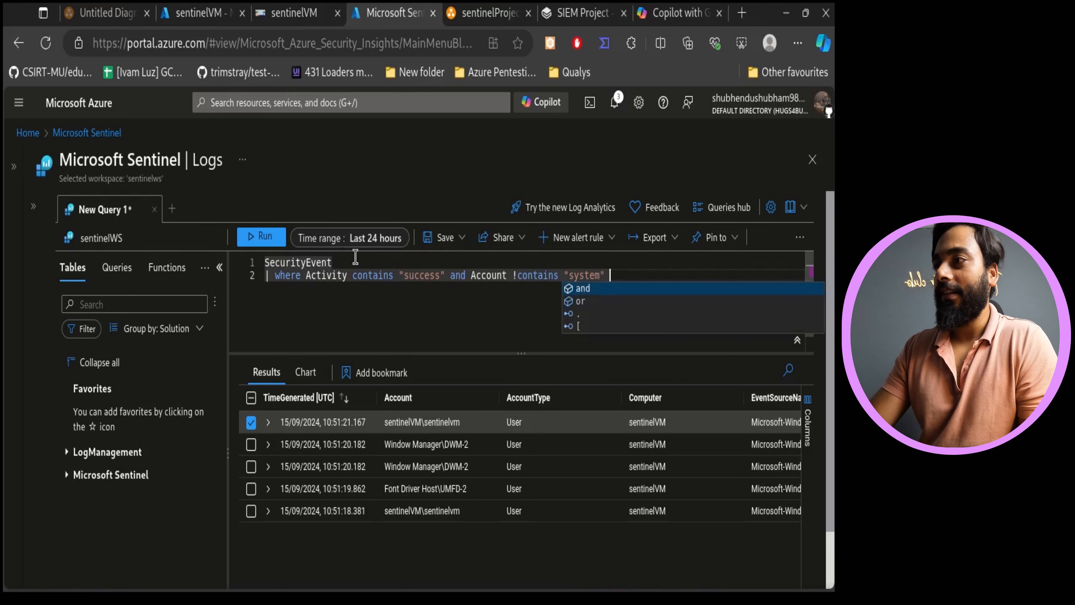
- Minimize the Edge browser inside the VM's Bastion session
click(291, 13)
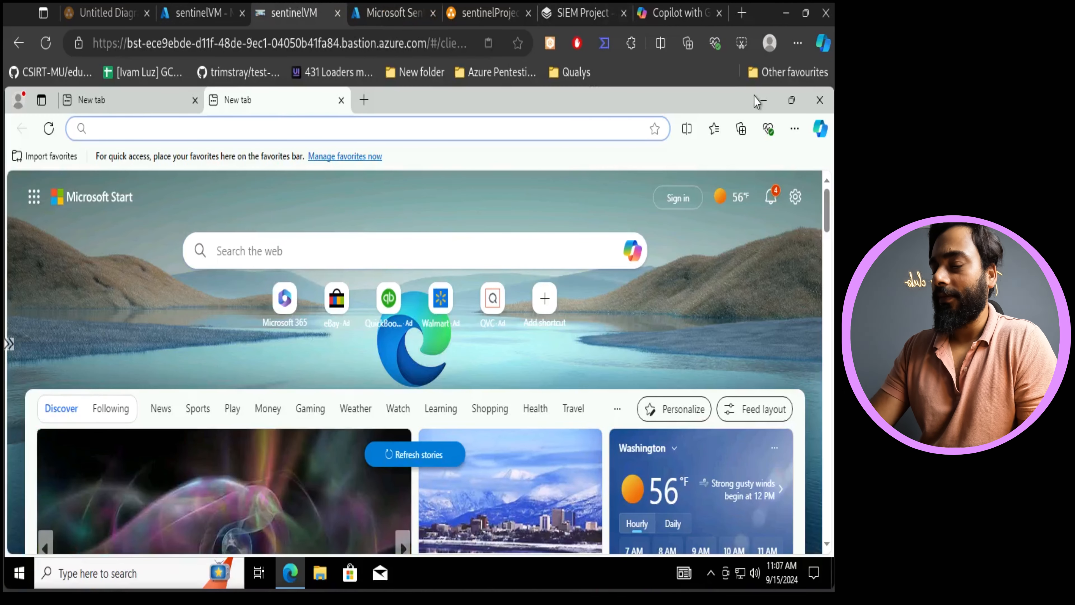
click(764, 100)
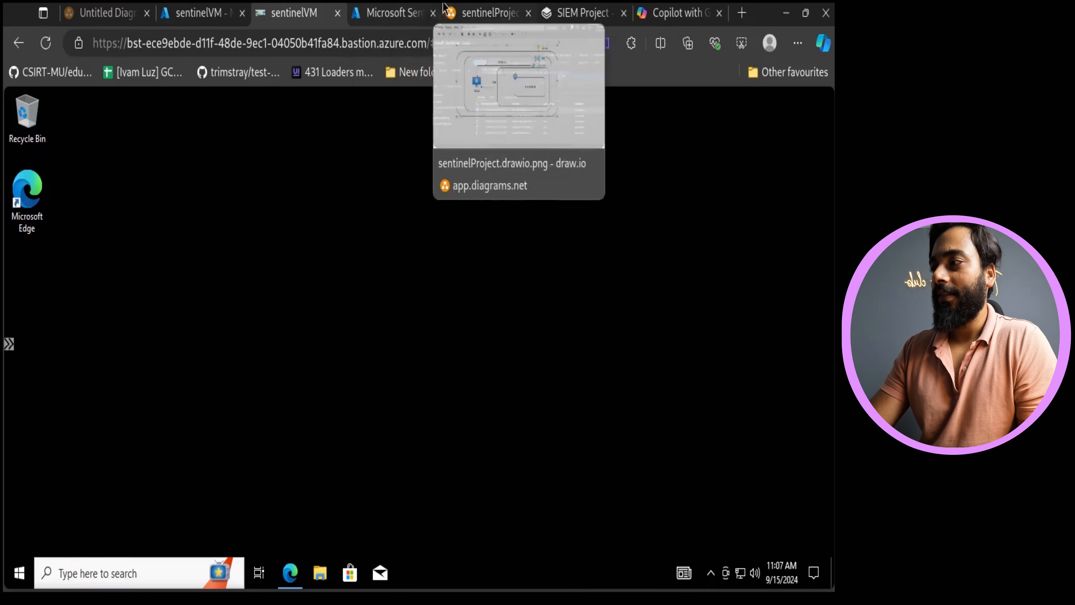
- Return to the Sentinel Logs page and expand its navigation menu
click(392, 13)
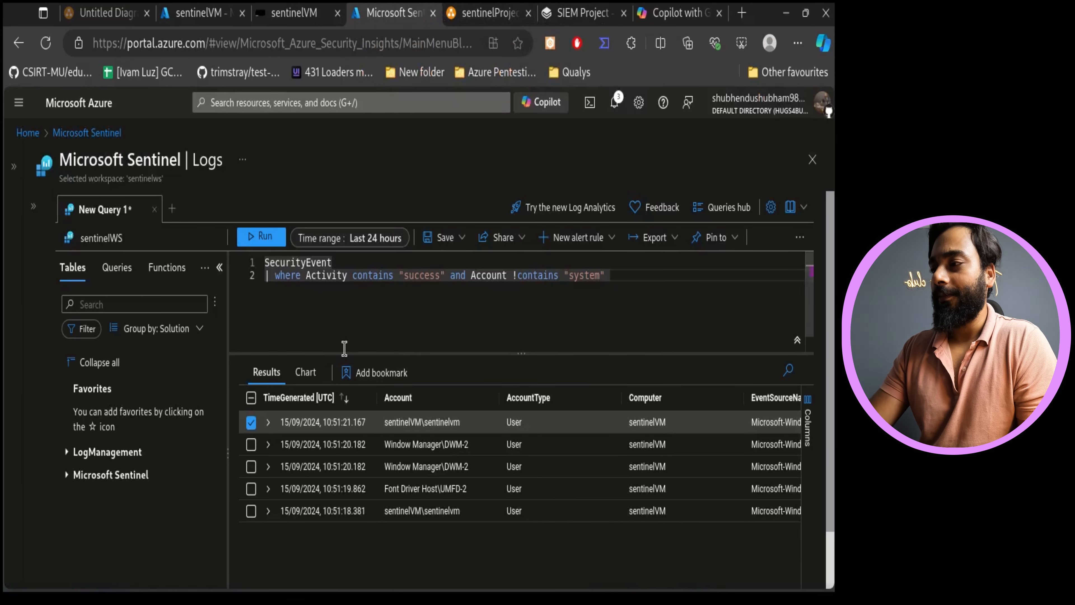
click(33, 206)
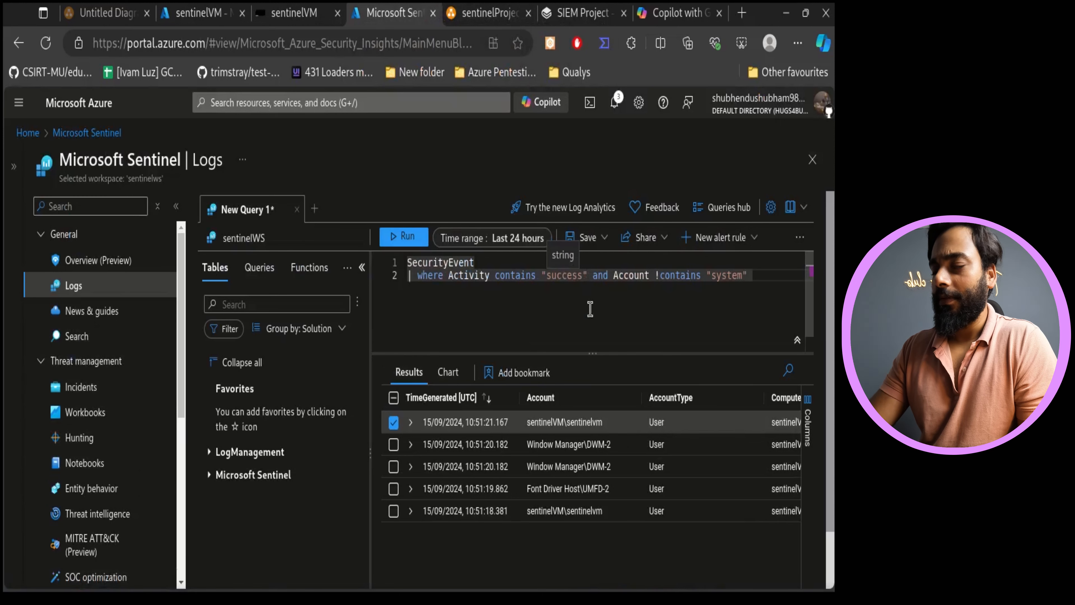
key(ctrl+a)
click(625, 309)
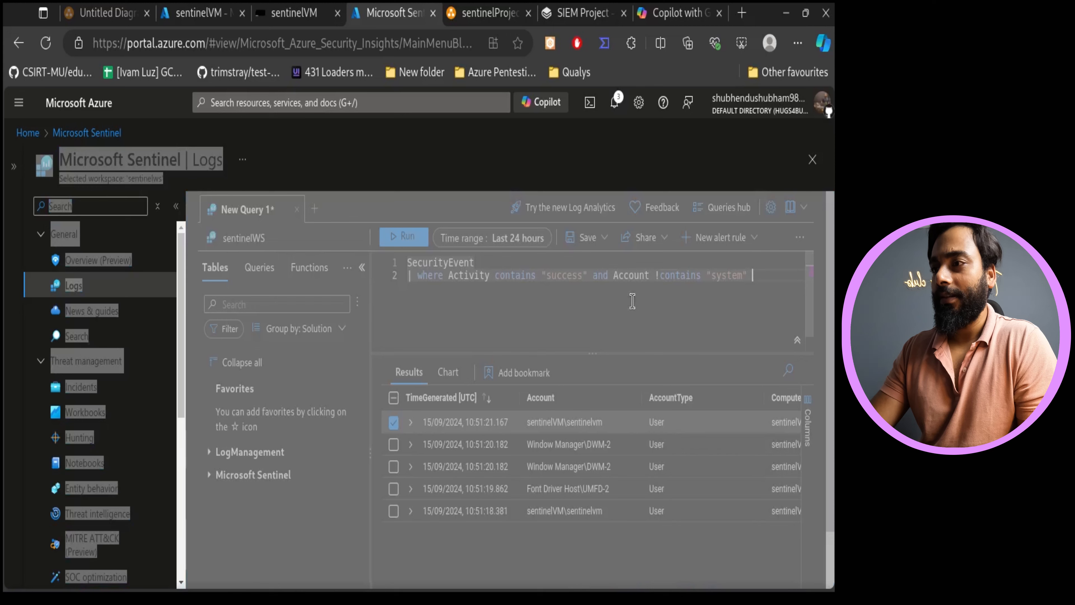
- Open the Incidents page and review the incident overview
click(499, 177)
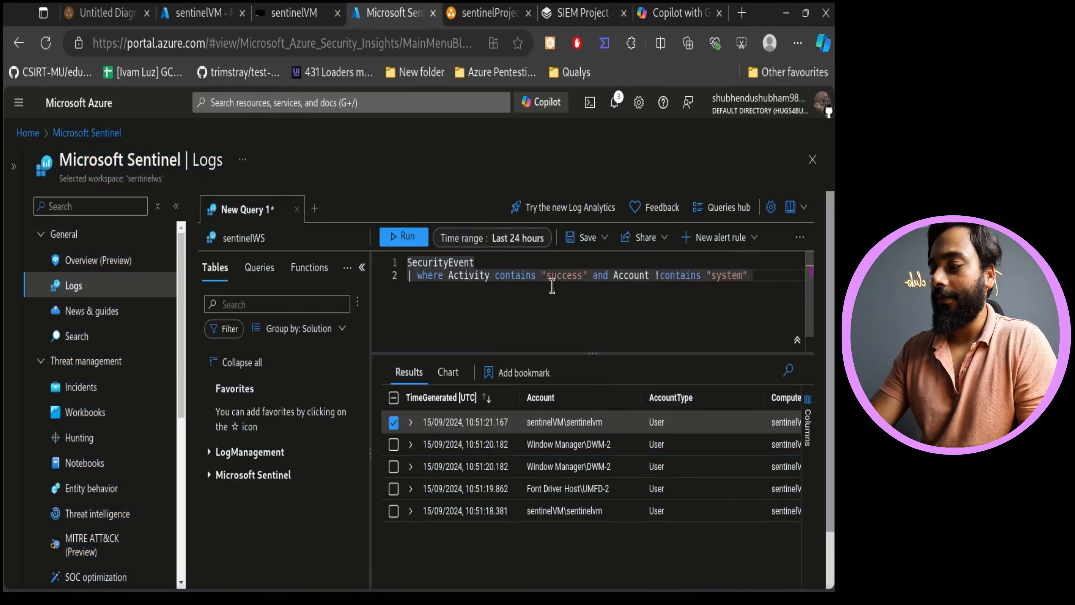
key(ctrl+a)
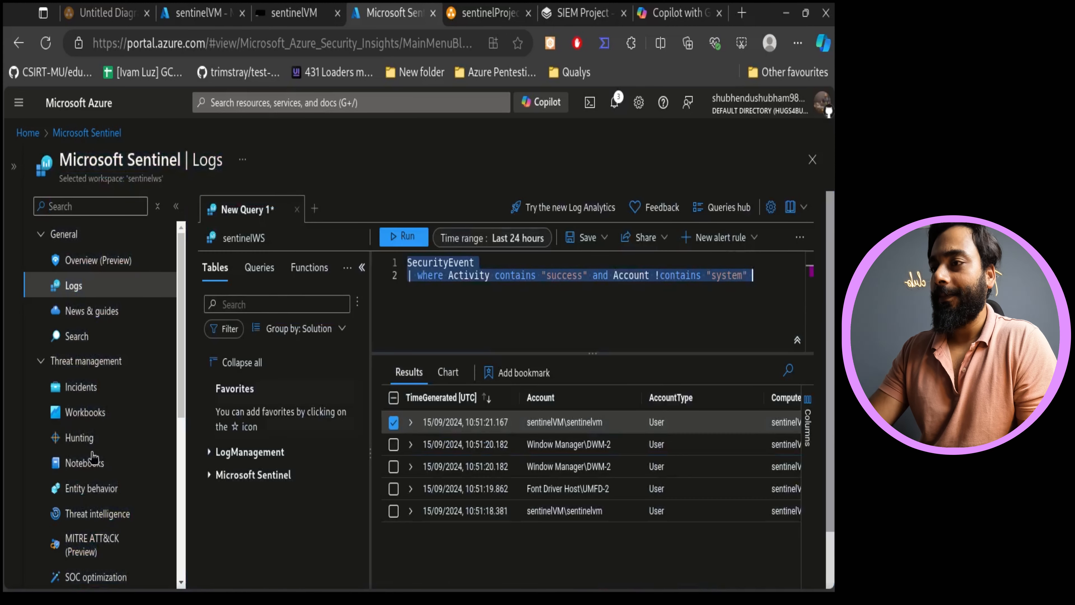
click(91, 387)
click(523, 168)
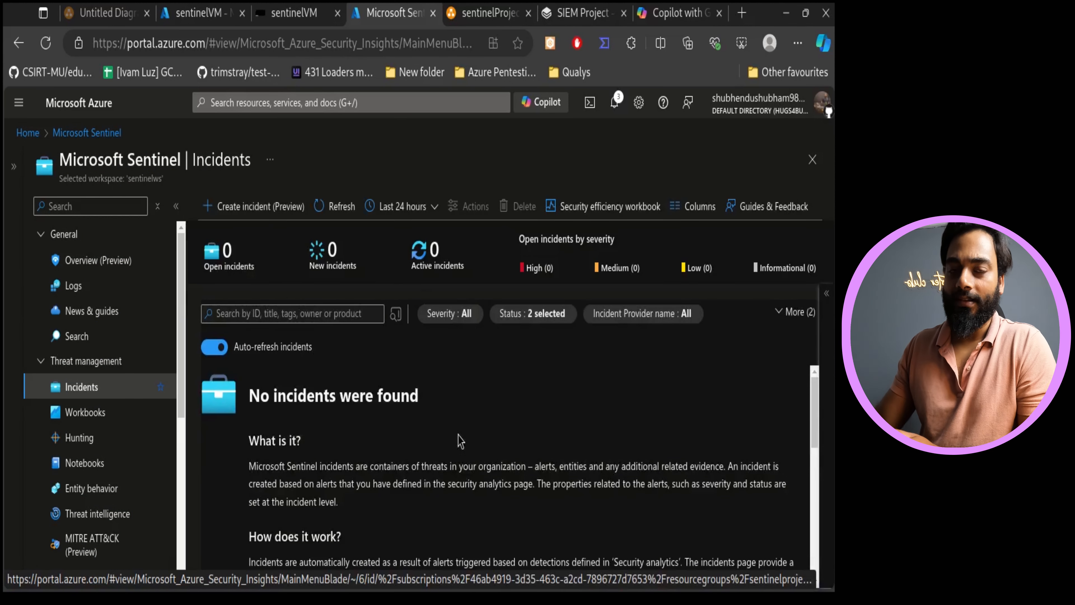
drag(458, 436, 277, 397)
click(328, 415)
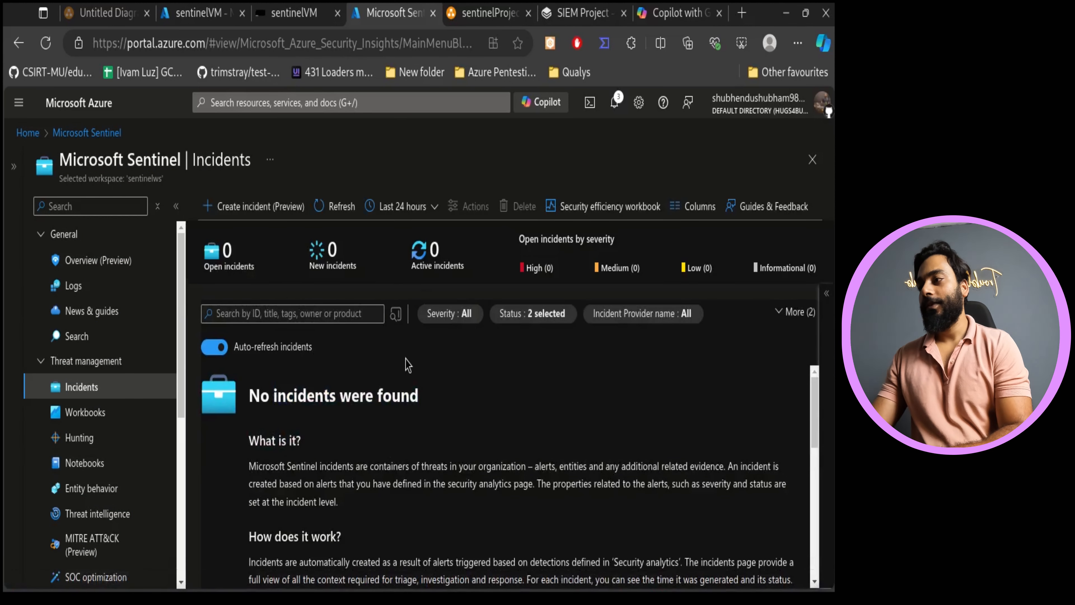
- Return to Logs and add a project line listing the Account, Activity and Computer columns
click(74, 286)
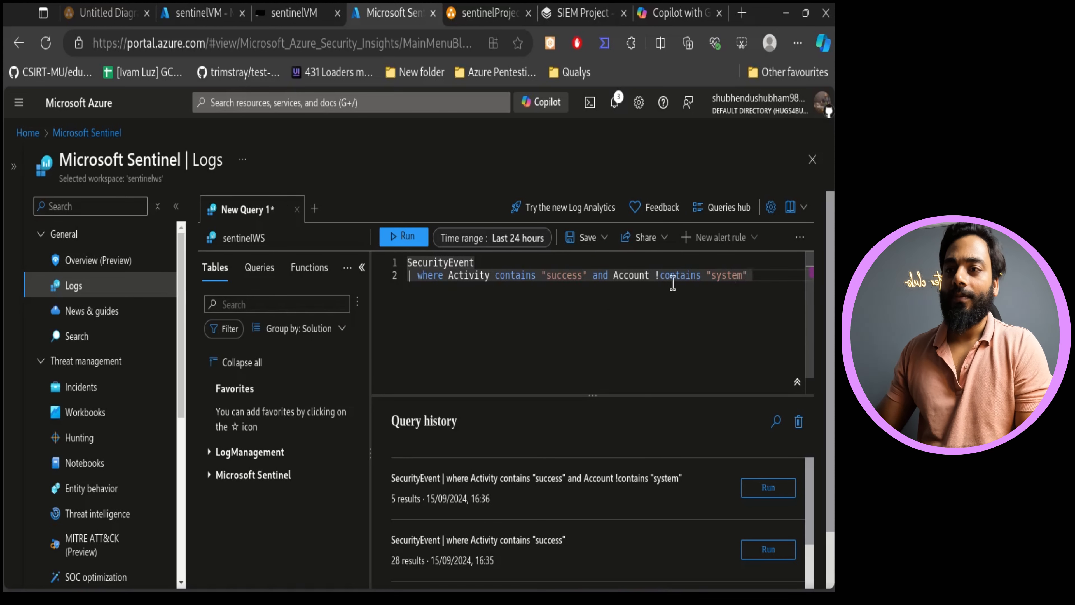
click(752, 286)
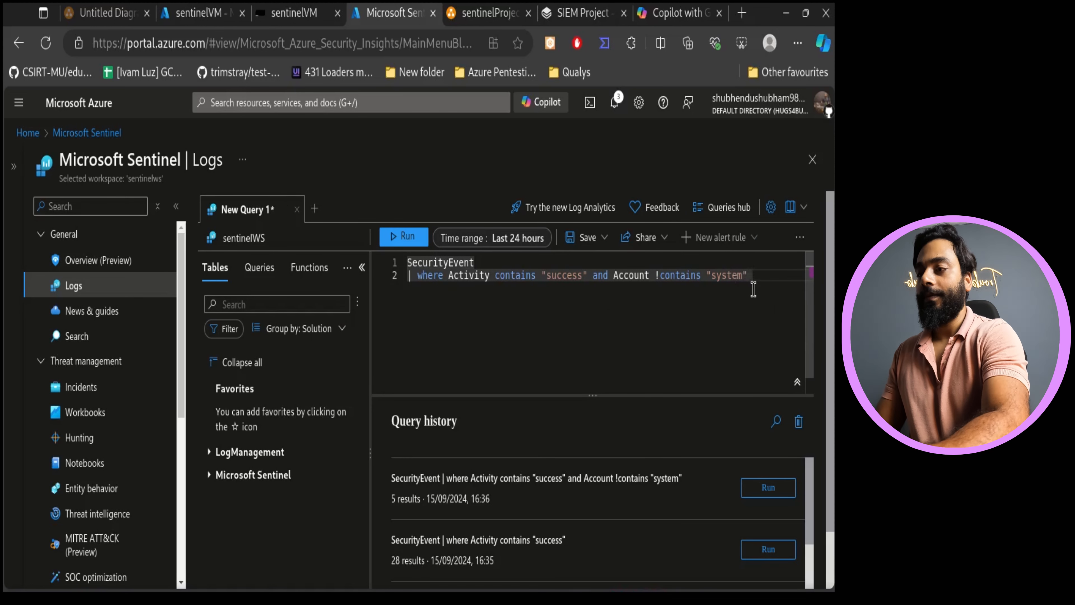
key(Return)
text(| )
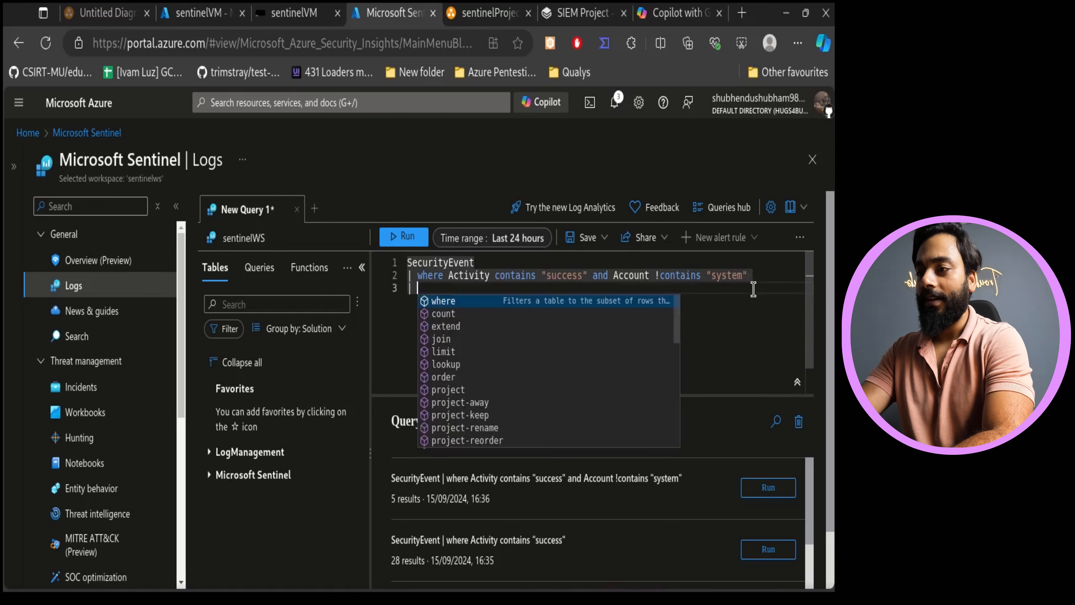
text(Project)
key(Tab)
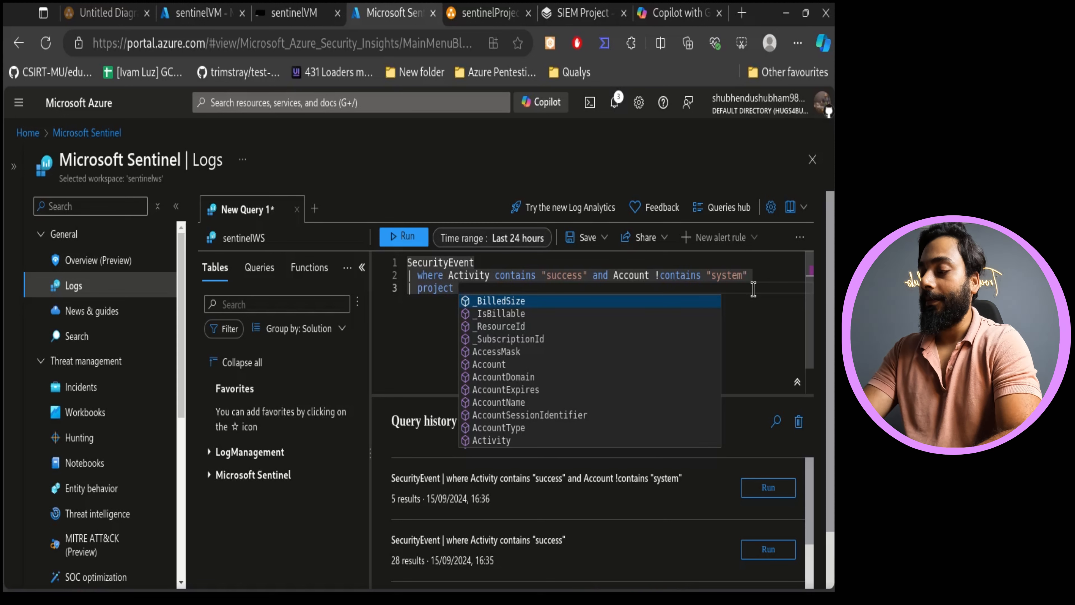
text(Account)
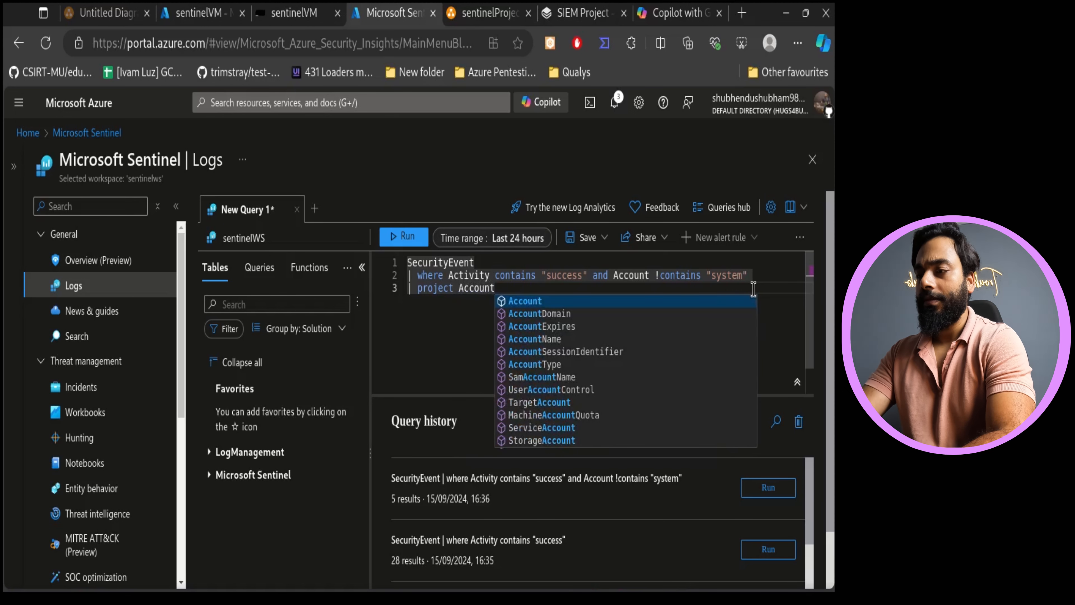
key(Escape)
text(,)
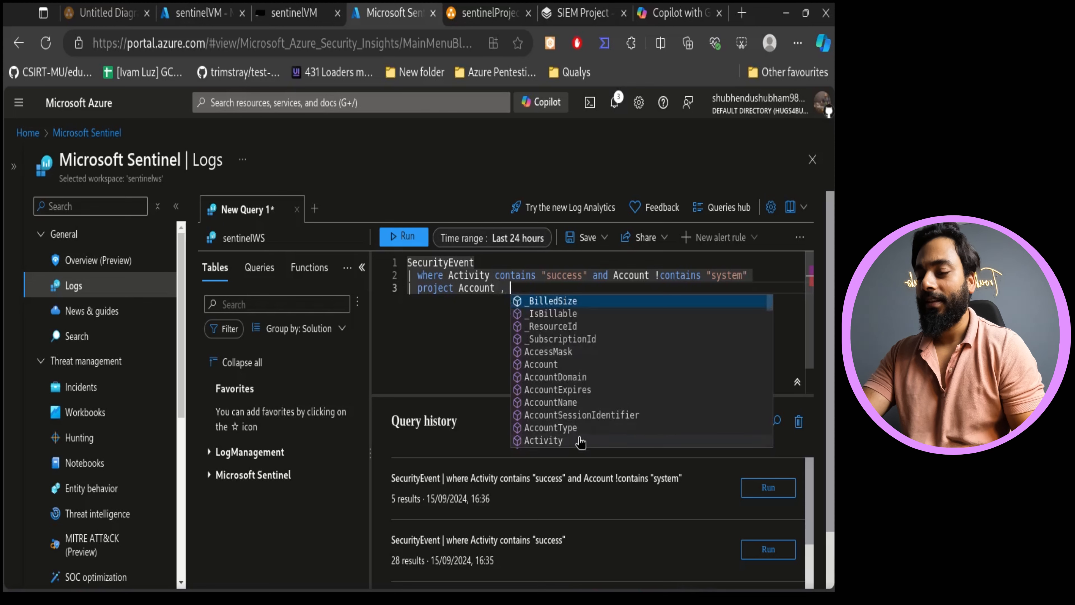
click(568, 442)
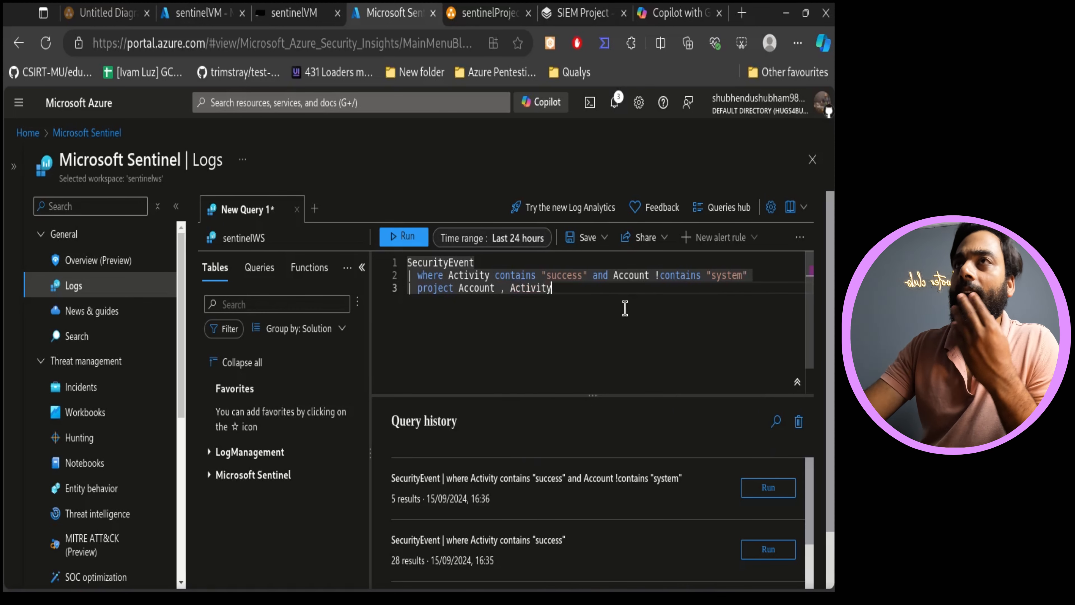
text(, )
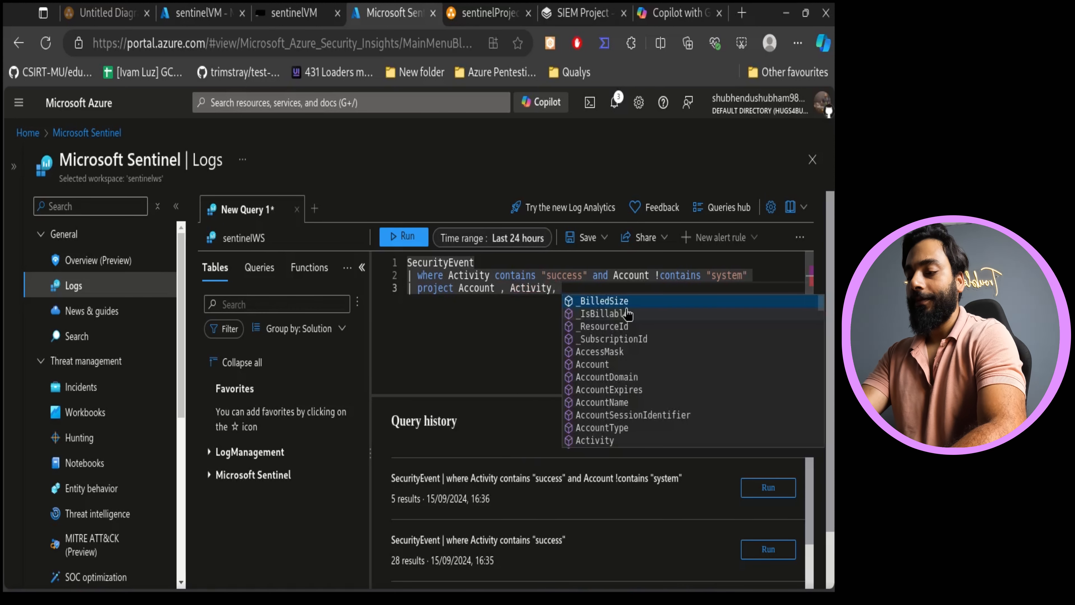
text(Computert)
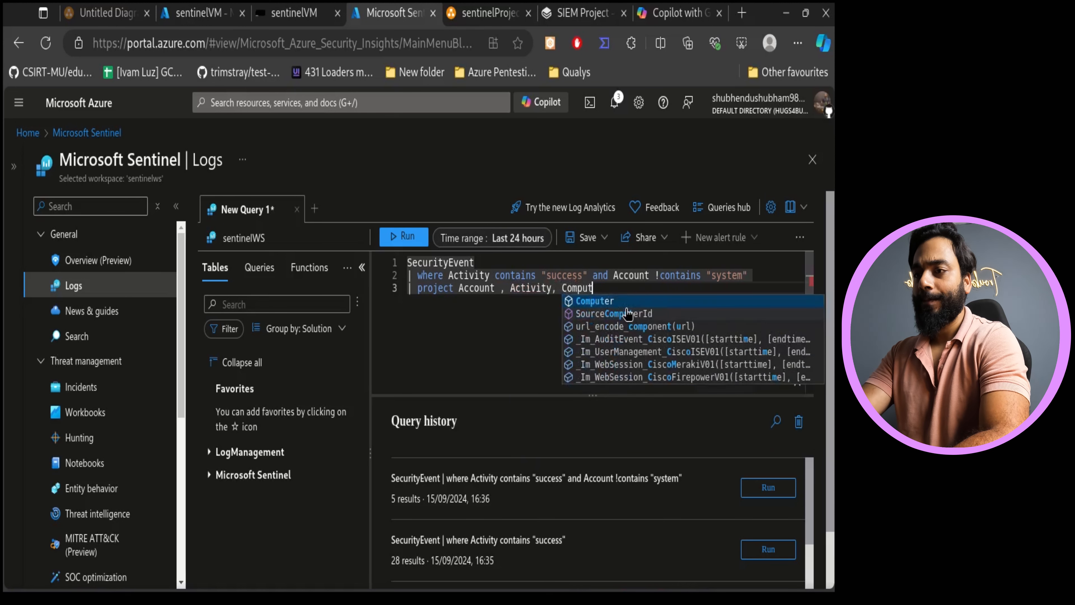
key(BackSpace)
key(BackSpace)
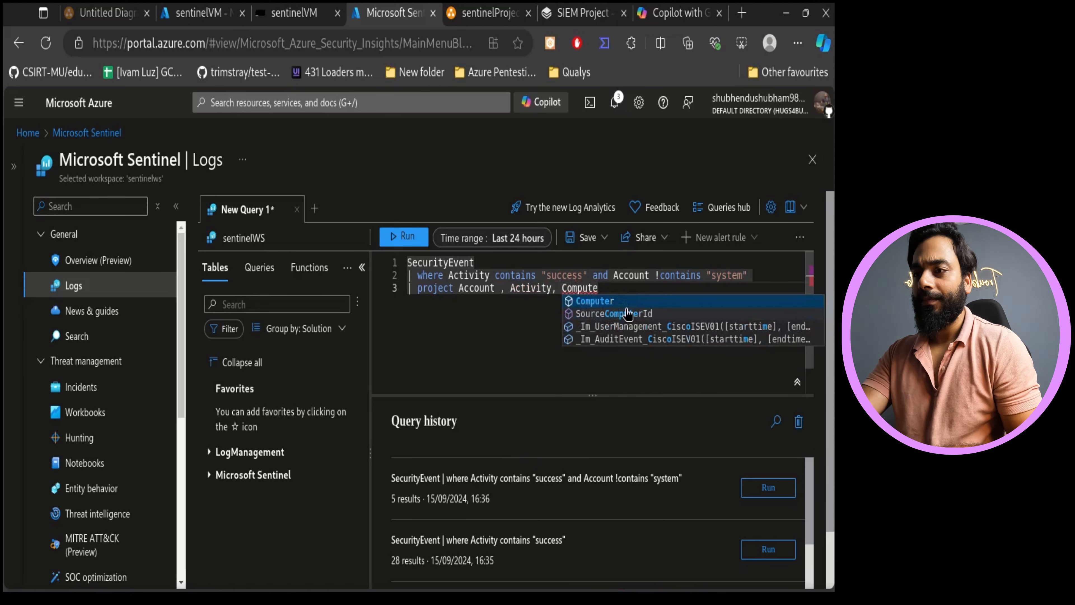
click(620, 302)
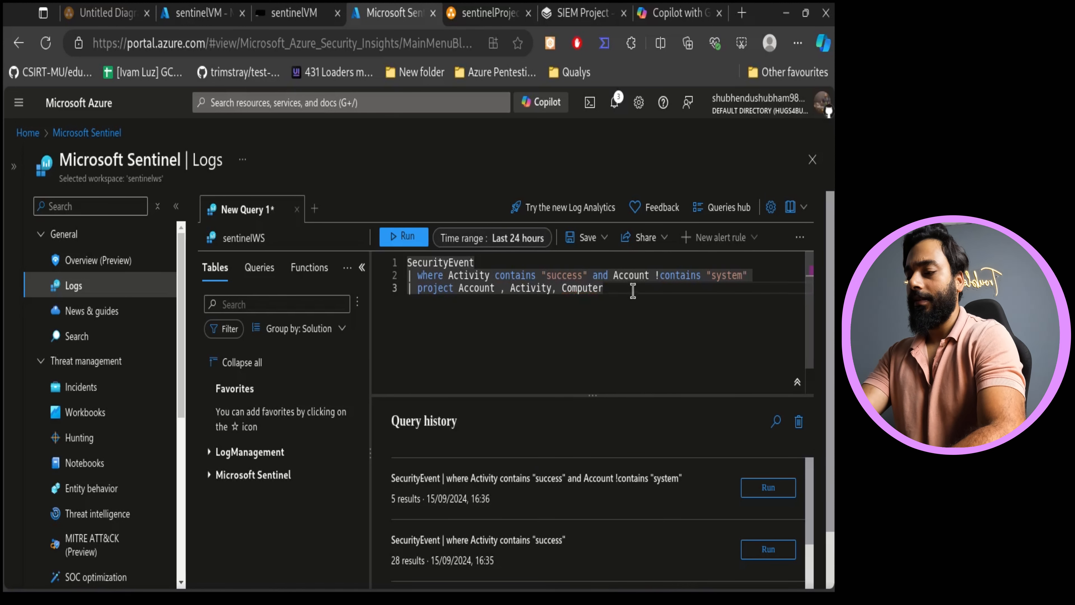
- Append TimeGenerated and EventID to the projected column list
text(, Tim)
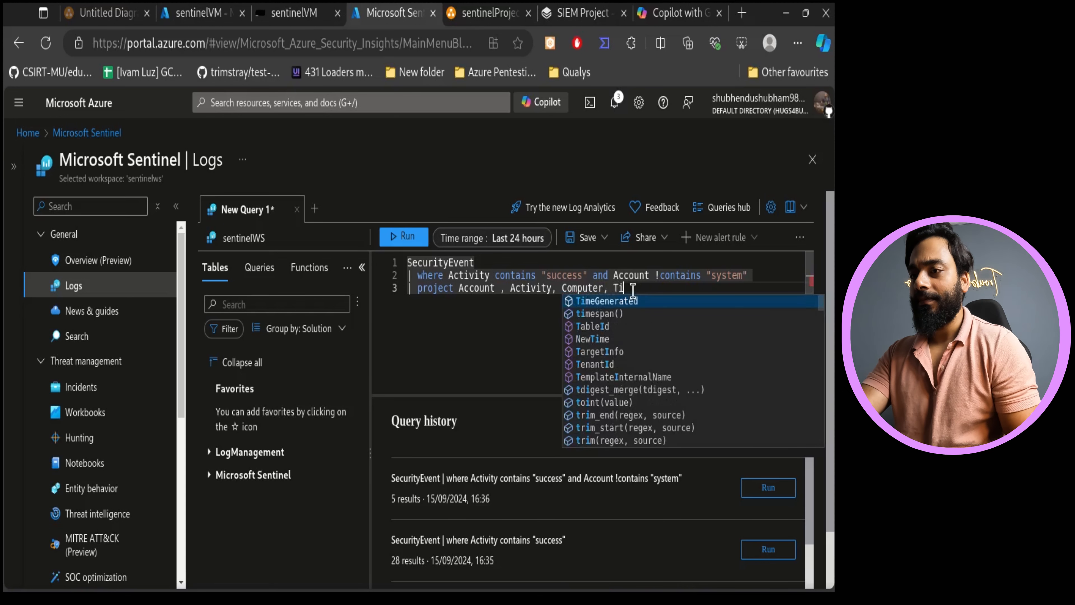
click(626, 300)
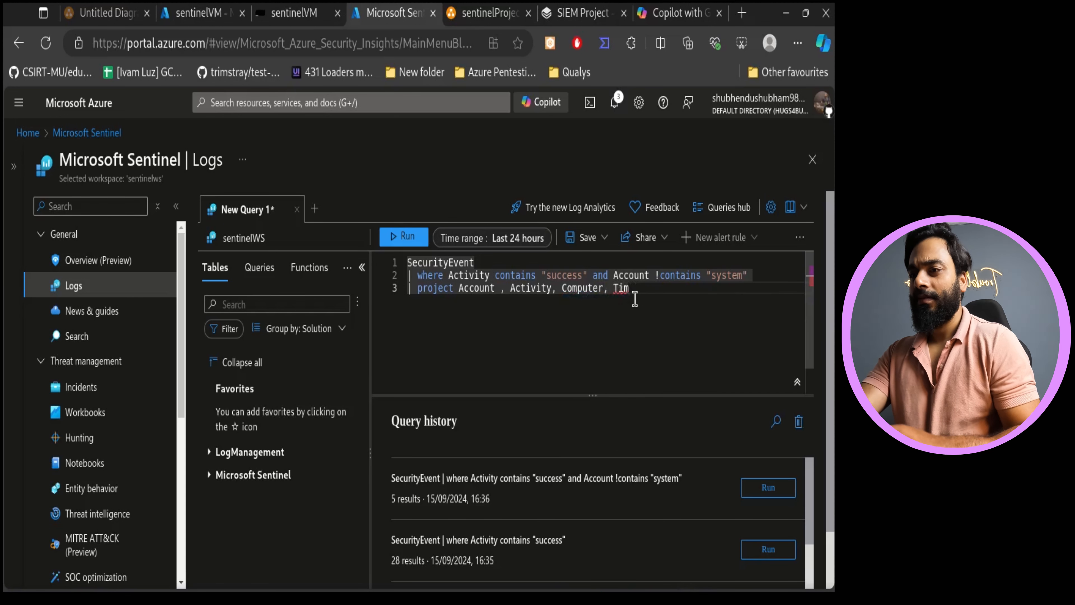
text(e)
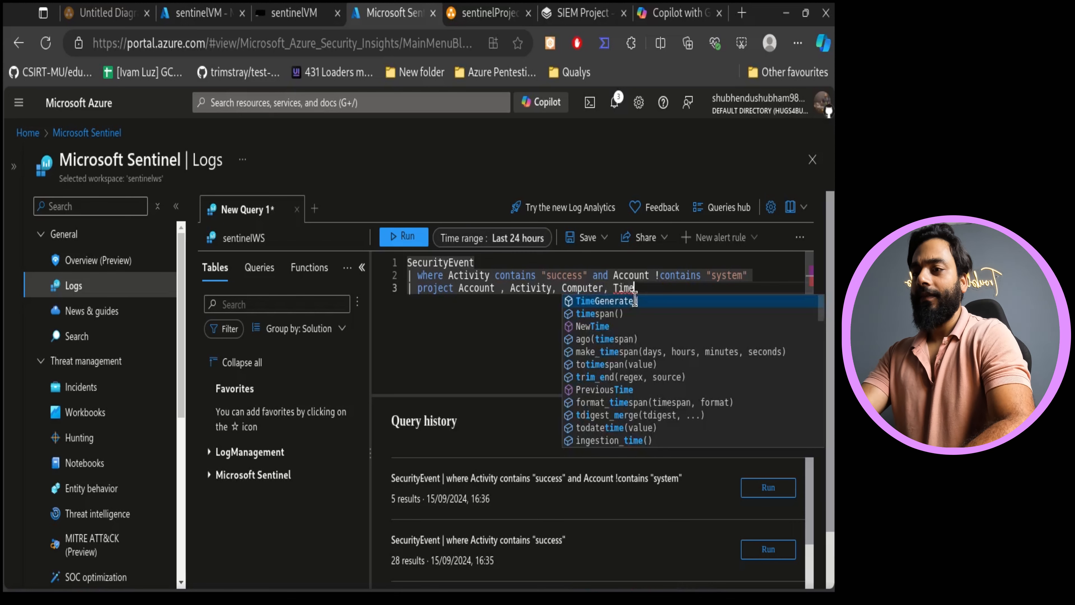
click(637, 301)
text(,)
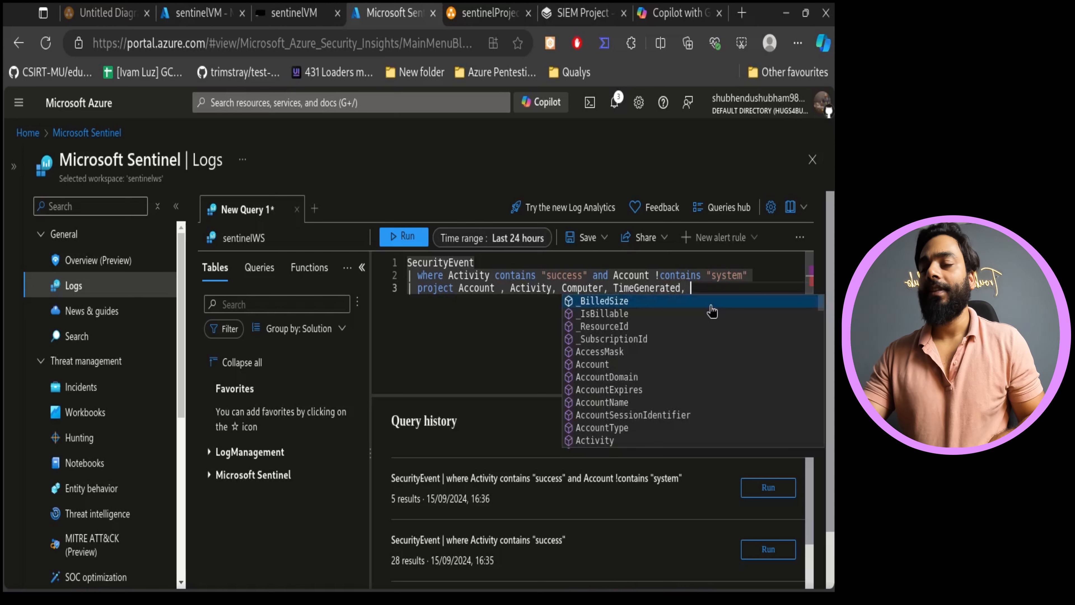
text(Event)
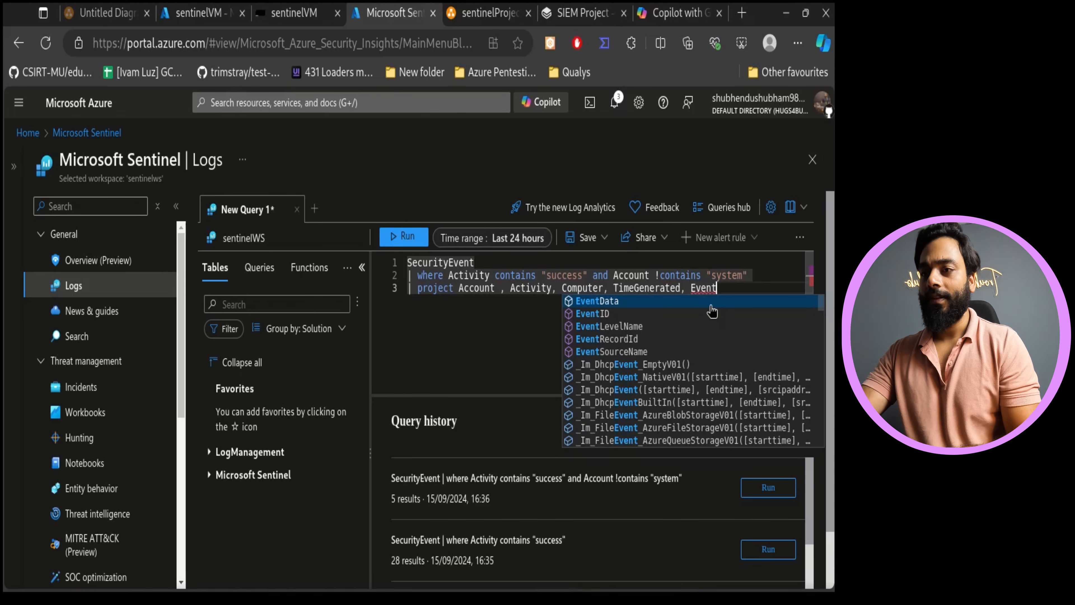
click(595, 313)
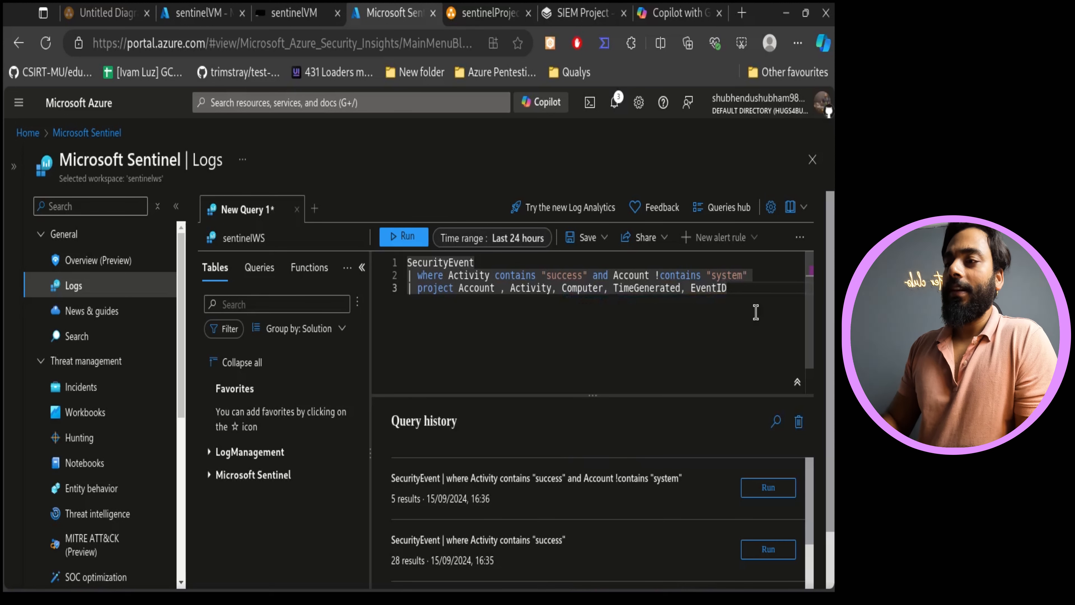
- Append IpAddress to the projected columns and run the query
drag(748, 310, 460, 264)
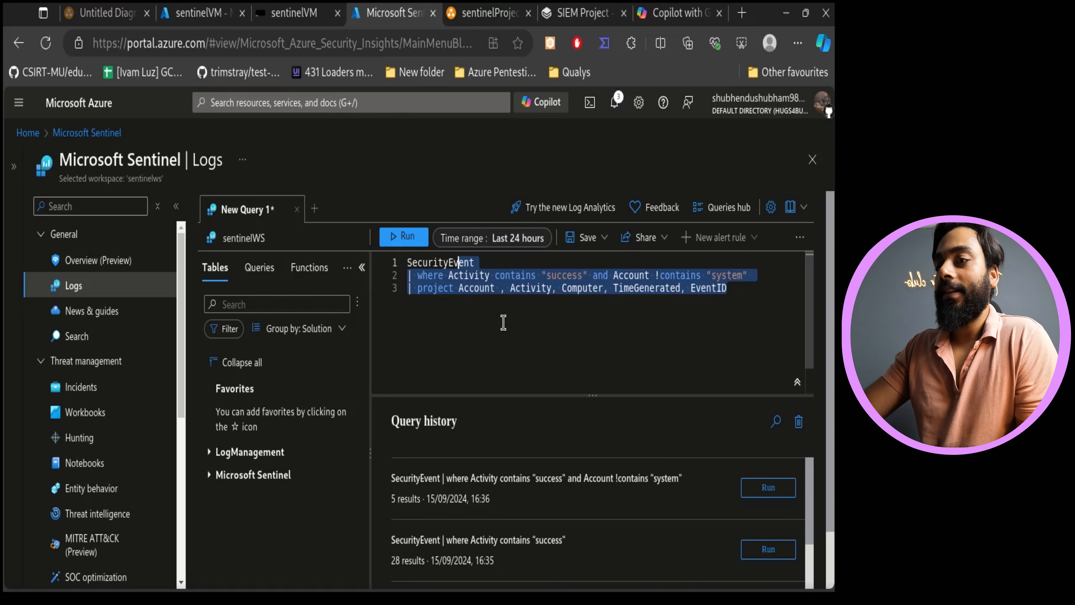
key(ctrl+a)
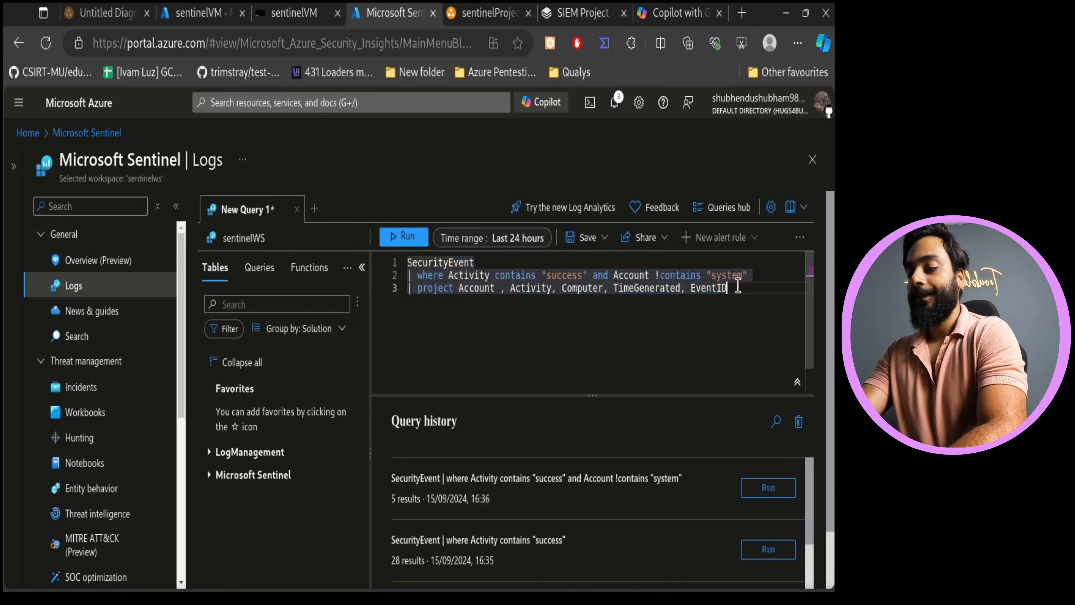
text(, i)
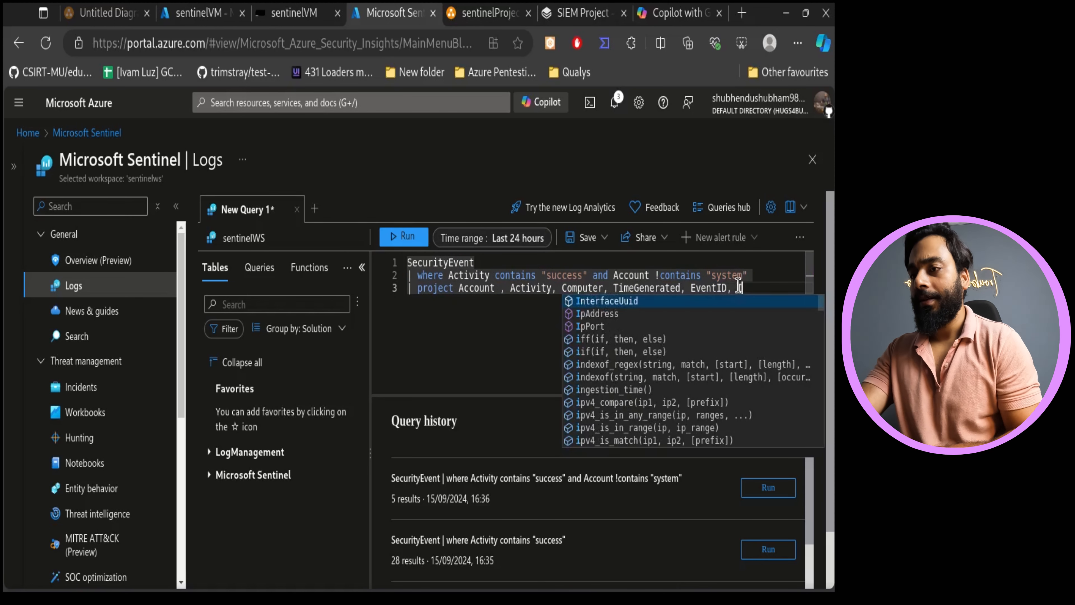
click(651, 314)
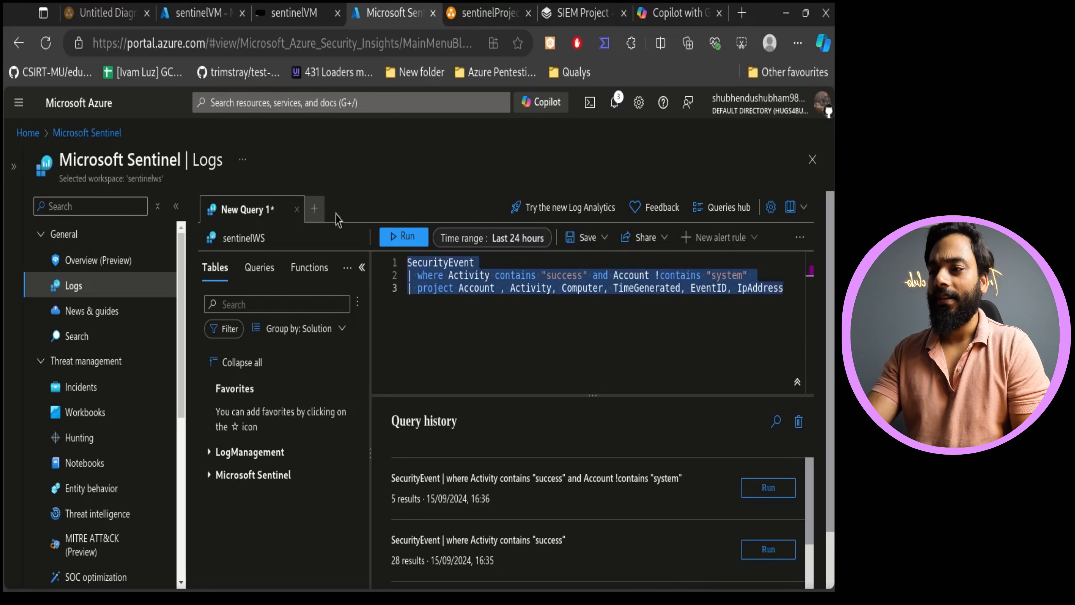
click(404, 236)
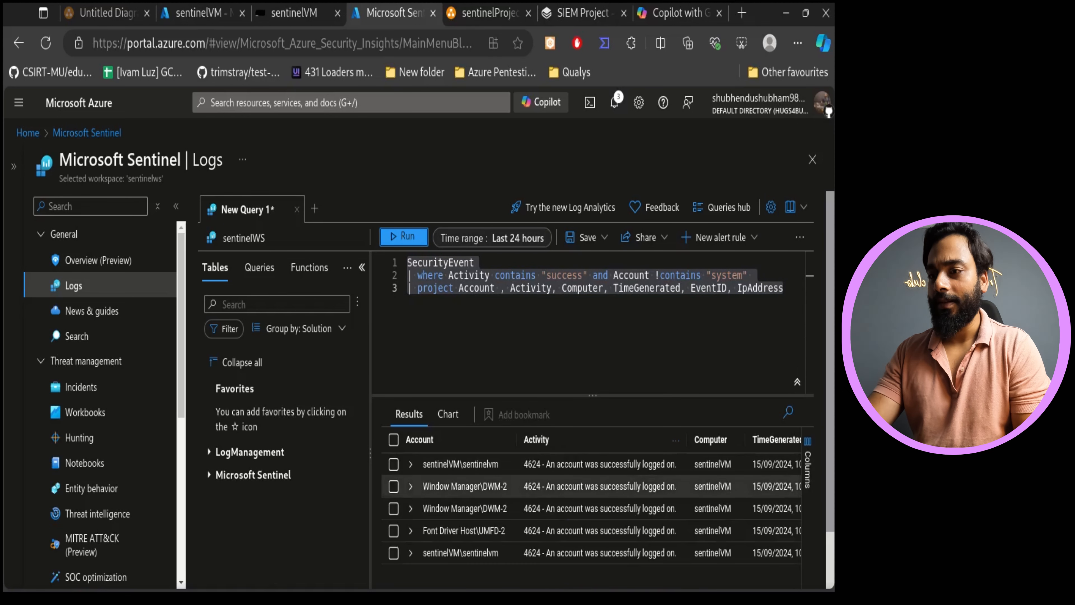
- Start creating a Microsoft Sentinel alert rule from the query
drag(576, 492, 642, 491)
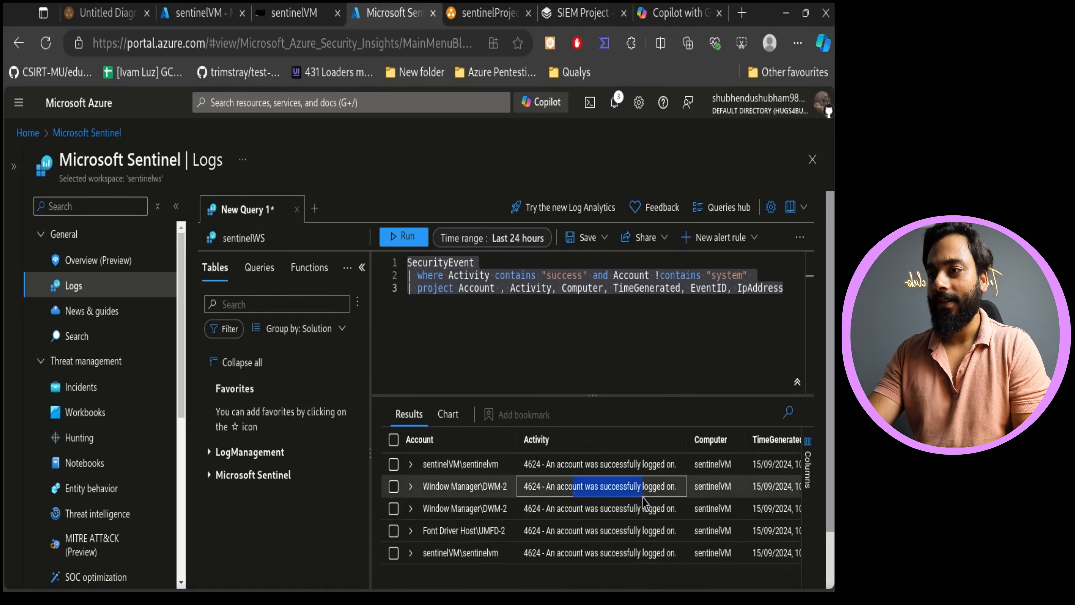
drag(555, 289, 512, 291)
click(683, 385)
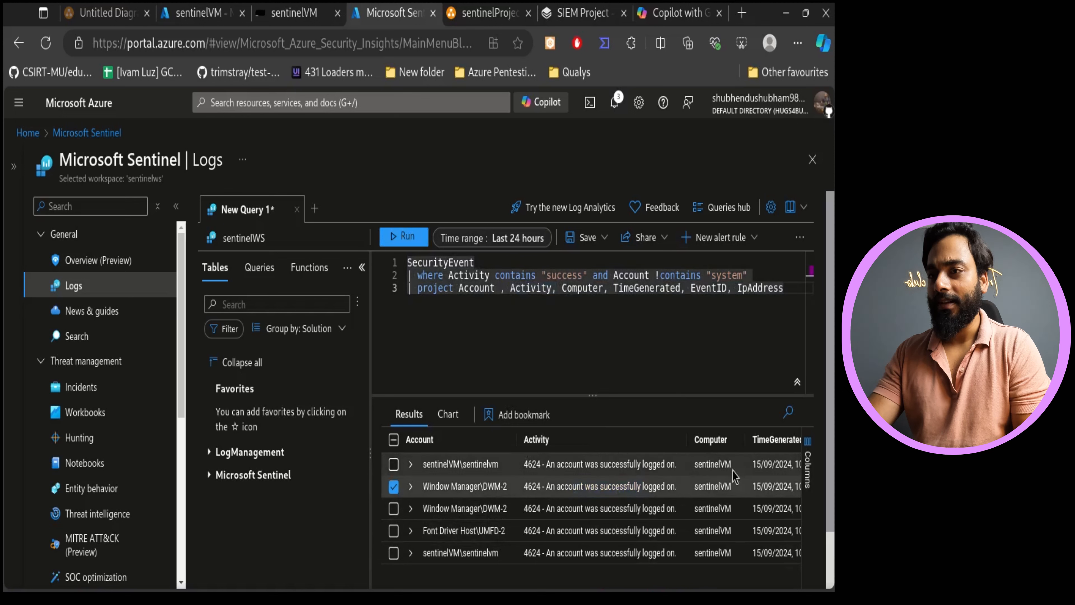
click(726, 238)
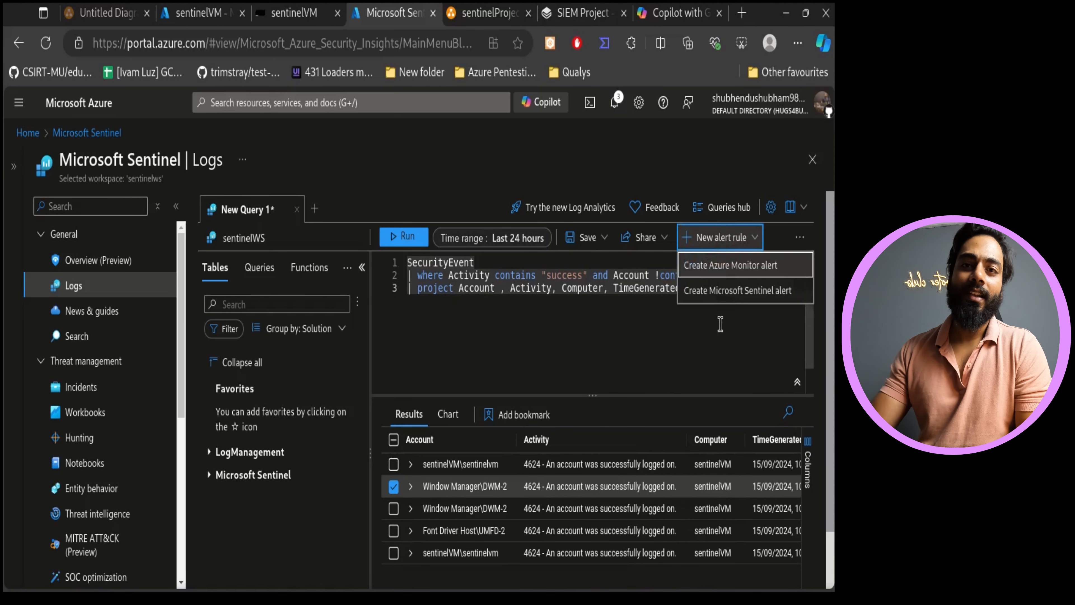
click(755, 292)
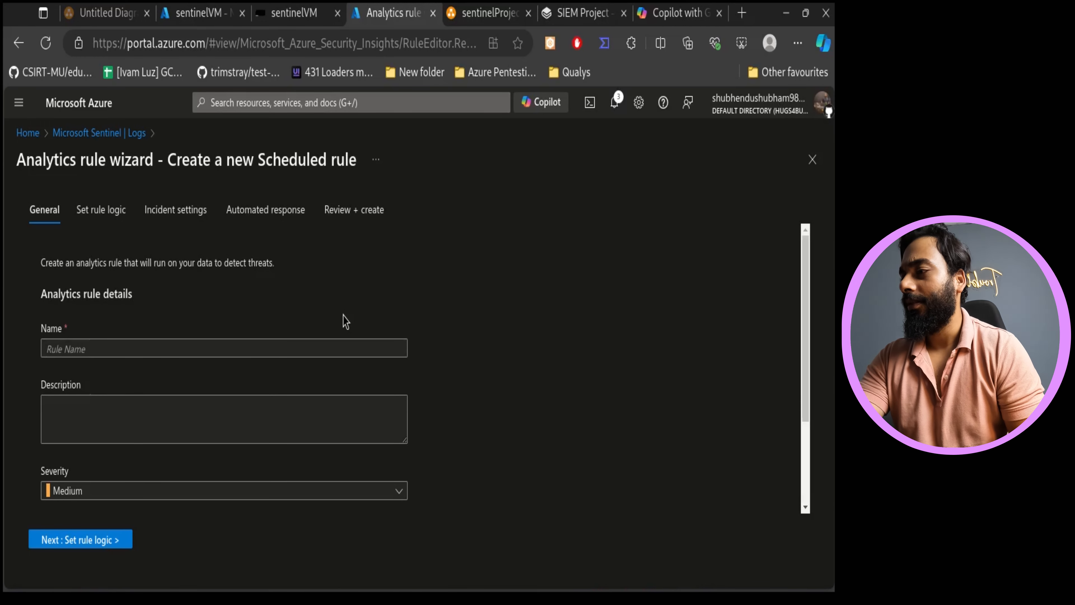
- Name the rule successfulLogin and give it the description "This is vm success login rule"
click(209, 349)
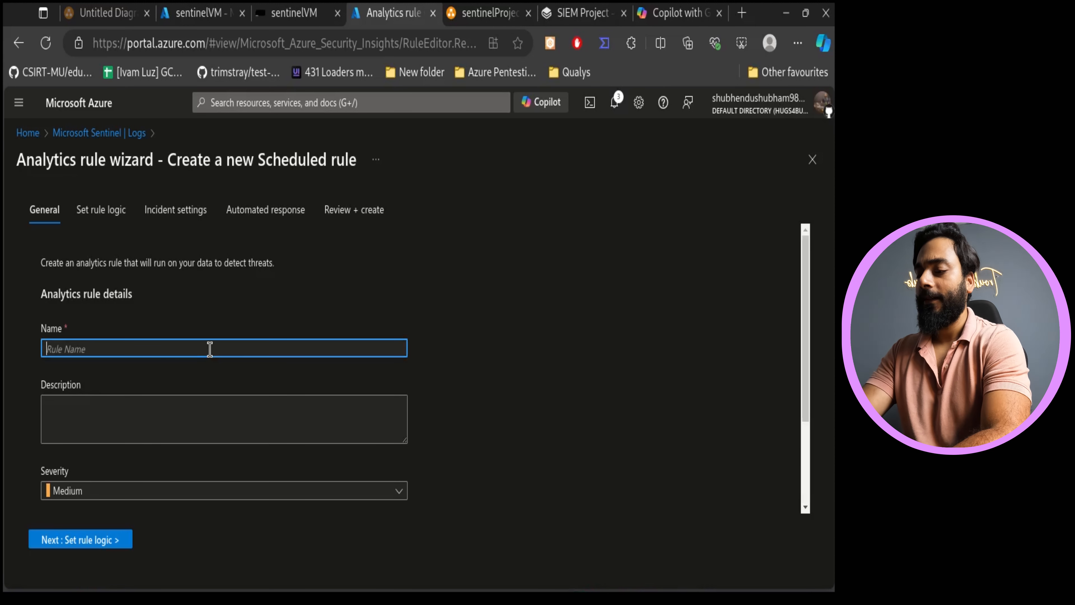
text(success)
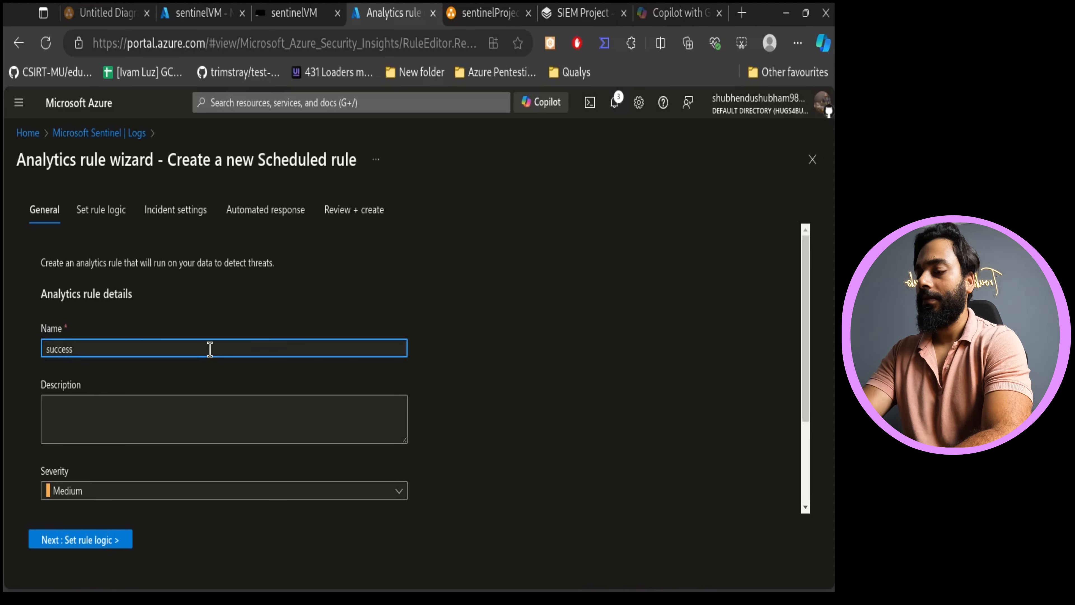
text(ful)
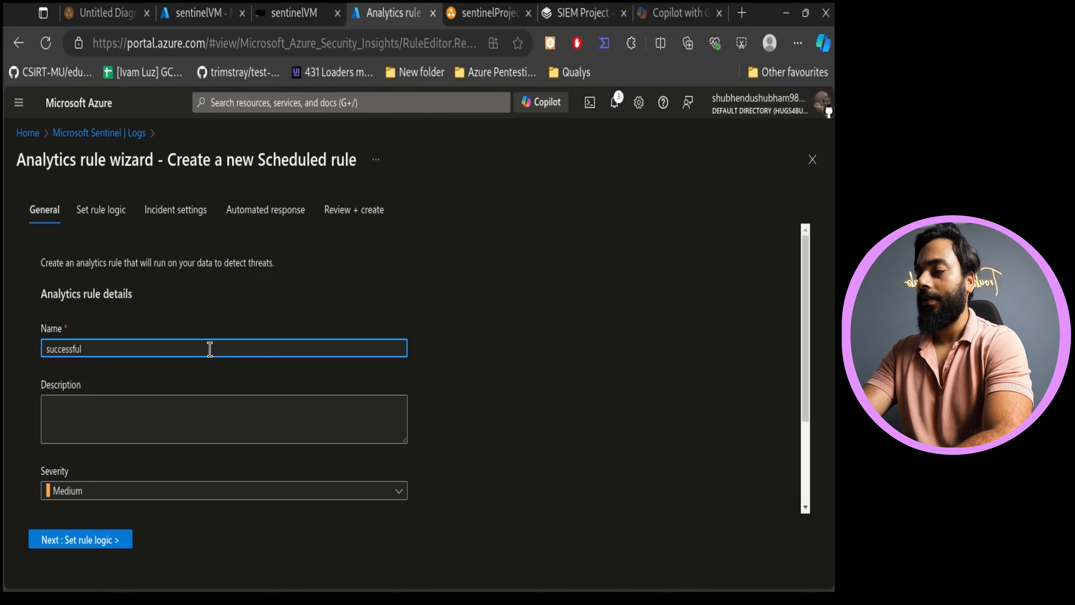
text(Login)
click(131, 408)
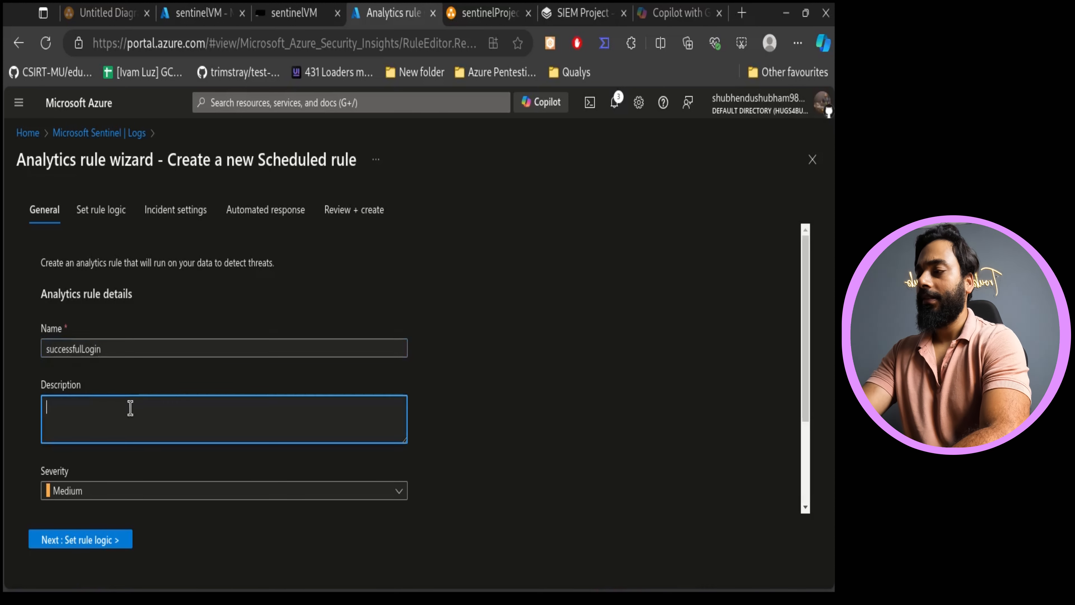
text(This is )
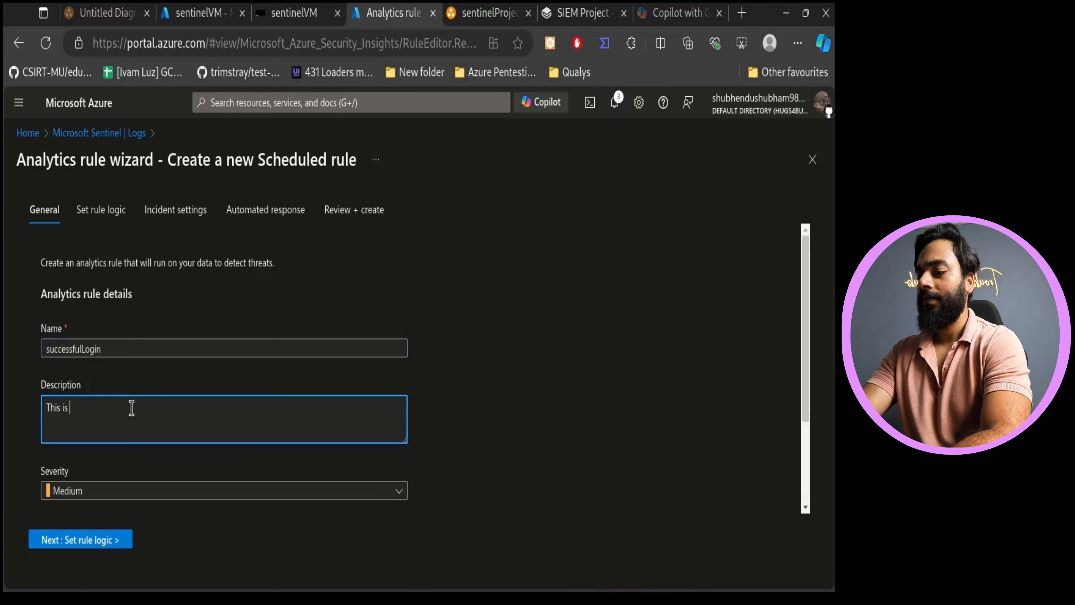
text(vm )
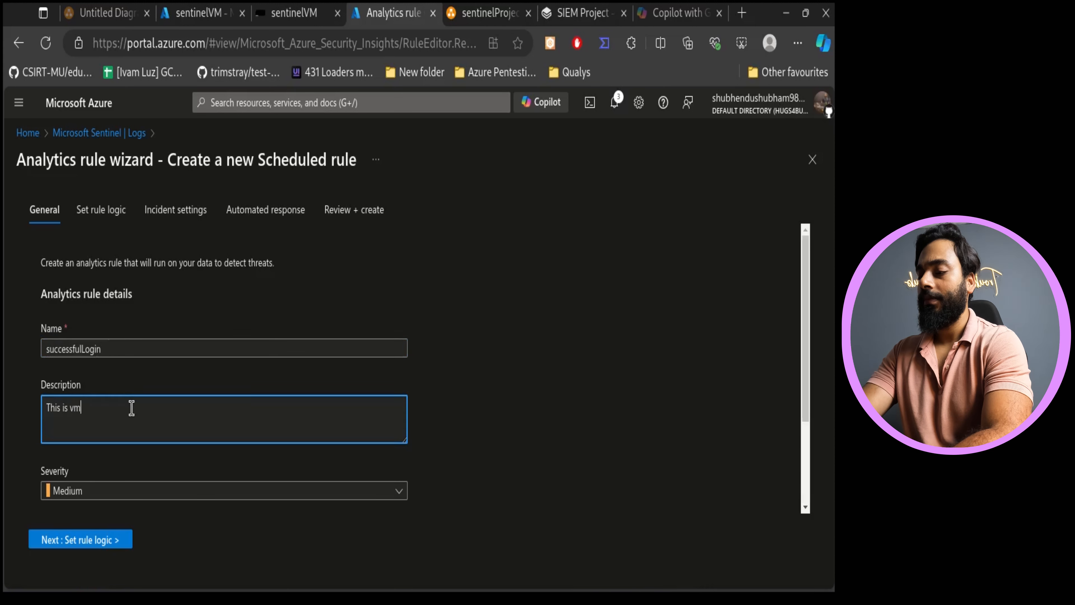
text(succe)
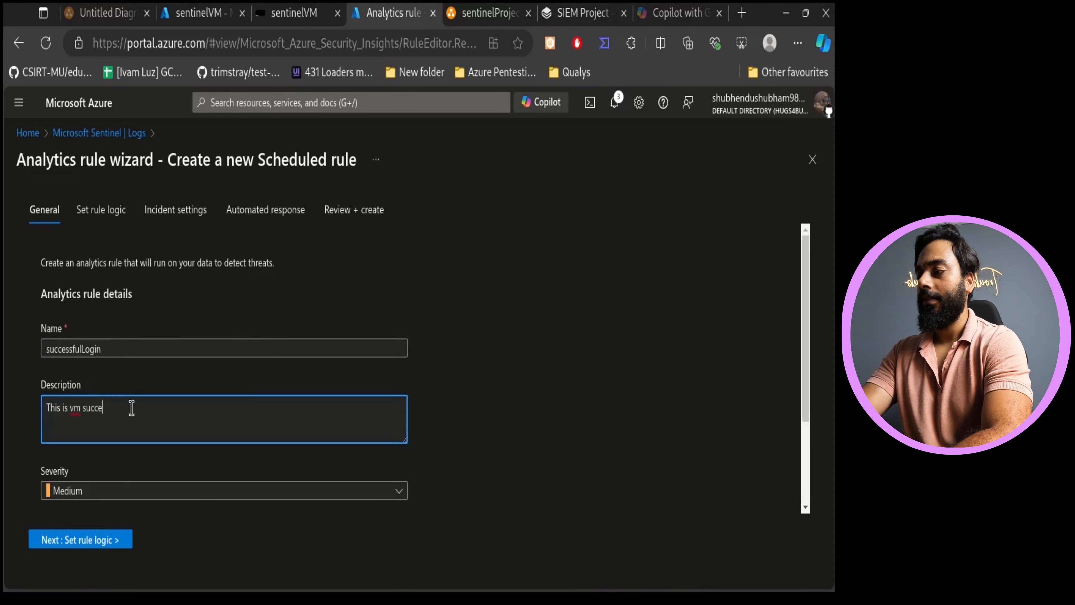
text(ss login rule)
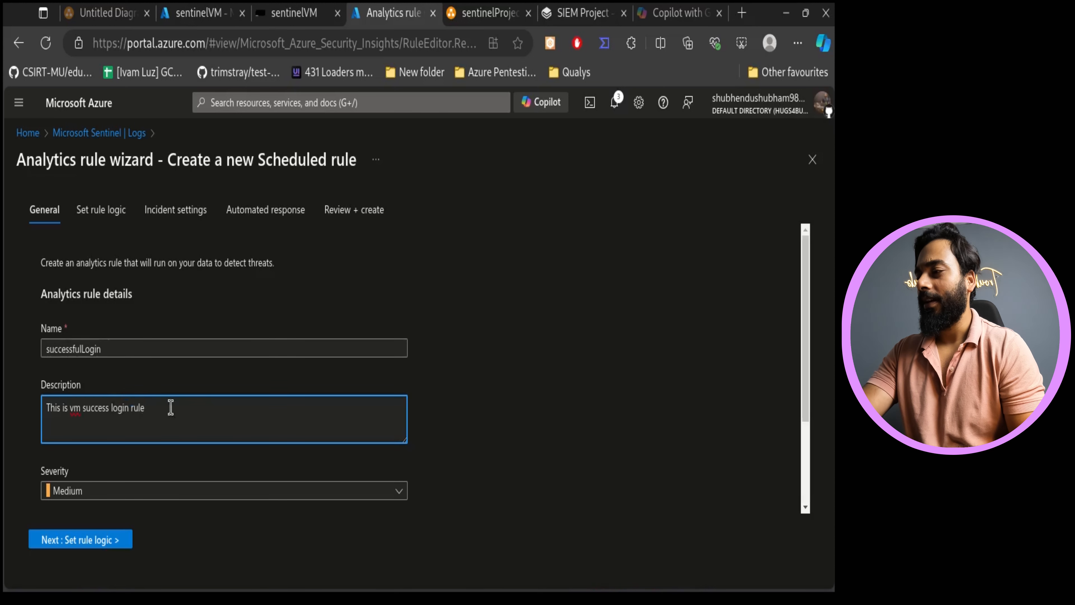
- Tag the rule with the MITRE ATT&CK tactic Initial Access
scroll(170, 406, down, 3)
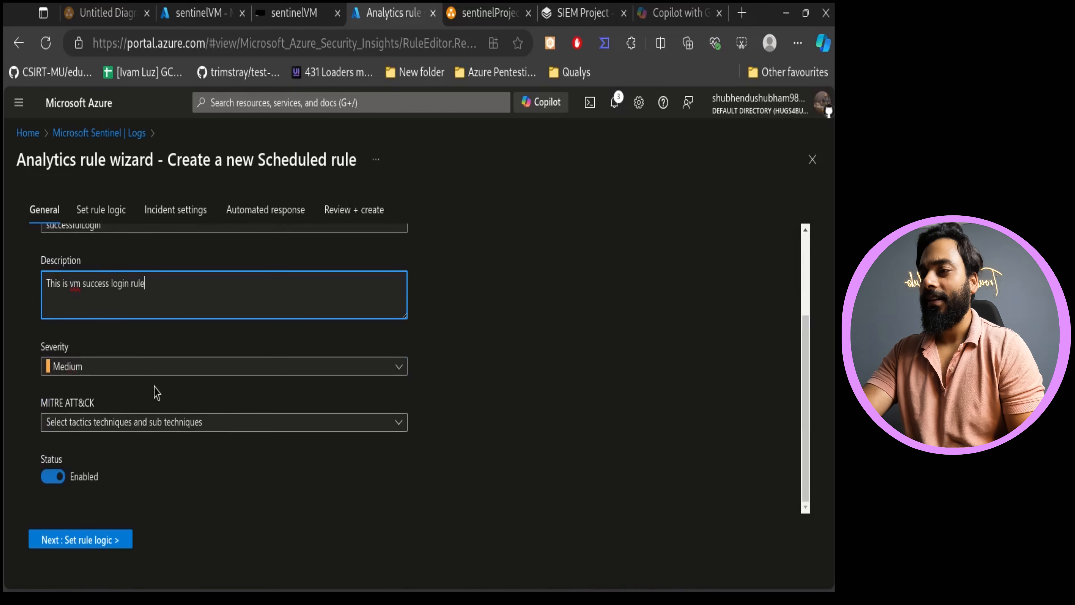
click(175, 422)
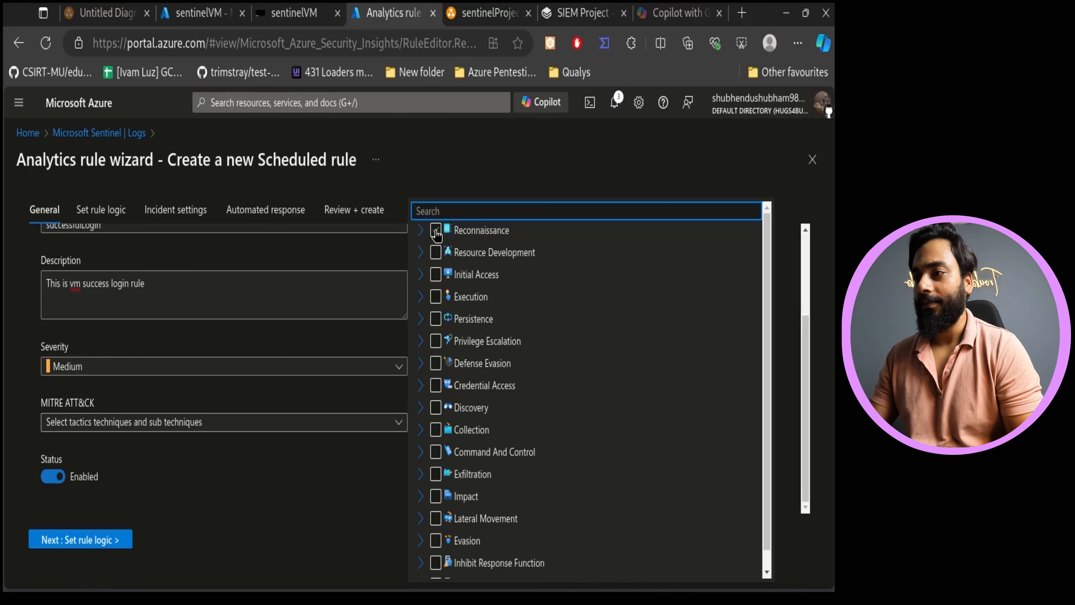
click(459, 280)
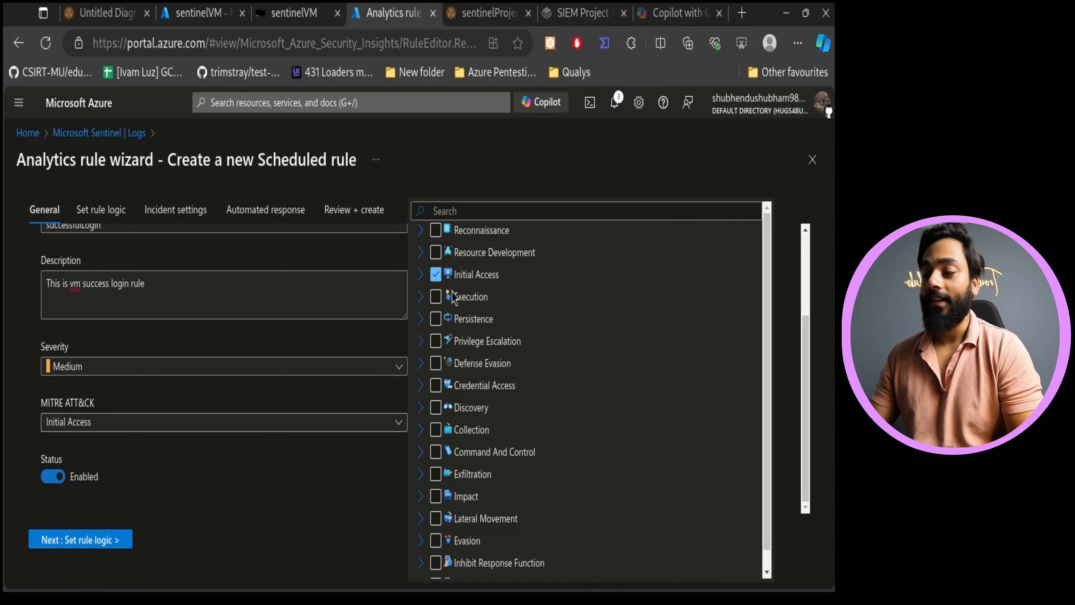
click(243, 496)
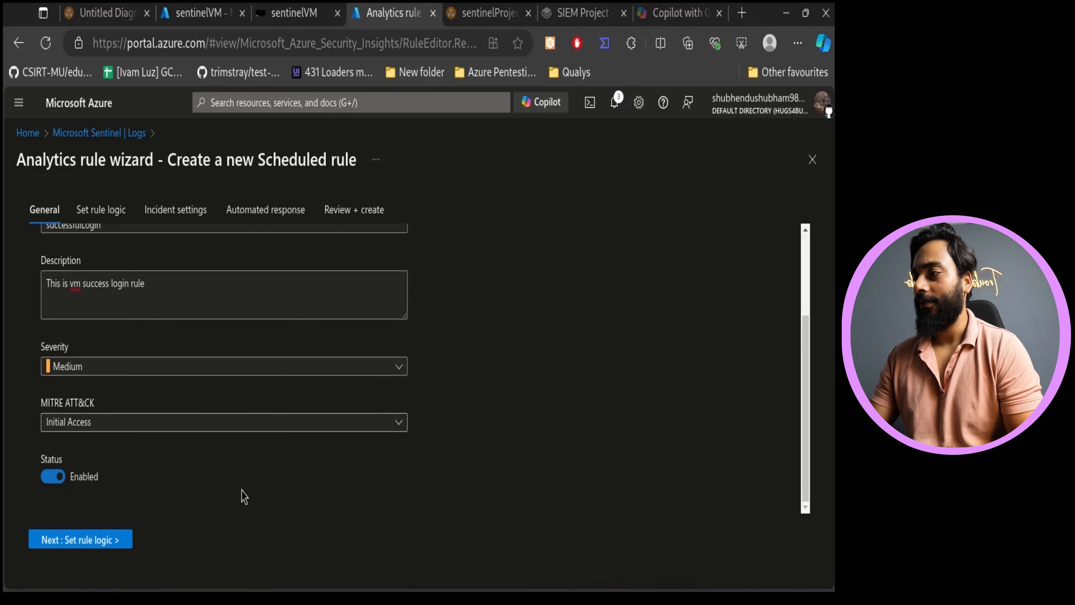
- Move to the rule logic and replace the rule query with the pasted SecurityEvent successful-login query
click(97, 543)
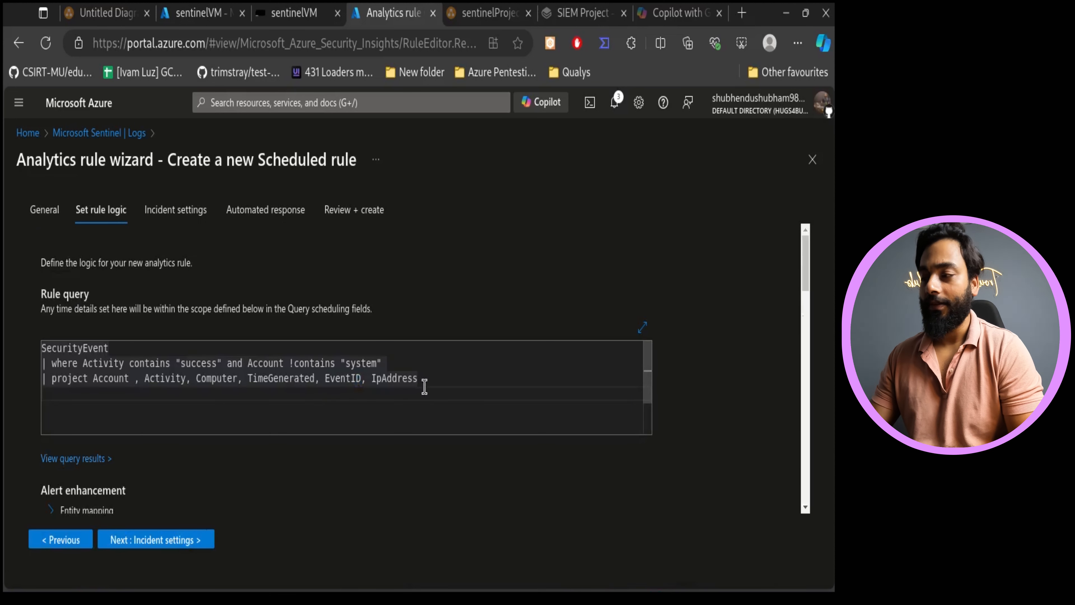
key(ctrl+a)
key(ctrl+c)
key(BackSpace)
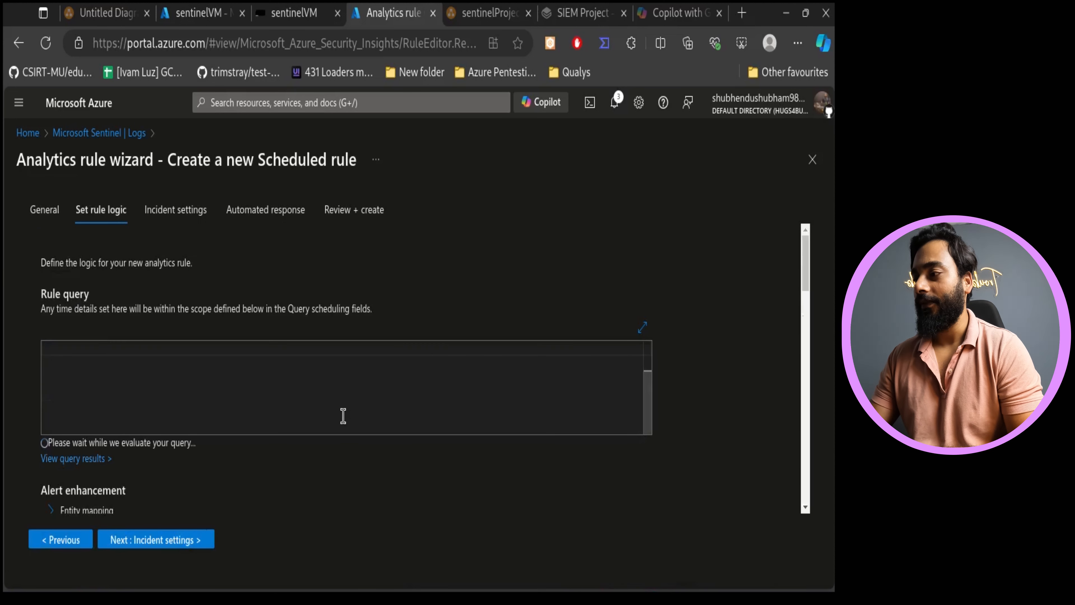
key(ctrl+v)
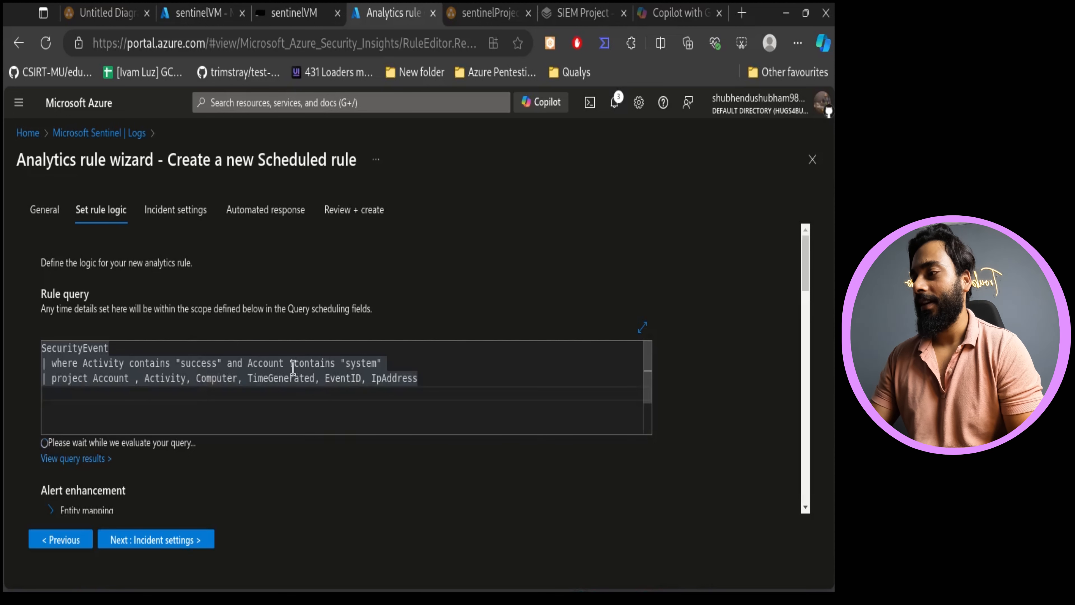
- Review the General tab settings and return to the rule logic tab
scroll(246, 489, down, 5)
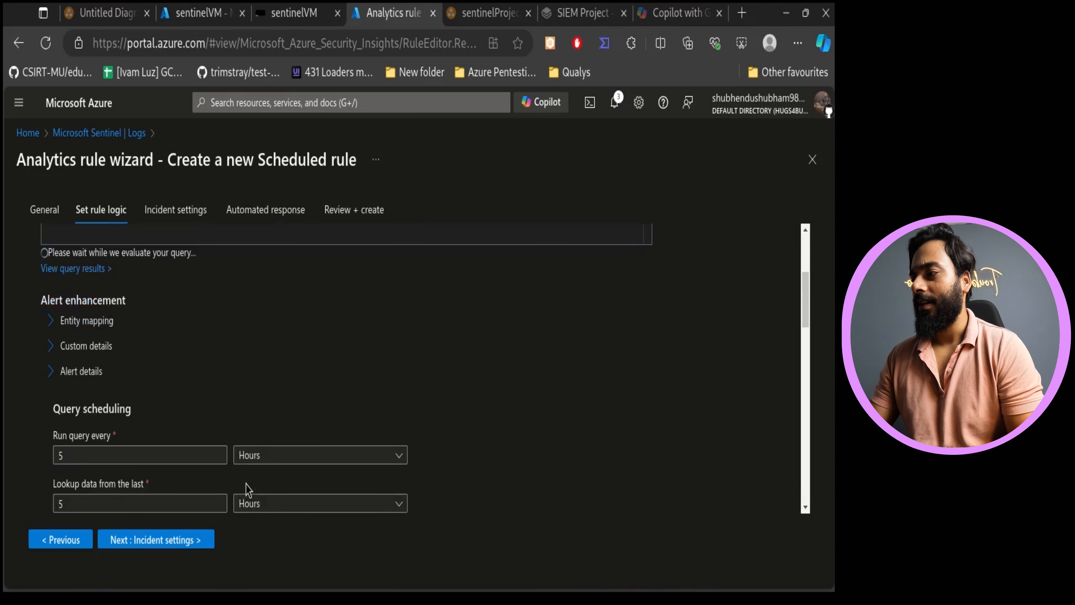
scroll(315, 343, down, 7)
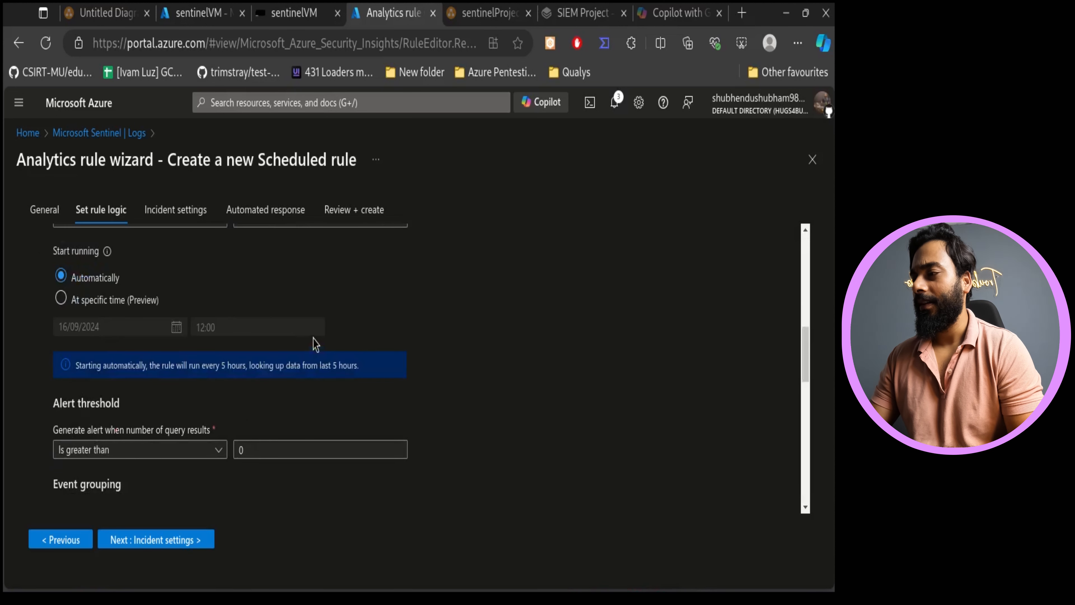
click(59, 544)
scroll(322, 401, down, 3)
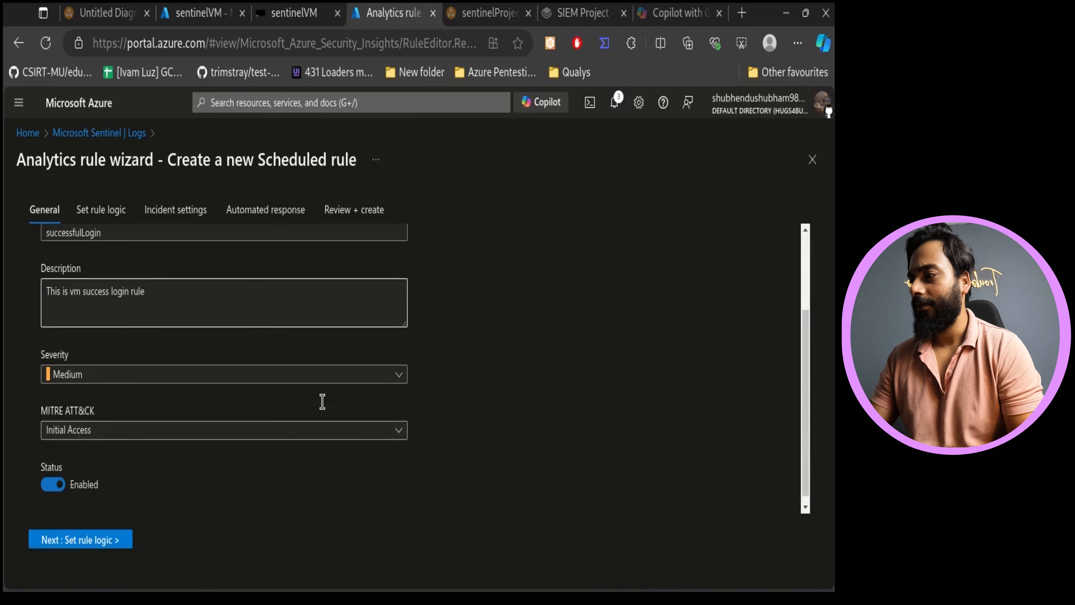
click(99, 542)
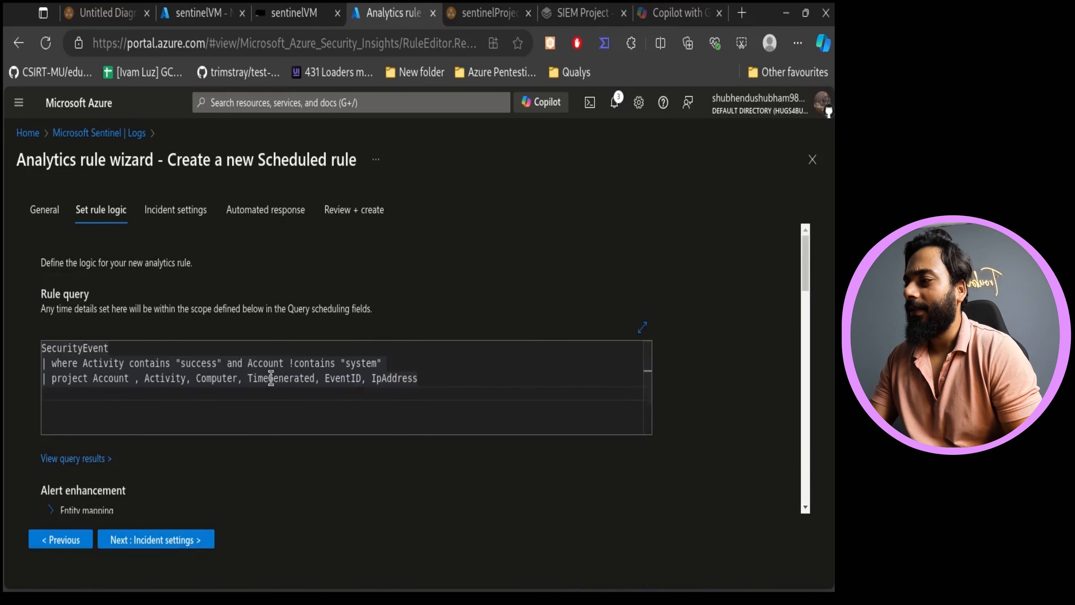
- Set the query schedule to run every 5 minutes
scroll(321, 472, down, 5)
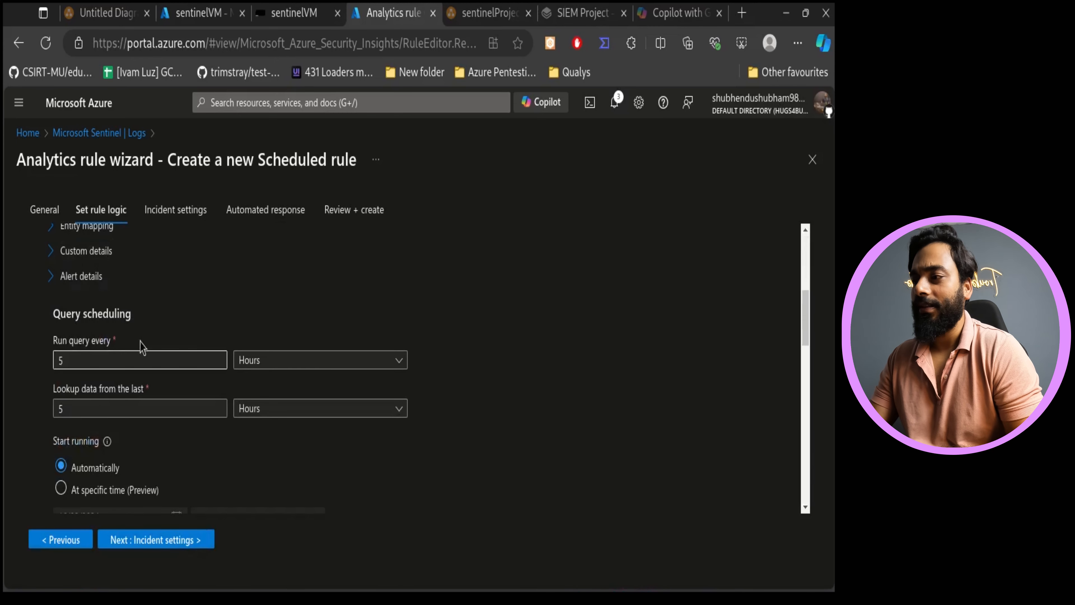
click(299, 361)
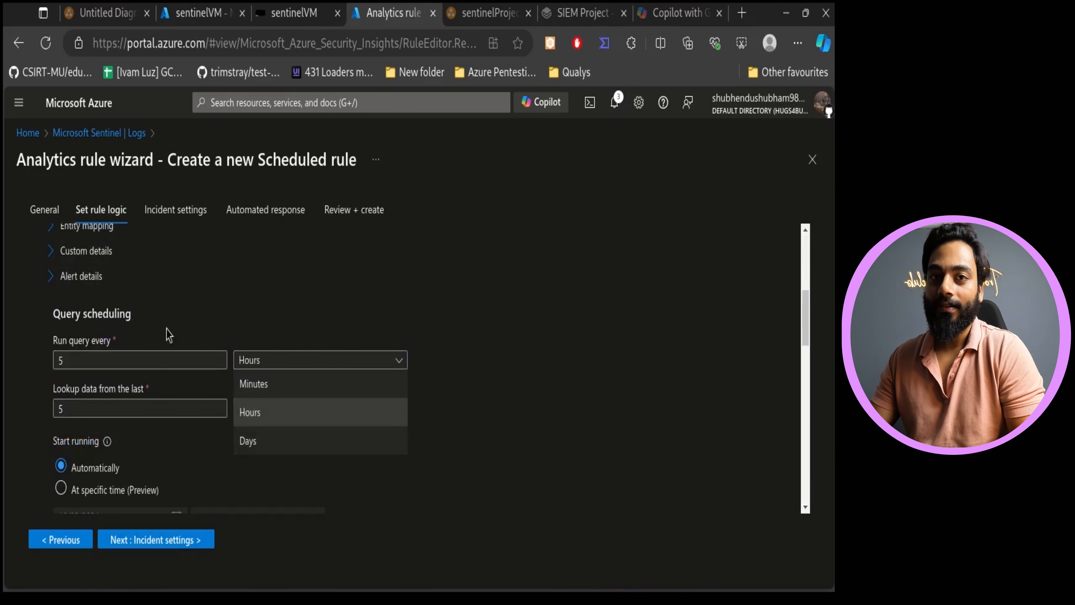
click(153, 365)
key(BackSpace)
text(45)
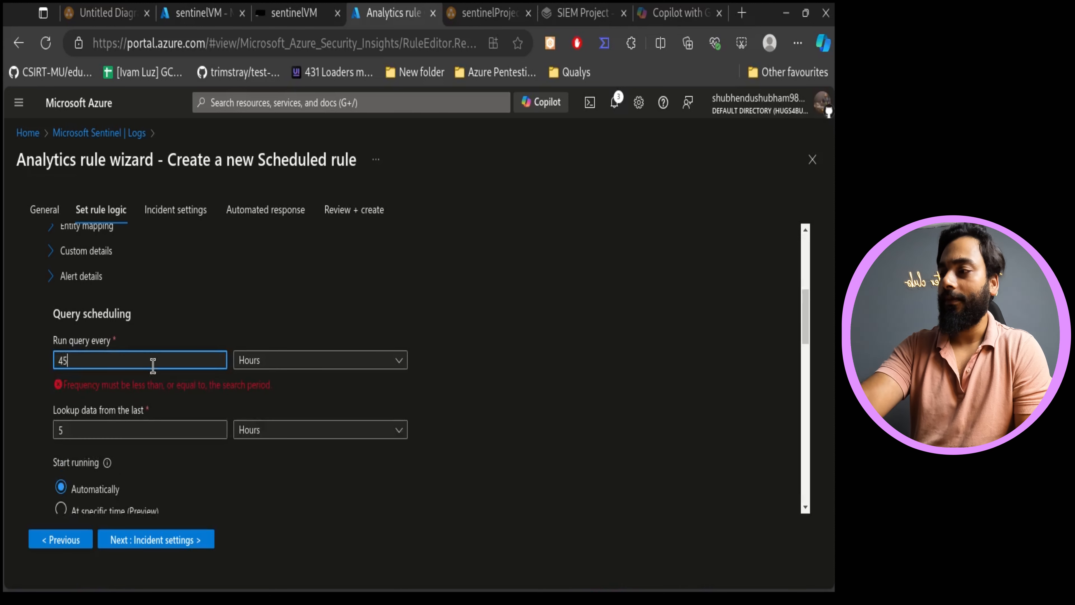
key(BackSpace)
text(1)
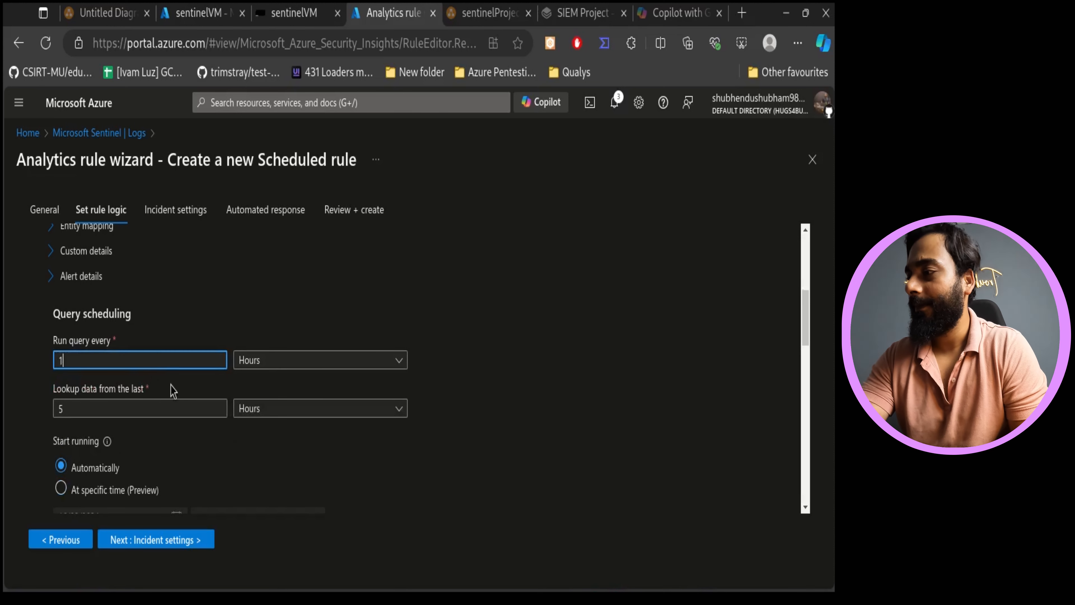
click(210, 401)
click(187, 364)
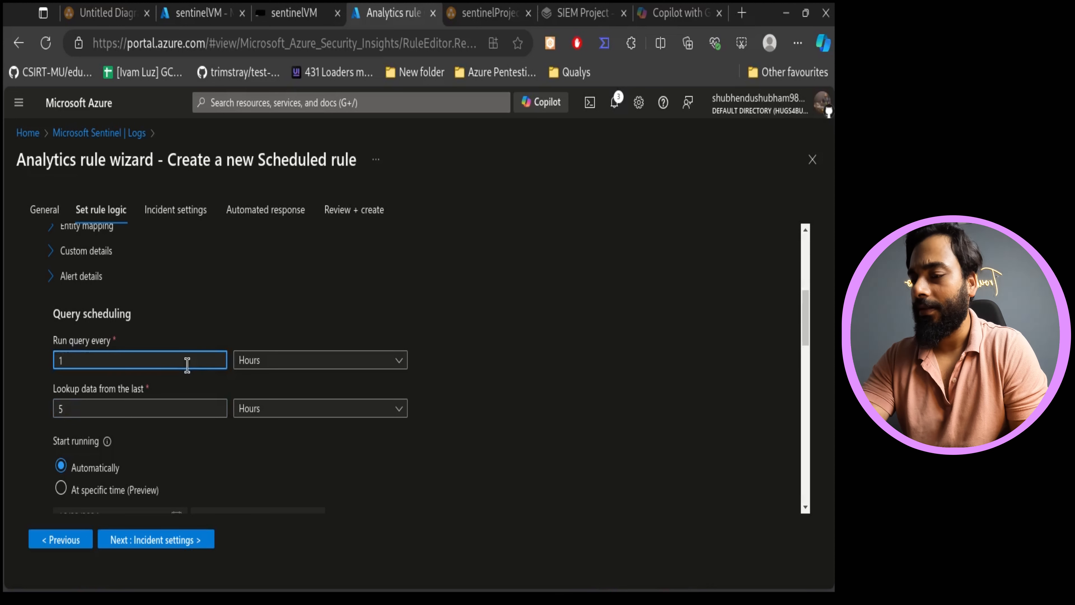
click(339, 361)
click(315, 383)
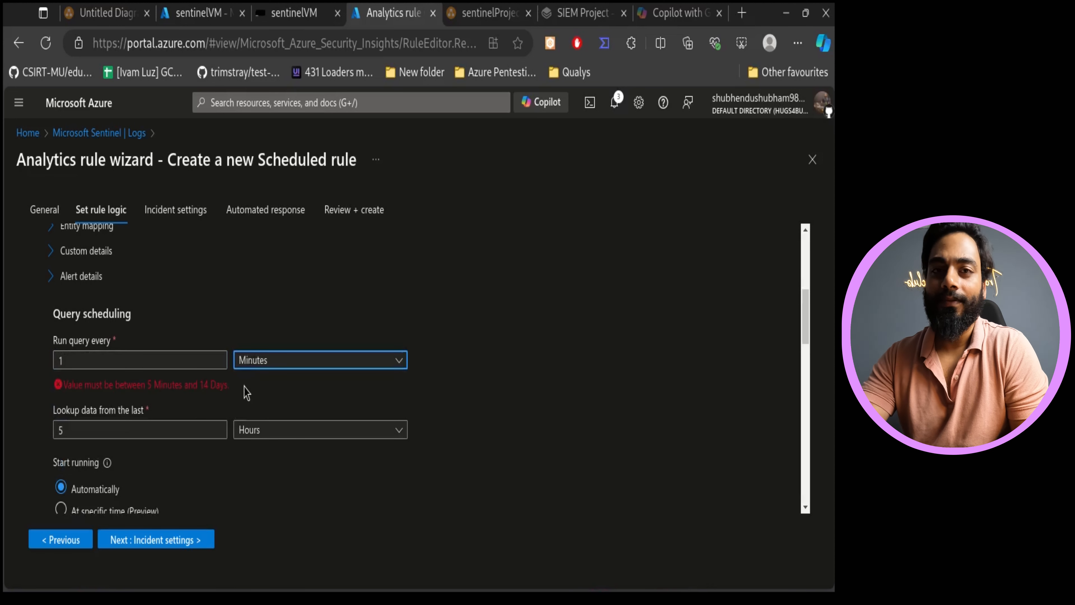
triple_click(172, 383)
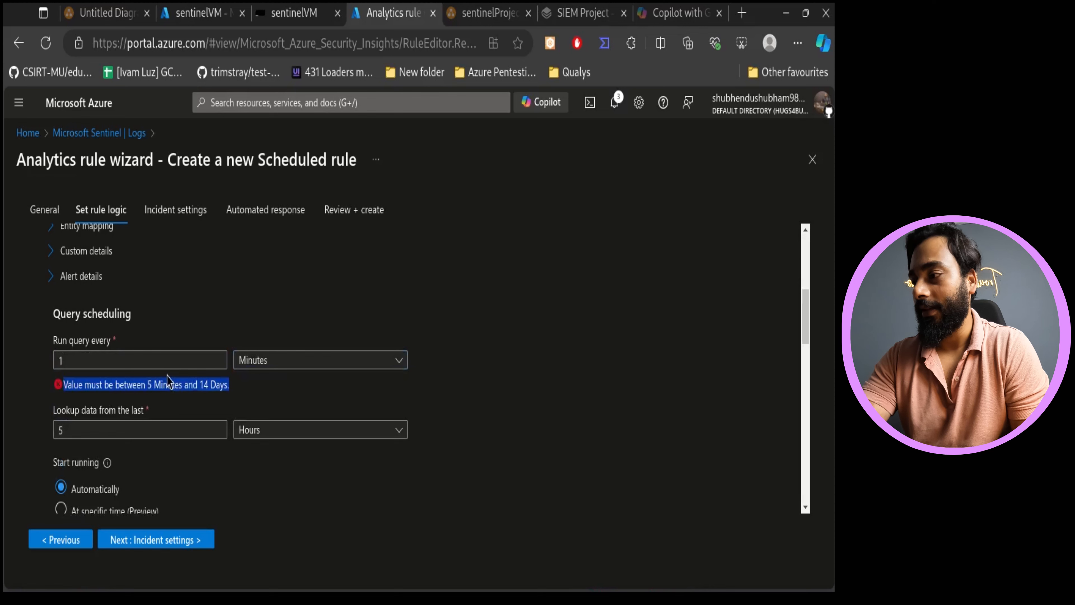
click(136, 365)
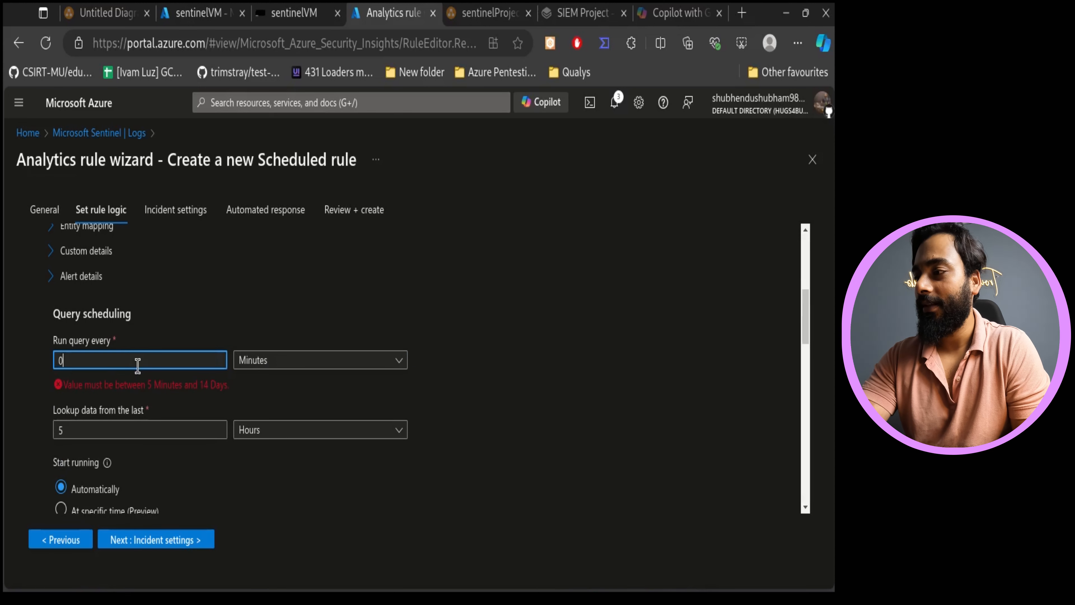
key(BackSpace)
text(5)
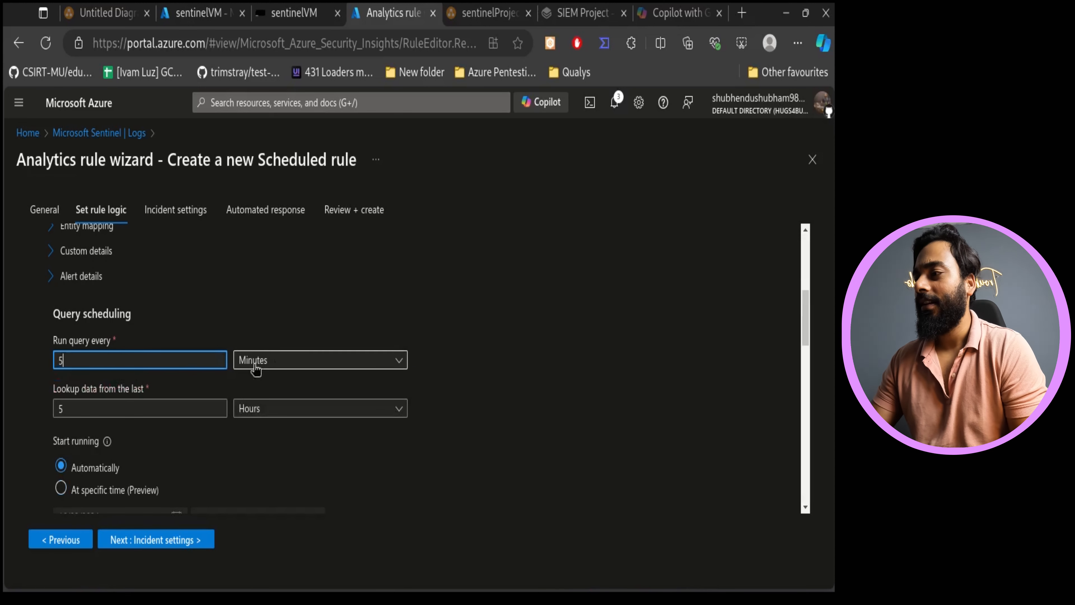
- Review the query scheduling, start running and alert threshold settings of the rule
scroll(243, 408, up, 5)
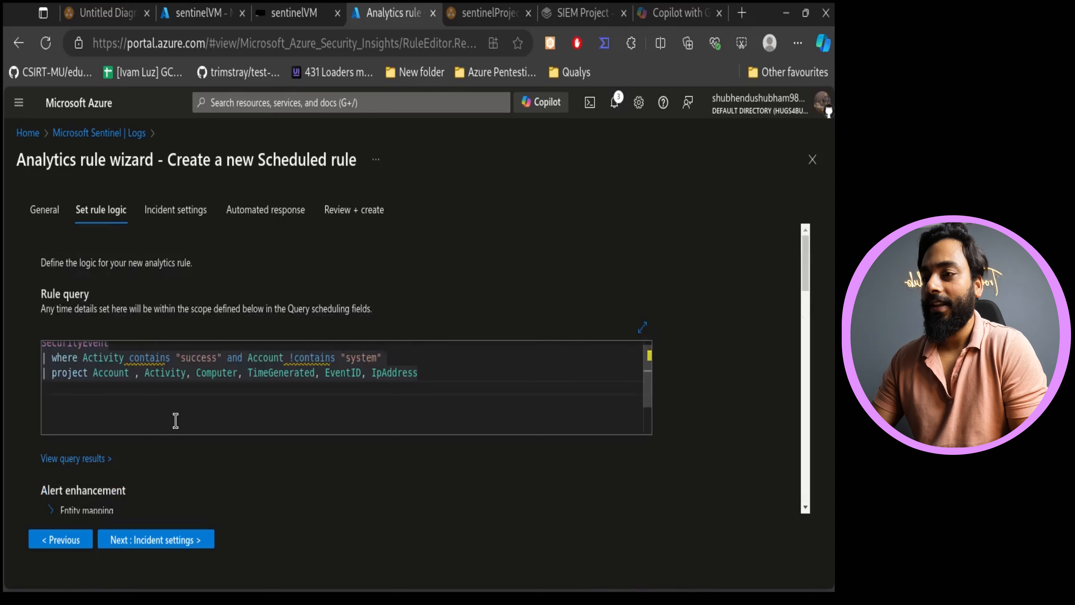
scroll(568, 469, down, 5)
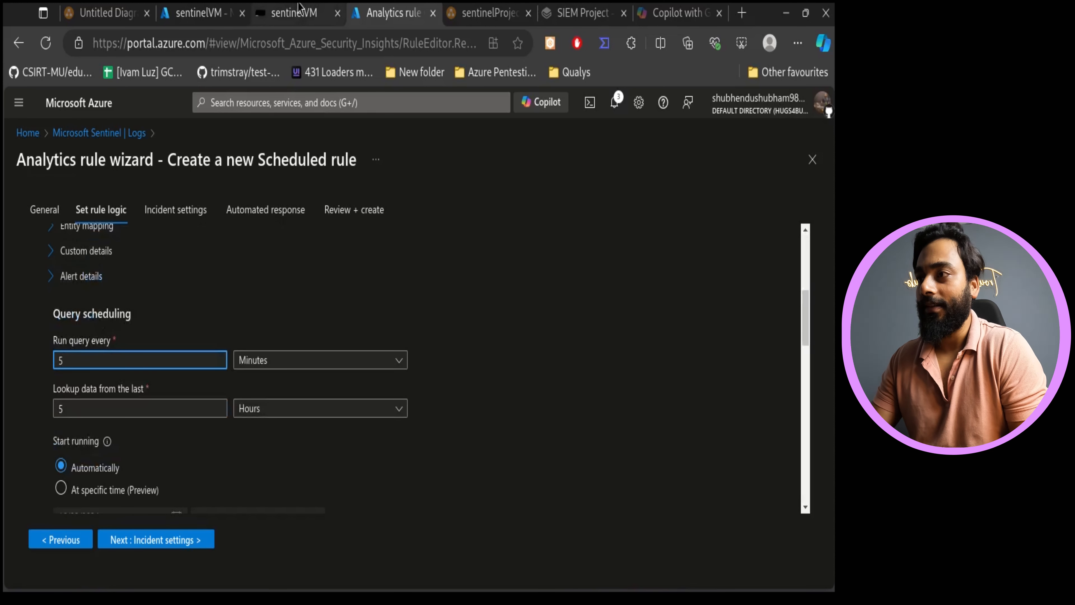
click(295, 13)
click(423, 11)
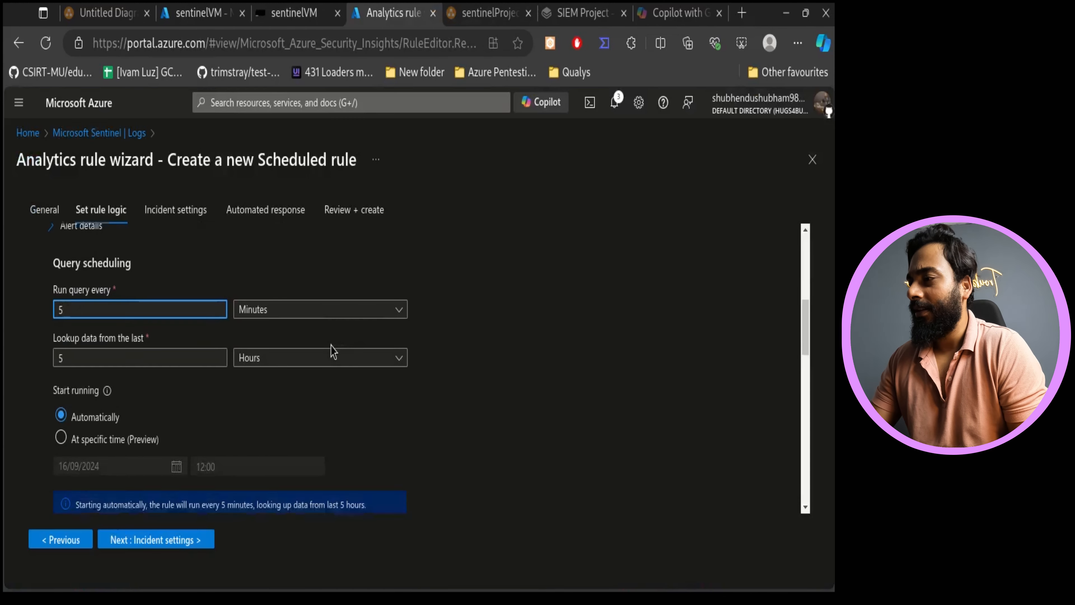
scroll(331, 351, down, 1)
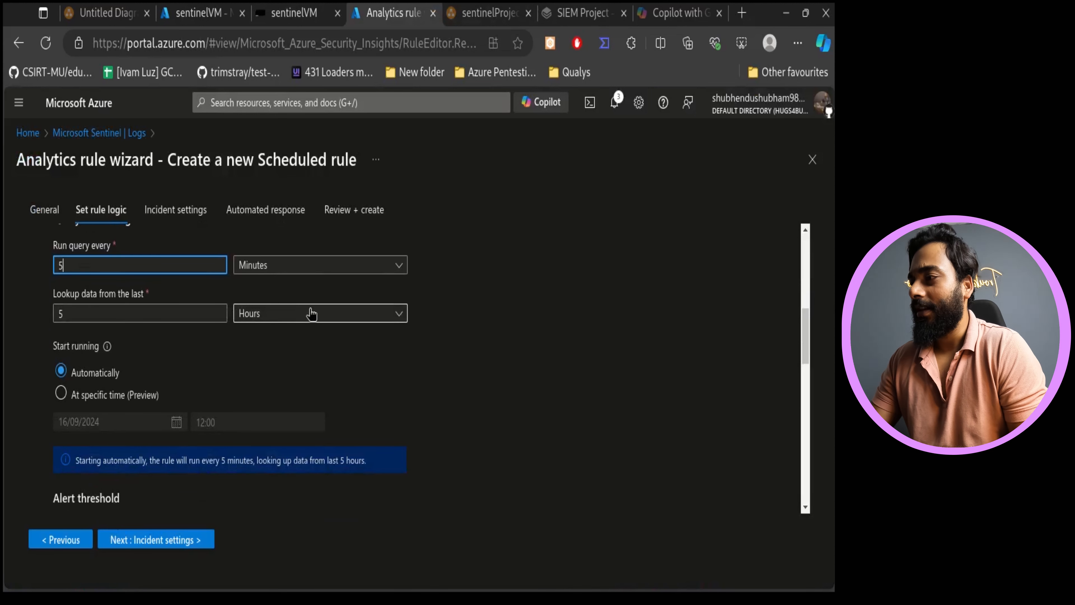
scroll(214, 377, down, 2)
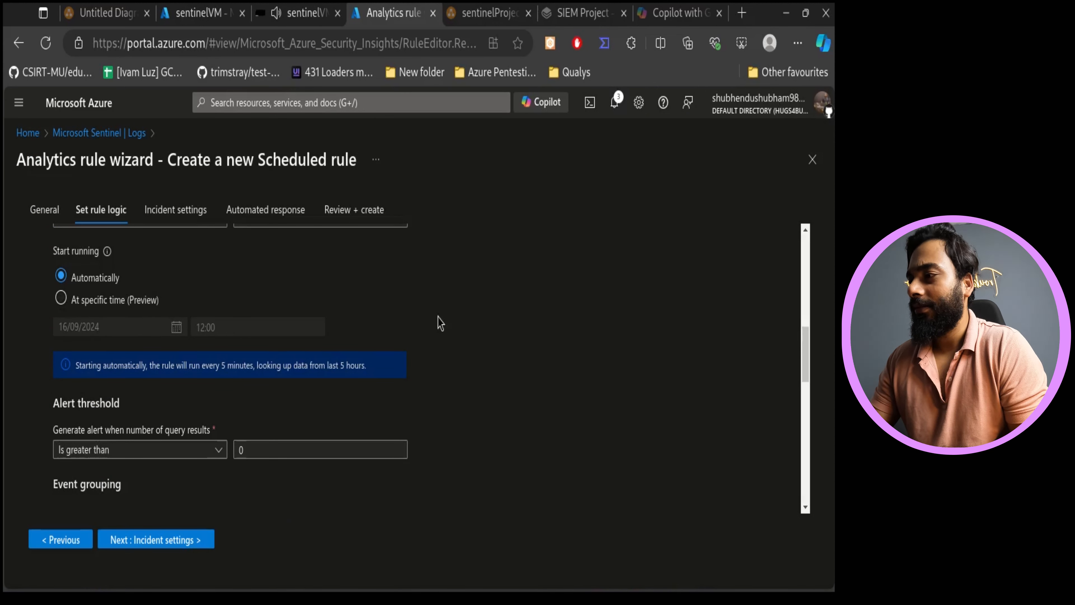
scroll(440, 379, down, 2)
drag(134, 313, 78, 296)
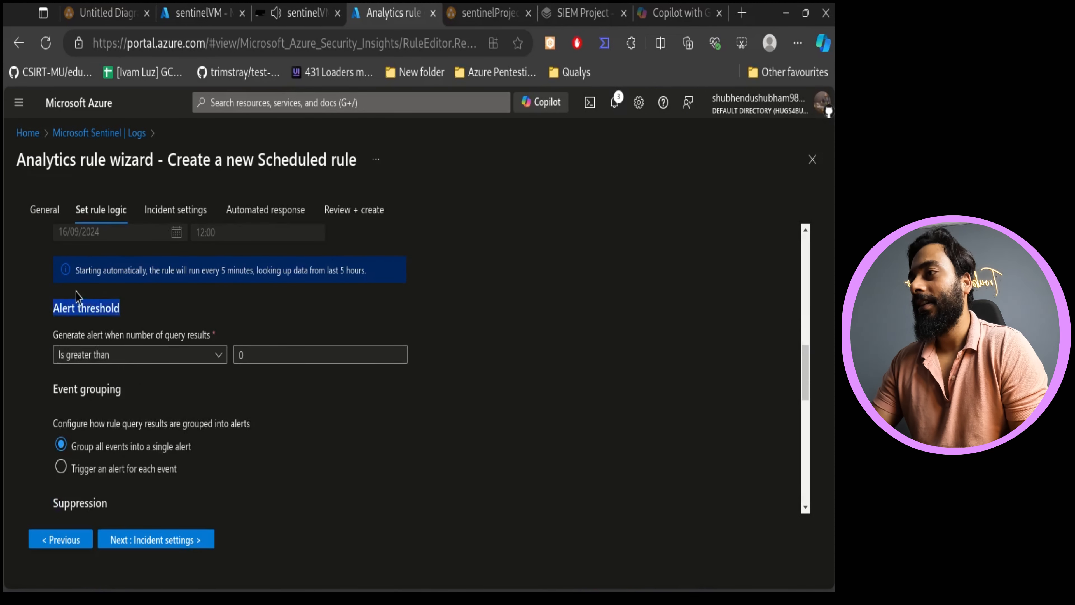
- Switch to the sentinelVM Bastion remote desktop tab
click(317, 6)
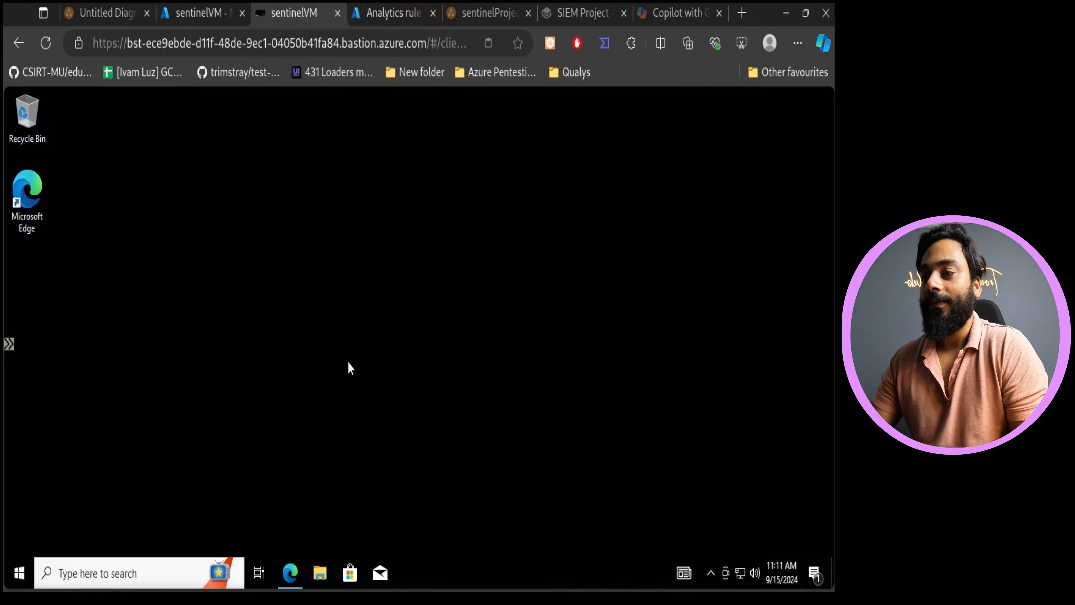
- Return to the analytics rule wizard tab and review the alert threshold, event grouping and suppression settings
click(414, 7)
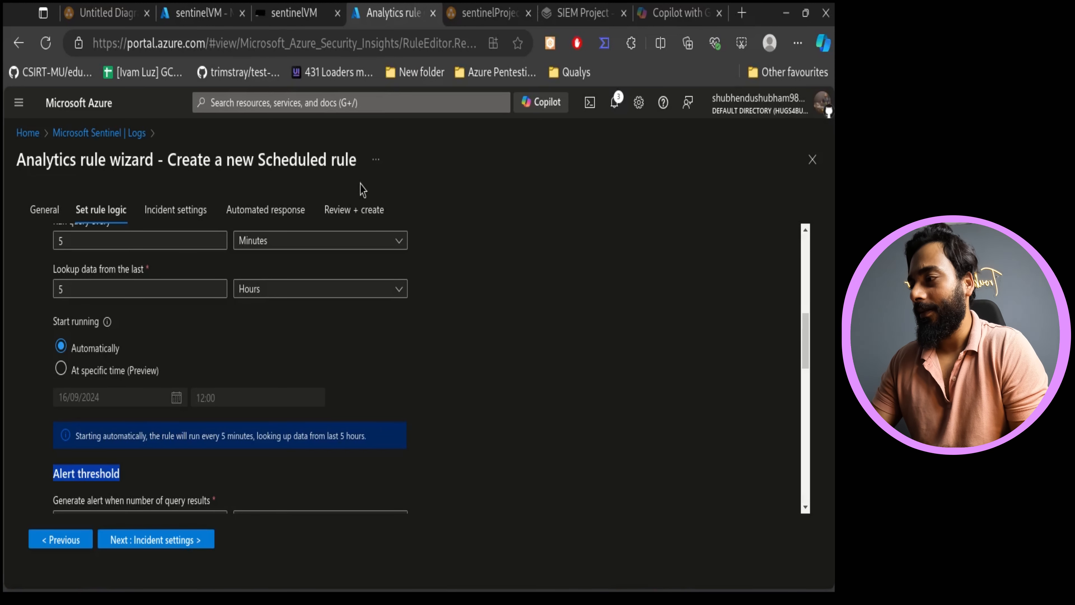
scroll(363, 377, down, 5)
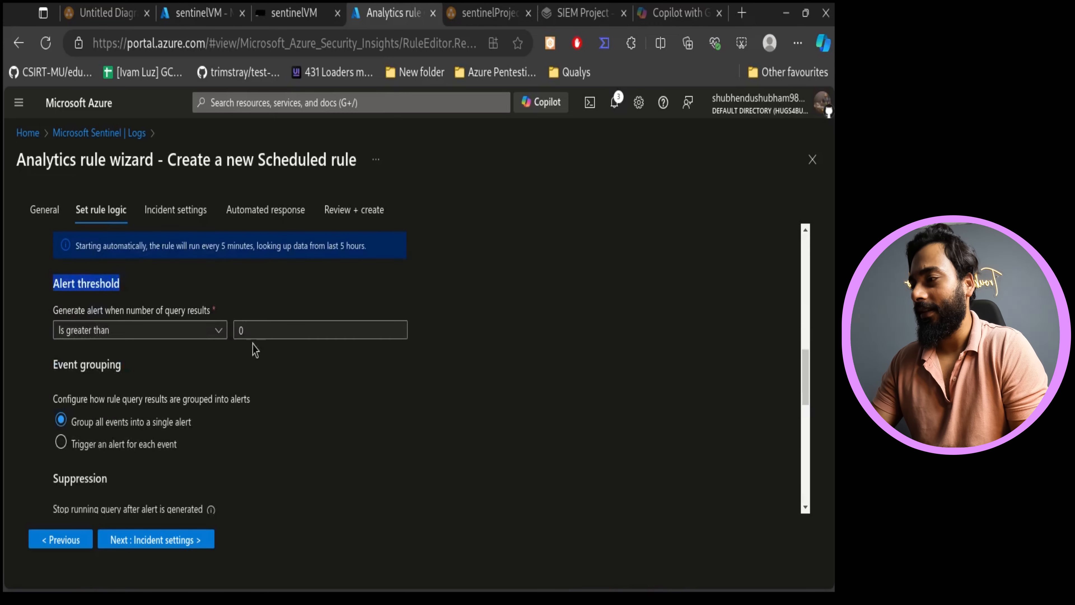
click(359, 391)
scroll(288, 360, down, 4)
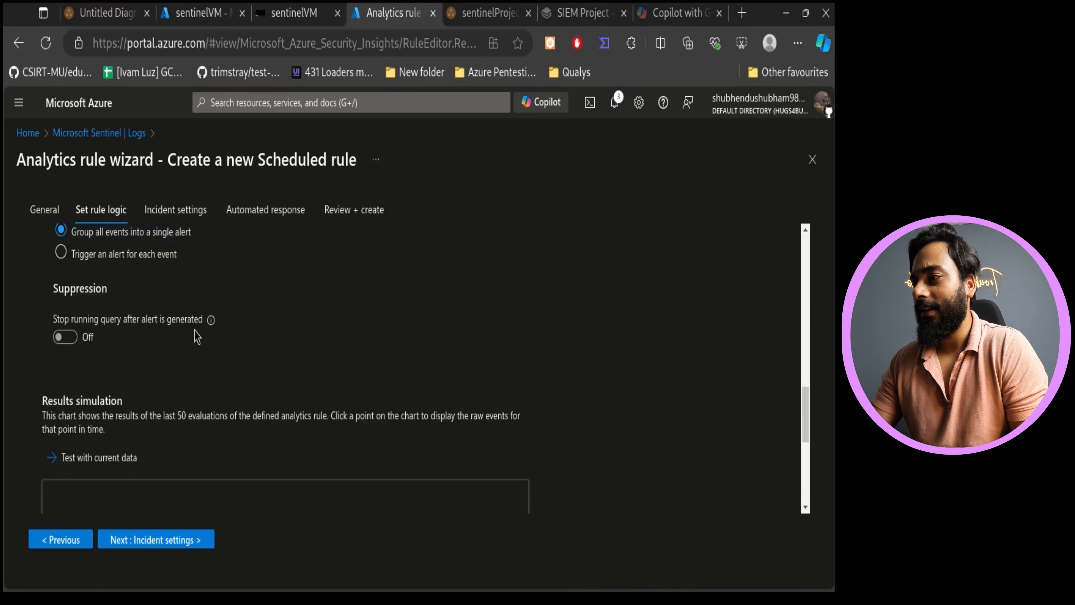
scroll(190, 314, up, 2)
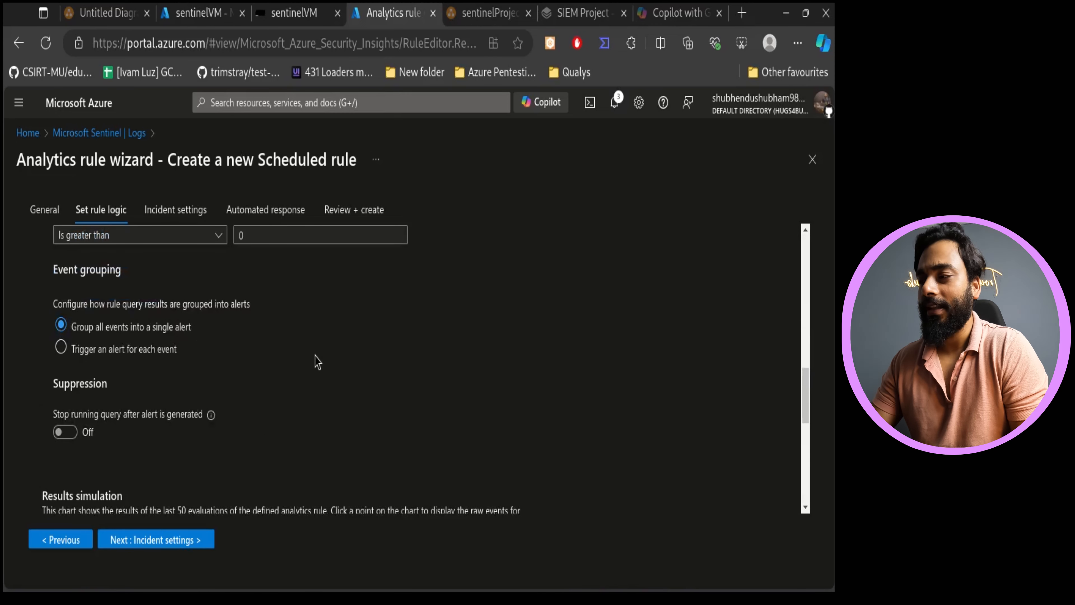
scroll(315, 366, down, 2)
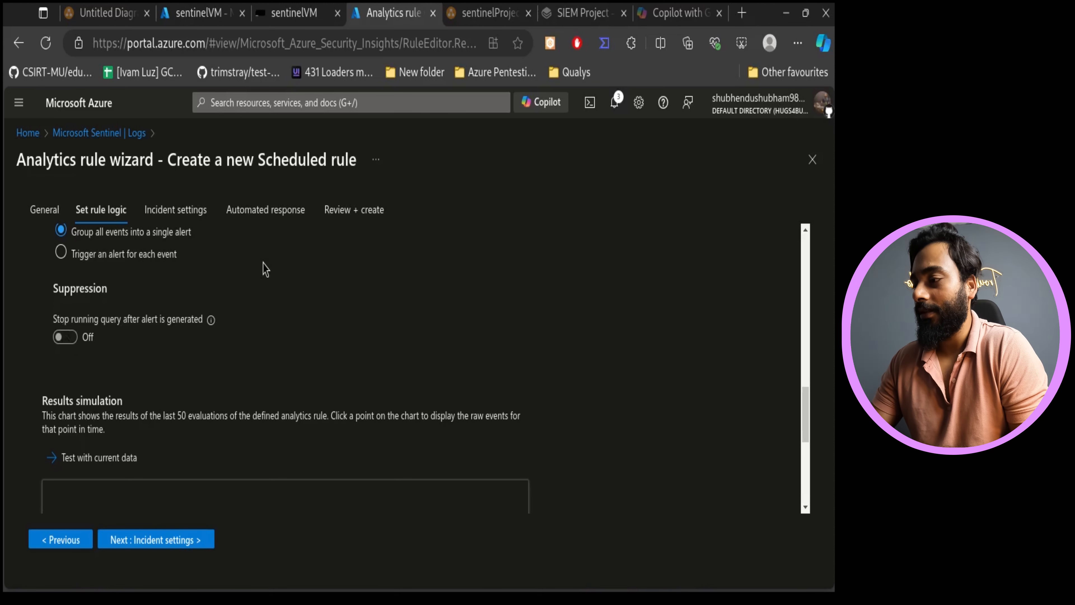
scroll(265, 269, down, 4)
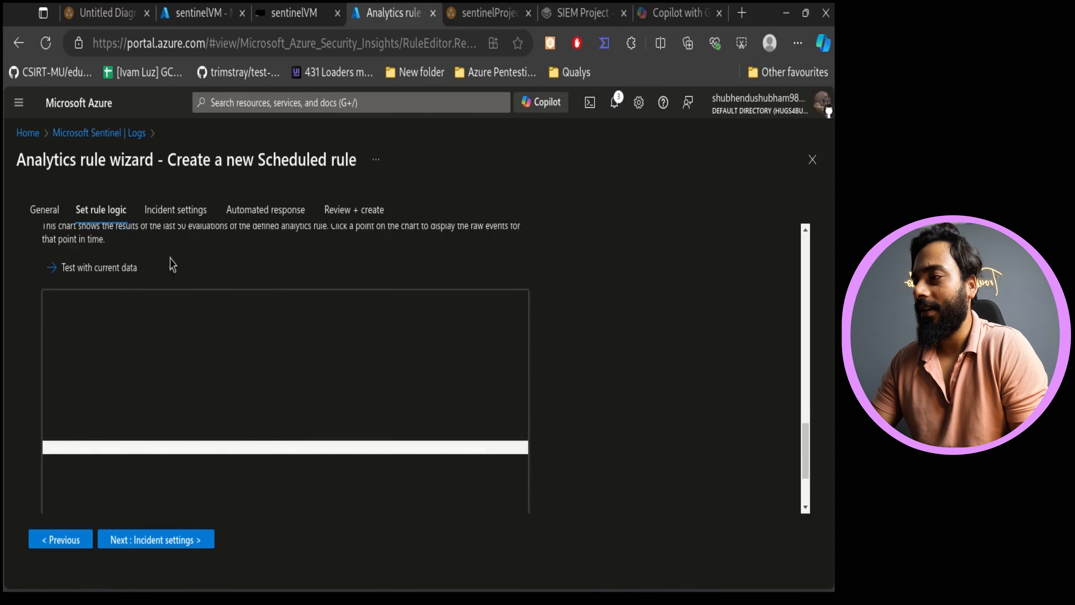
- Advance to the incident settings, review the incident creation and alert grouping options, and move on to automated response
click(150, 534)
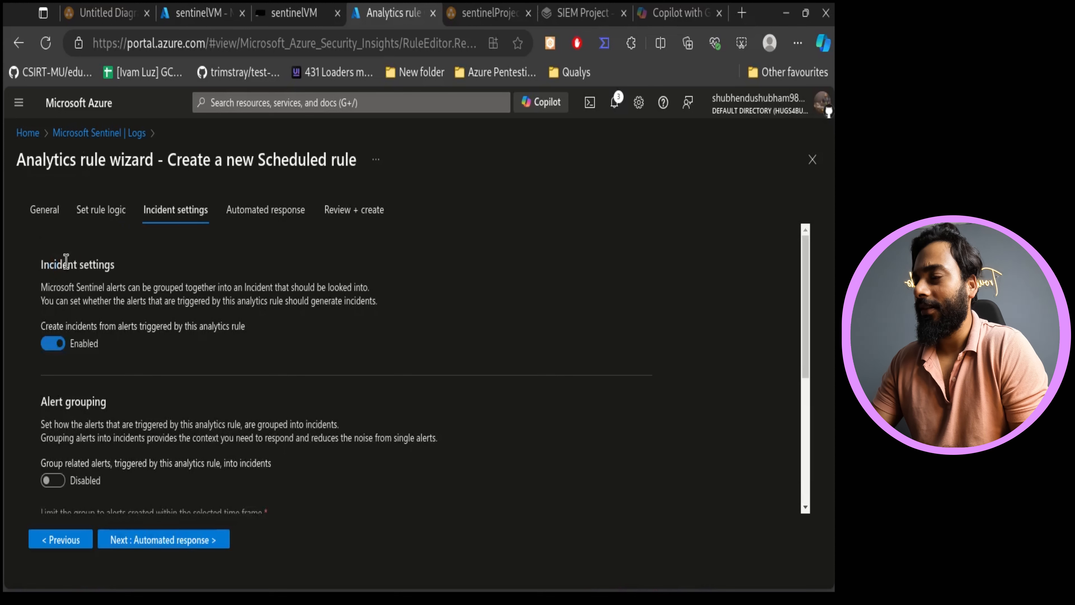
scroll(169, 489, down, 6)
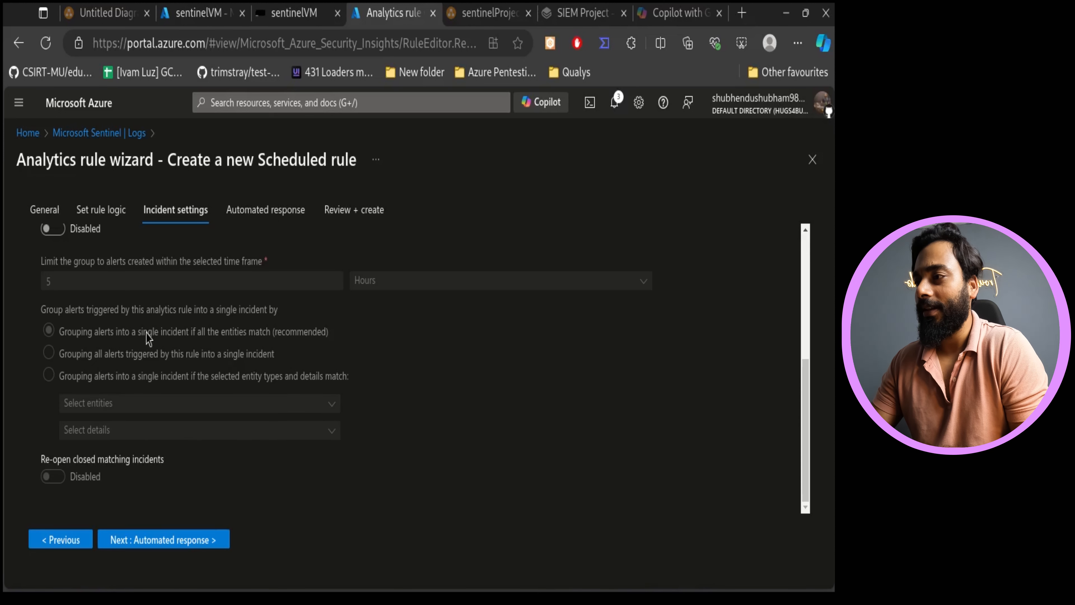
click(271, 211)
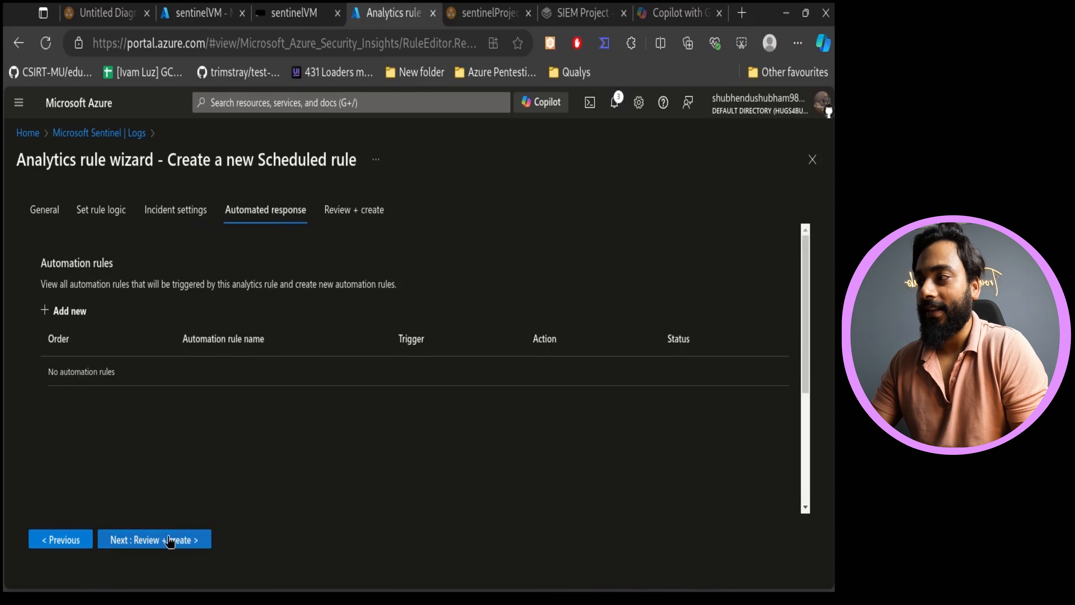
- Proceed to Review + create and create the successfulLogin scheduled analytics rule
drag(51, 235, 278, 408)
click(331, 456)
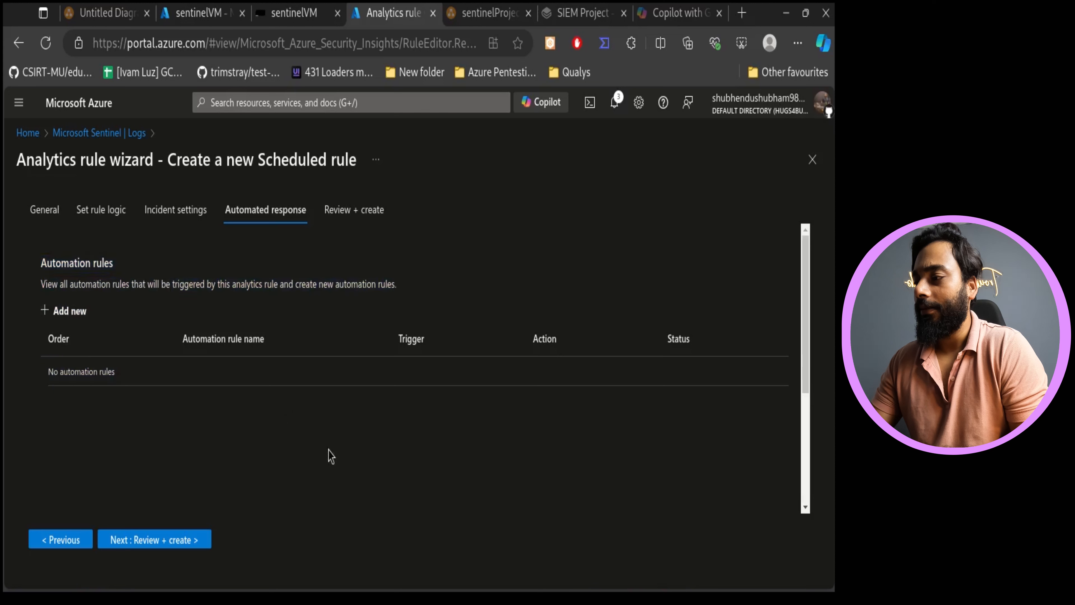
click(141, 539)
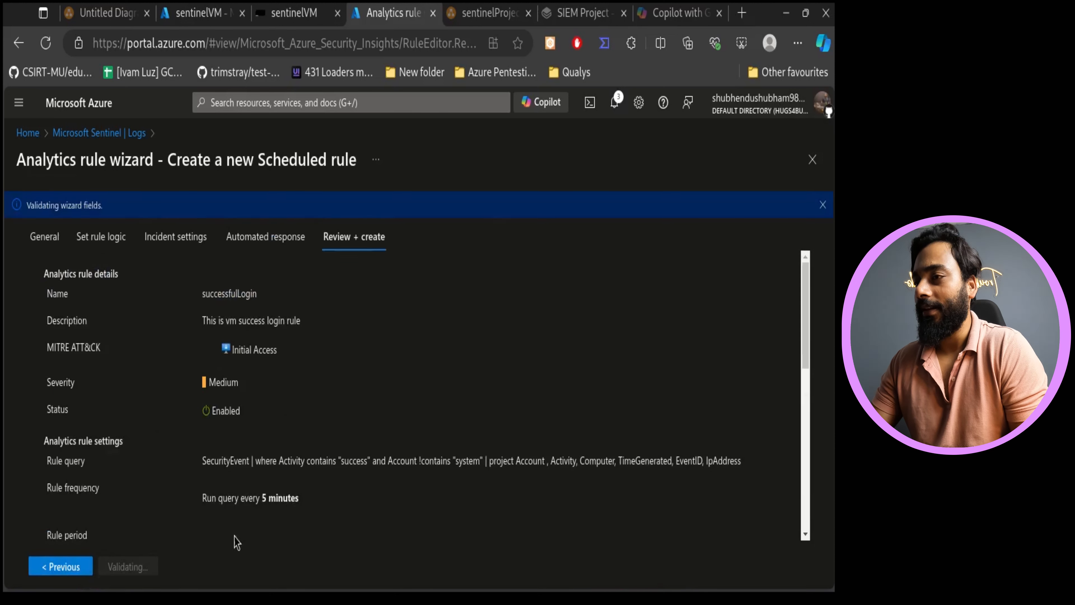
click(120, 568)
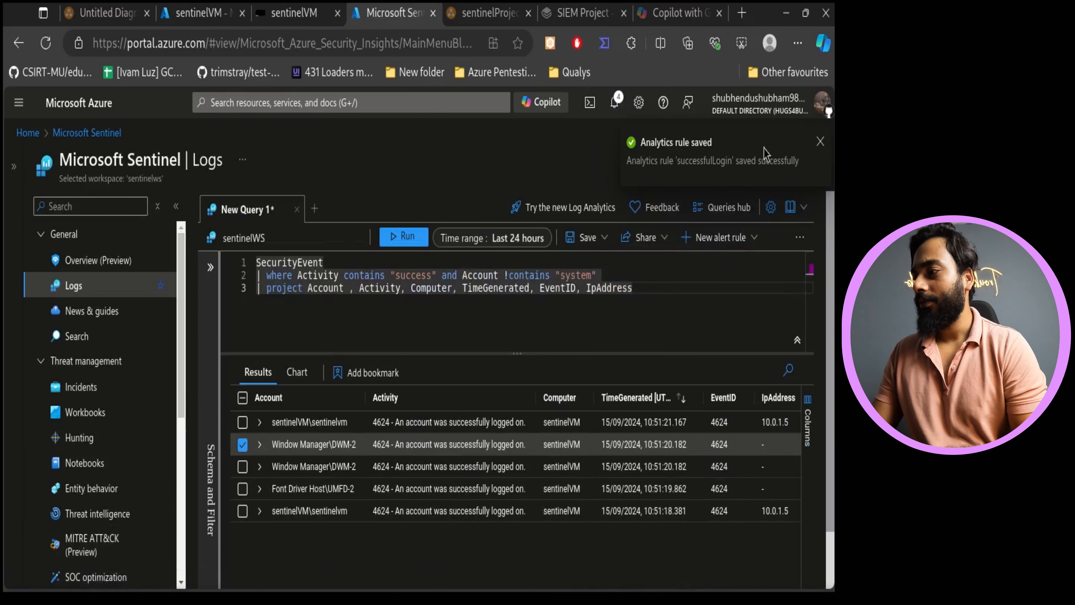
- Open the Microsoft Sentinel Analytics page from the Configuration section
scroll(174, 457, down, 6)
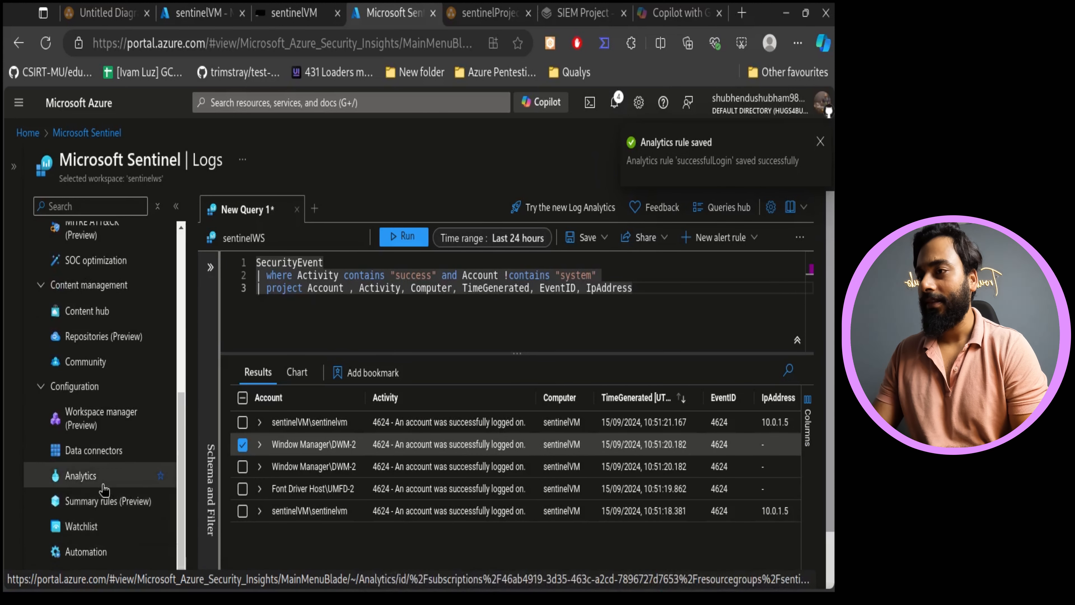
click(110, 476)
click(517, 169)
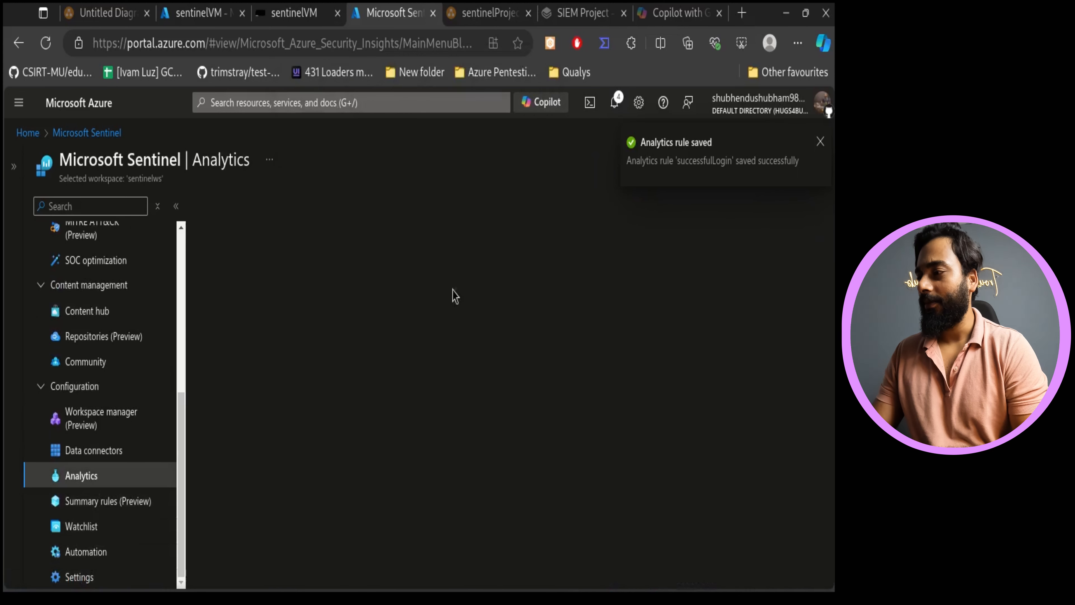
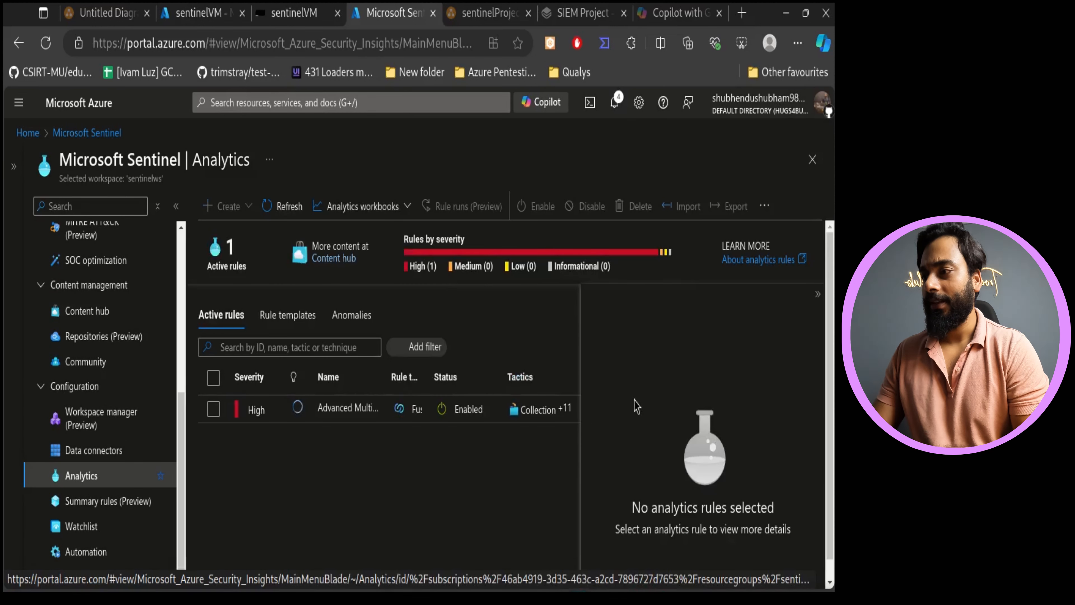
- Refresh the analytics rules list, select the successfulLogin rule and scroll through its details panel
click(284, 203)
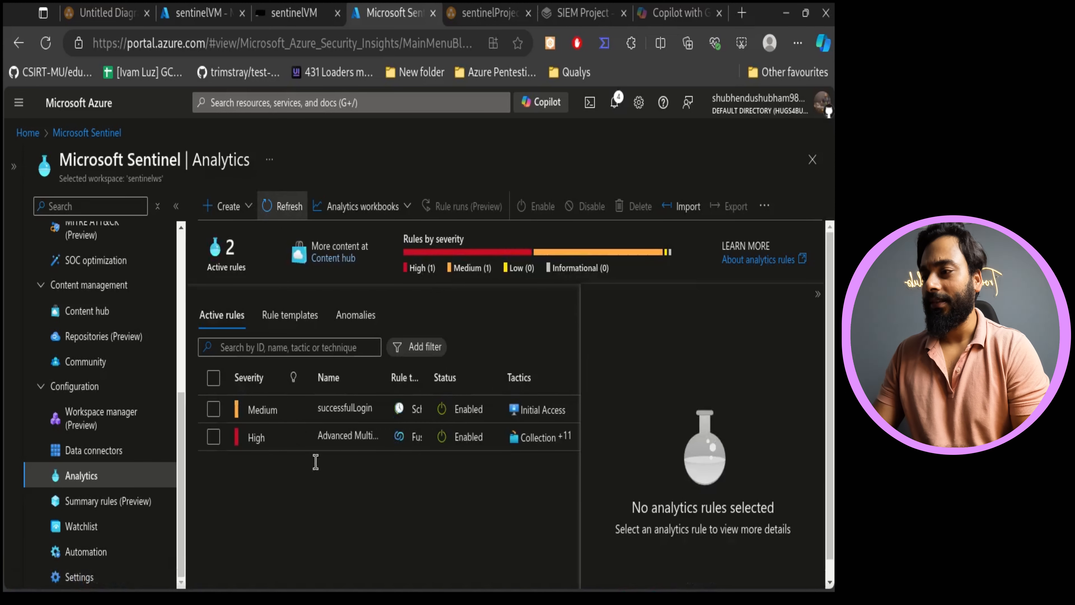
click(367, 418)
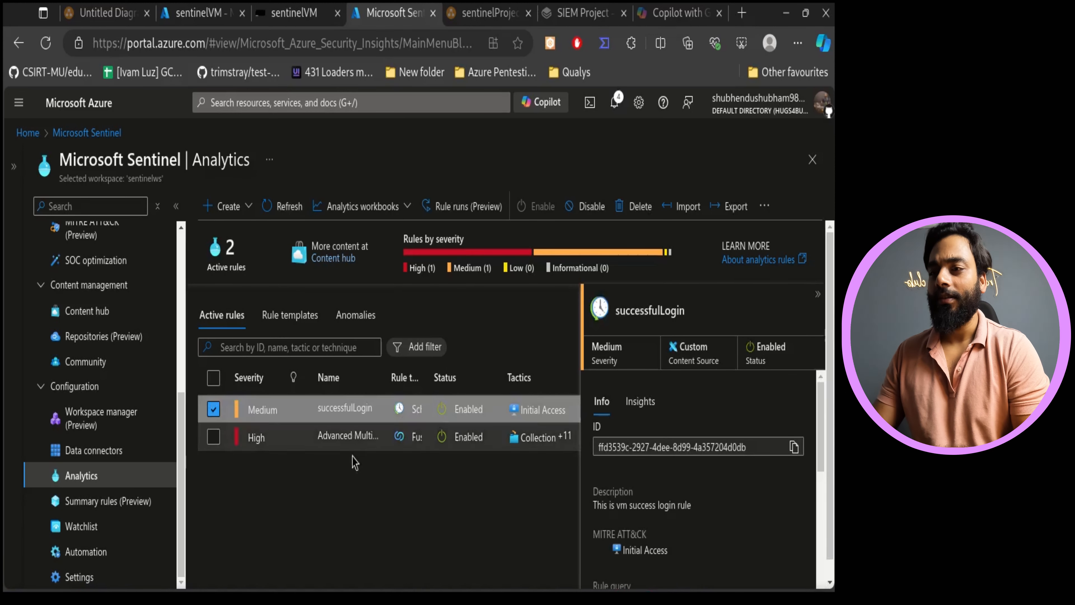
scroll(739, 466, down, 10)
scroll(653, 463, up, 2)
drag(637, 441, 693, 402)
click(700, 426)
scroll(719, 487, down, 3)
scroll(693, 470, down, 1)
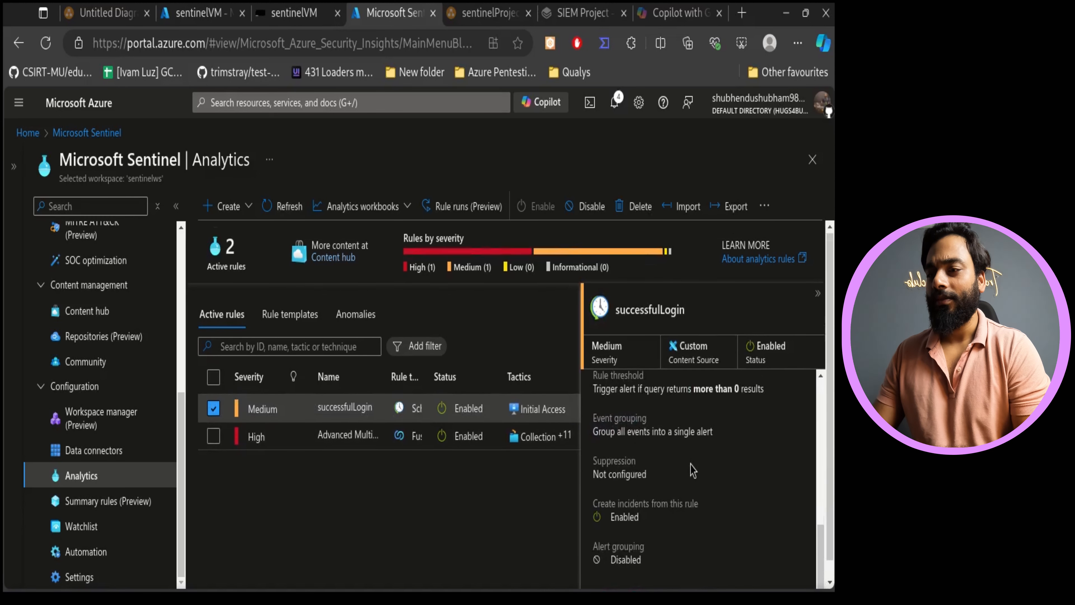
scroll(692, 470, down, 1)
- Review the successfulLogin rule's threshold, event grouping, suppression, incident settings and rule query
drag(636, 442, 606, 442)
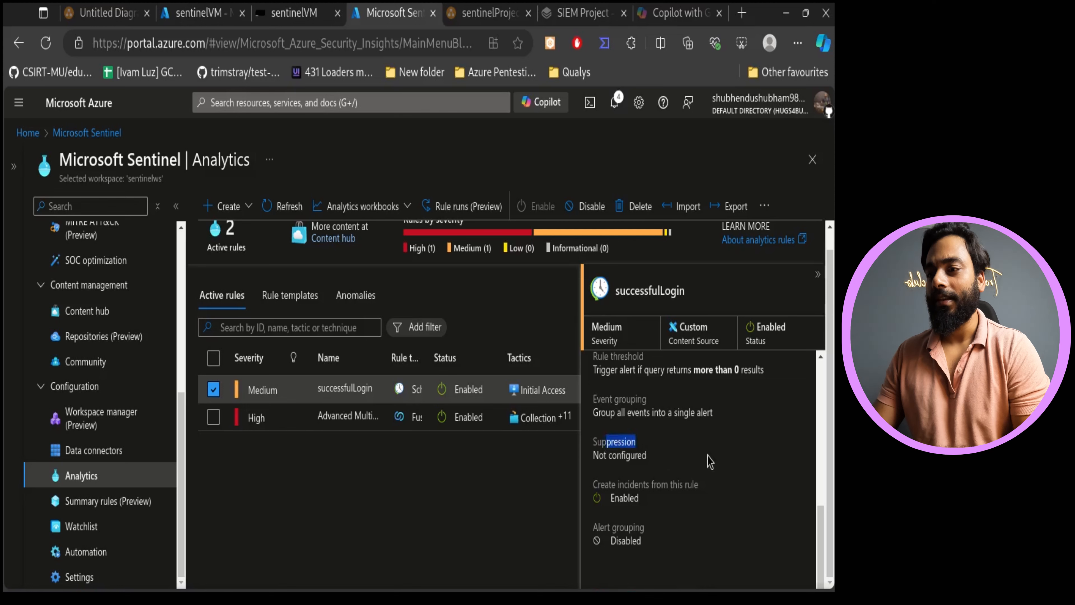
click(710, 462)
scroll(710, 461, up, 10)
scroll(690, 459, down, 3)
scroll(688, 458, up, 3)
scroll(656, 523, down, 8)
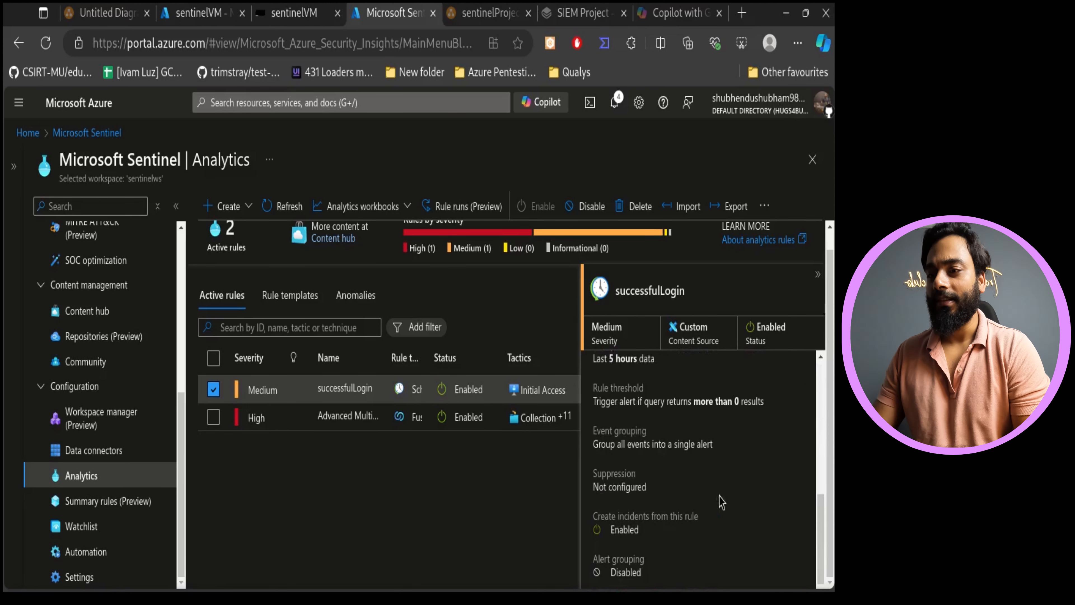
scroll(711, 508, up, 5)
drag(674, 523, 676, 483)
click(748, 433)
scroll(362, 478, up, 1)
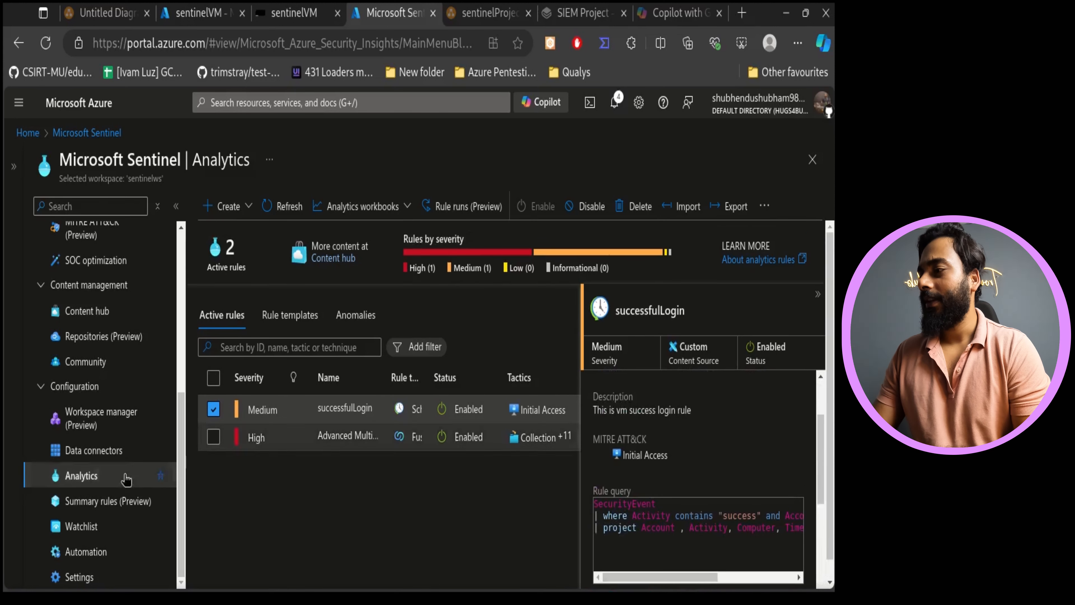
scroll(83, 442, up, 7)
- Open the Incidents page and select the successfulLogin incident to view its details
click(95, 412)
click(89, 387)
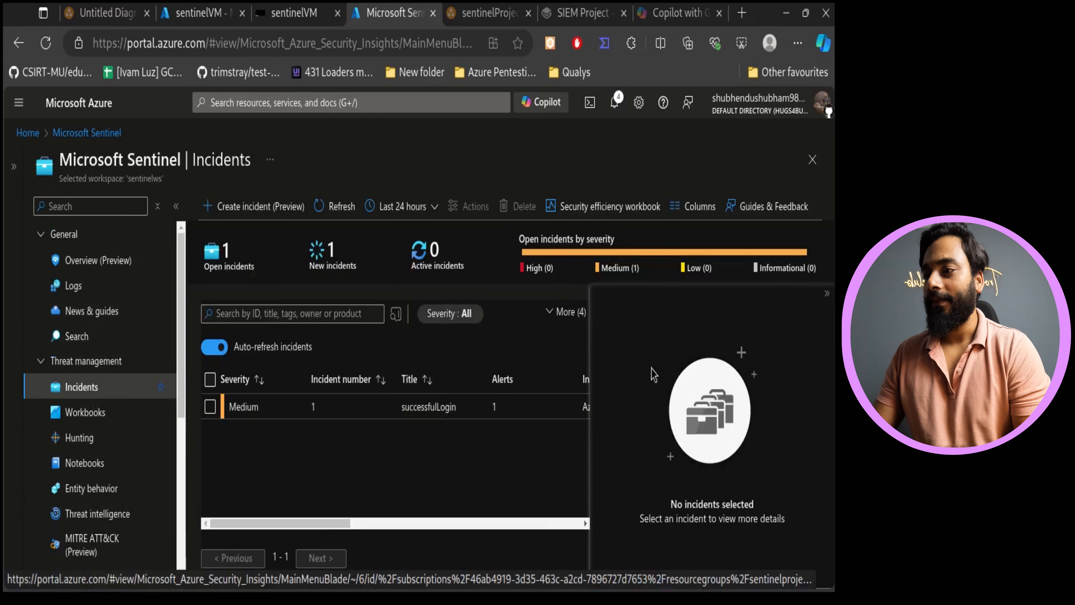
click(826, 293)
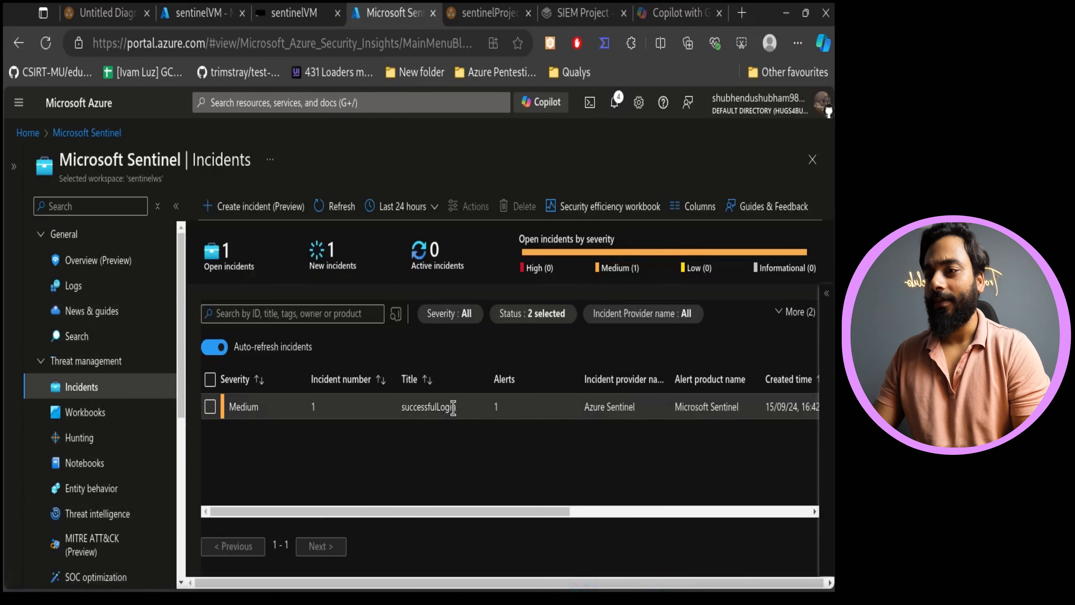
click(397, 408)
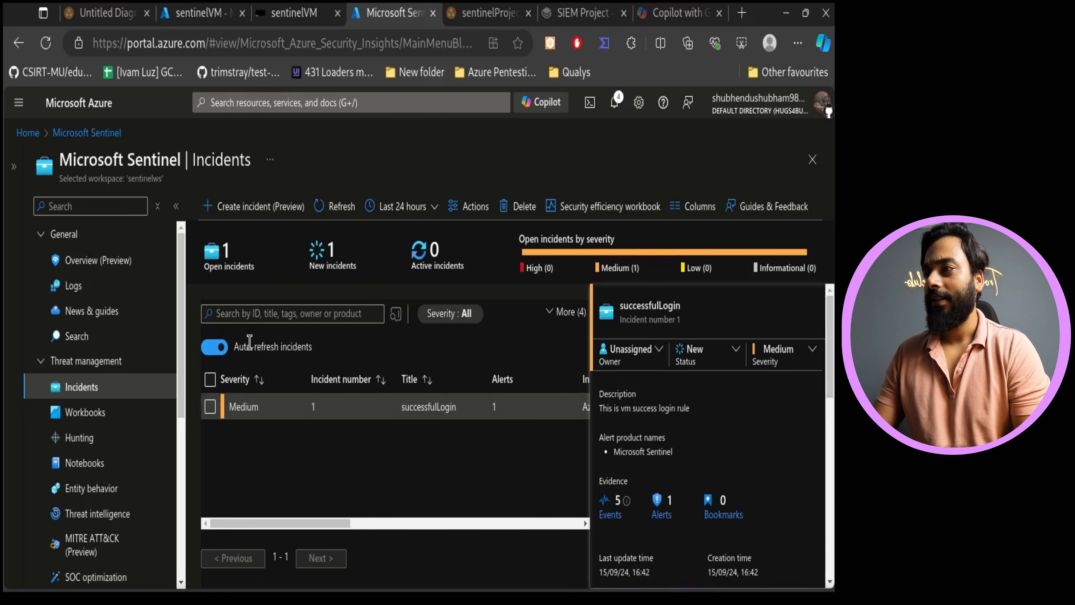
- Disconnect the Bastion session from the Windows 10 VM's Start menu and close the disconnection dialog
click(317, 8)
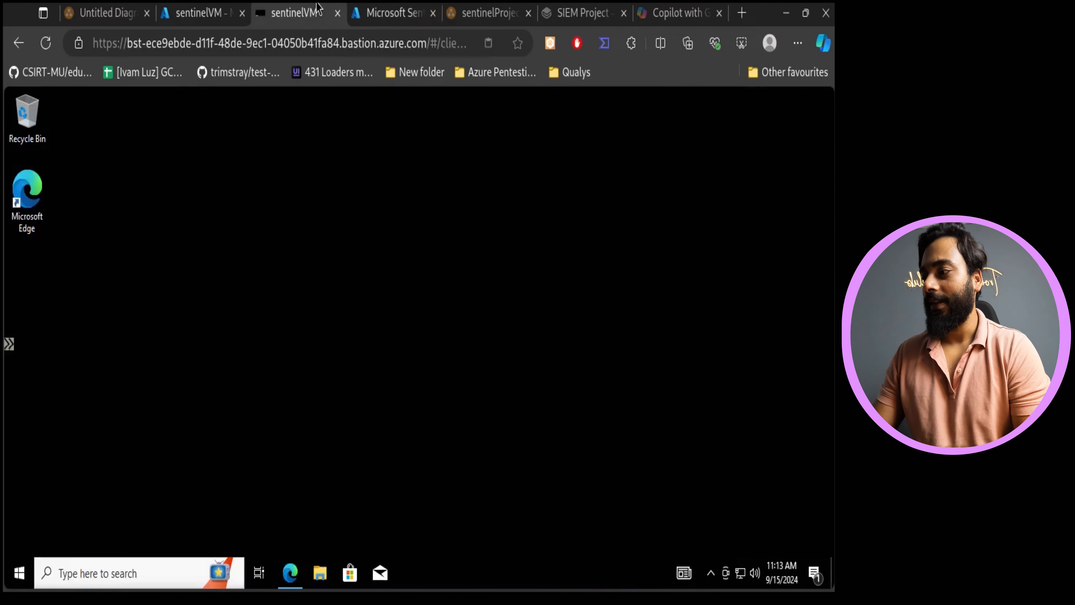
click(19, 573)
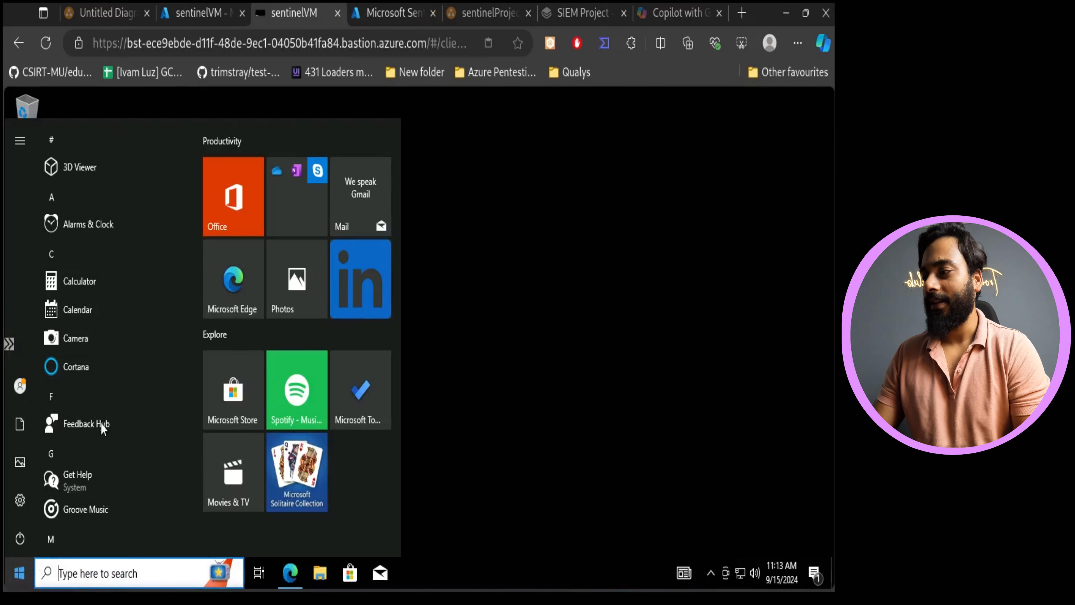
click(19, 540)
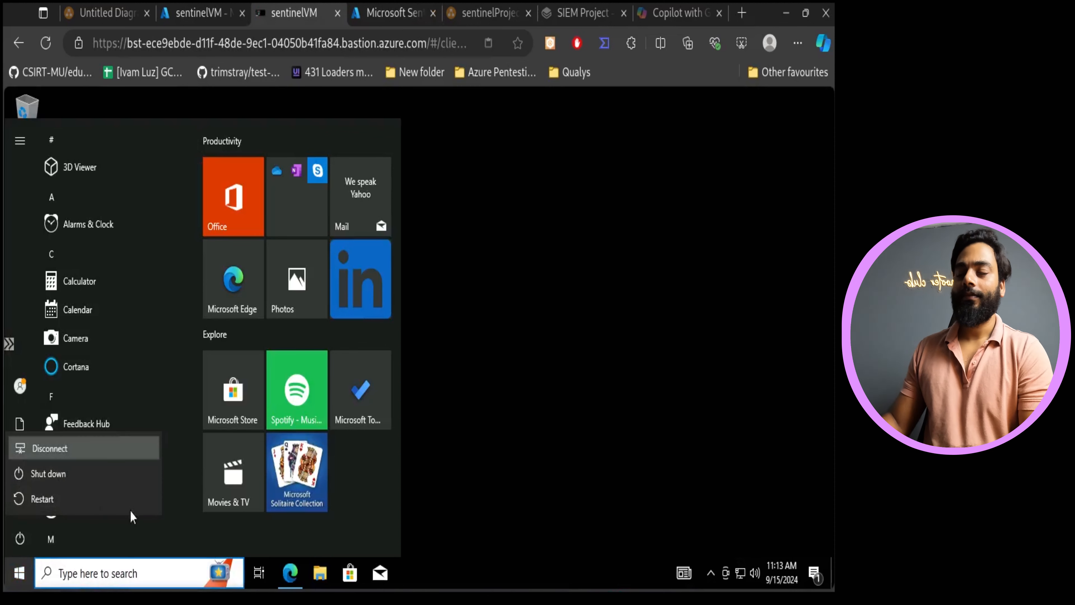
click(50, 447)
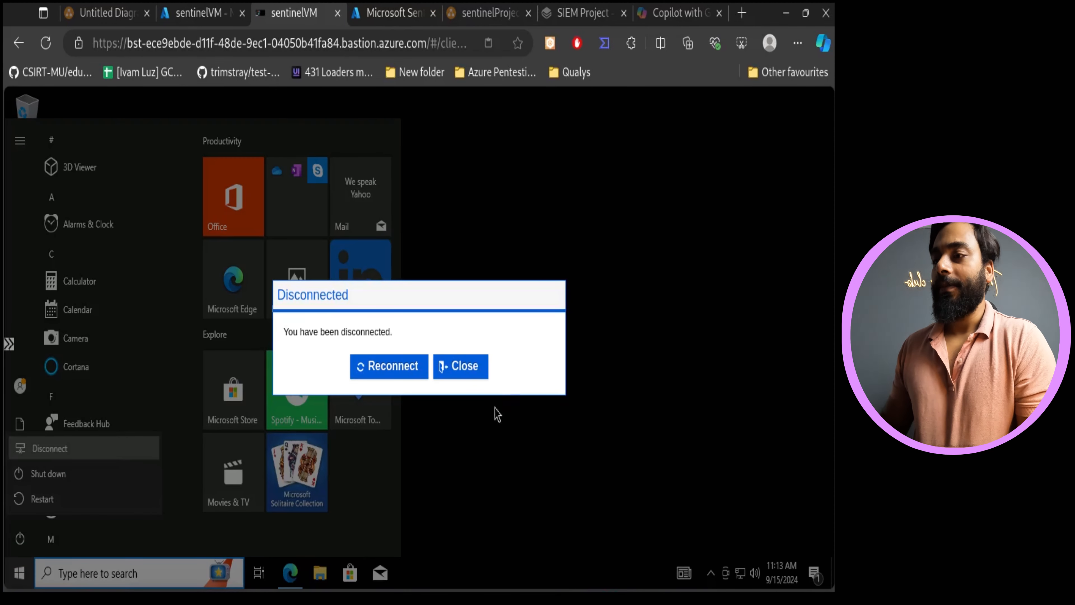
click(450, 369)
- Reconnect to sentinelVM through Bastion by entering the VM password and connecting in a new tab
click(281, 10)
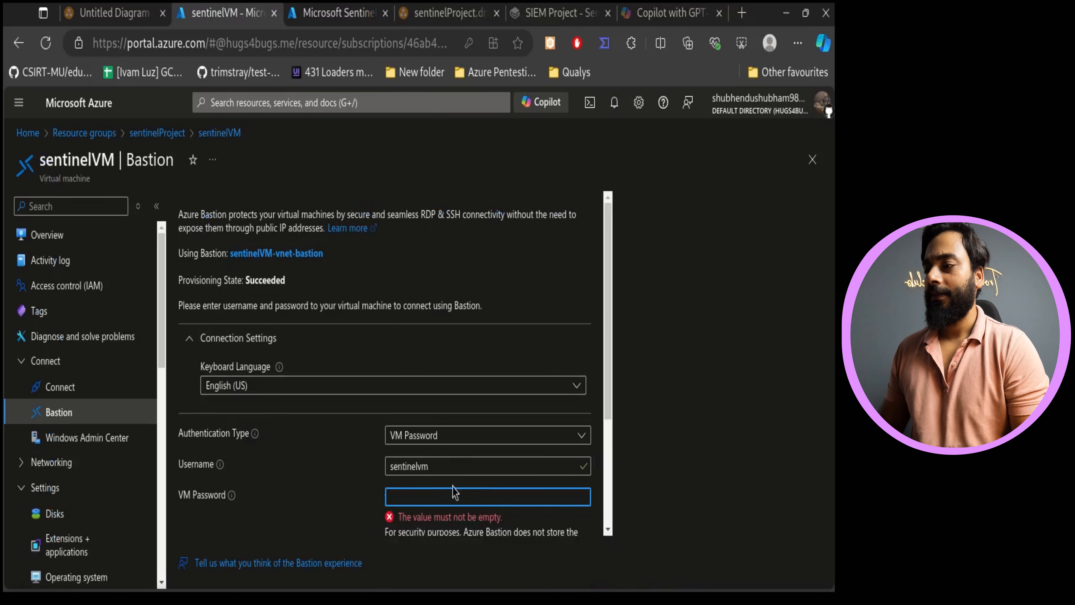
click(443, 488)
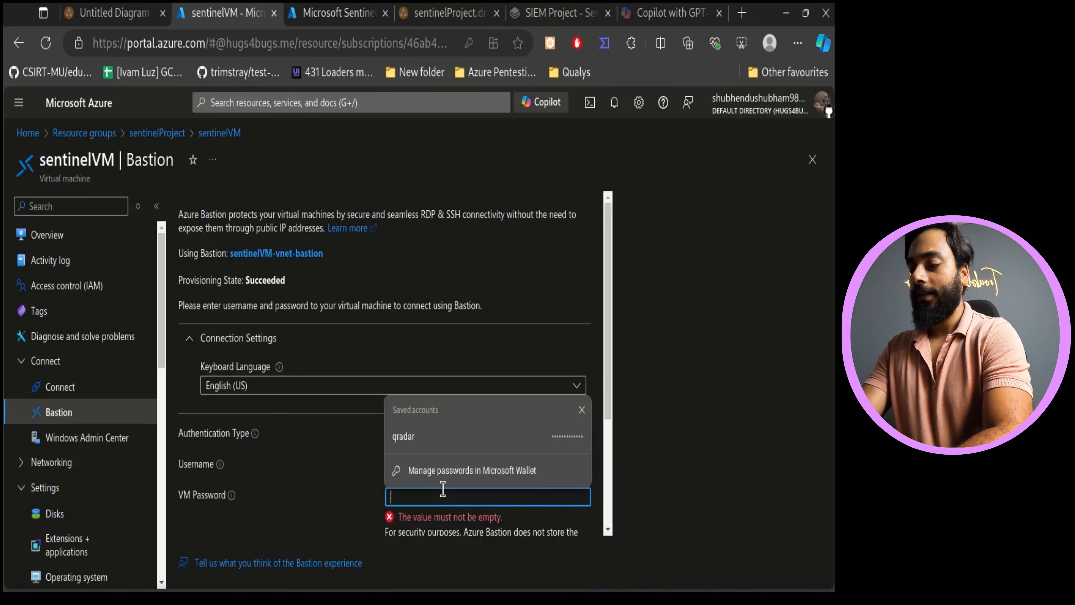
text(•••)
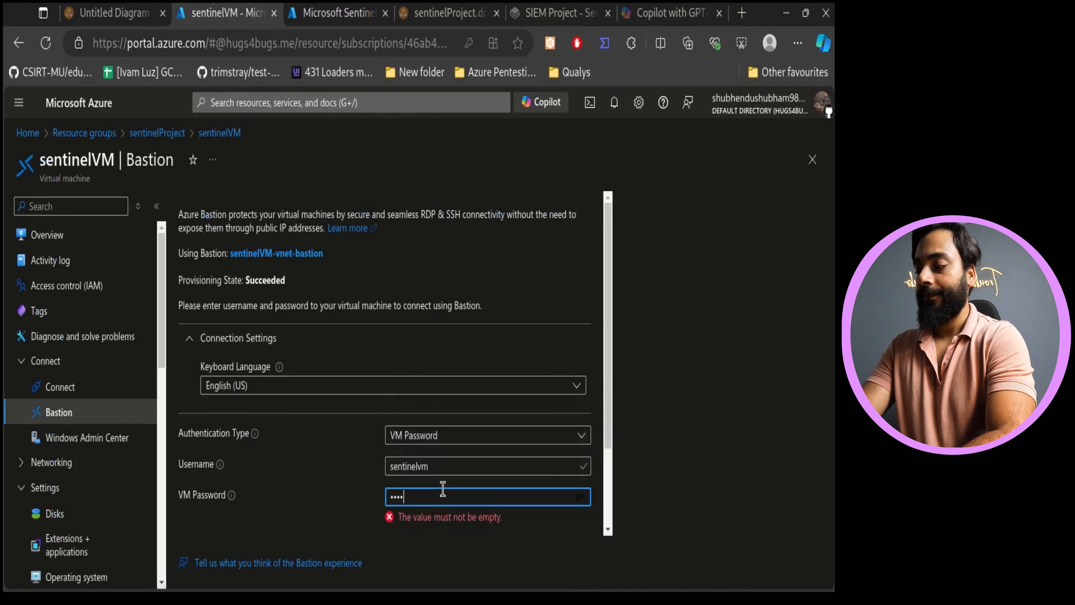
text(•)
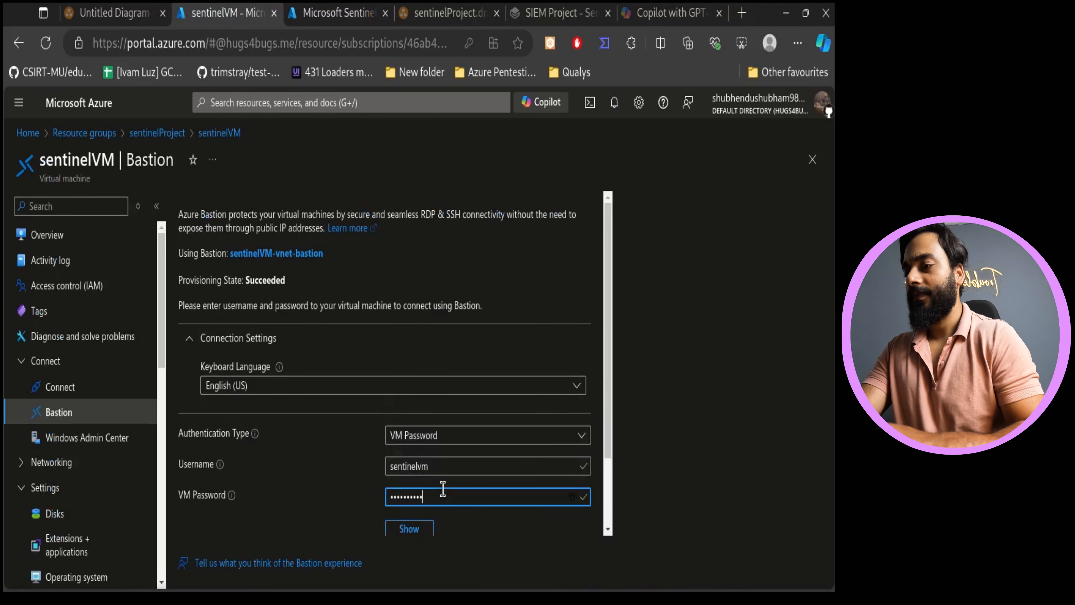
scroll(465, 508, down, 2)
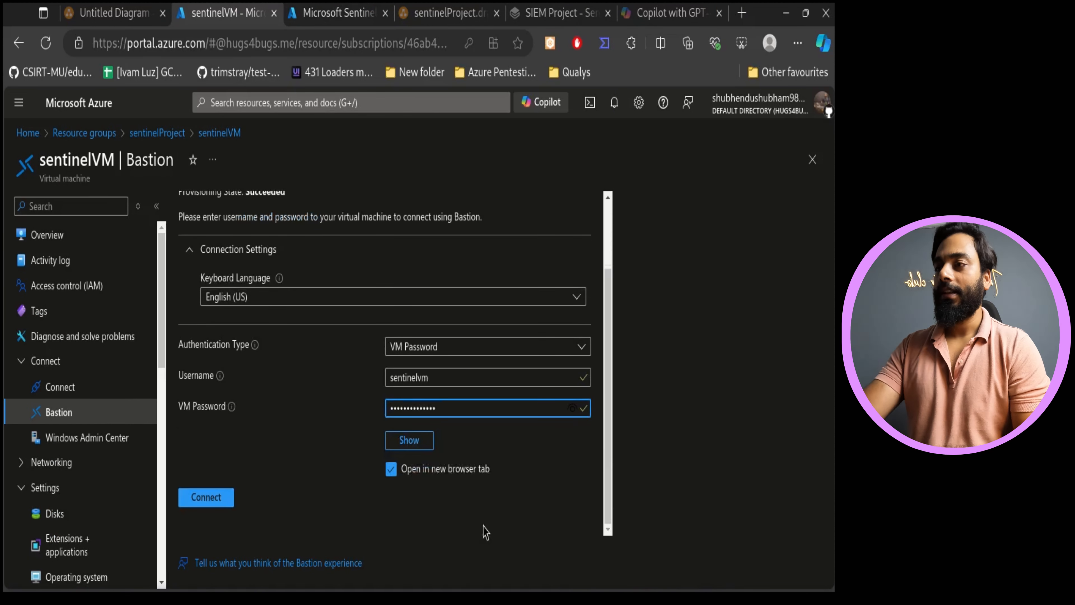
click(208, 500)
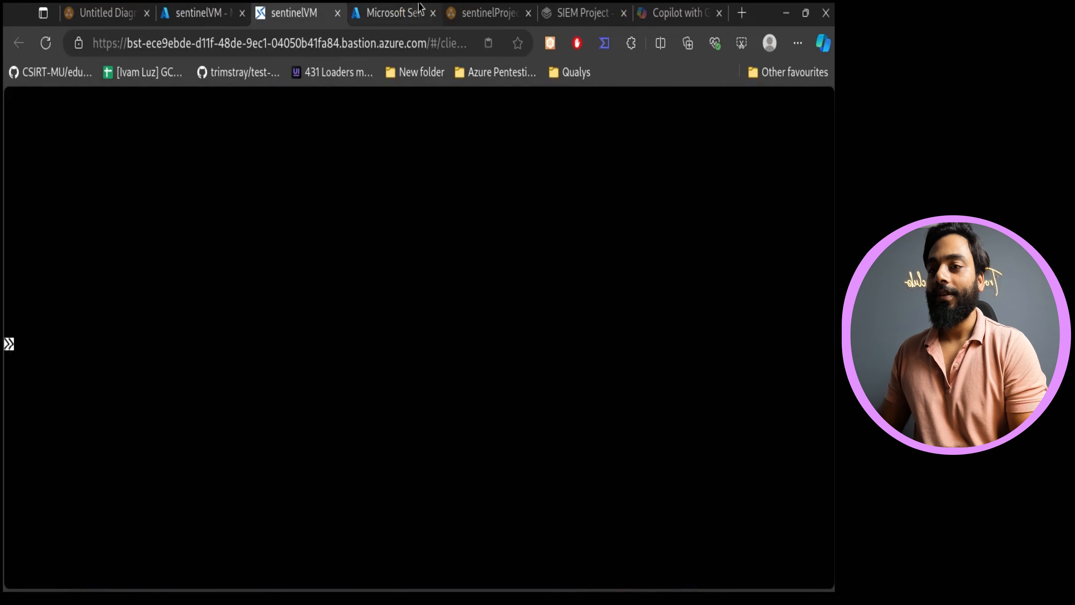
- Add a new page to the SentinelProjectYT documentation space
click(394, 12)
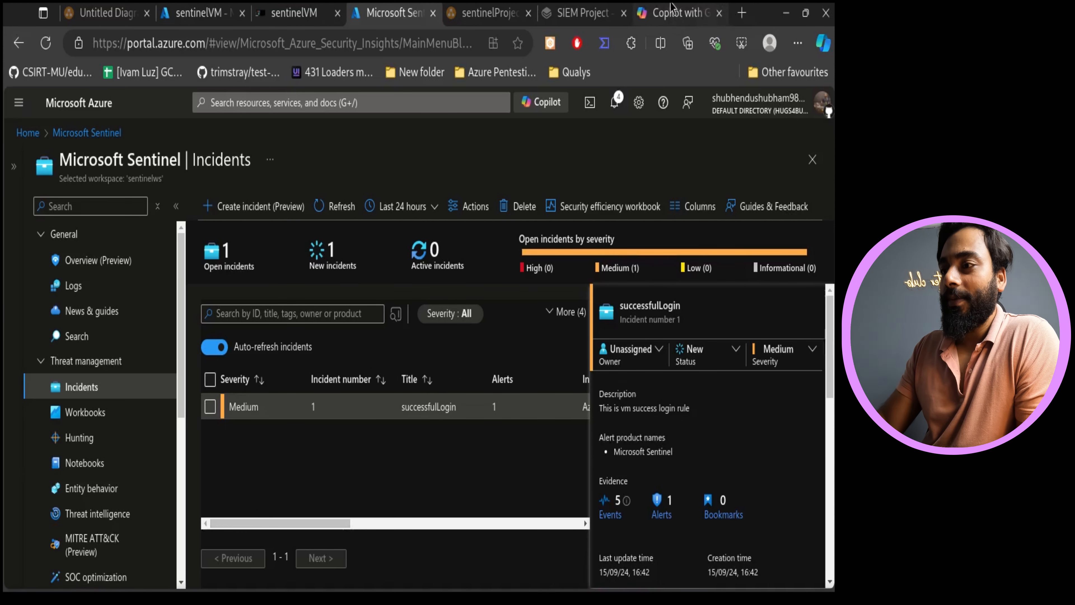
click(582, 12)
scroll(524, 381, up, 10)
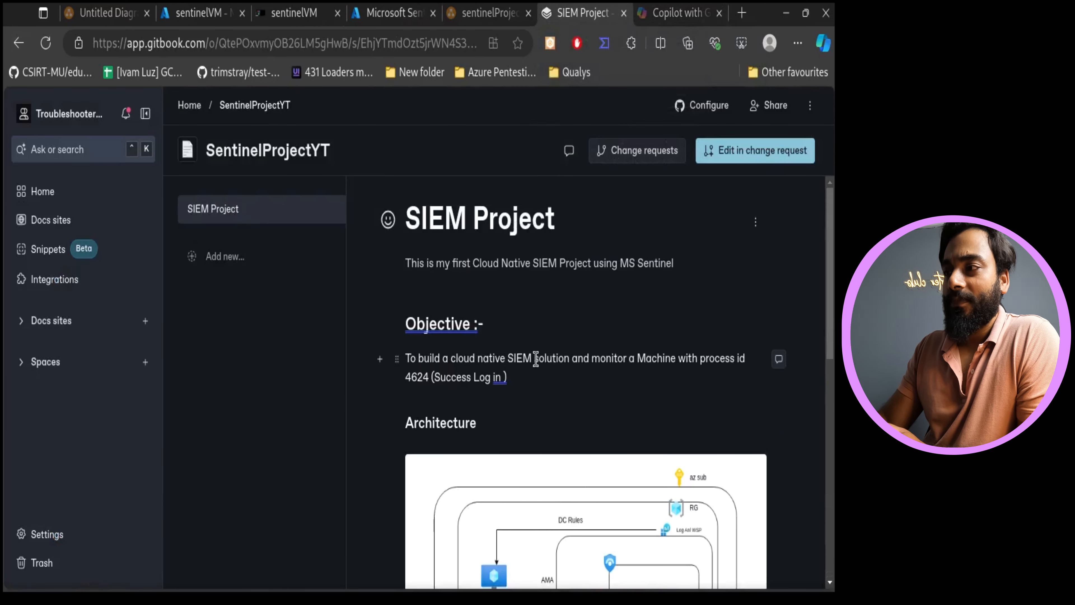
scroll(535, 358, down, 10)
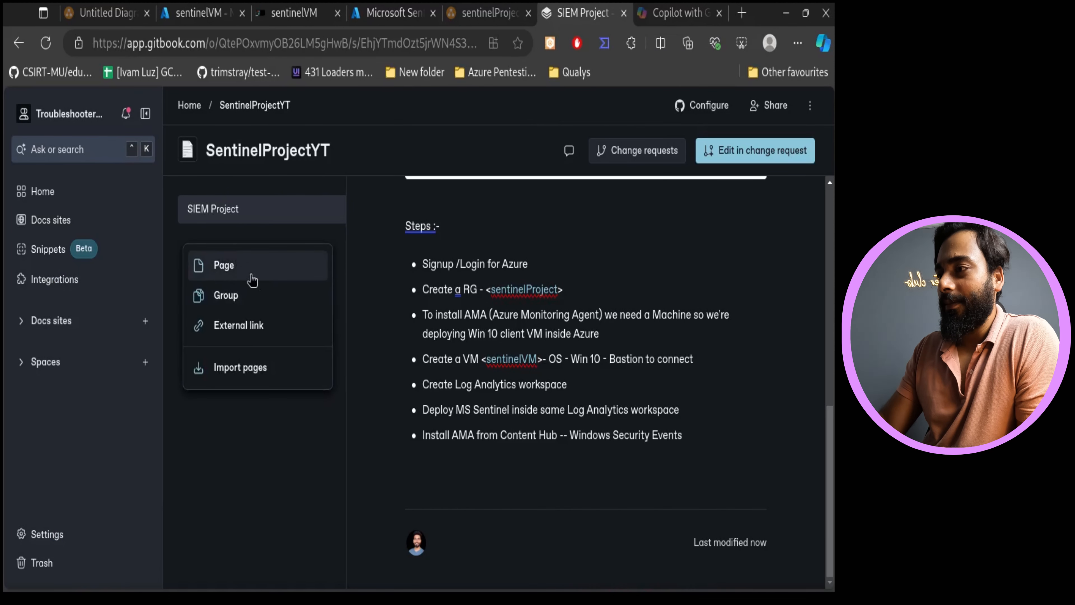
click(251, 268)
- Rename the new page's title to AnalyticsRule and save it
click(327, 246)
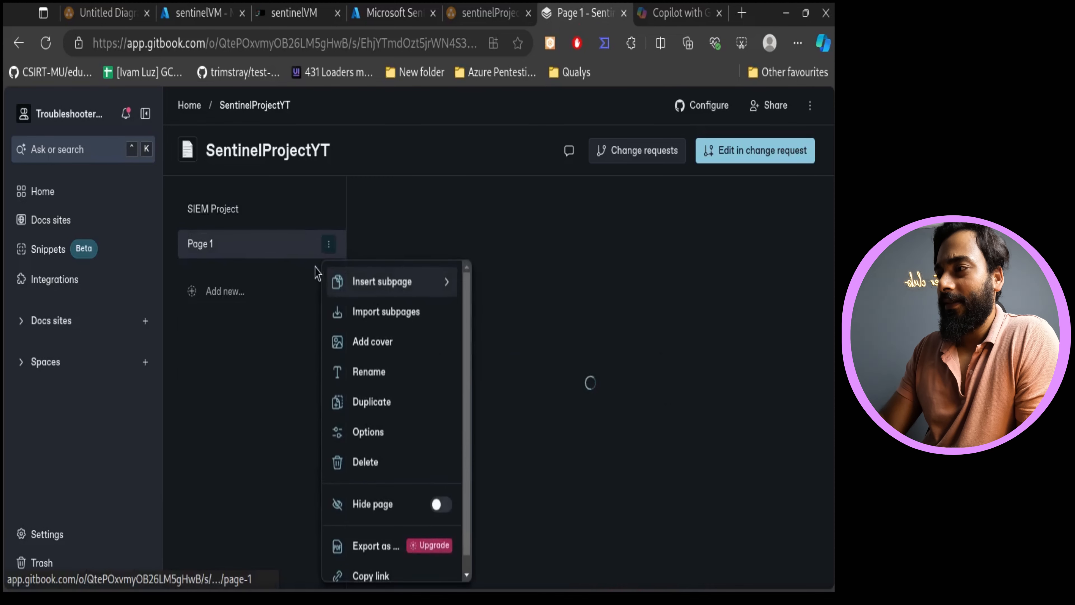
click(388, 372)
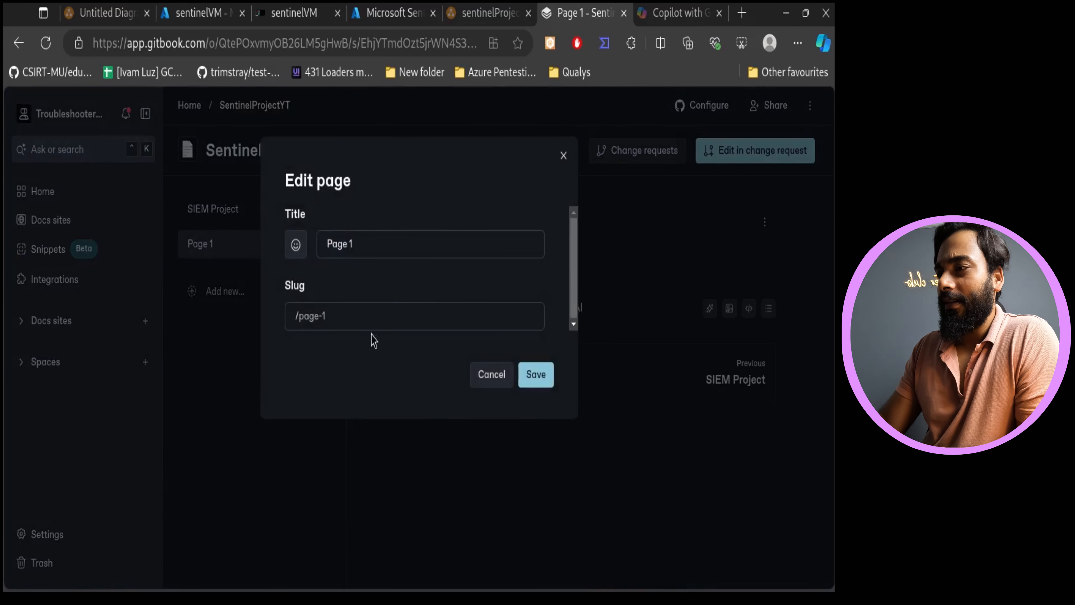
double_click(398, 239)
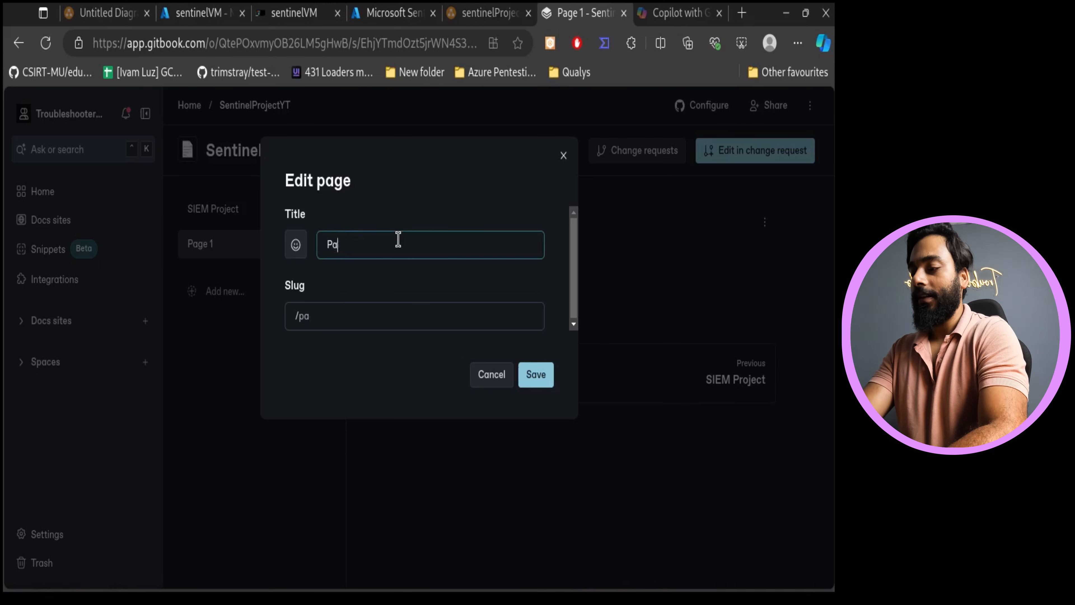
key(BackSpace)
key(BackSpace)
text(AnalyticsRu)
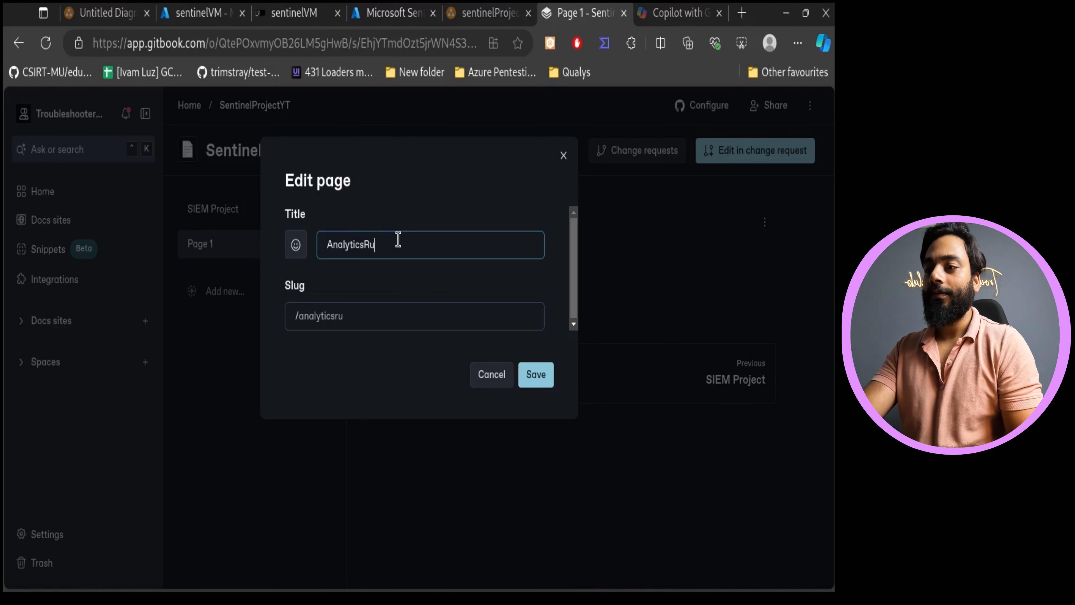
click(536, 374)
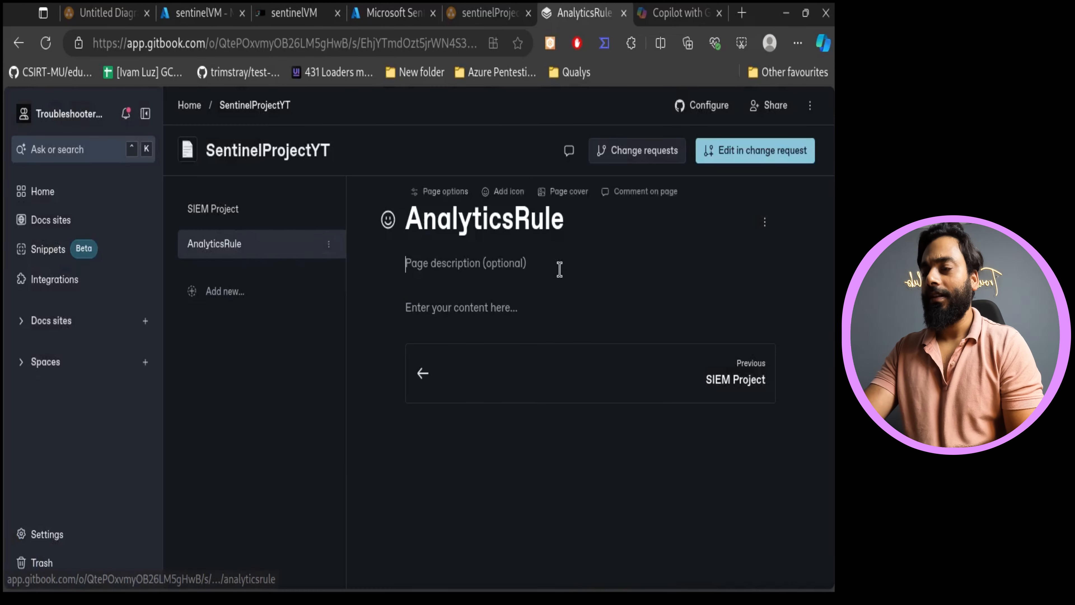
- Write 'To find successful sign in' on the AnalyticsRule page and insert a code block below it
click(466, 306)
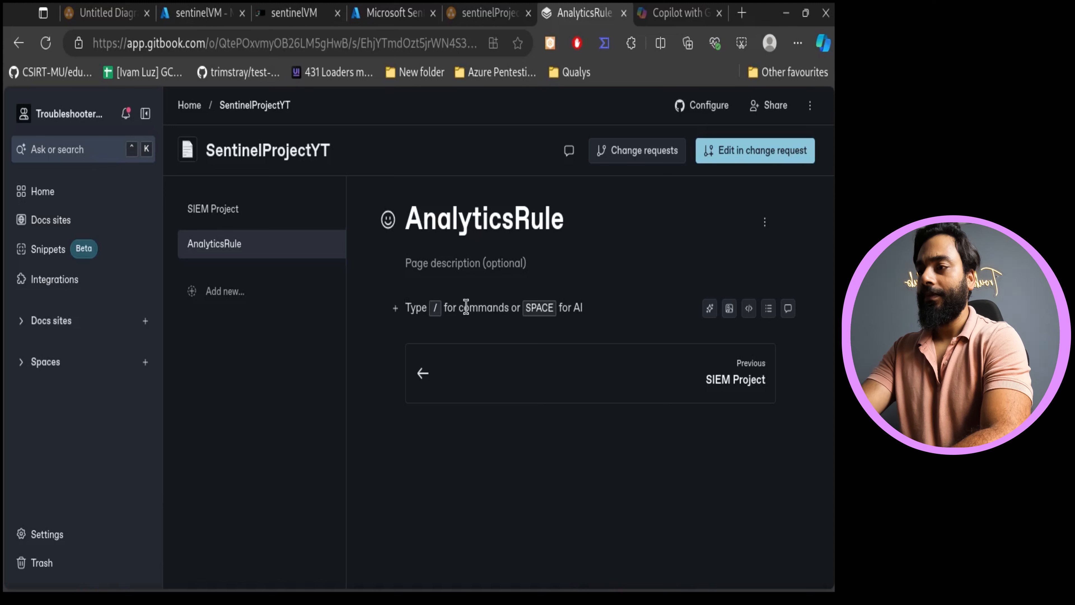
text(TO)
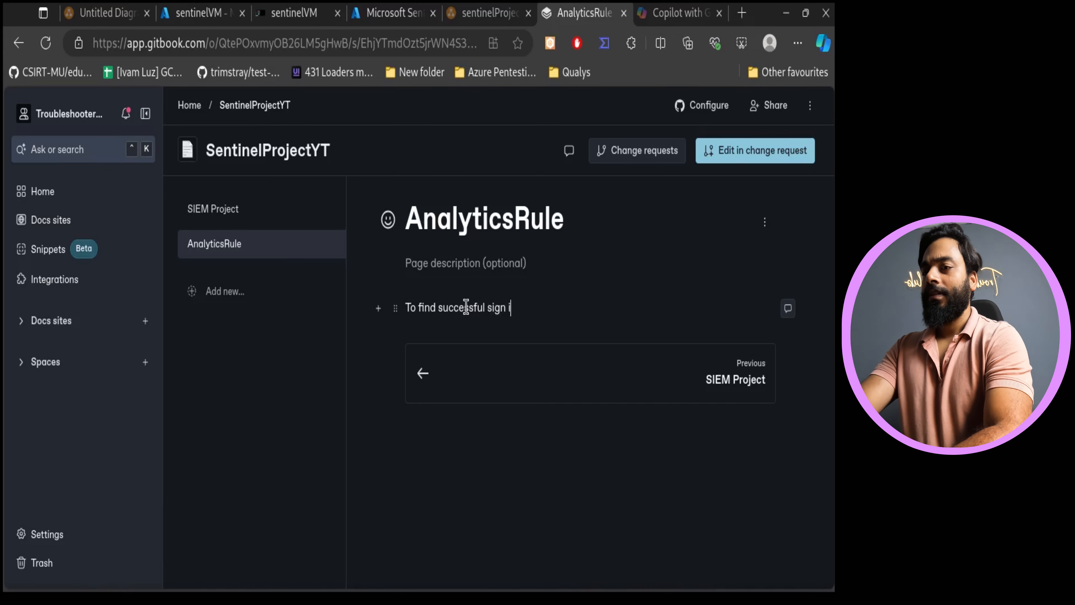
key(Return)
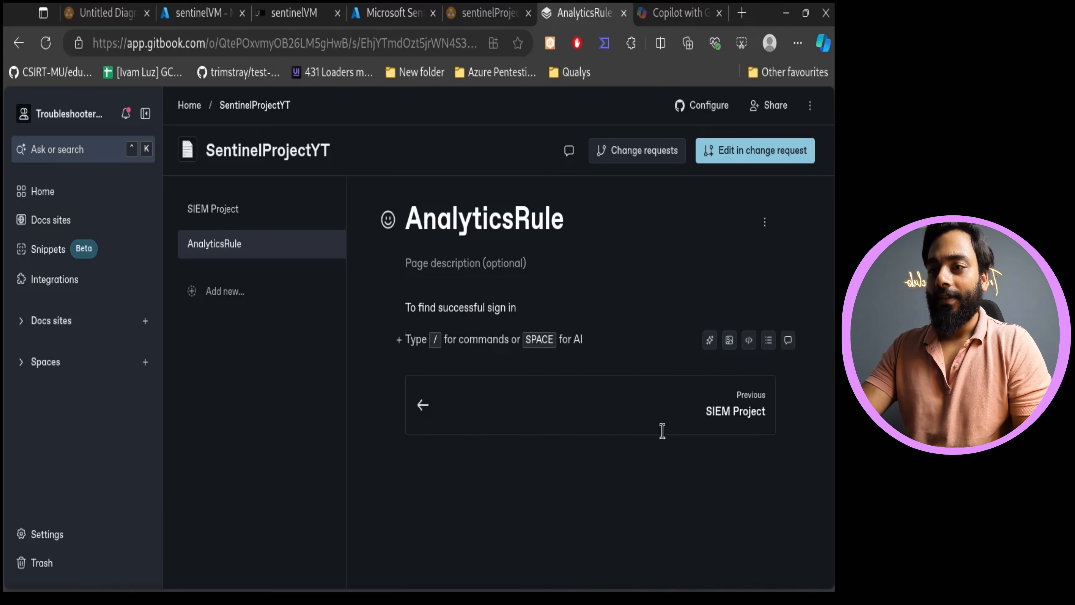
click(750, 339)
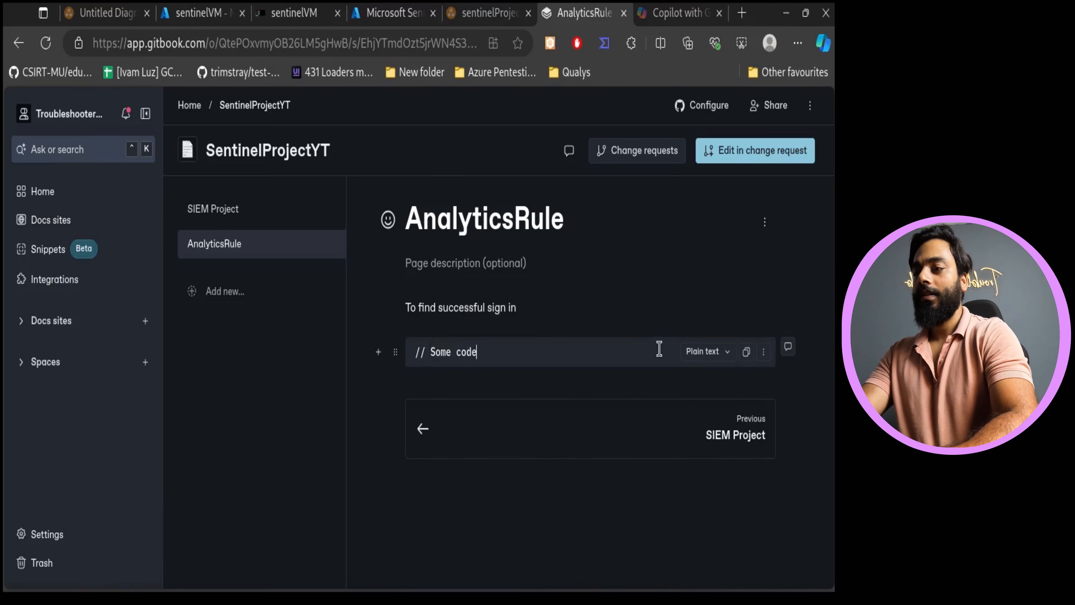
key(Return)
key(Return)
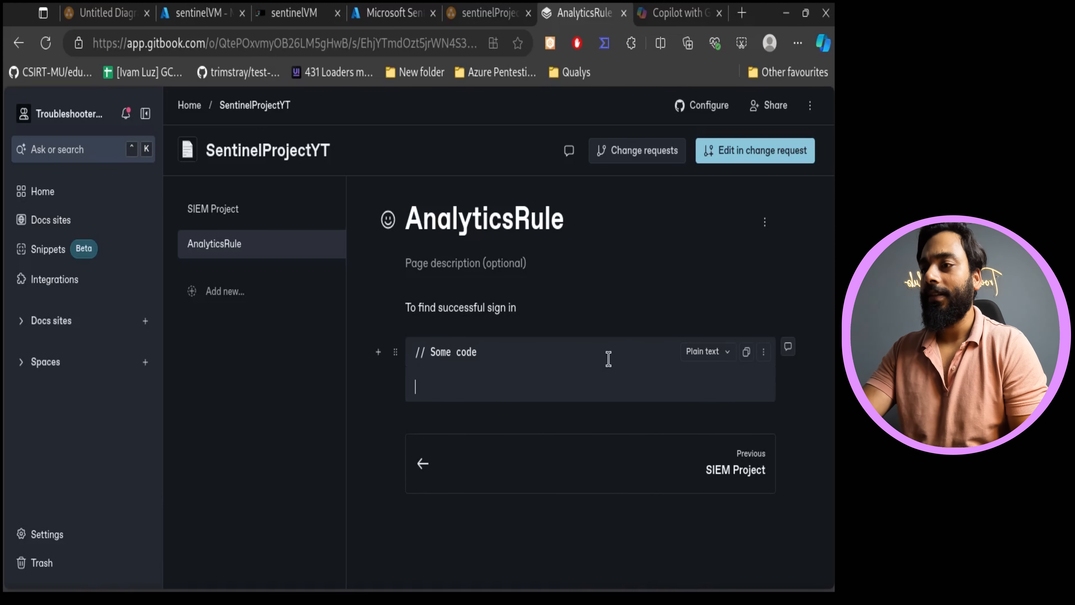
- Switch between the Sentinel incidents page and the VM session to check on both
click(416, 10)
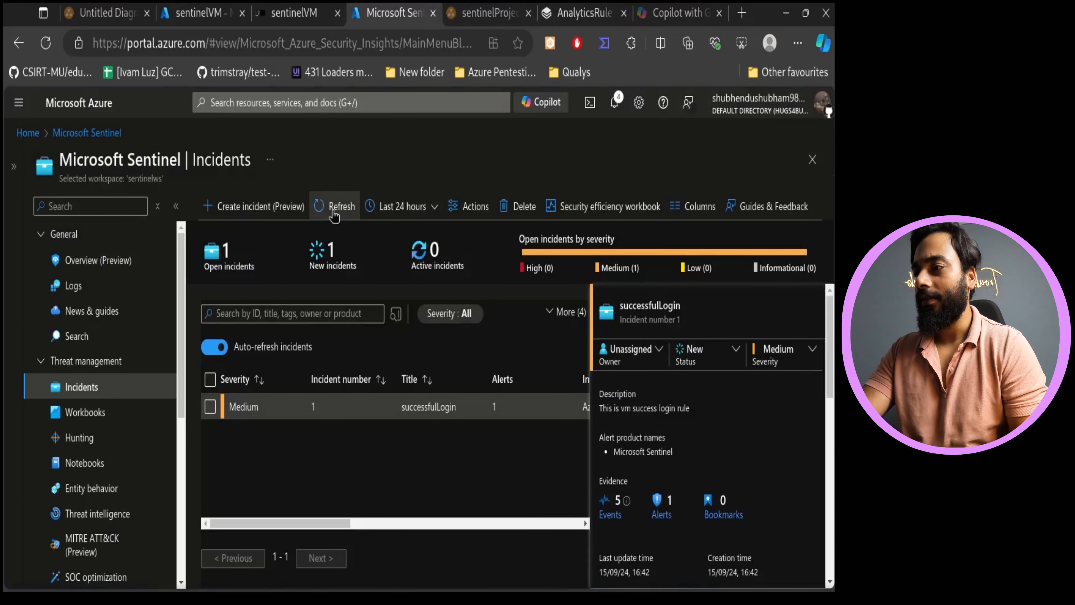
click(281, 12)
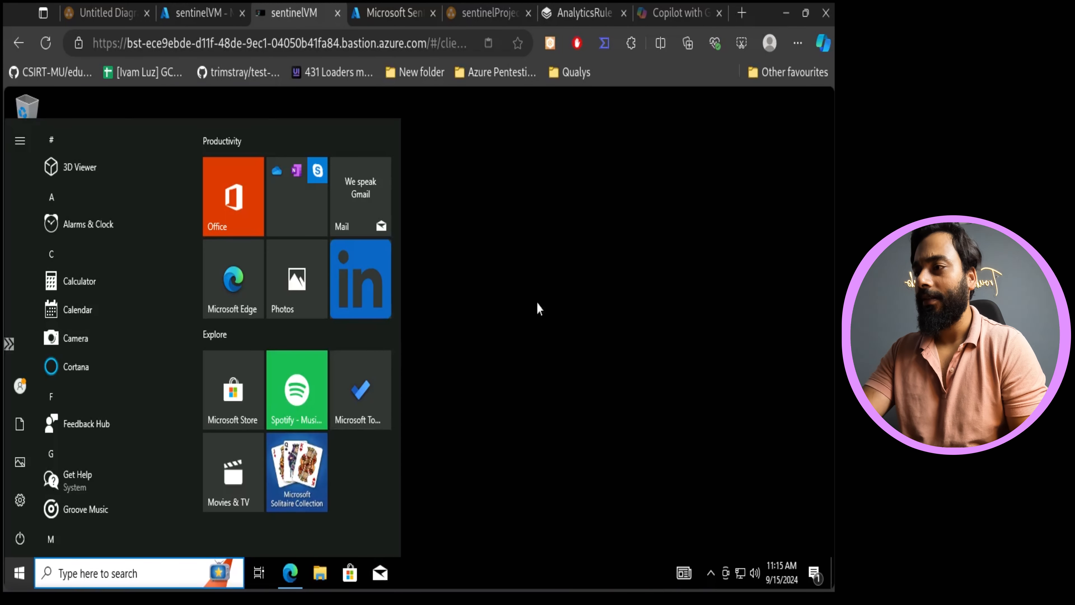
click(539, 309)
click(394, 13)
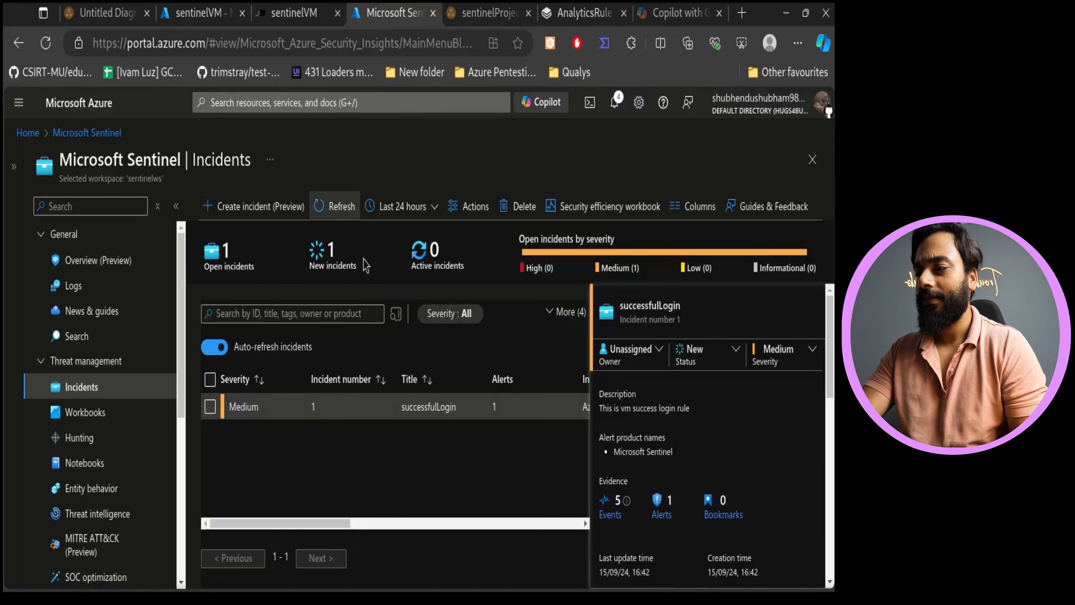
- Refresh the Sentinel incidents list and collapse the incident details pane
click(340, 207)
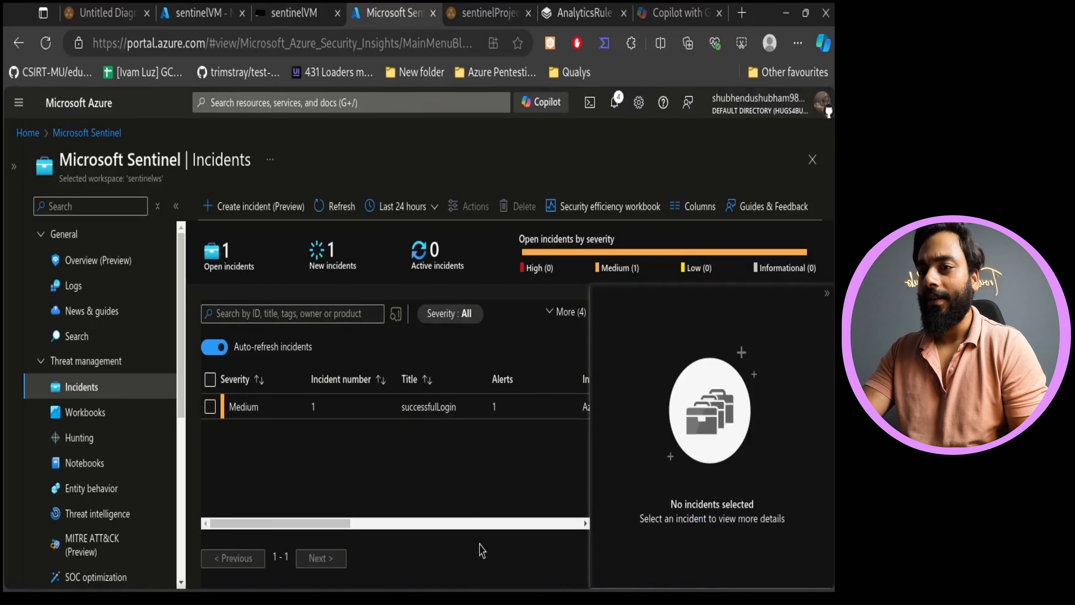
click(826, 295)
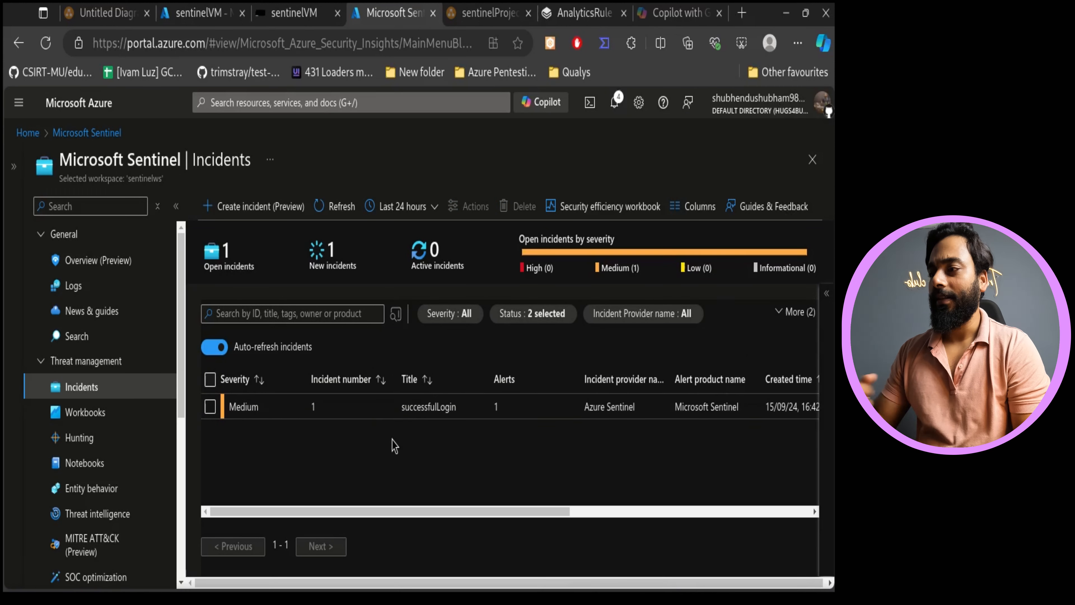
click(345, 208)
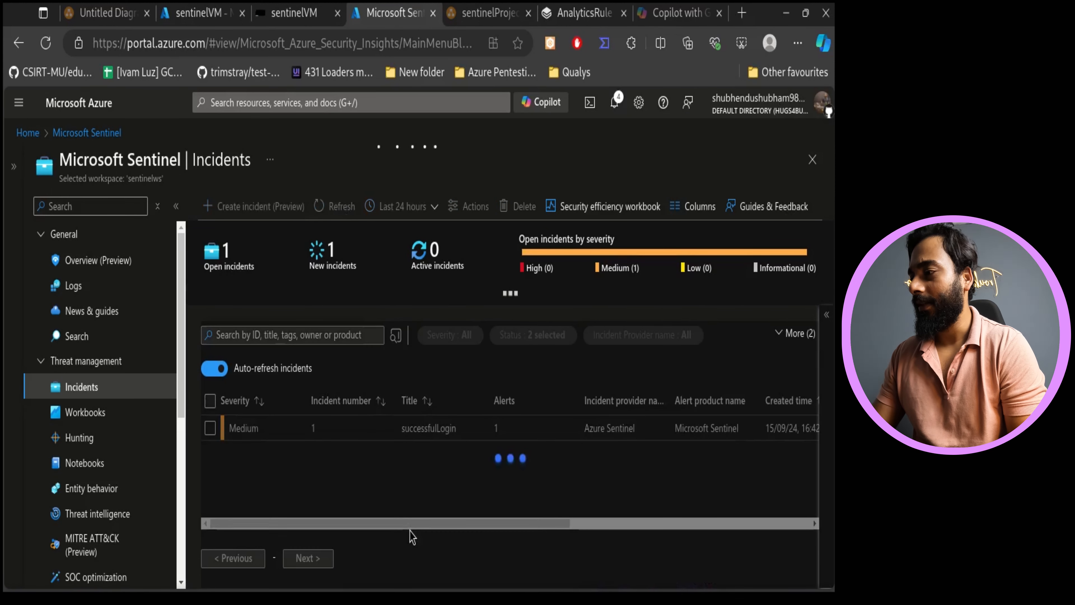
- Copy the successfulLogin analytics rule's query and paste it into the AnalyticsRule page's code block
scroll(120, 461, down, 5)
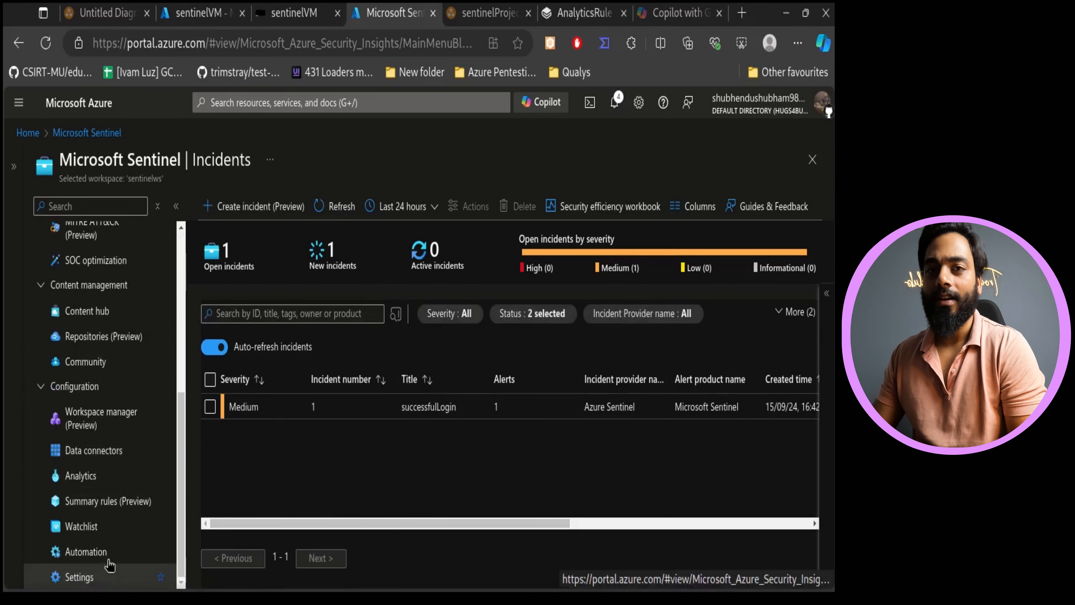
click(118, 479)
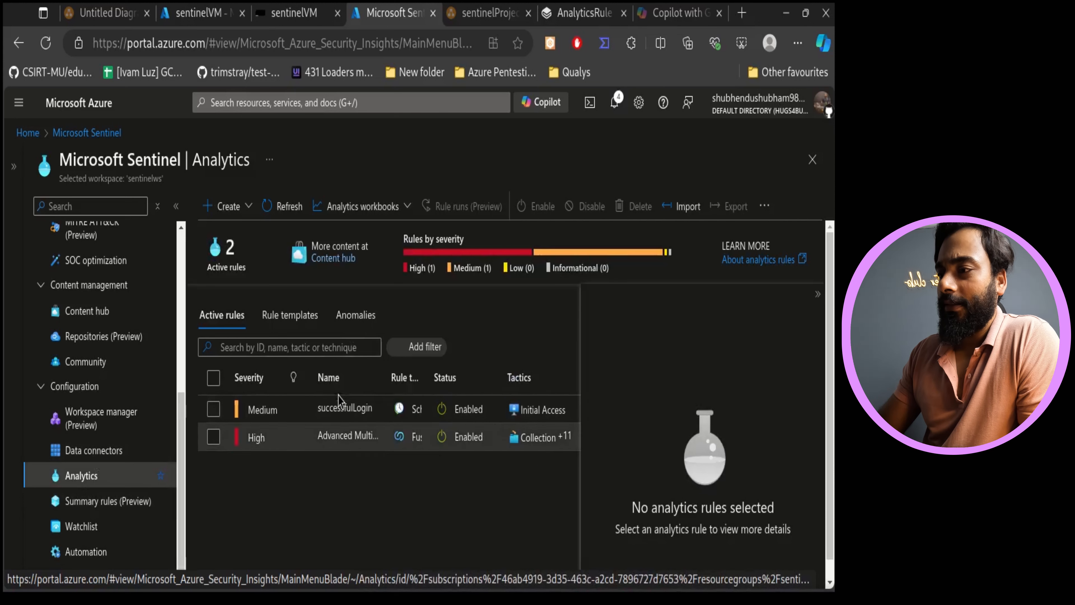
click(338, 413)
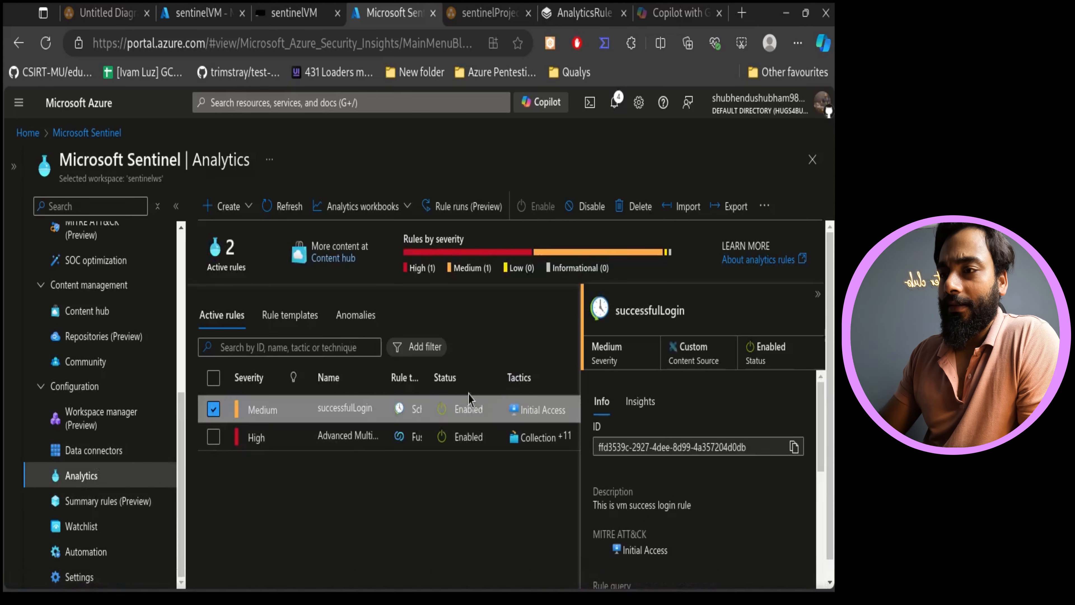
scroll(679, 477, down, 3)
scroll(670, 424, up, 3)
drag(670, 473, 595, 406)
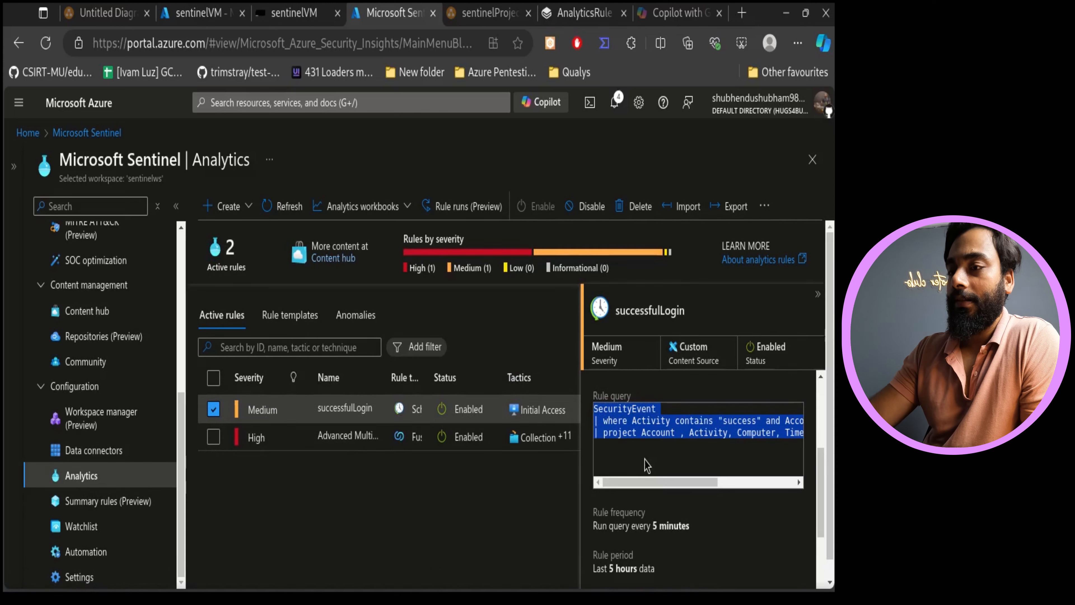
key(ctrl+a)
triple_click(636, 454)
click(628, 436)
key(ctrl+a)
triple_click(630, 436)
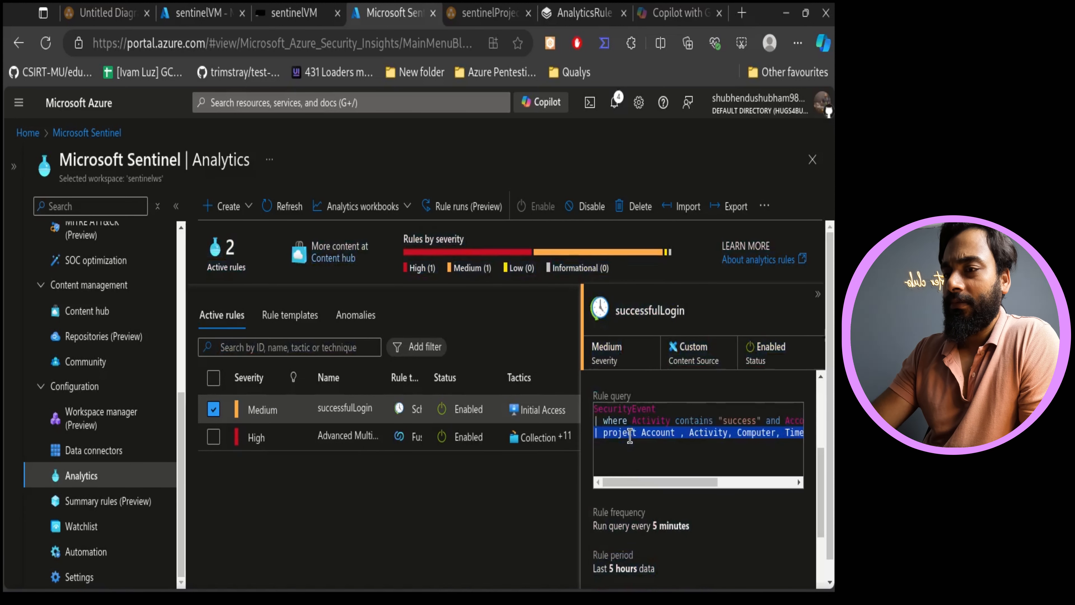
drag(600, 411, 812, 443)
key(ctrl+c)
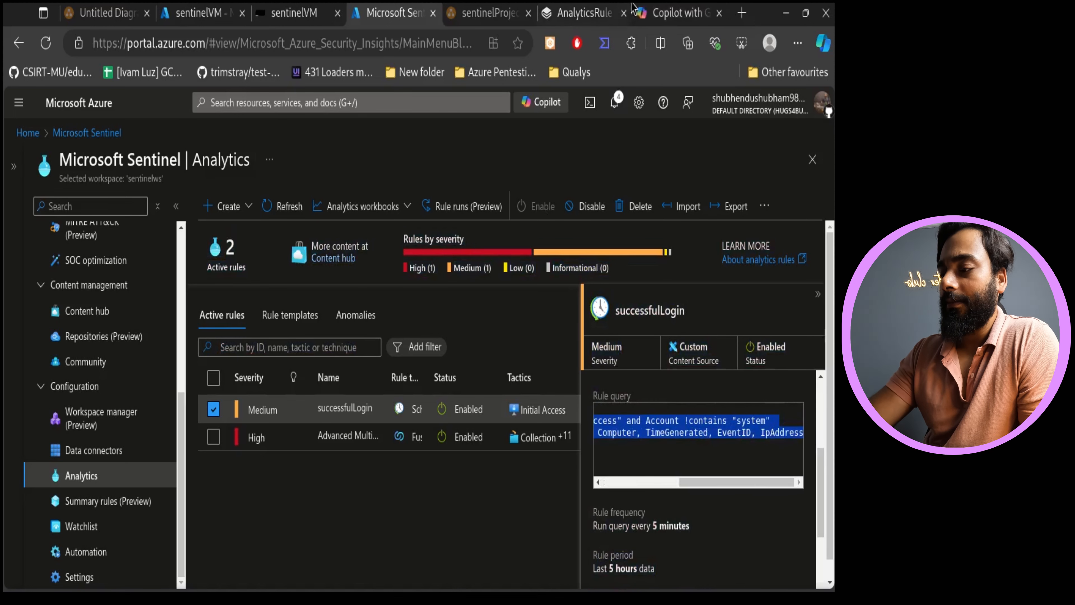
click(584, 13)
key(ctrl+v)
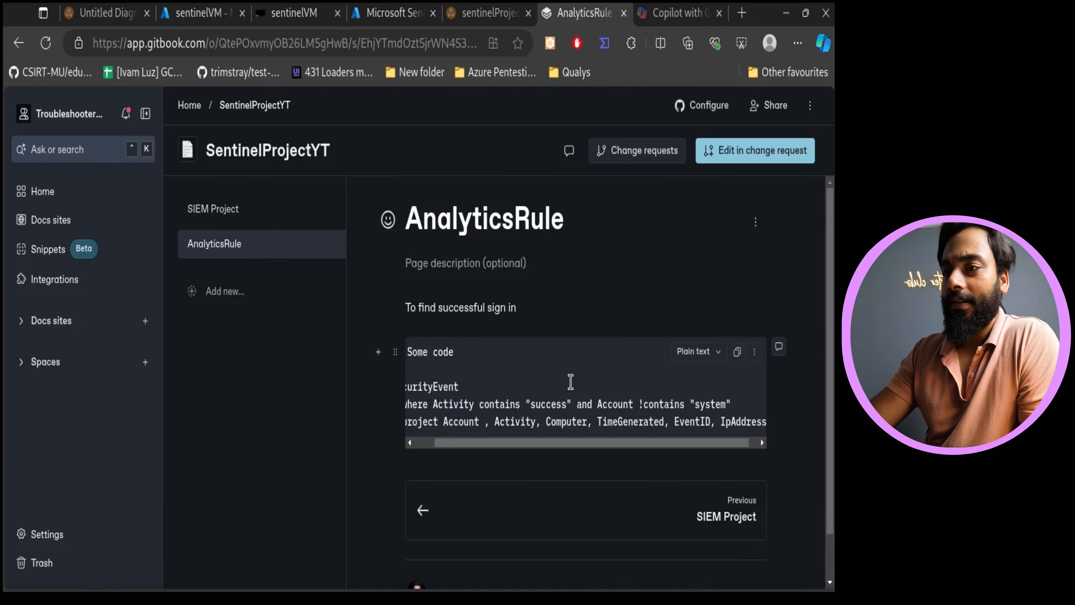
click(694, 351)
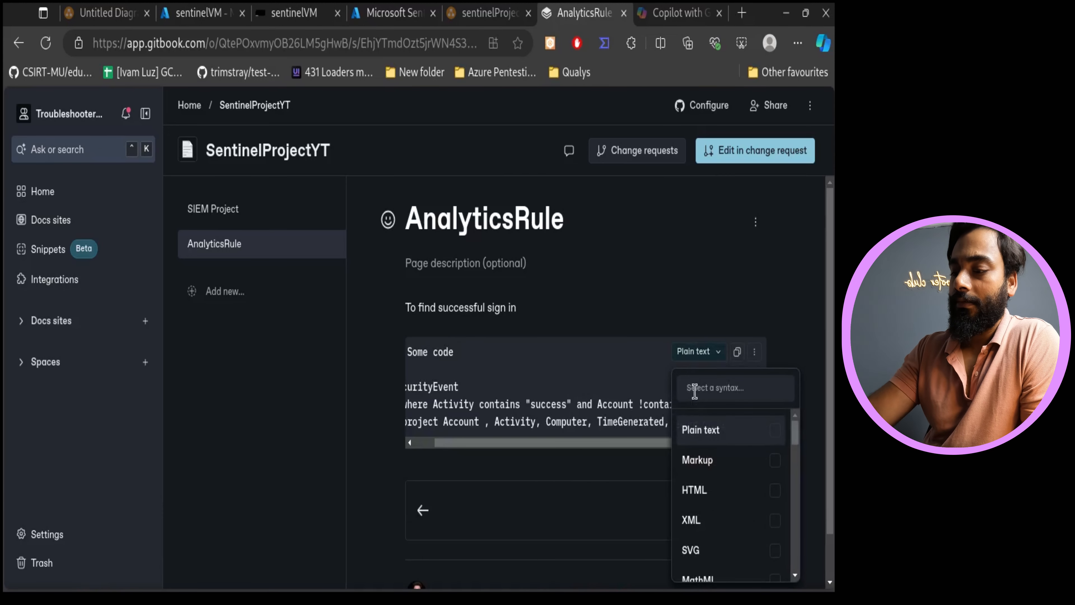
text(kql)
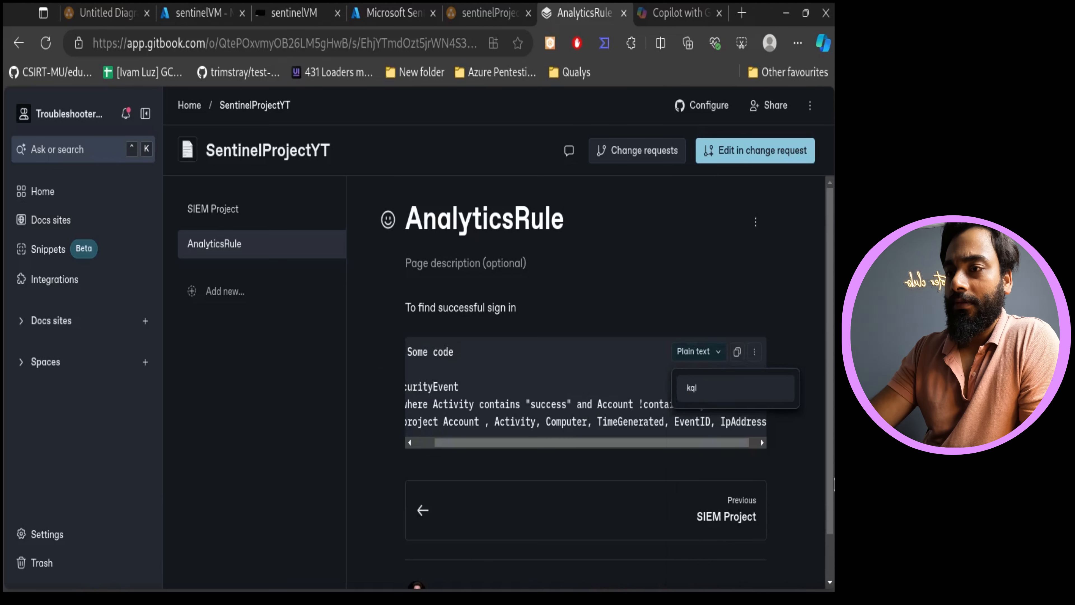
key(Escape)
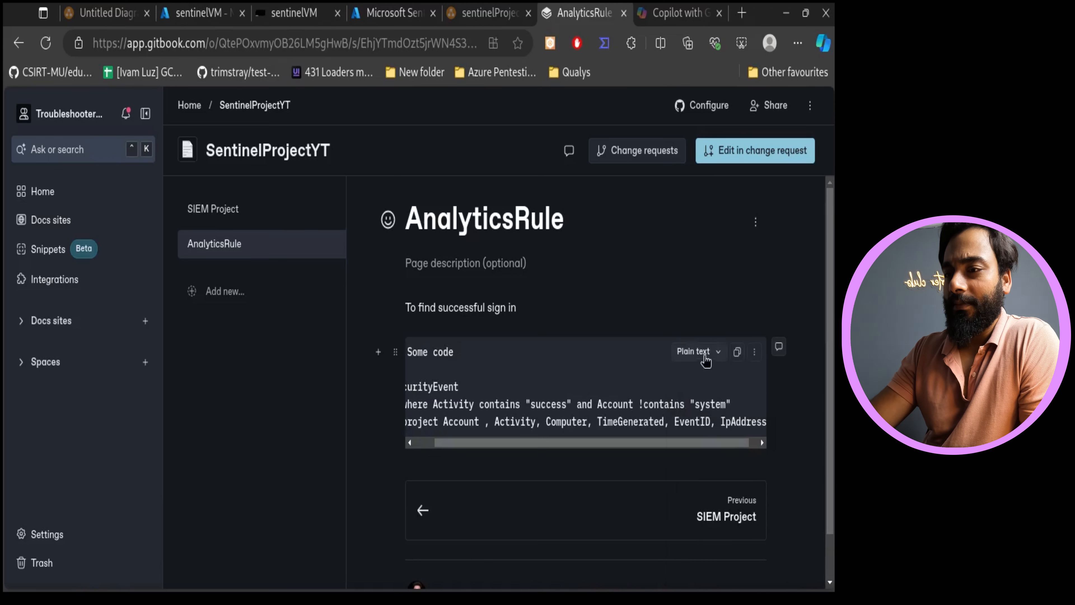
click(697, 351)
scroll(745, 511, down, 6)
scroll(742, 510, down, 8)
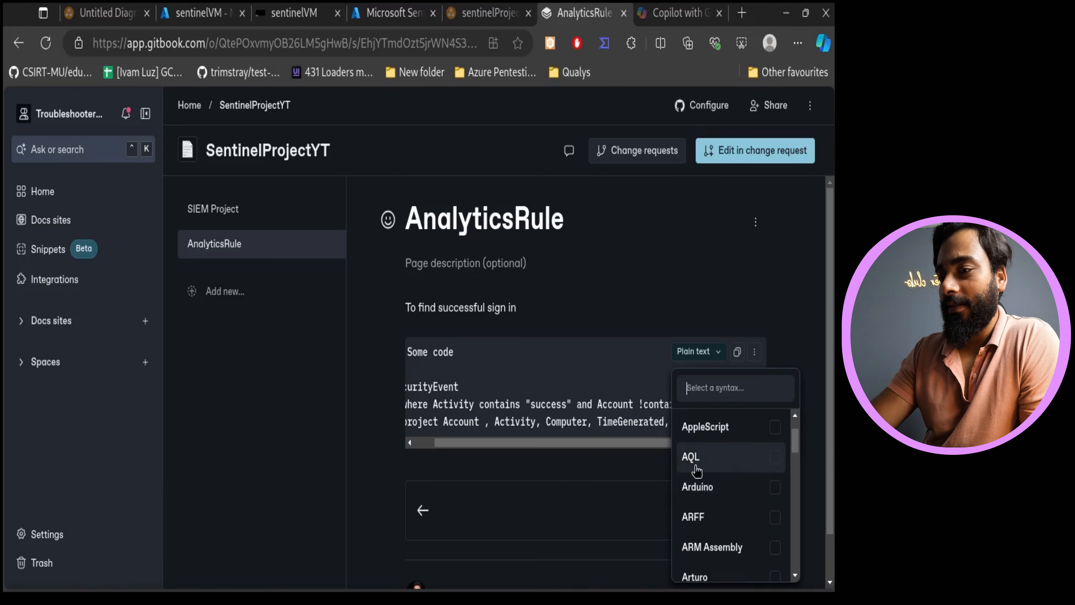
scroll(696, 470, down, 5)
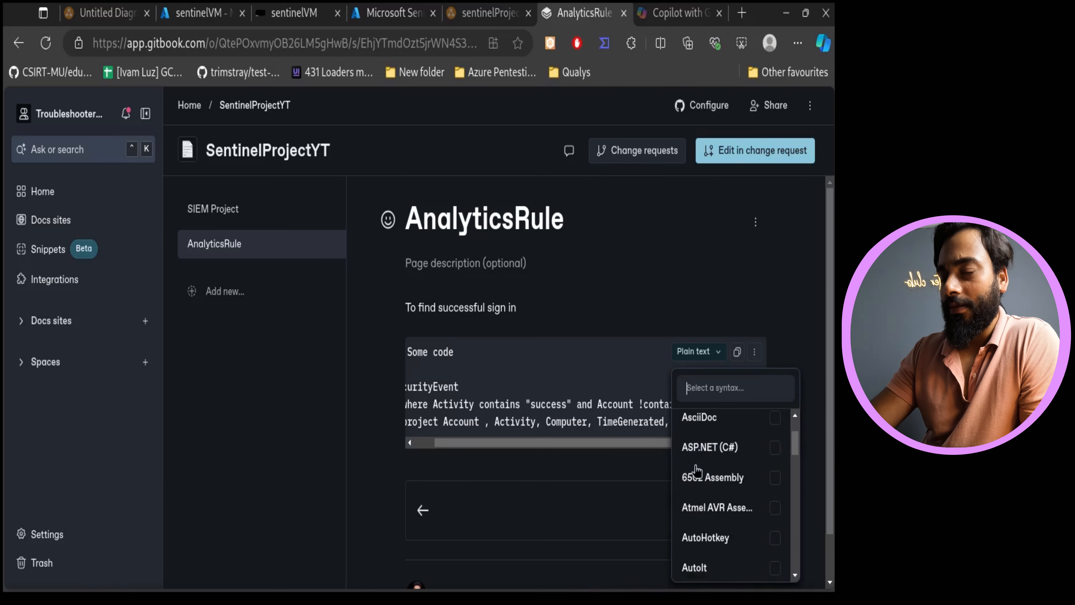
scroll(696, 471, down, 3)
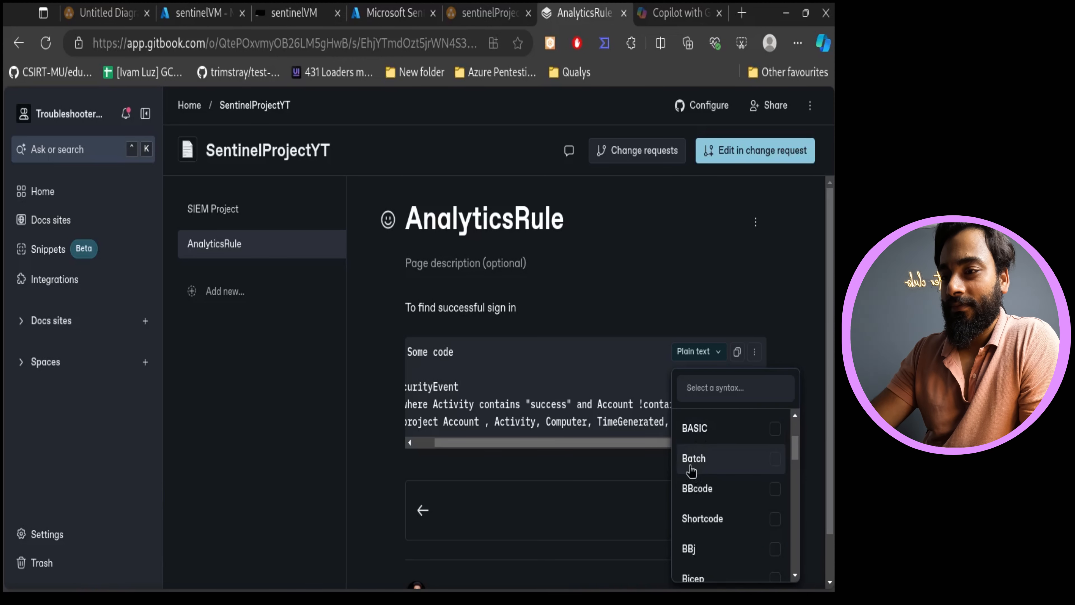
scroll(692, 471, down, 8)
scroll(691, 471, down, 8)
scroll(691, 470, down, 10)
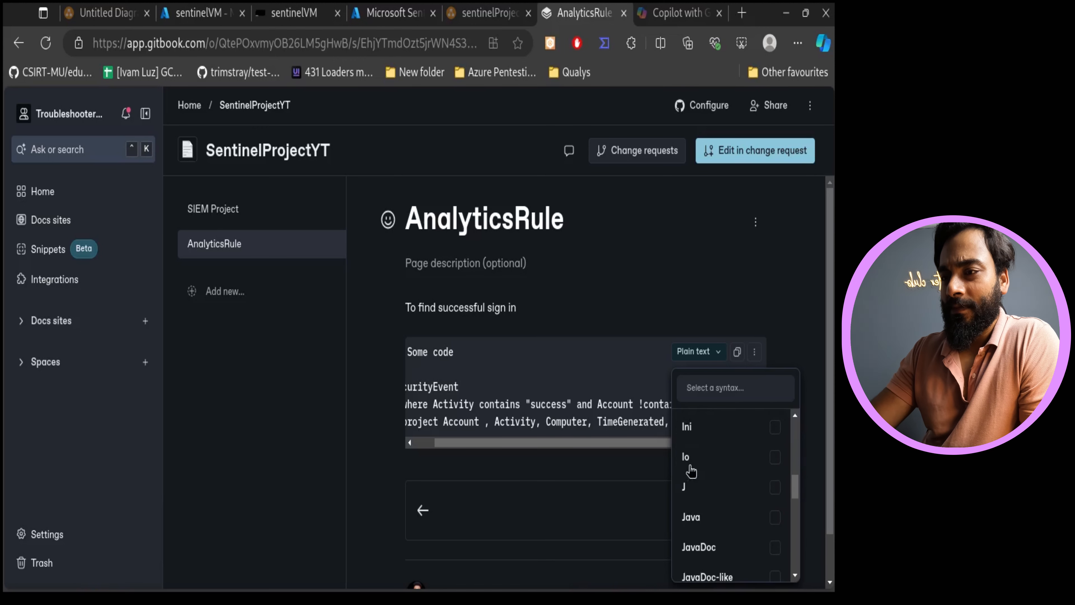
scroll(691, 470, up, 10)
scroll(689, 470, up, 10)
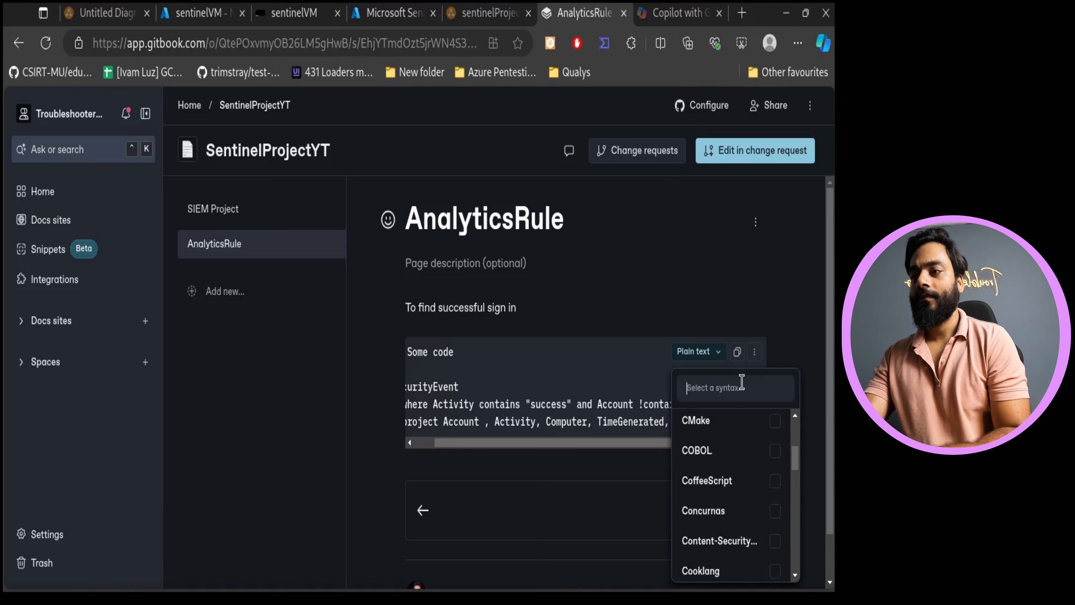
- Change the code block's comment line to '// KQL code'
click(451, 397)
drag(560, 445, 454, 411)
click(441, 366)
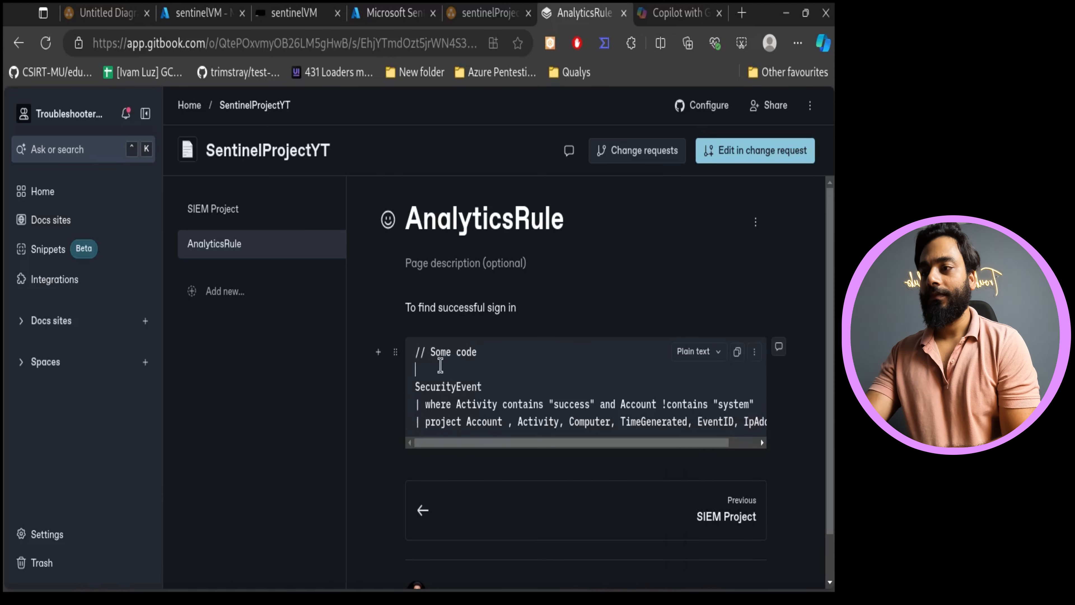
drag(456, 352, 443, 349)
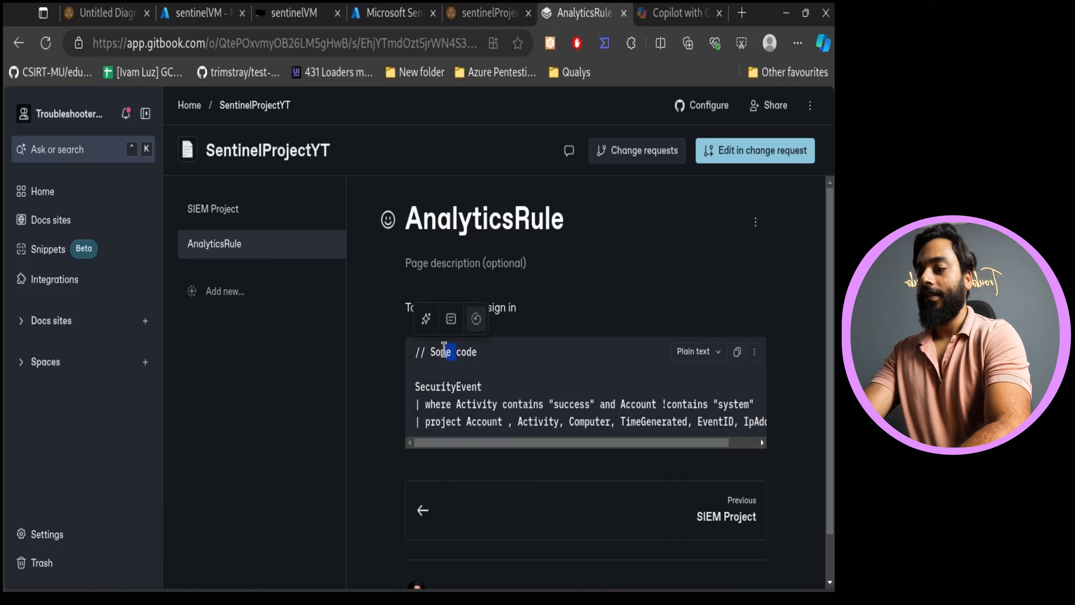
key(BackSpace)
key(BackSpace)
key(BackSpace)
text(KQL)
click(660, 299)
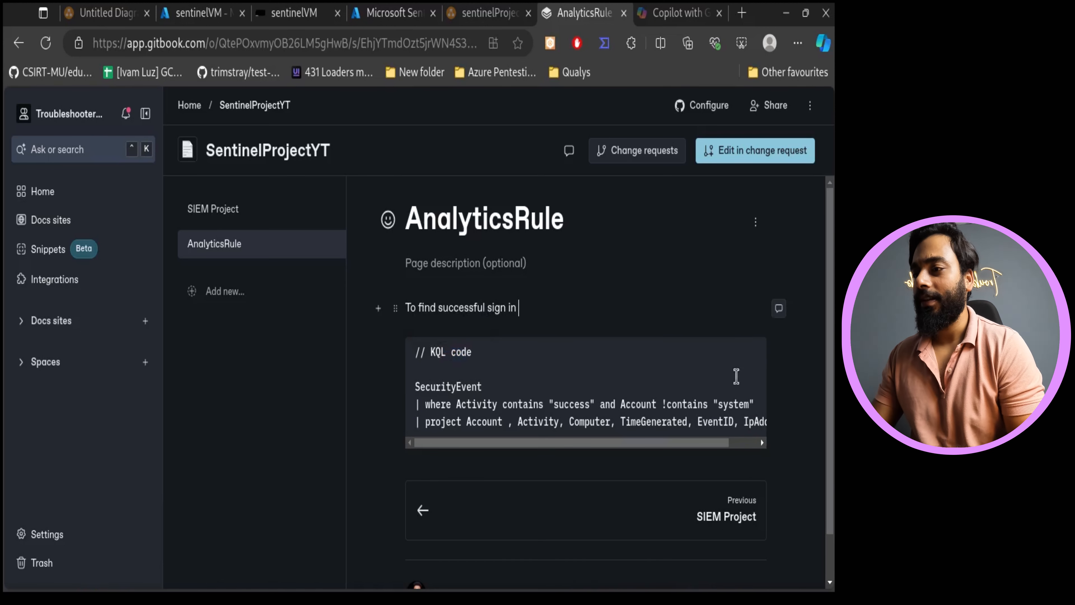
- Add a new empty paragraph below the code block
scroll(613, 386, down, 1)
scroll(612, 387, down, 1)
click(544, 414)
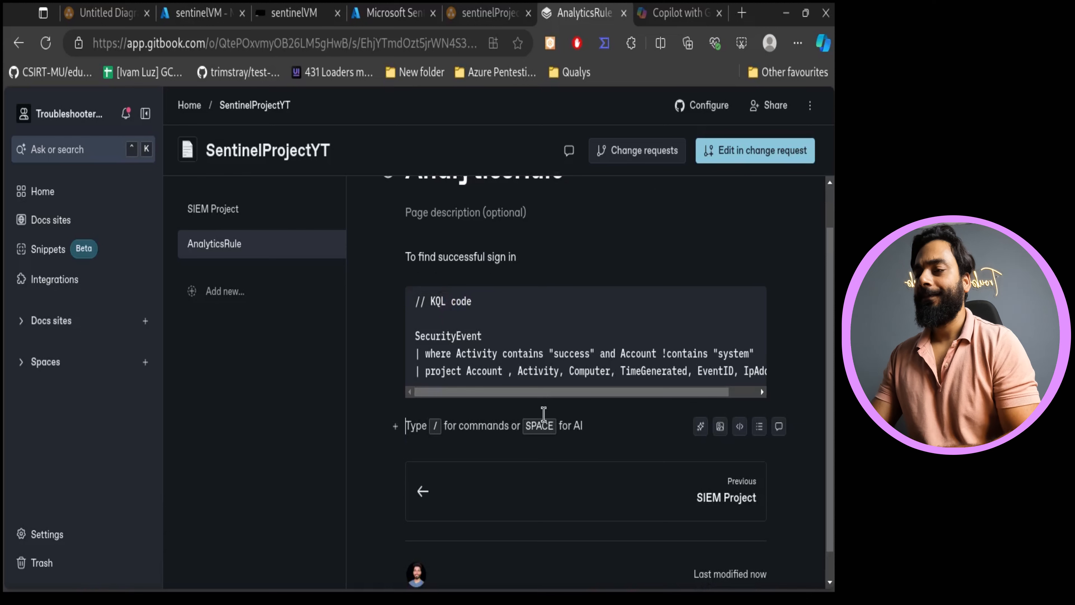
key(Return)
scroll(543, 414, up, 1)
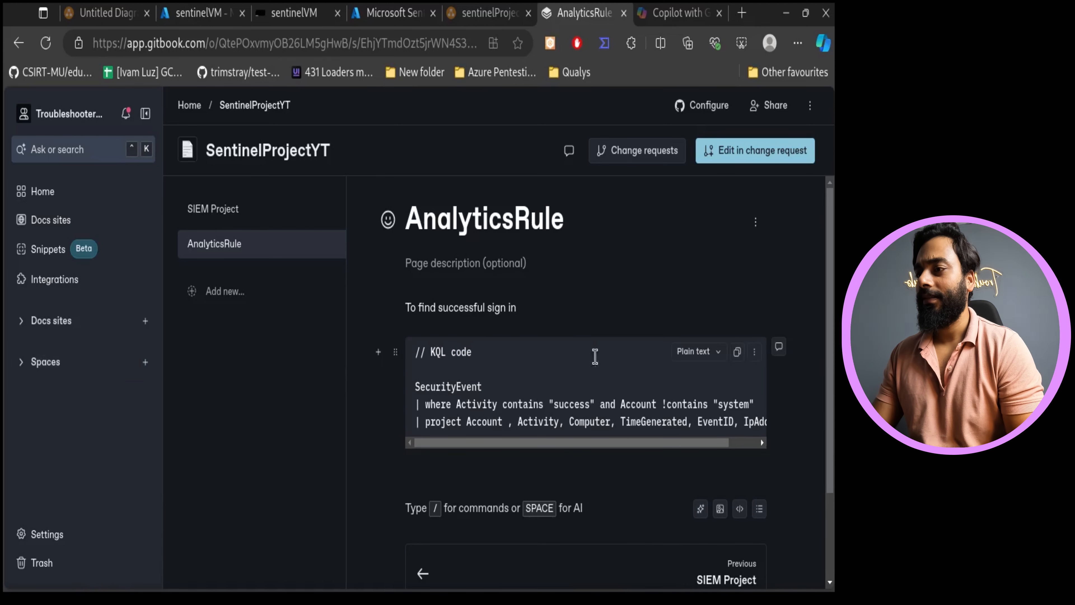
- Copy the rule's MITRE ATT&CK tactic from Sentinel, paste it below the code block, and start a new line
click(424, 12)
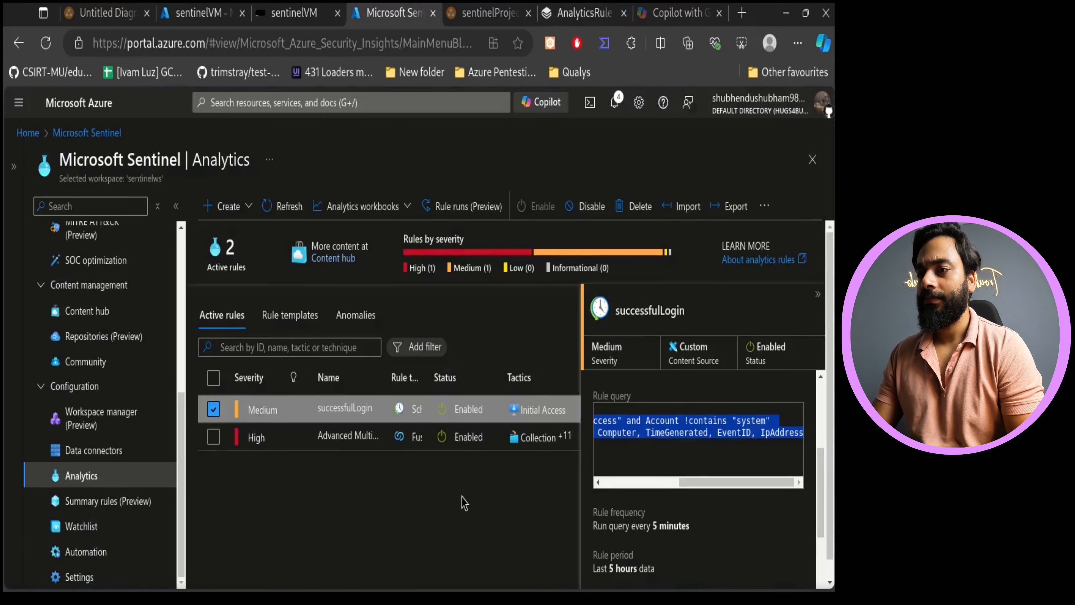
scroll(665, 487, up, 4)
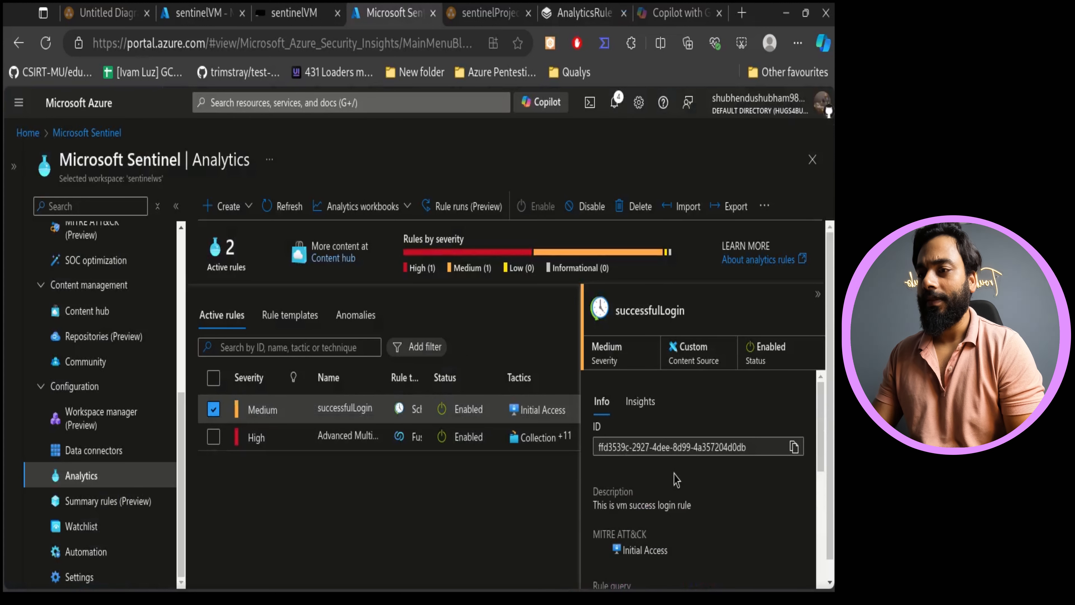
scroll(676, 480, down, 3)
scroll(675, 480, up, 2)
drag(668, 456, 592, 436)
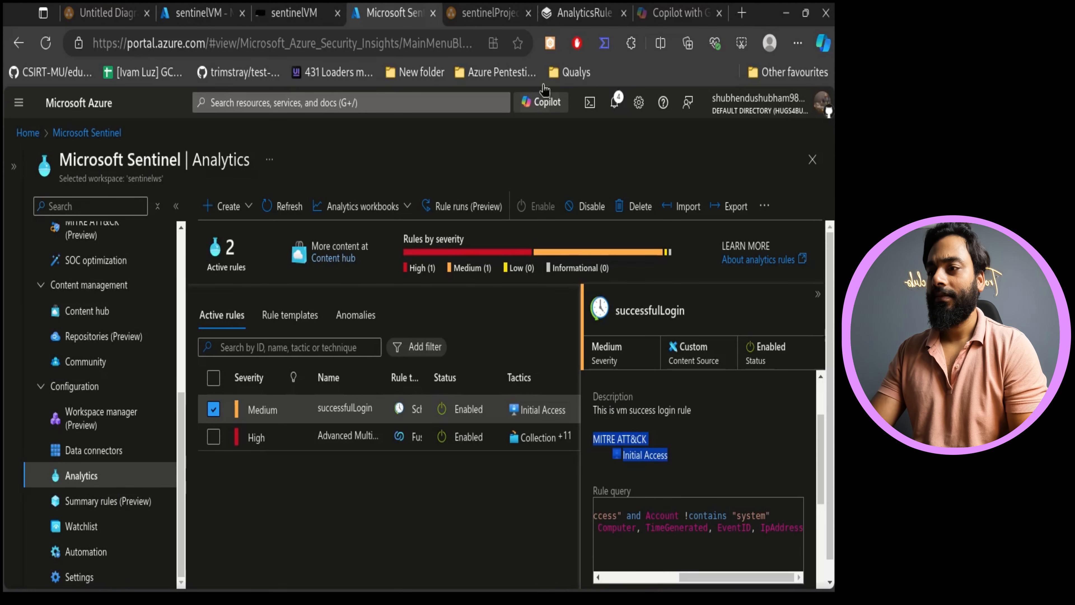
click(592, 13)
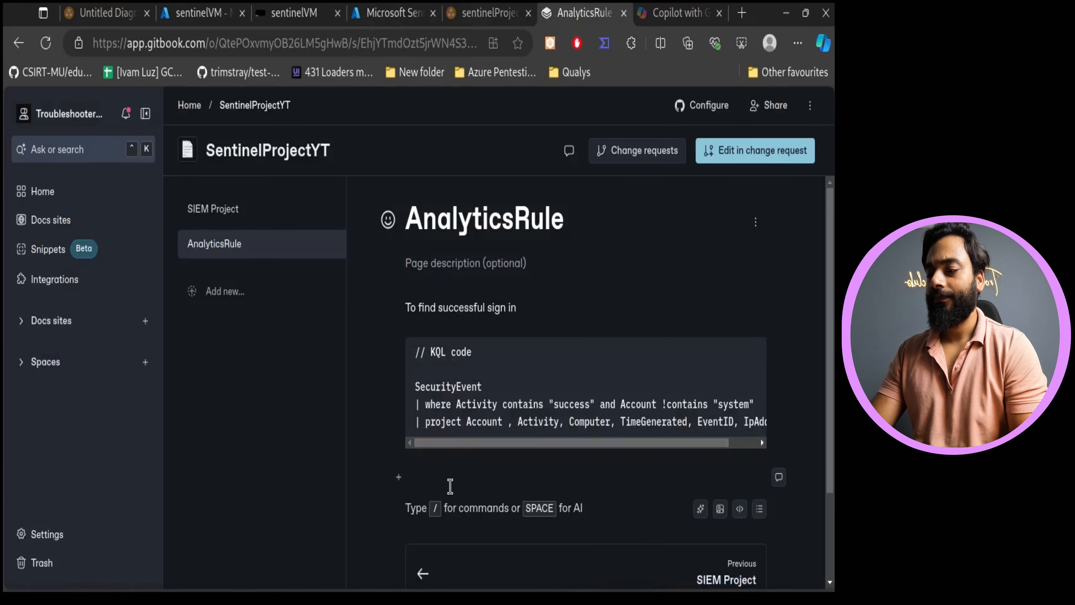
click(419, 481)
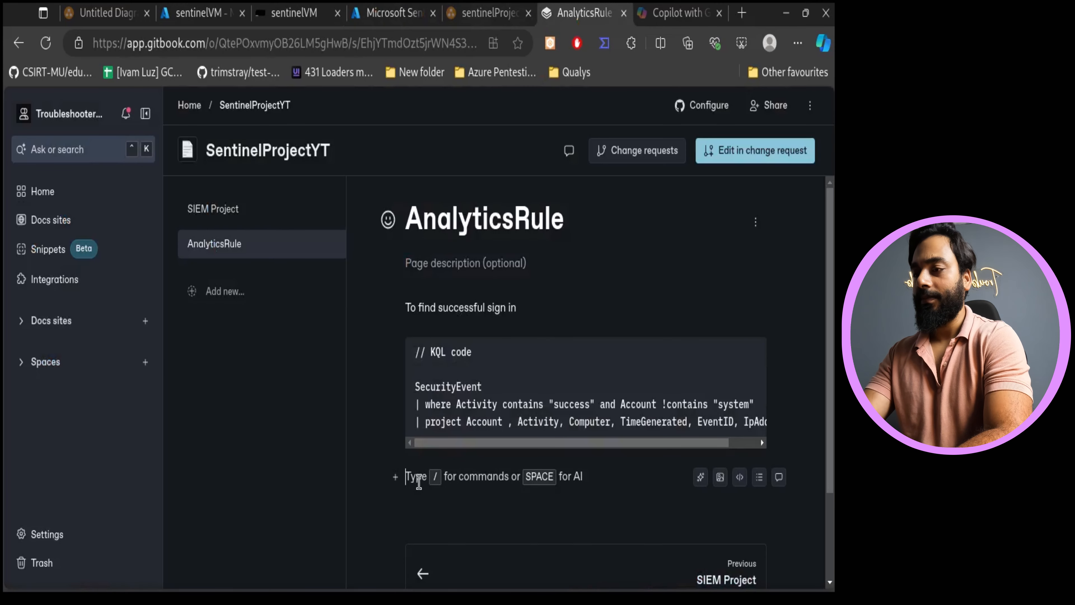
text(MITRE ATT&CK InitialAccess Initial Access)
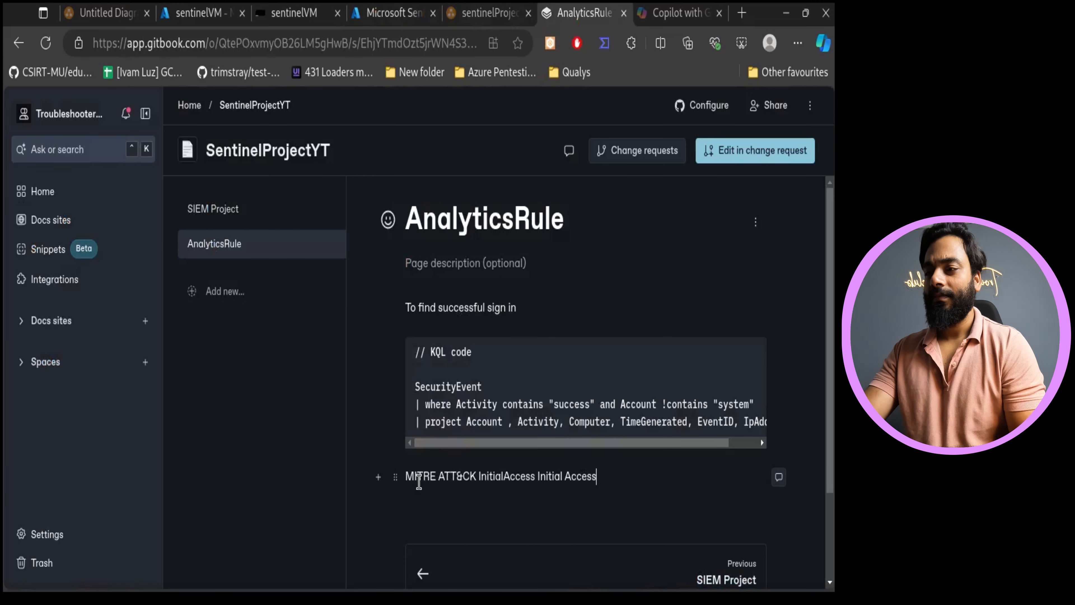
click(652, 504)
key(ctrl+4)
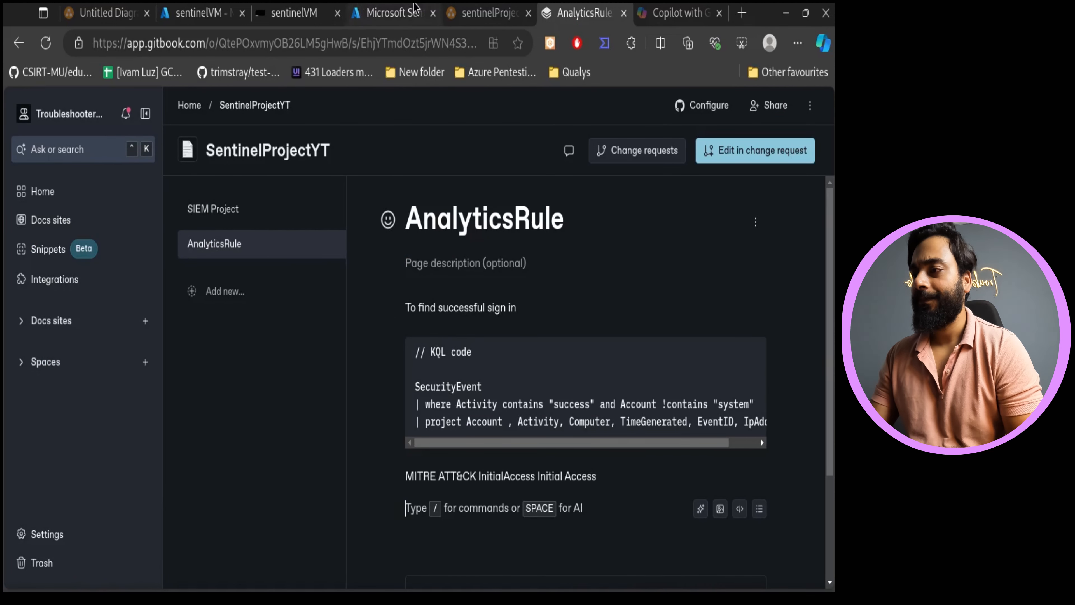
- Review the rule's remaining settings, then reopen and refresh the Sentinel incidents list
click(410, 491)
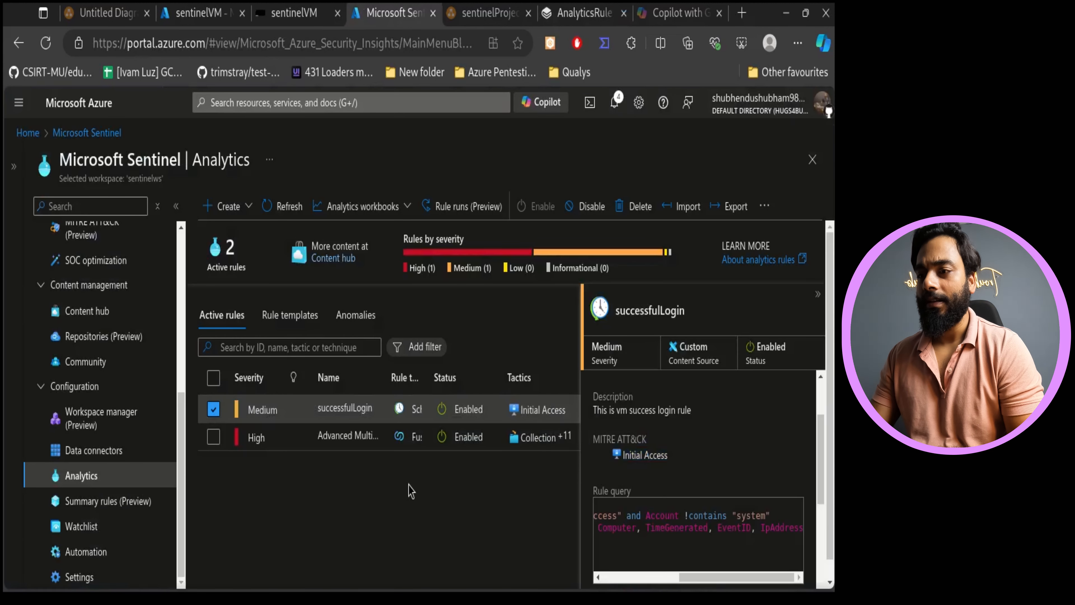
scroll(667, 478, down, 5)
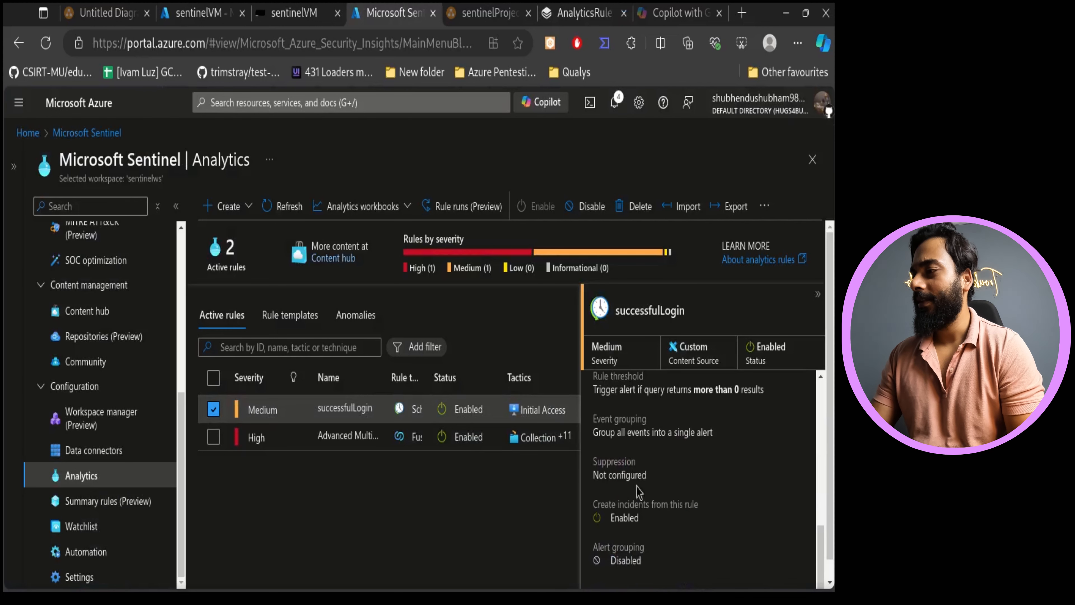
scroll(127, 387, up, 5)
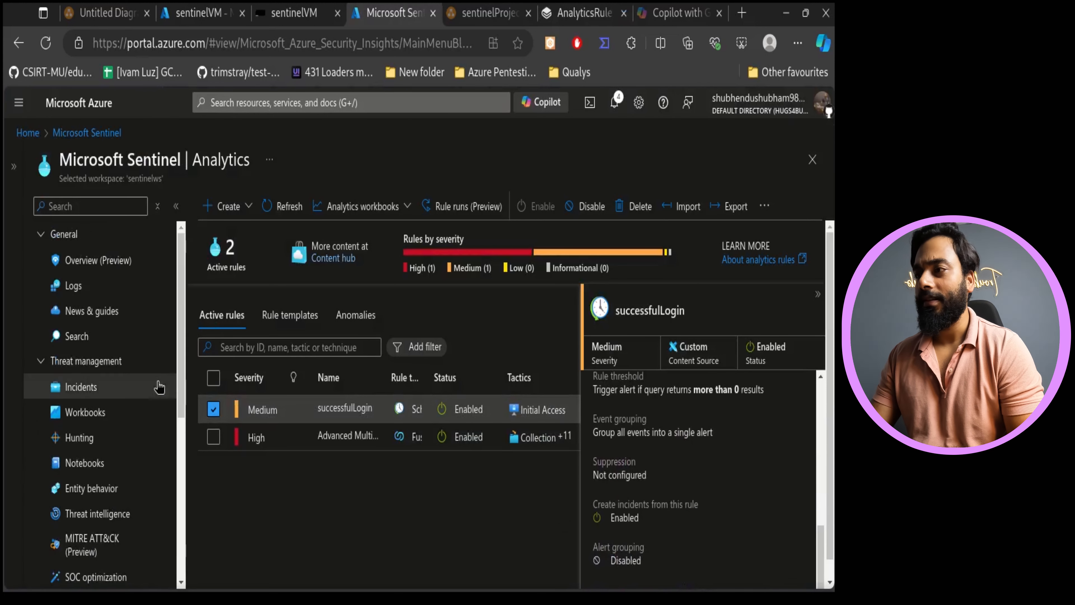
click(117, 388)
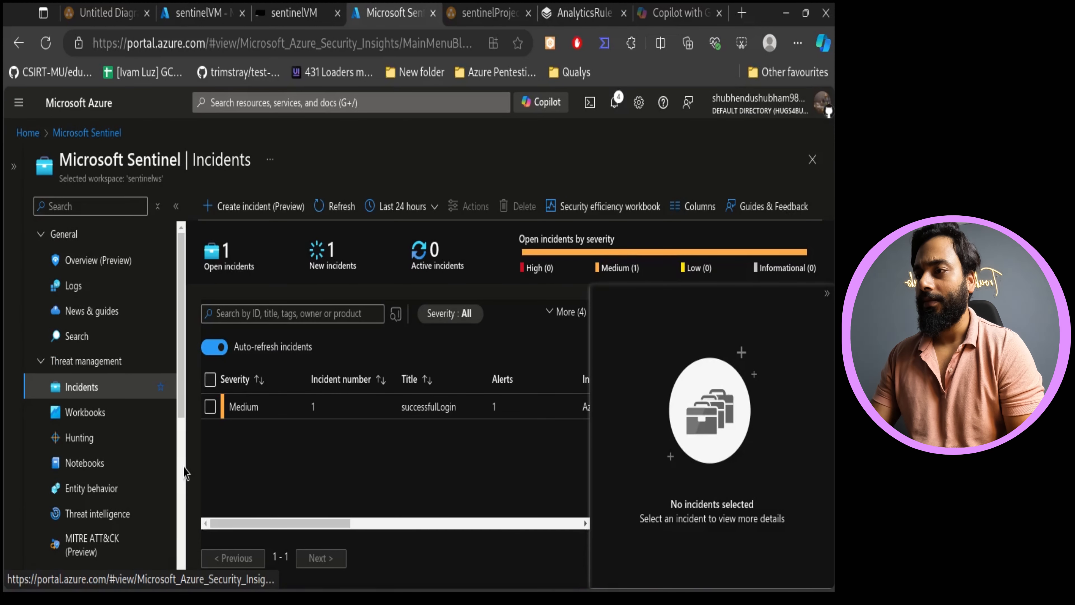
click(339, 205)
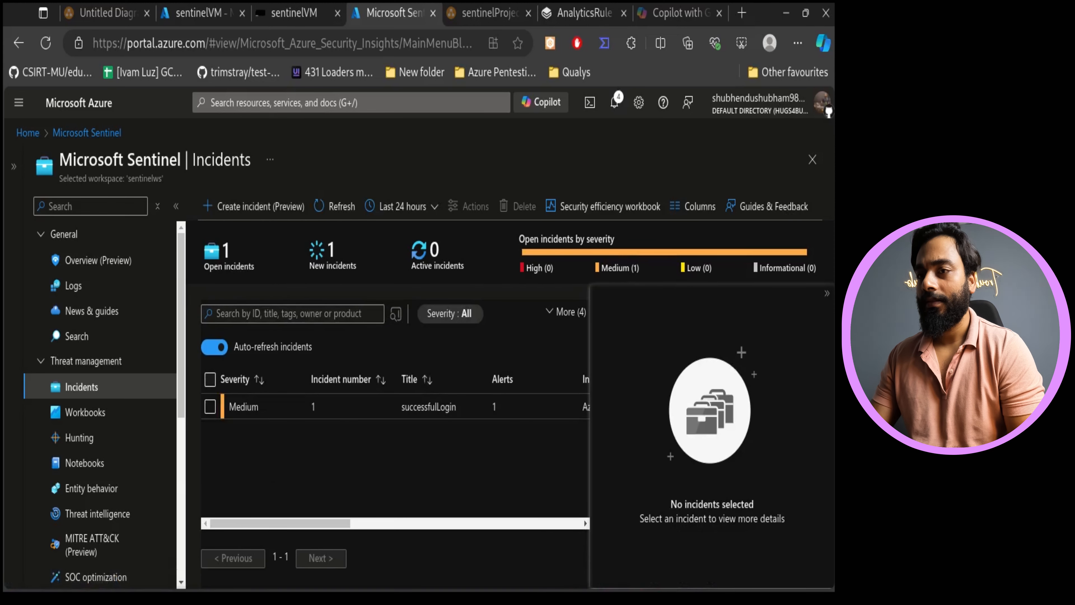
- Delete the existing successfulLogin incident from the Sentinel incidents list
click(826, 293)
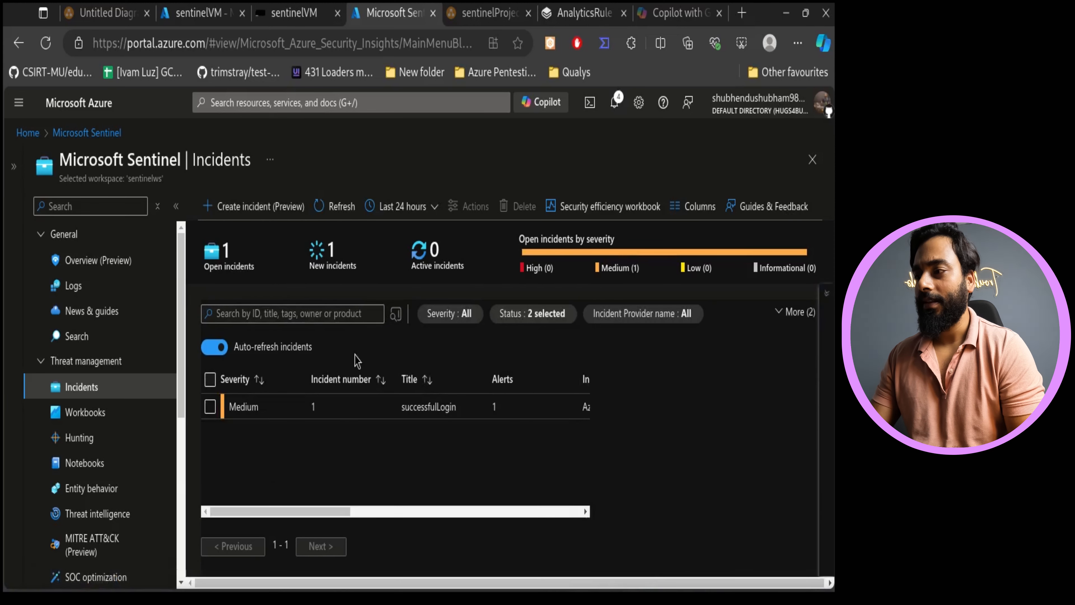
click(210, 407)
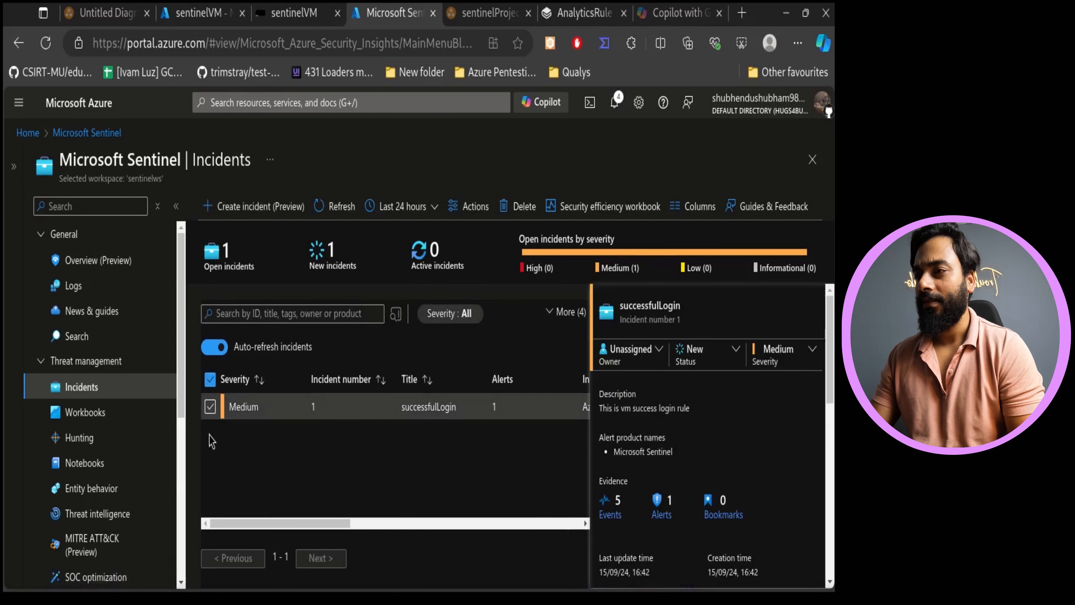
click(518, 207)
click(223, 307)
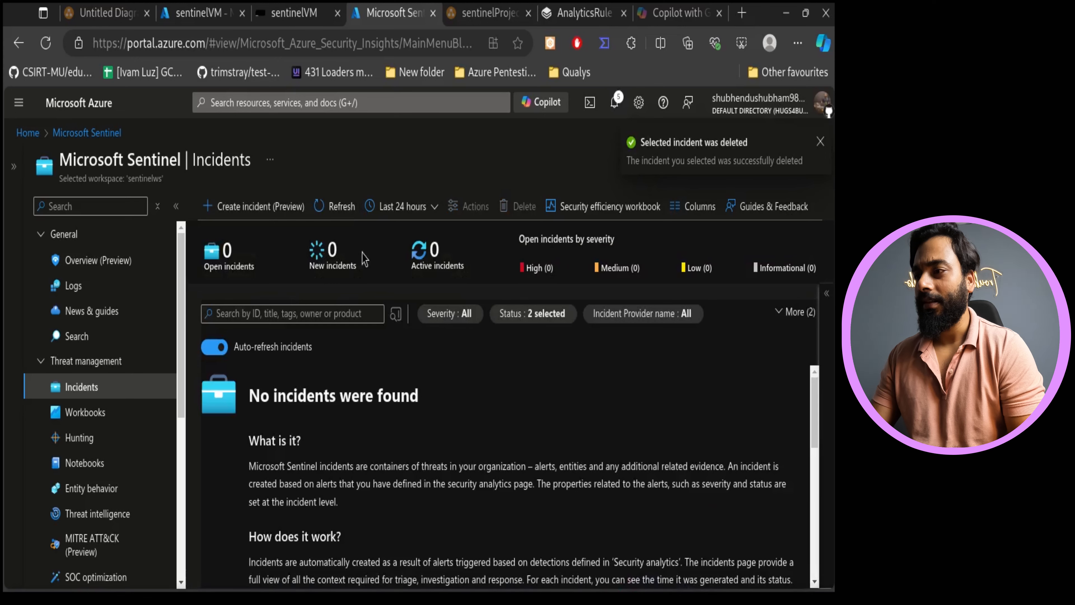
- Refresh the incidents list, then disconnect the Windows 10 VM's Bastion session from its Start menu
click(323, 209)
click(294, 7)
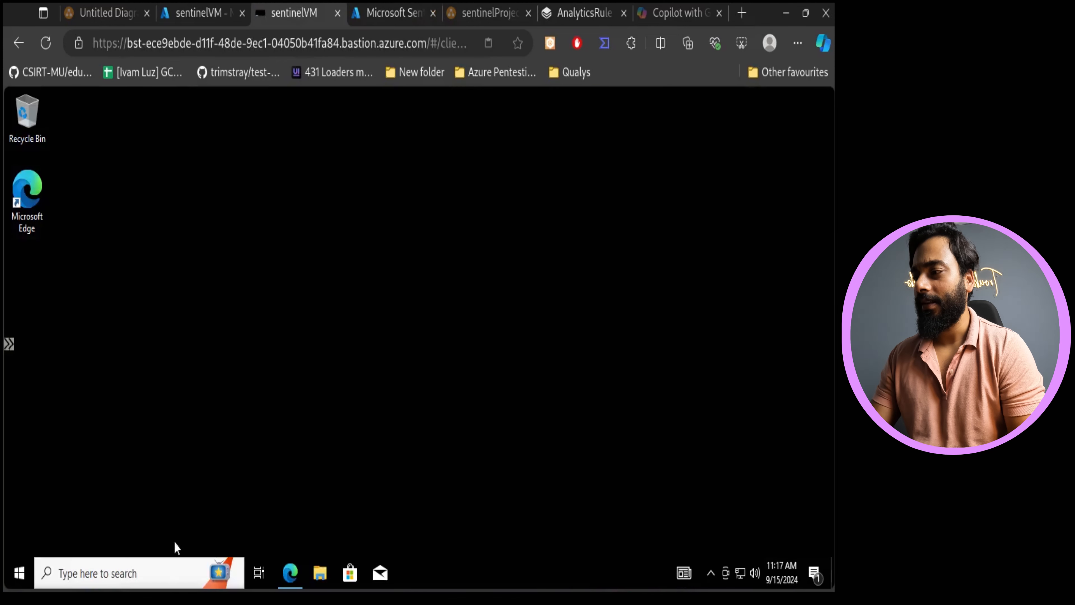
click(20, 574)
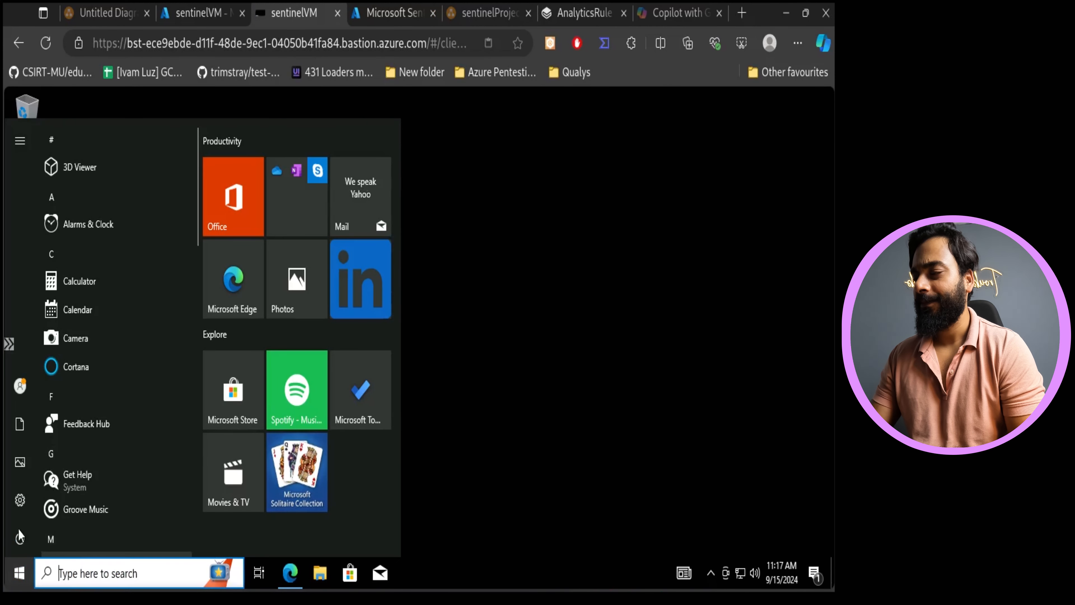
click(20, 536)
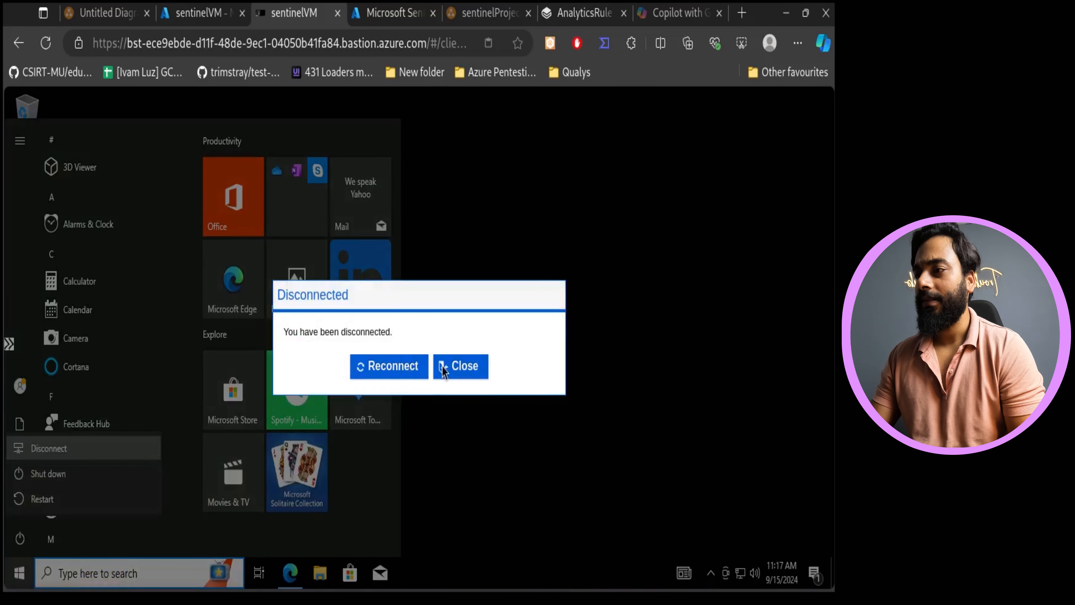
click(443, 368)
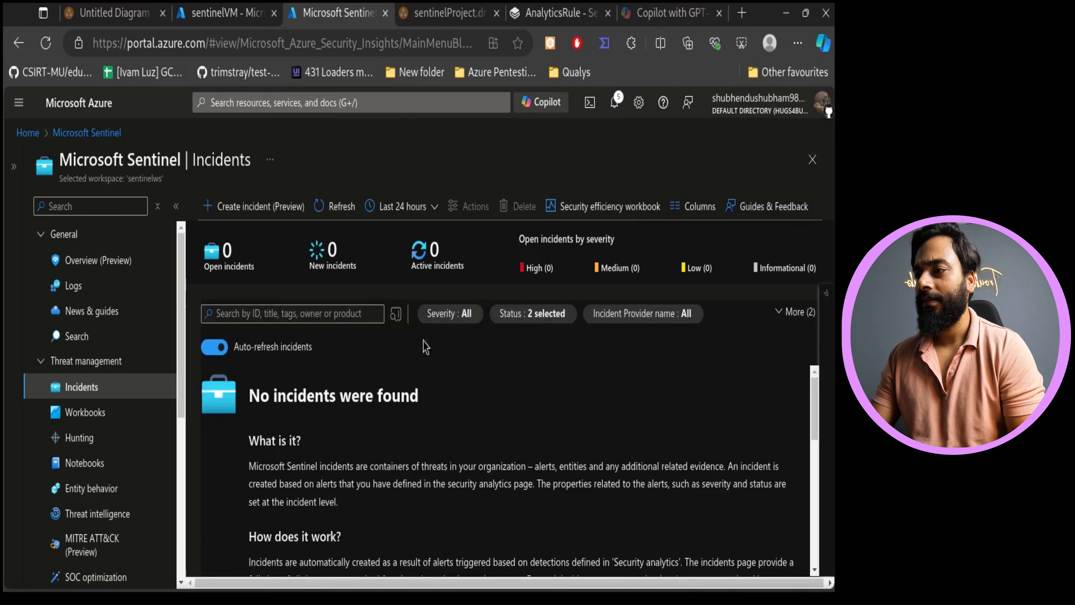
- Reconnect to sentinelVM through Bastion by entering the VM password and connecting in a new tab
click(229, 6)
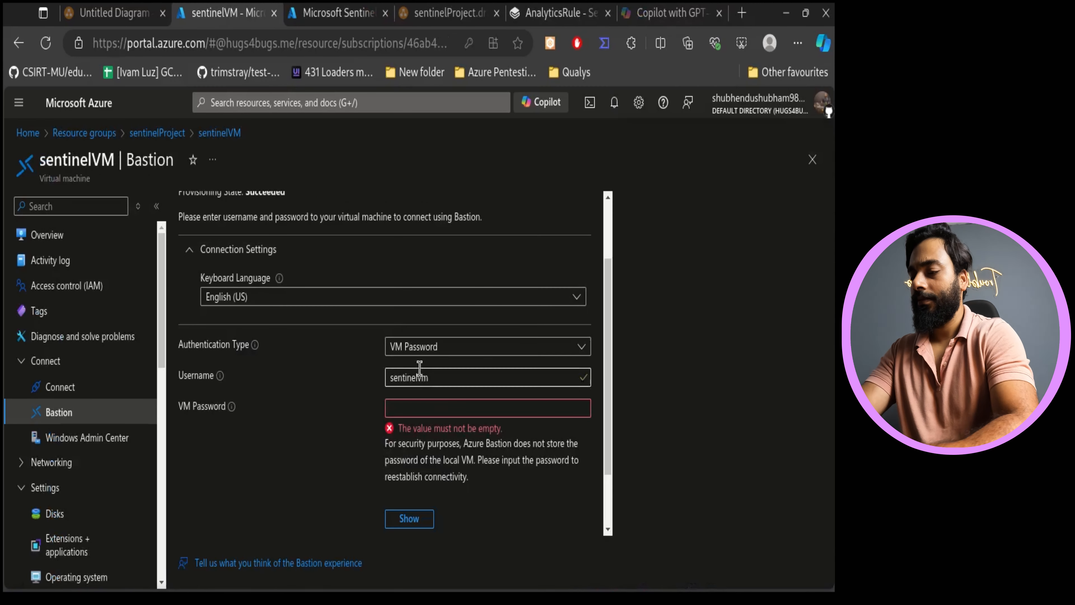
click(437, 406)
text(••••)
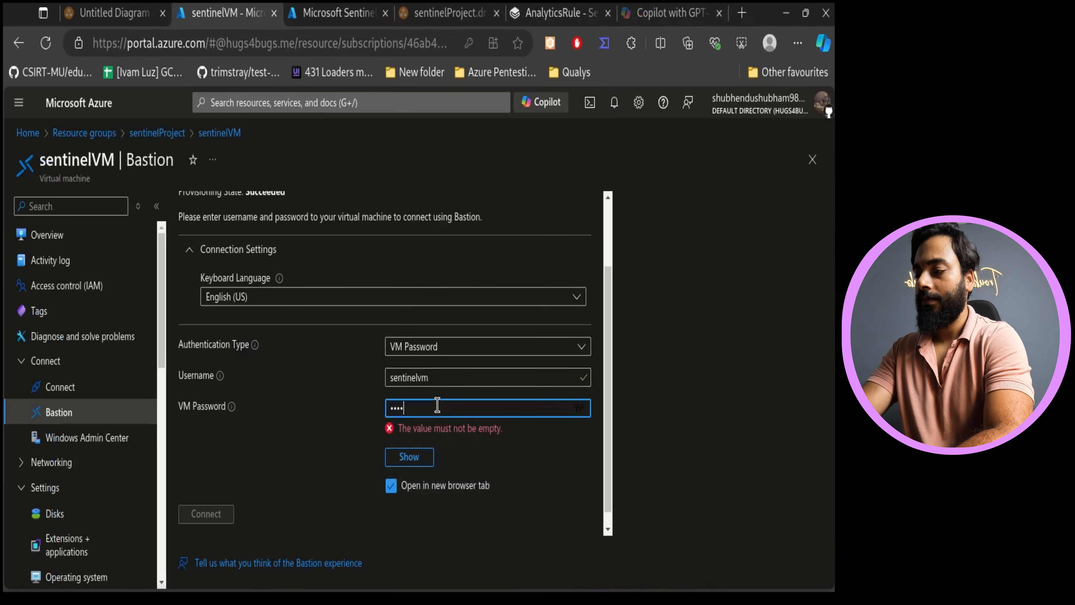
text(•••••••)
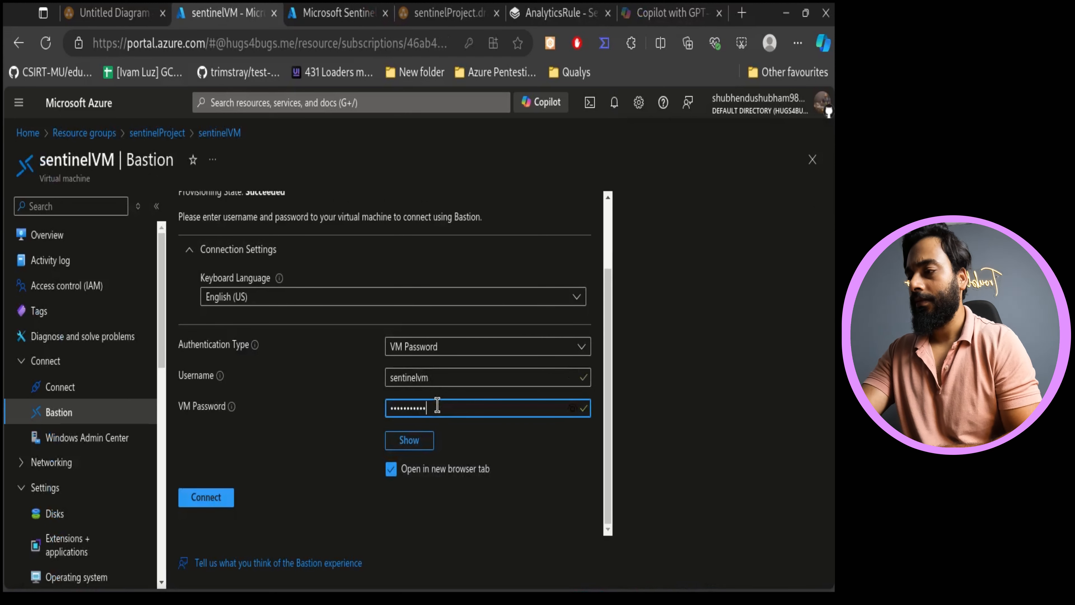
click(201, 497)
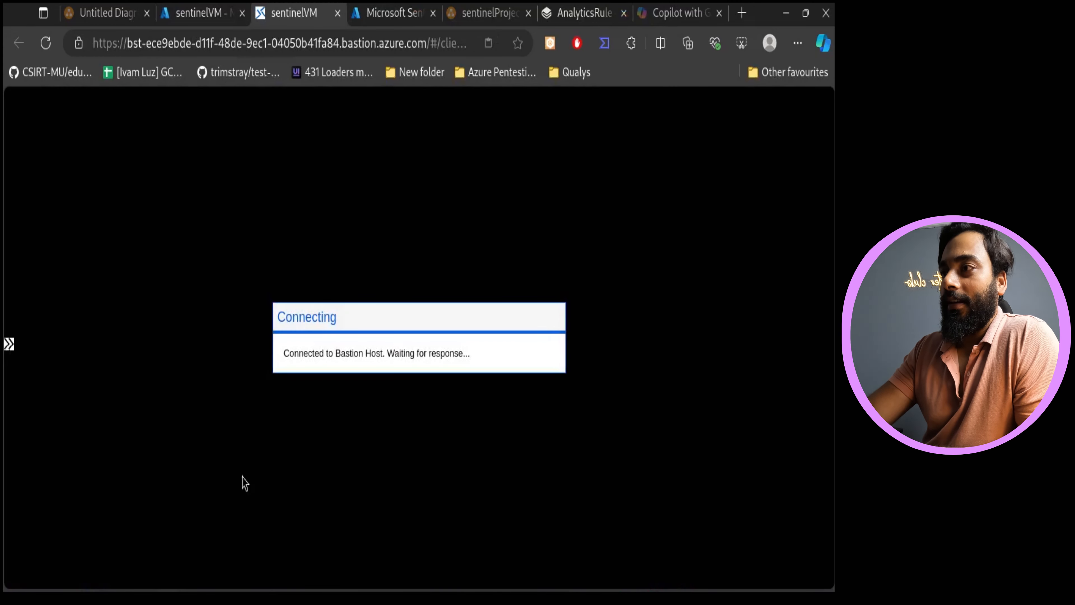
- Refresh the Sentinel incidents list repeatedly to check for a new incident from the login
click(373, 12)
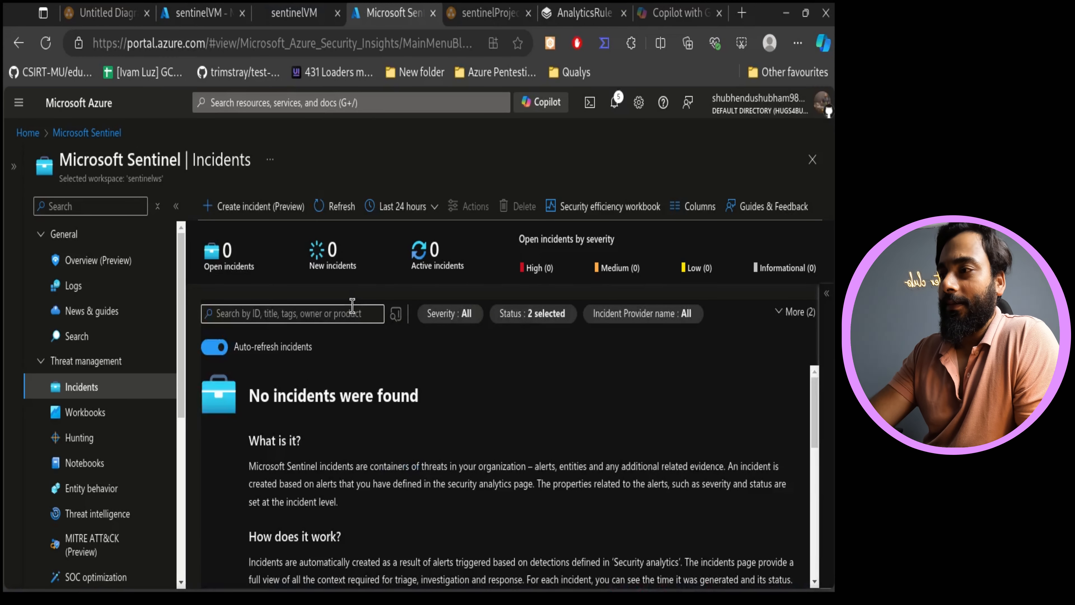
click(336, 206)
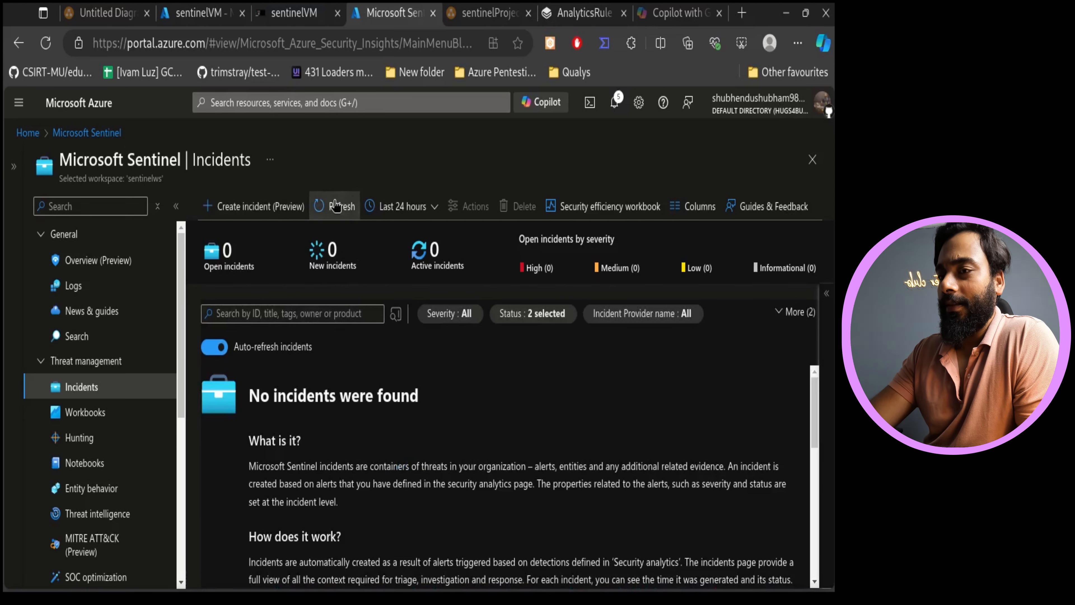
click(336, 206)
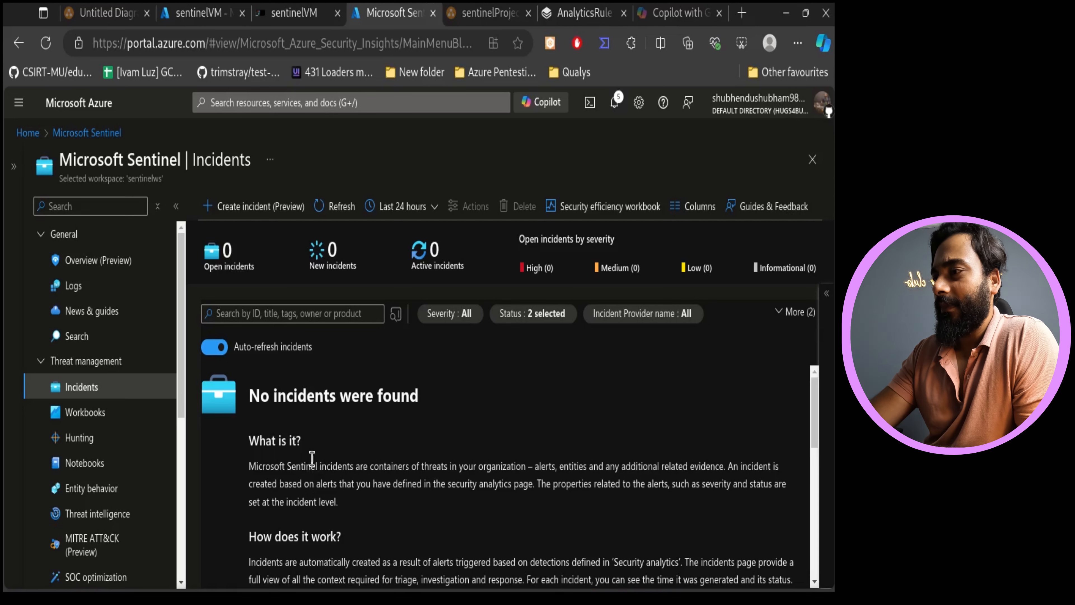
click(296, 12)
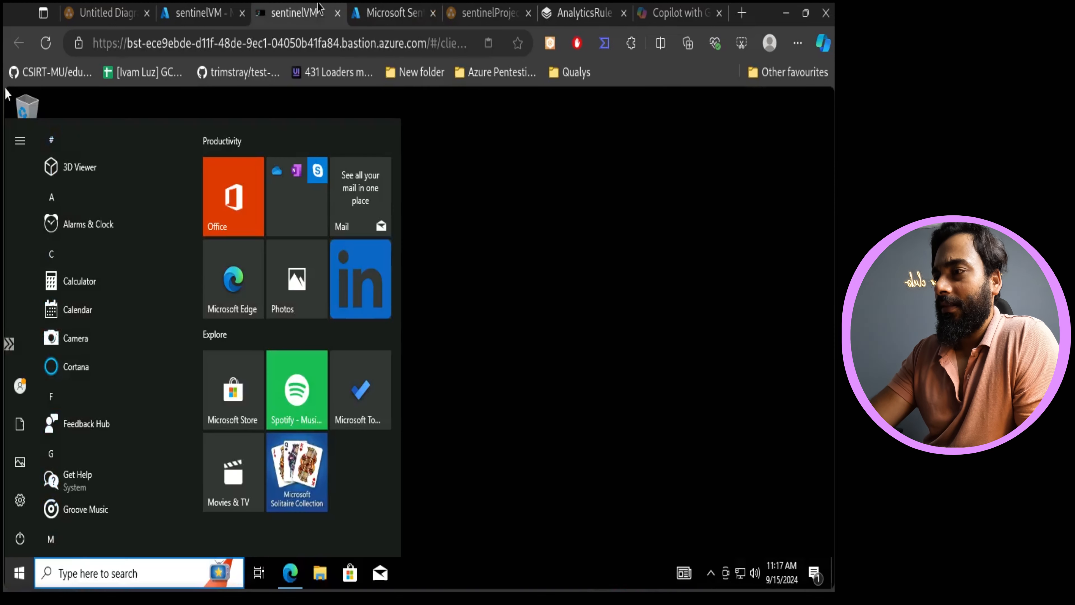
click(373, 5)
click(332, 206)
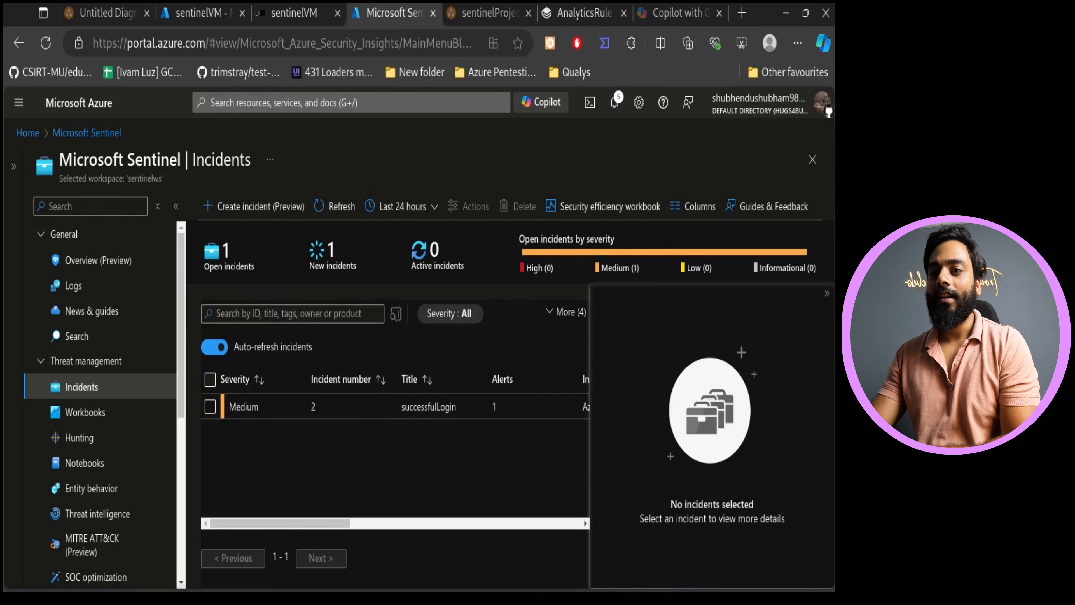
- Select the new successfulLogin incident and open its full details page
click(826, 293)
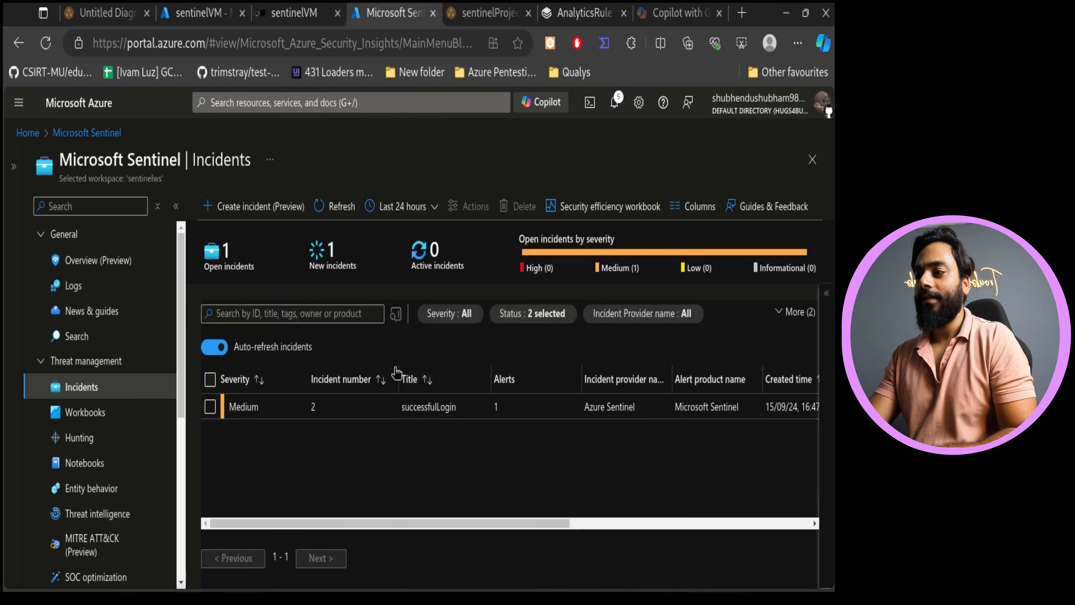
click(242, 406)
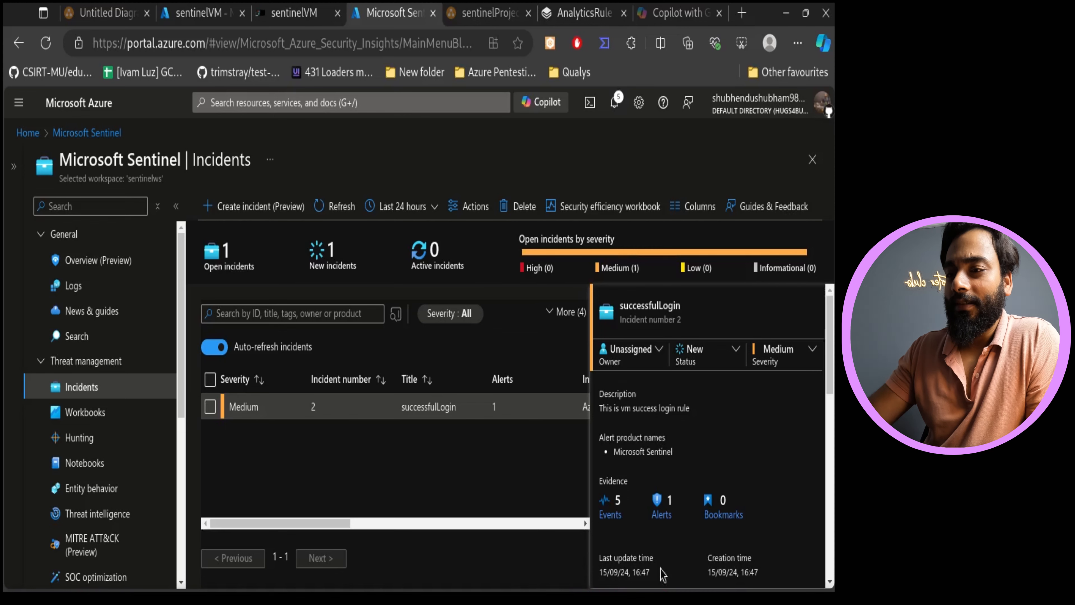
scroll(761, 454, down, 2)
scroll(728, 470, down, 5)
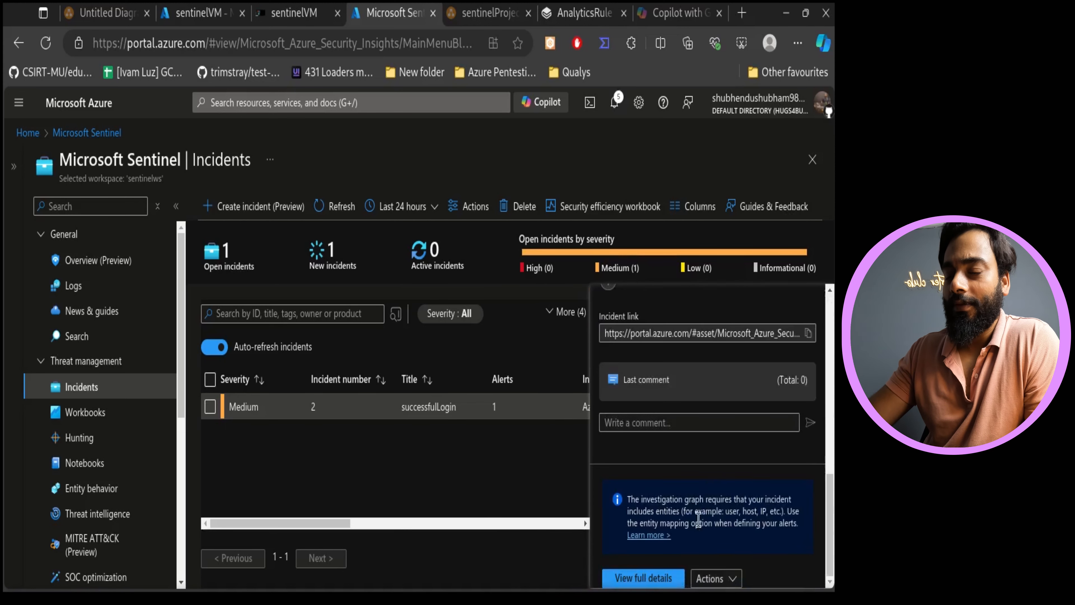
click(643, 578)
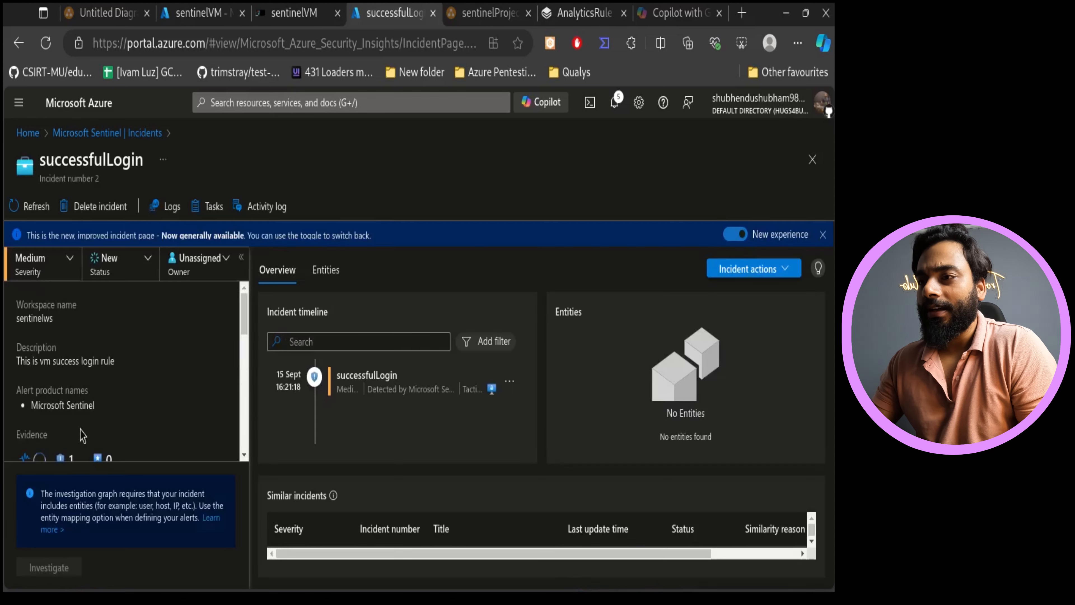
- Open the alert in the incident timeline and review its details
click(381, 392)
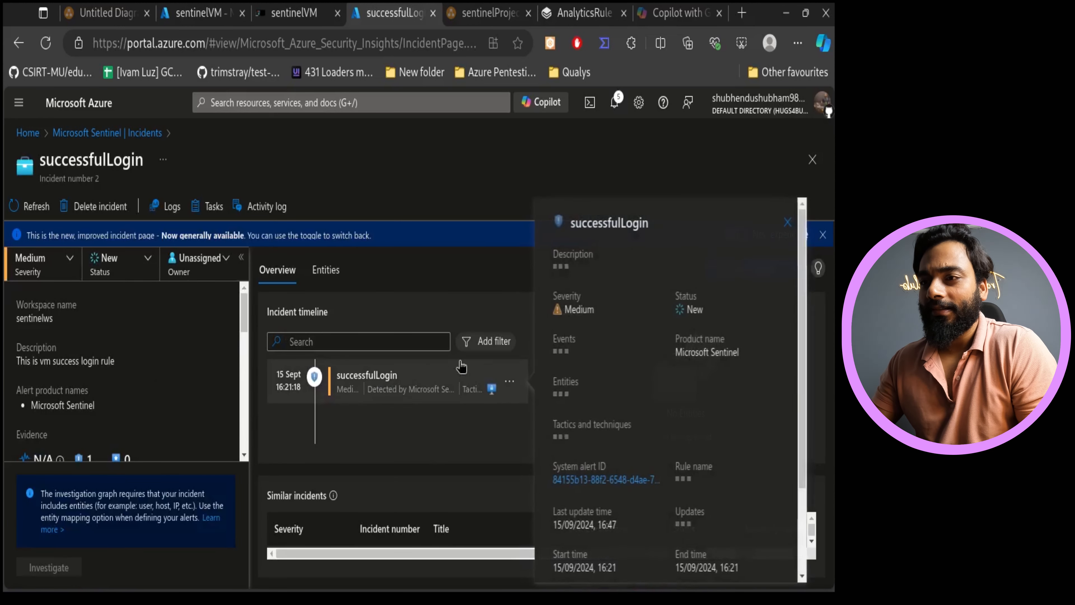
drag(696, 310, 671, 303)
drag(737, 369, 689, 342)
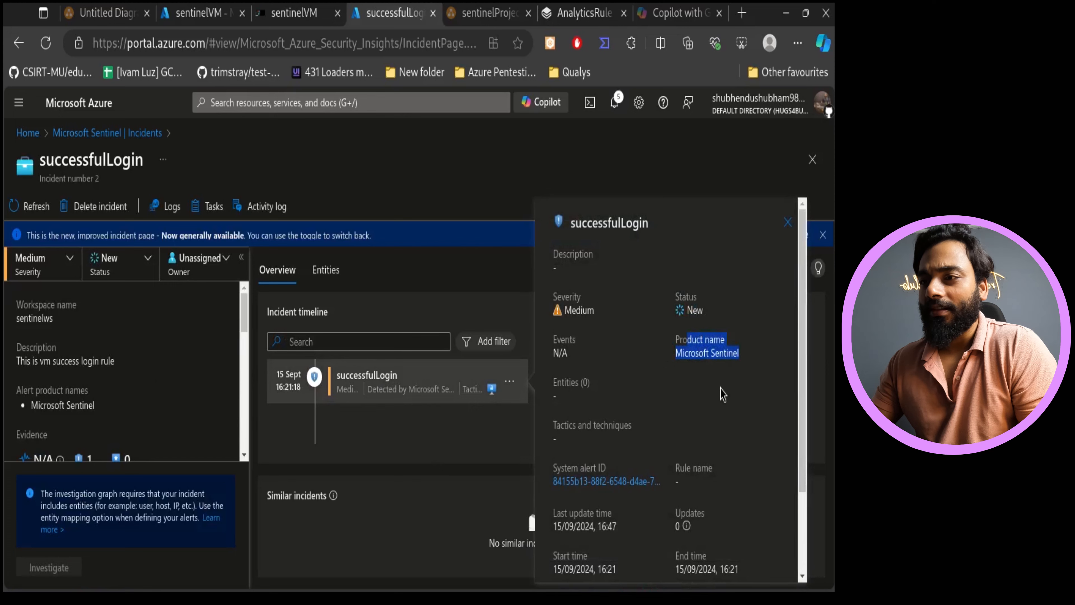
scroll(722, 394, down, 3)
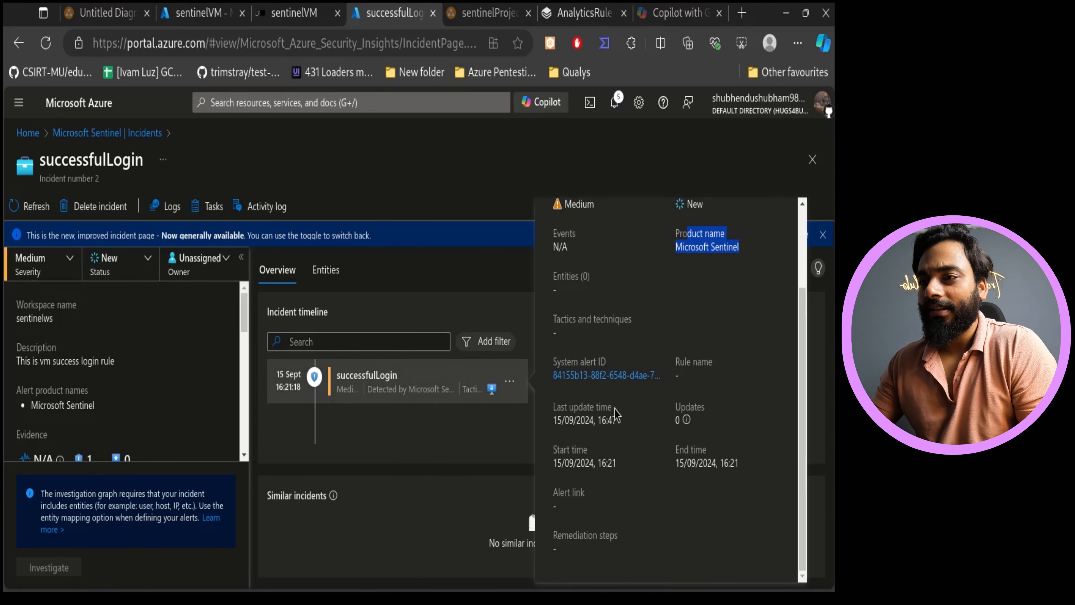
scroll(656, 385, up, 3)
click(592, 443)
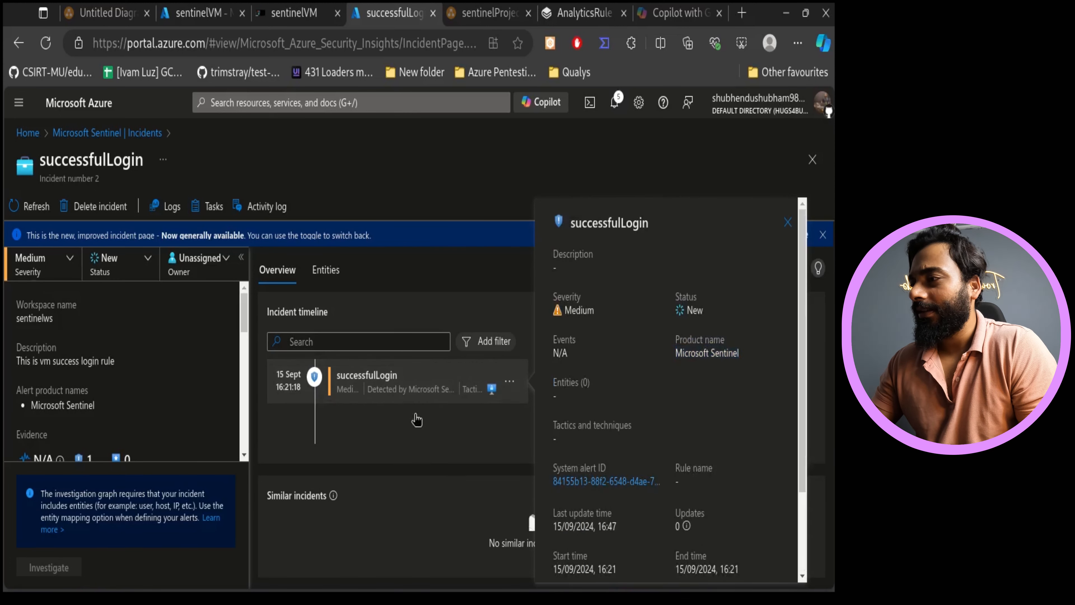
- Review the incident's tactics, rule and comment sections and its actions, then close the incident page
scroll(97, 364, down, 2)
scroll(108, 387, down, 3)
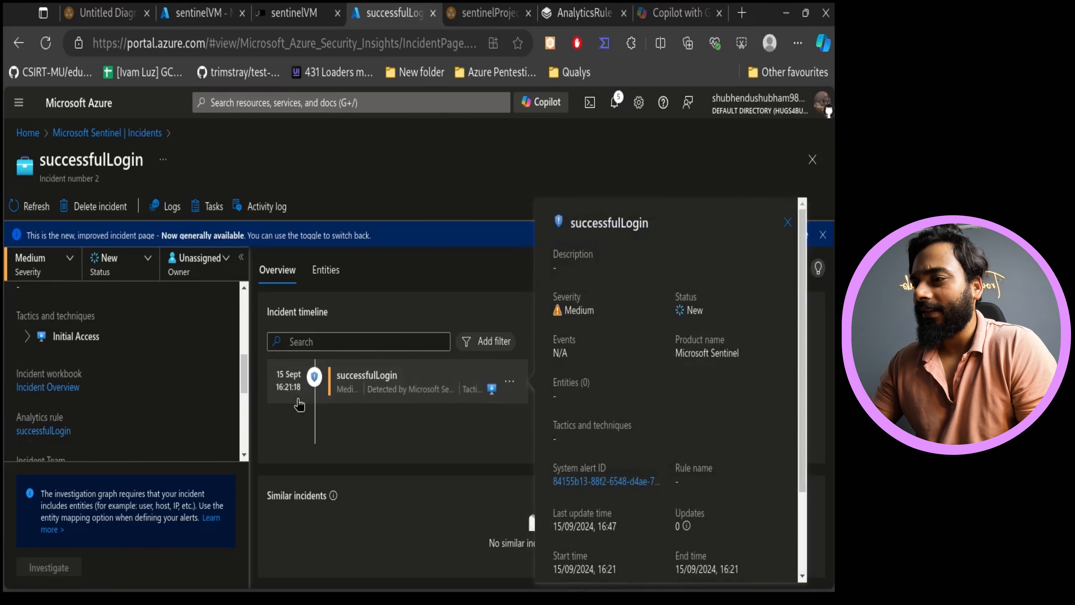
scroll(174, 365, down, 4)
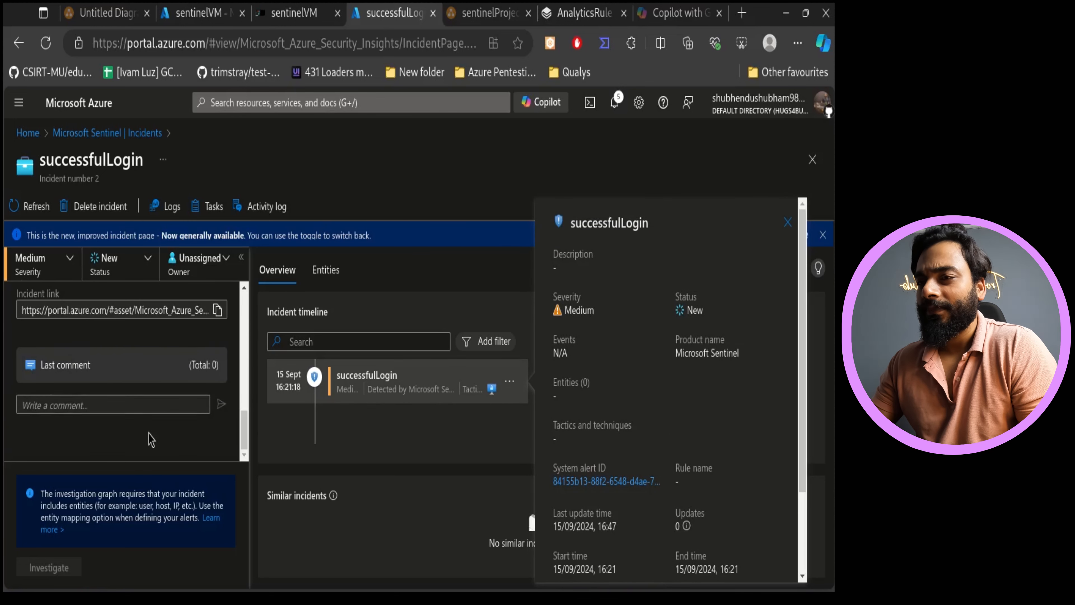
scroll(151, 440, up, 7)
click(529, 403)
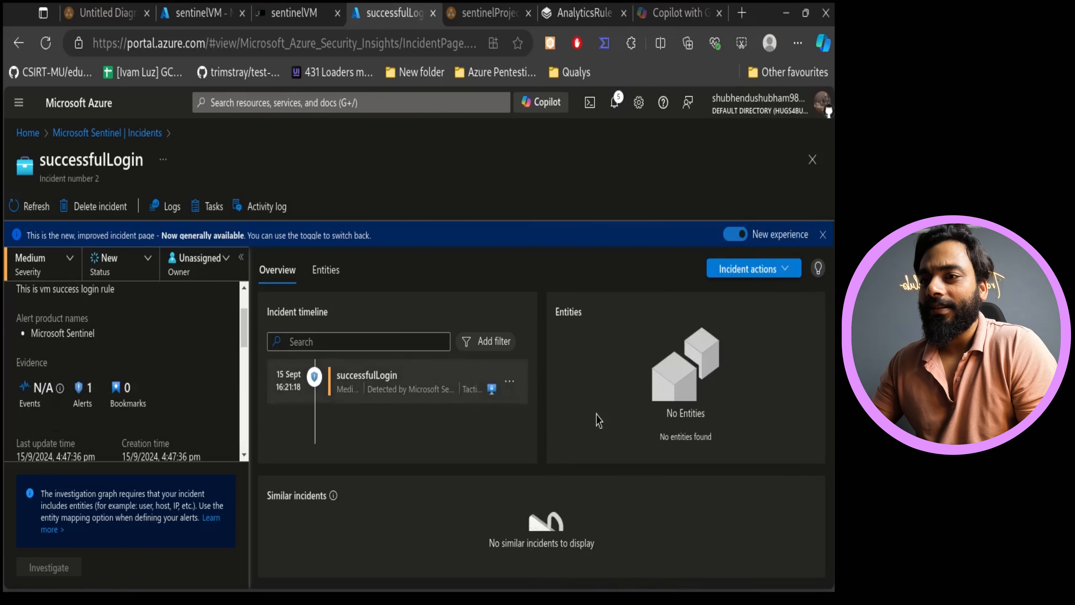
click(749, 273)
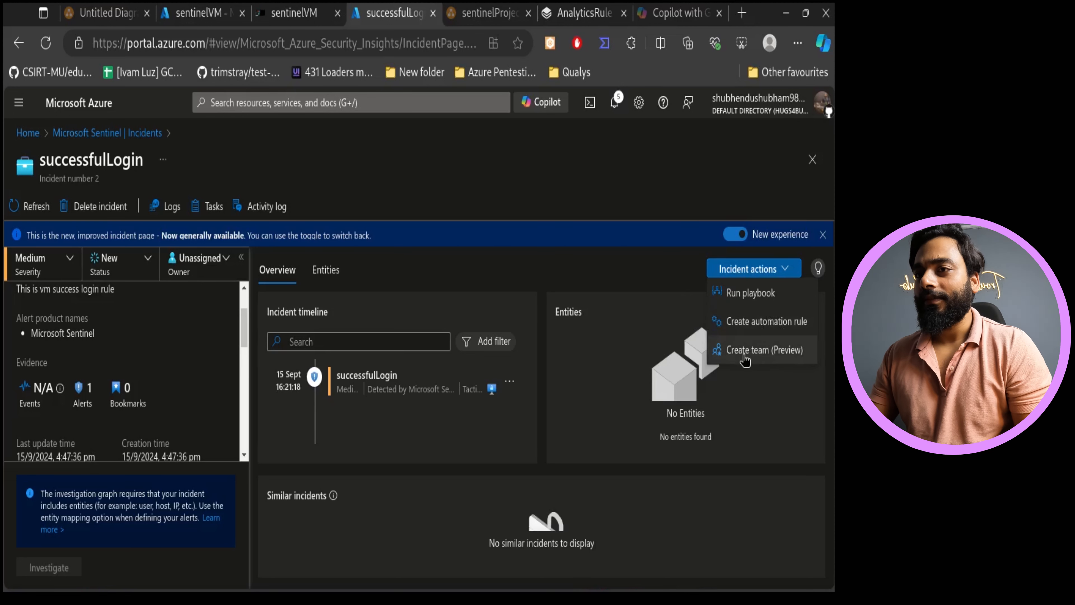
click(436, 212)
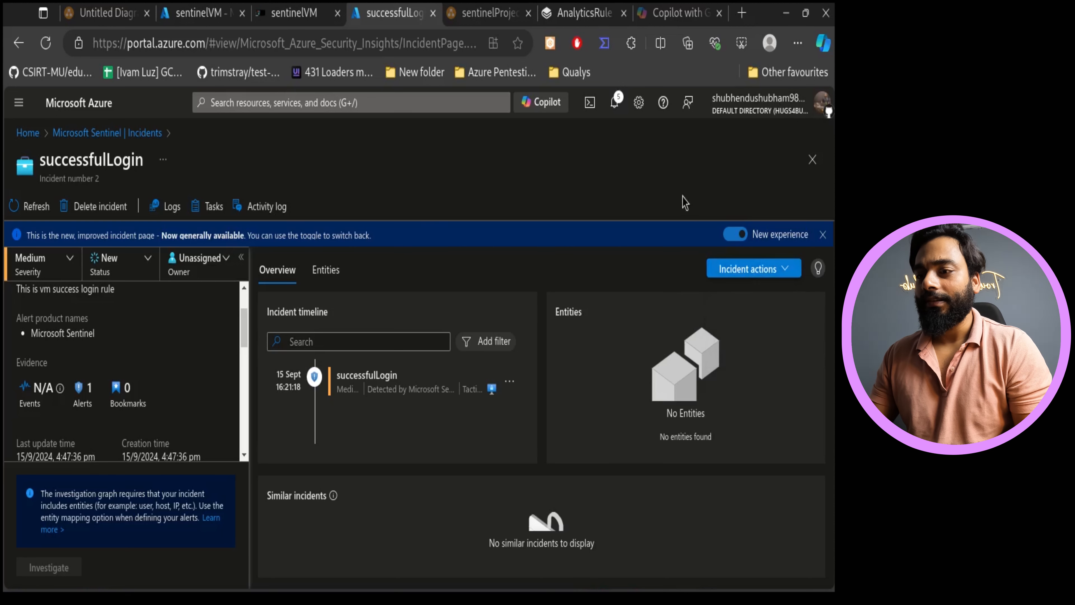
click(812, 160)
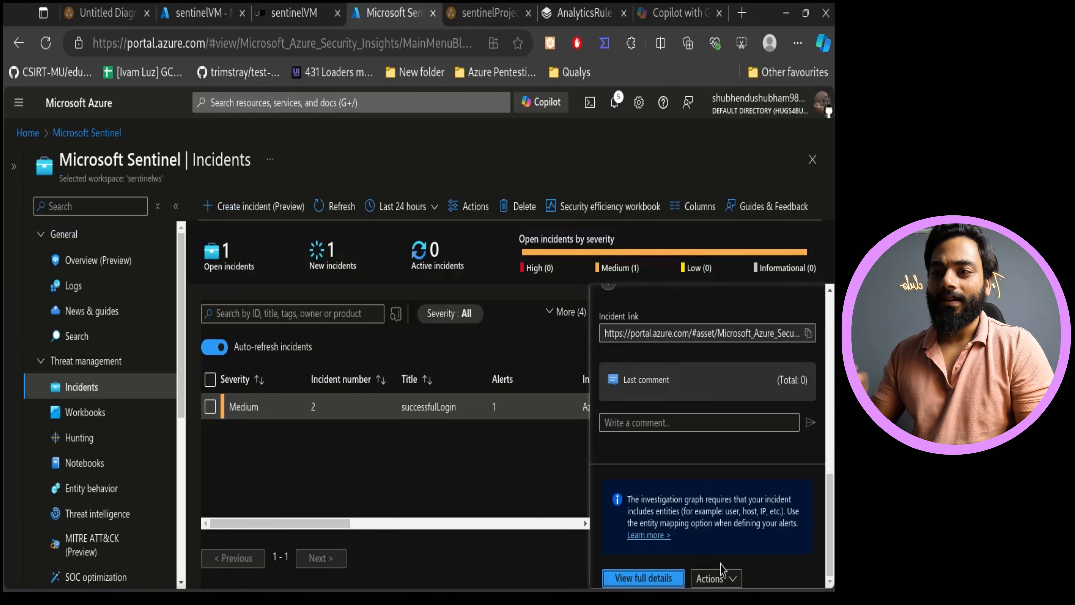
- Change the incident's status to Active
click(724, 579)
click(770, 448)
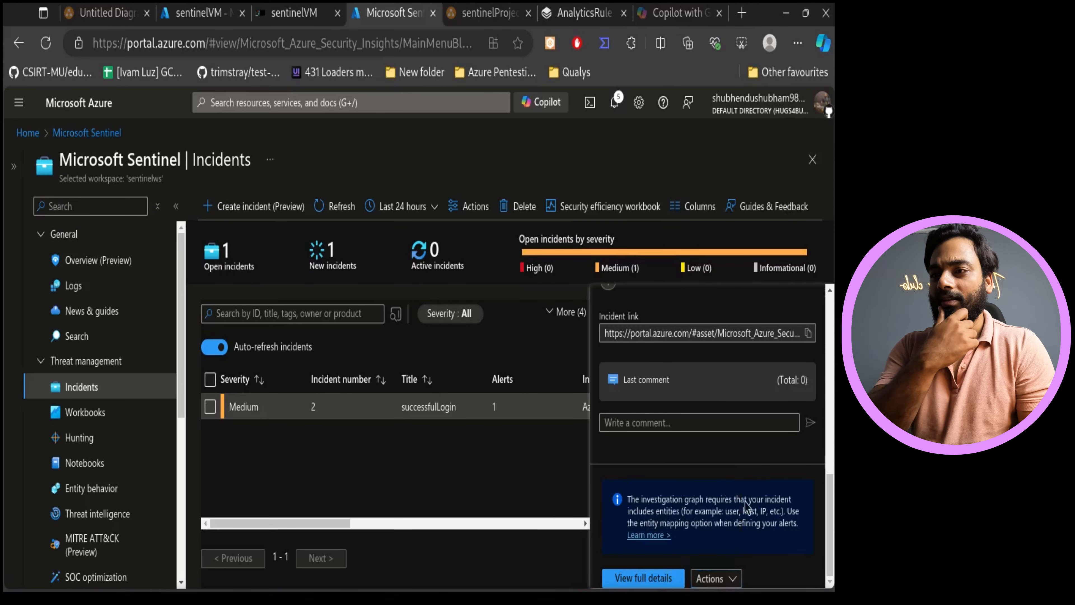
scroll(698, 402, up, 10)
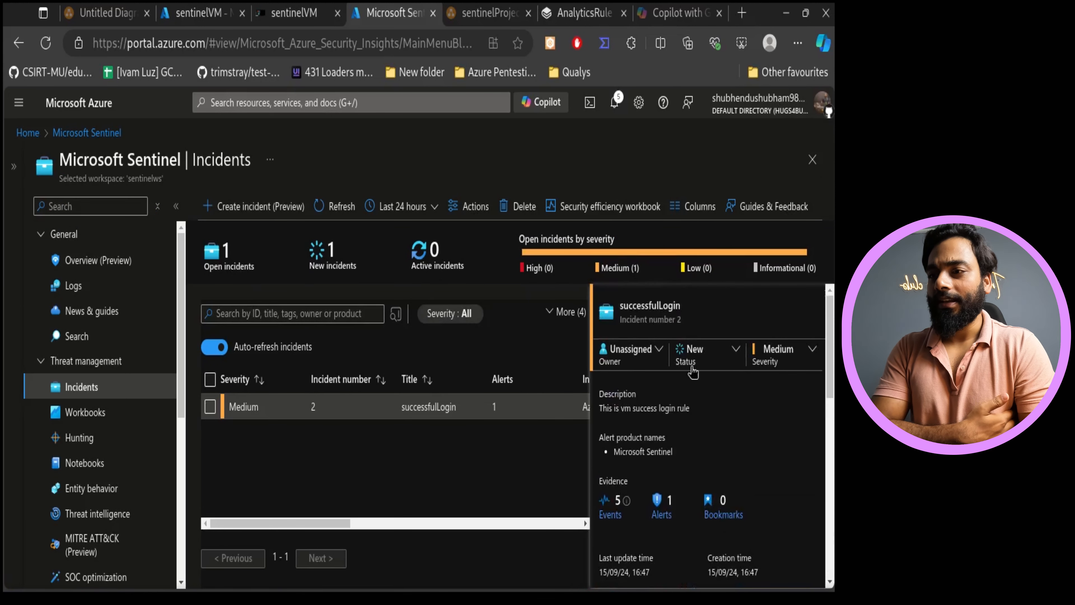
click(702, 362)
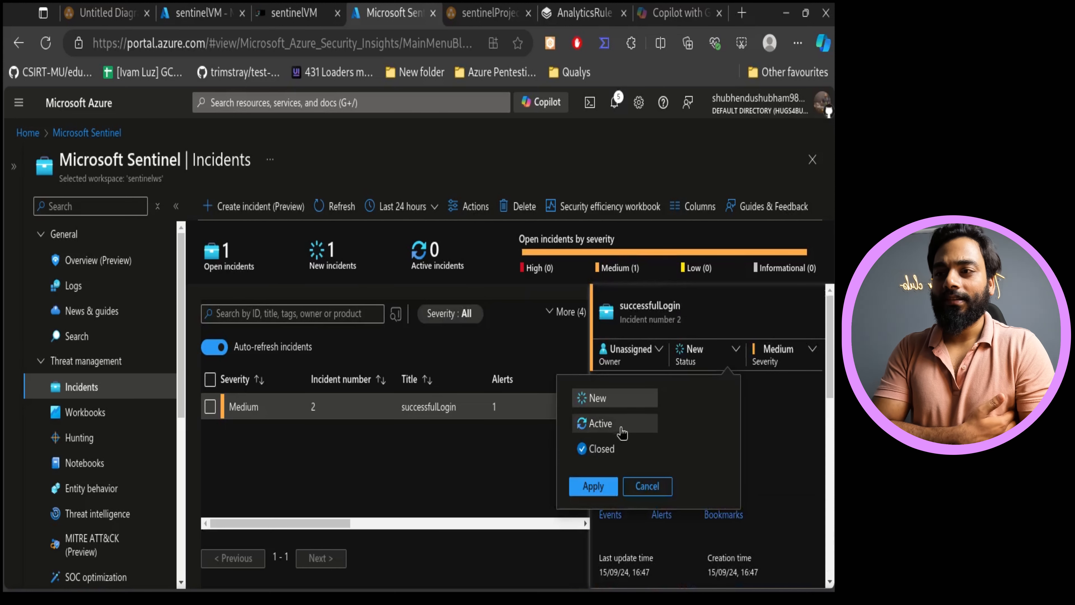
click(632, 424)
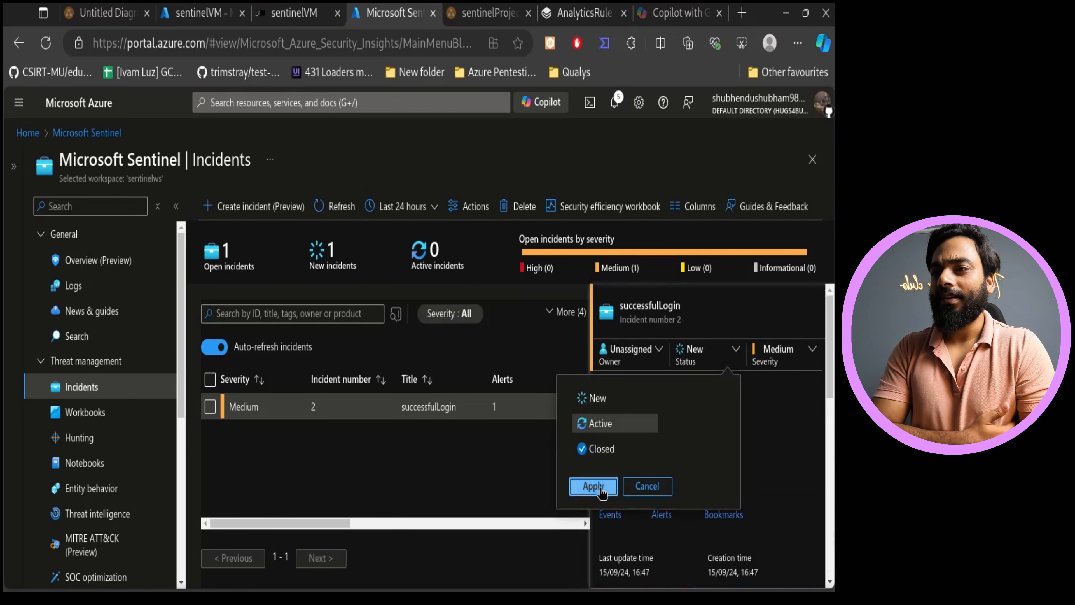
click(592, 485)
- Try to assign the successfulLogin incident to yourself as owner
click(661, 367)
scroll(765, 223, down, 2)
scroll(725, 252, up, 1)
scroll(726, 252, up, 1)
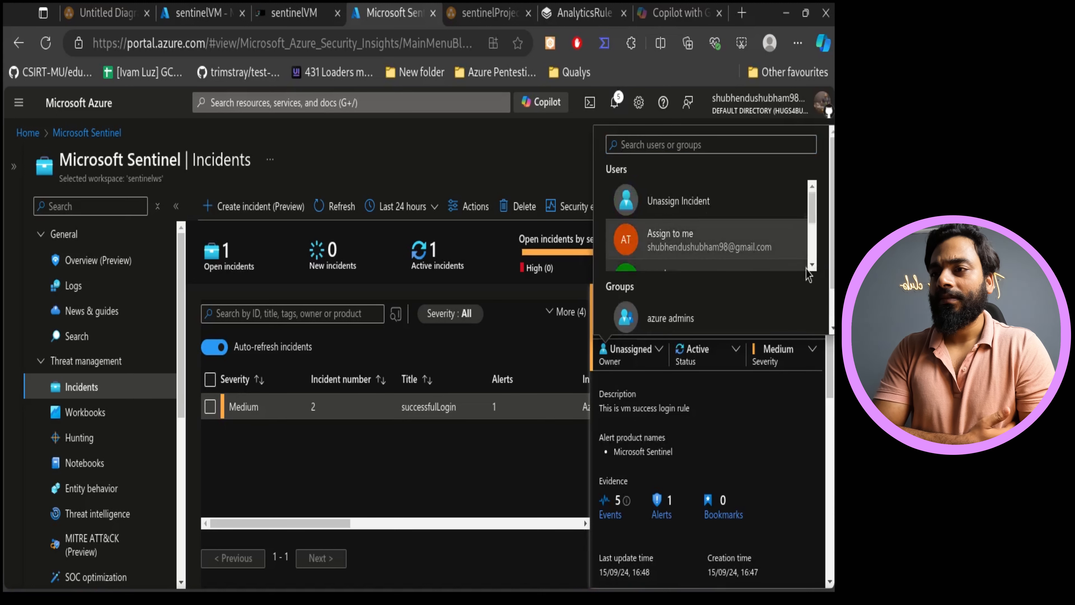
scroll(812, 267, down, 2)
scroll(749, 237, up, 3)
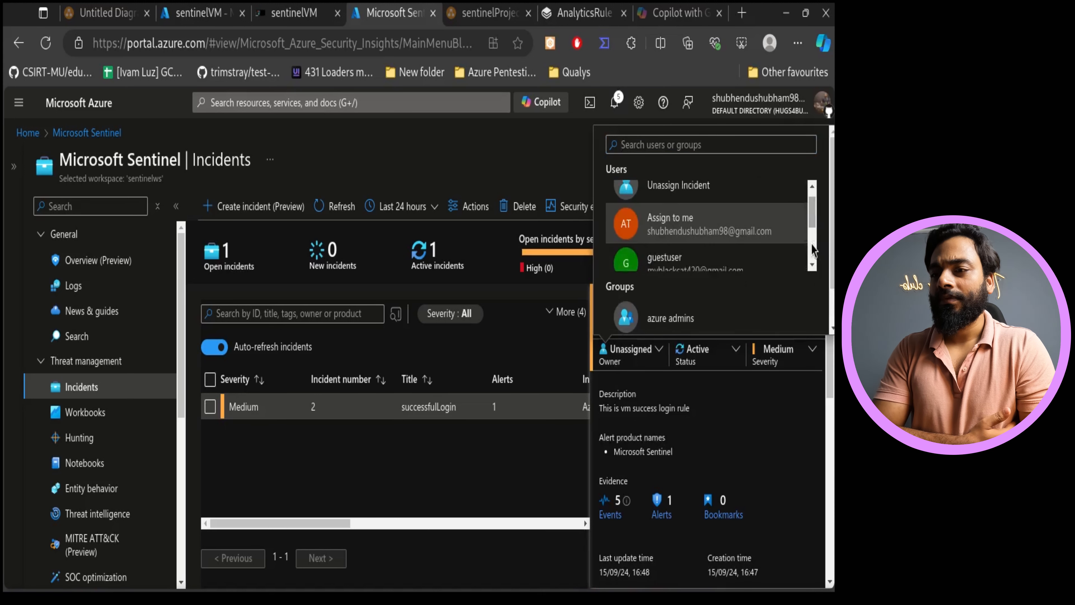
click(680, 234)
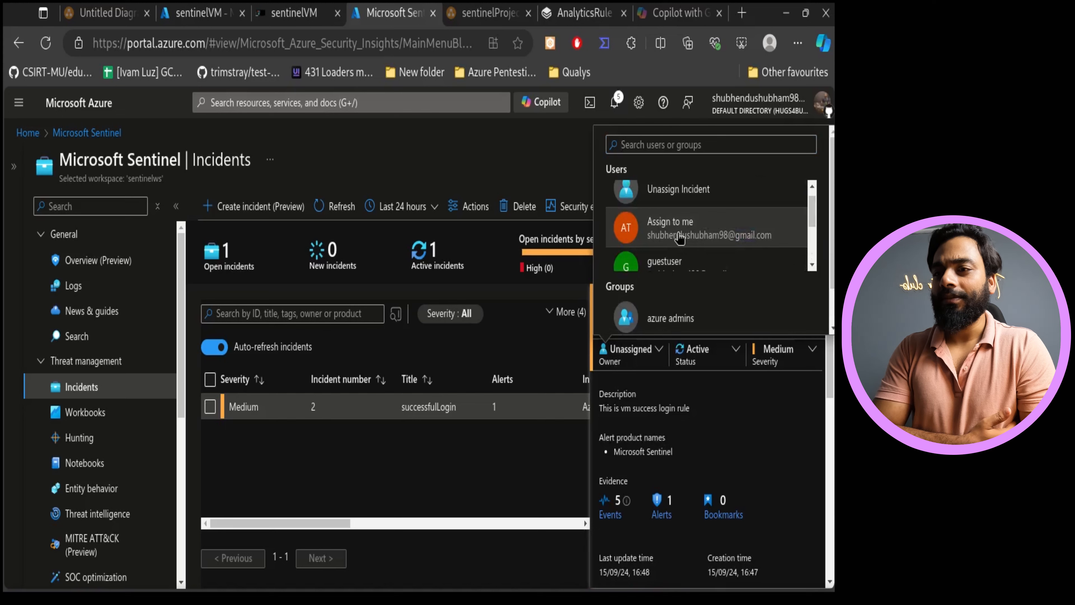
click(810, 357)
click(798, 310)
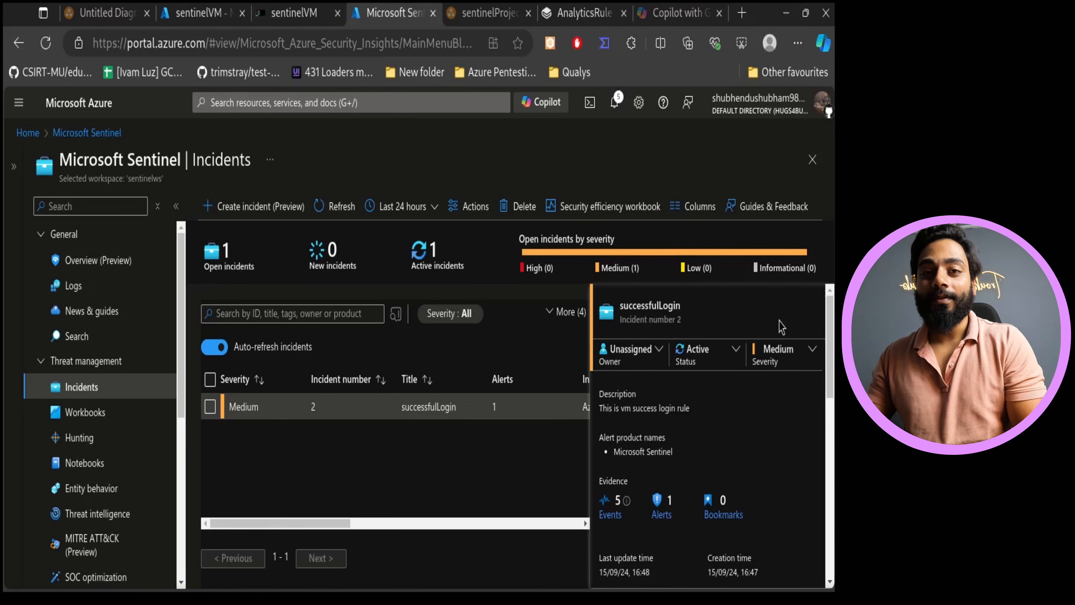
- Scroll through the incident's details pane and refresh the incident list
scroll(738, 421, down, 5)
scroll(742, 424, down, 3)
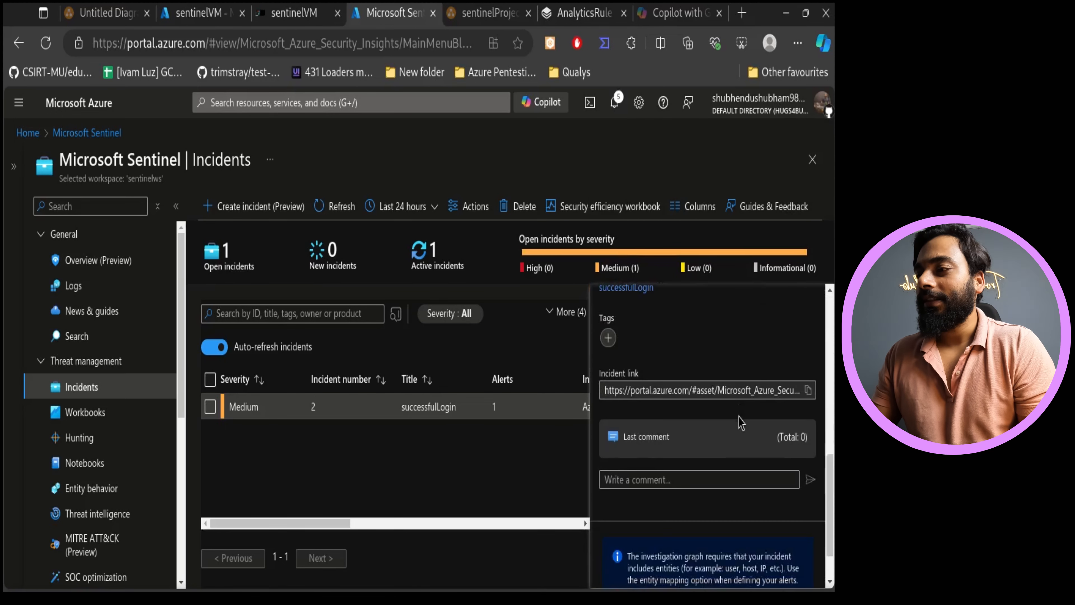
scroll(757, 423, down, 2)
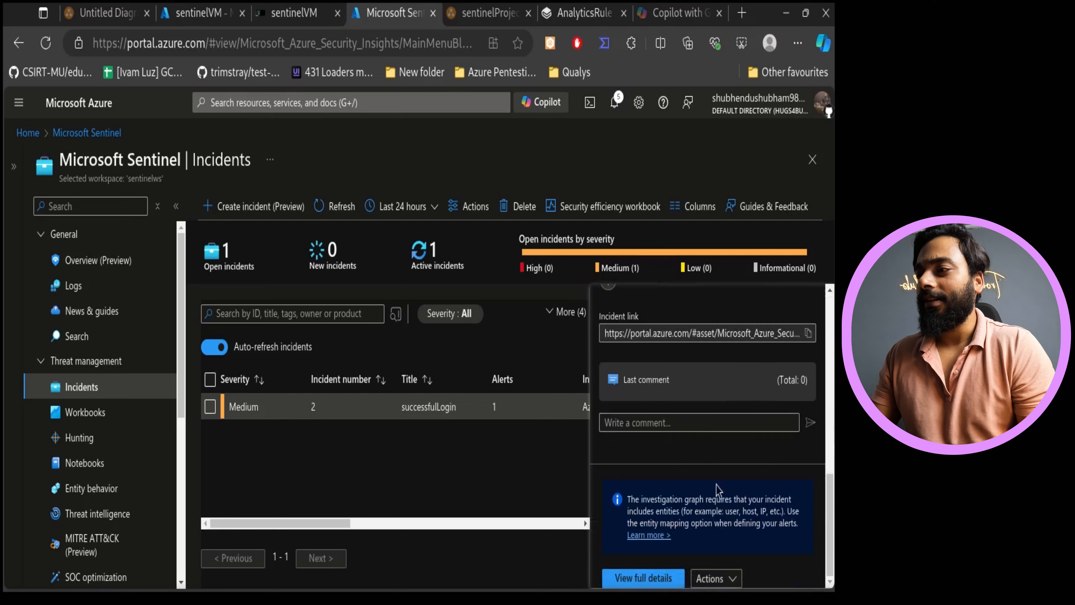
click(341, 206)
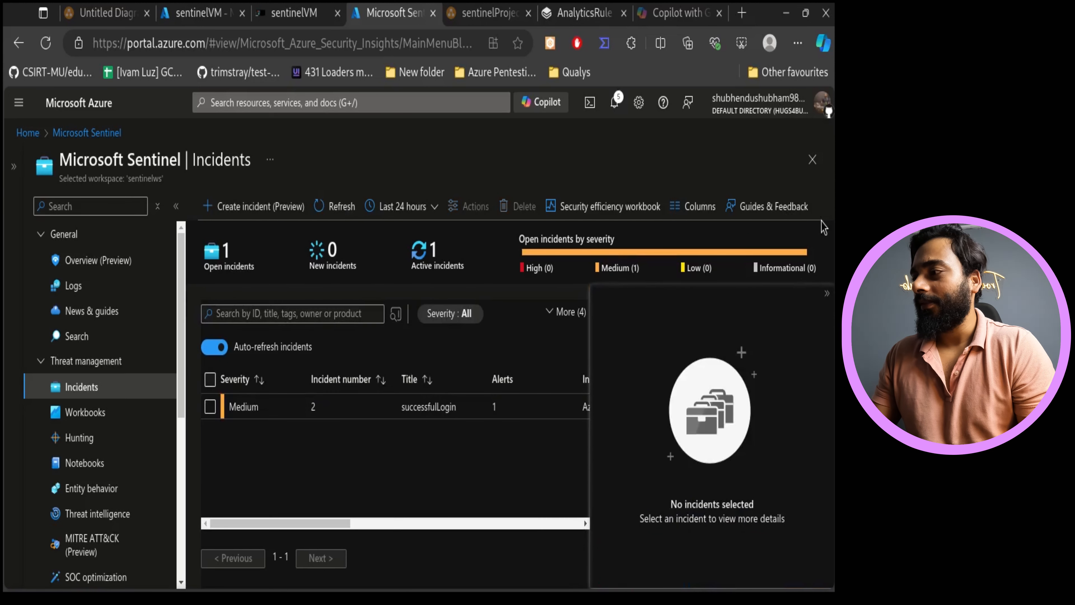
- Open the sentinelWS workspace overview and review its incident summary
click(812, 159)
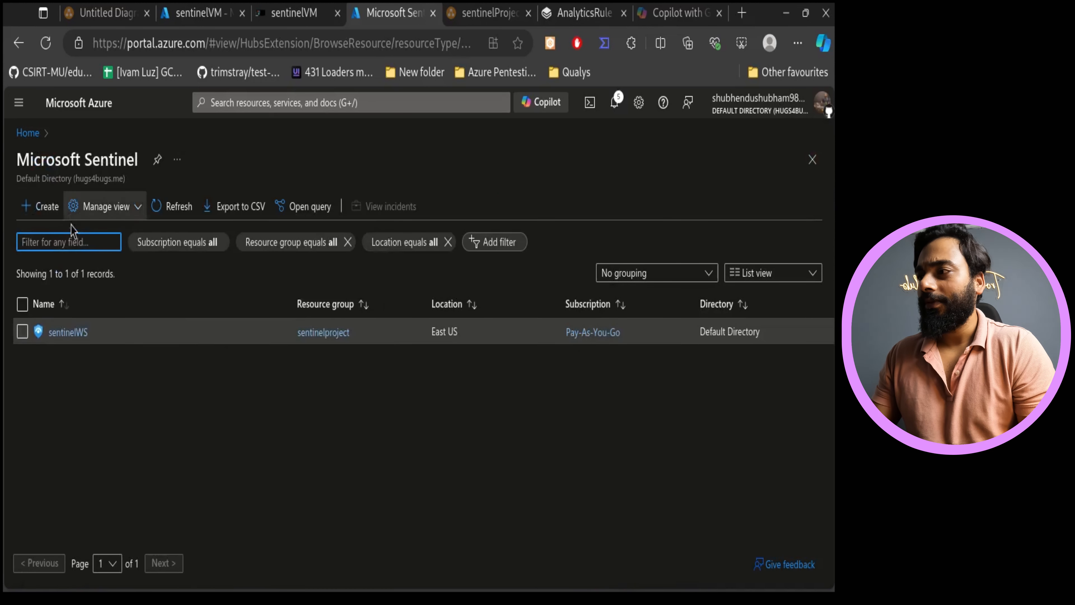
click(68, 332)
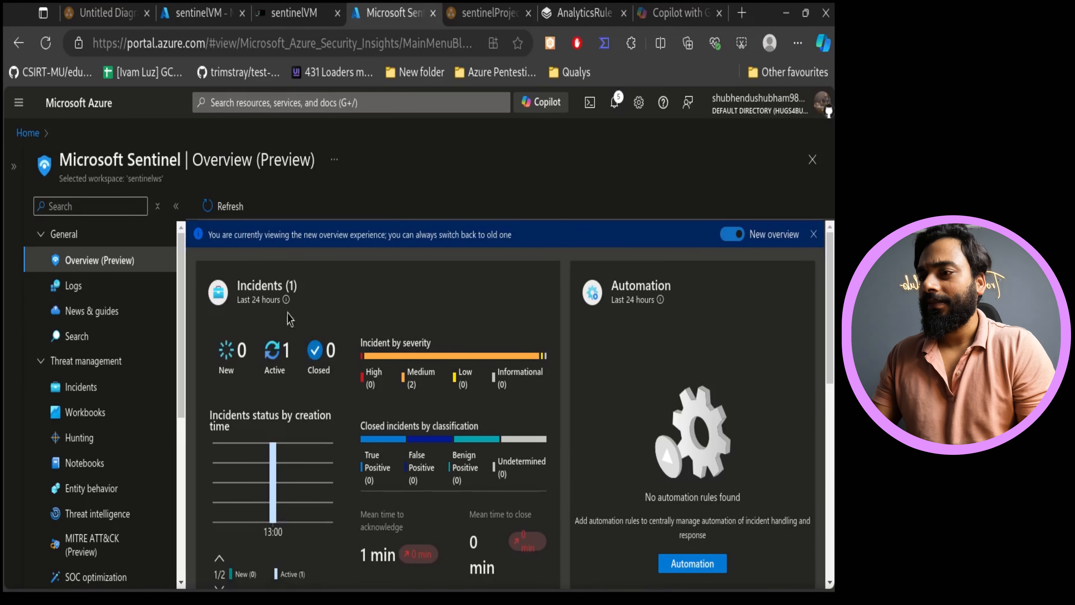
scroll(773, 314, down, 2)
scroll(772, 326, up, 2)
scroll(770, 337, down, 2)
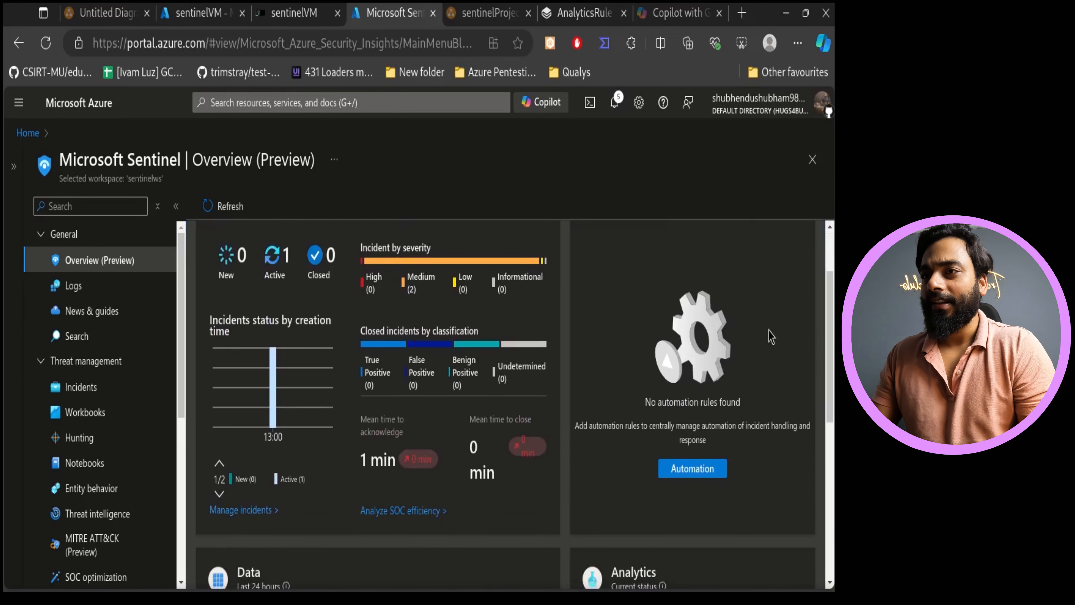
scroll(771, 337, up, 2)
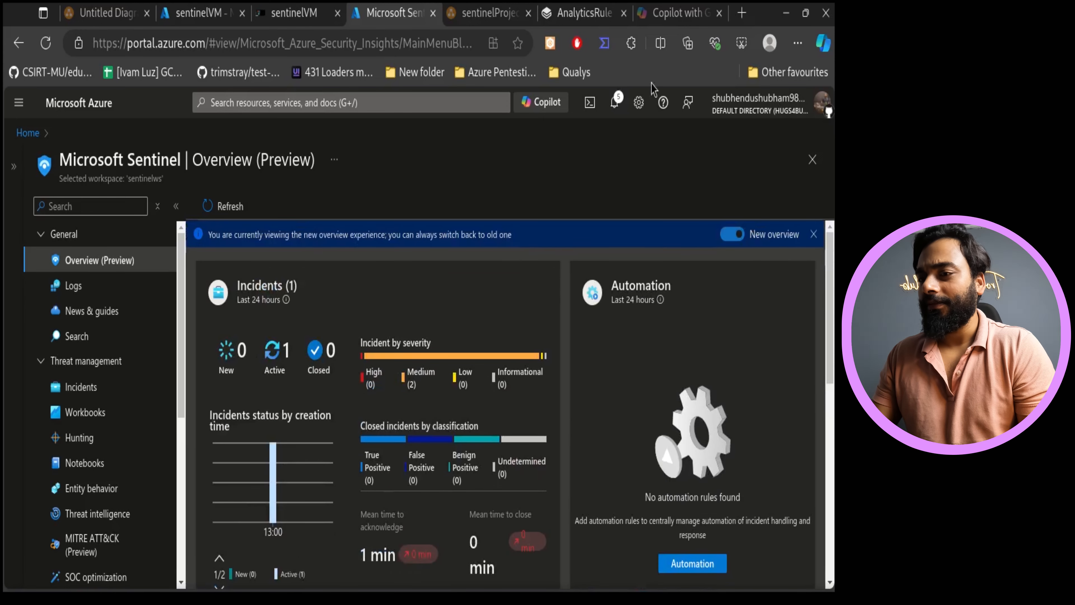
- Capture a screenshot of the Sentinel overview page and copy it to the clipboard
key(ctrl+shift+s)
drag(9, 124, 825, 588)
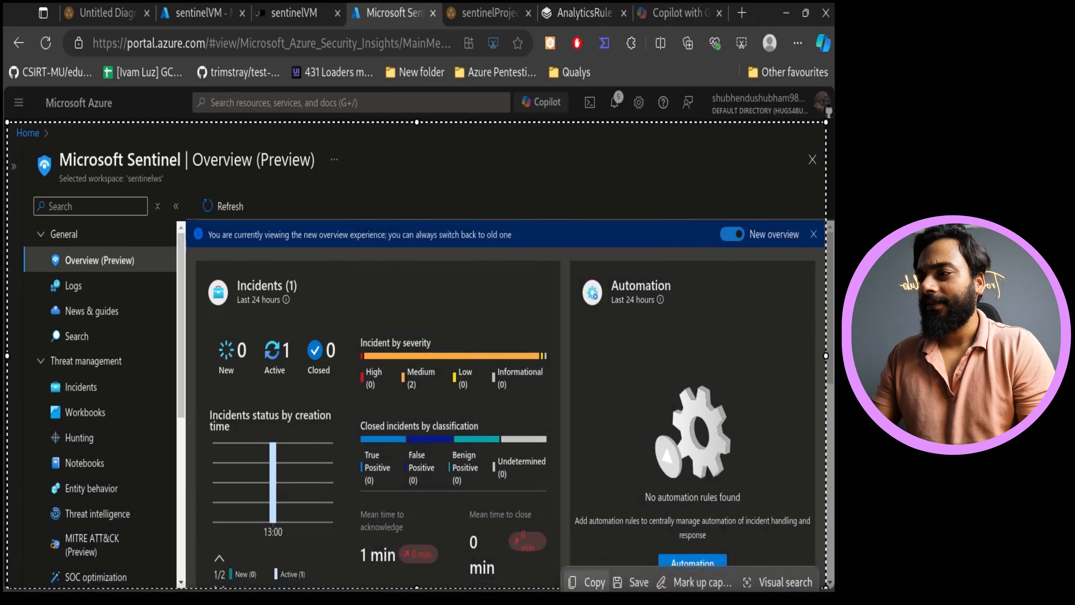
click(590, 582)
click(584, 13)
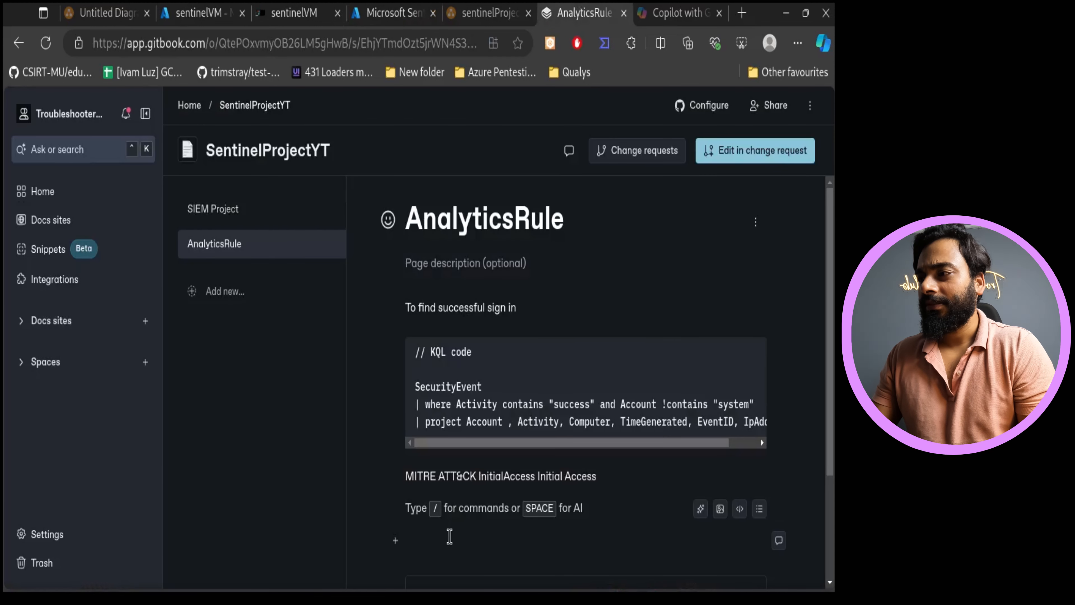
- Add a new page to the SentinelProjectYT documentation after AnalyticsRule
scroll(629, 432, down, 3)
scroll(622, 449, up, 3)
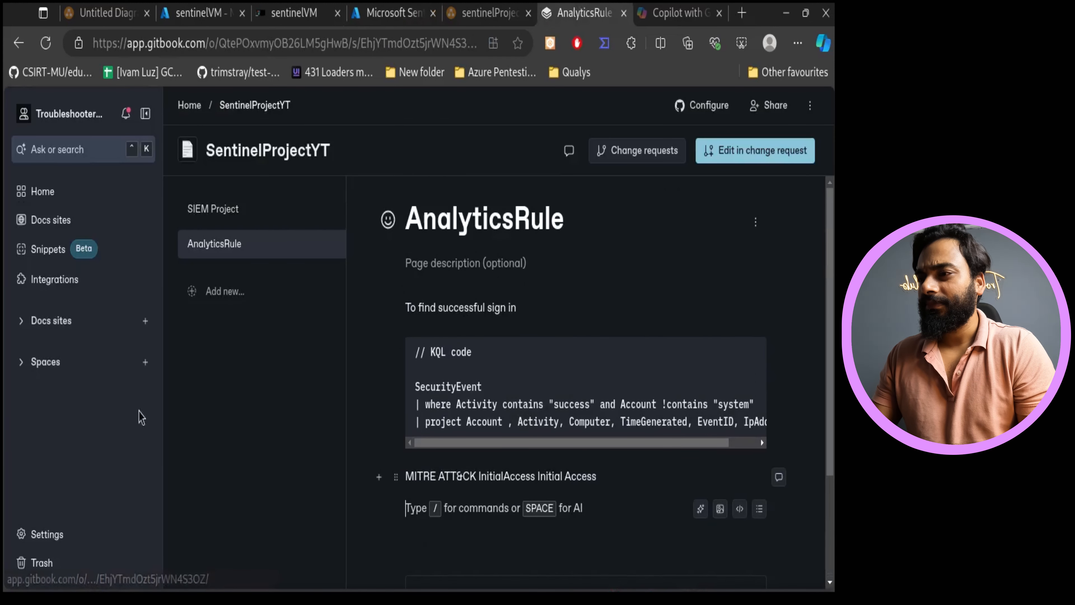
click(263, 214)
click(223, 254)
scroll(478, 335, down, 4)
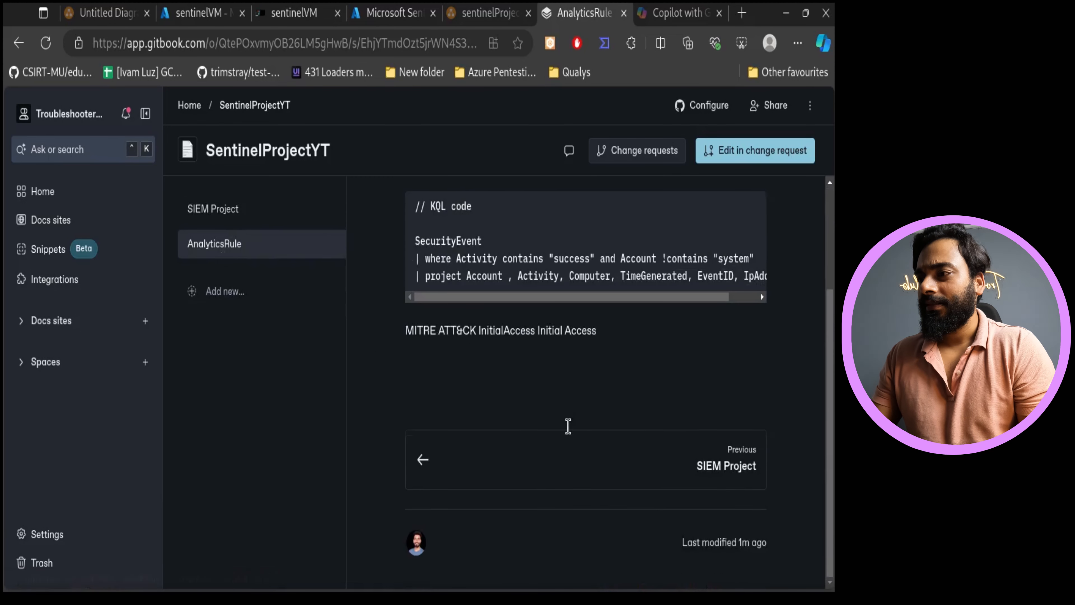
click(462, 364)
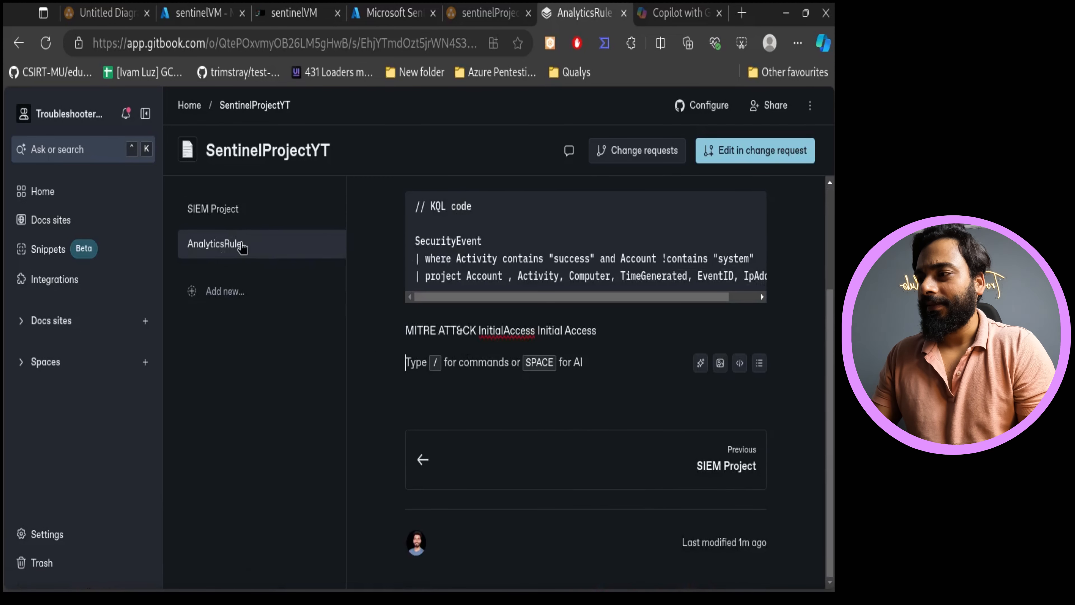
click(287, 276)
click(505, 395)
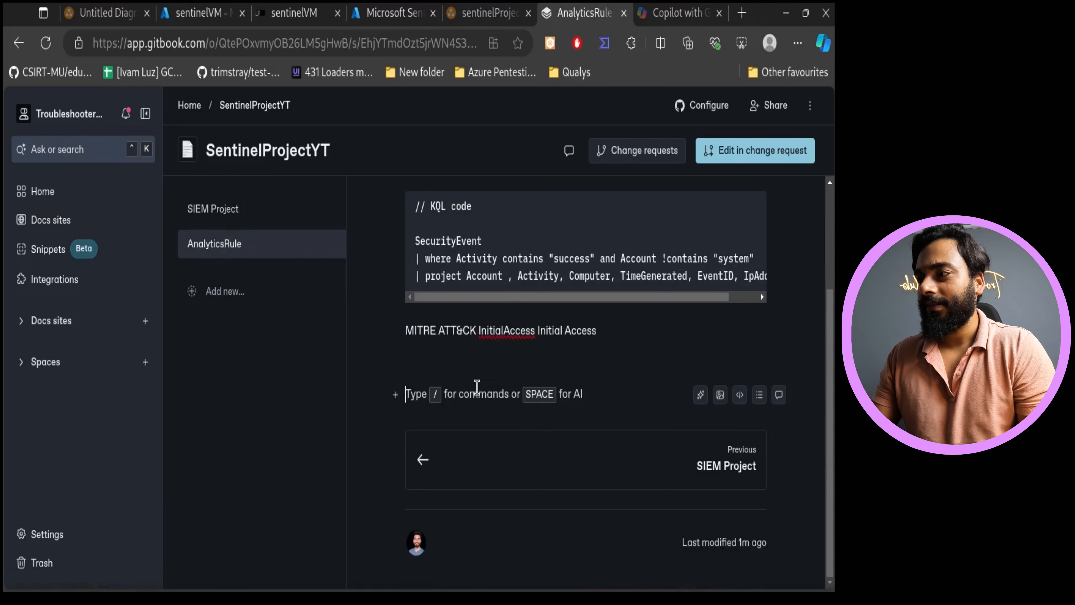
click(325, 258)
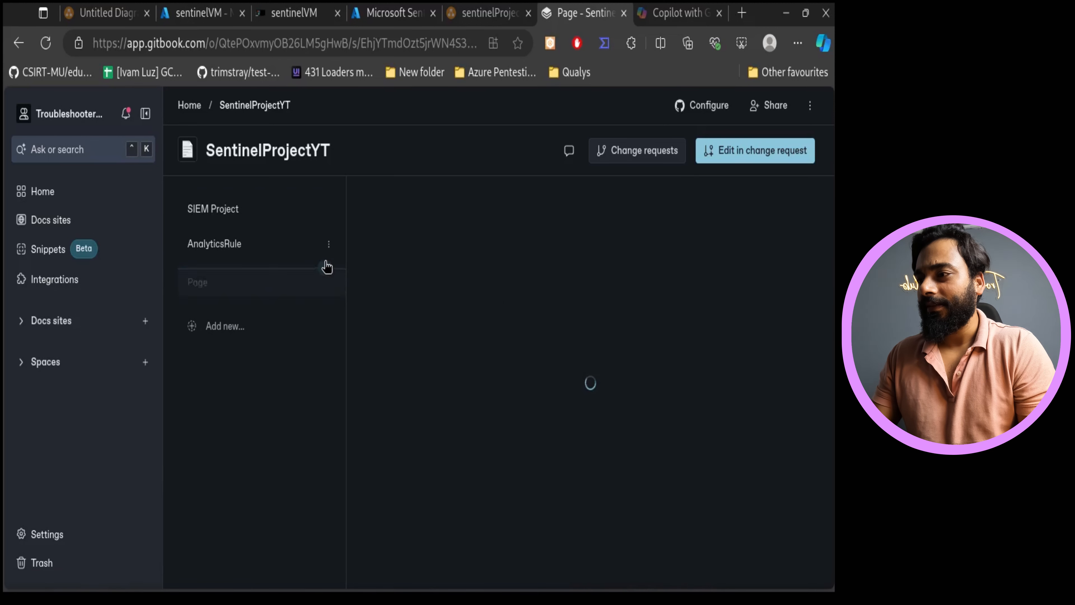
- Rename the new page to Sentinel Dashboard
click(328, 281)
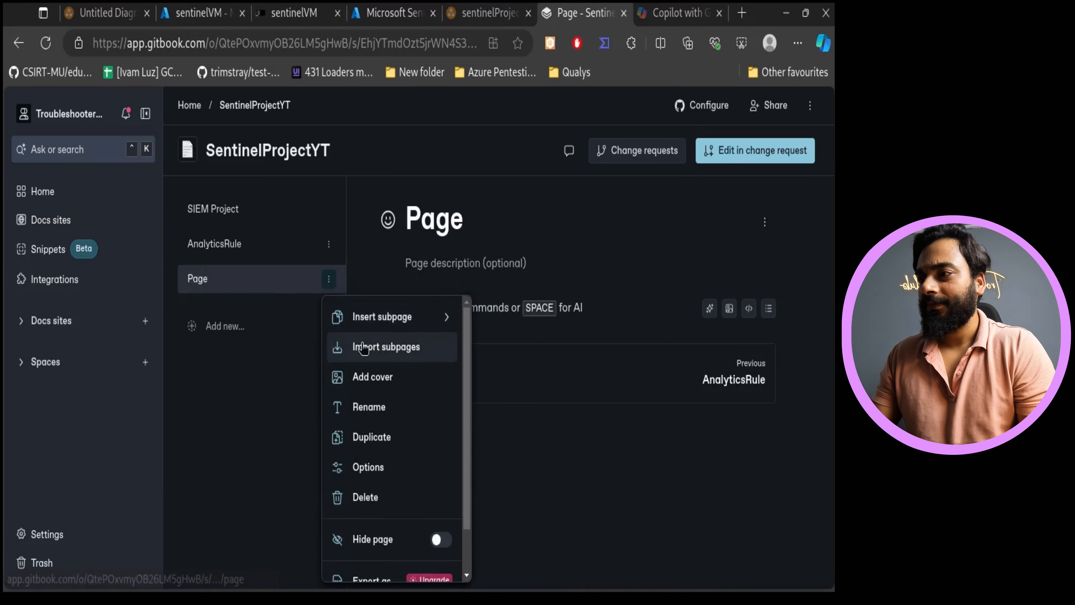
click(396, 414)
double_click(394, 244)
key(BackSpace)
text(Sentinel Dashboard)
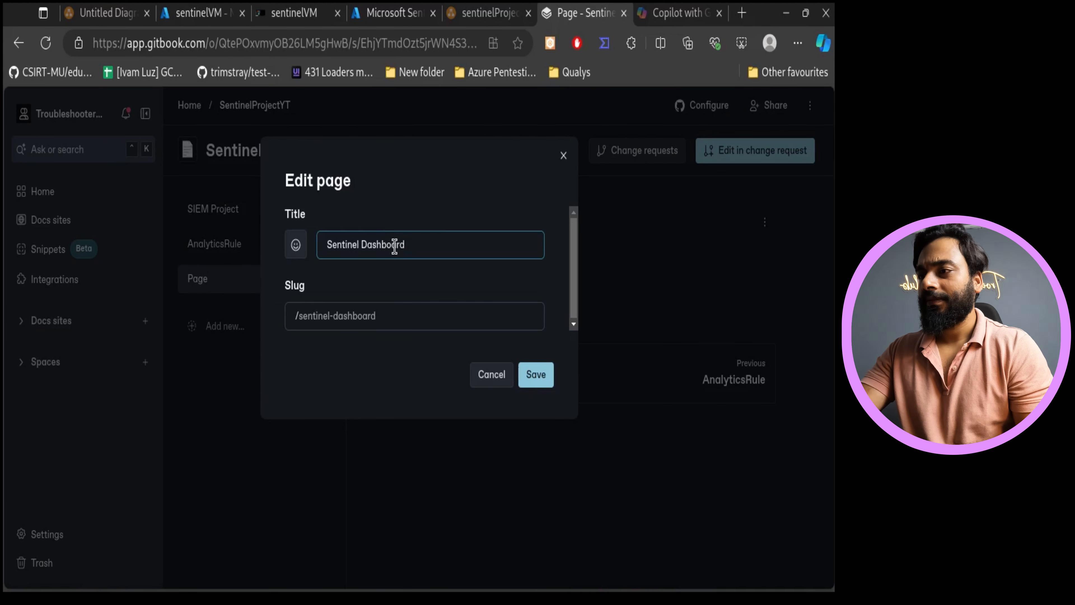
click(529, 372)
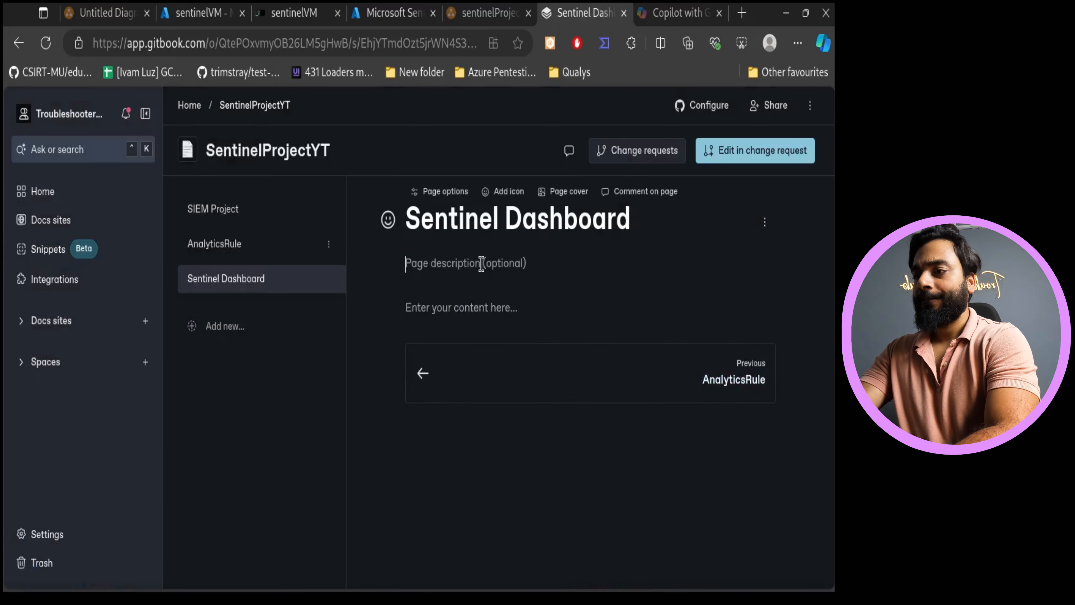
- Write the heading line Incident Dashboard in the page body
text(S)
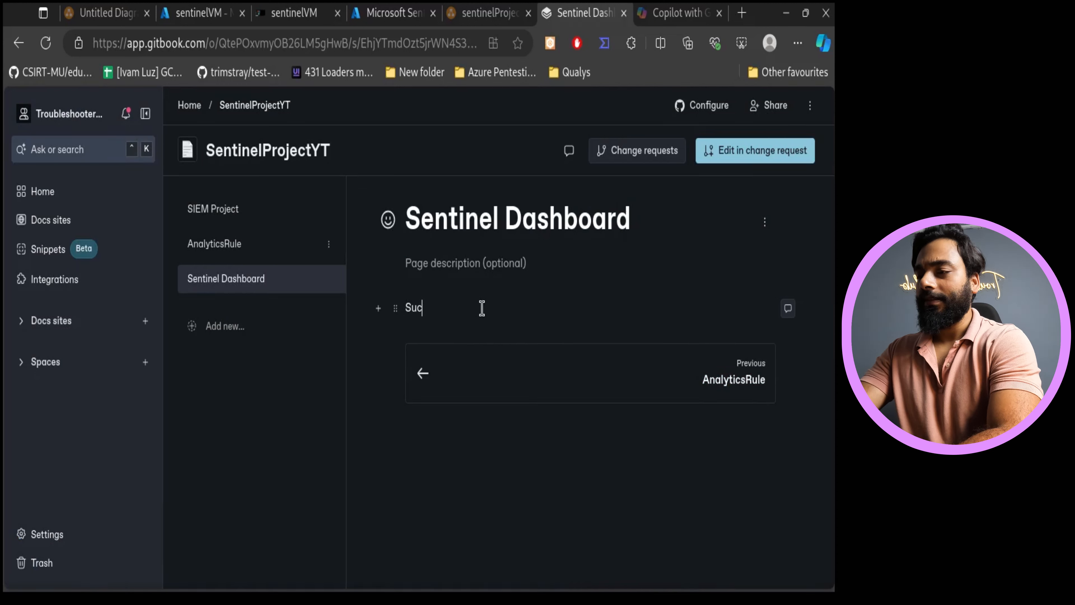
key(BackSpace)
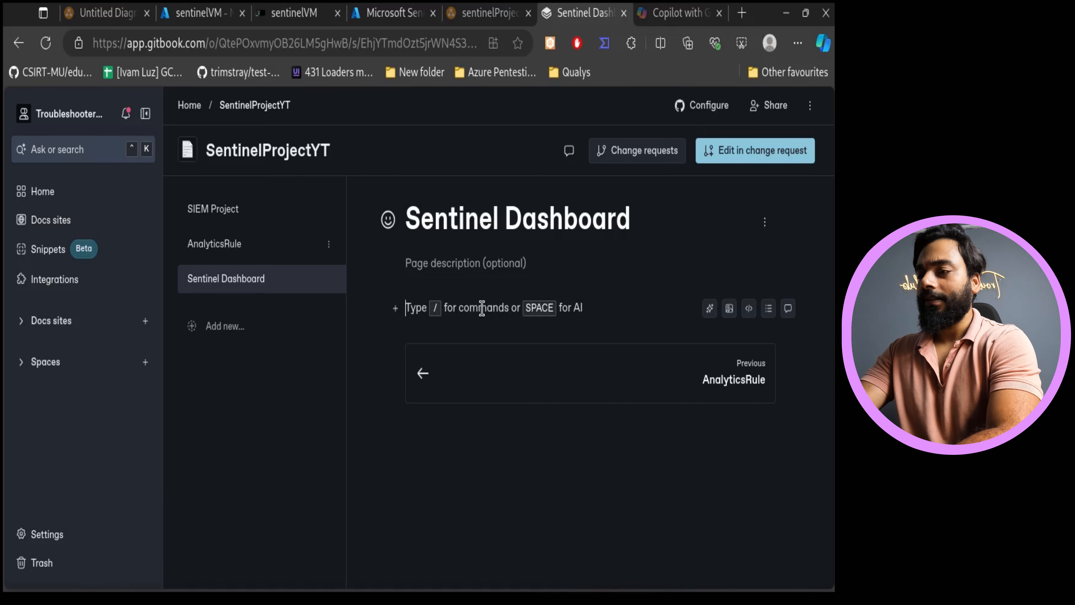
text(Incident Dashboard)
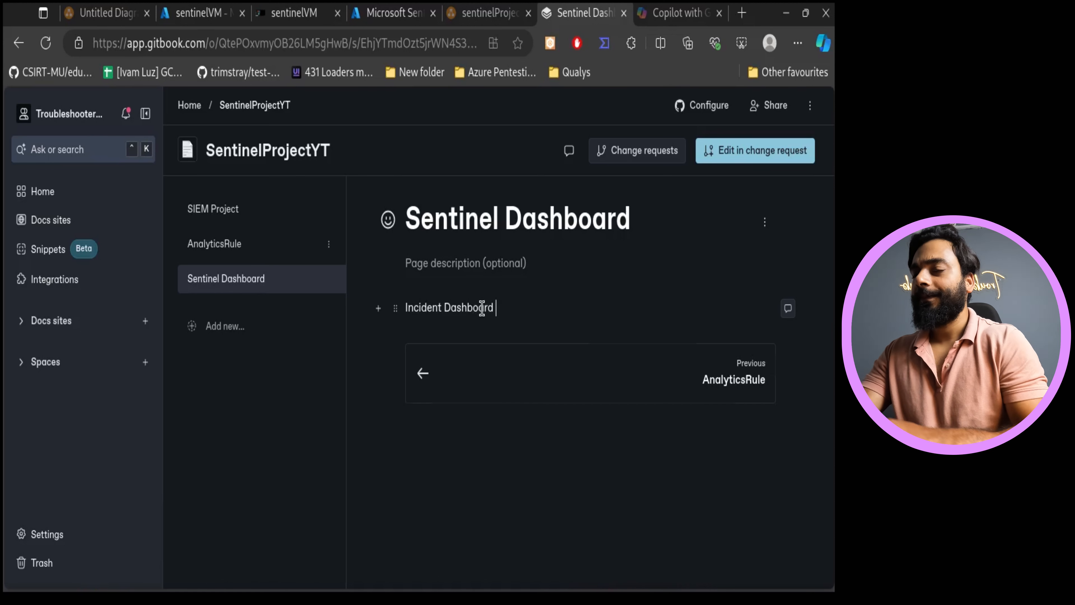
key(Return)
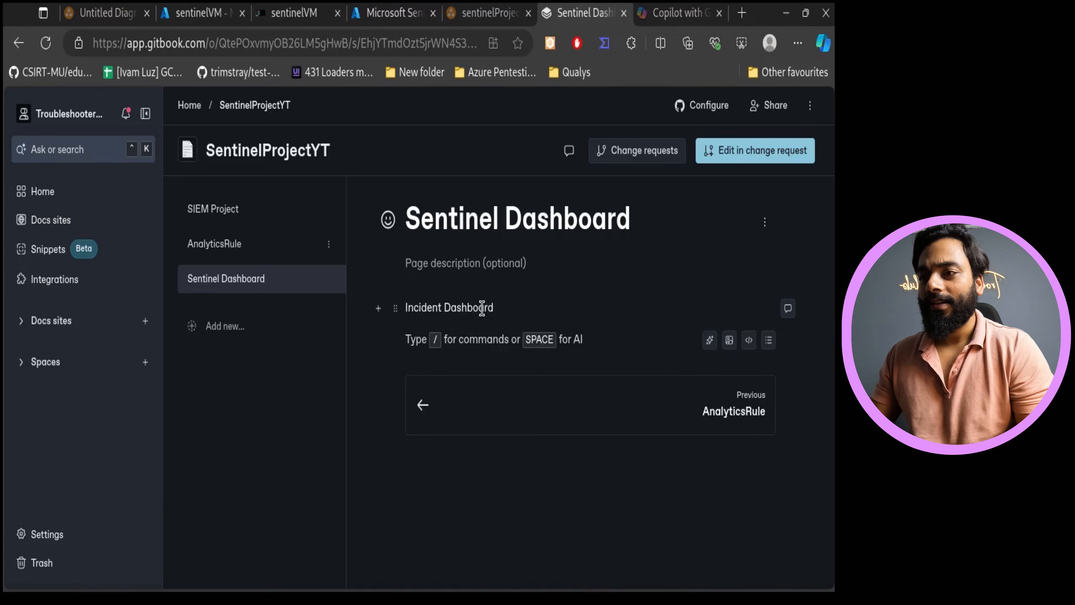
- Return to the Sentinel overview and examine the Data and Analytics sections
click(394, 13)
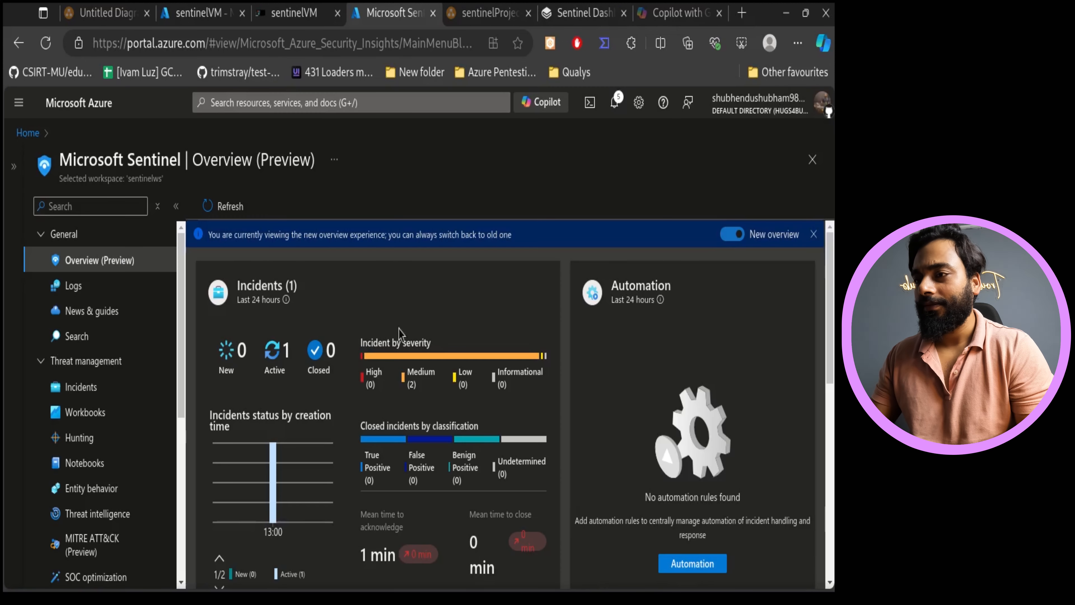
scroll(638, 419, down, 10)
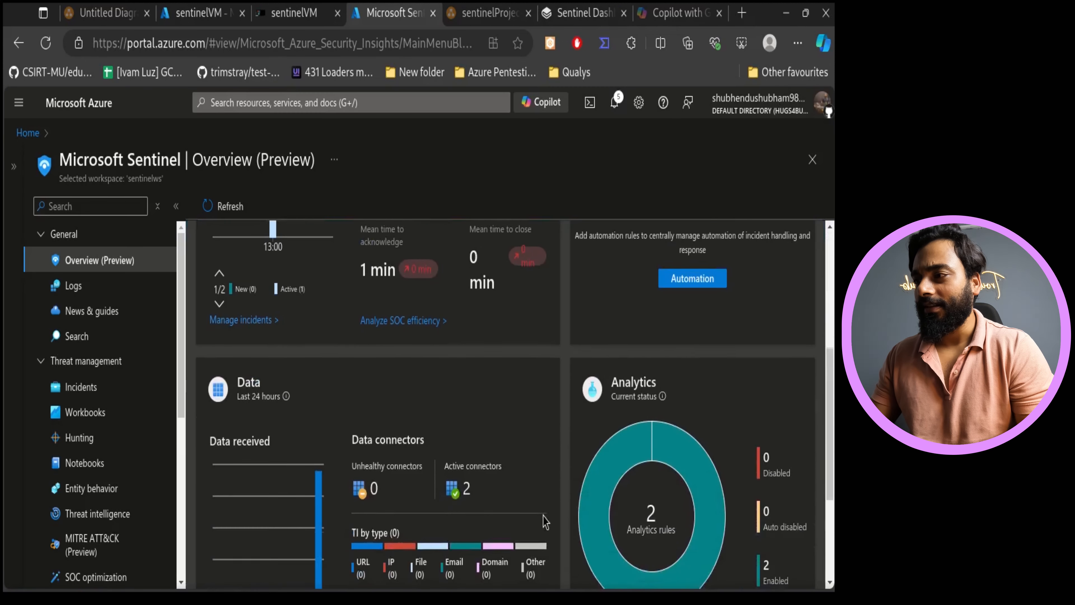
scroll(545, 522, up, 2)
scroll(420, 423, down, 2)
scroll(420, 423, up, 2)
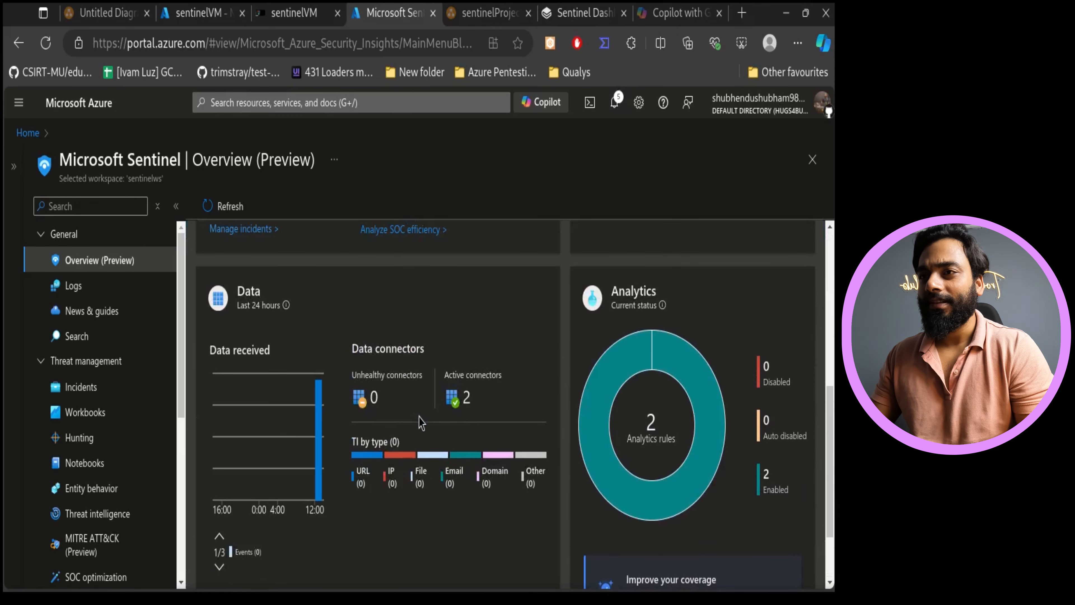
scroll(419, 421, down, 2)
scroll(421, 420, up, 2)
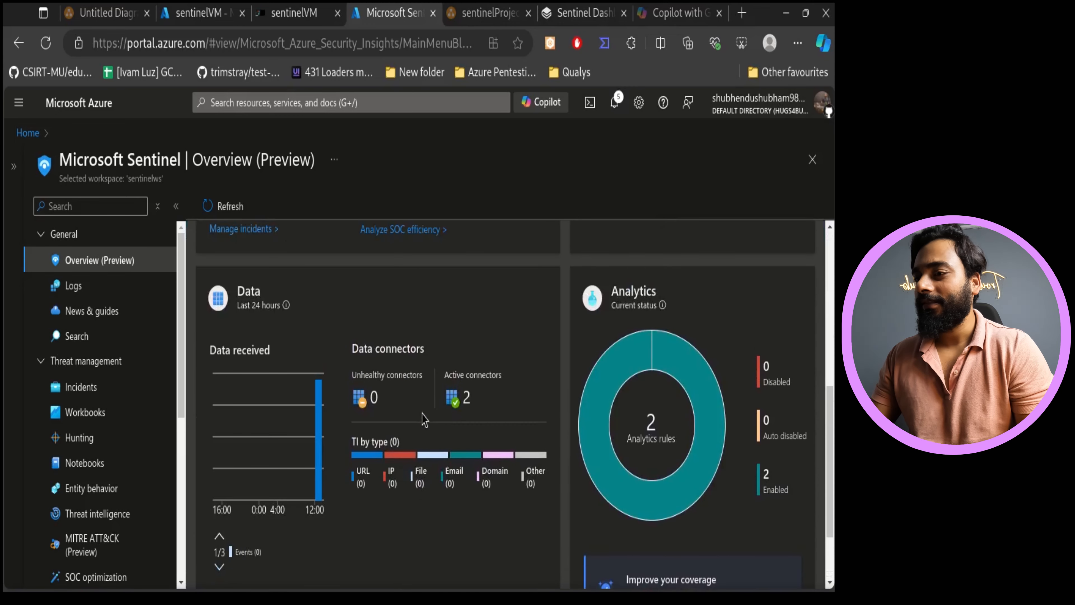
- Capture the Data and Analytics sections, underline the active connectors and analytics rules counts, copy it, and return to the documentation page
click(741, 42)
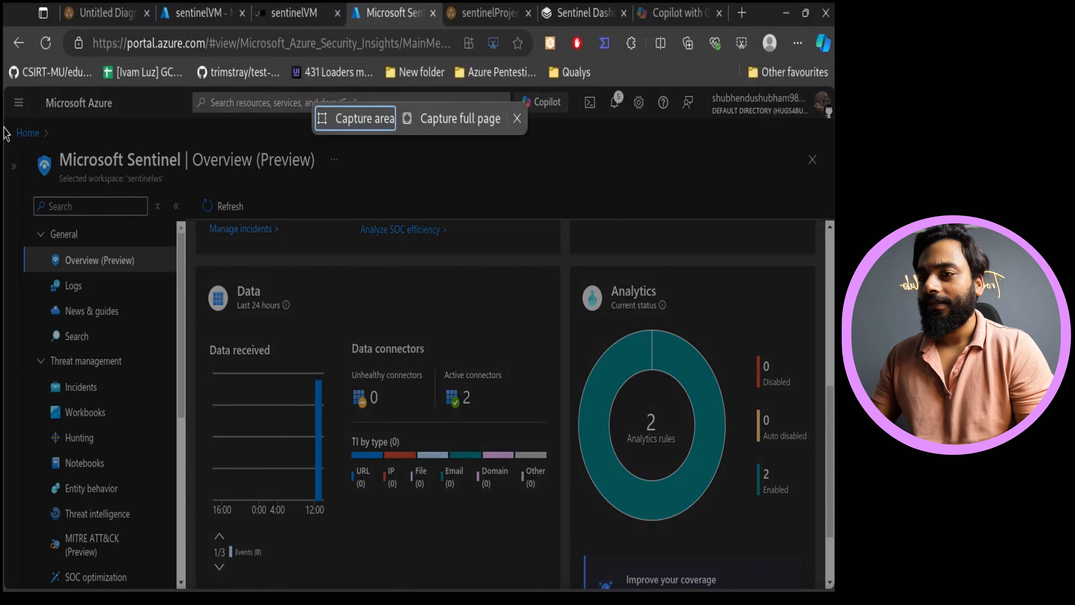
drag(5, 125, 472, 553)
drag(513, 583, 819, 588)
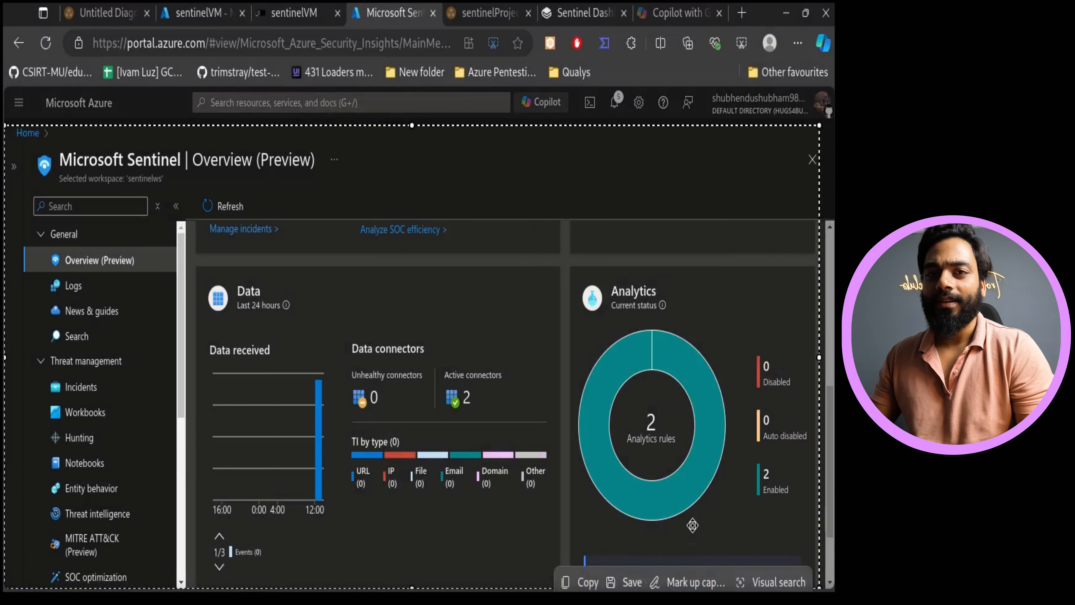
click(687, 584)
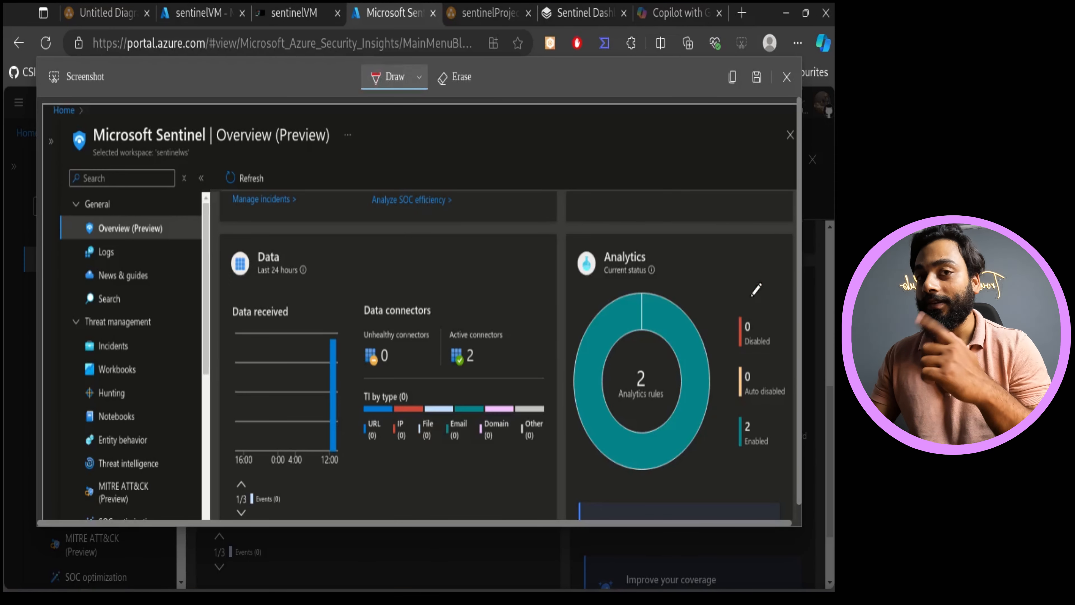
drag(626, 410, 660, 406)
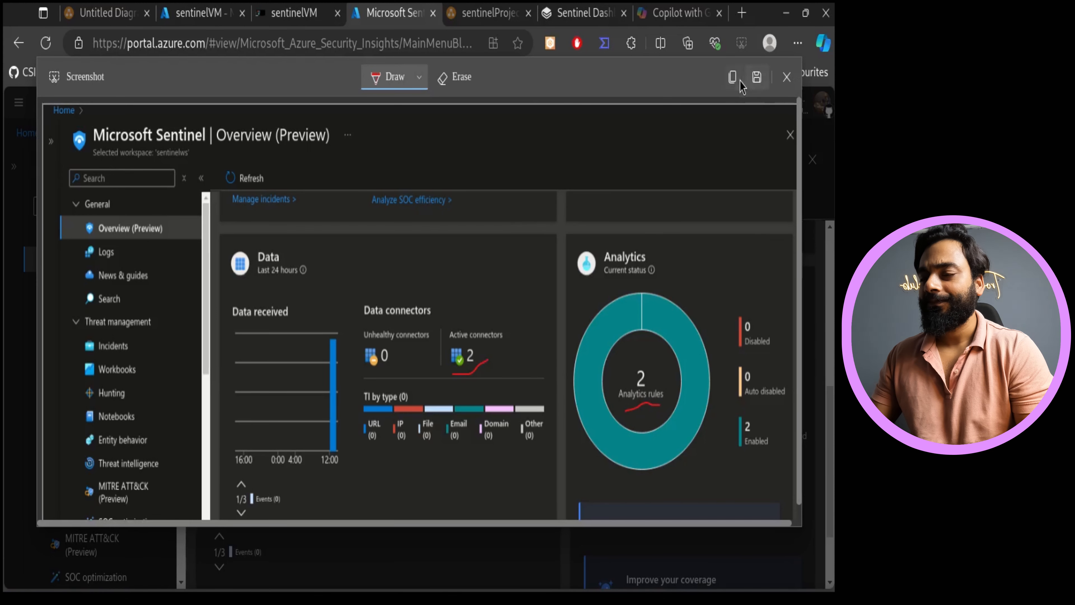
click(732, 77)
click(582, 13)
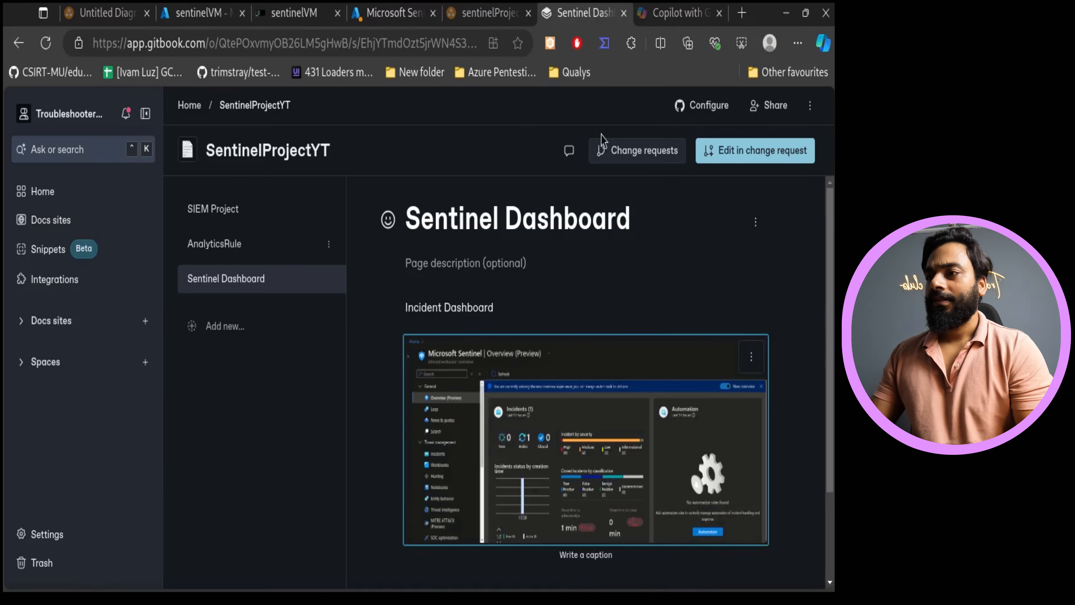
scroll(584, 390, down, 2)
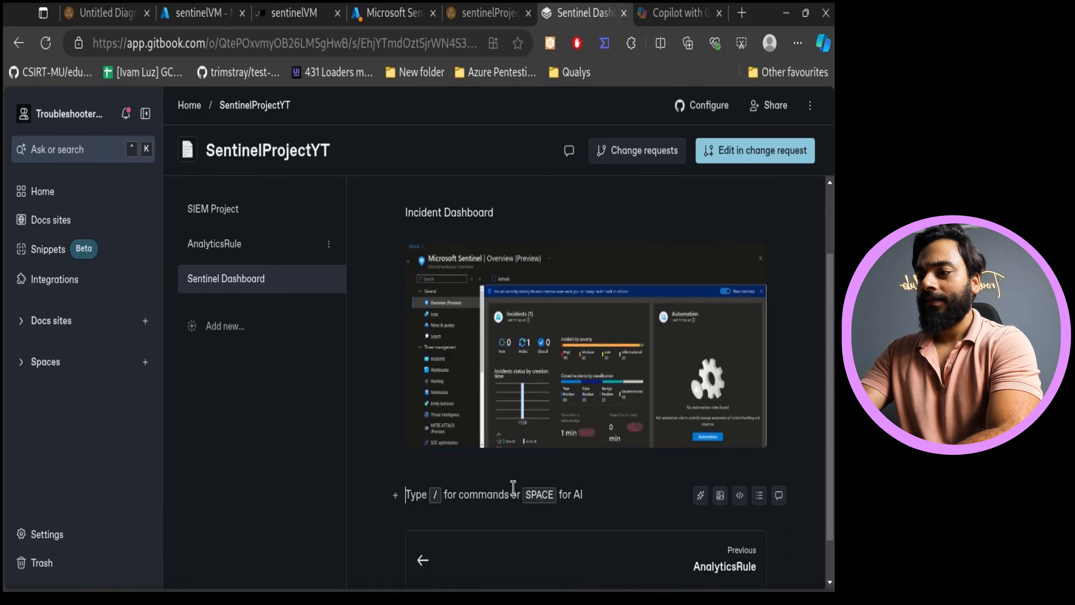
- Write the heading Data Connectors & Analytic Rules below the incident dashboard screenshot
text(Data Connectors & Analytic Ruls)
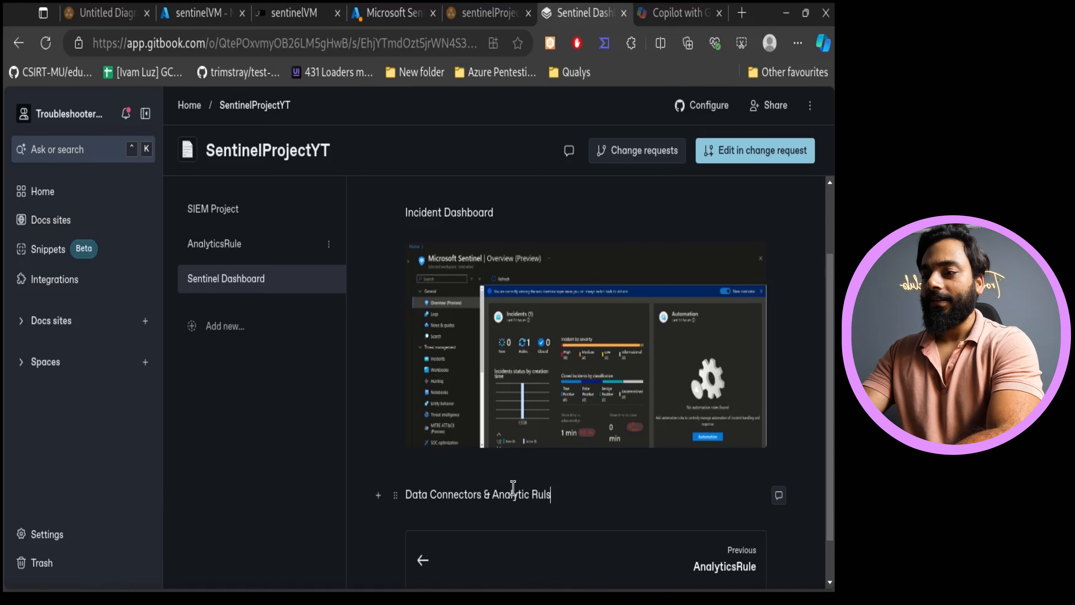
key(Return)
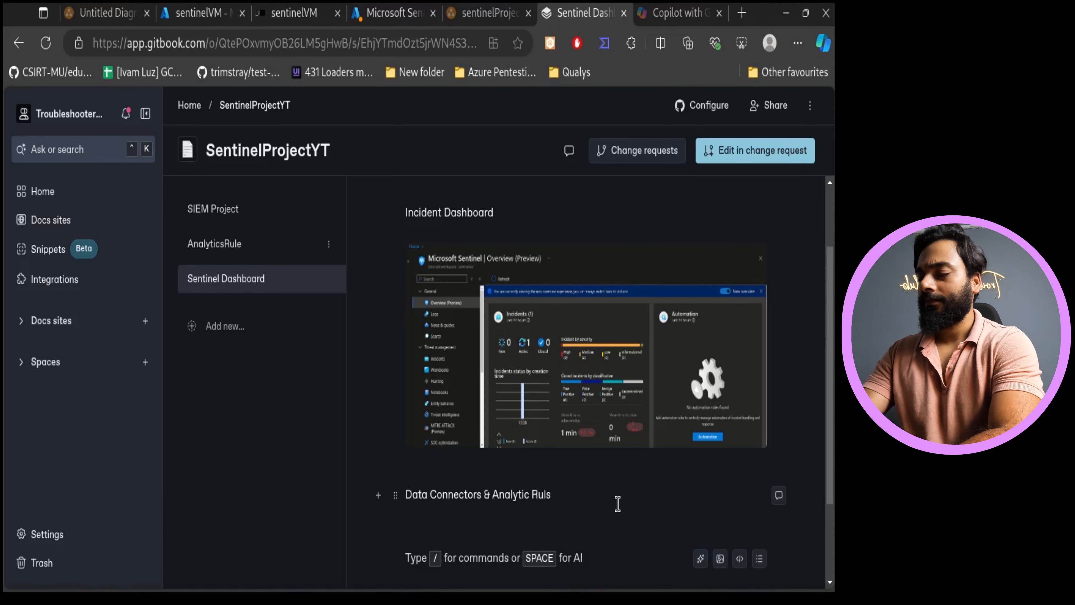
key(BackSpace)
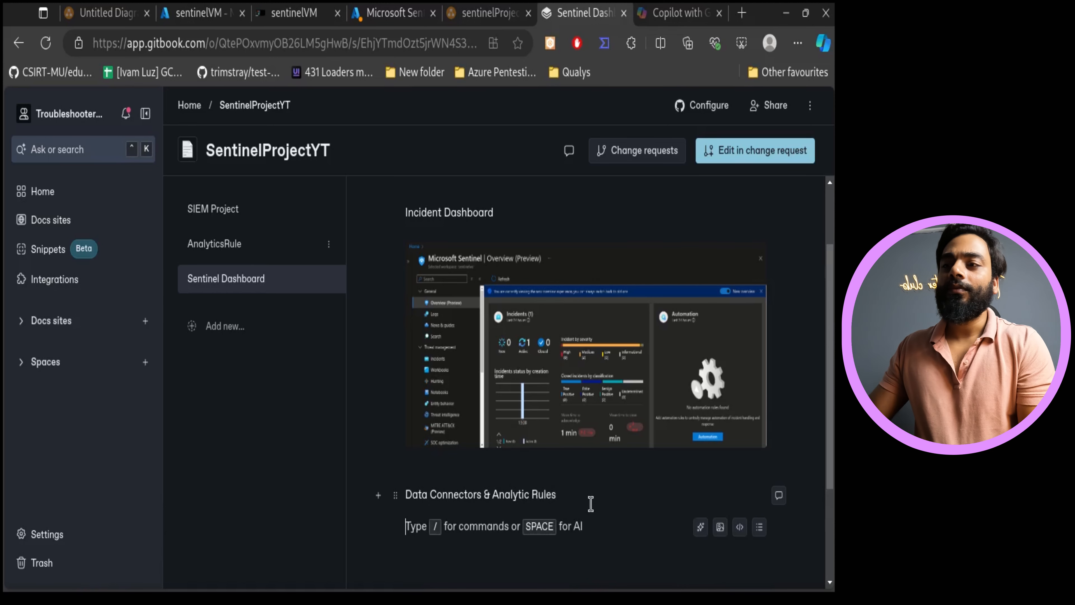
- Paste the copied Data and Analytics screenshot on a new line below the Data Connectors & Analytic Rules heading
key(Return)
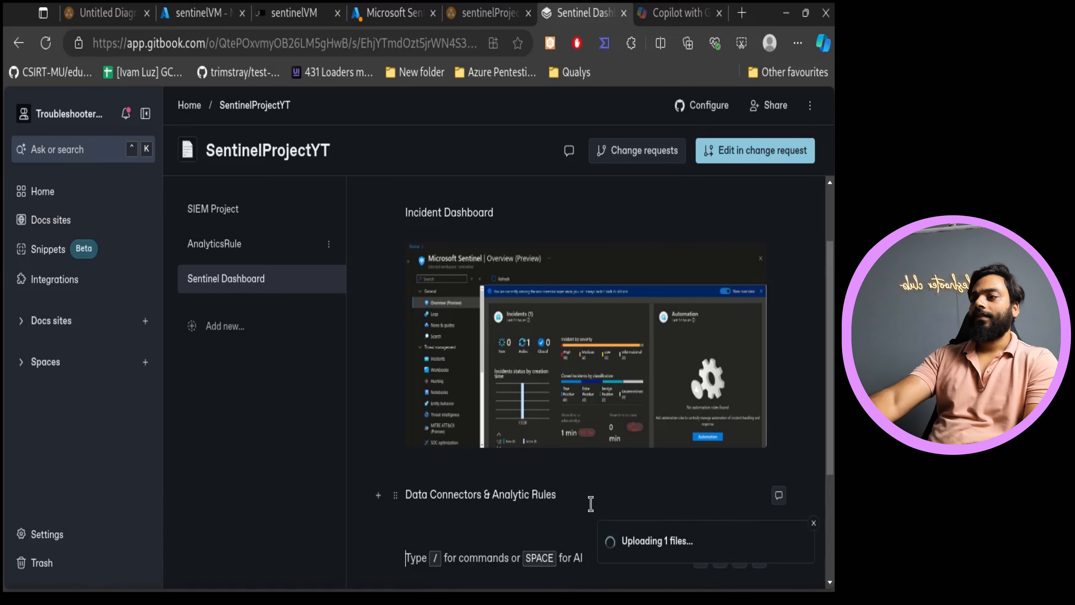
click(590, 503)
scroll(717, 398, up, 3)
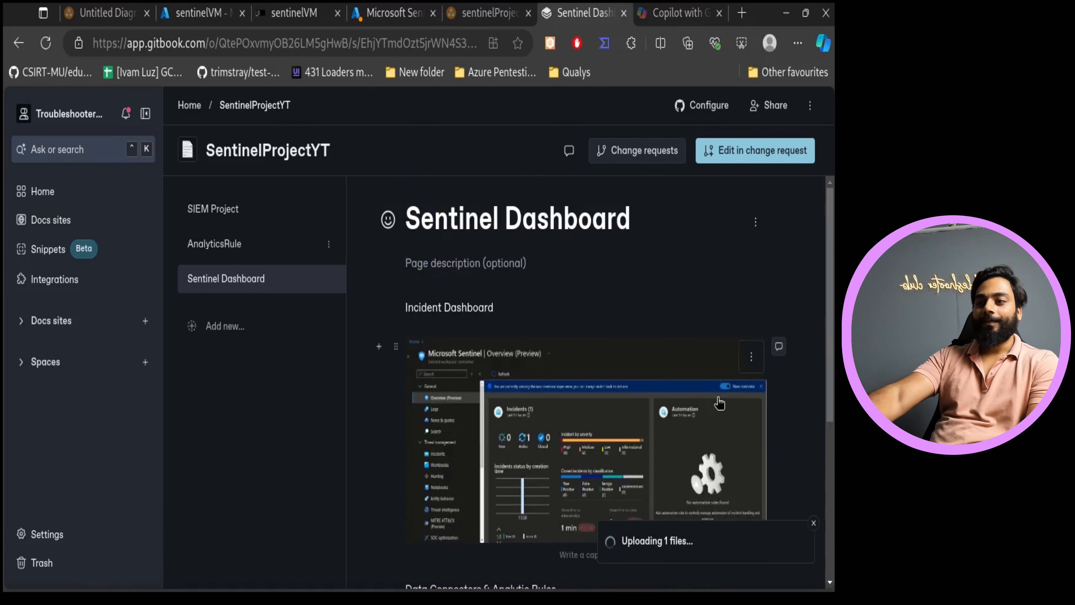
scroll(588, 352, down, 5)
key(ctrl+v)
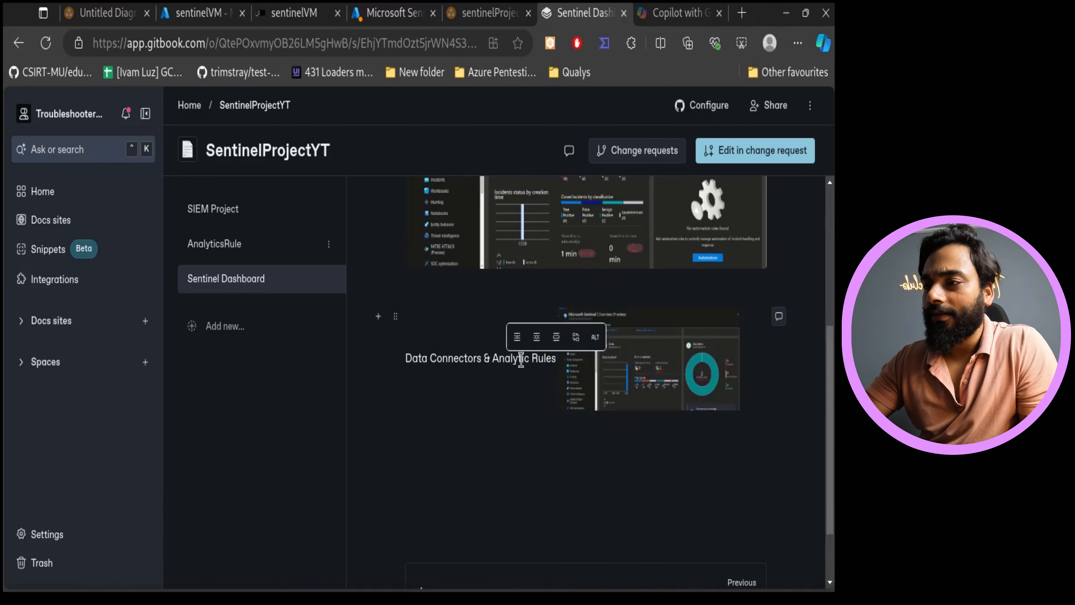
key(ctrl+z)
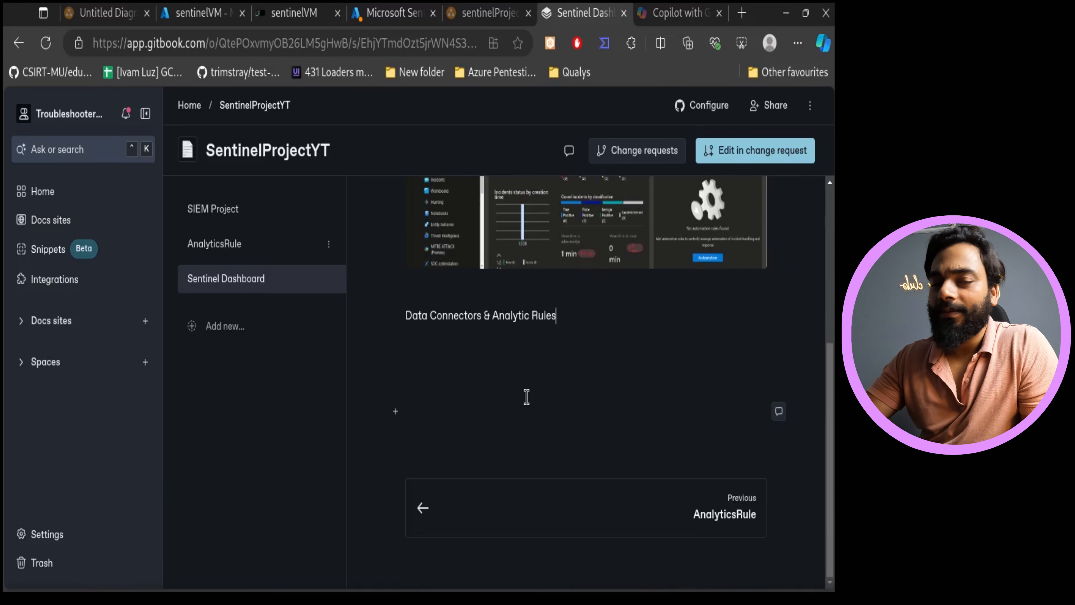
key(Return)
key(ctrl+v)
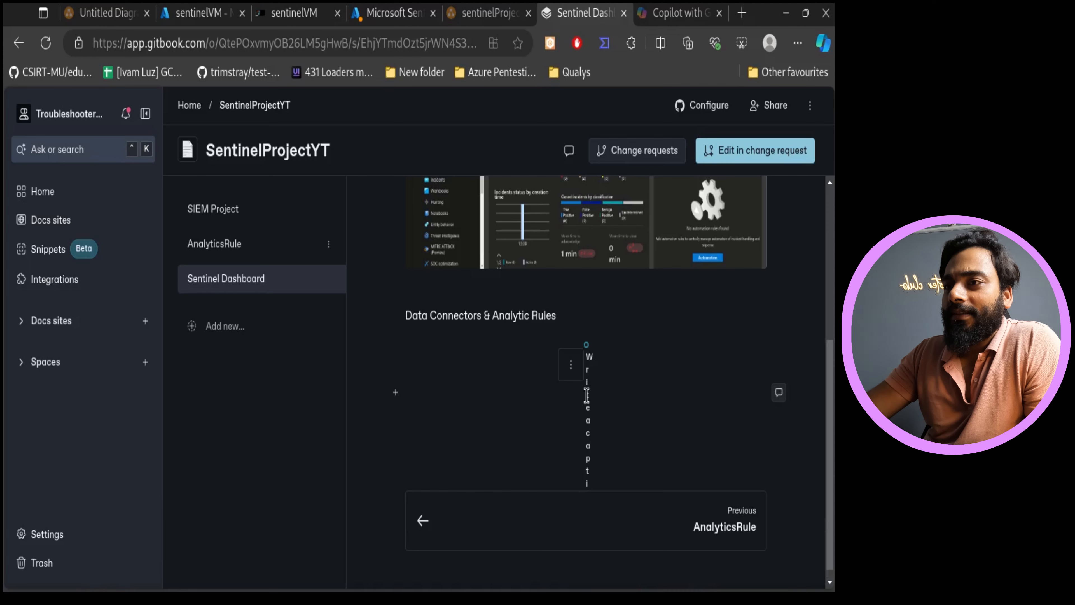
- Open the space's integration settings and review the integrations available for SentinelProjectYT
scroll(624, 427, up, 10)
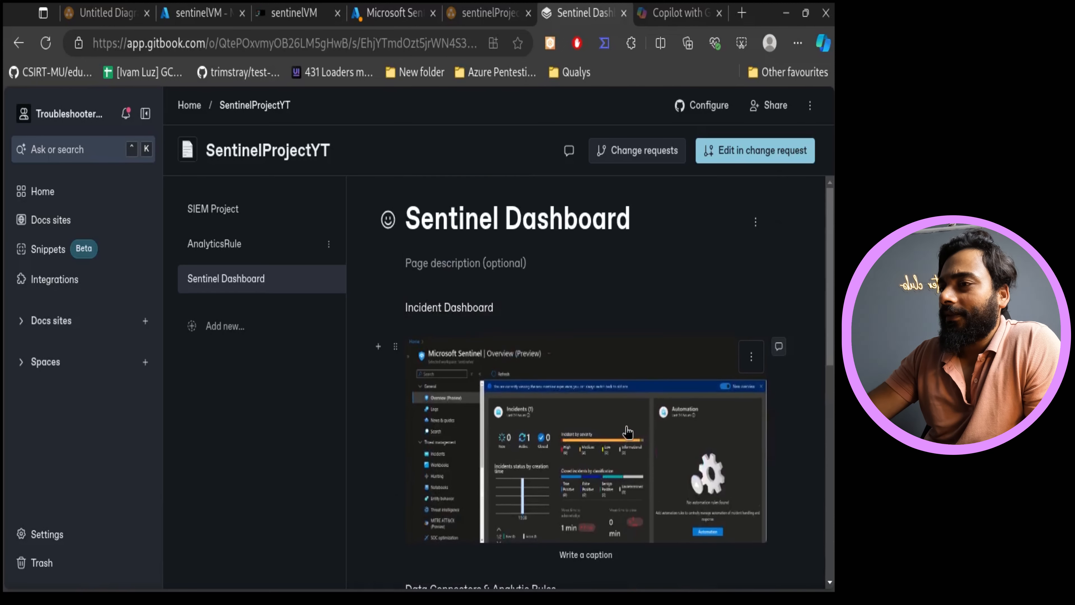
click(703, 105)
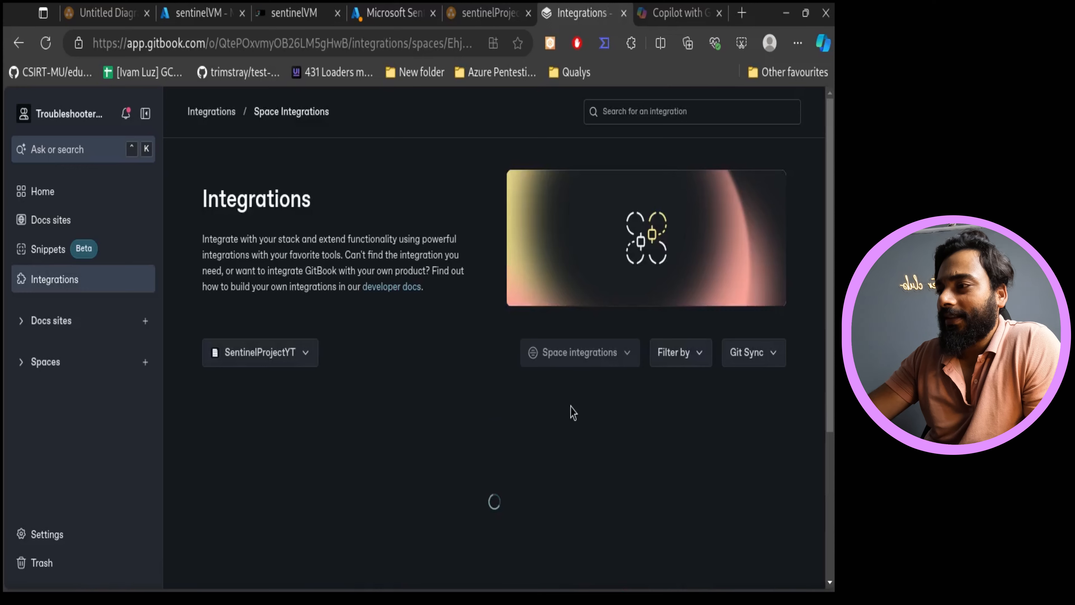
scroll(586, 433, down, 5)
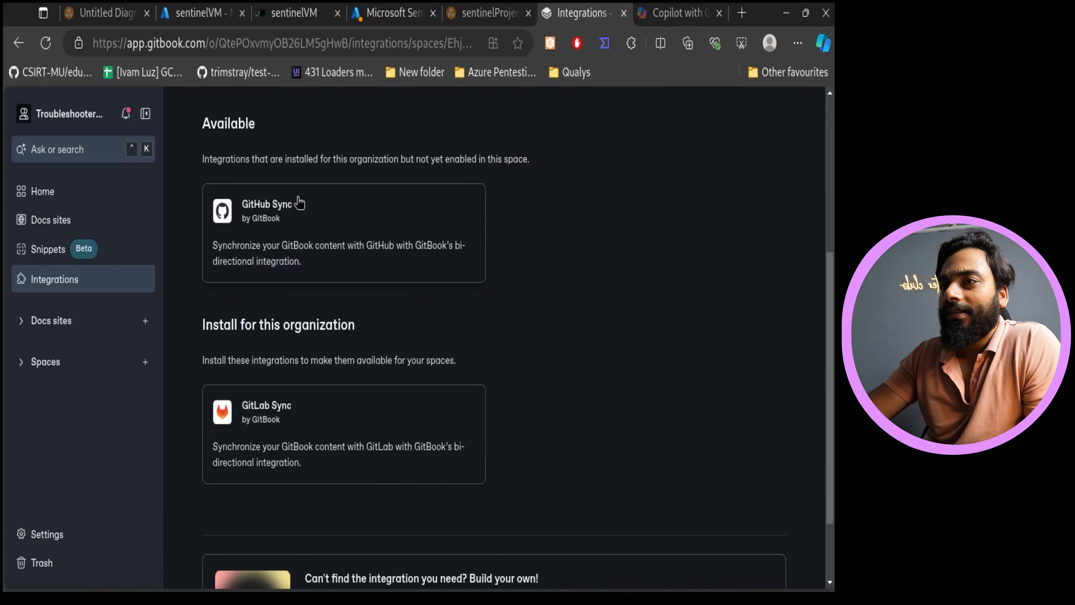
scroll(512, 435, up, 5)
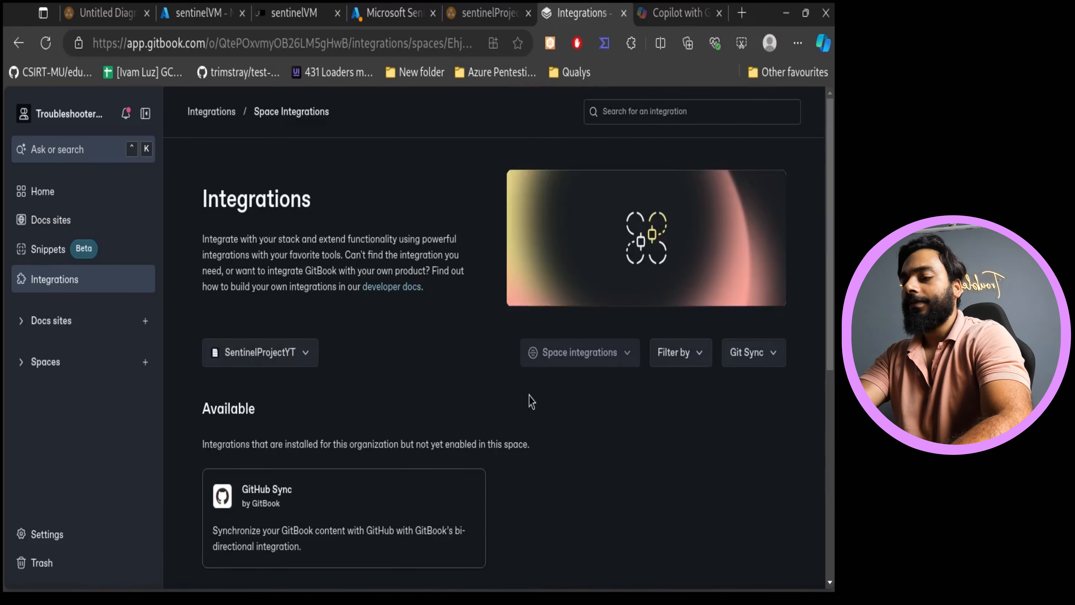
- Switch to another browser tab and go to GitHub through the address bar
click(678, 12)
click(434, 43)
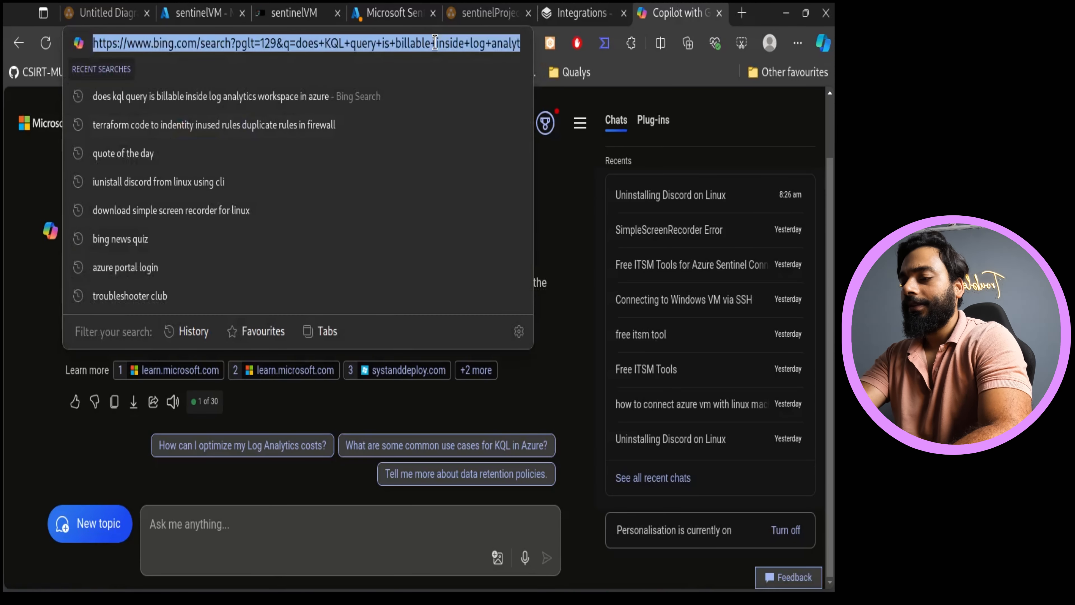
key(BackSpace)
text(got)
key(BackSpace)
key(BackSpace)
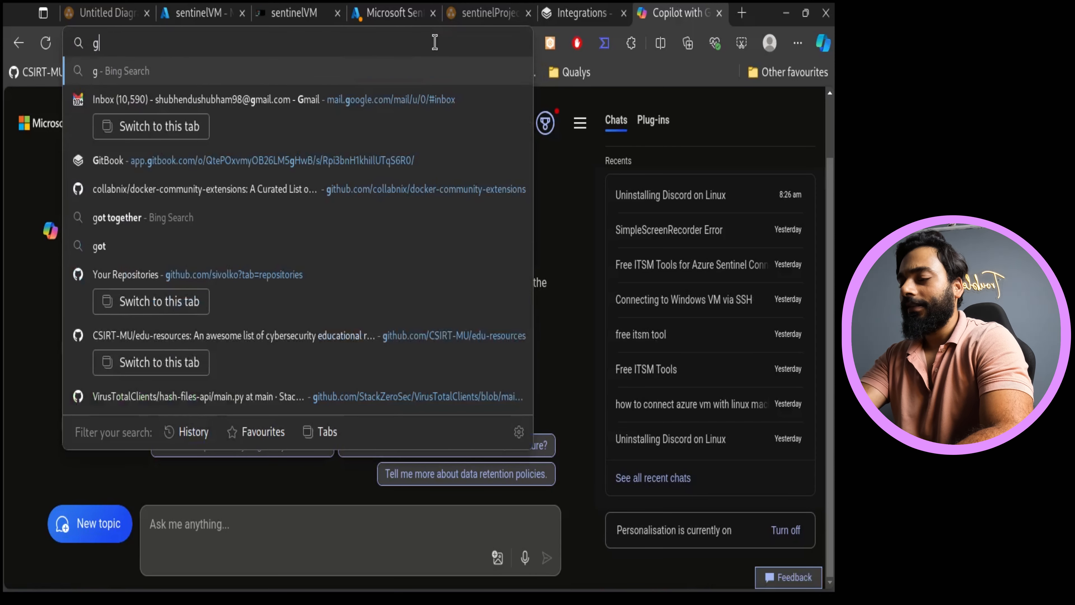
text(ithub)
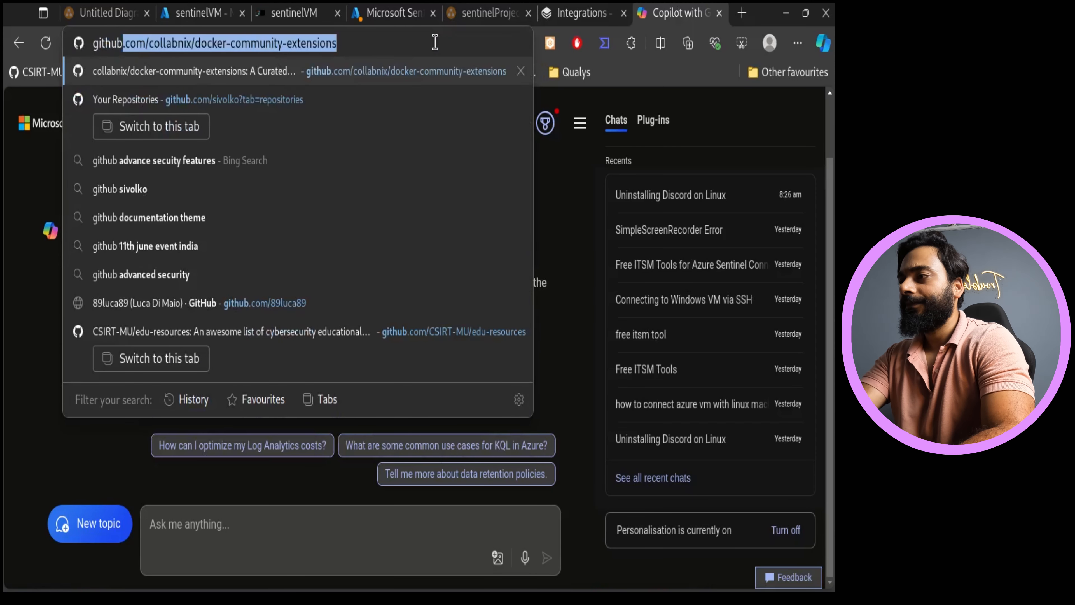
text( log)
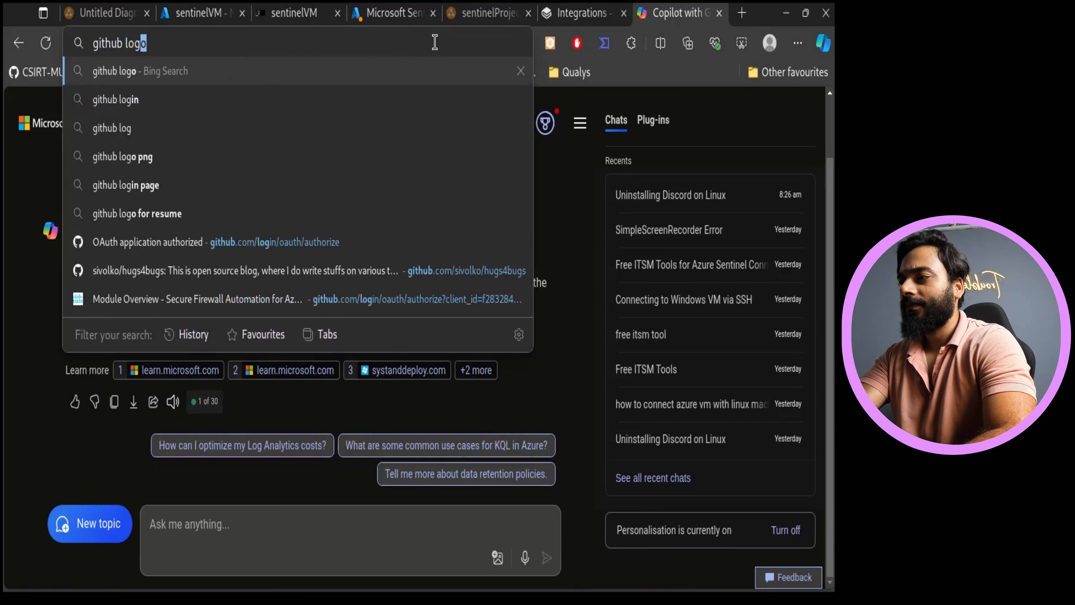
click(362, 242)
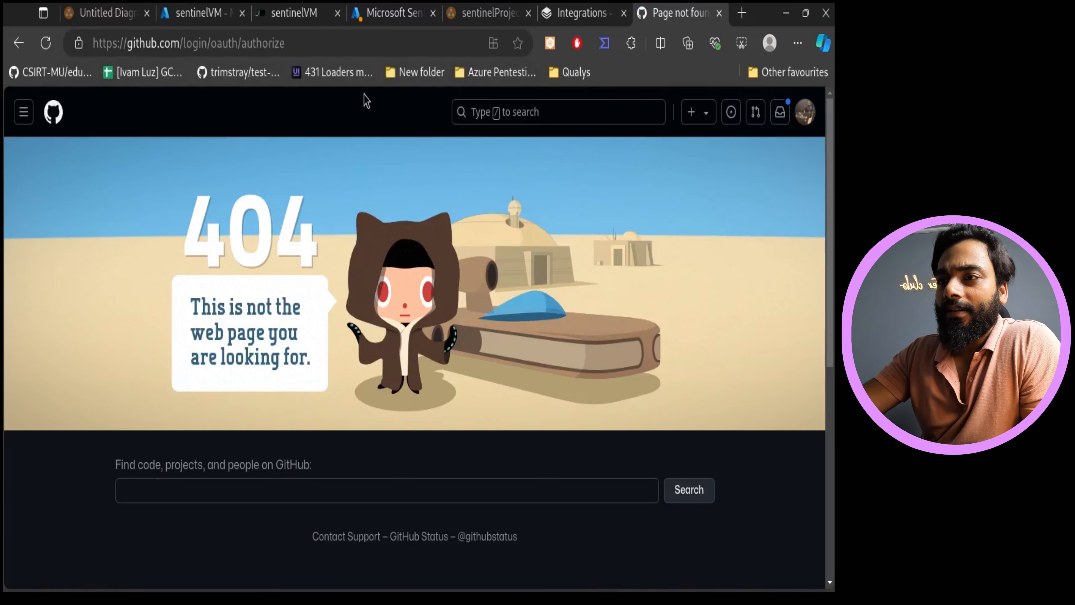
- Create a new public GitHub repository named sentinel-YT with the description this repo is sentinel YT Deployment
click(805, 111)
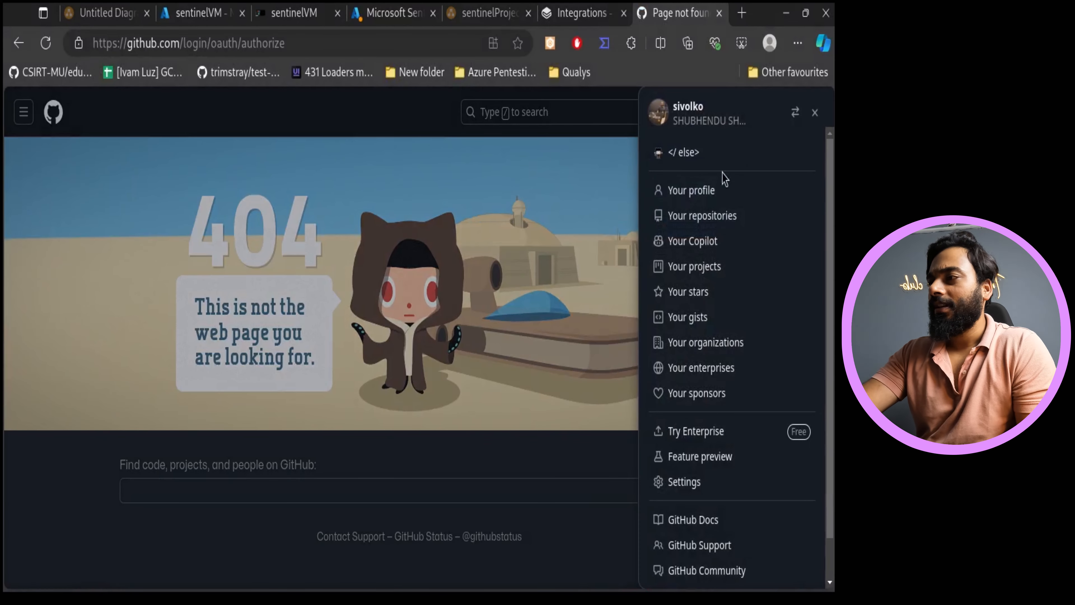
click(694, 191)
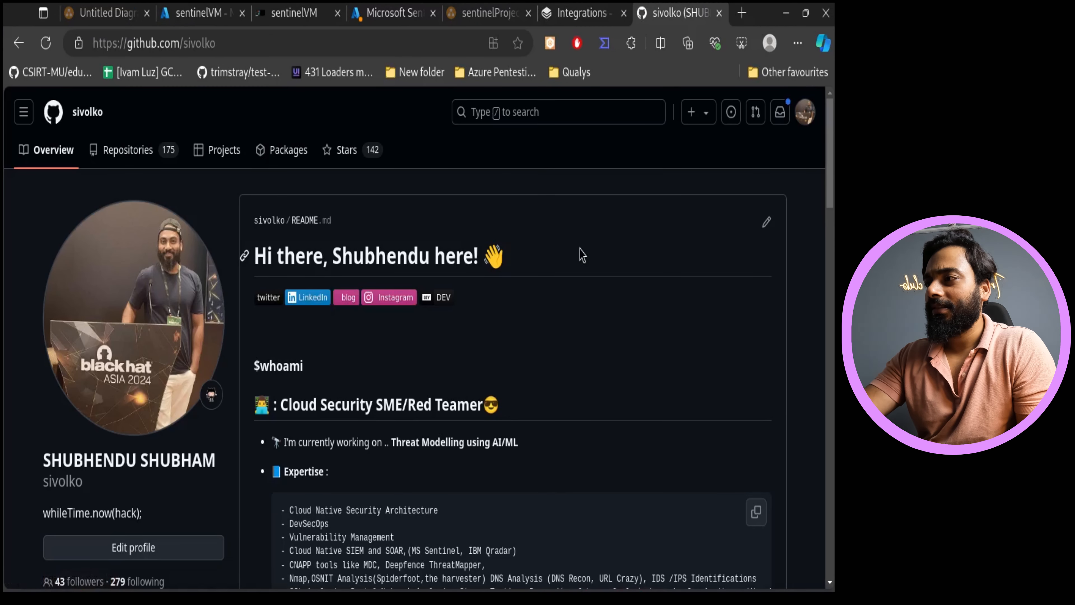
click(147, 148)
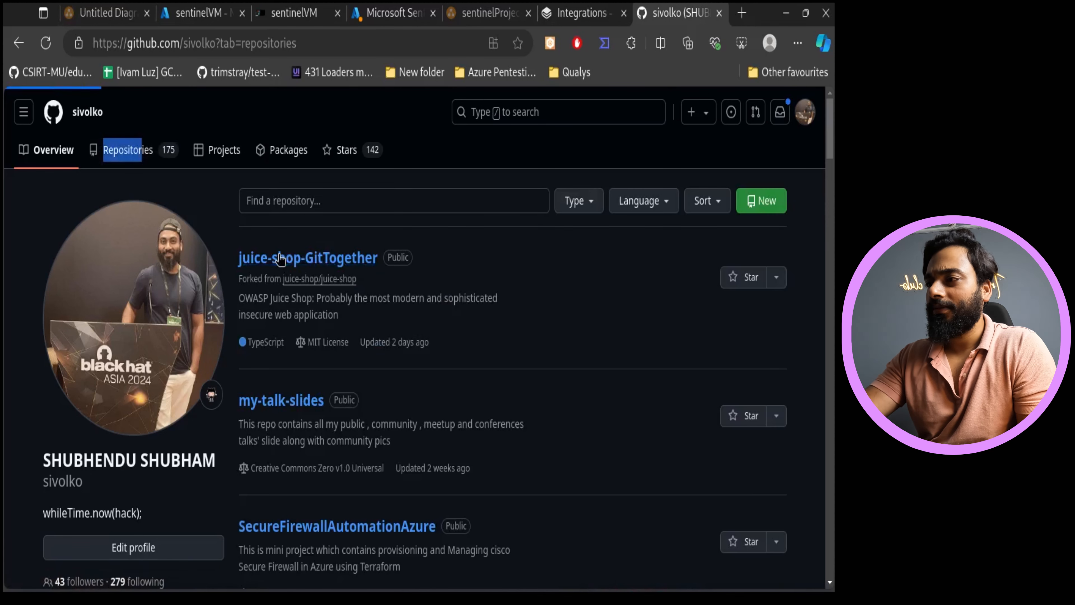
click(764, 203)
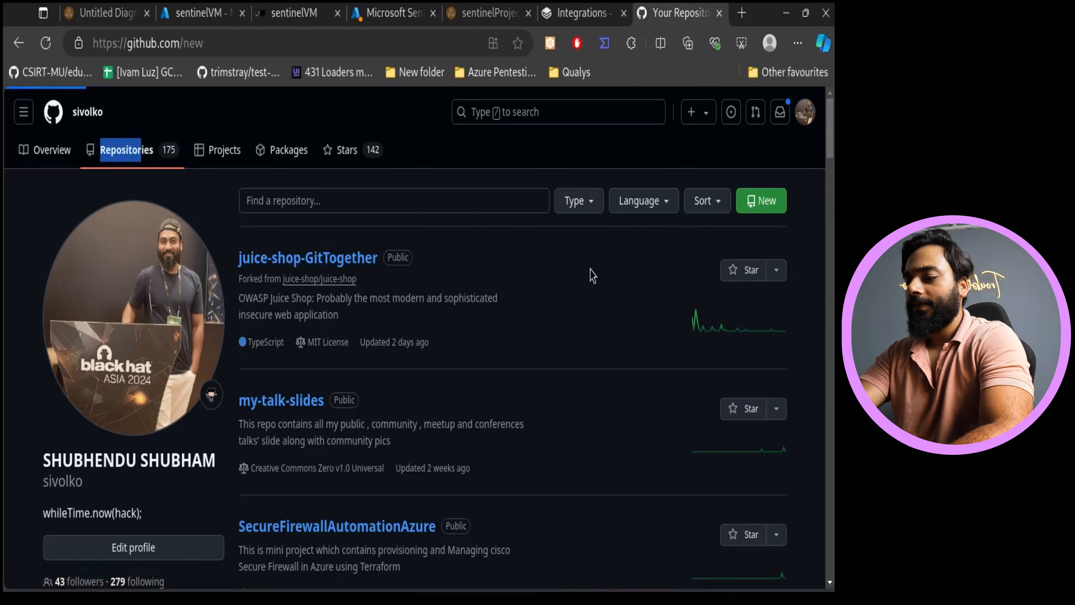
click(334, 408)
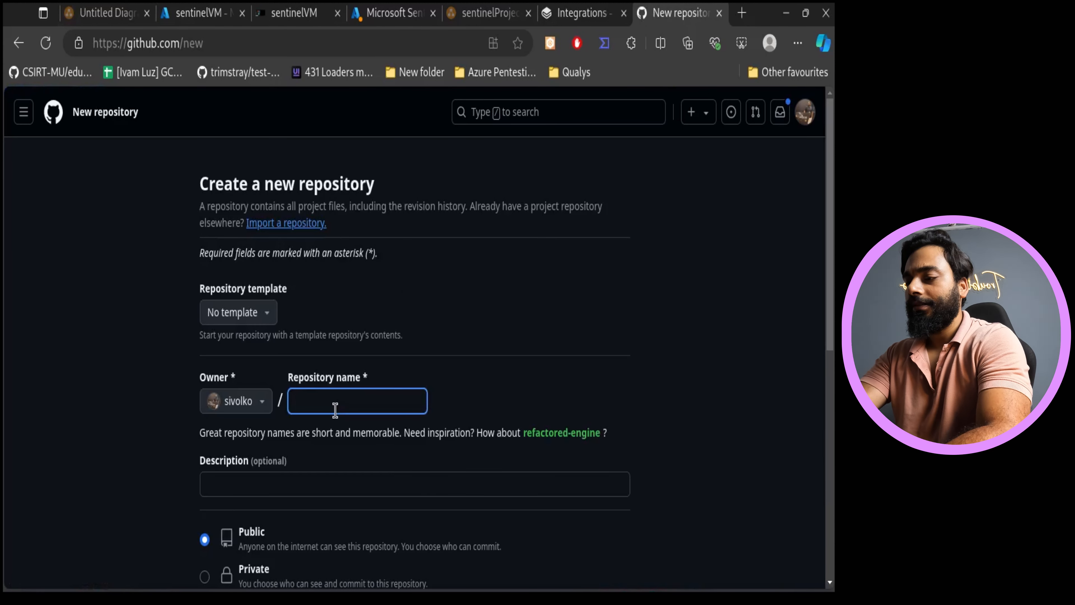
text(sentinel-YT)
scroll(549, 443, down, 2)
click(460, 404)
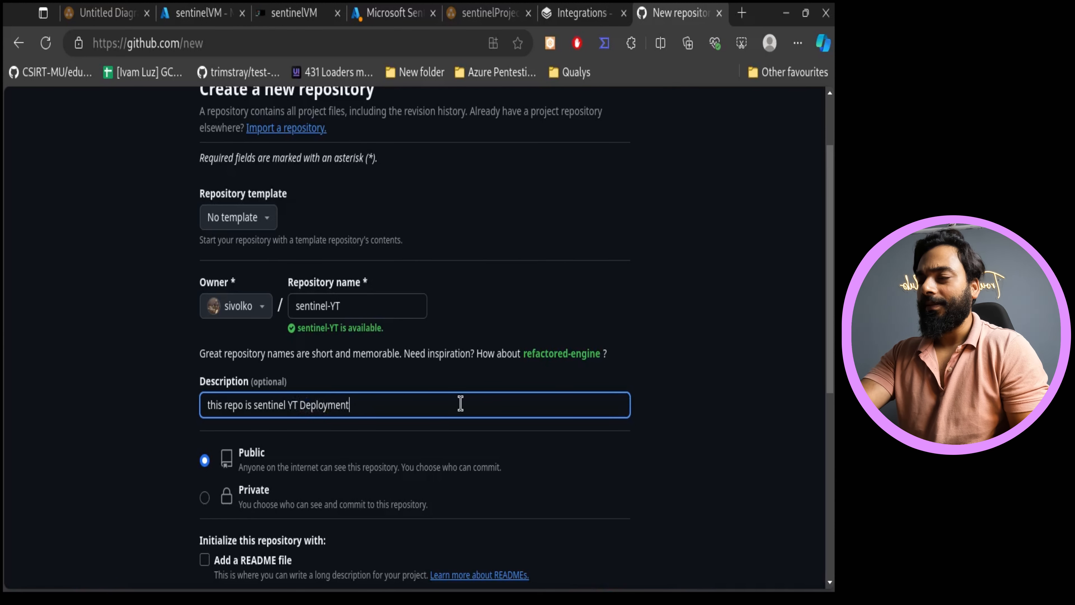
scroll(163, 309, down, 5)
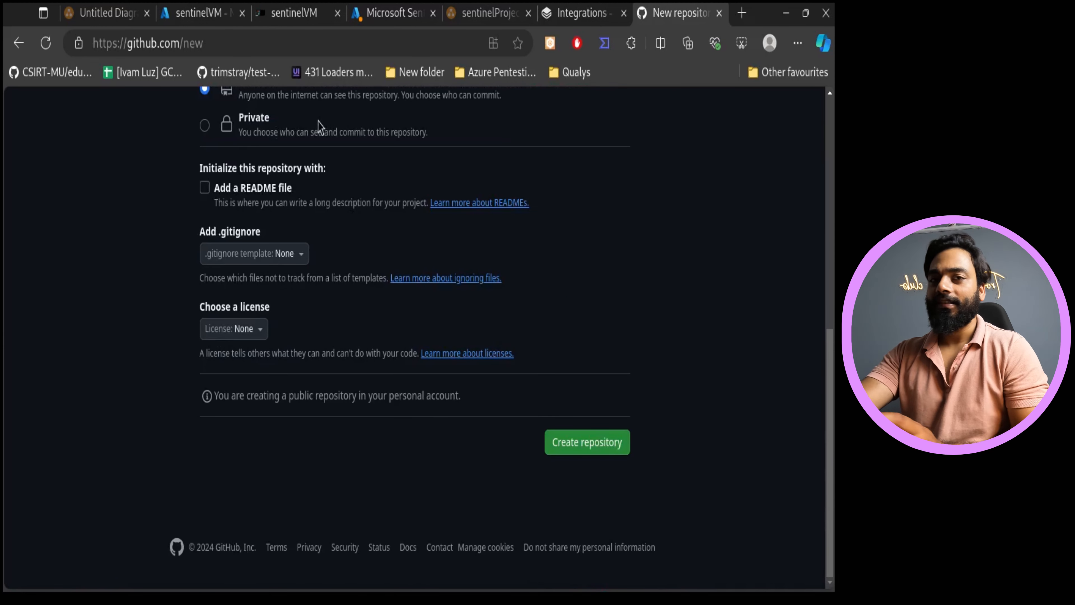
scroll(431, 248, up, 2)
click(590, 538)
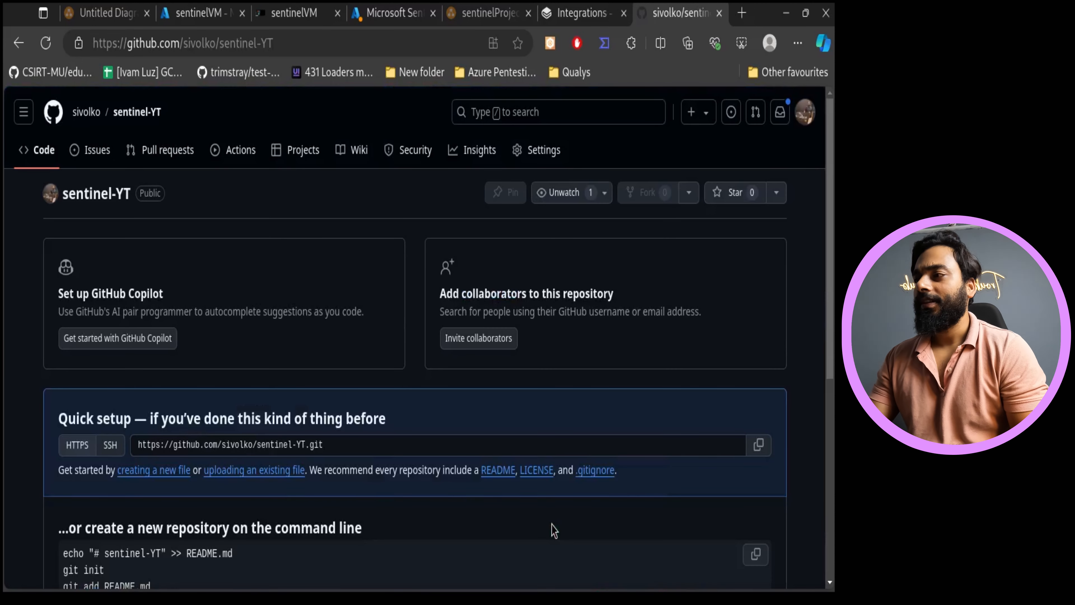
scroll(552, 528, down, 3)
scroll(535, 492, up, 3)
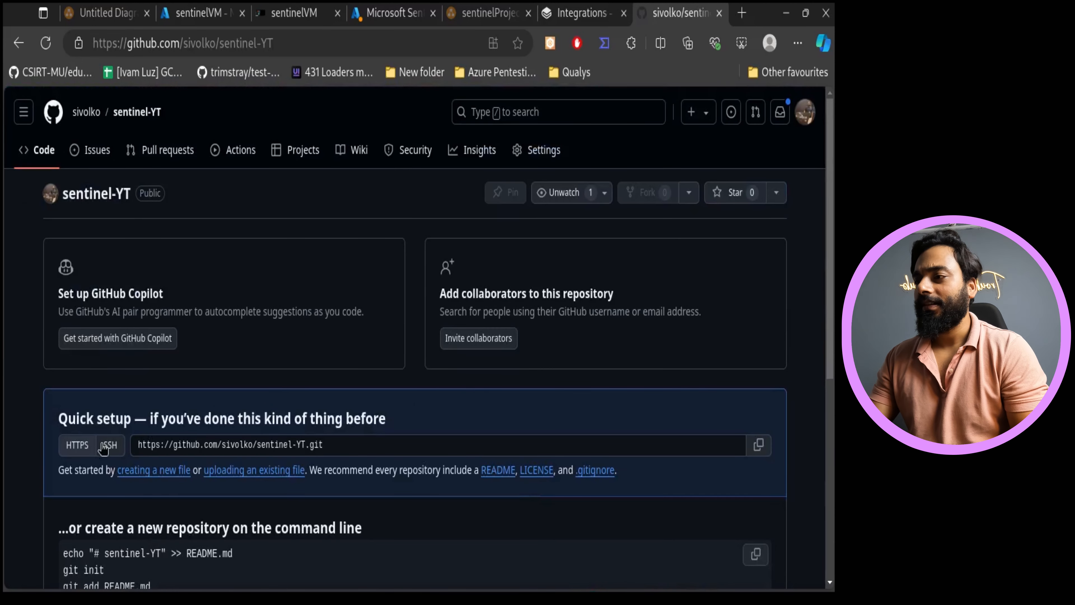
- Return to GitBook and enable the GitHub Sync integration for the SentinelProjectYT space
click(596, 12)
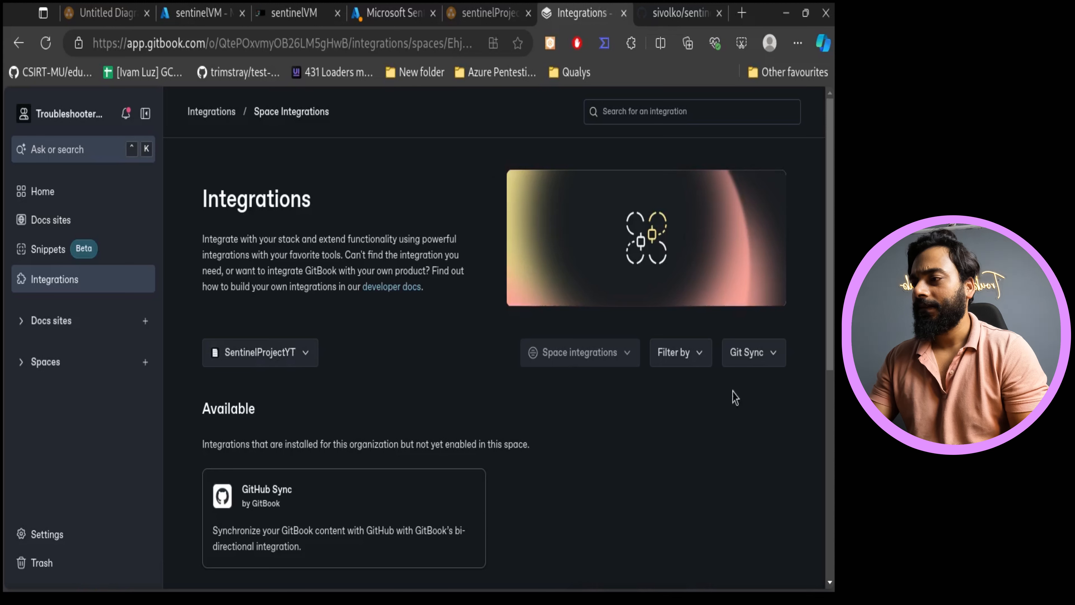
click(294, 359)
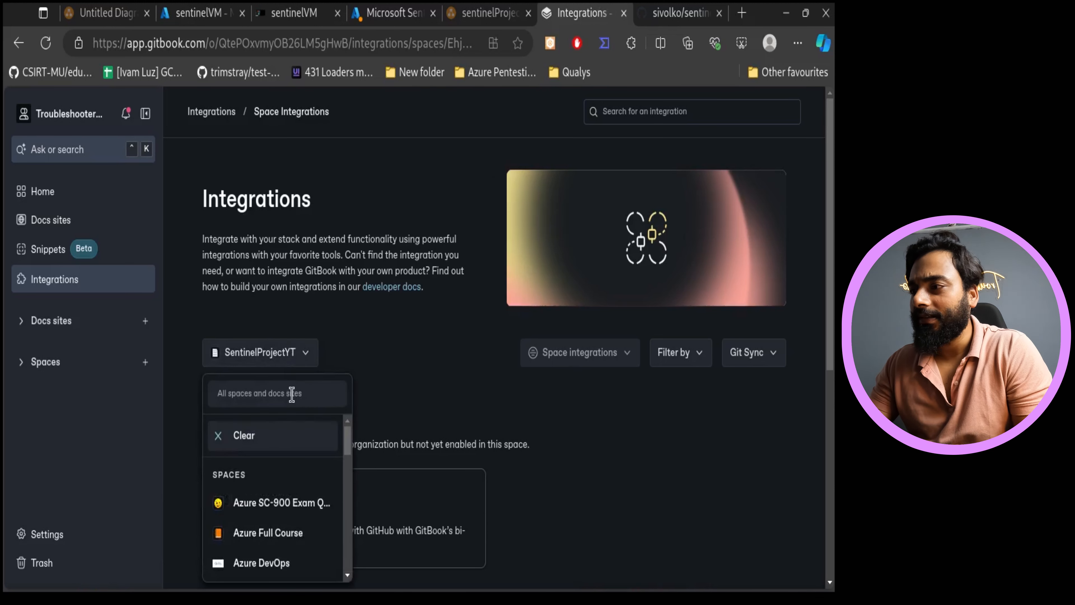
click(356, 339)
scroll(764, 450, down, 4)
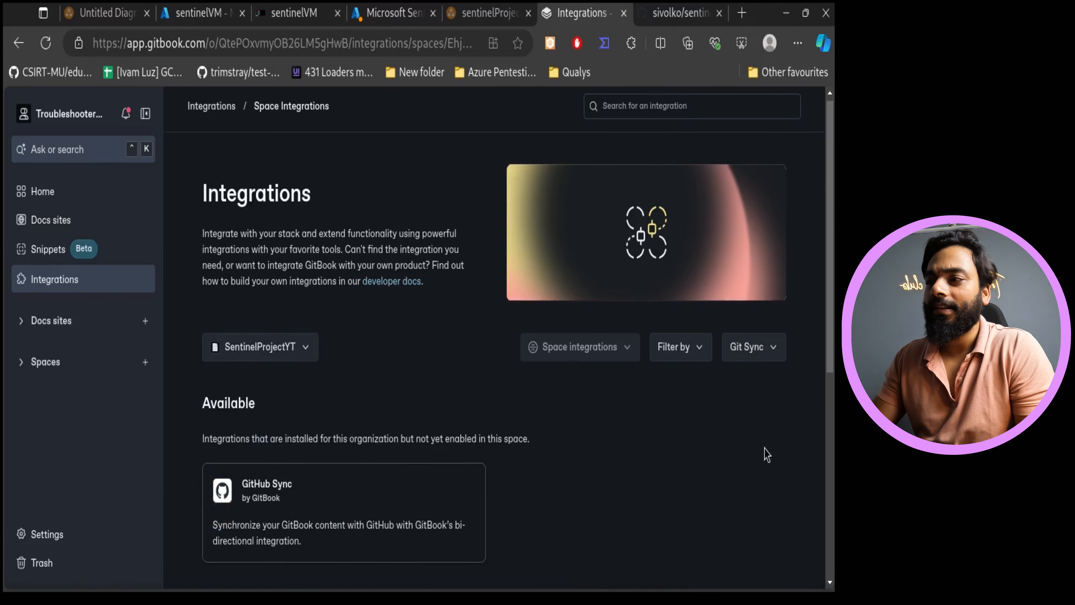
click(232, 308)
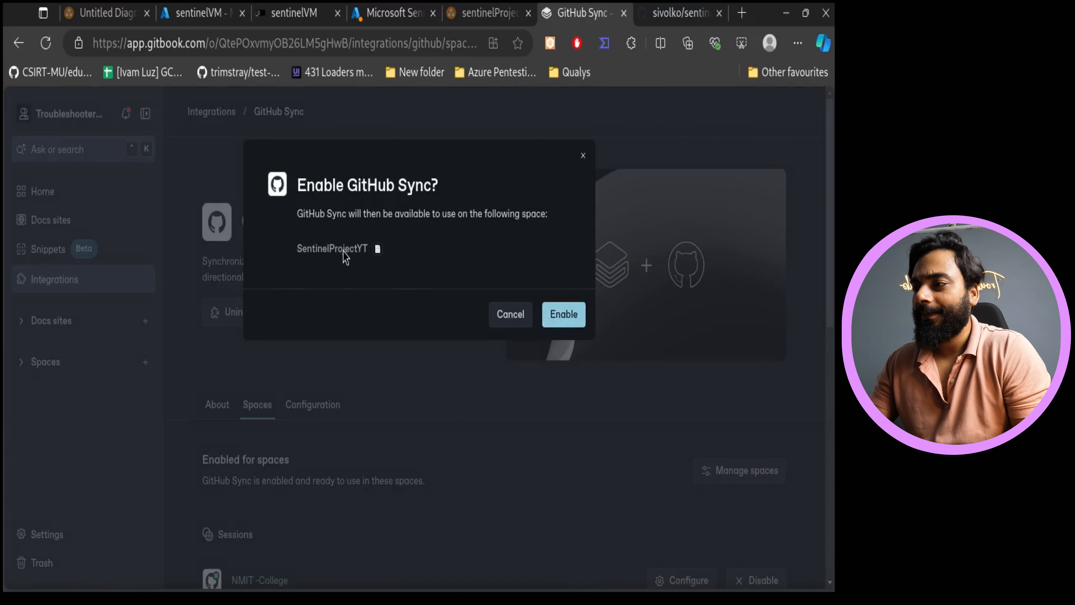
click(565, 313)
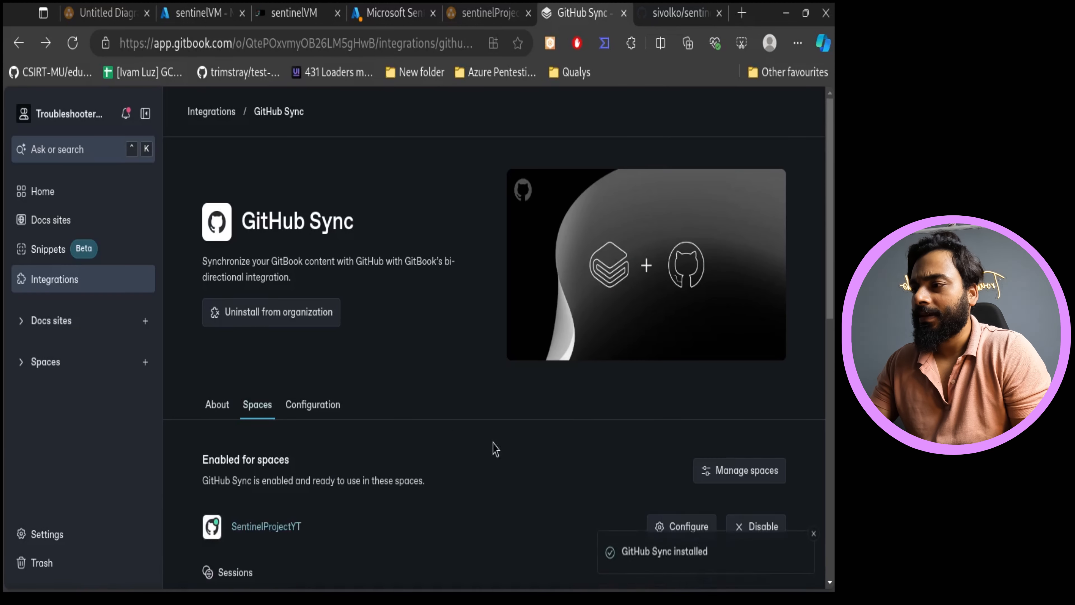
- Open the GitHub Sync configuration for the SentinelProjectYT space and connect it to the GitHub account
scroll(495, 448, down, 4)
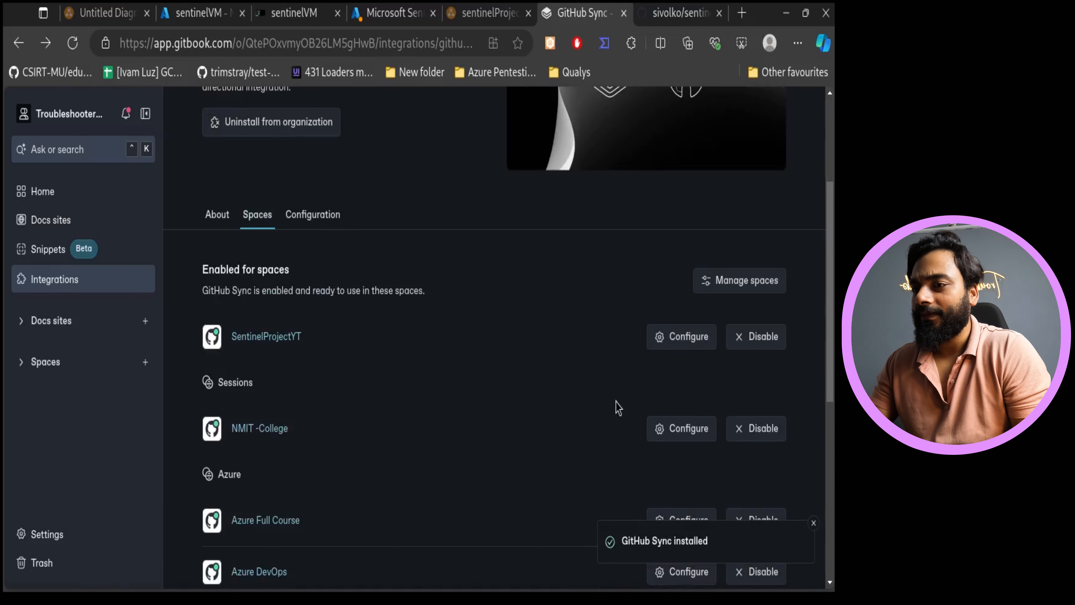
scroll(516, 443, up, 2)
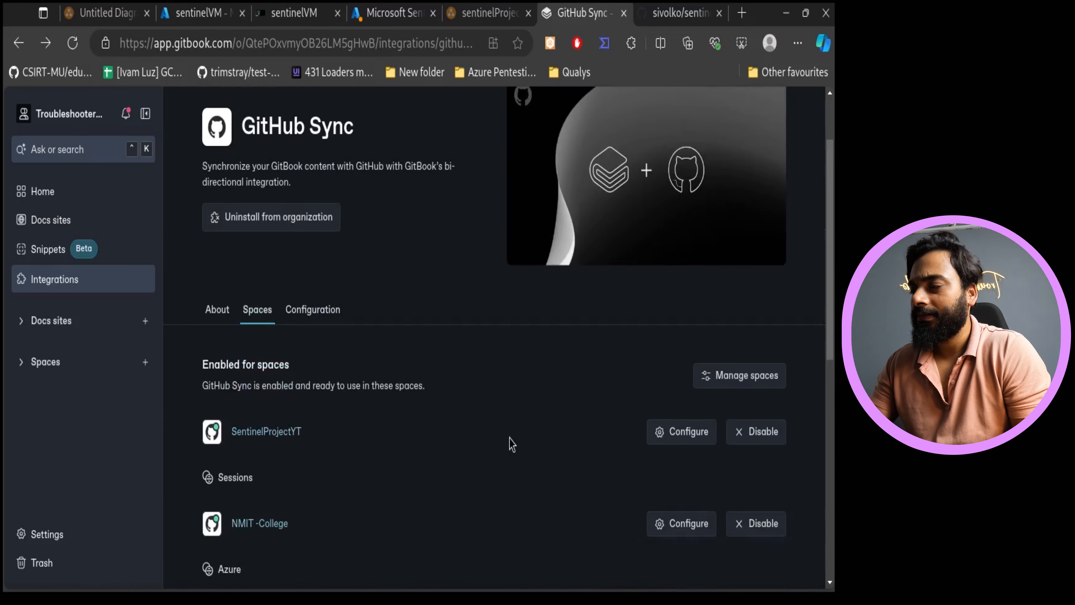
click(663, 436)
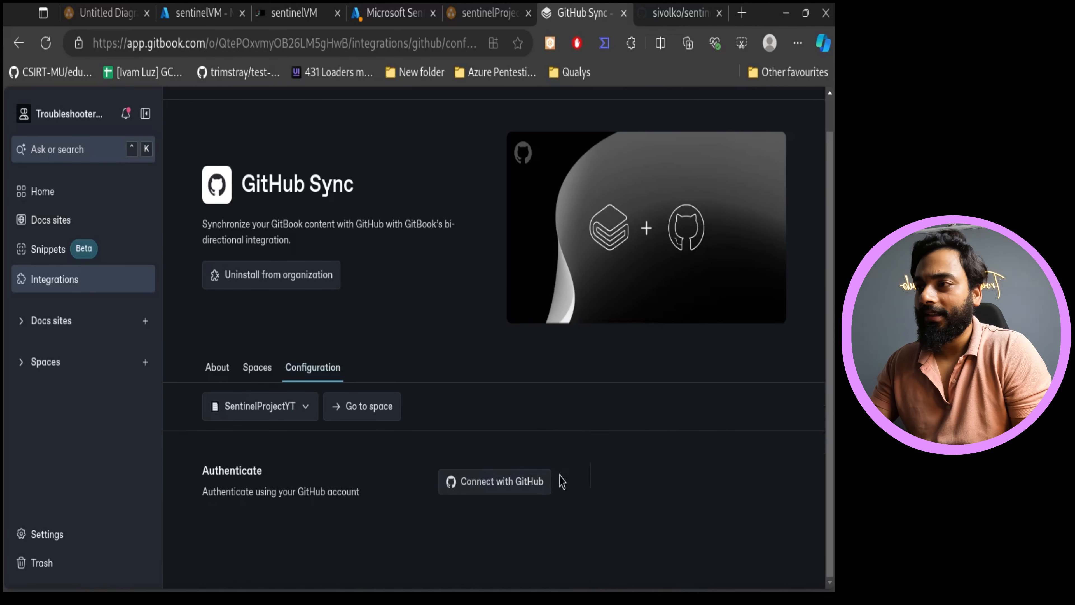
click(509, 491)
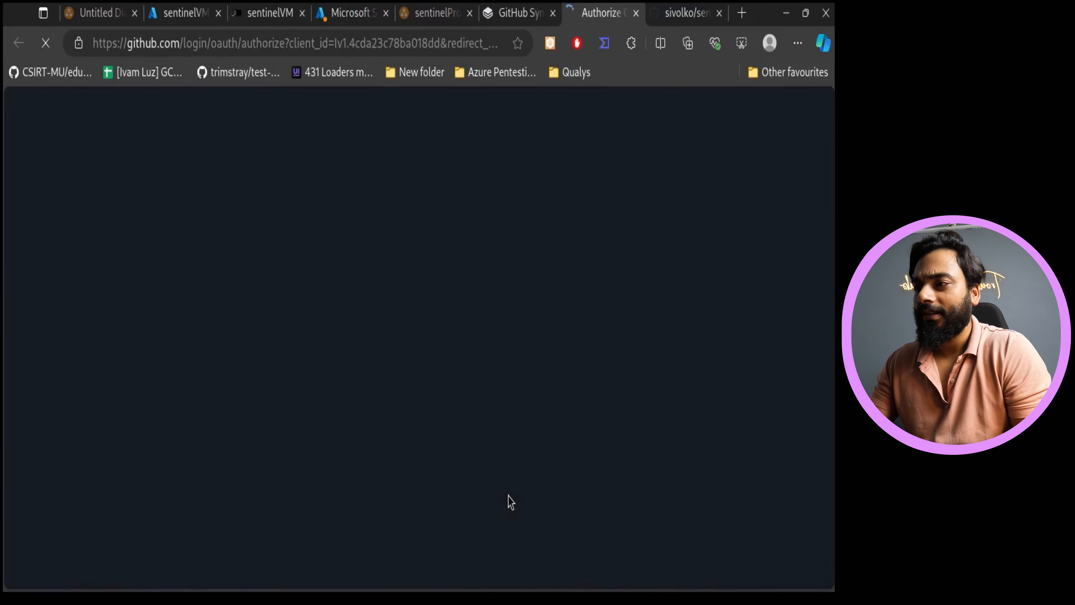
scroll(538, 418, down, 4)
click(486, 325)
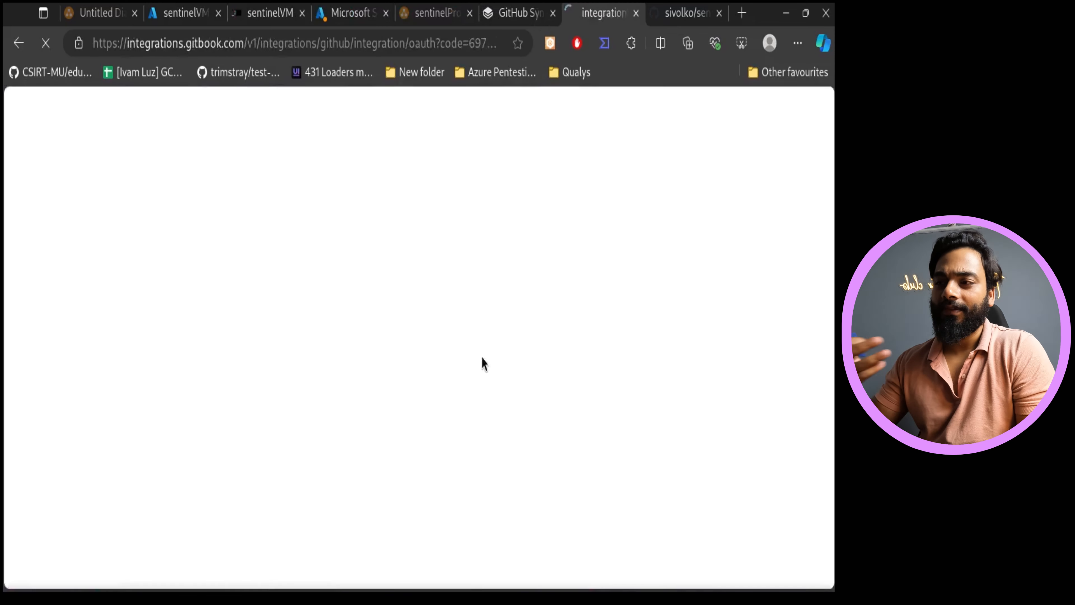
scroll(485, 365, down, 1)
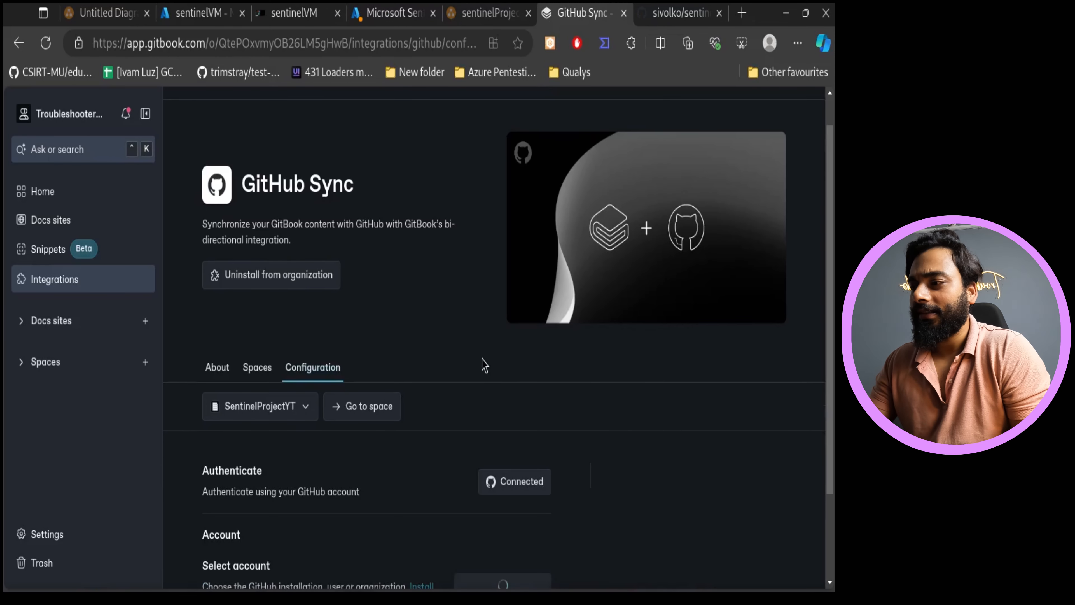
scroll(484, 365, down, 3)
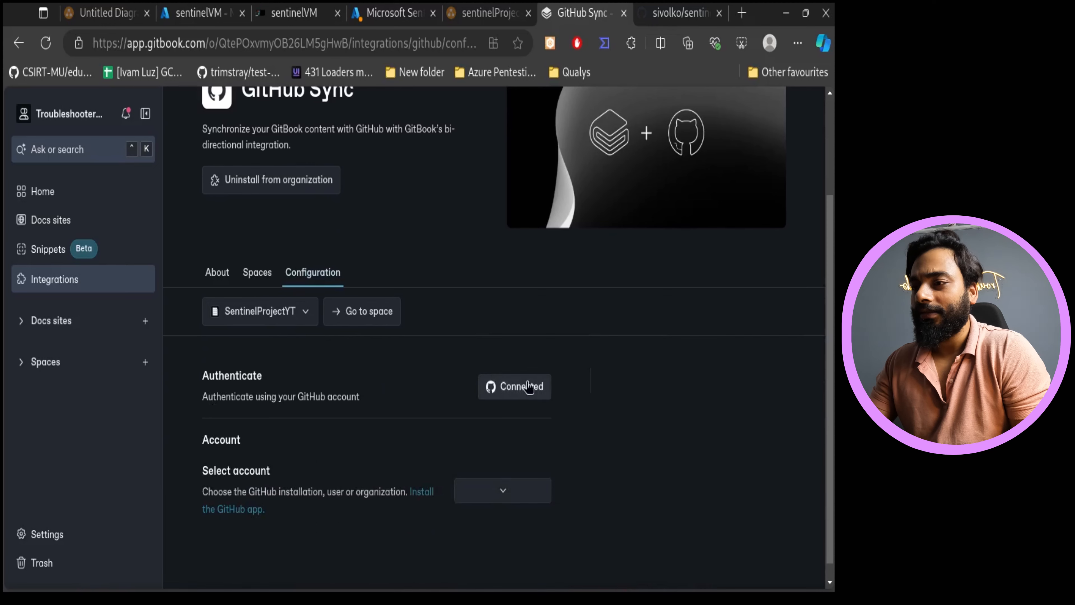
- Select the sivolko GitHub account for the sync
scroll(549, 417, down, 1)
click(503, 475)
click(534, 437)
scroll(592, 448, down, 2)
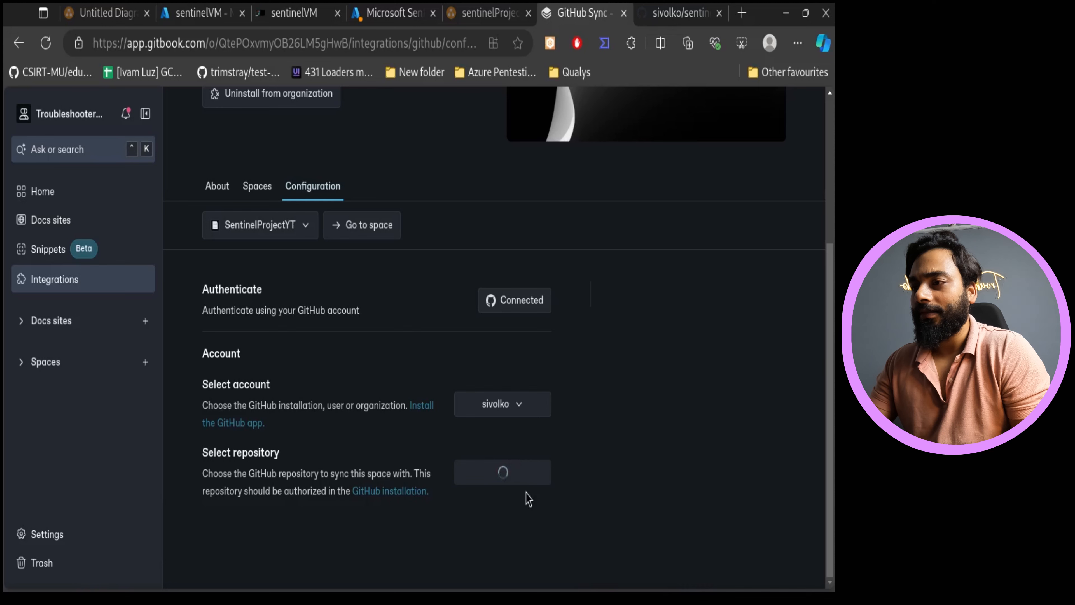
- Choose the sentinel-YT repository to sync the space with, checking the repository tab for its name
click(506, 478)
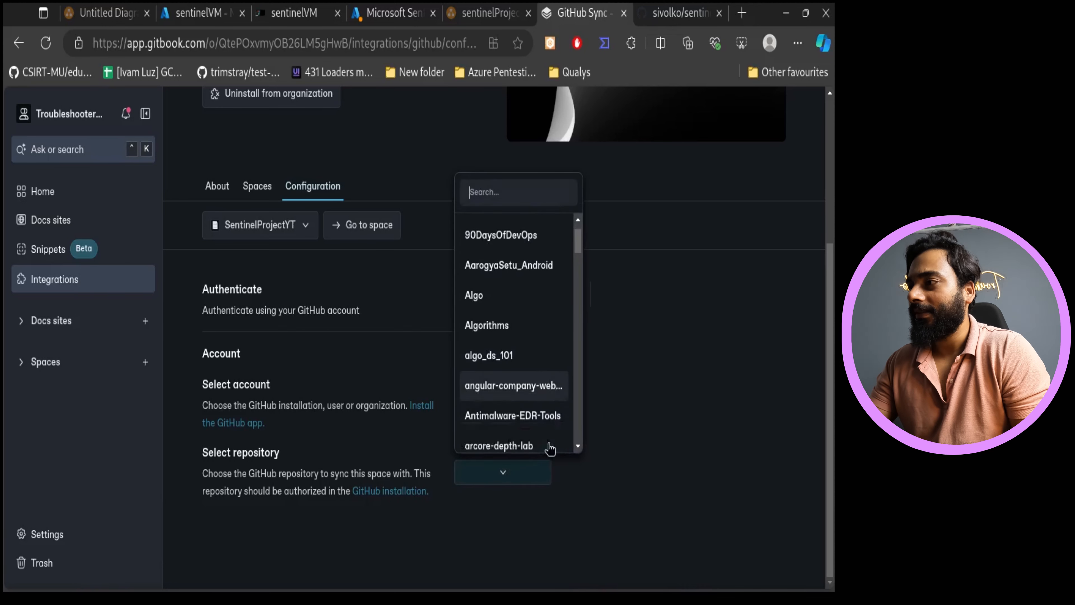
click(673, 13)
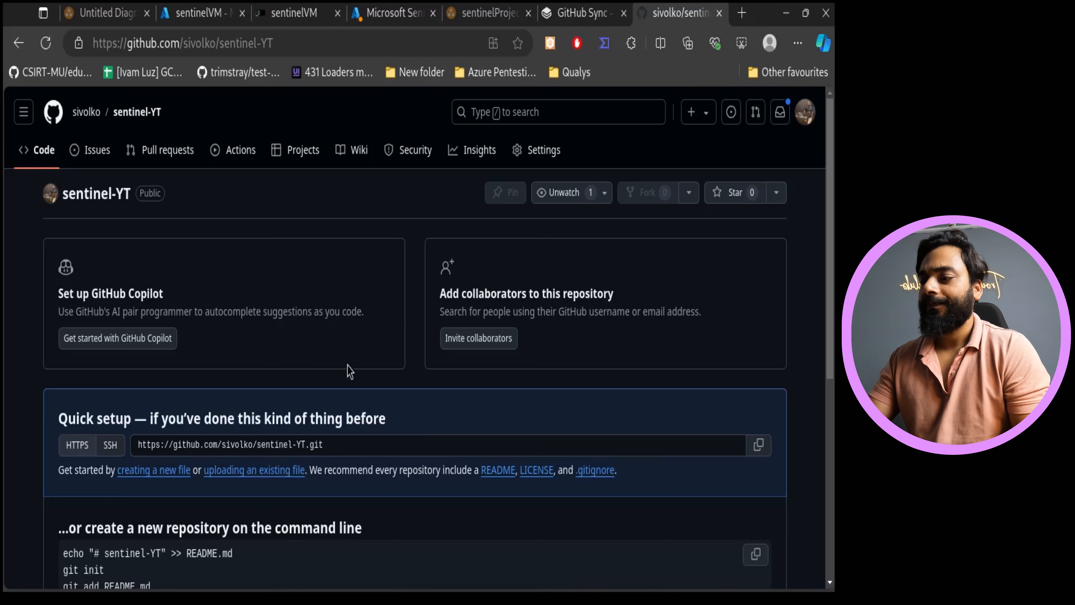
click(592, 13)
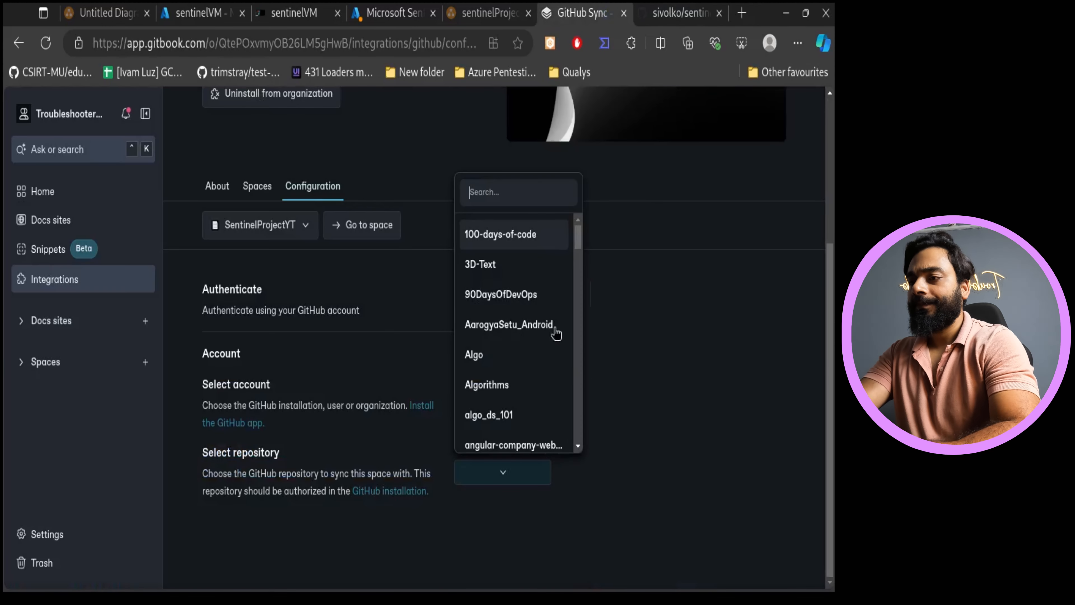
text(sentin)
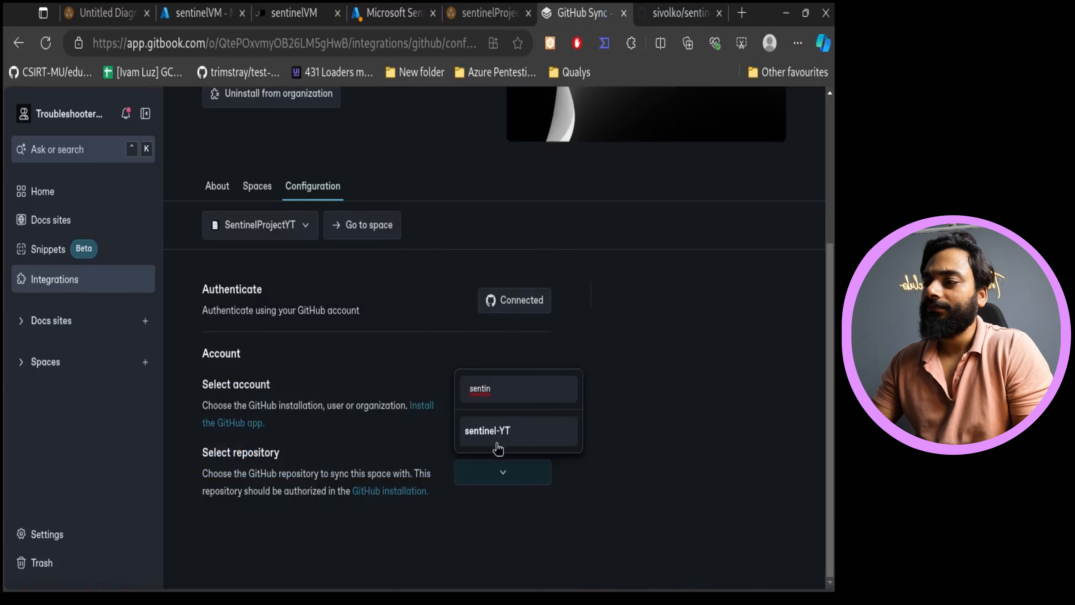
click(498, 438)
- Select main as the Git branch to sync the content with
scroll(627, 434, down, 2)
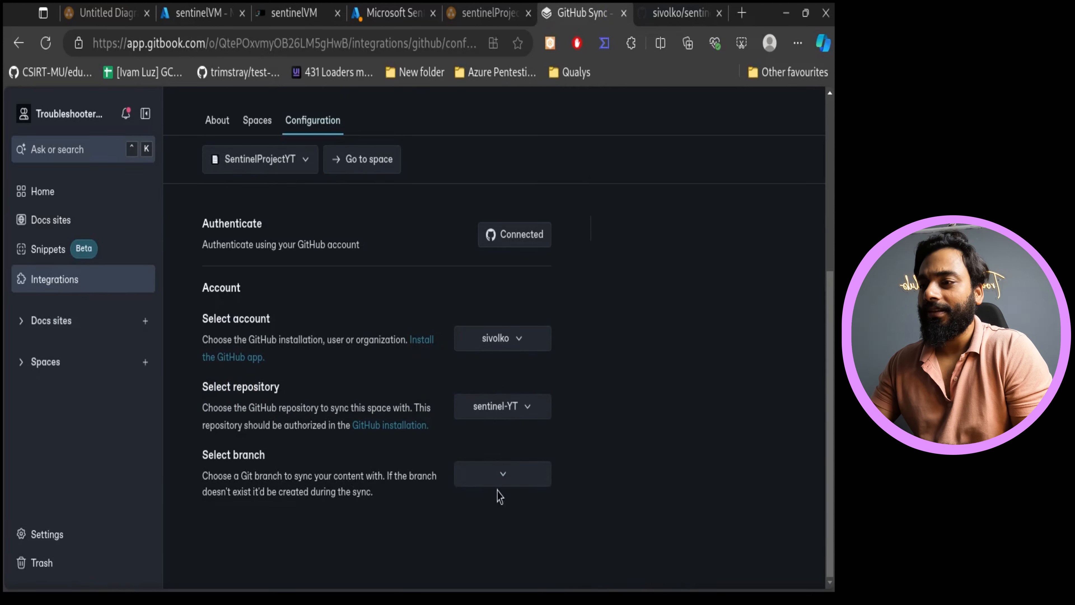
click(501, 480)
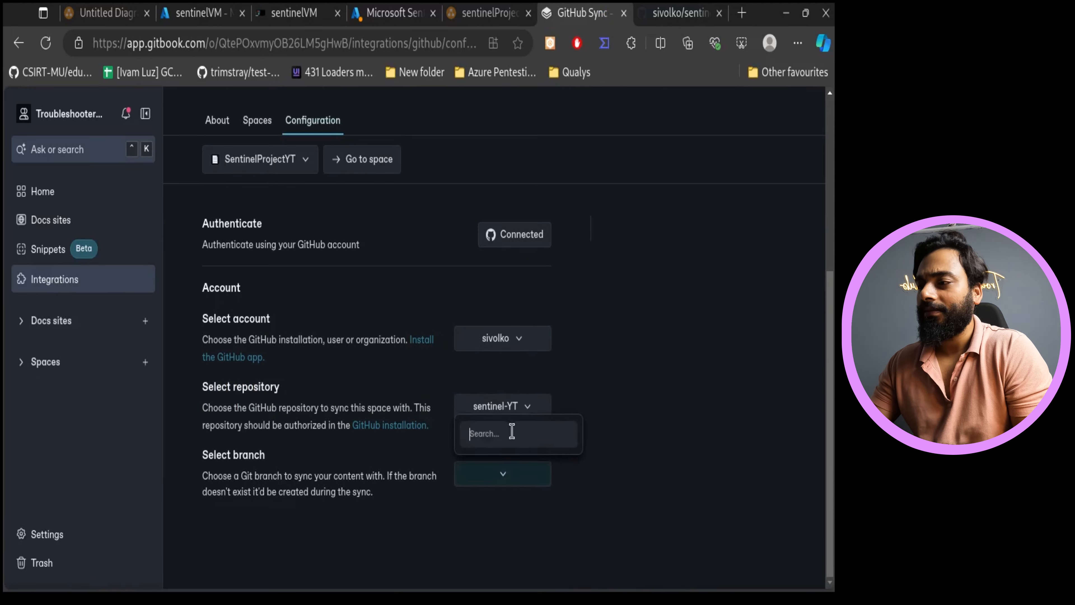
click(522, 475)
click(506, 481)
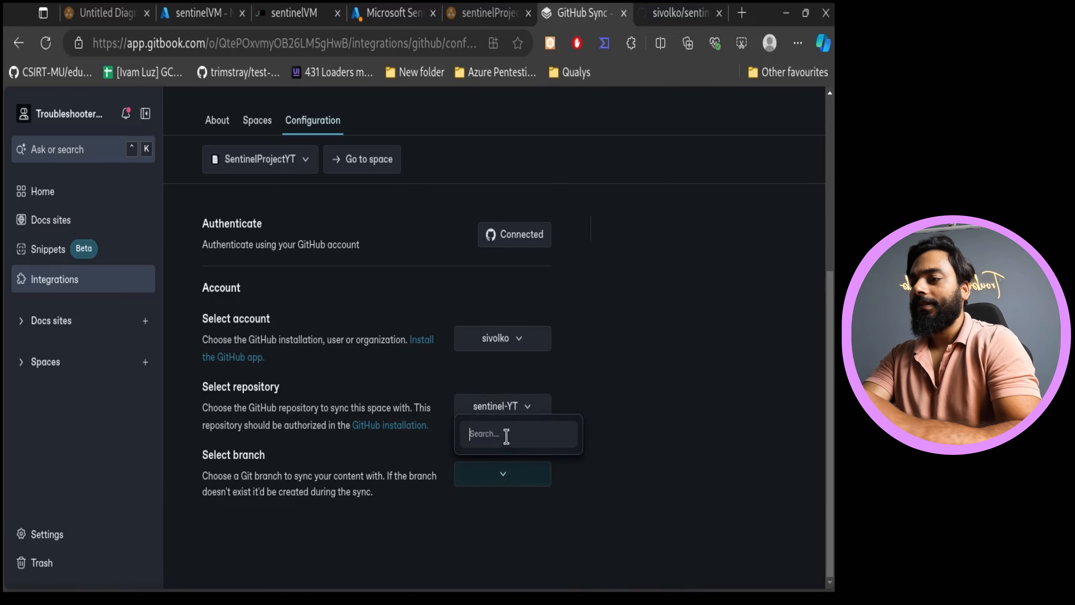
text(main)
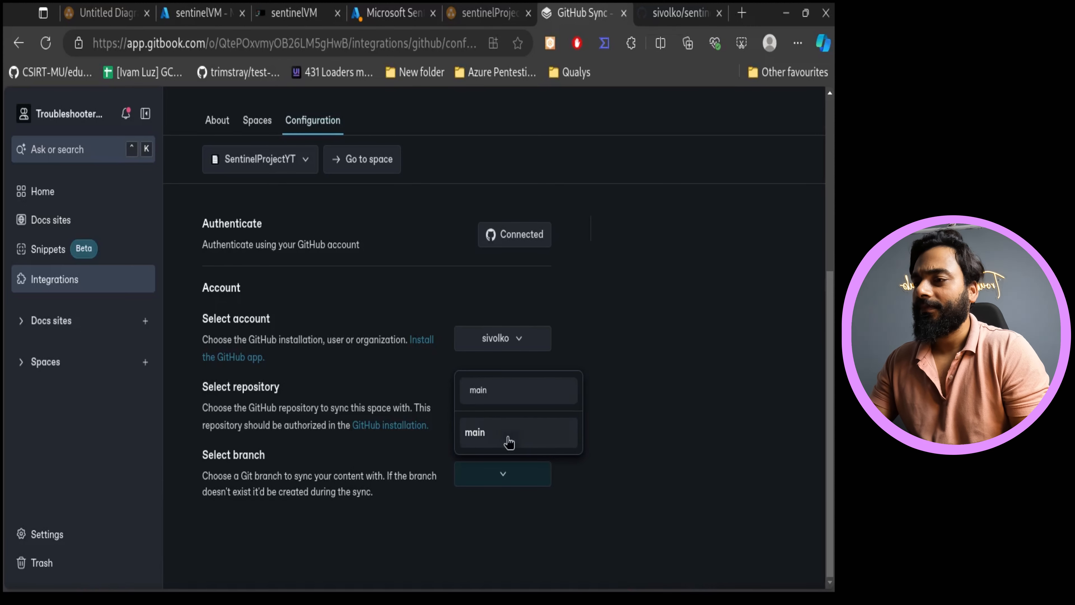
click(509, 441)
- Set the initial sync direction to GitBook to GitHub and start the synchronization
scroll(692, 470, down, 5)
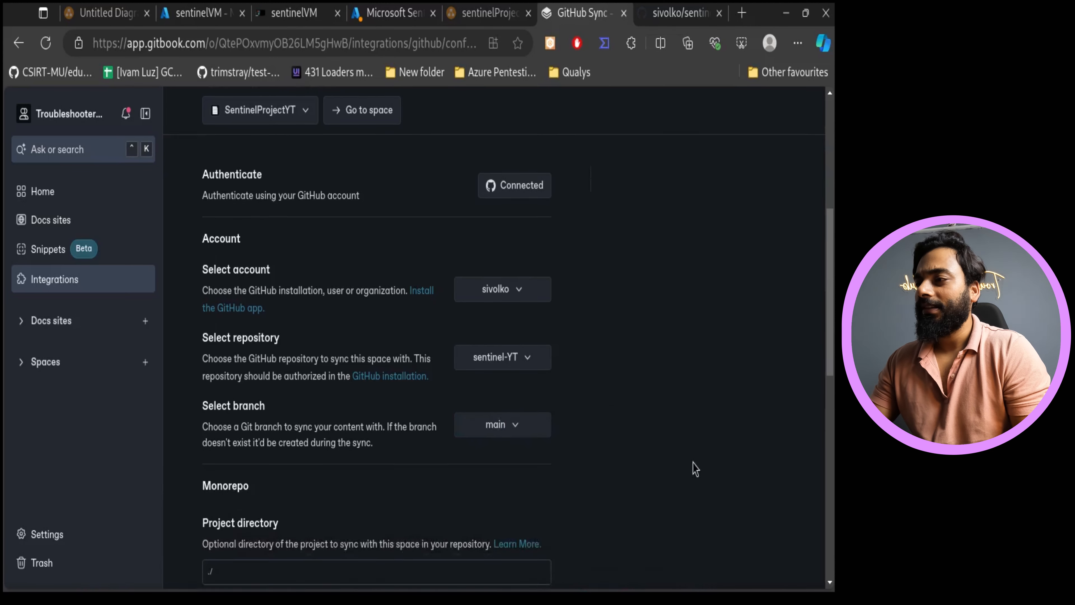
scroll(307, 377, down, 5)
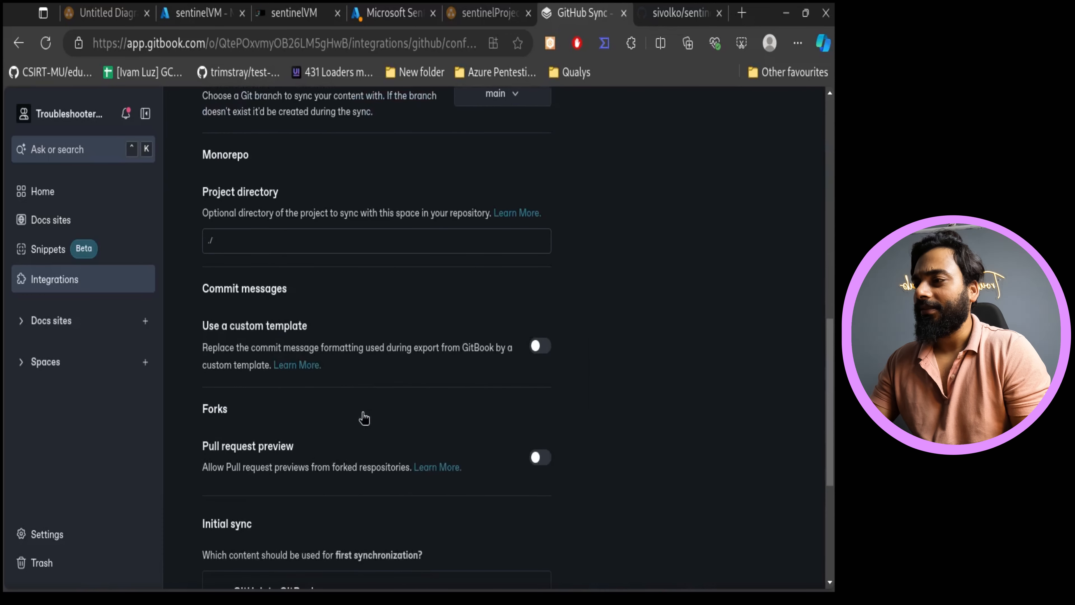
scroll(298, 482, down, 4)
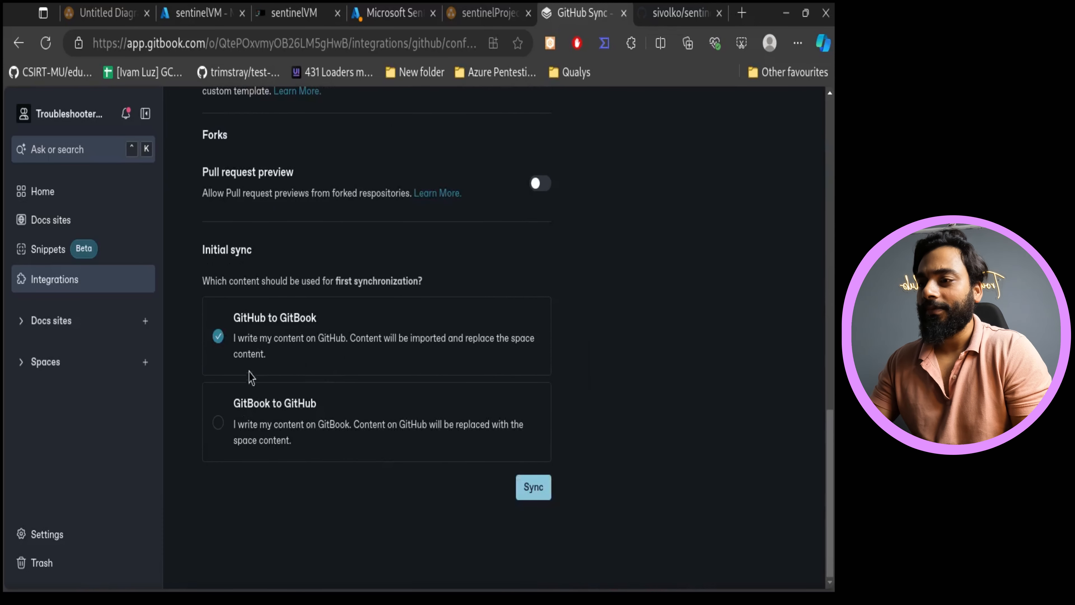
click(250, 415)
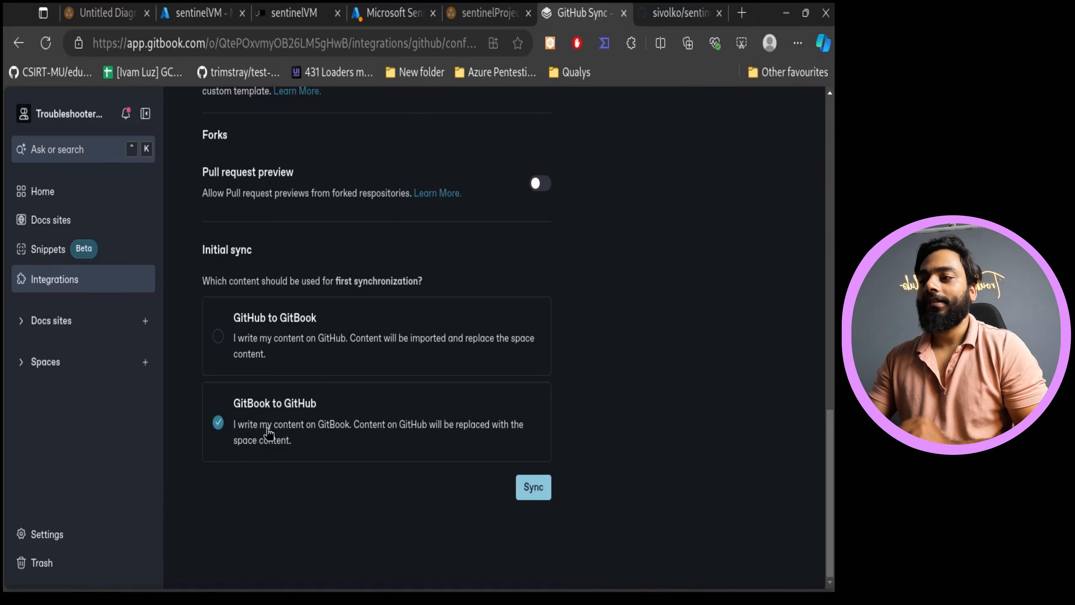
click(533, 488)
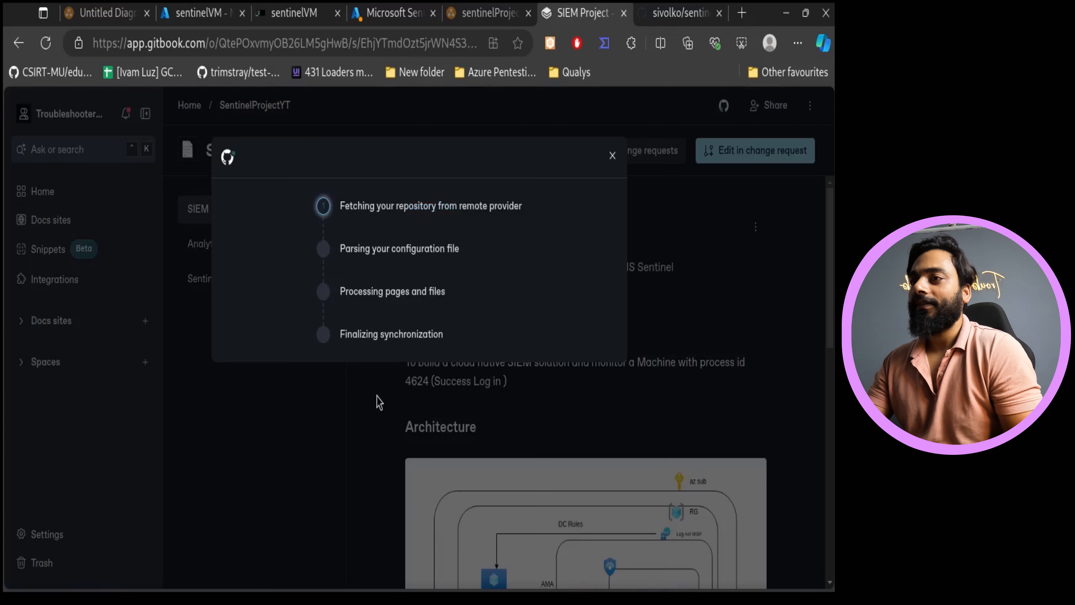
- Follow the synchronization progress and reload the sentinel-YT repository page on GitHub
click(666, 5)
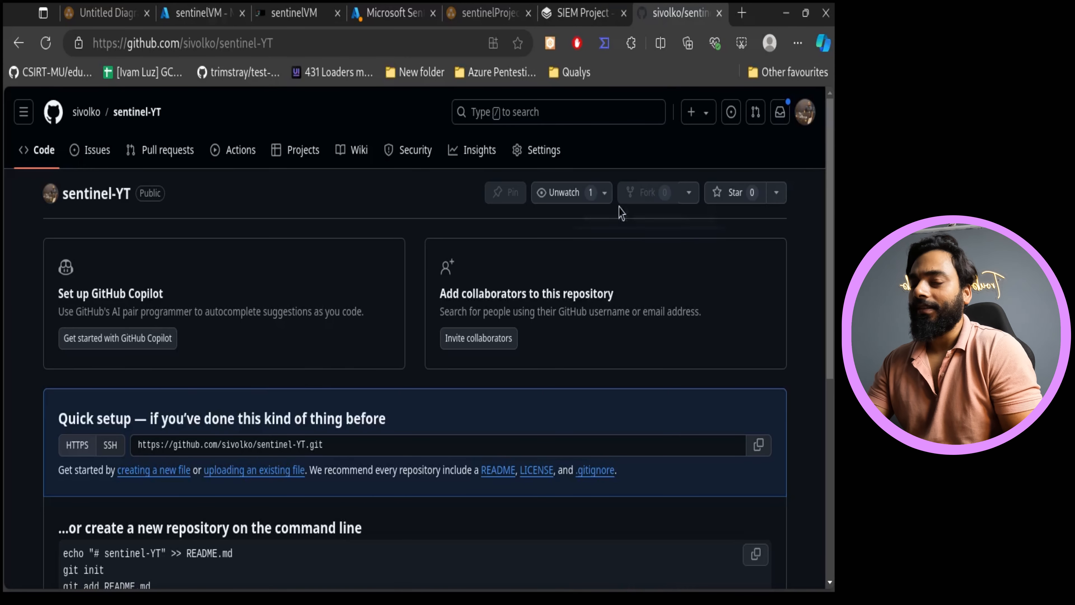
click(563, 13)
click(682, 12)
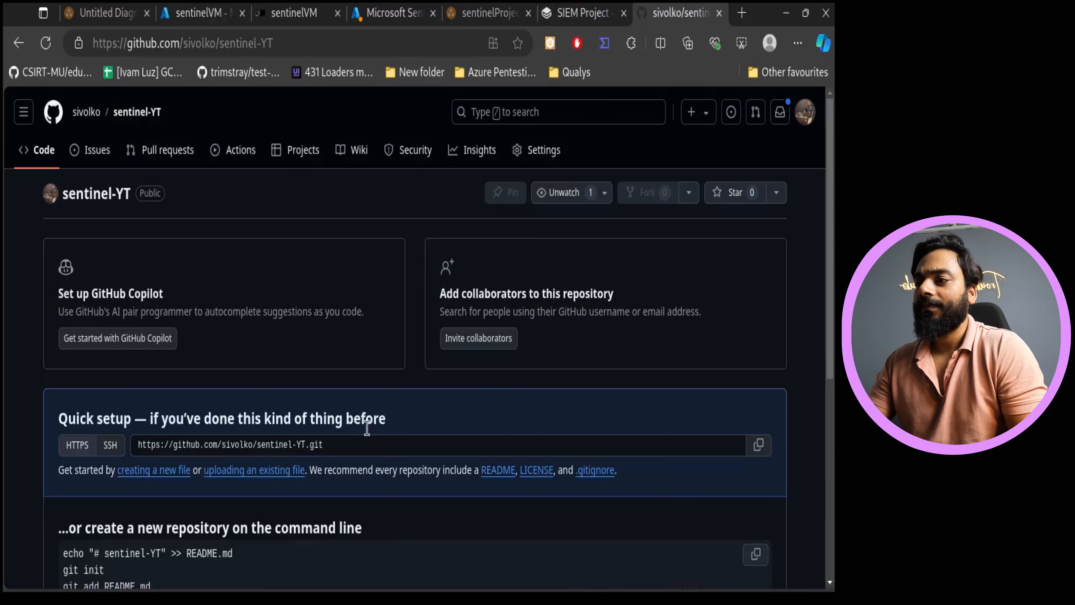
click(597, 11)
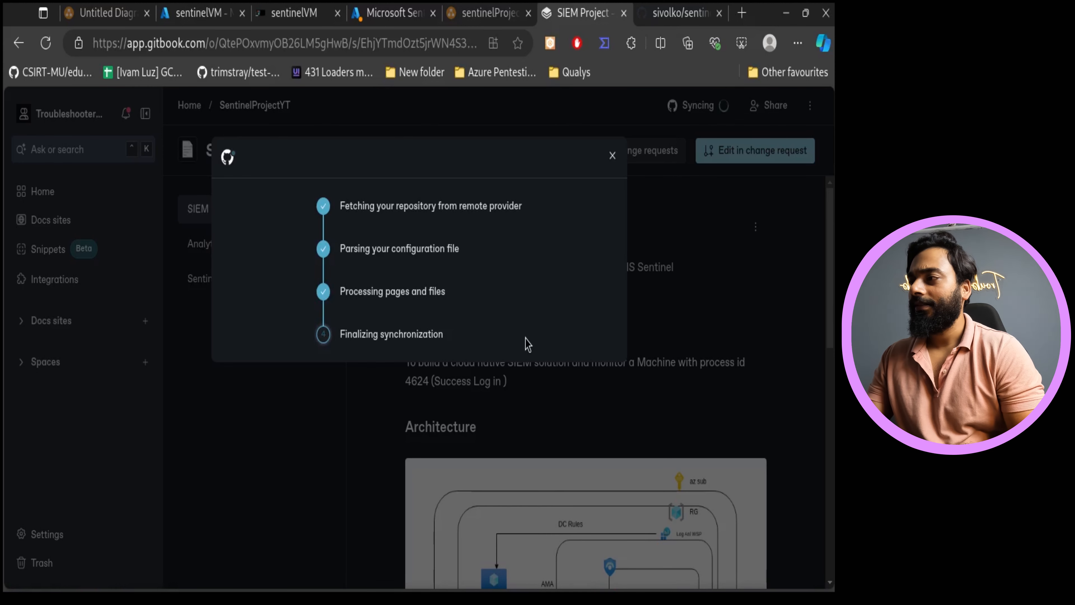
click(681, 13)
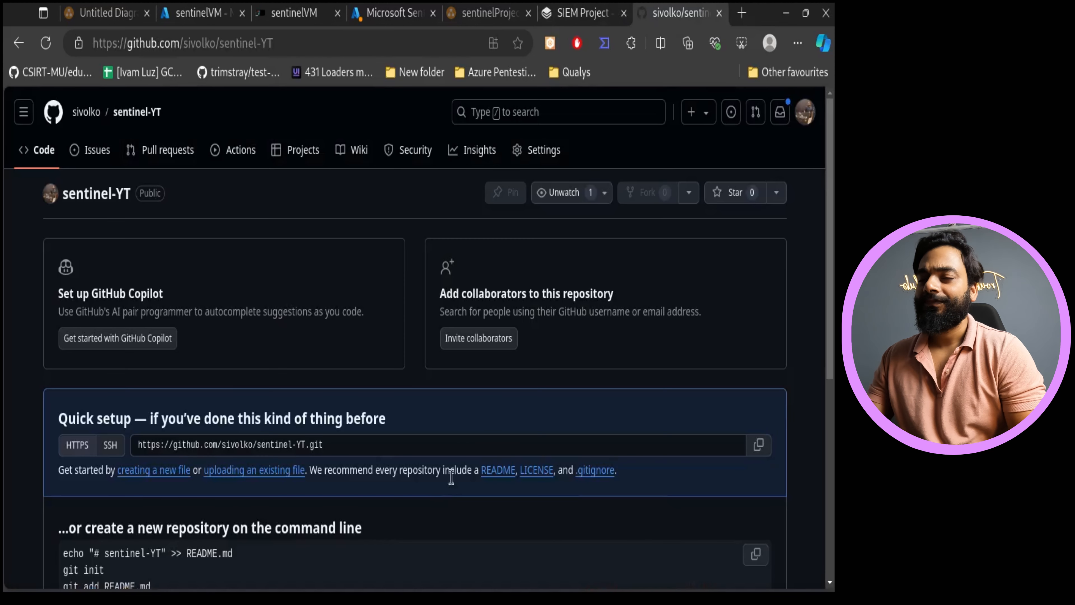
click(45, 43)
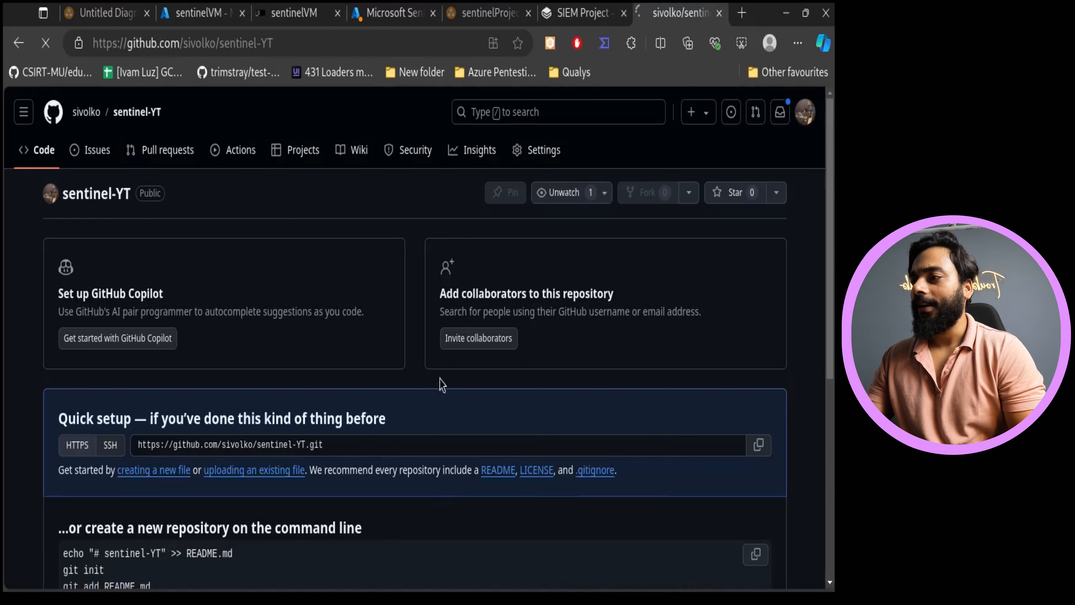
- Review the synced files and the README content in the sentinel-YT repository
scroll(490, 372, down, 15)
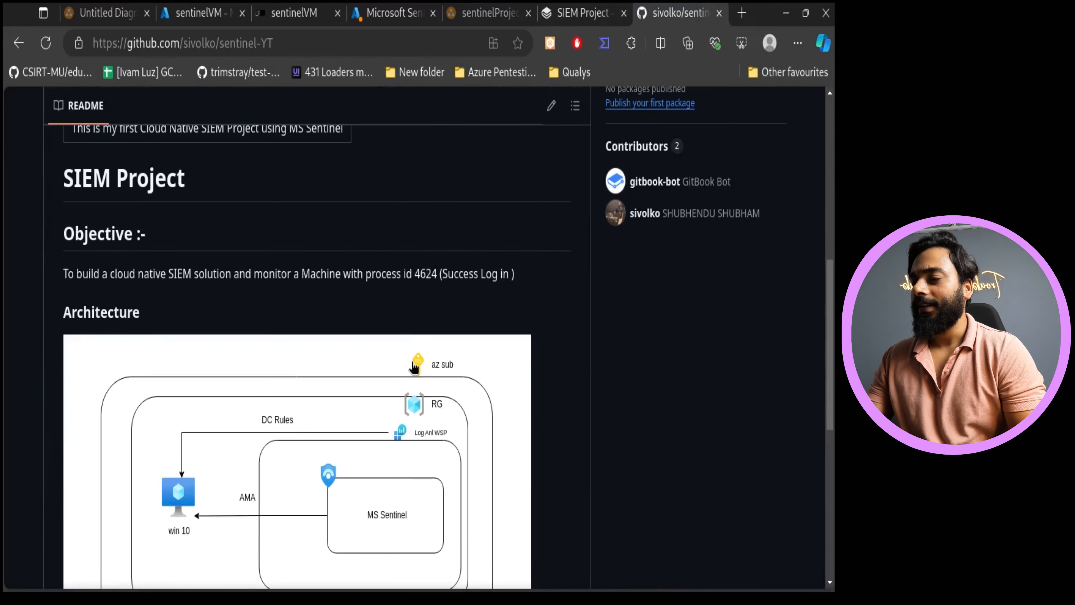
scroll(408, 453, up, 6)
scroll(380, 481, up, 10)
scroll(372, 463, down, 6)
scroll(401, 365, up, 5)
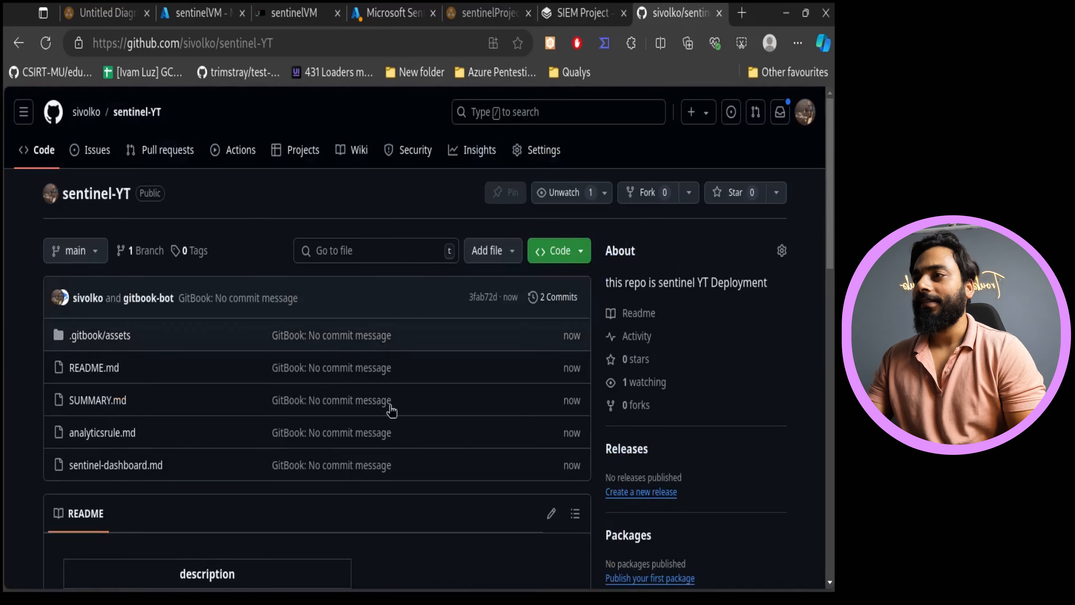
scroll(389, 511, down, 13)
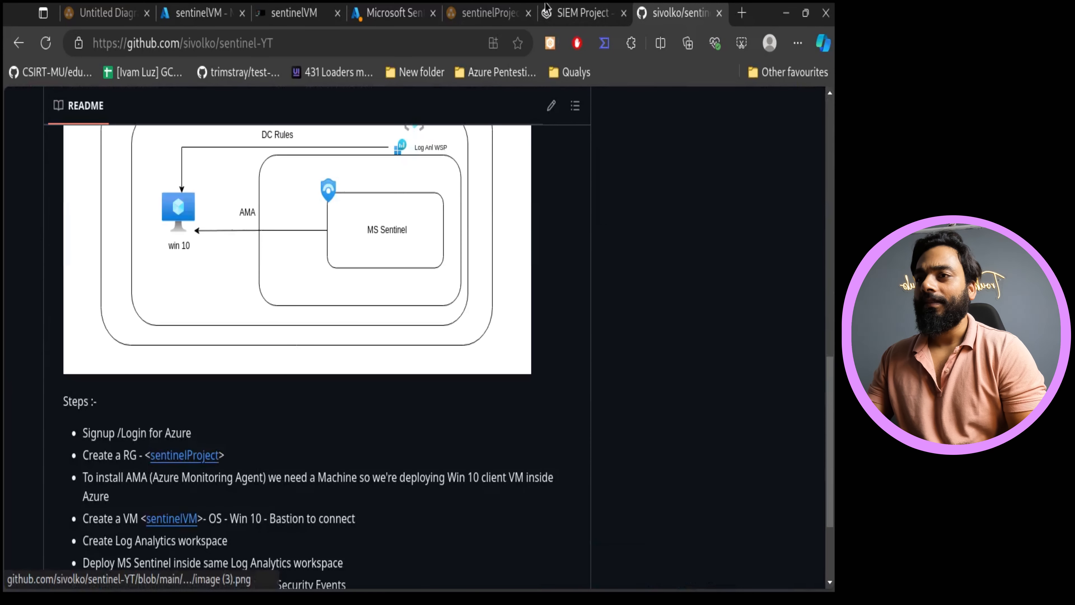
- Close the screenshot capture overlay on the Microsoft Sentinel overview tab
click(391, 13)
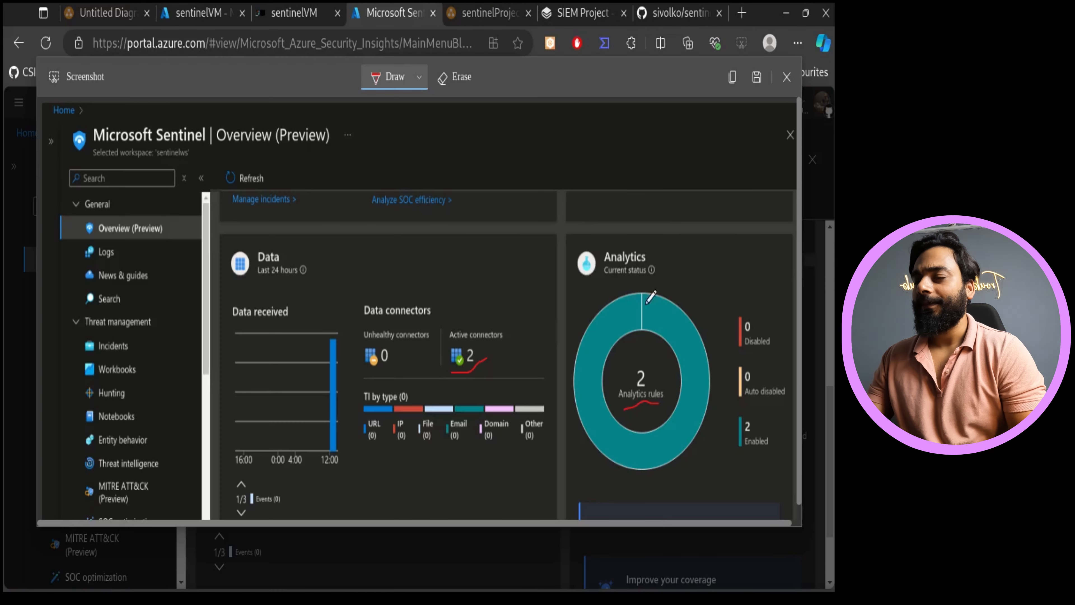
click(786, 77)
click(520, 134)
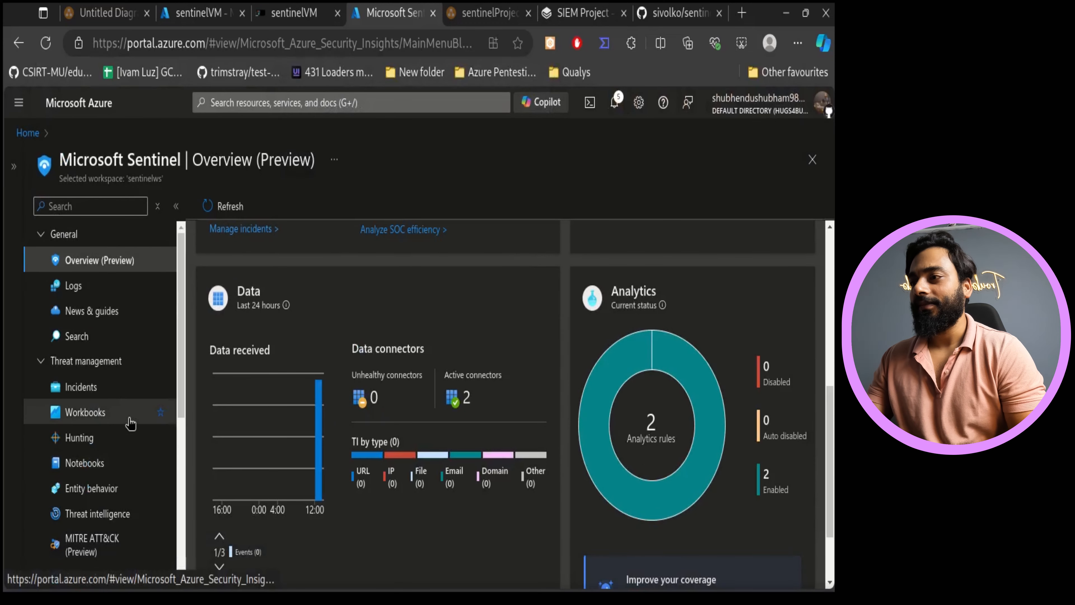
- Return to the sentinel-YT repository and look over its file list and README once more
click(660, 12)
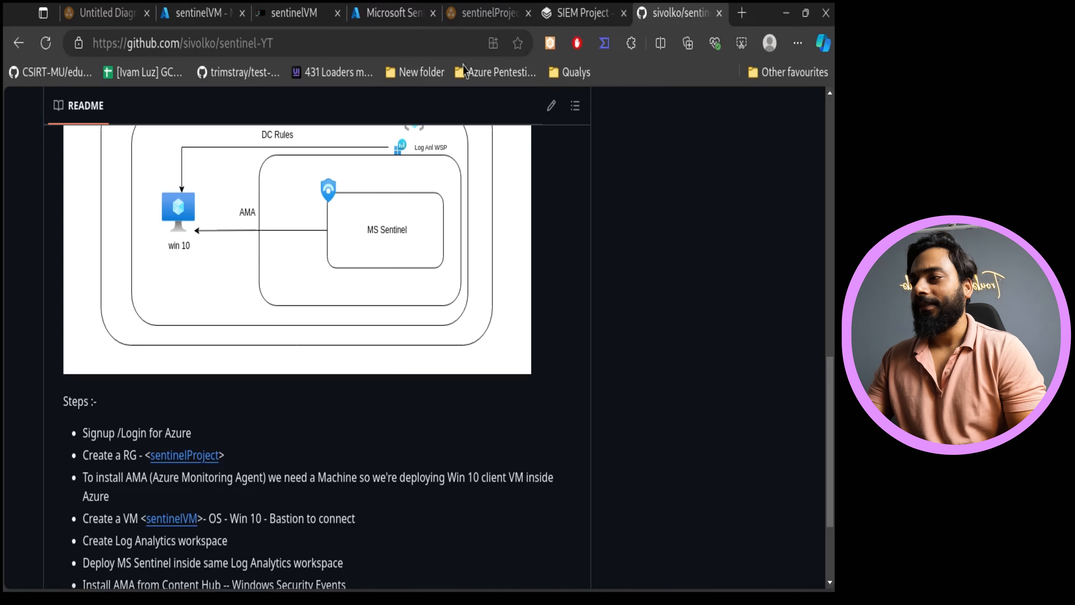
scroll(354, 212, up, 15)
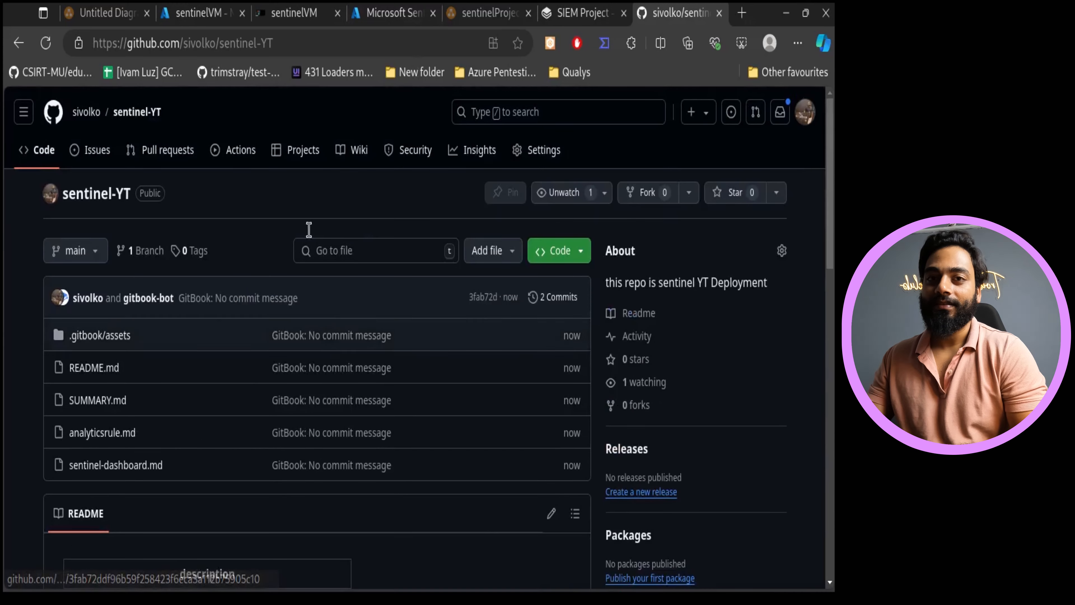
scroll(249, 423, down, 8)
scroll(308, 492, up, 8)
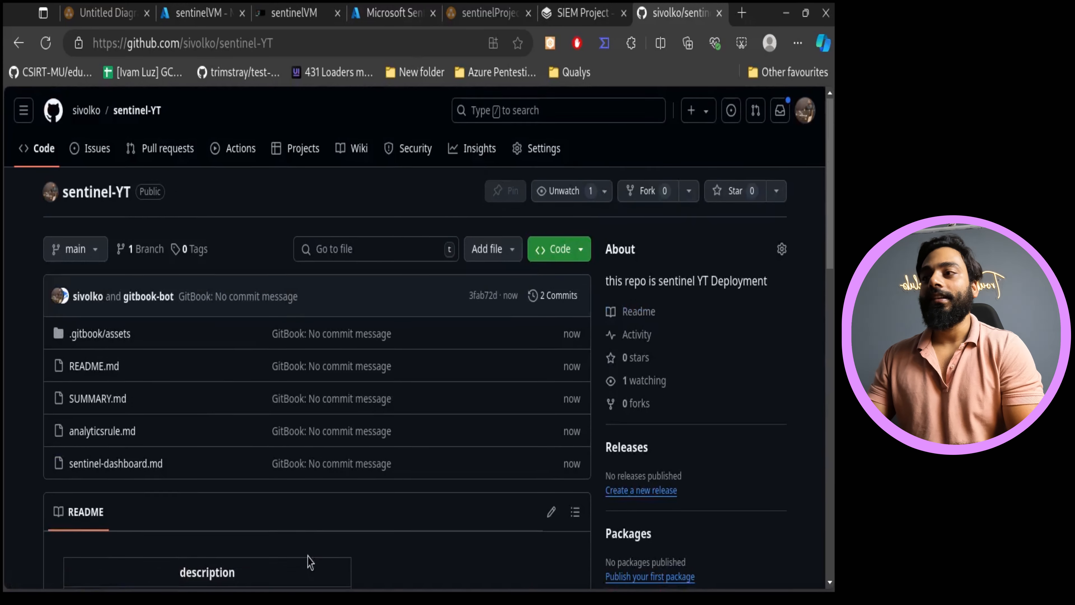
scroll(310, 563, down, 5)
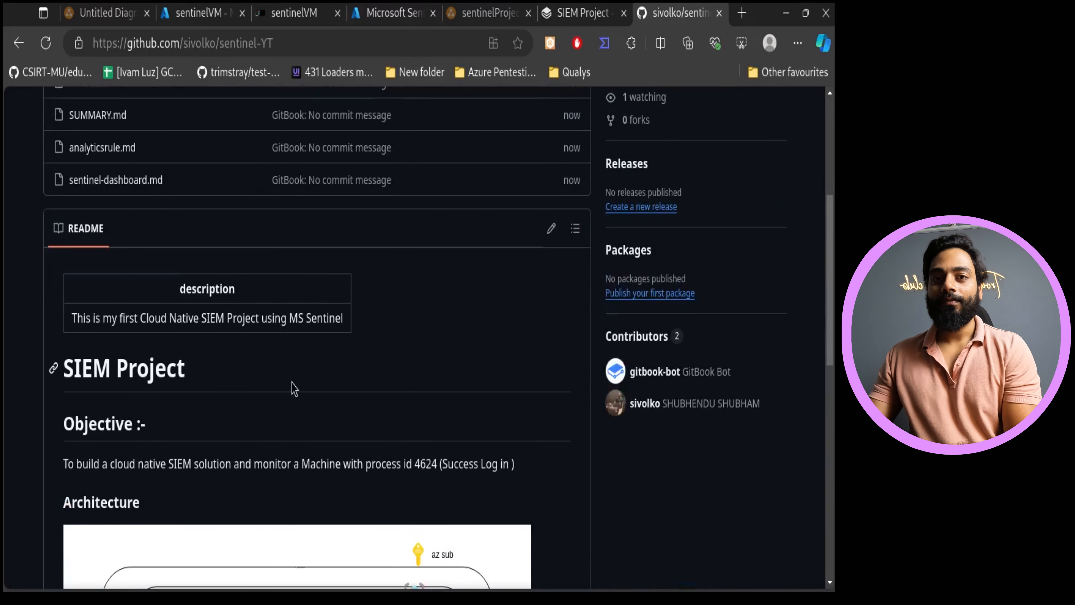